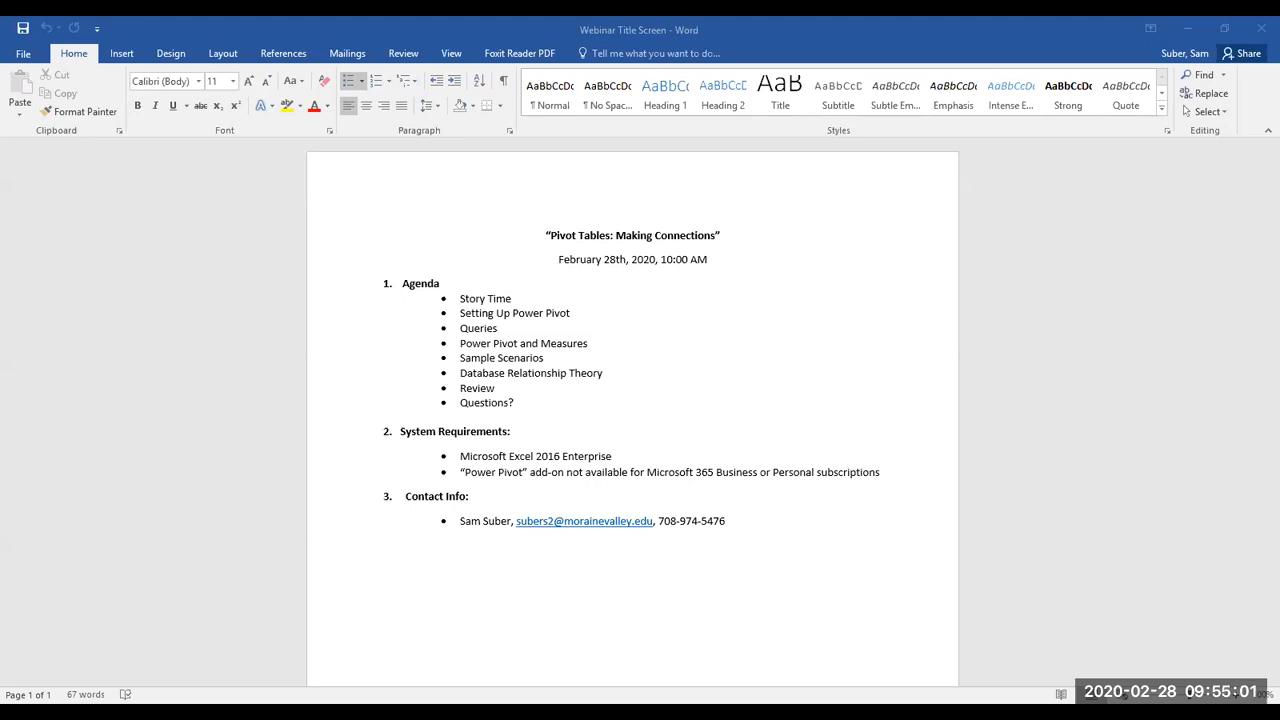
# Step: Switch to File Explorer and open the Circulation workbook from the Demo folder in Webinar 2
pyautogui.click(194, 702)
pyautogui.hotkey('alt', 'Tab')
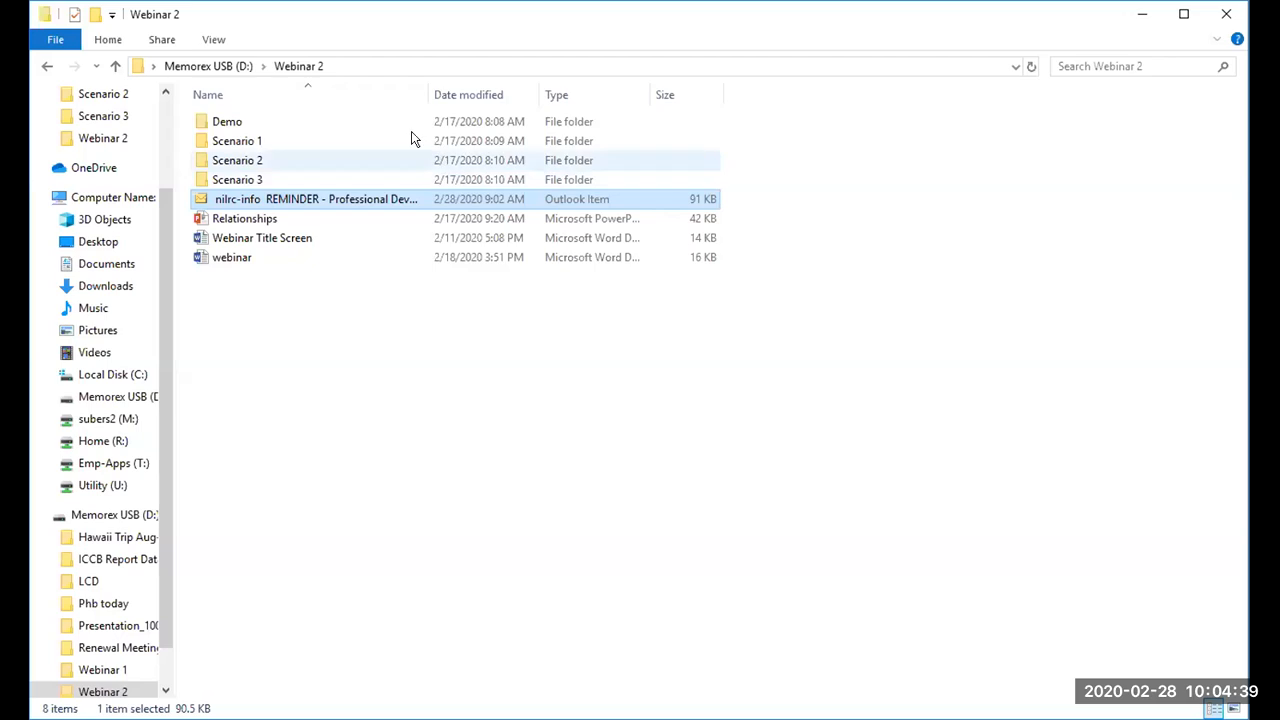
pyautogui.doubleClick(392, 121)
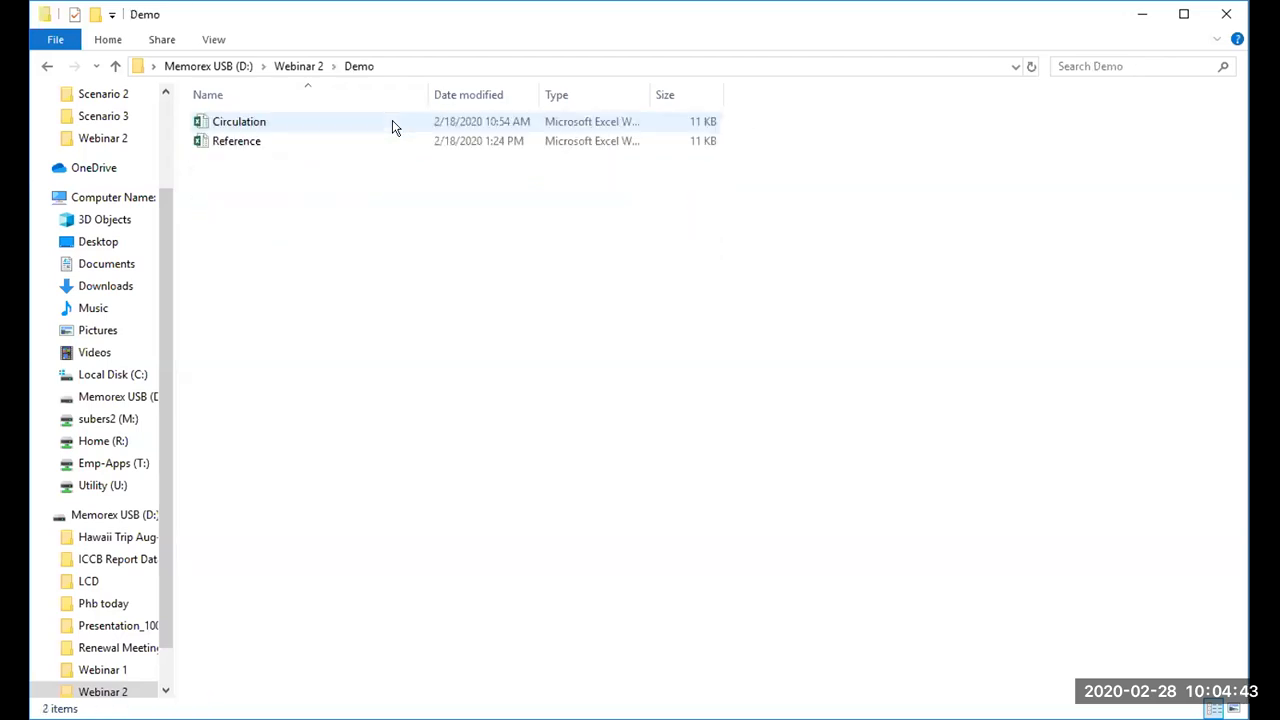
pyautogui.doubleClick(280, 121)
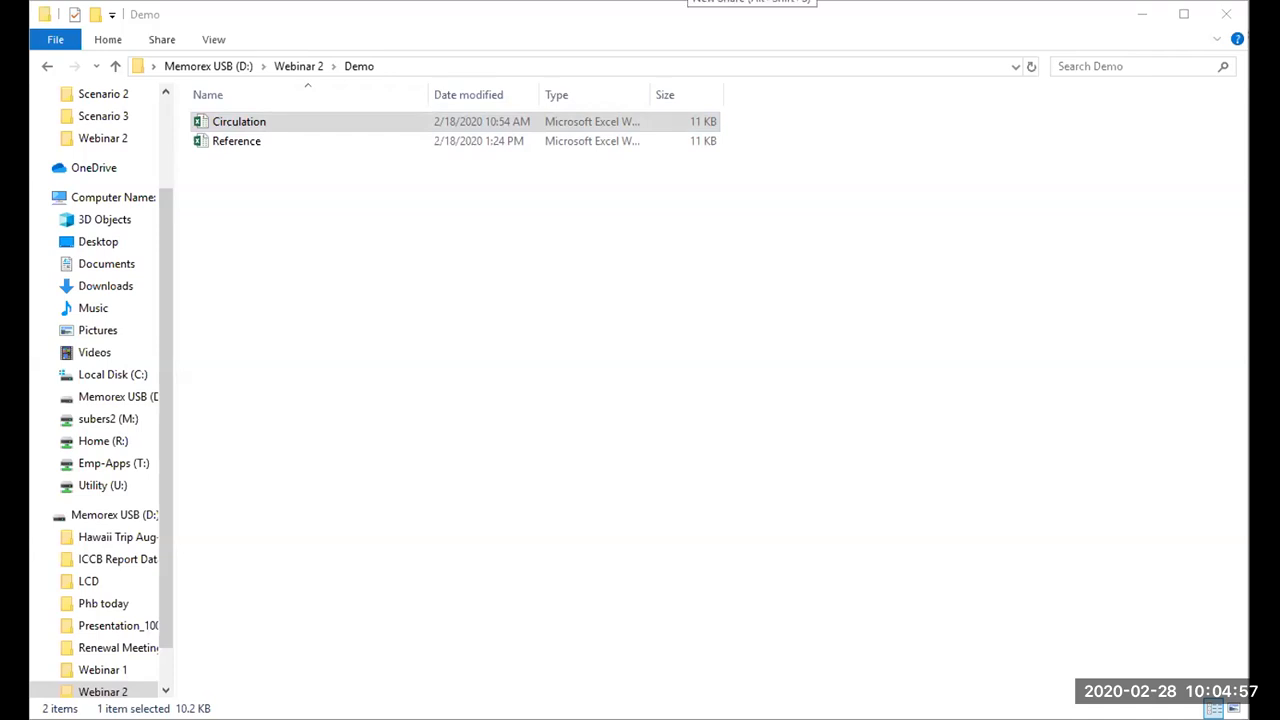
pyautogui.scroll(-1, 100, 392)
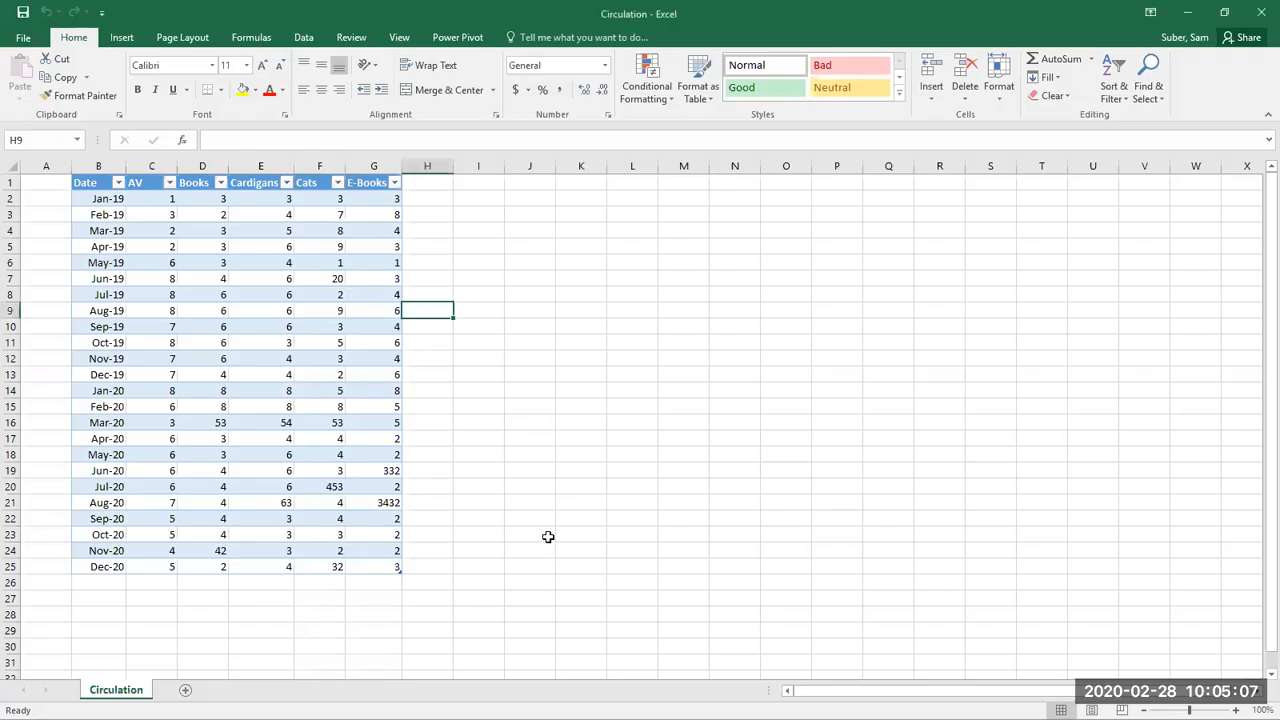
pyautogui.click(500, 440)
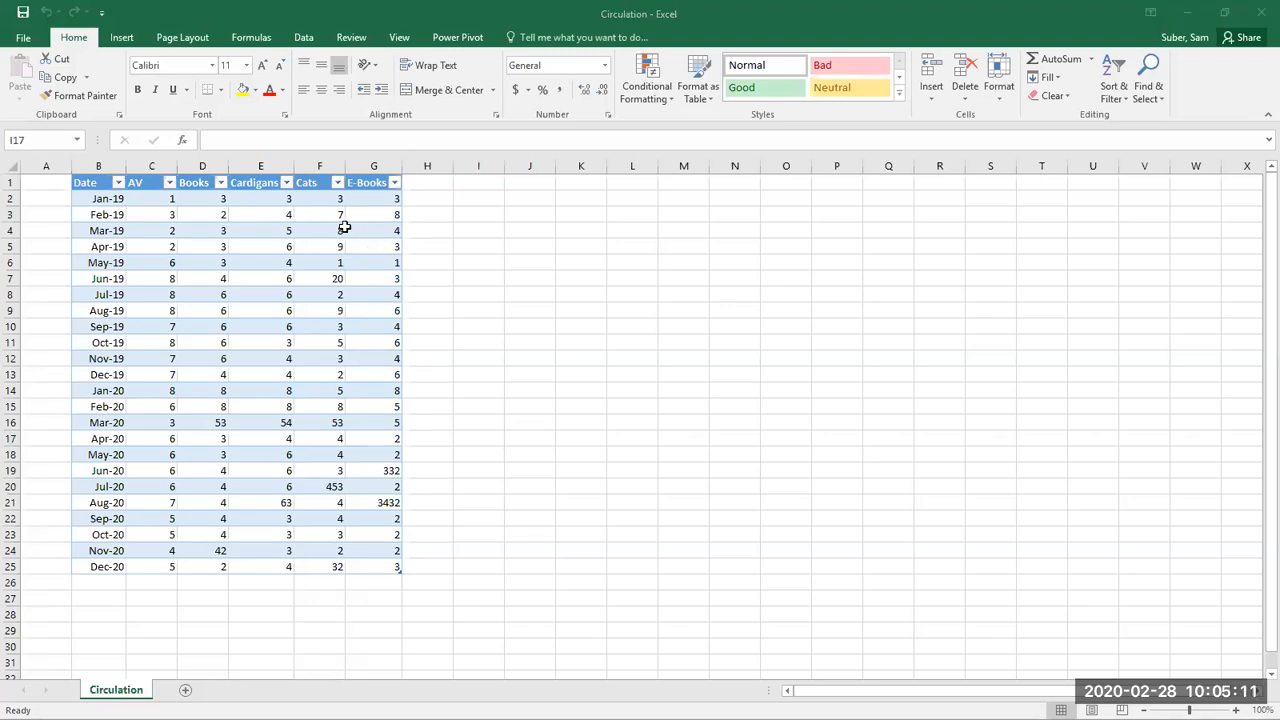
pyautogui.click(545, 417)
pyautogui.click(23, 40)
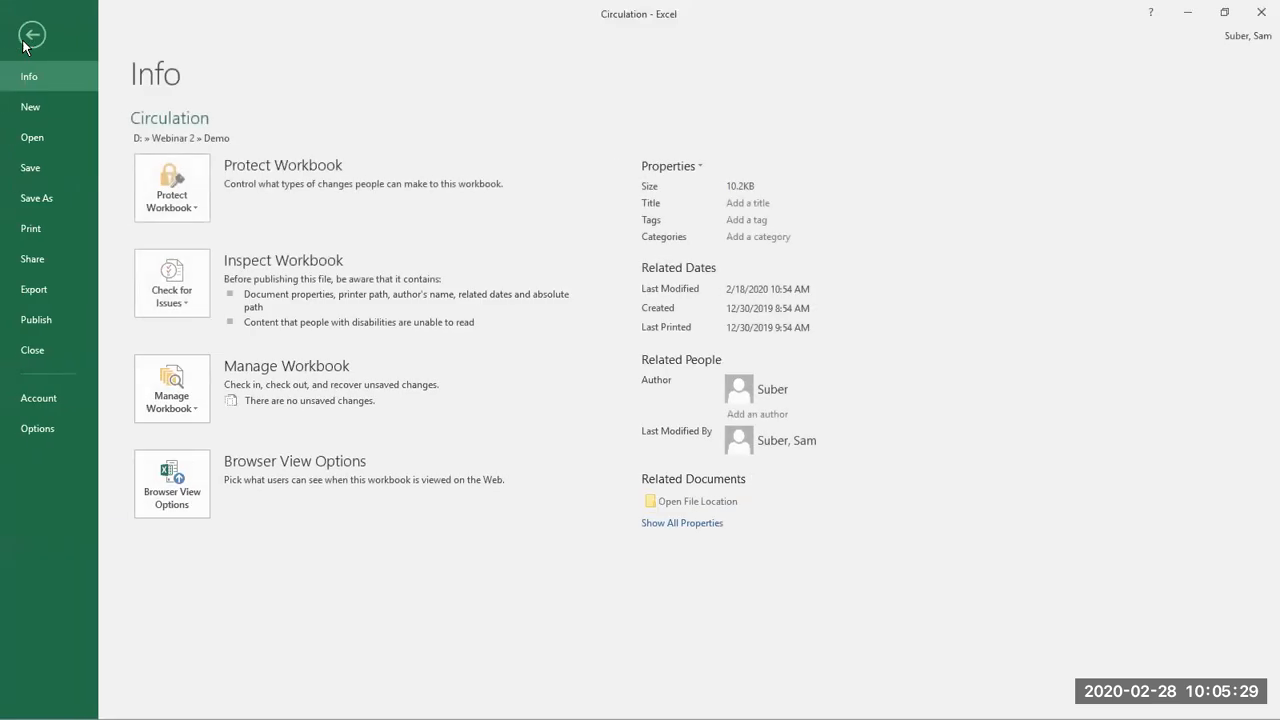
pyautogui.click(38, 429)
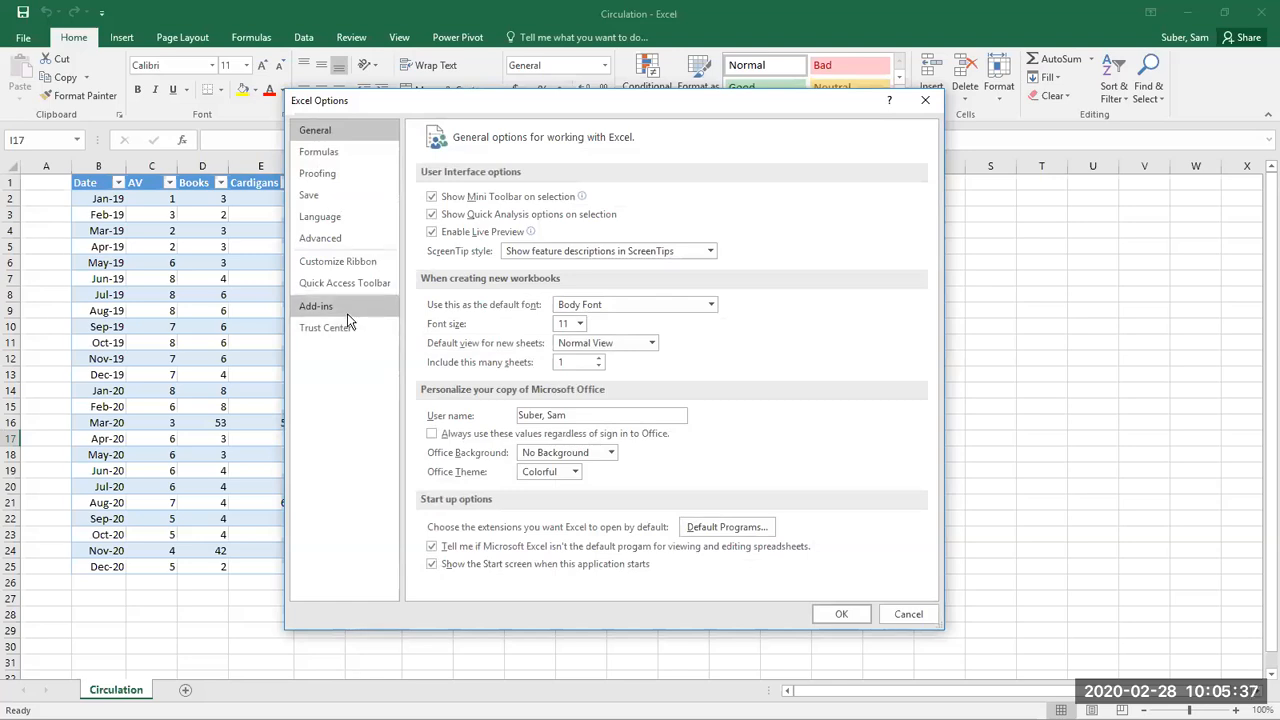
pyautogui.click(347, 313)
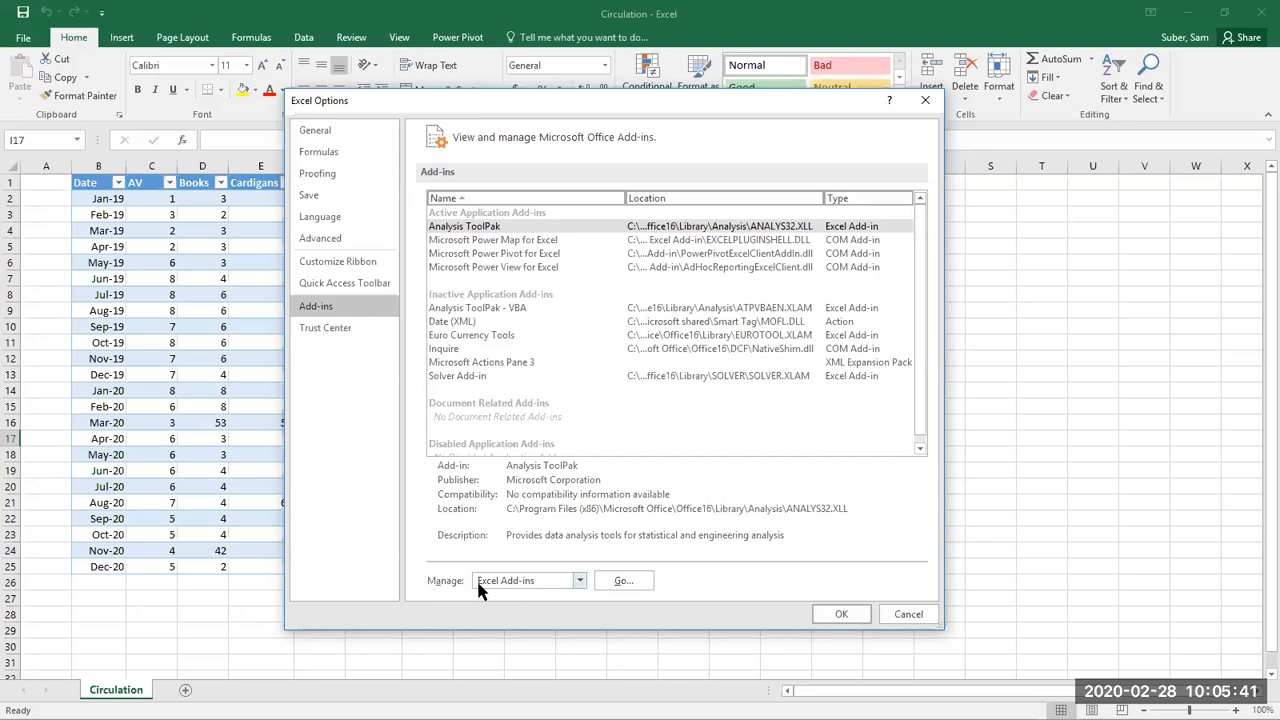
pyautogui.click(622, 583)
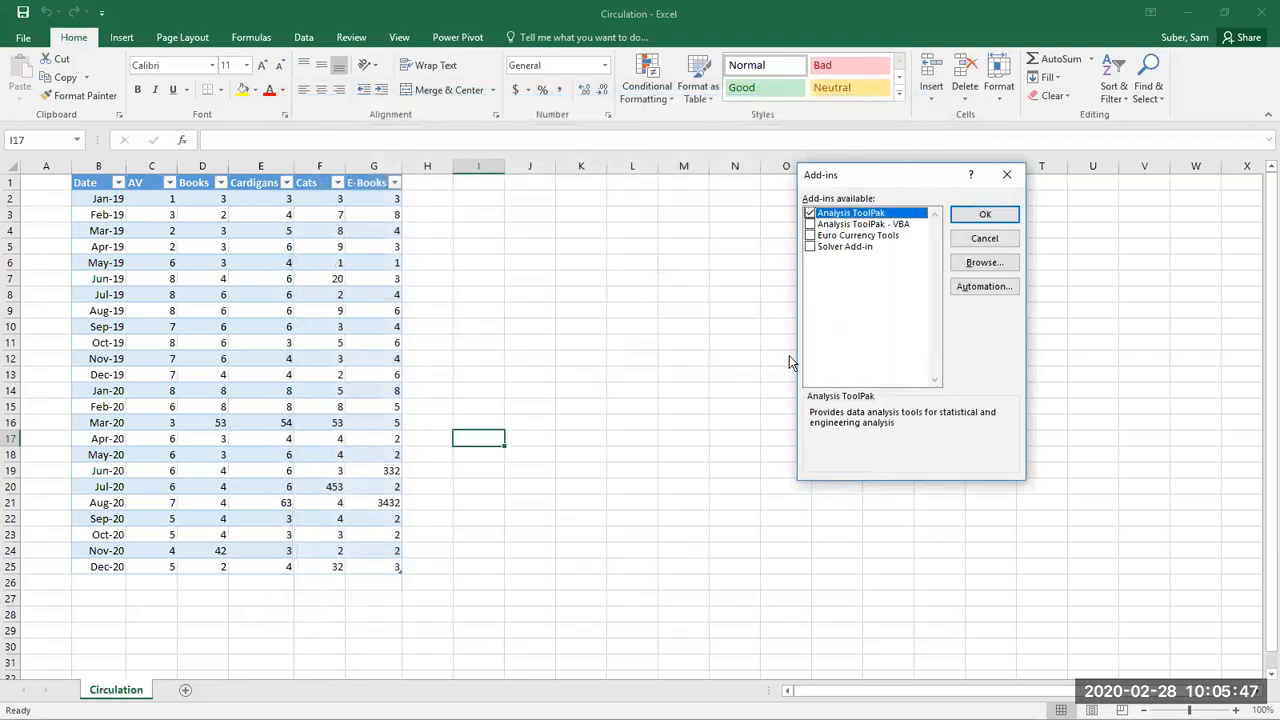
pyautogui.click(1007, 175)
# Step: Enable the Microsoft Power Pivot for Excel add-in among Excel's COM add-ins
pyautogui.click(24, 38)
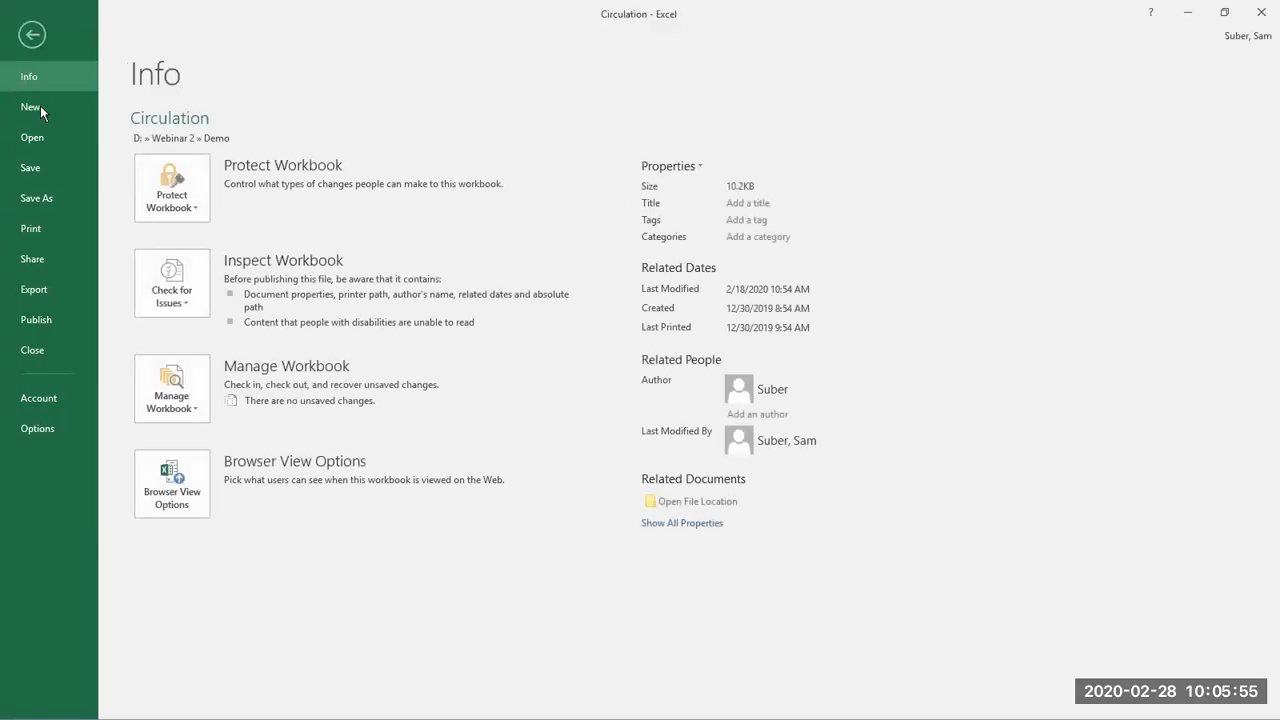
pyautogui.click(59, 427)
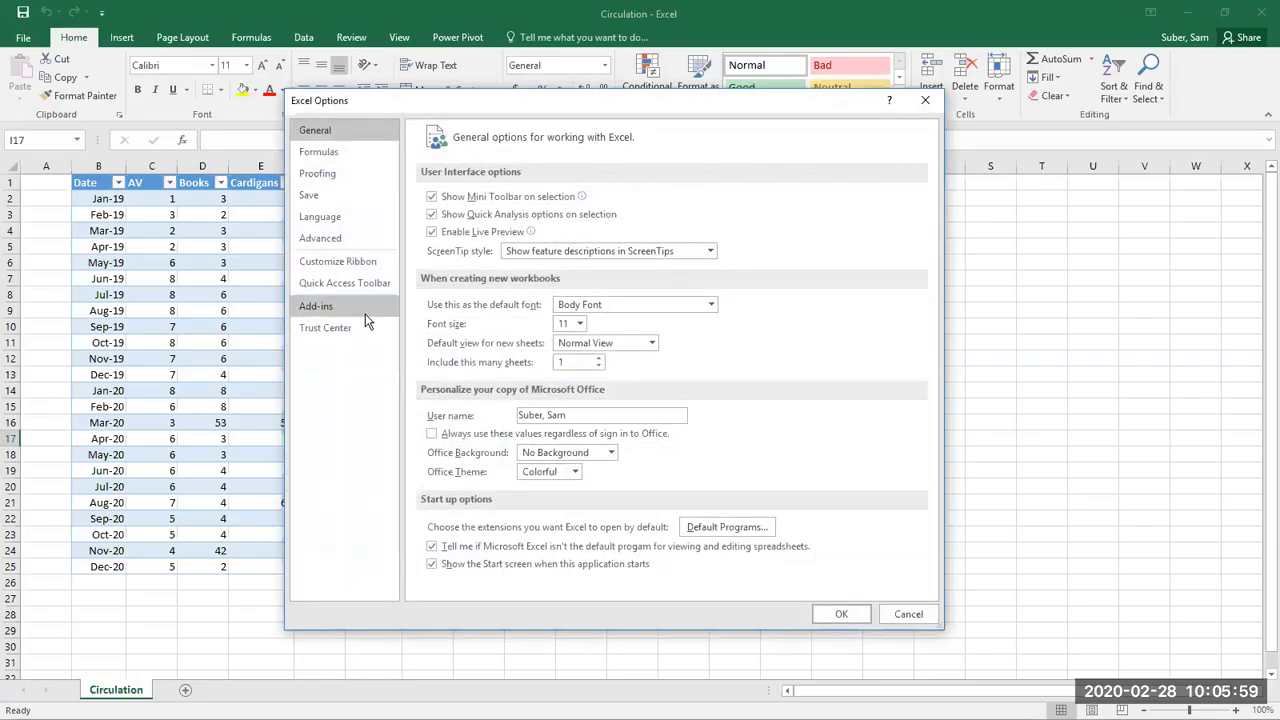
pyautogui.click(365, 312)
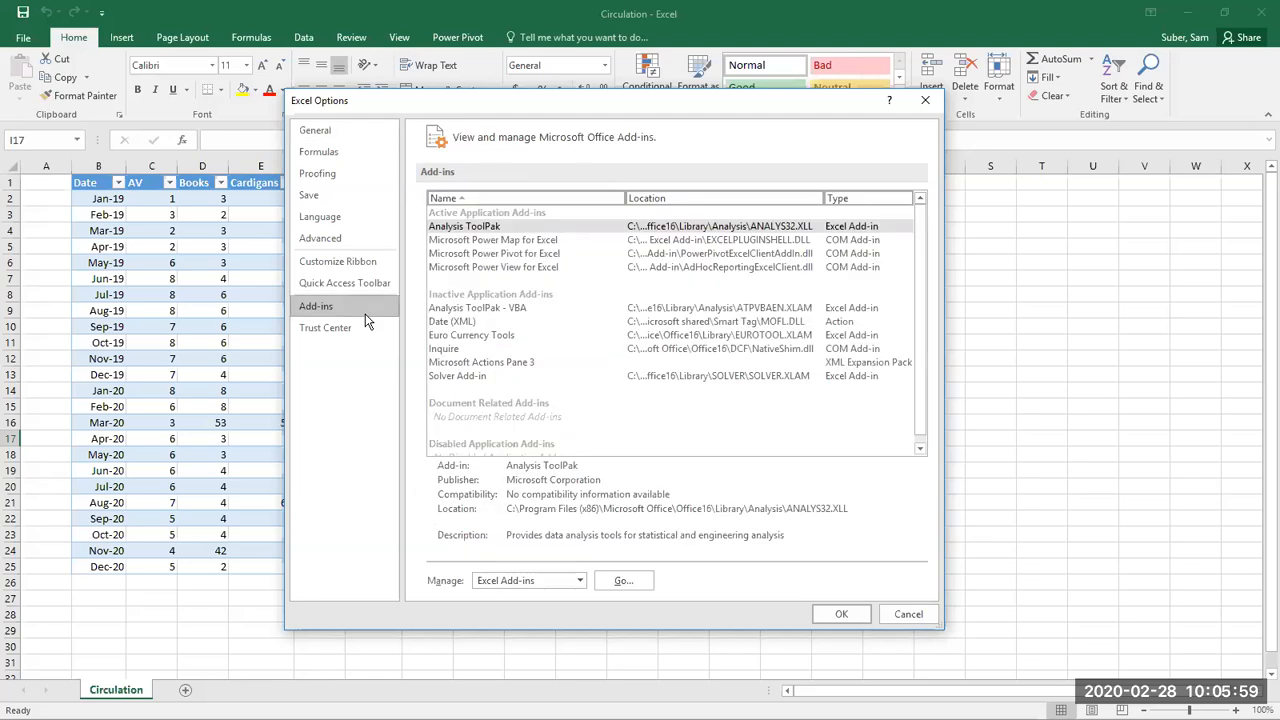
pyautogui.click(567, 582)
pyautogui.click(537, 614)
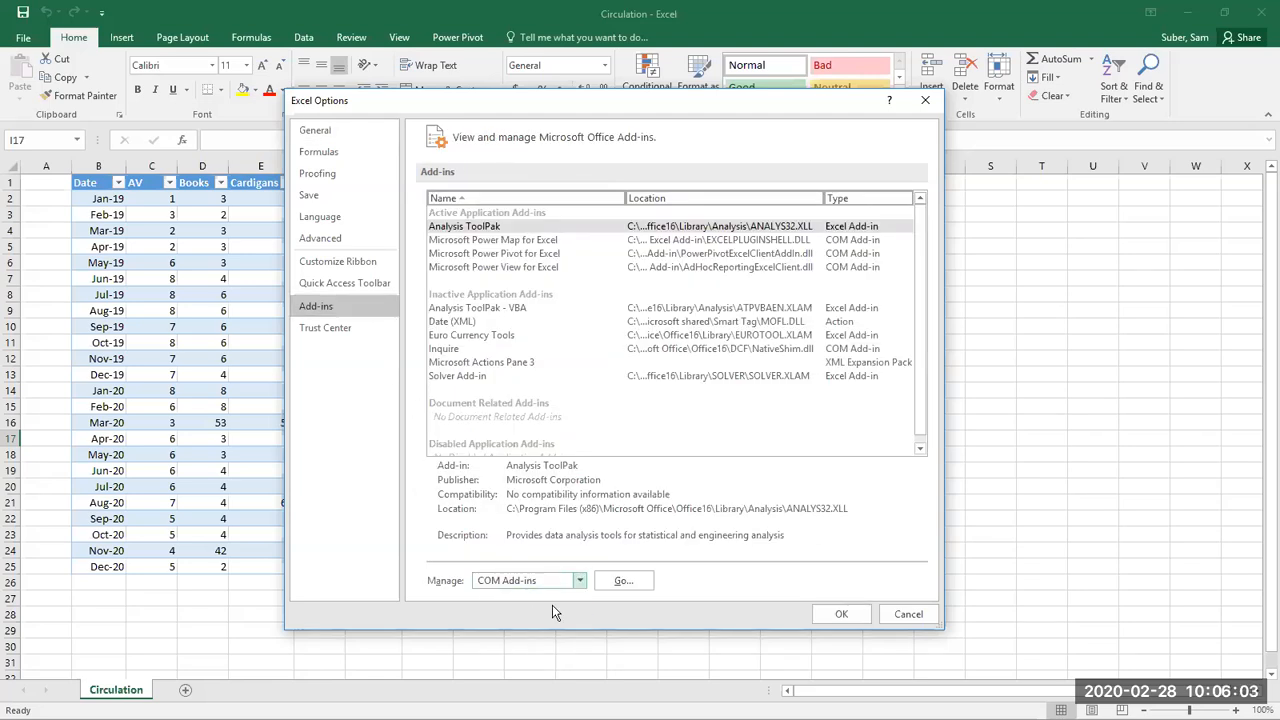
pyautogui.click(618, 582)
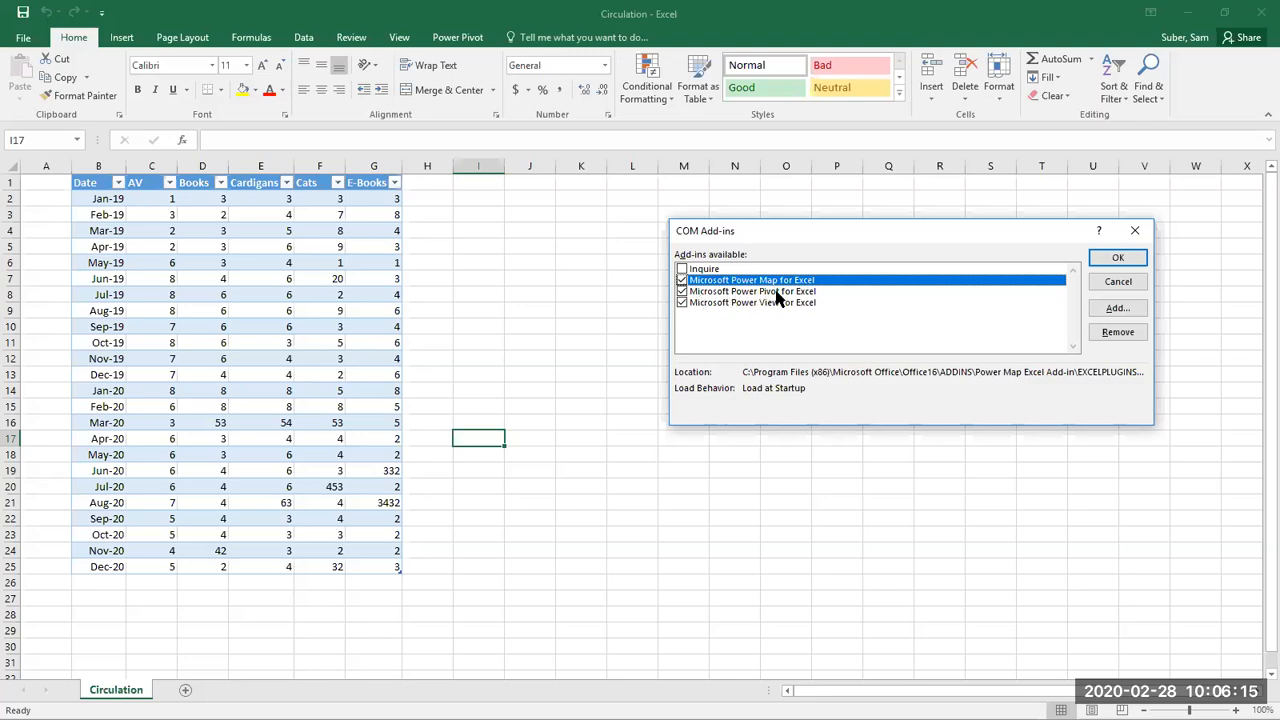
pyautogui.click(682, 292)
pyautogui.click(681, 292)
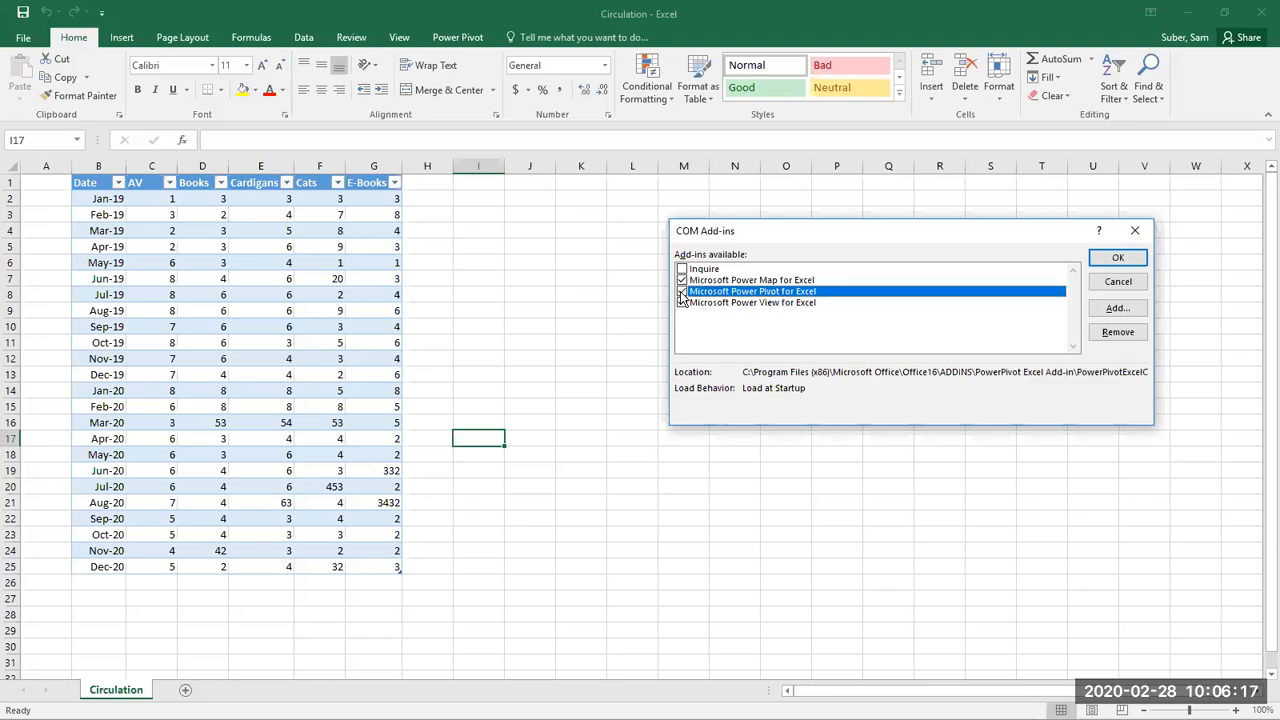
pyautogui.click(1117, 260)
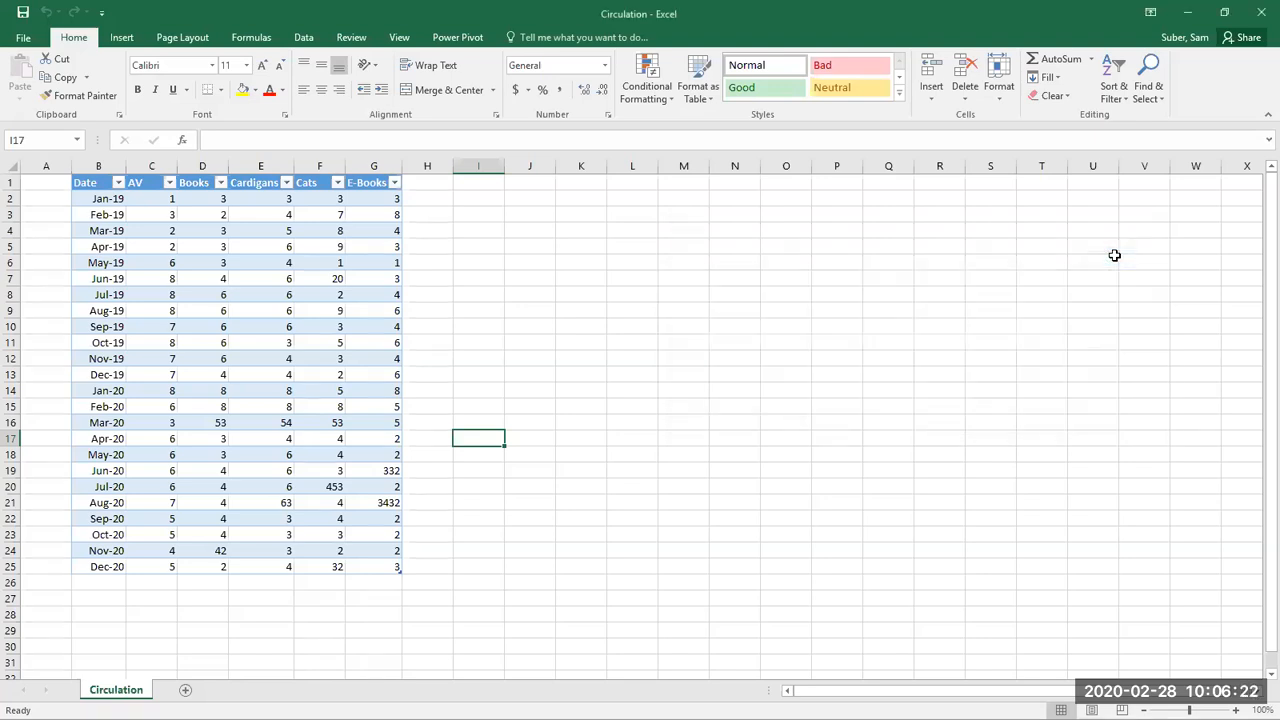
# Step: View the Power Pivot commands and close the Circulation workbook
pyautogui.click(441, 41)
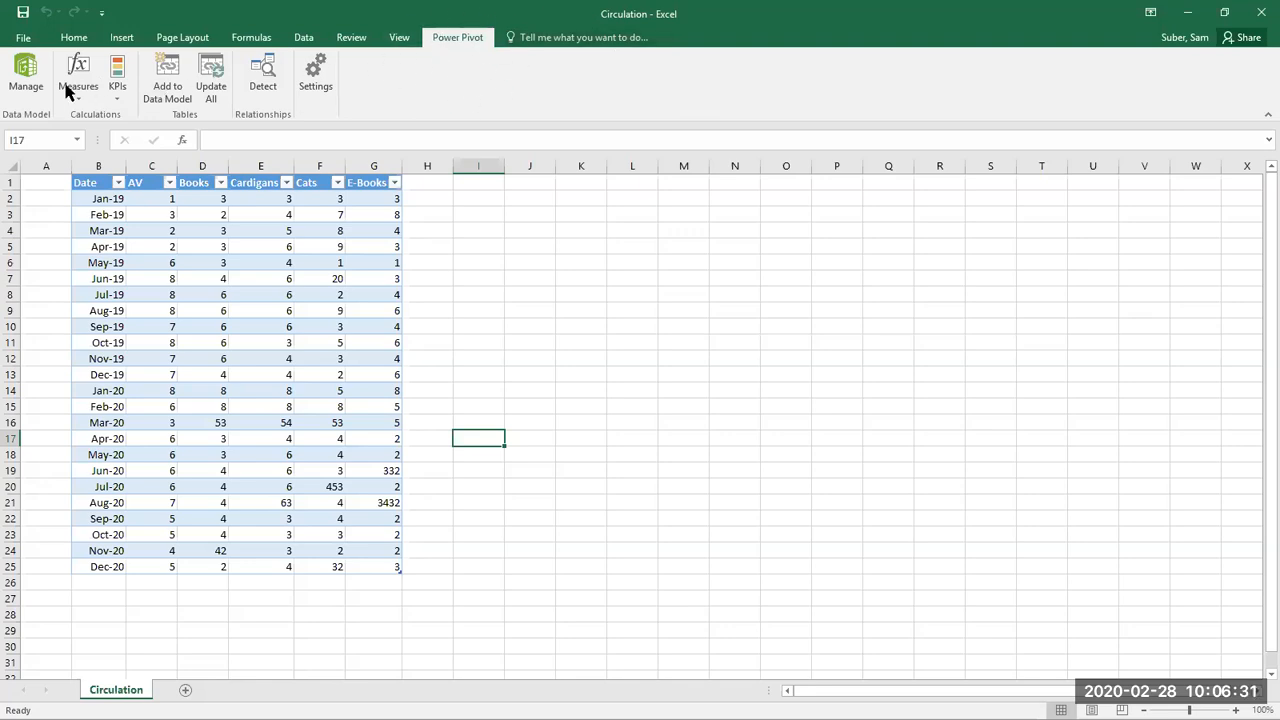
pyautogui.click(64, 38)
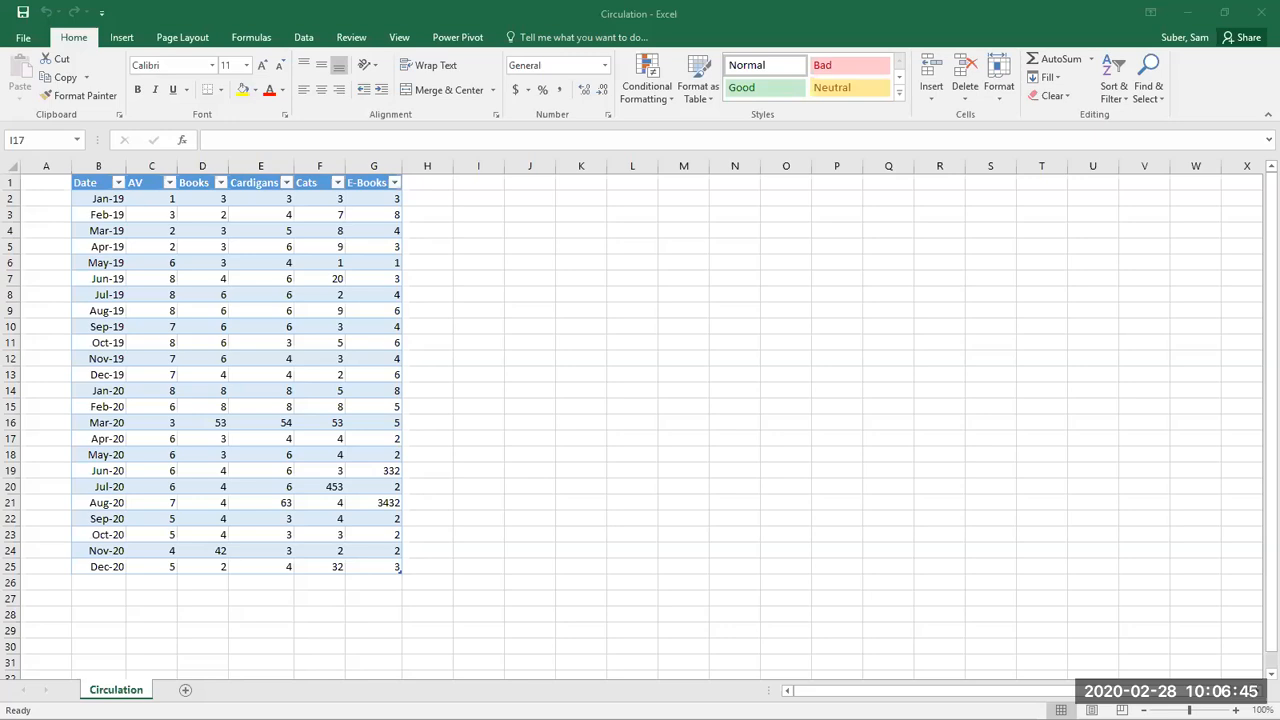
pyautogui.click(1262, 12)
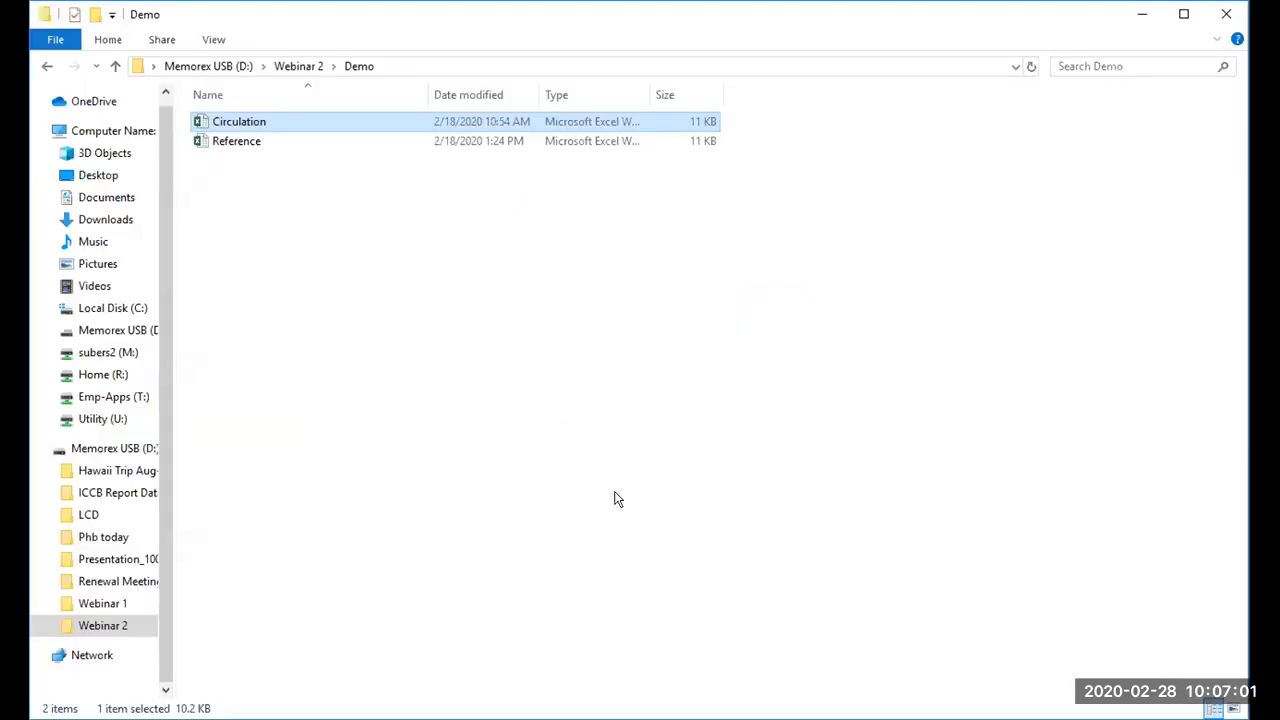
# Step: Switch to File Explorer, create an Excel worksheet named "Query - Circulation" in the Demo folder, and open it
pyautogui.click(608, 488)
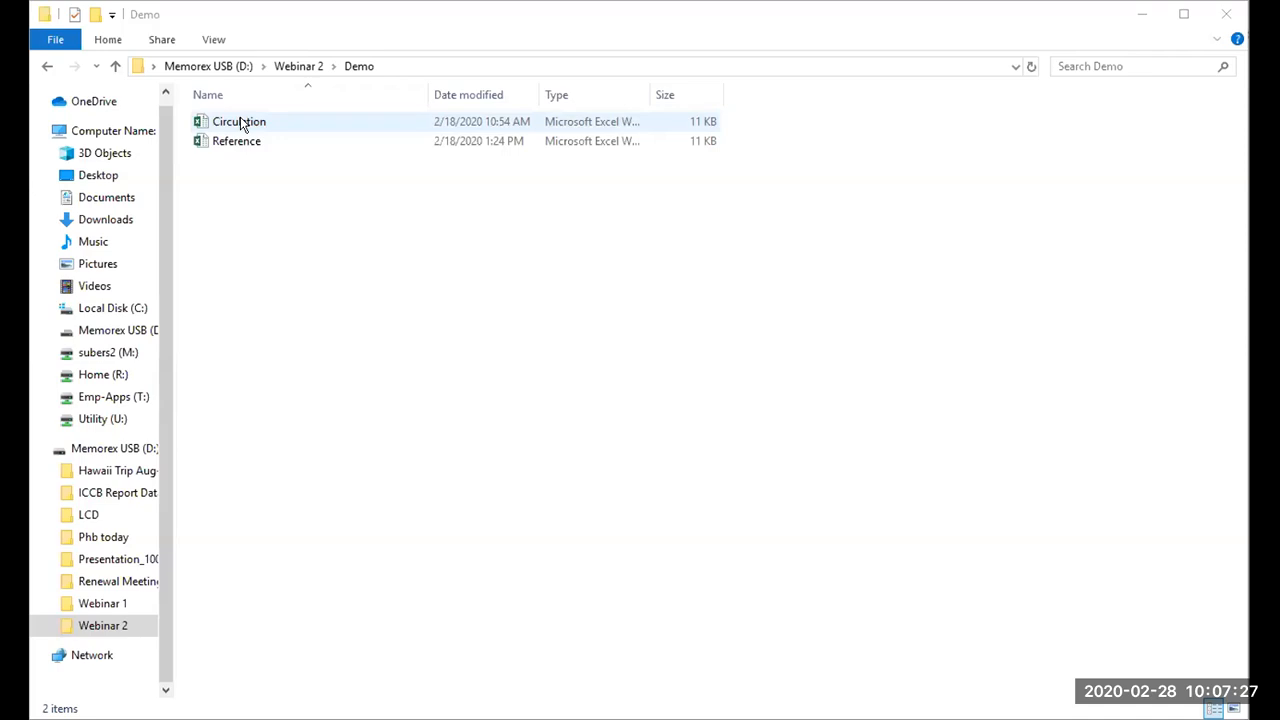
pyautogui.rightClick(236, 167)
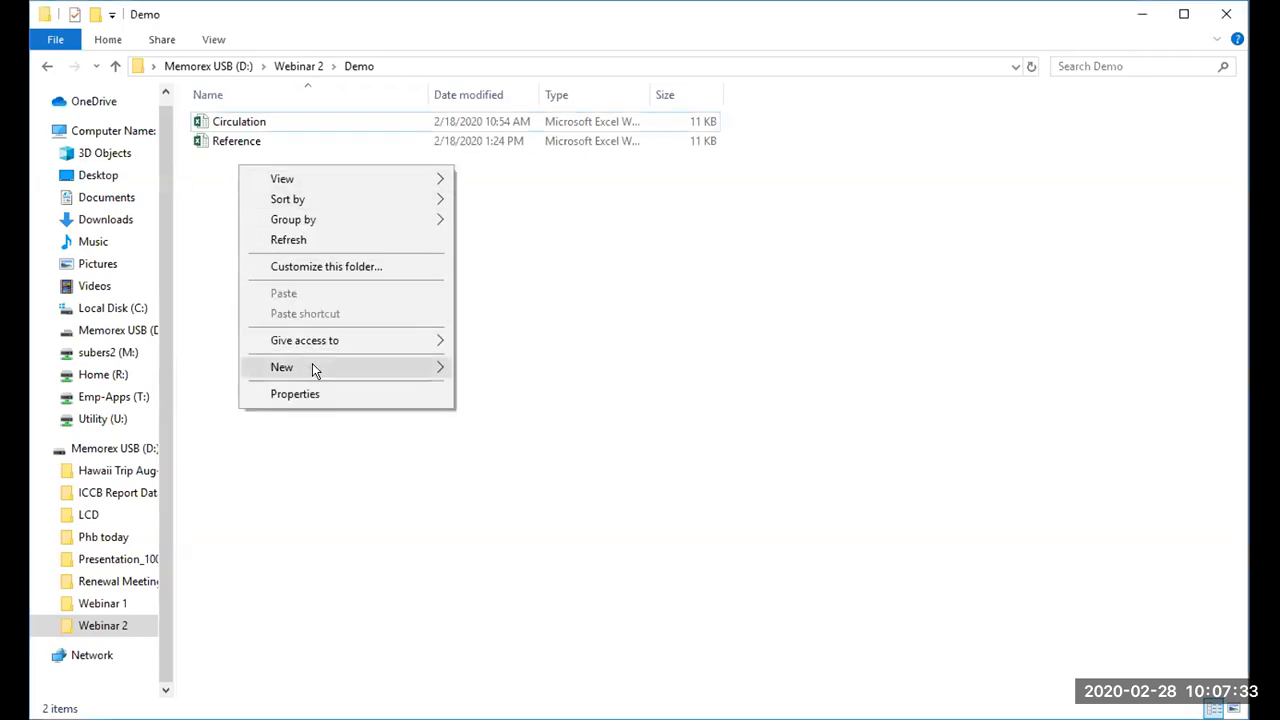
pyautogui.moveTo(312, 366)
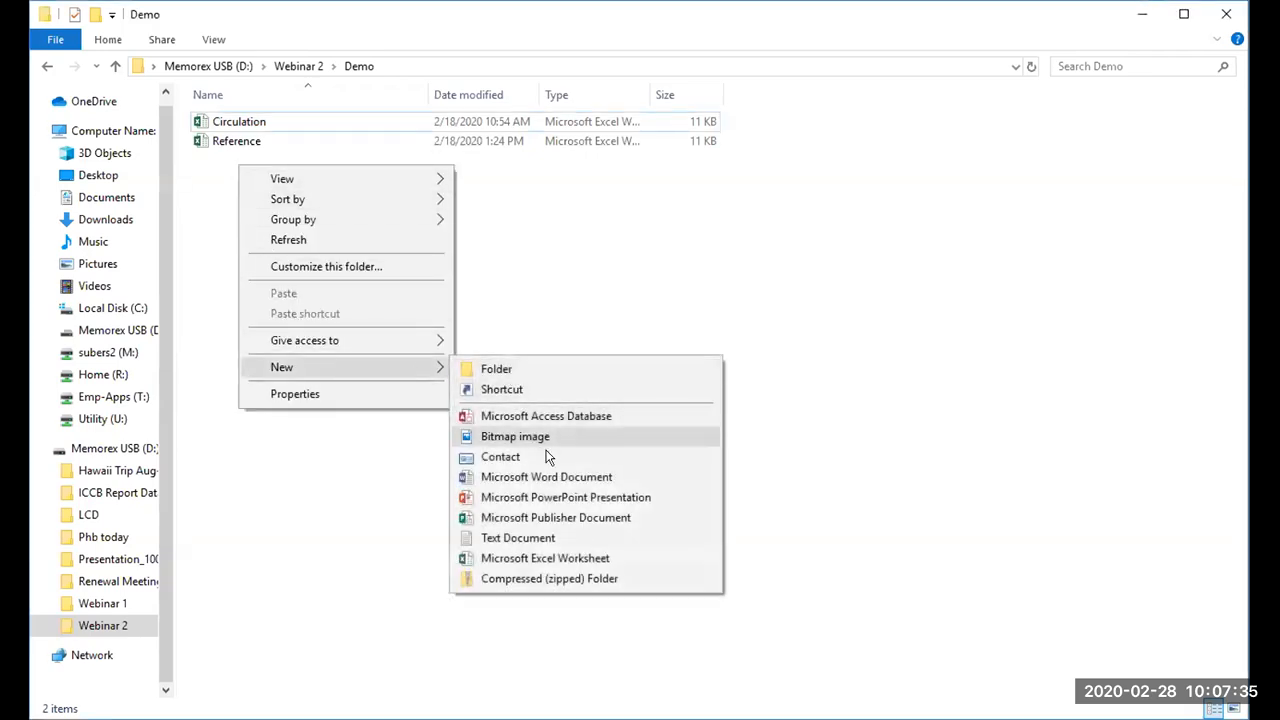
pyautogui.click(547, 558)
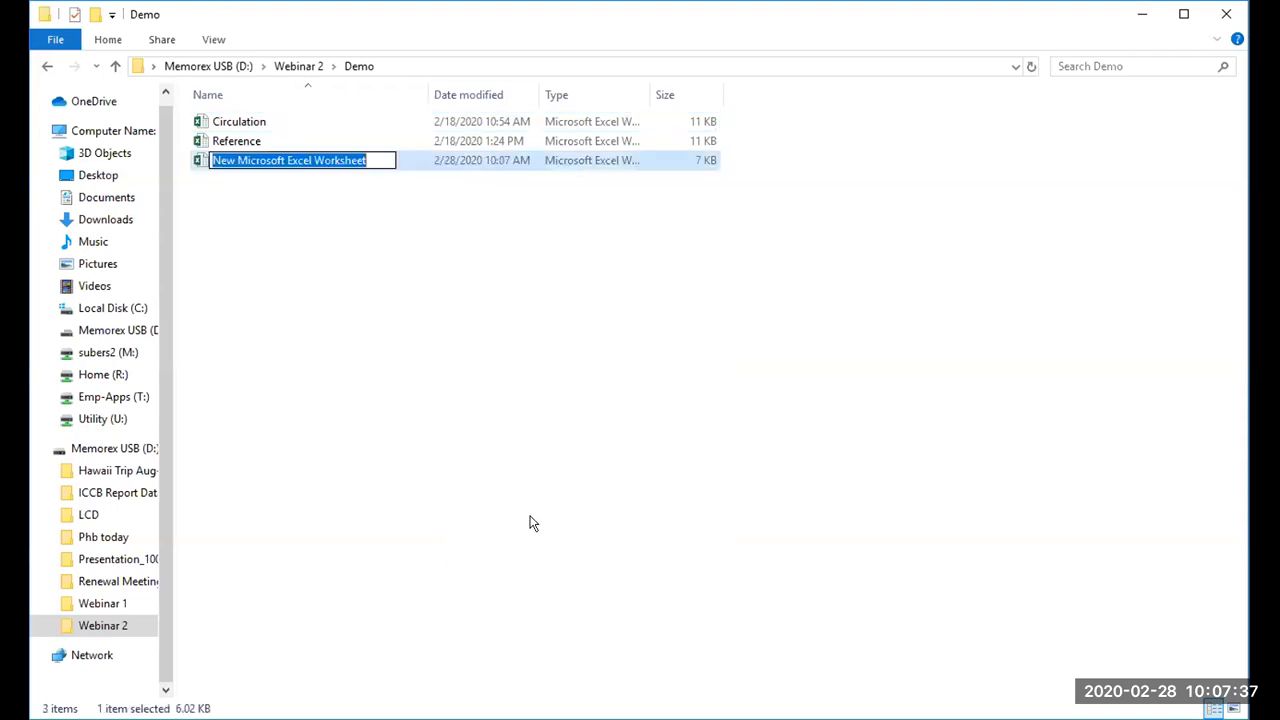
pyautogui.press('BackSpace')
pyautogui.write('Query - Circulation')
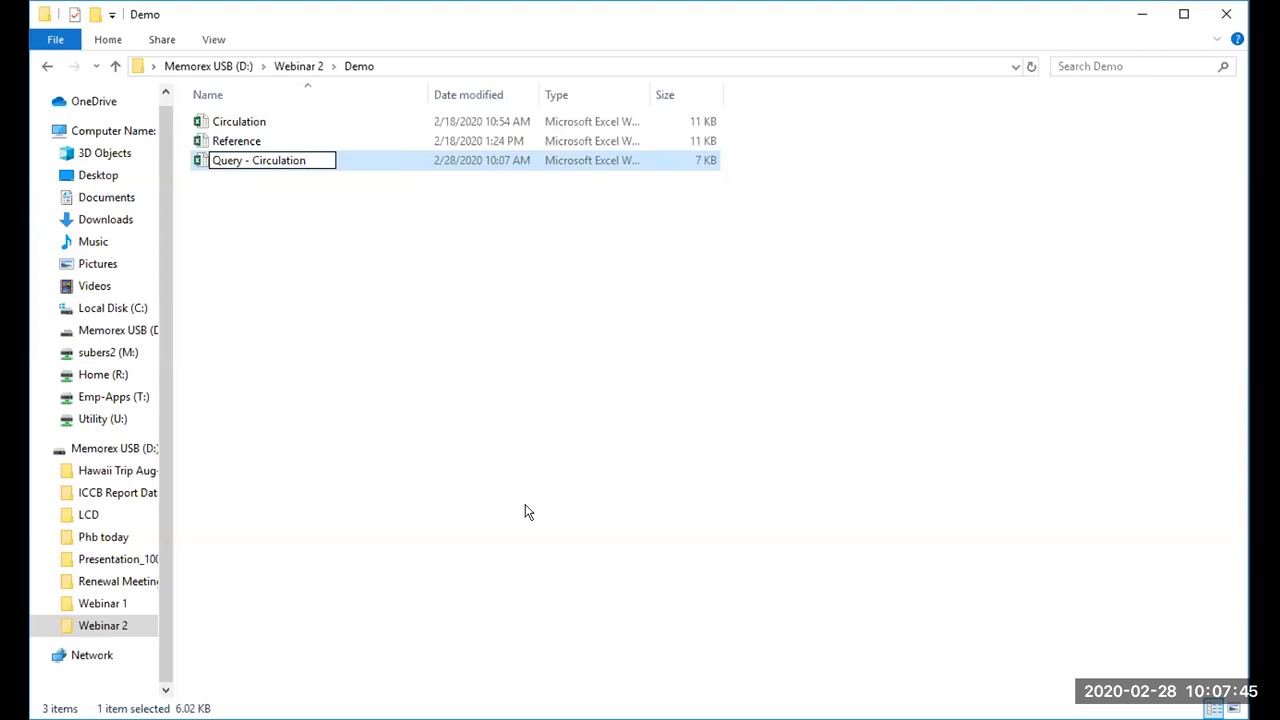
pyautogui.click(419, 334)
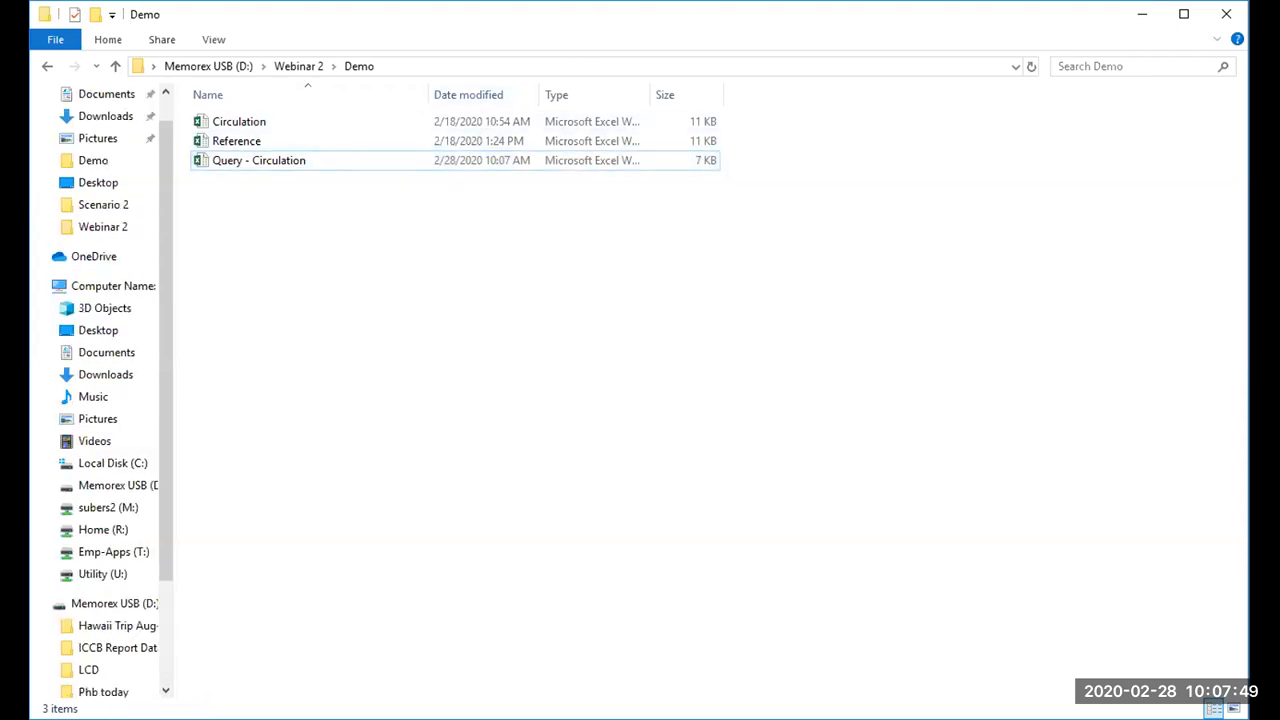
pyautogui.doubleClick(336, 160)
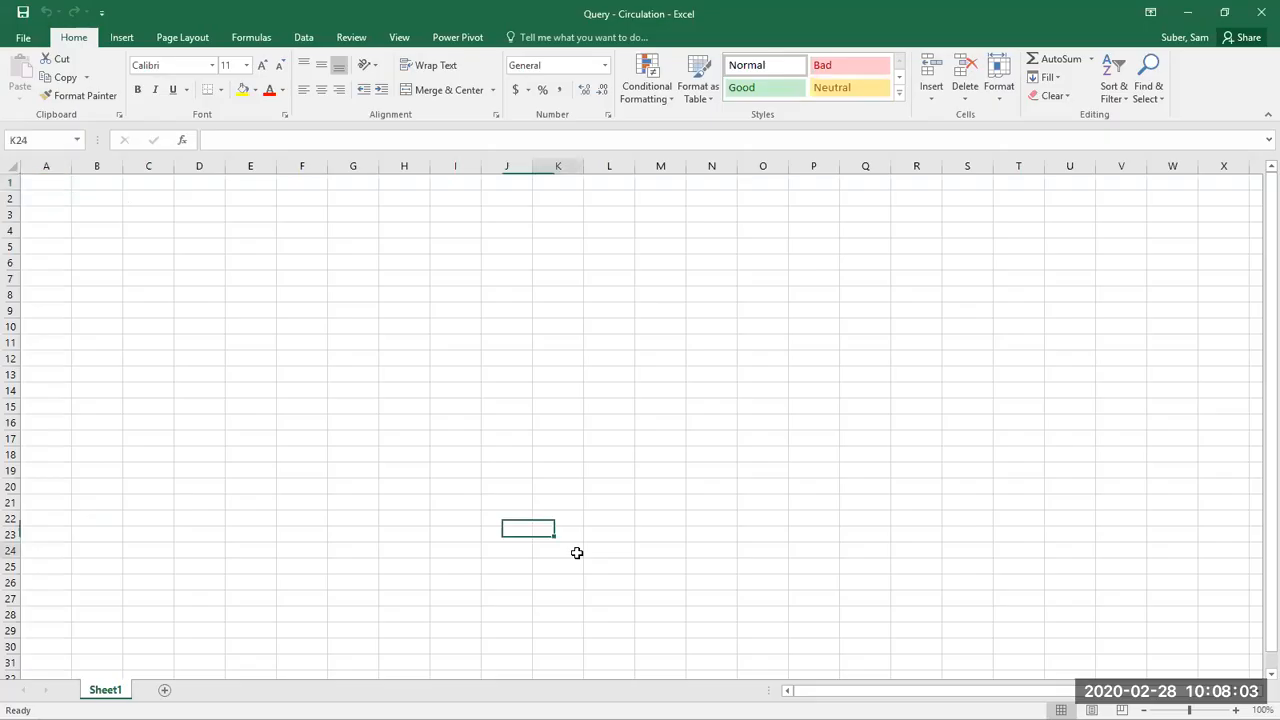
pyautogui.click(575, 551)
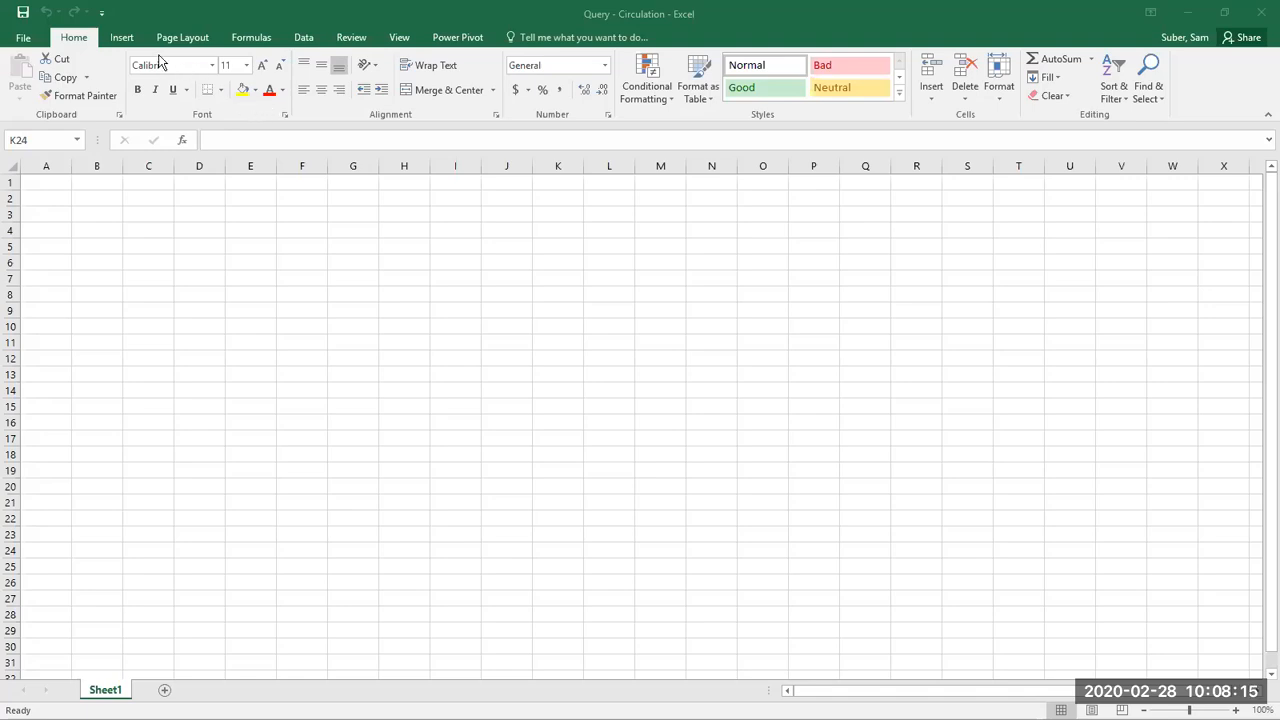
# Step: Start a new query from a workbook, using the Circulation file in Webinar 2 > Demo on the Memorex USB drive
pyautogui.click(303, 40)
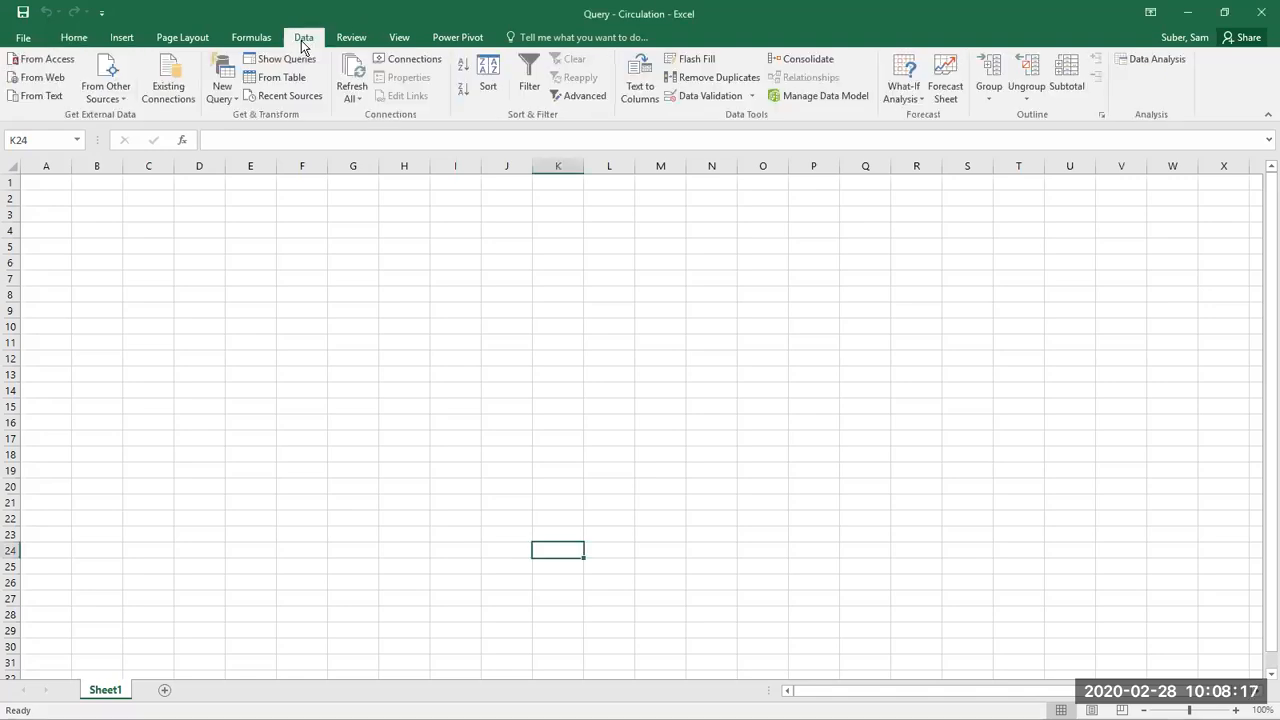
pyautogui.click(222, 100)
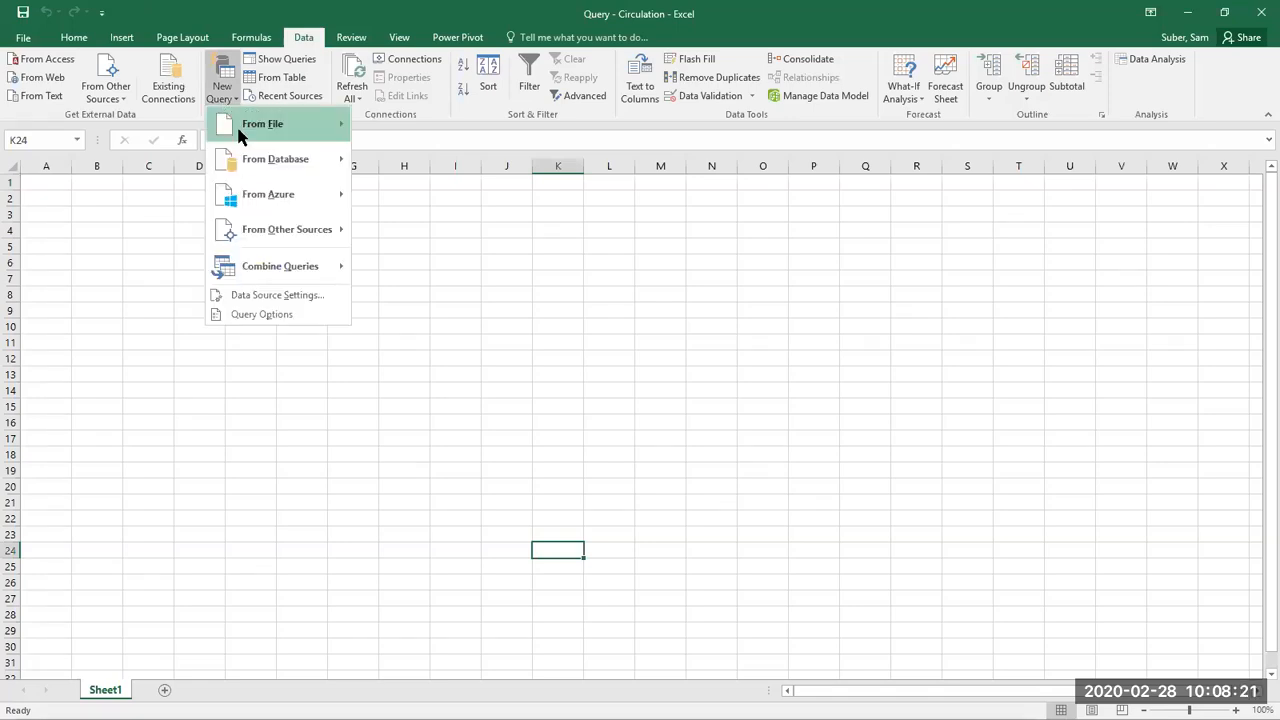
pyautogui.moveTo(240, 134)
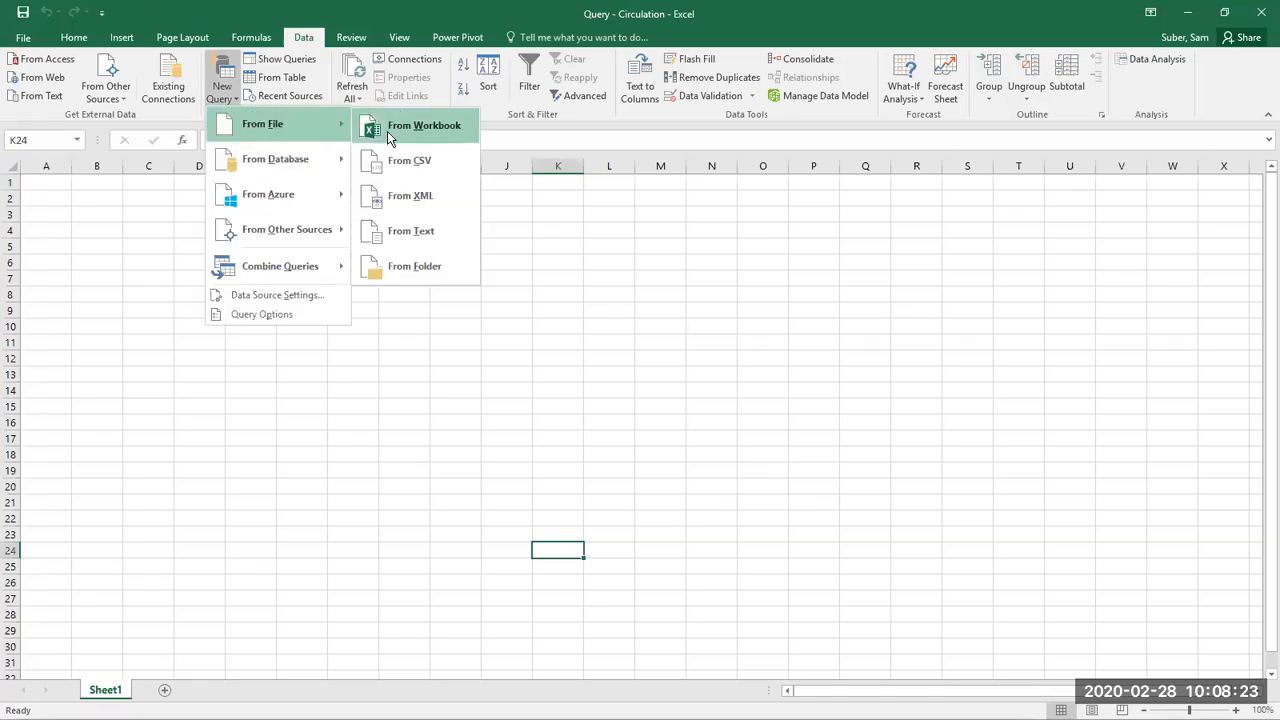
pyautogui.click(387, 131)
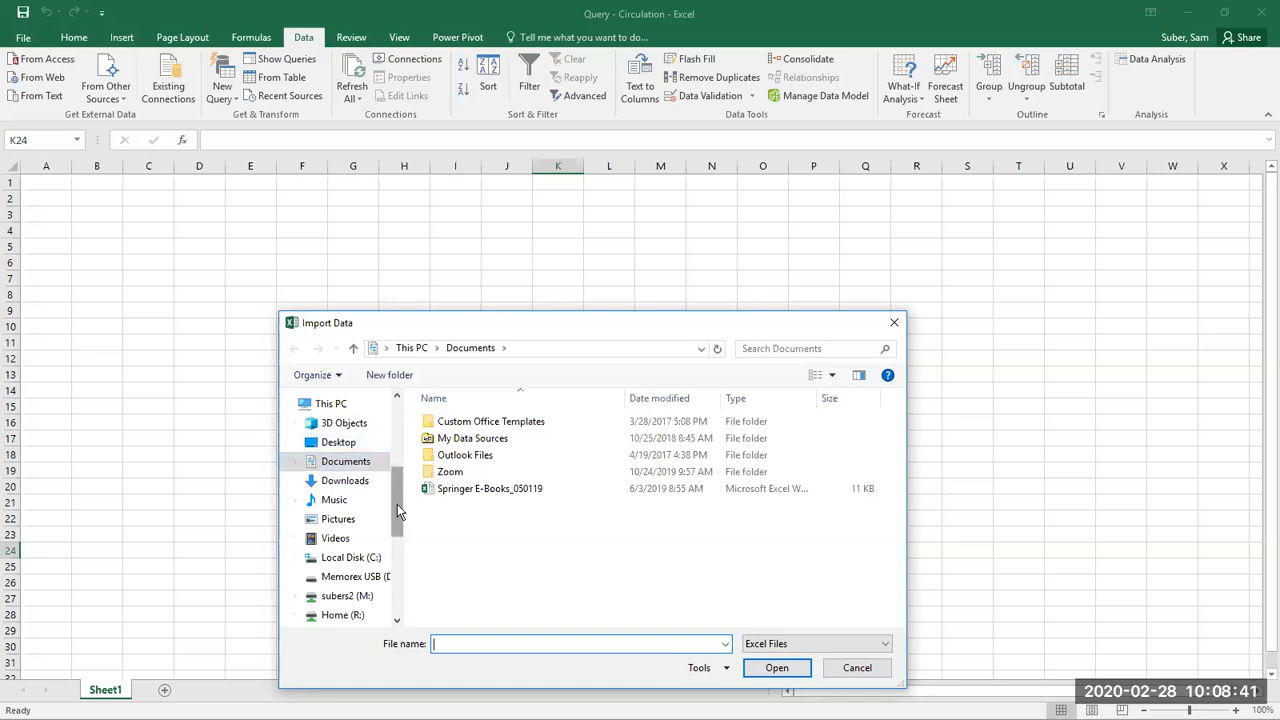
pyautogui.moveTo(397, 472); pyautogui.dragTo(392, 568)
pyautogui.scroll(1, 392, 563)
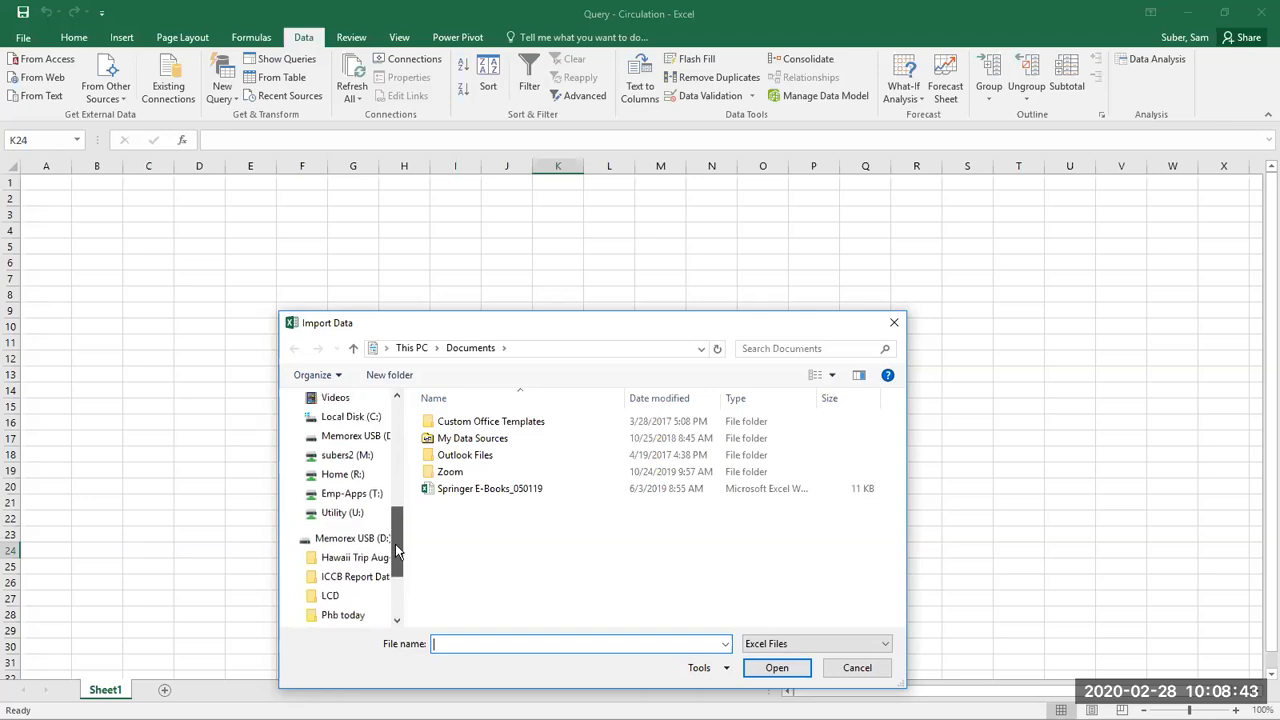
pyautogui.click(356, 438)
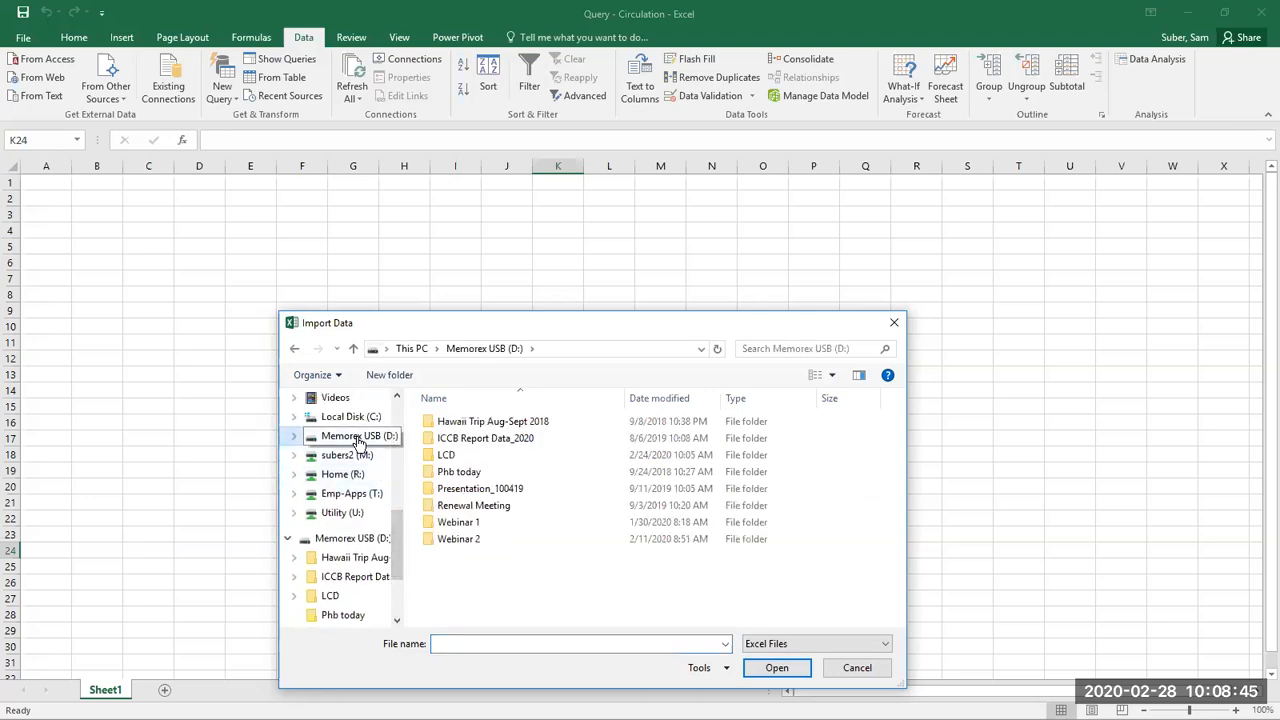
pyautogui.doubleClick(458, 540)
pyautogui.doubleClick(471, 423)
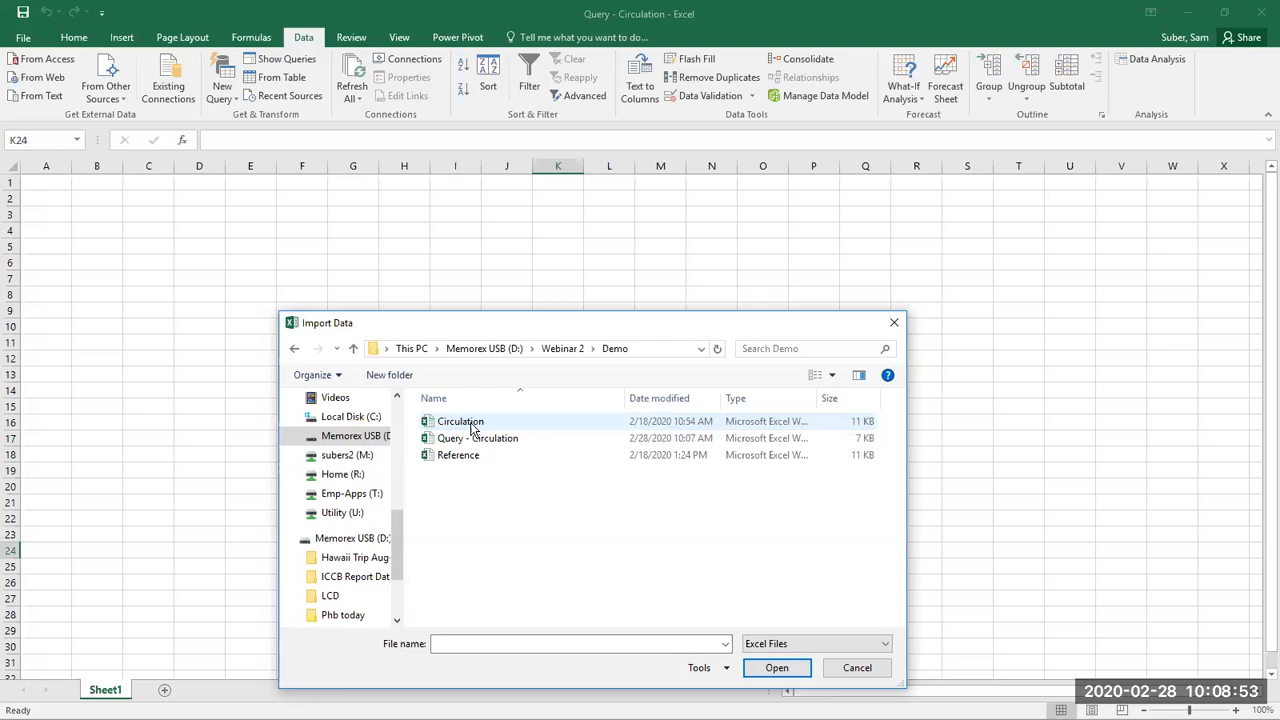
pyautogui.click(471, 423)
pyautogui.doubleClick(471, 423)
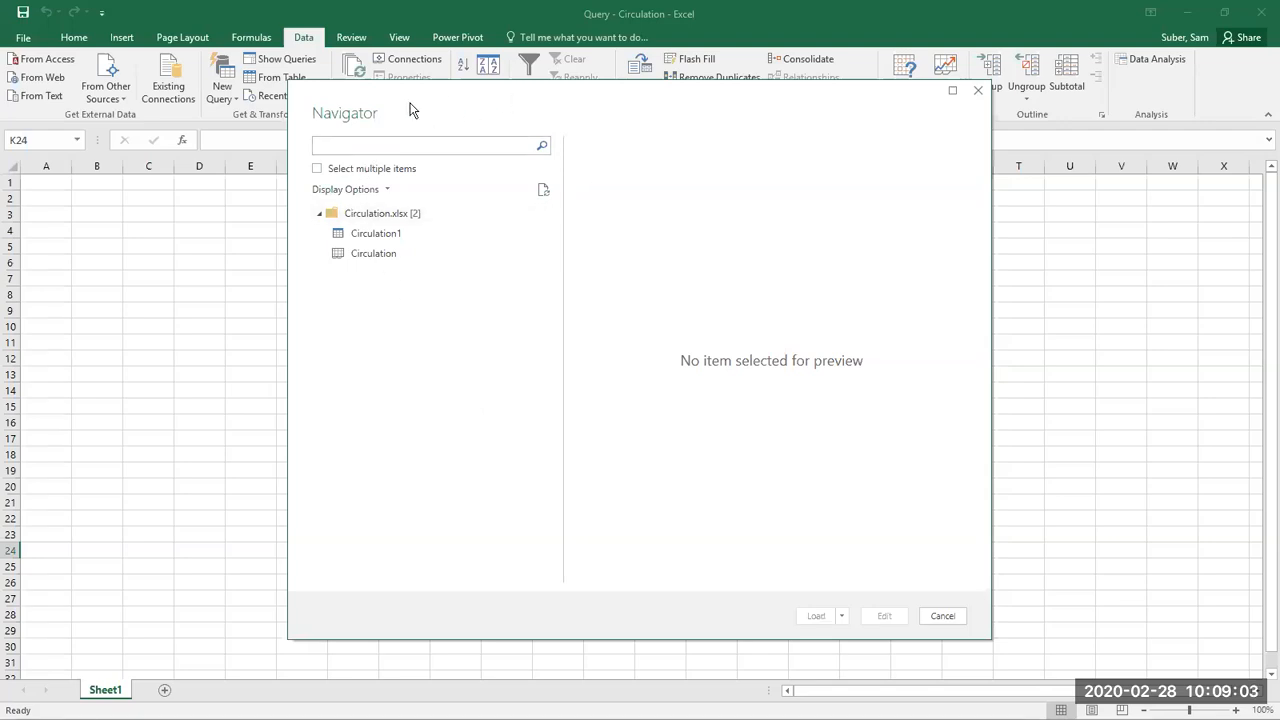
# Step: Load the Circulation1 table from Circulation.xlsx into a new sheet of the query workbook
pyautogui.click(387, 238)
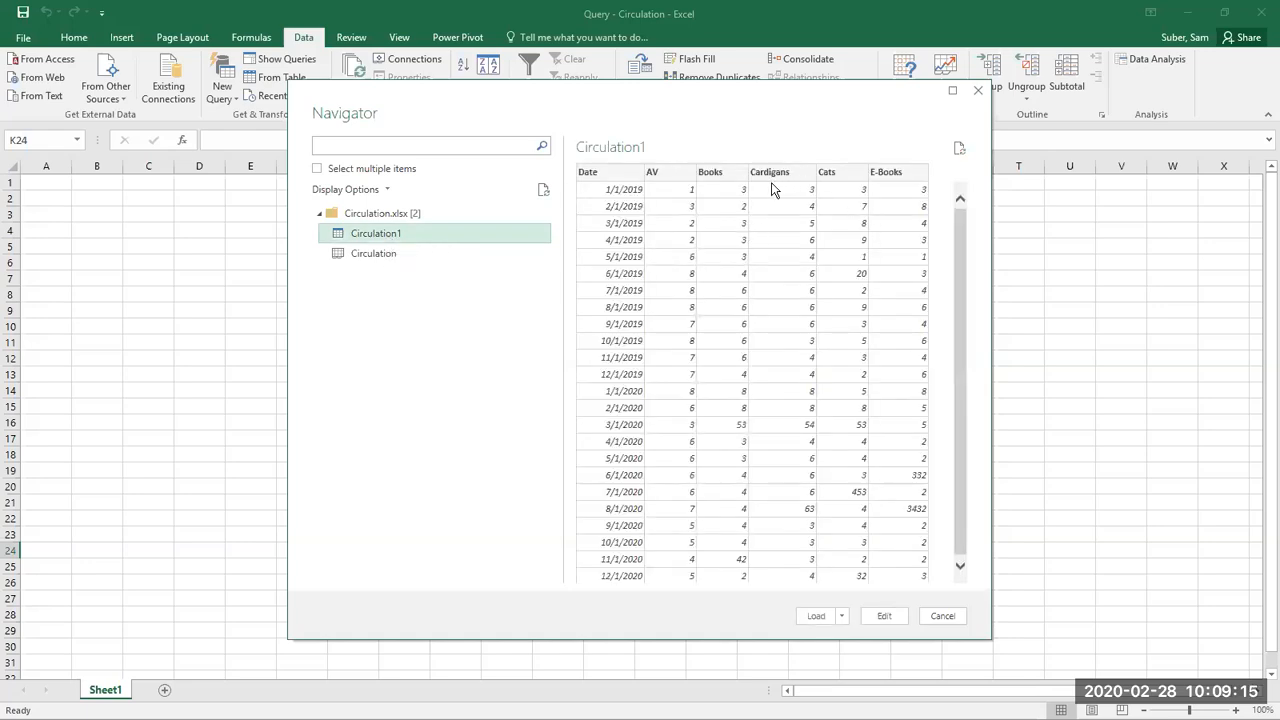
pyautogui.click(826, 617)
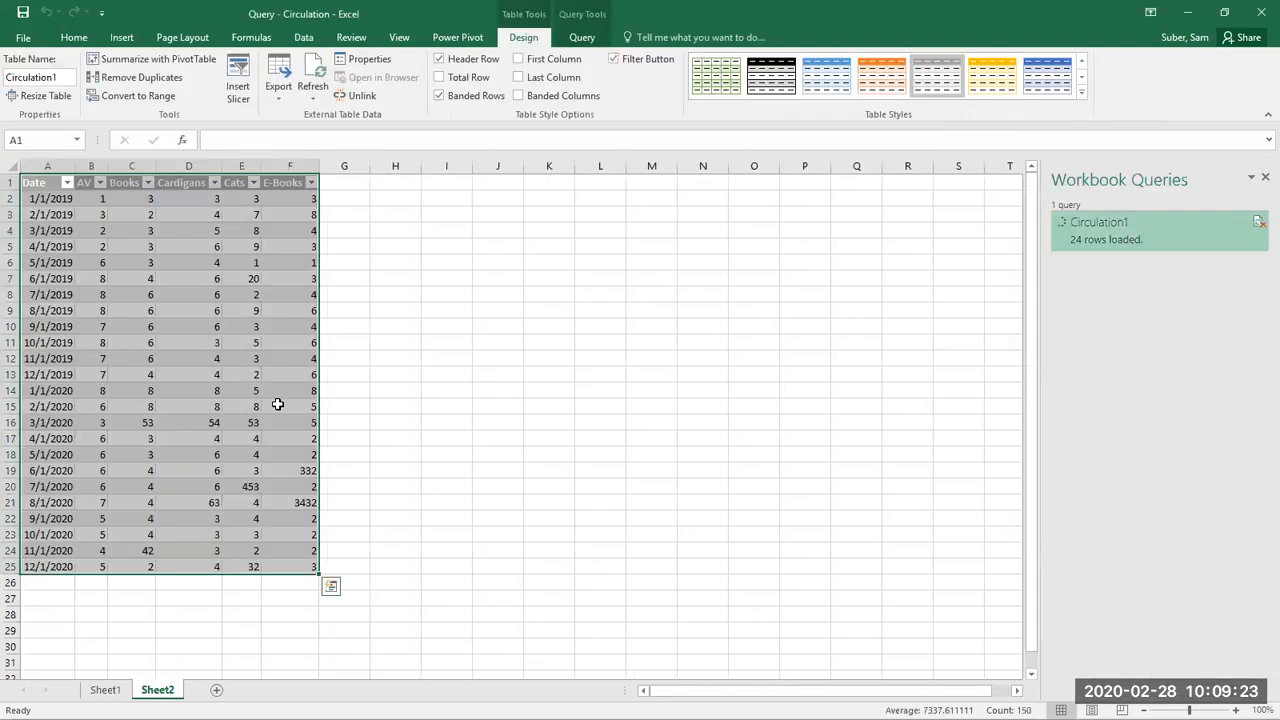
pyautogui.click(277, 404)
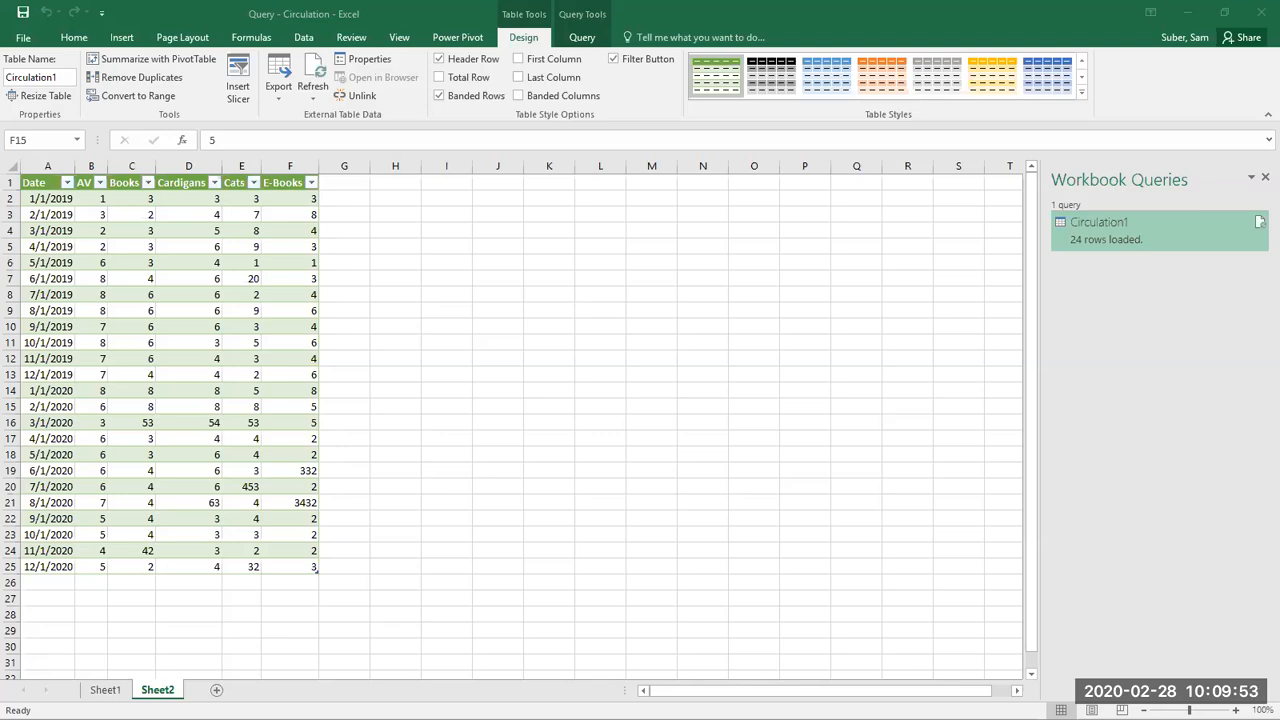
# Step: Switch to File Explorer and open the Circulation workbook from the Demo folder
pyautogui.hotkey('alt', 'Tab')
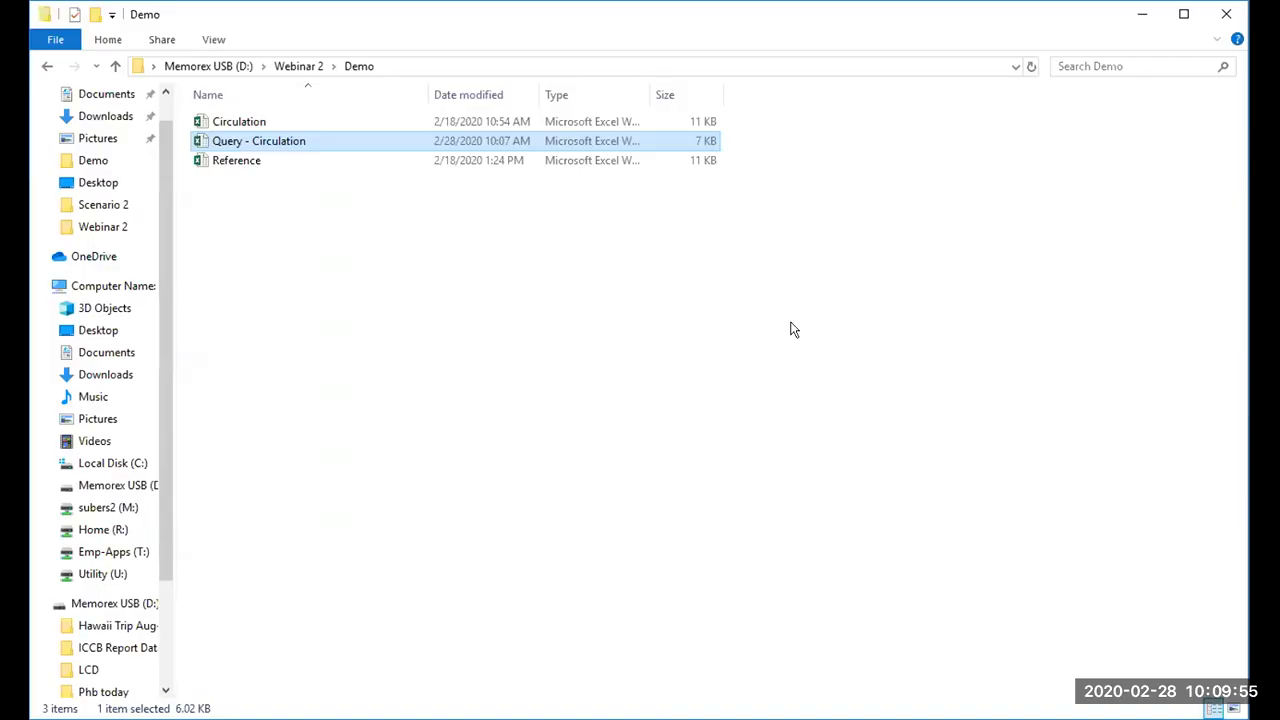
pyautogui.doubleClick(353, 125)
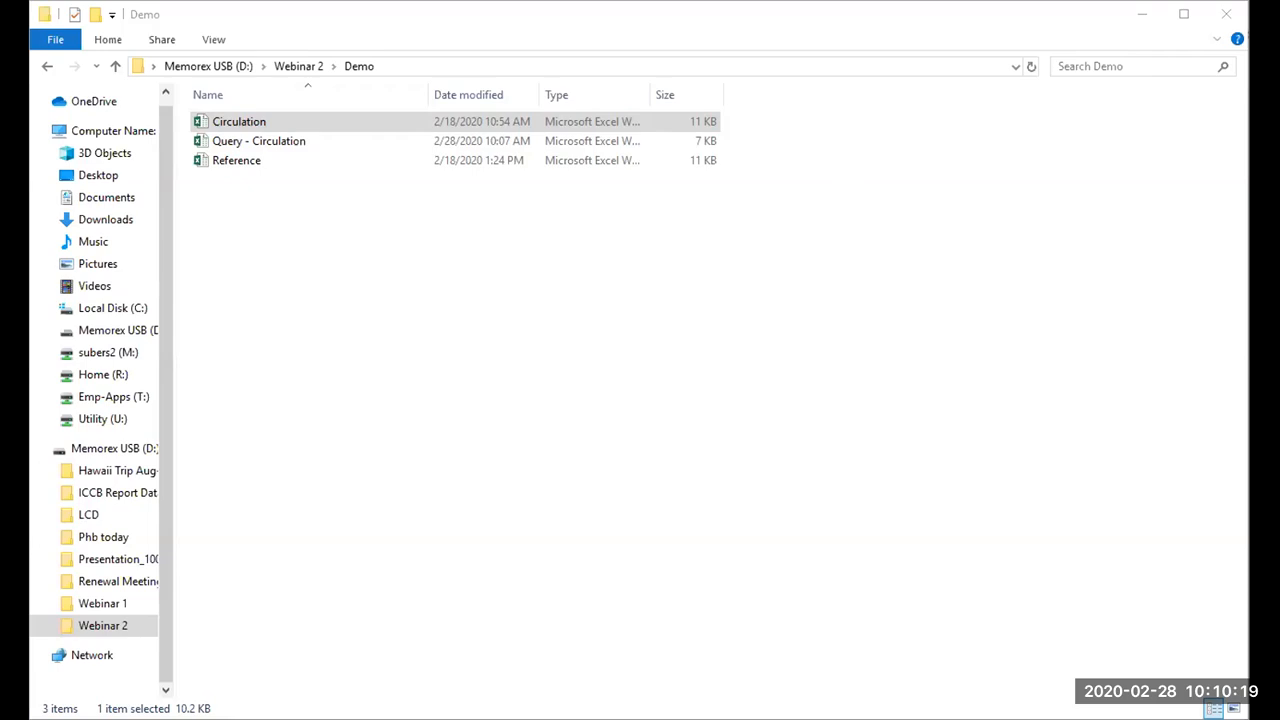
pyautogui.click(640, 380)
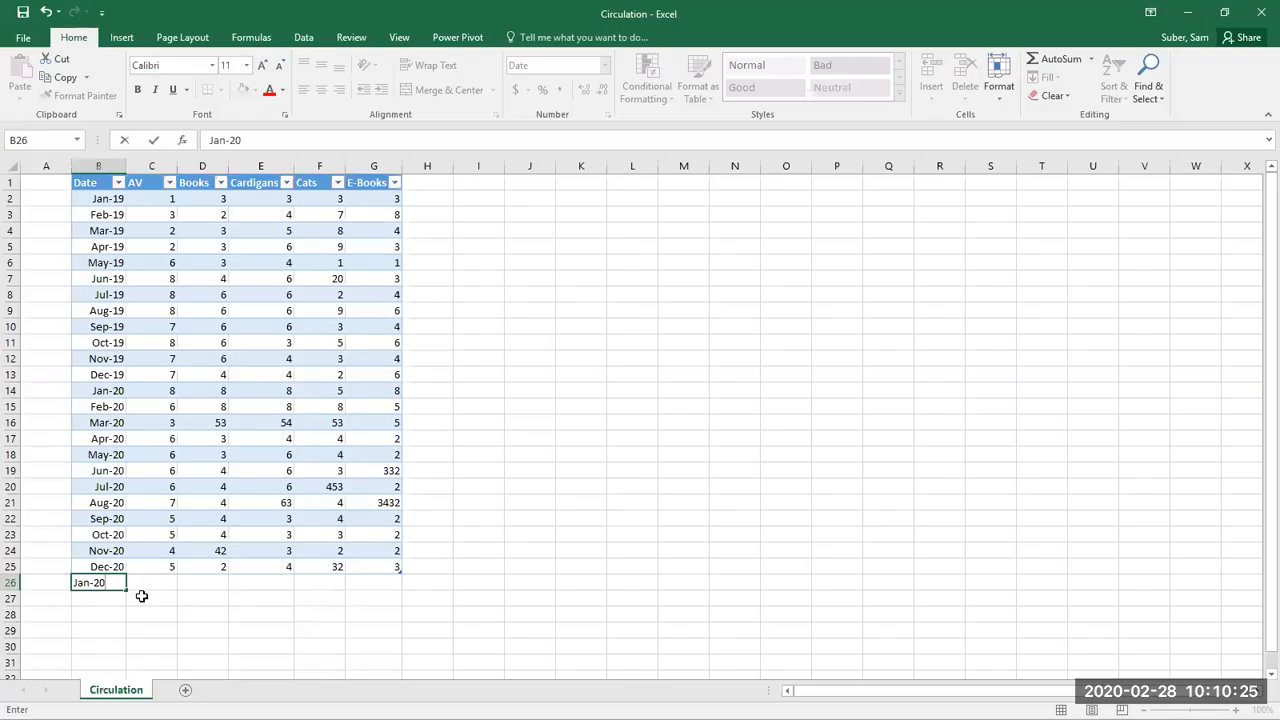
# Step: Add row 26 to the circulation table with date Jan-20, AV 5, Books 3, Cardigans 4, Cats 2 and E-Books 1
pyautogui.click(166, 578)
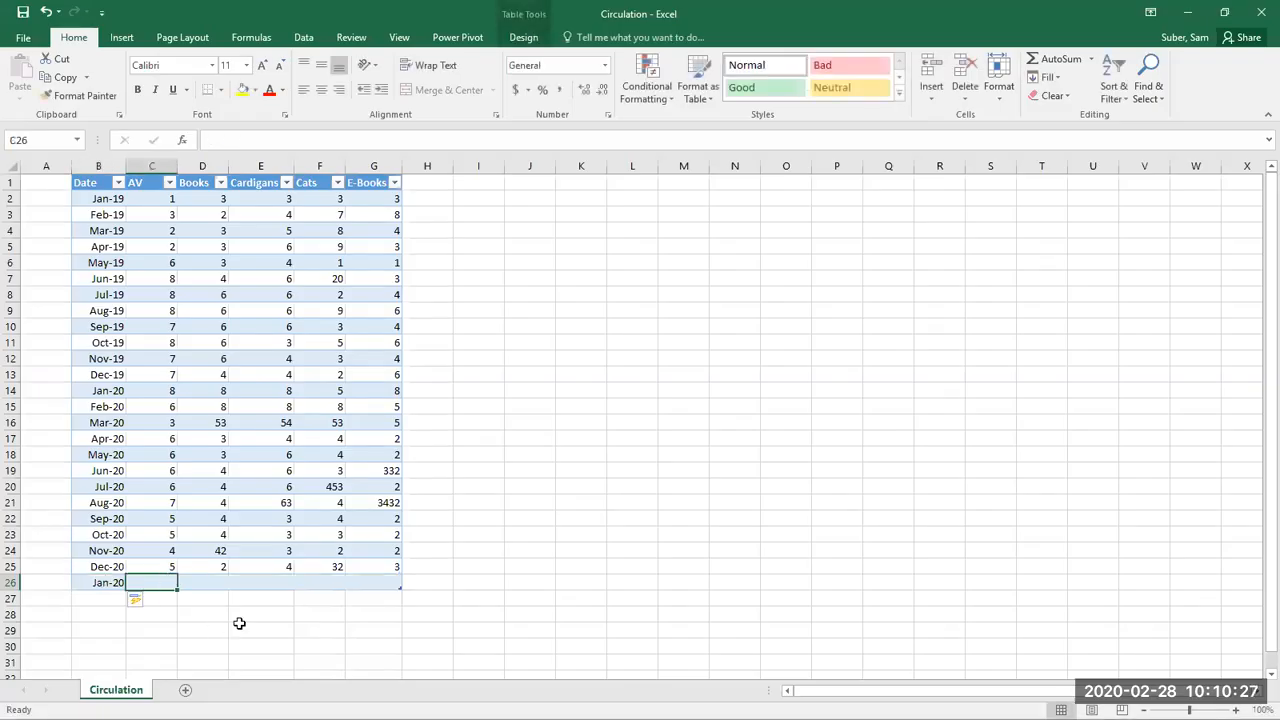
pyautogui.press('Left')
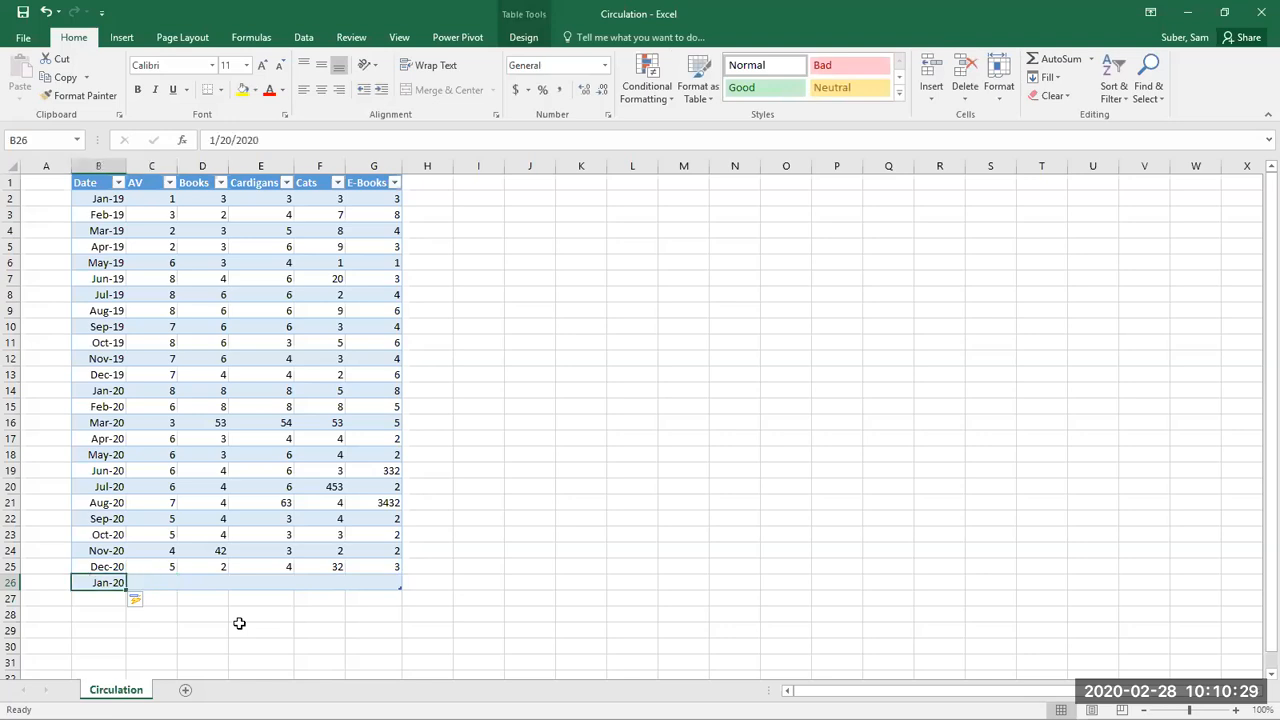
pyautogui.press('Right')
pyautogui.write('5')
pyautogui.press('Tab')
pyautogui.write('3')
pyautogui.press('Tab')
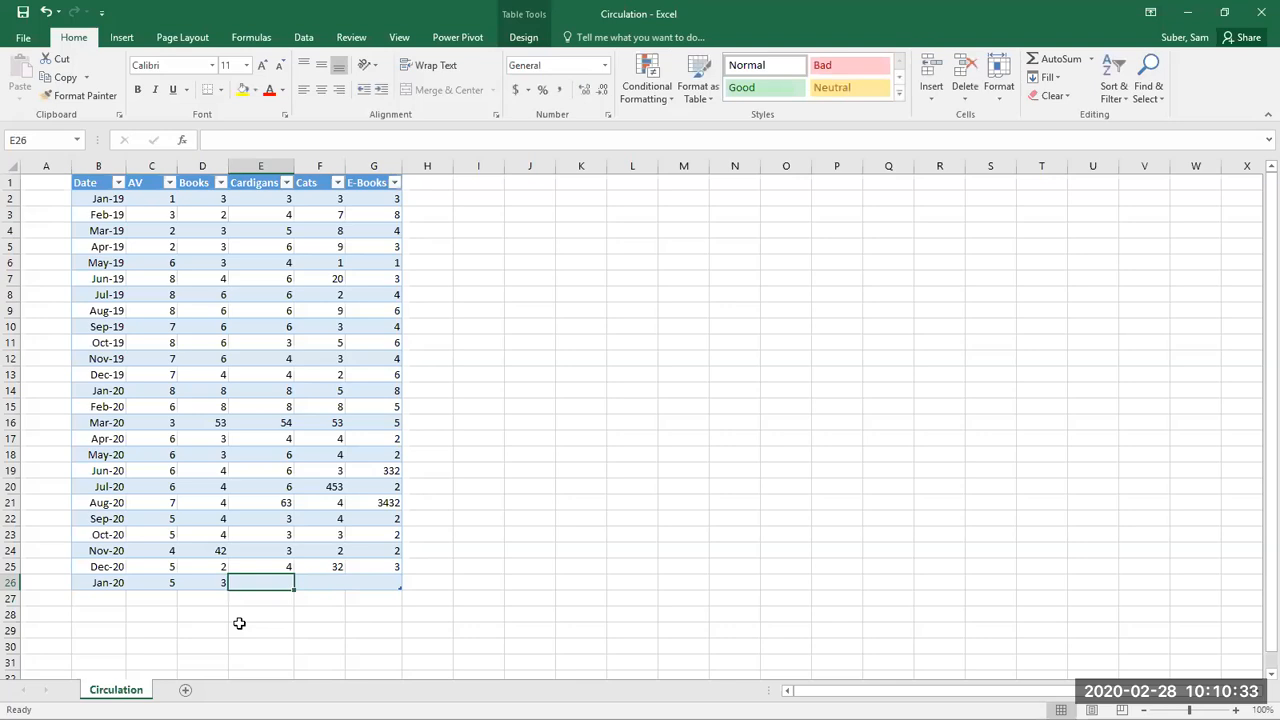
pyautogui.write('4')
pyautogui.press('Tab')
pyautogui.write('2')
pyautogui.press('Tab')
pyautogui.write('1')
pyautogui.press('Right')
pyautogui.press('Down')
pyautogui.press('Left')
pyautogui.press('Up')
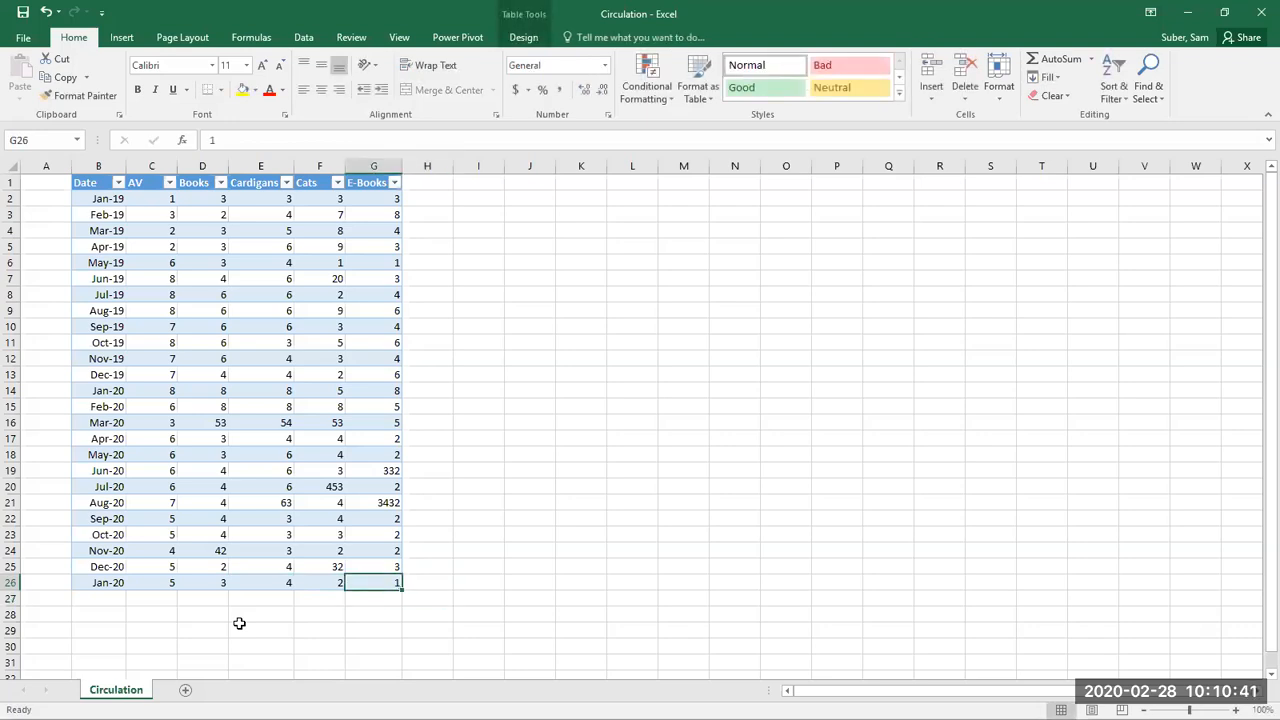
pyautogui.press('Left')
pyautogui.press('Left')
pyautogui.press('Left')
pyautogui.press('Left')
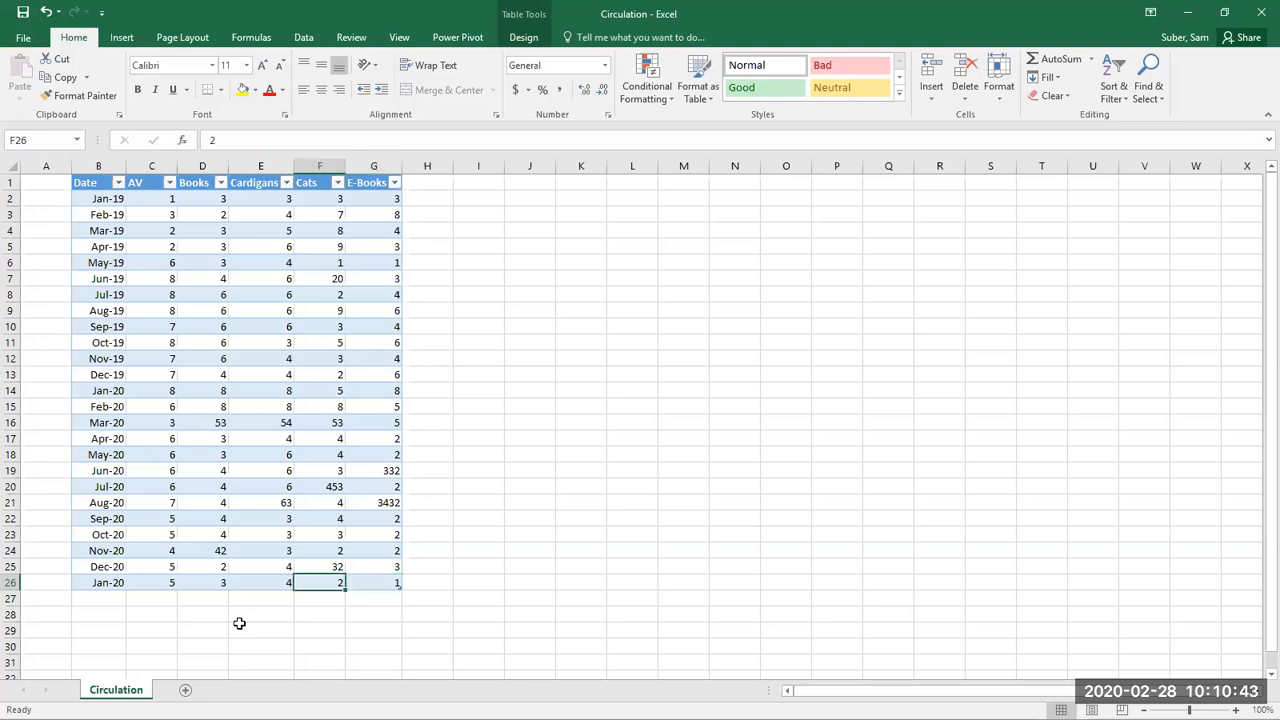
pyautogui.press('Right')
pyautogui.press('Left')
pyautogui.press('Right')
pyautogui.press('Right')
pyautogui.press('Right')
pyautogui.press('Right')
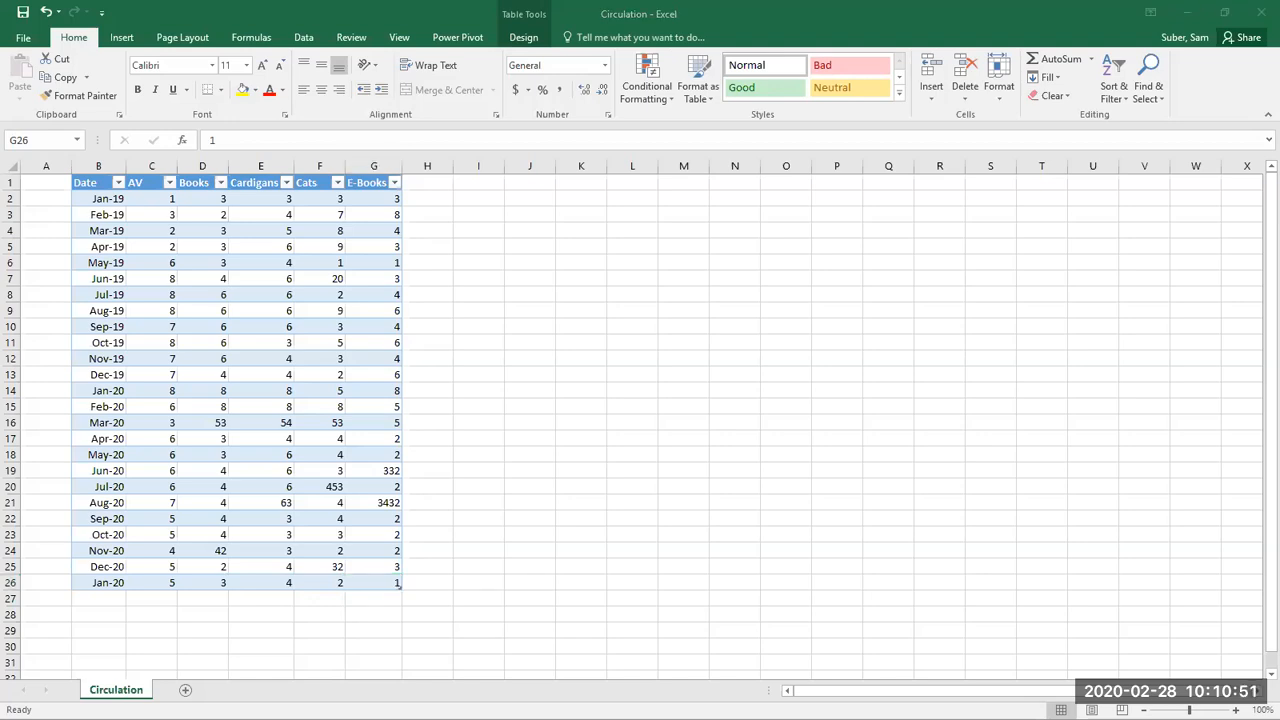
# Step: Switch to the query workbook and try to refresh the Circulation1 table from its source
pyautogui.click(90, 535)
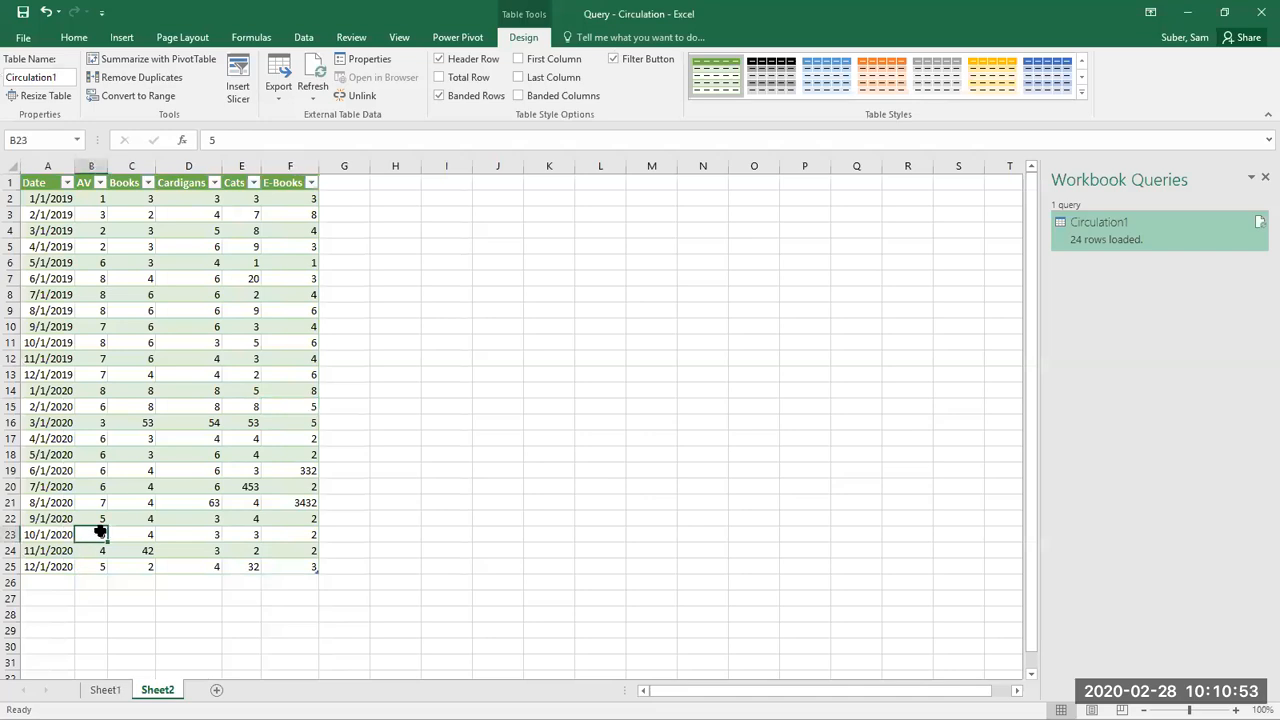
pyautogui.click(317, 76)
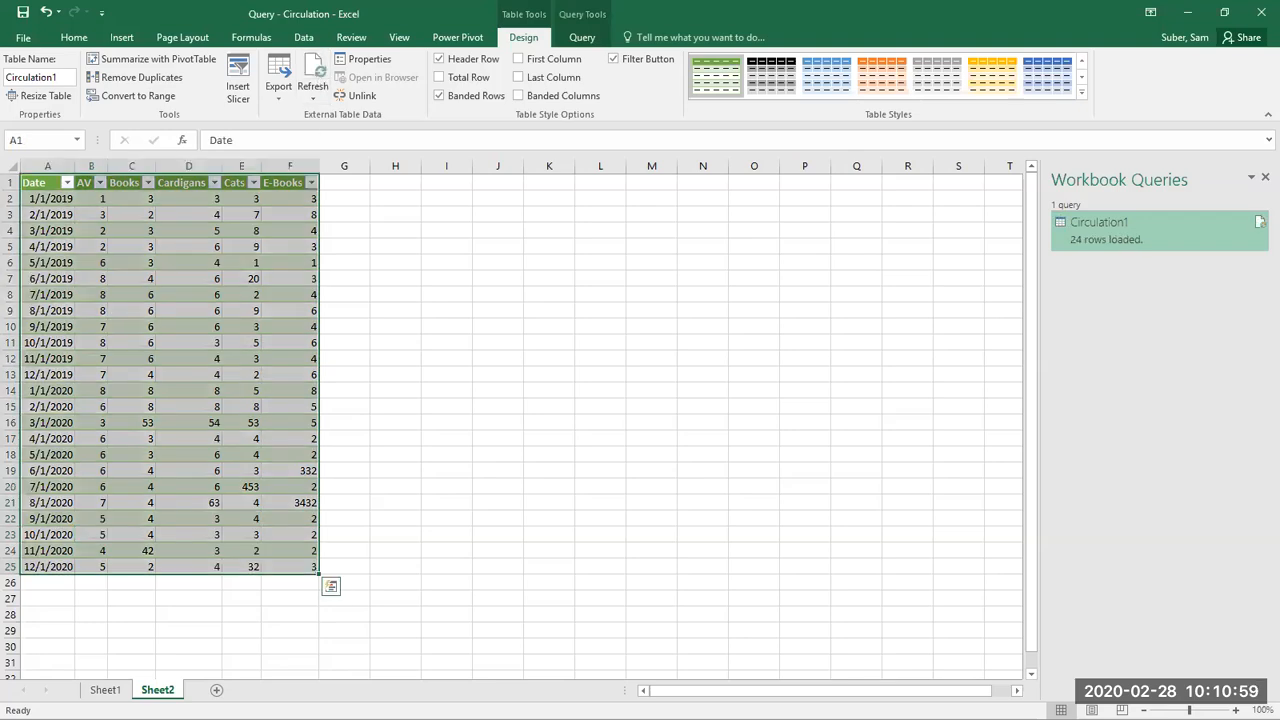
pyautogui.click(205, 615)
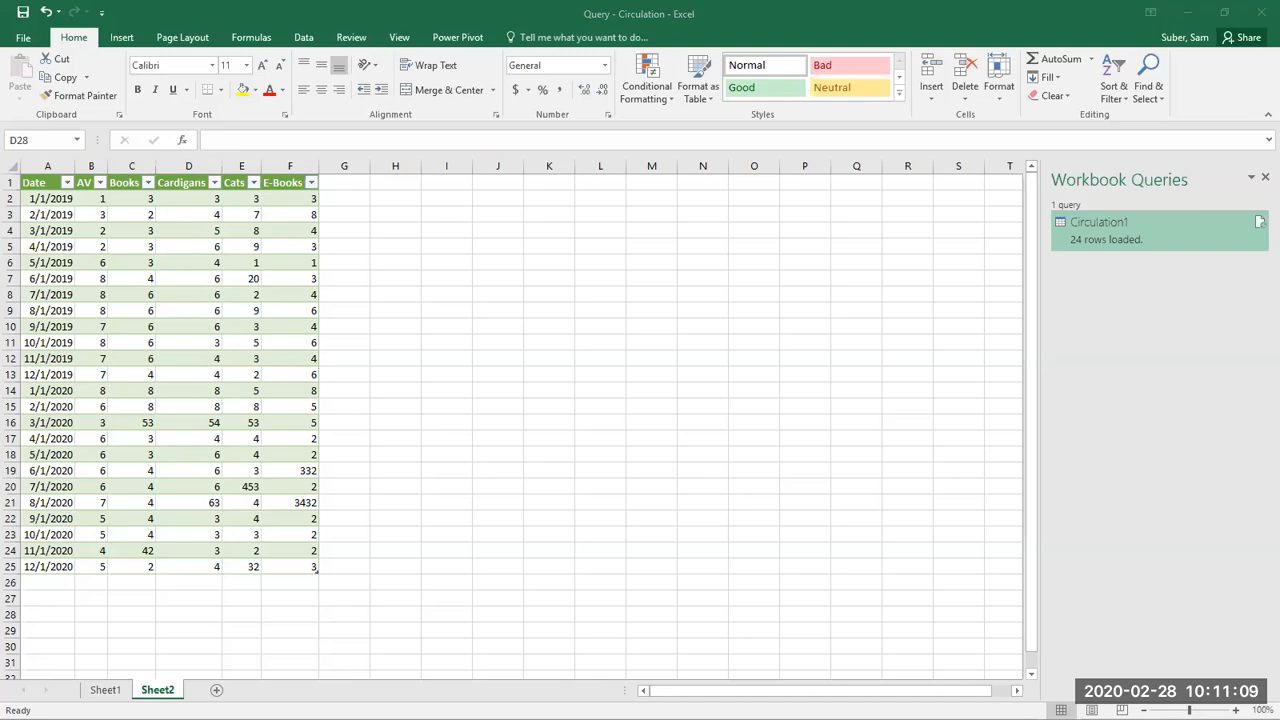
# Step: Save the added row in the Circulation workbook and refresh all data in the query workbook
pyautogui.hotkey('alt', 'Tab')
pyautogui.click(165, 561)
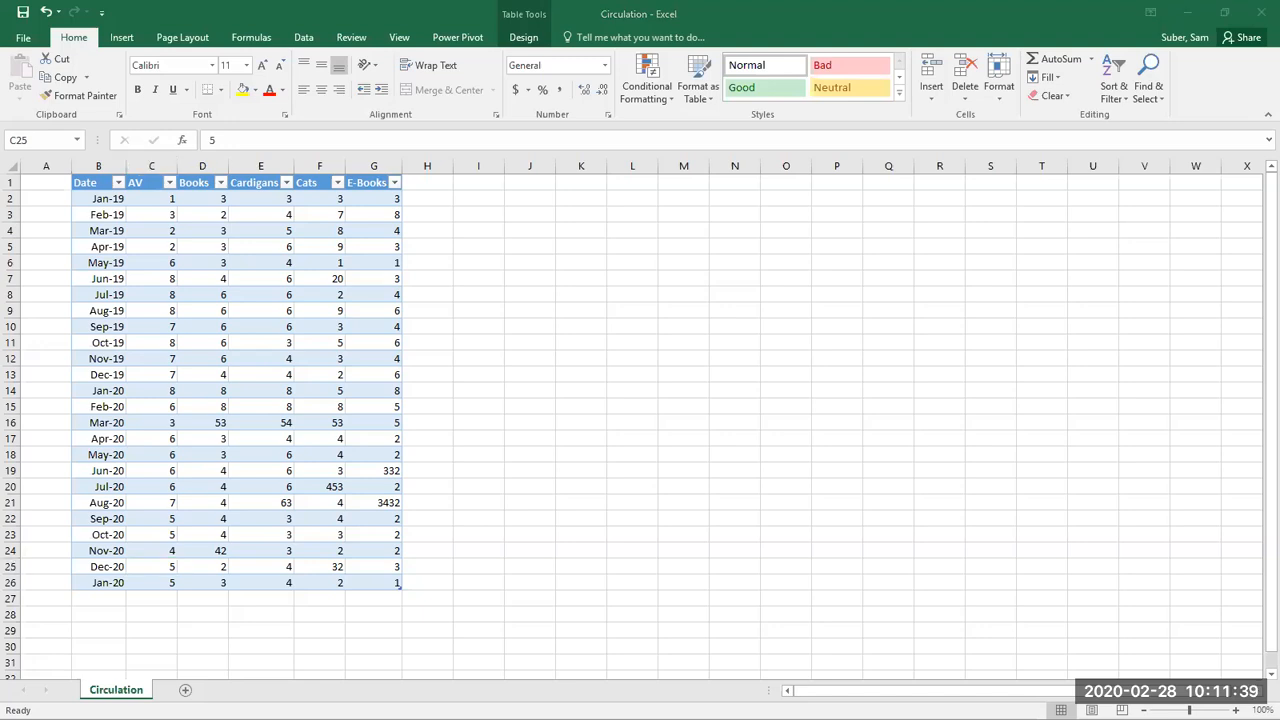
pyautogui.hotkey('alt', 'Tab')
pyautogui.click(161, 485)
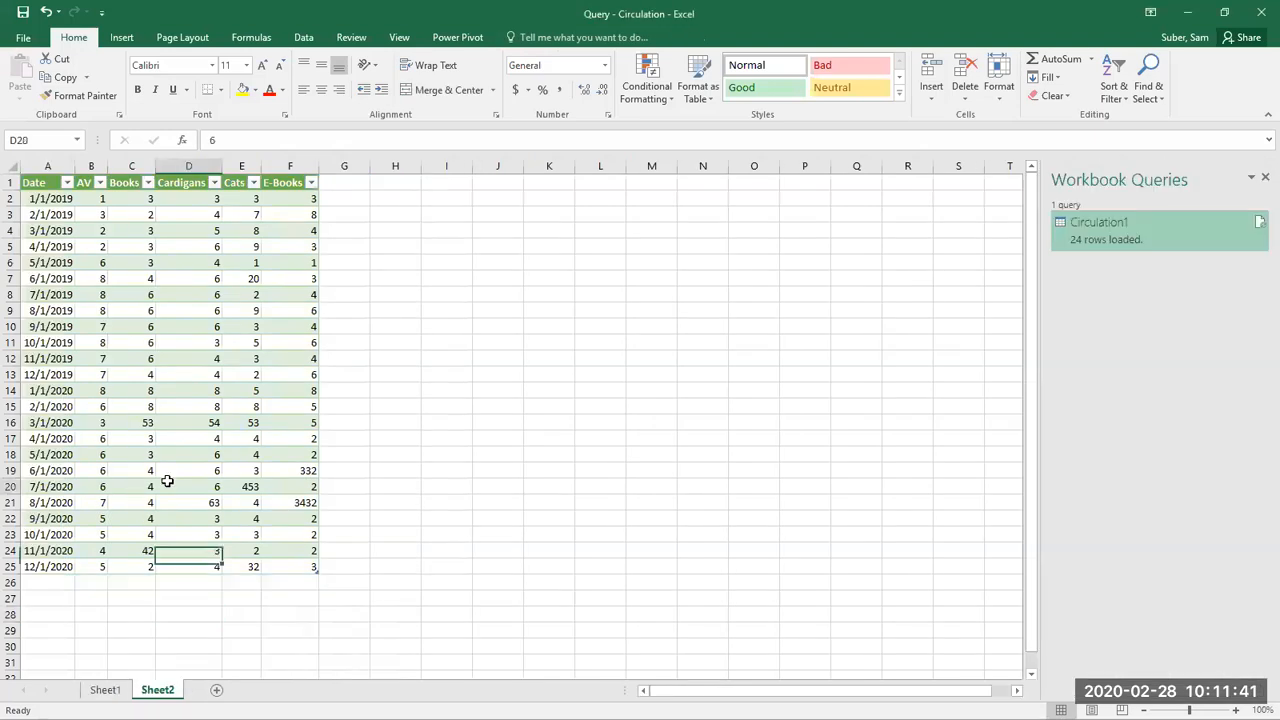
pyautogui.click(308, 42)
pyautogui.click(354, 74)
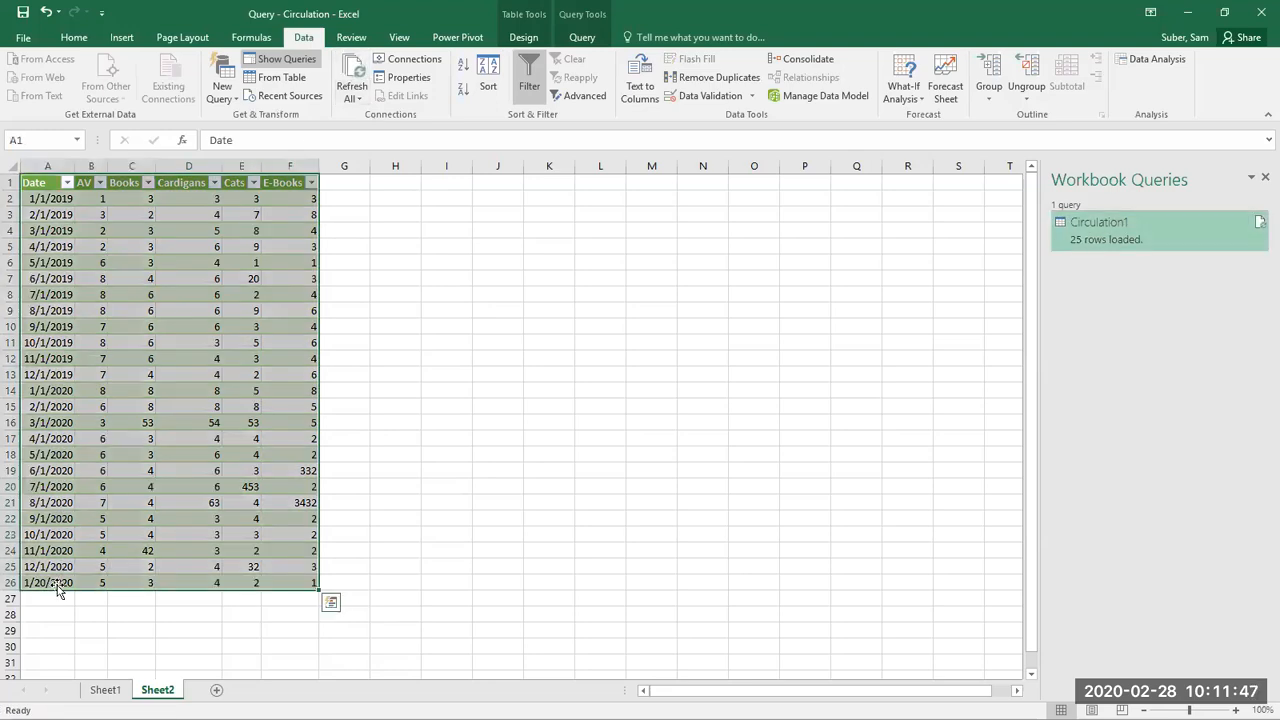
# Step: Check the date and category values in row 26 of the refreshed circulation table on Sheet2
pyautogui.click(56, 583)
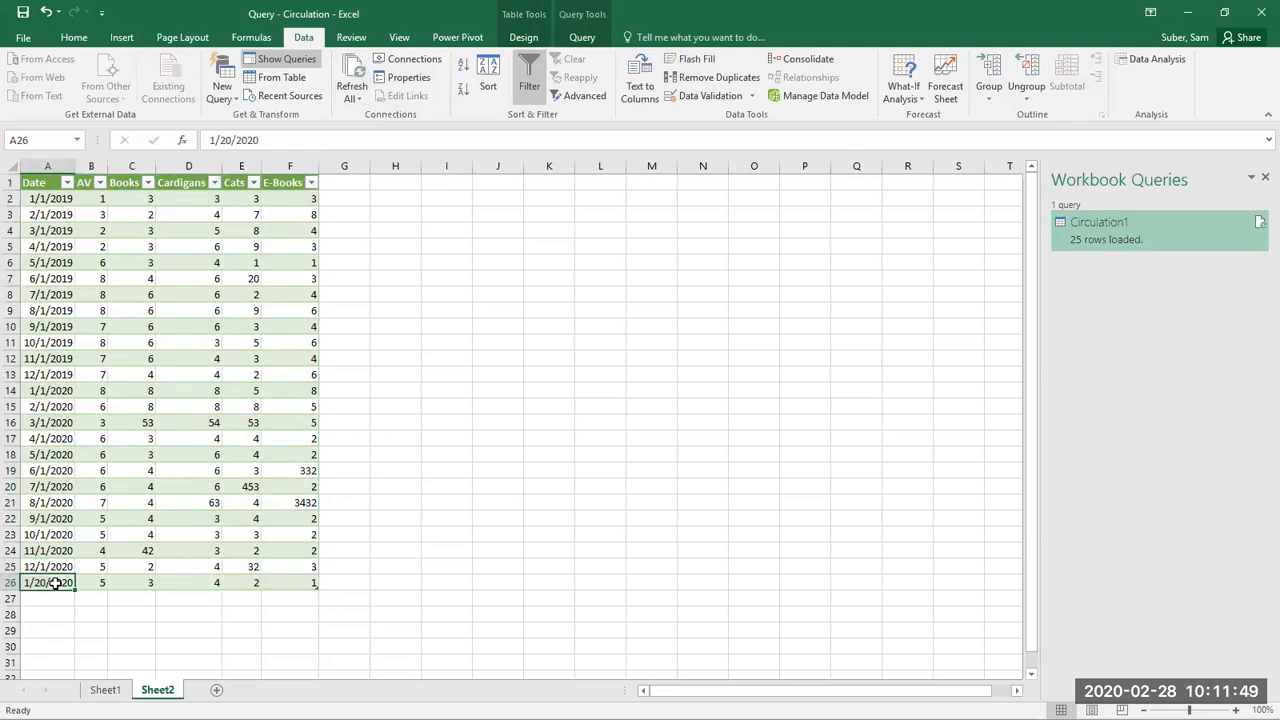
pyautogui.click(89, 585)
pyautogui.click(128, 583)
pyautogui.click(185, 583)
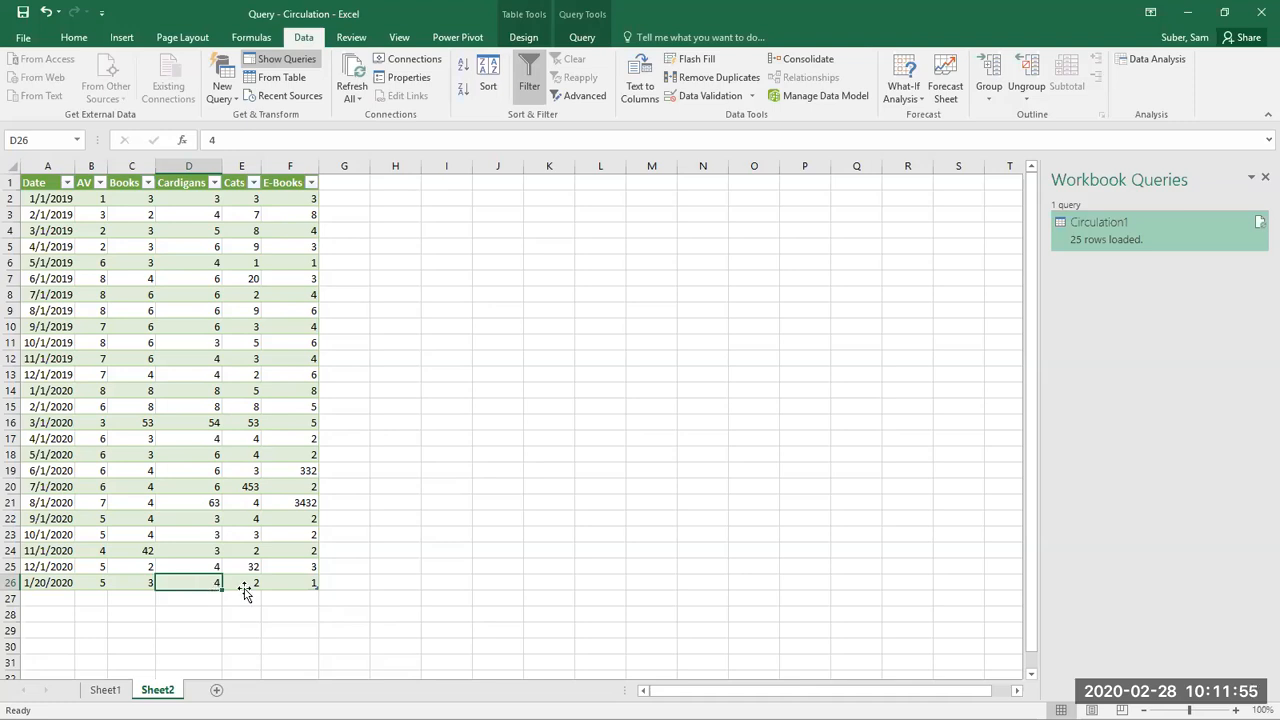
pyautogui.click(397, 469)
pyautogui.click(161, 459)
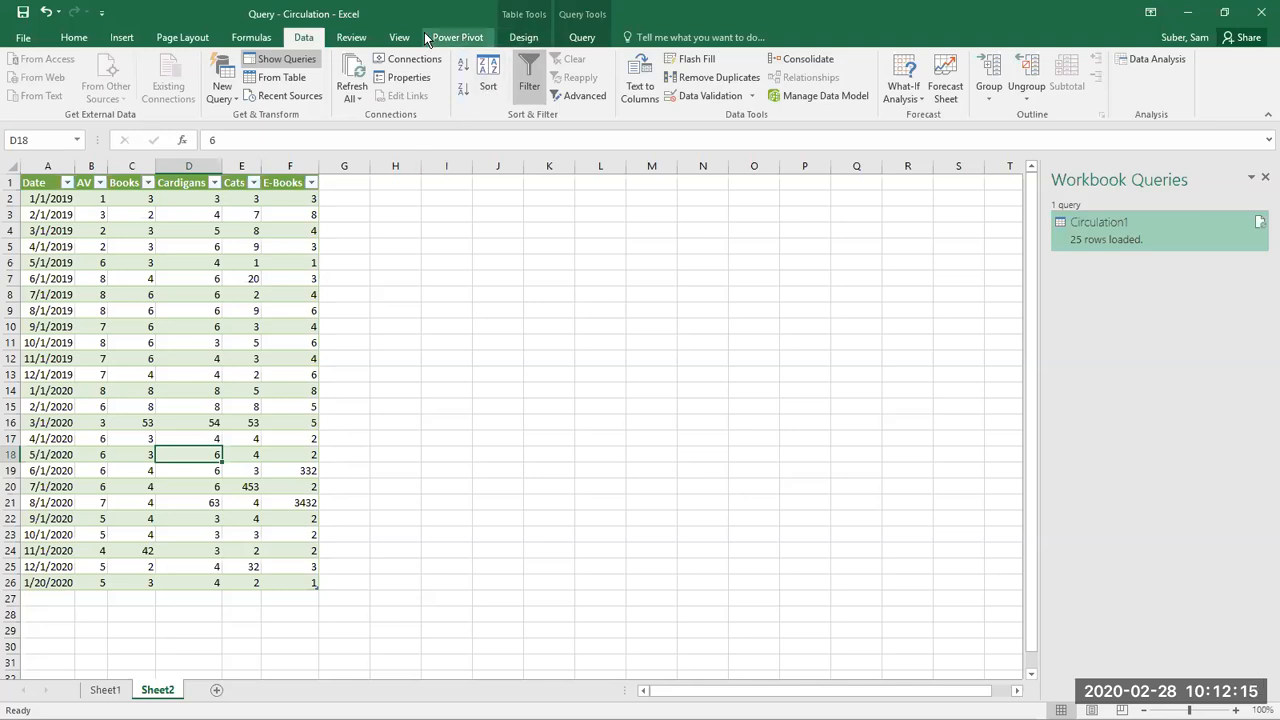
# Step: Start a new query from a workbook, using the Reference file in Webinar 2 > Demo on the Memorex USB drive
pyautogui.click(224, 92)
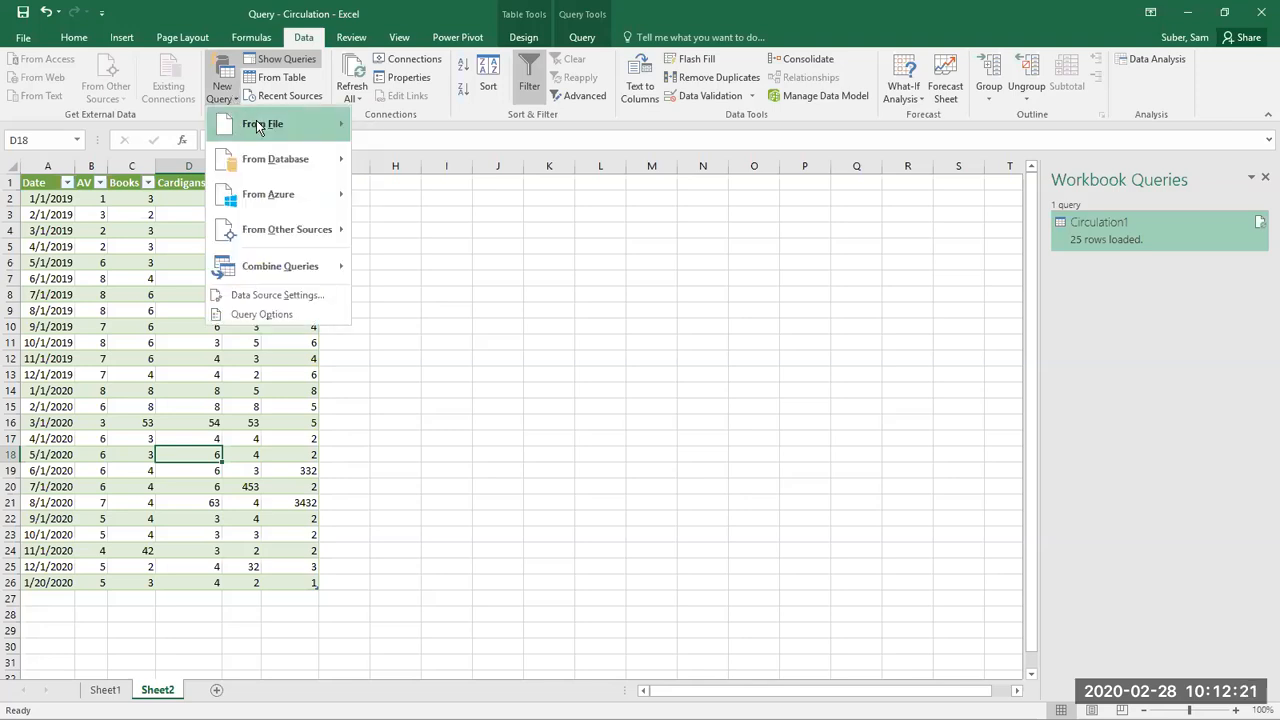
pyautogui.moveTo(313, 117)
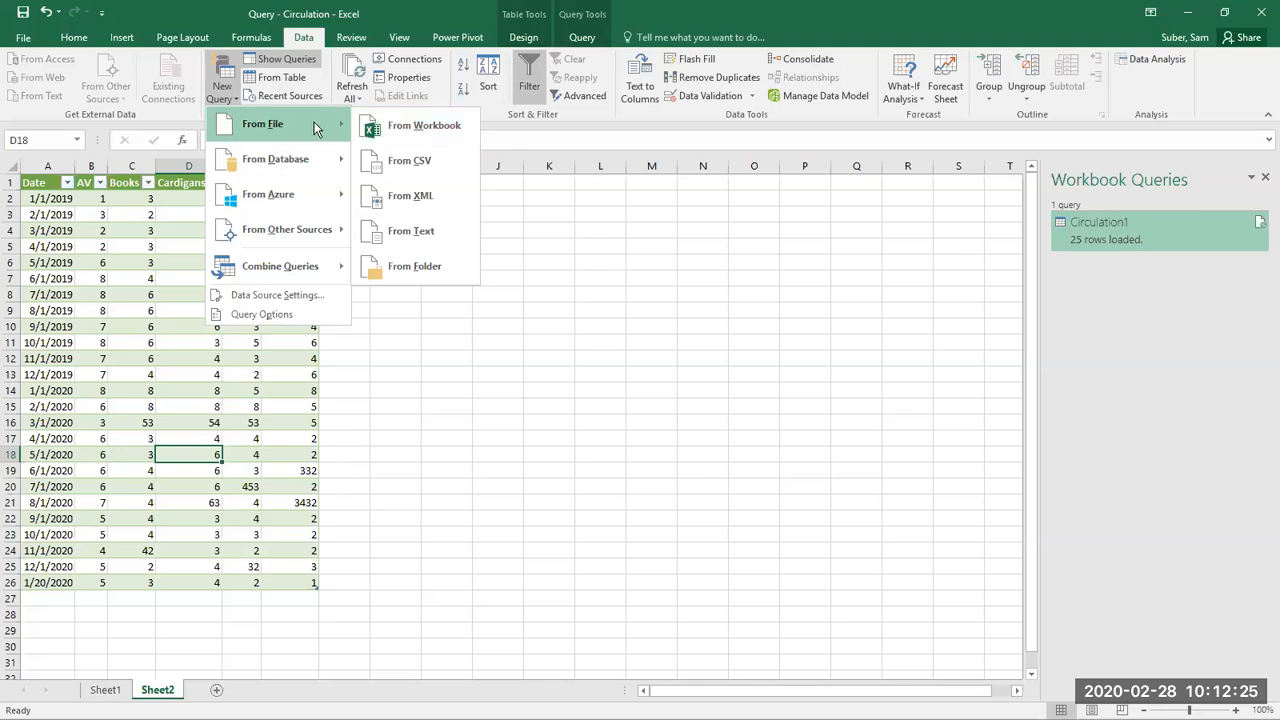
pyautogui.click(398, 126)
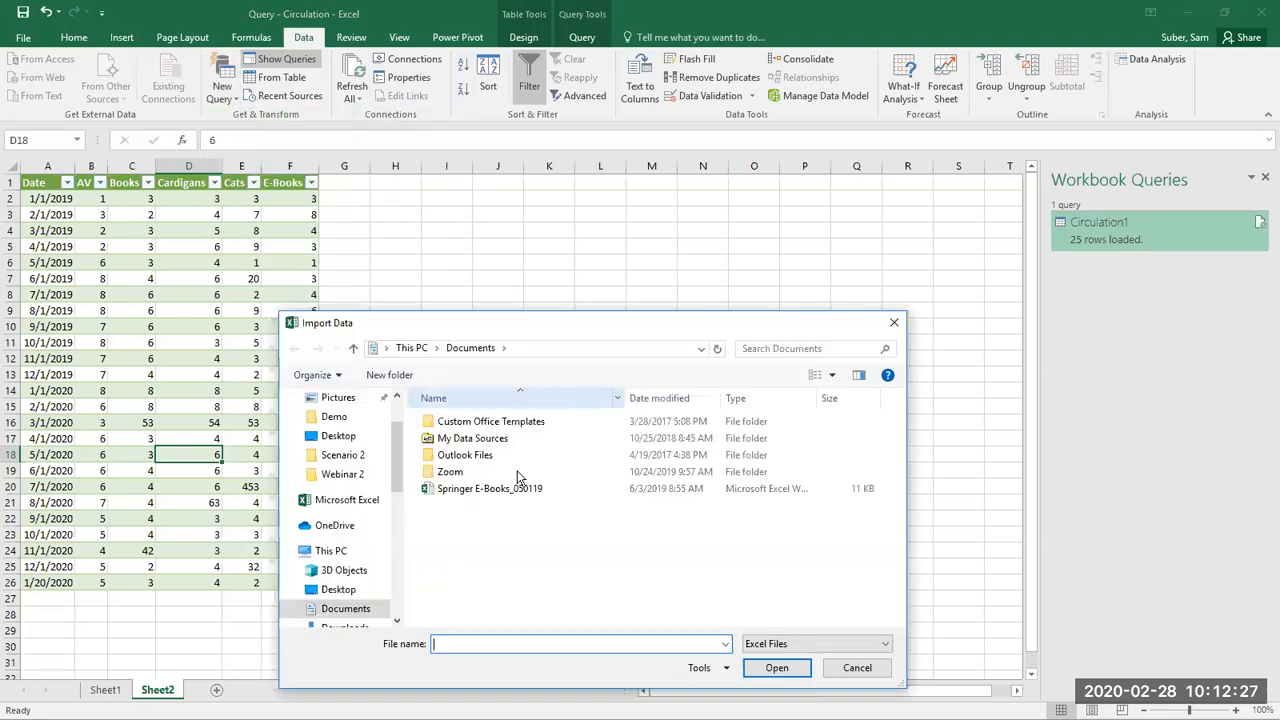
pyautogui.moveTo(395, 465); pyautogui.dragTo(392, 586)
pyautogui.click(350, 576)
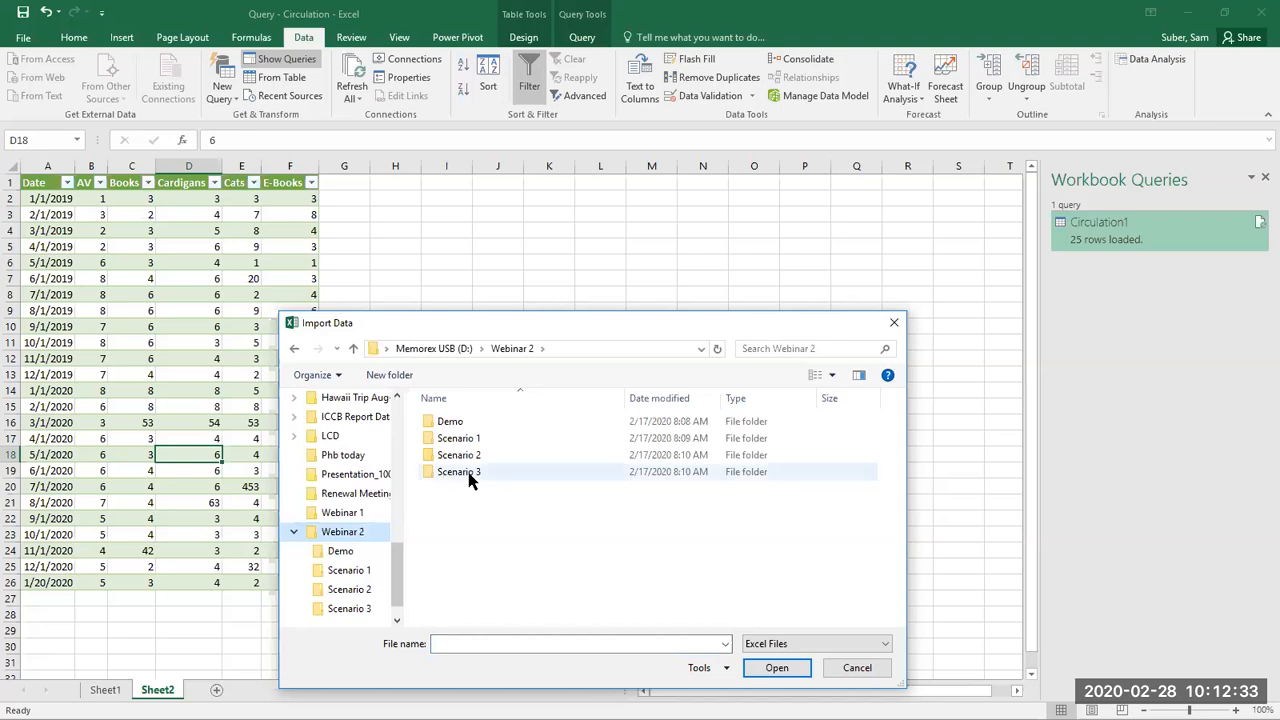
pyautogui.doubleClick(450, 421)
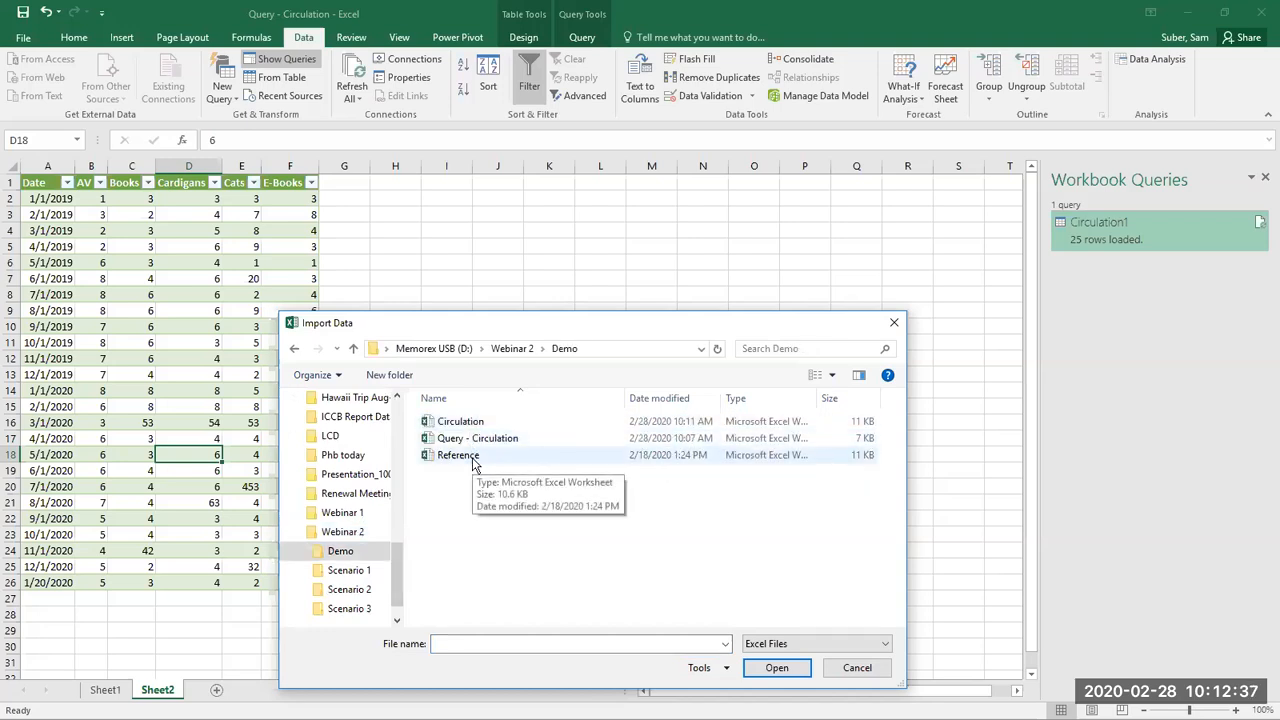
pyautogui.click(474, 463)
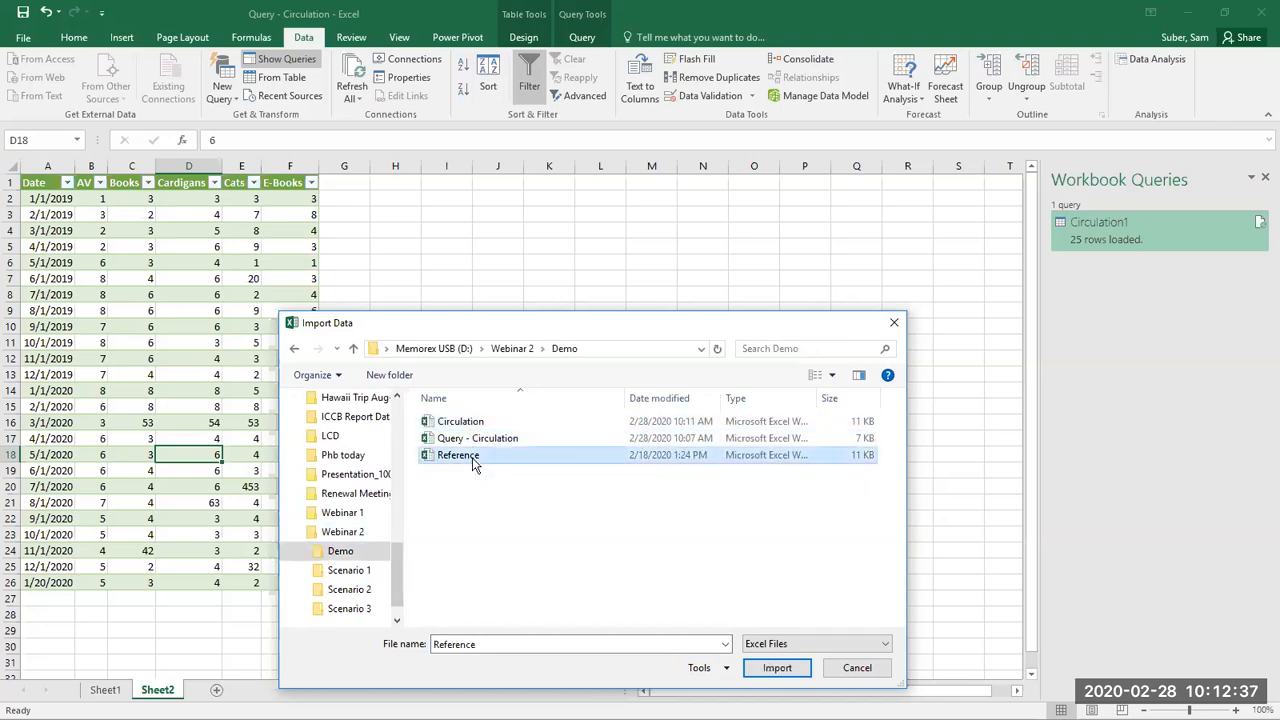
pyautogui.click(777, 672)
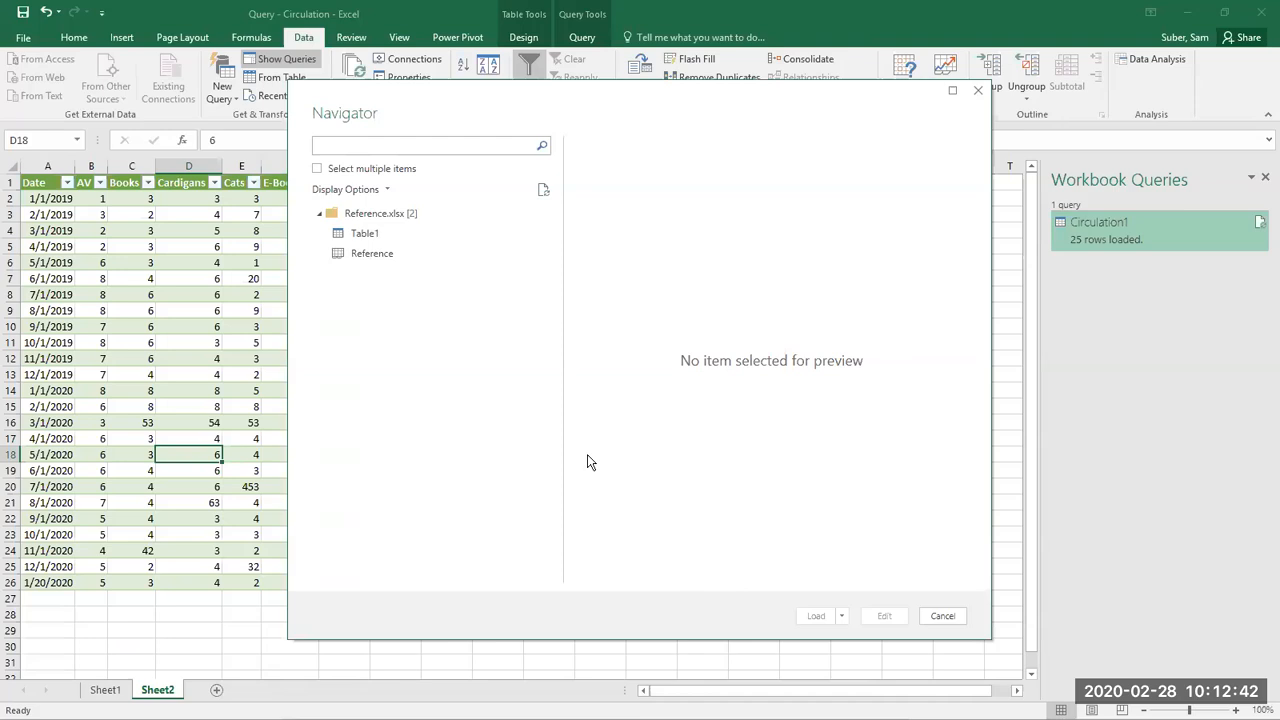
# Step: Preview Table1 of Reference.xlsx and load it into a new sheet of the query workbook
pyautogui.click(381, 237)
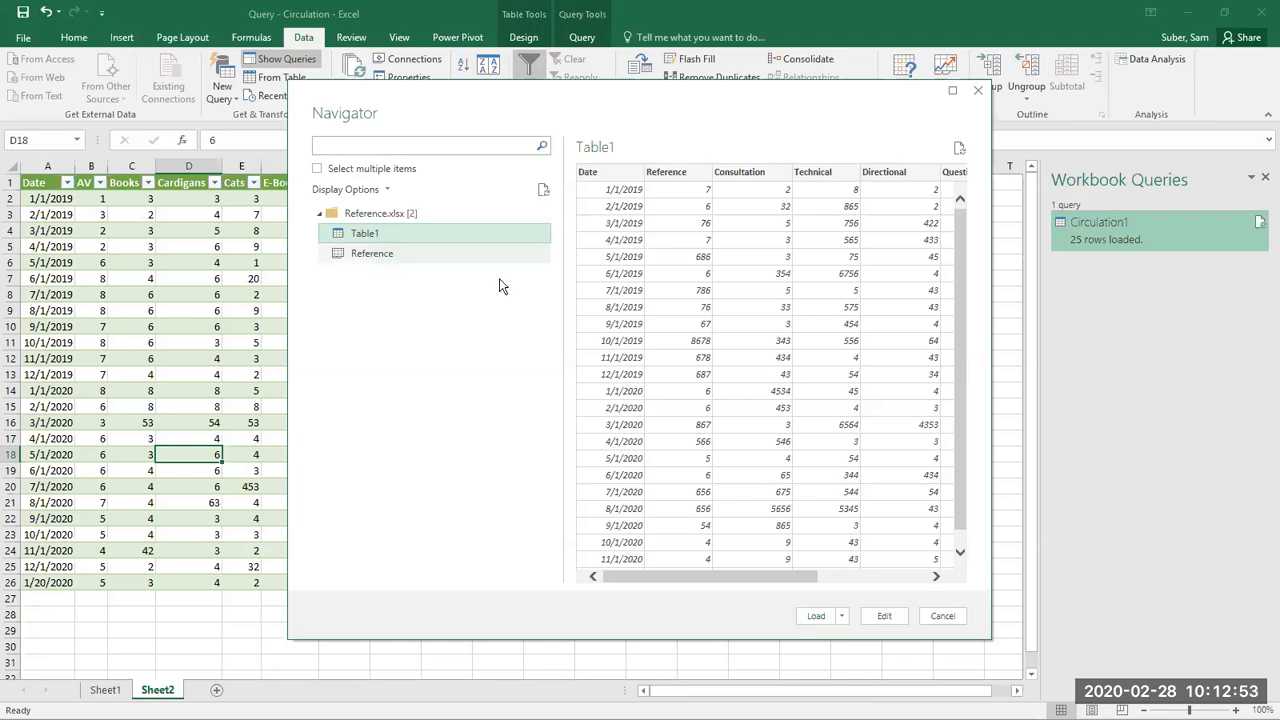
pyautogui.click(816, 616)
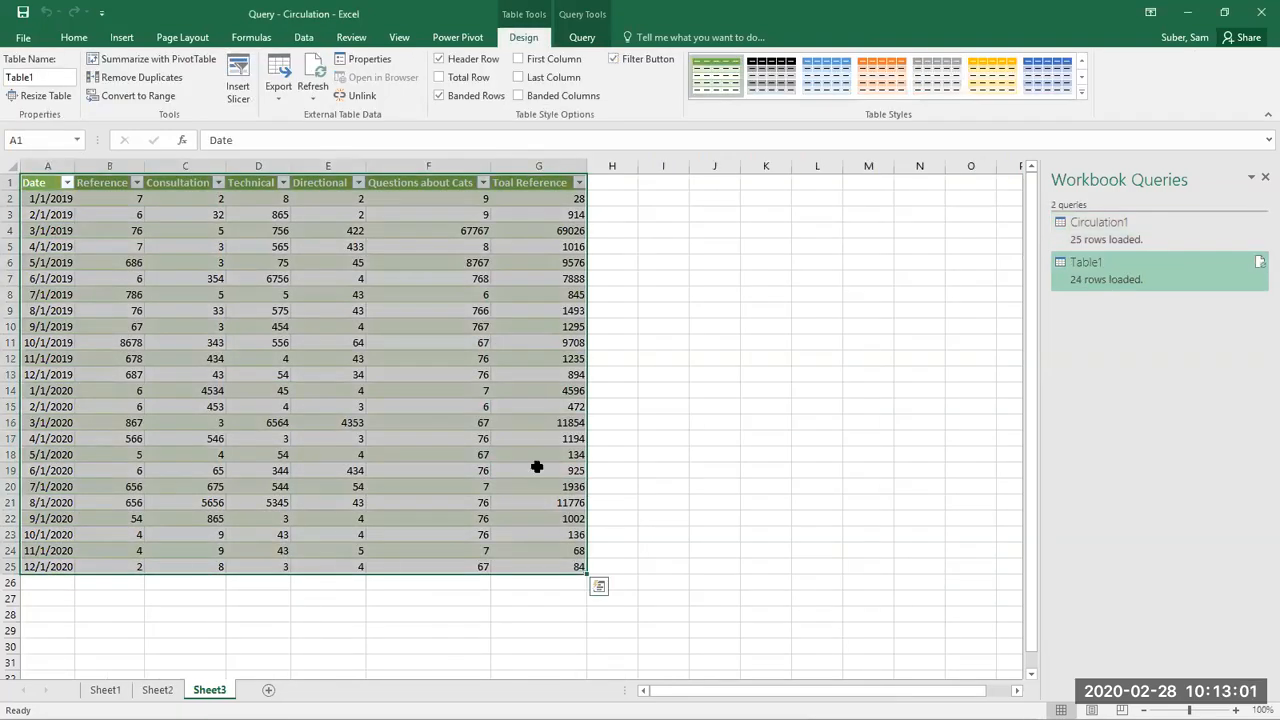
pyautogui.click(509, 422)
pyautogui.click(677, 403)
pyautogui.click(395, 425)
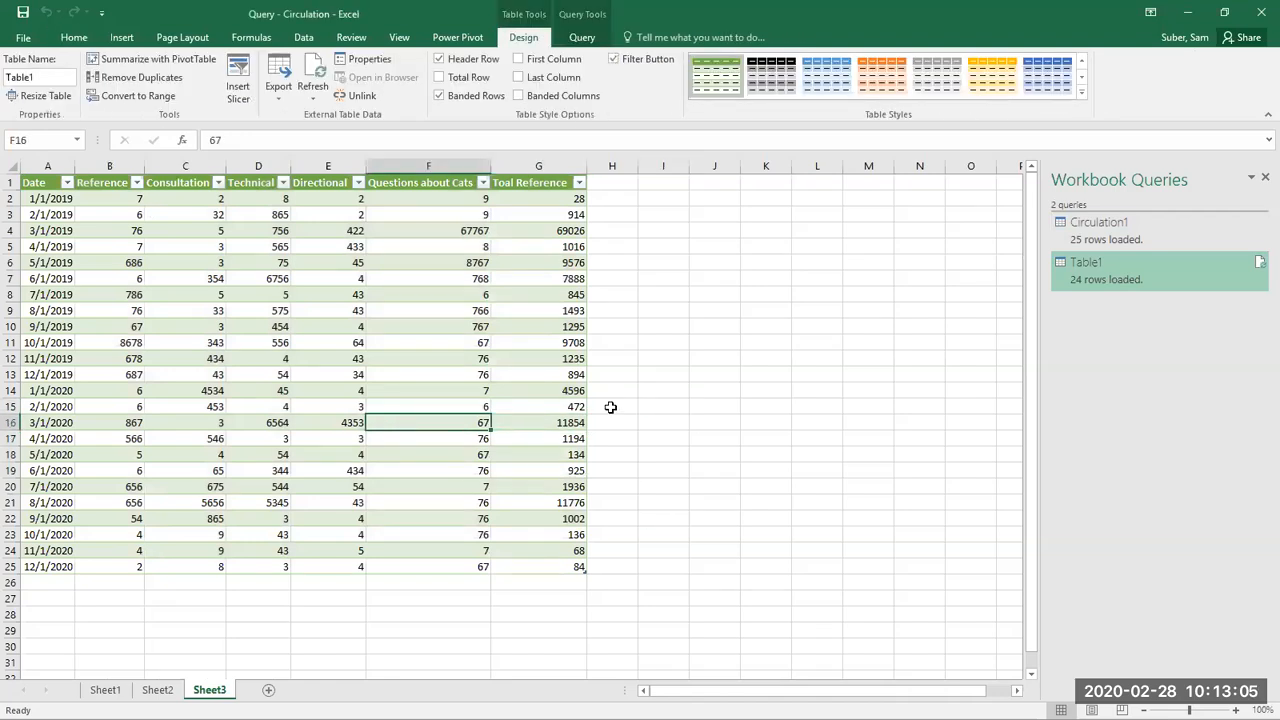
# Step: Rename Sheet2, which holds the circulation table, as Circulation
pyautogui.click(170, 692)
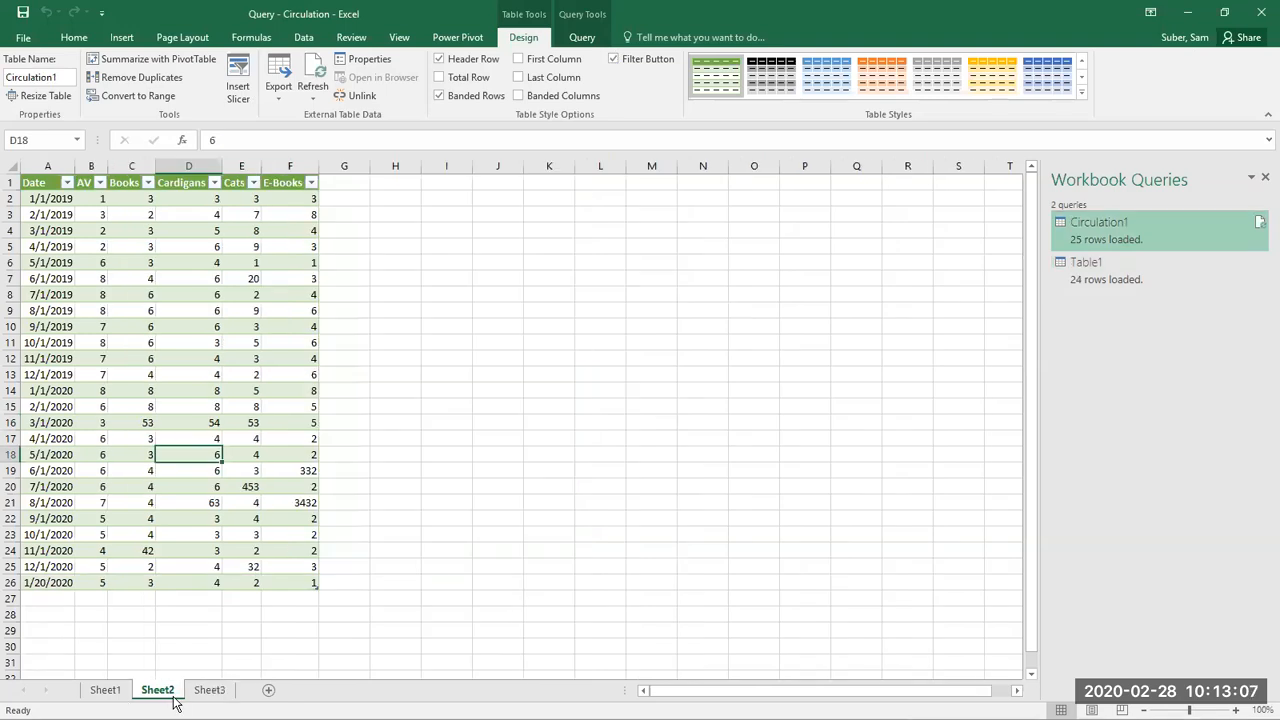
pyautogui.click(118, 694)
pyautogui.click(158, 696)
pyautogui.rightClick(162, 694)
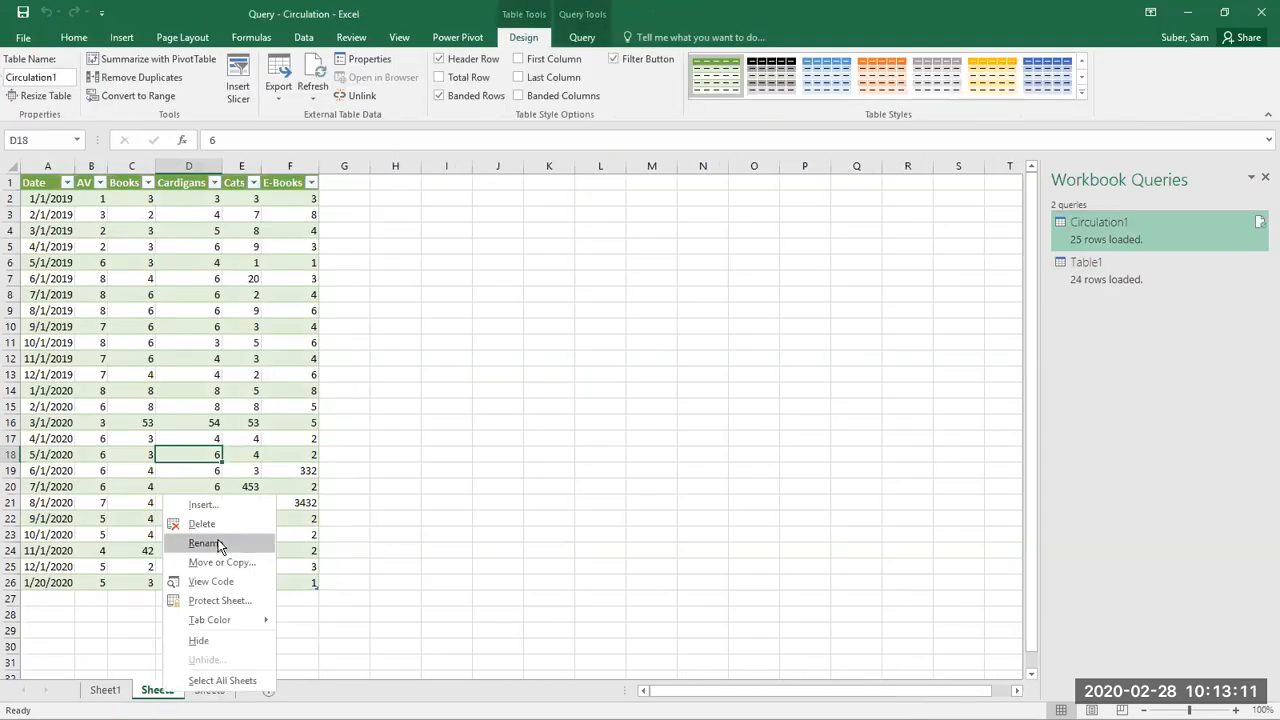
pyautogui.click(204, 543)
pyautogui.write('Circulation')
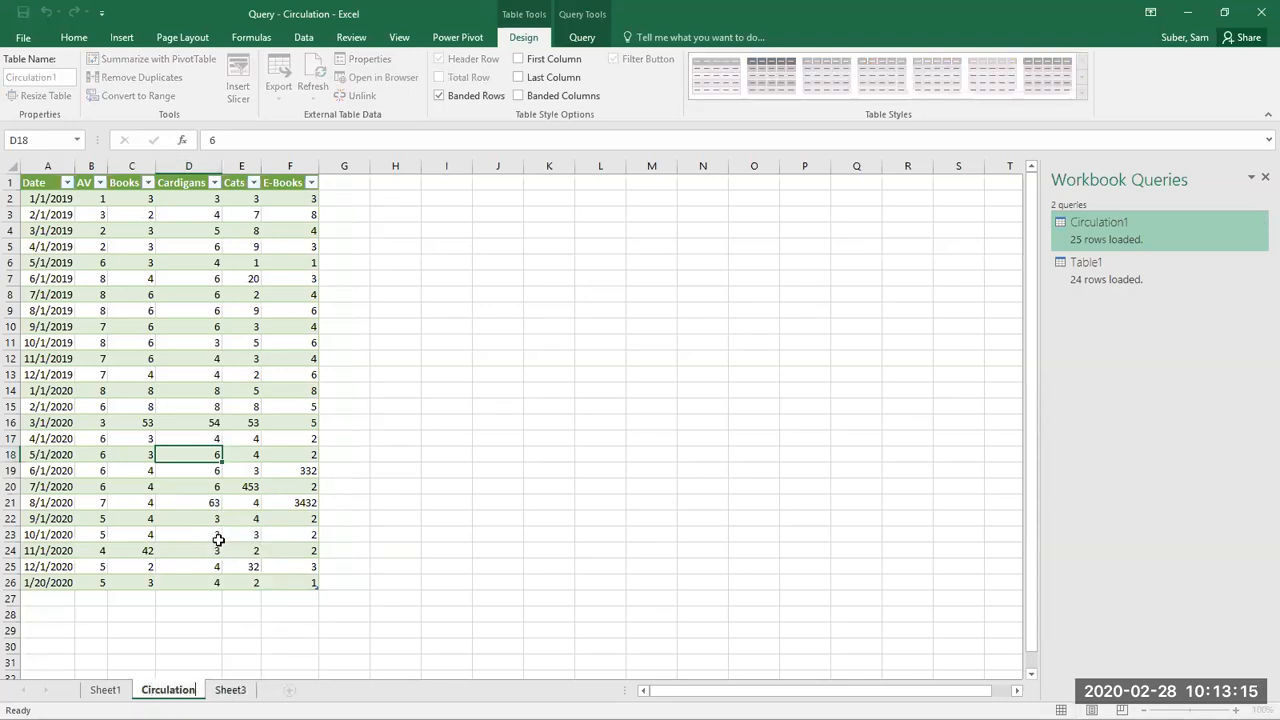
pyautogui.click(271, 625)
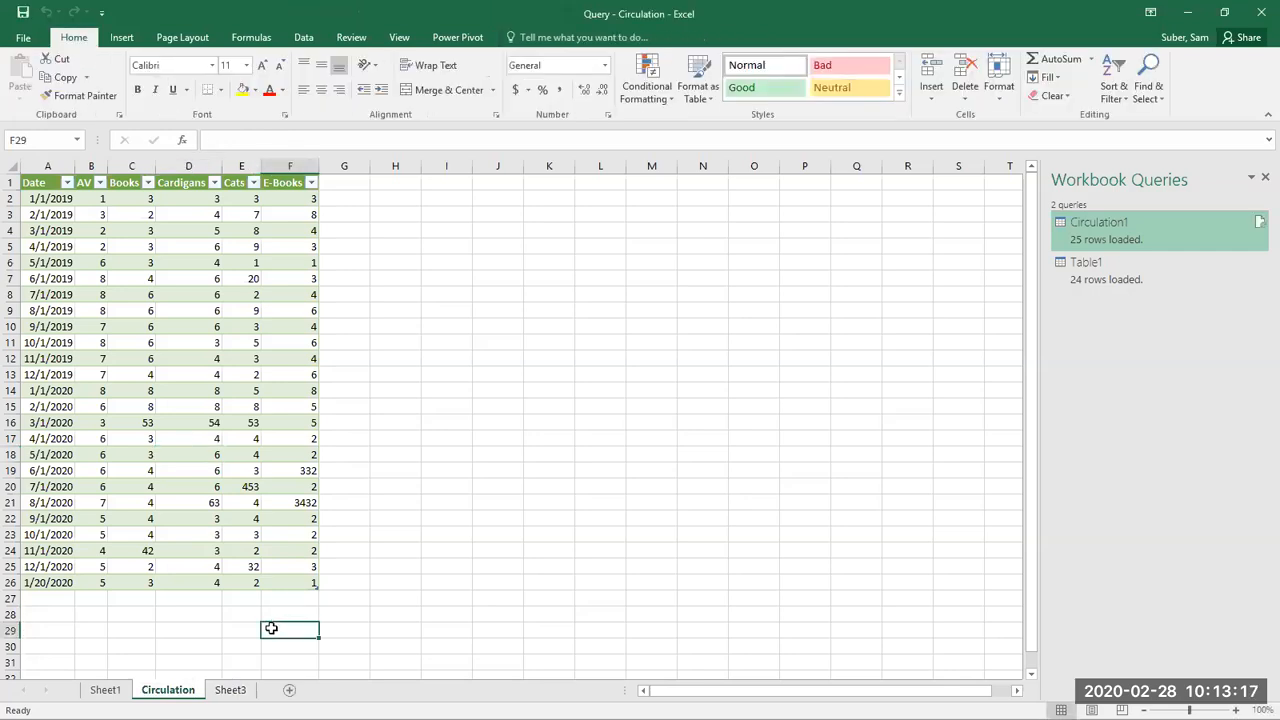
# Step: Rename Sheet3, which holds the loaded Table1 data, as Reference
pyautogui.click(229, 690)
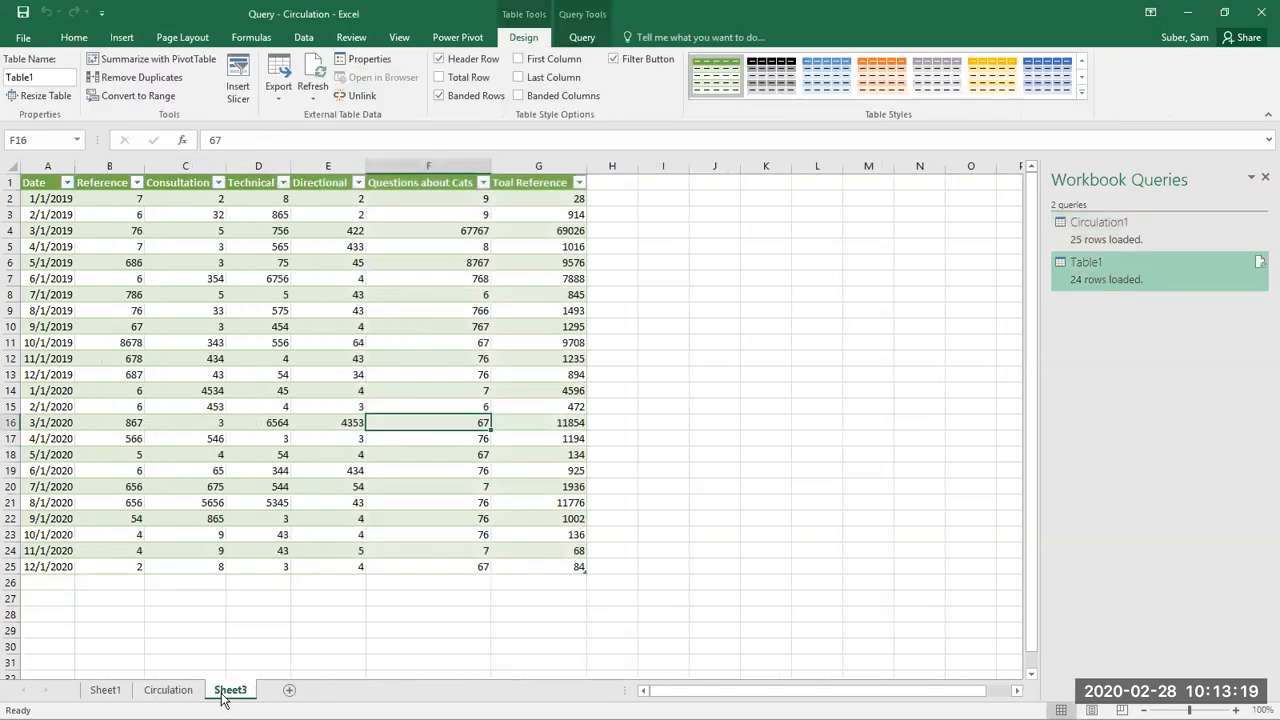
pyautogui.rightClick(224, 697)
pyautogui.click(264, 545)
pyautogui.write('Reference')
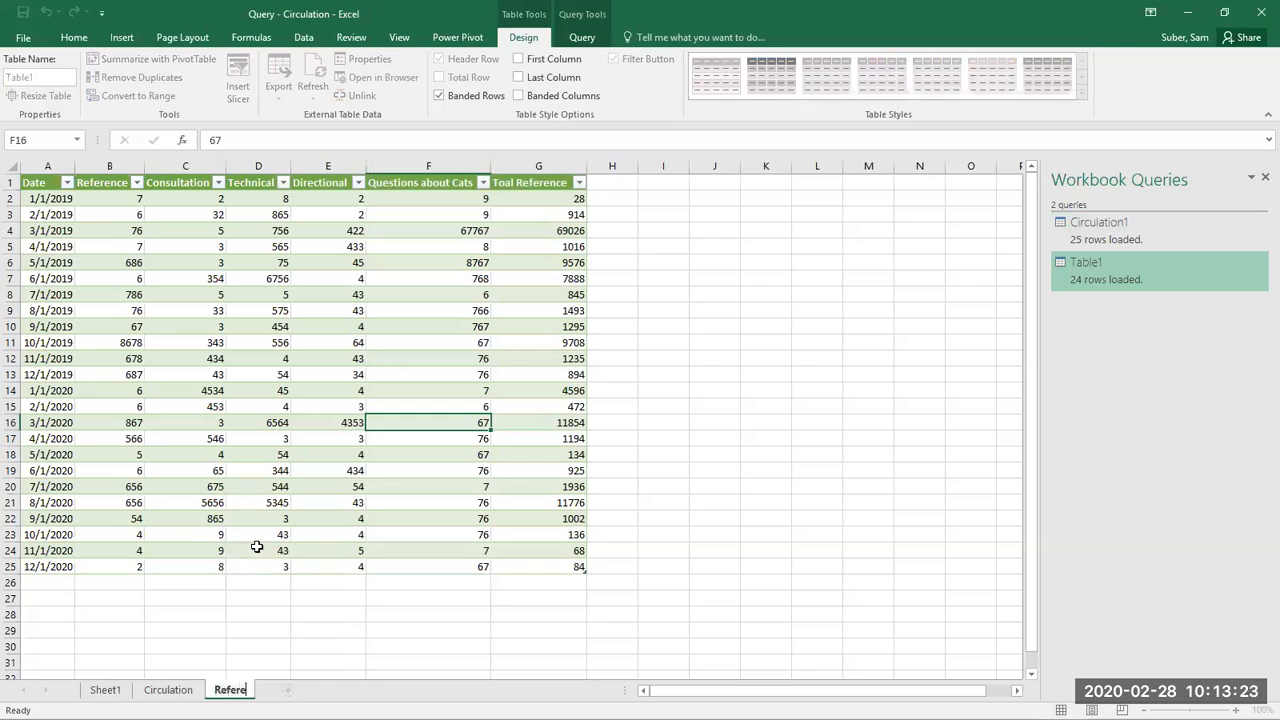
pyautogui.press('Return')
pyautogui.click(396, 655)
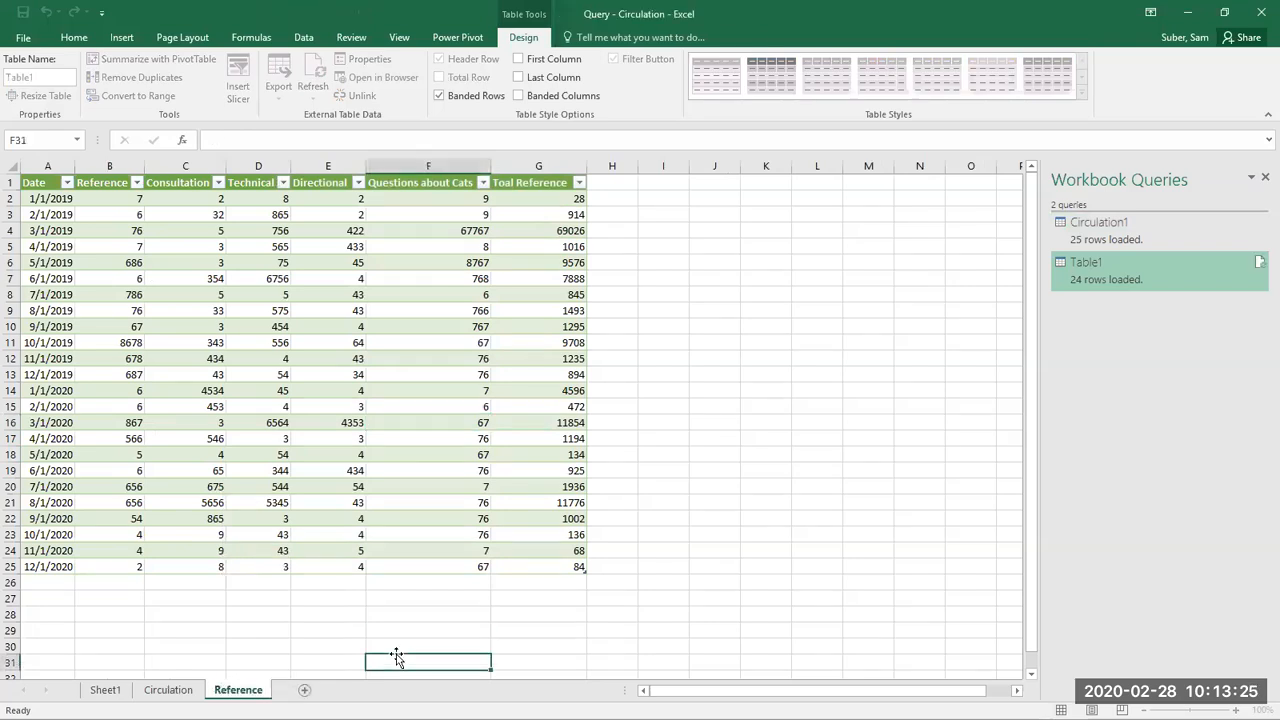
pyautogui.click(370, 508)
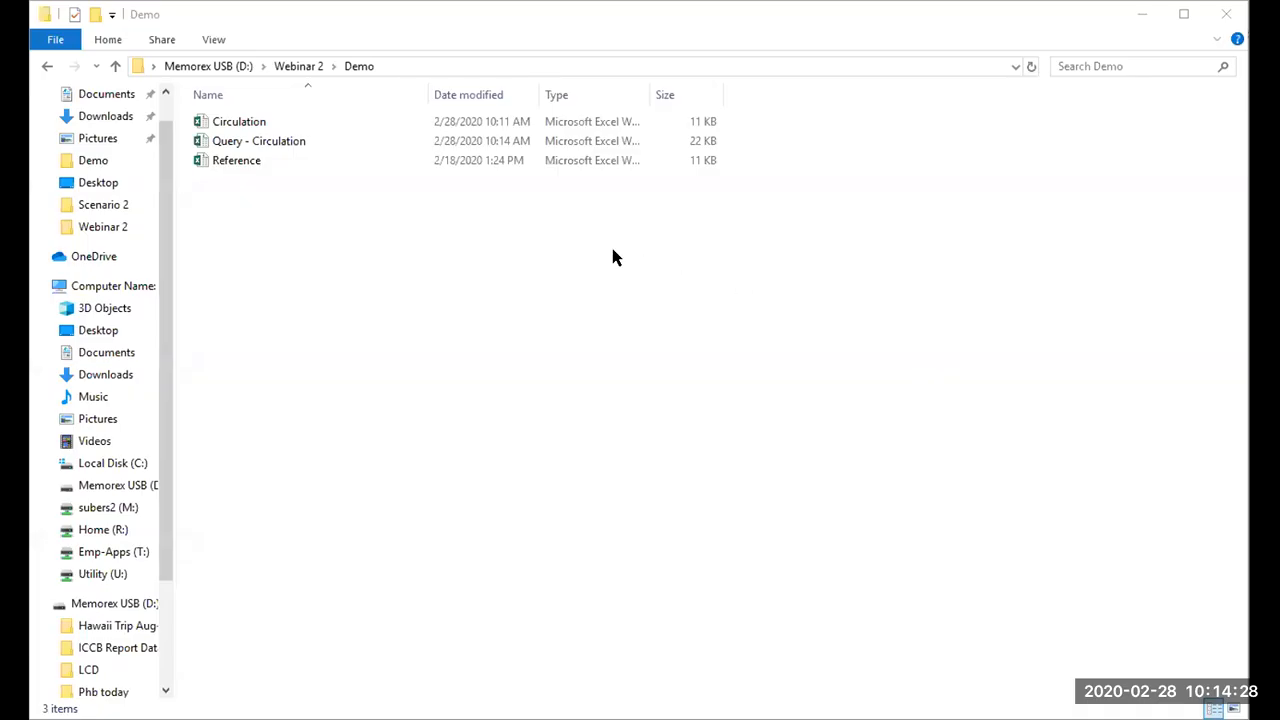
# Step: Put the Circulation, Reference and Query - Circulation workbooks from the Demo folder on the desktop, with the query file beneath the other two
pyautogui.click(460, 274)
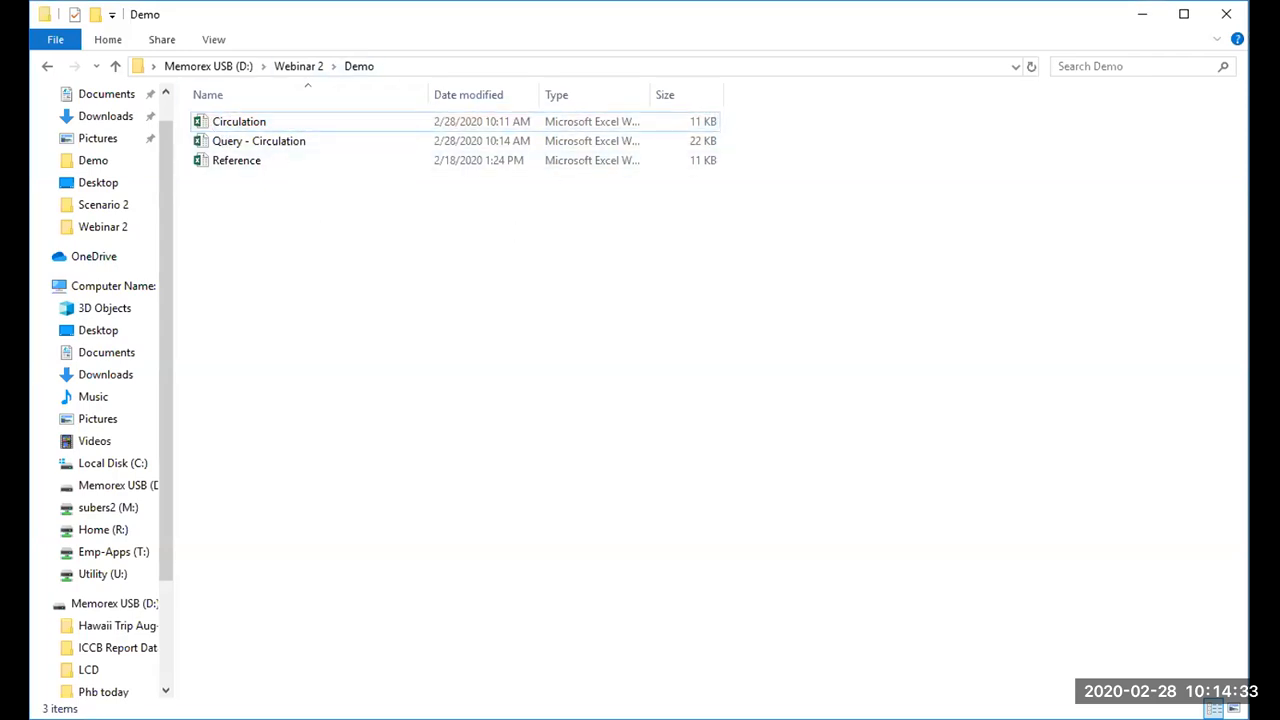
pyautogui.click(503, 379)
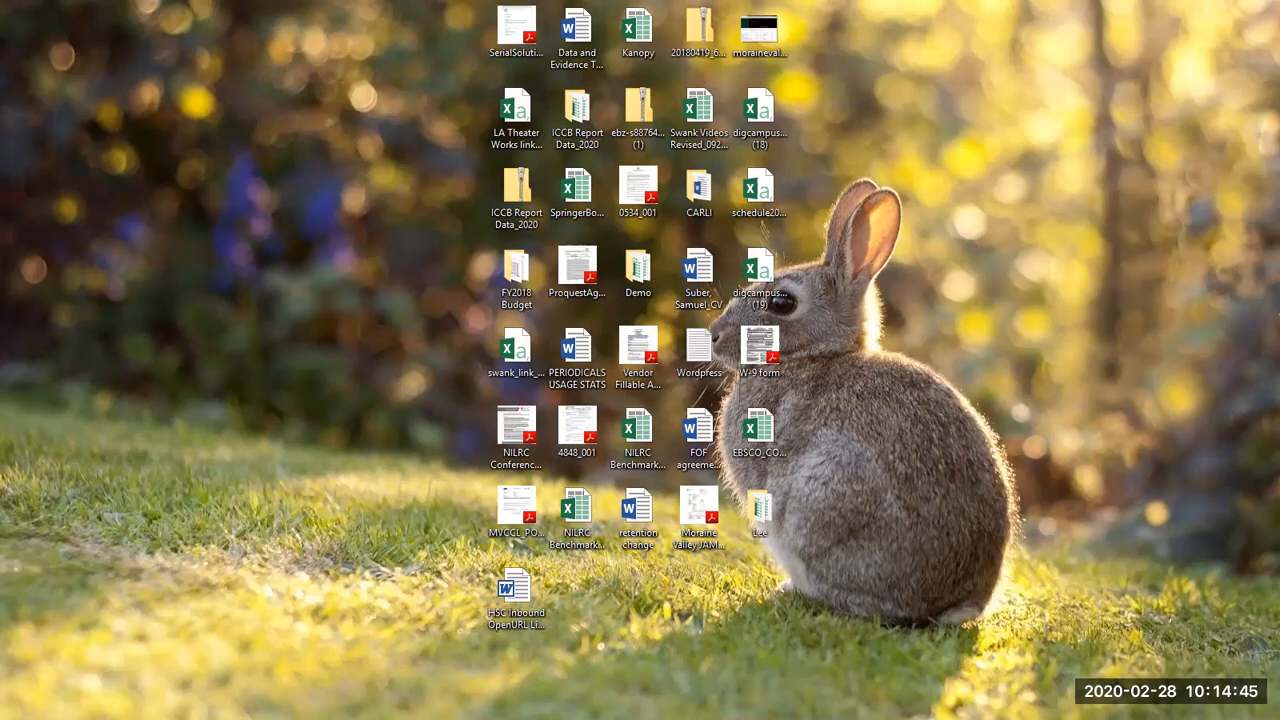
pyautogui.moveTo(0, 131); pyautogui.dragTo(145, 137)
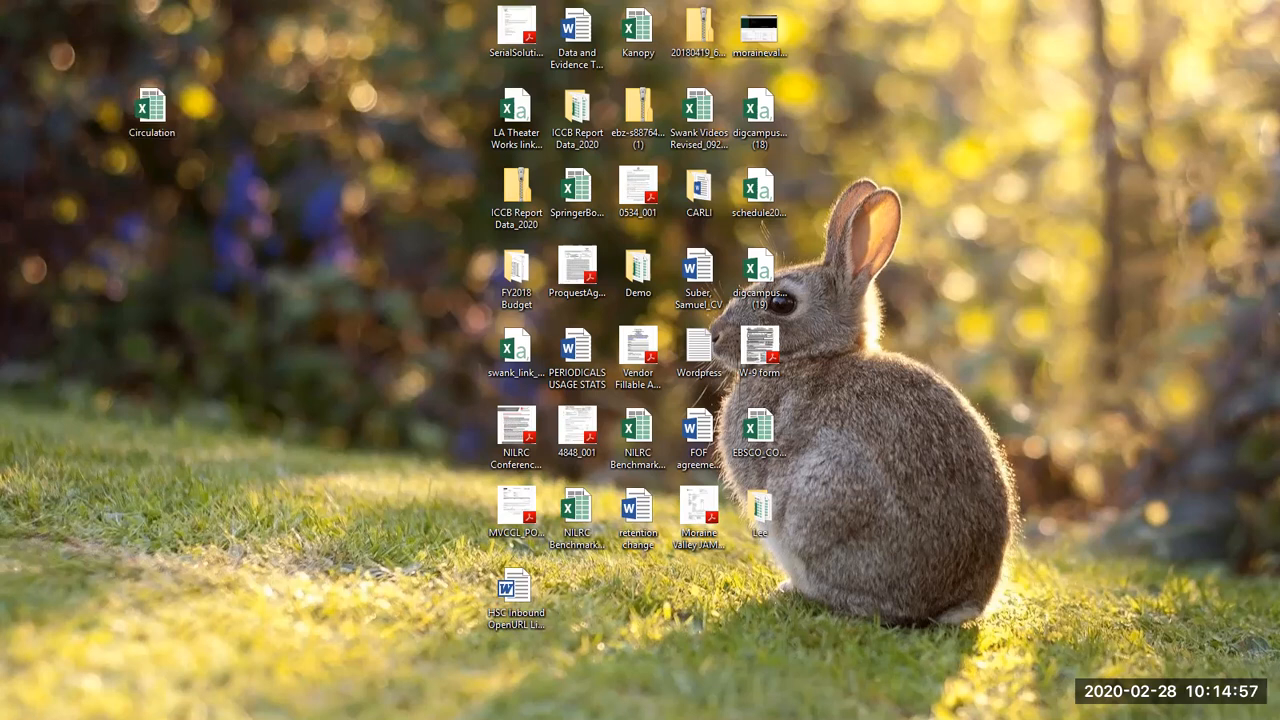
pyautogui.moveTo(151, 110); pyautogui.dragTo(240, 148)
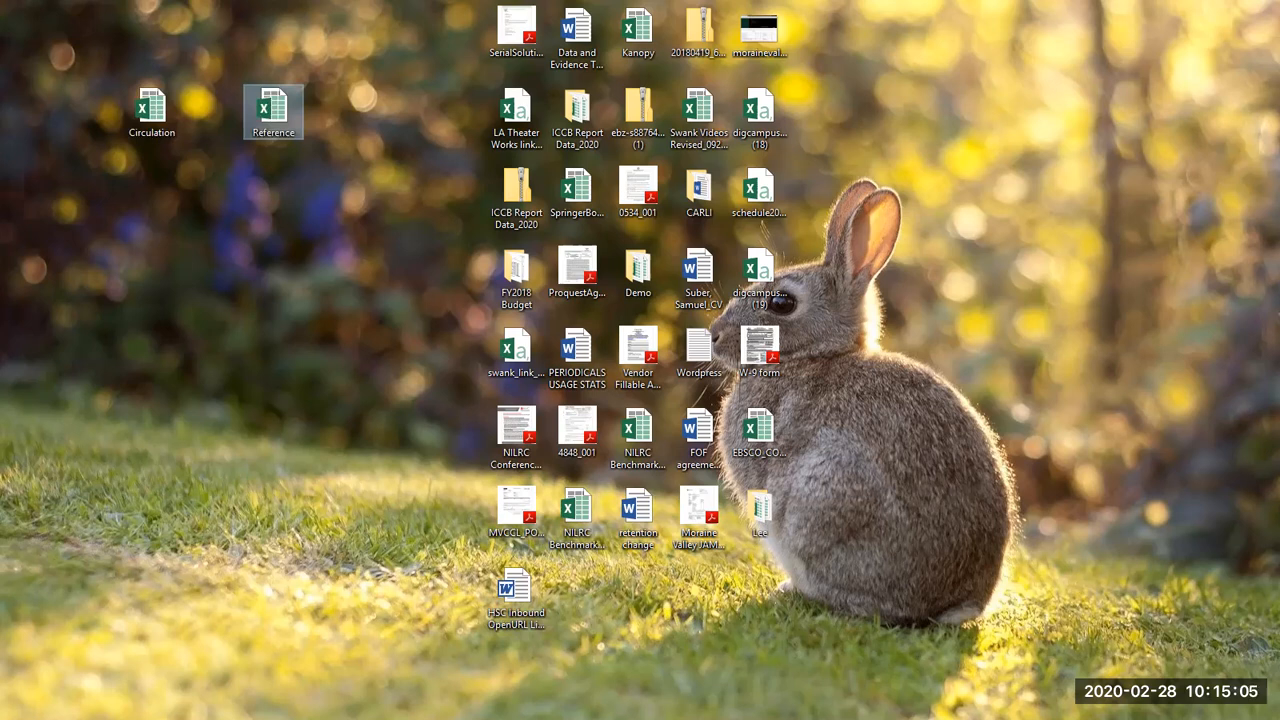
pyautogui.moveTo(24, 211); pyautogui.dragTo(219, 246)
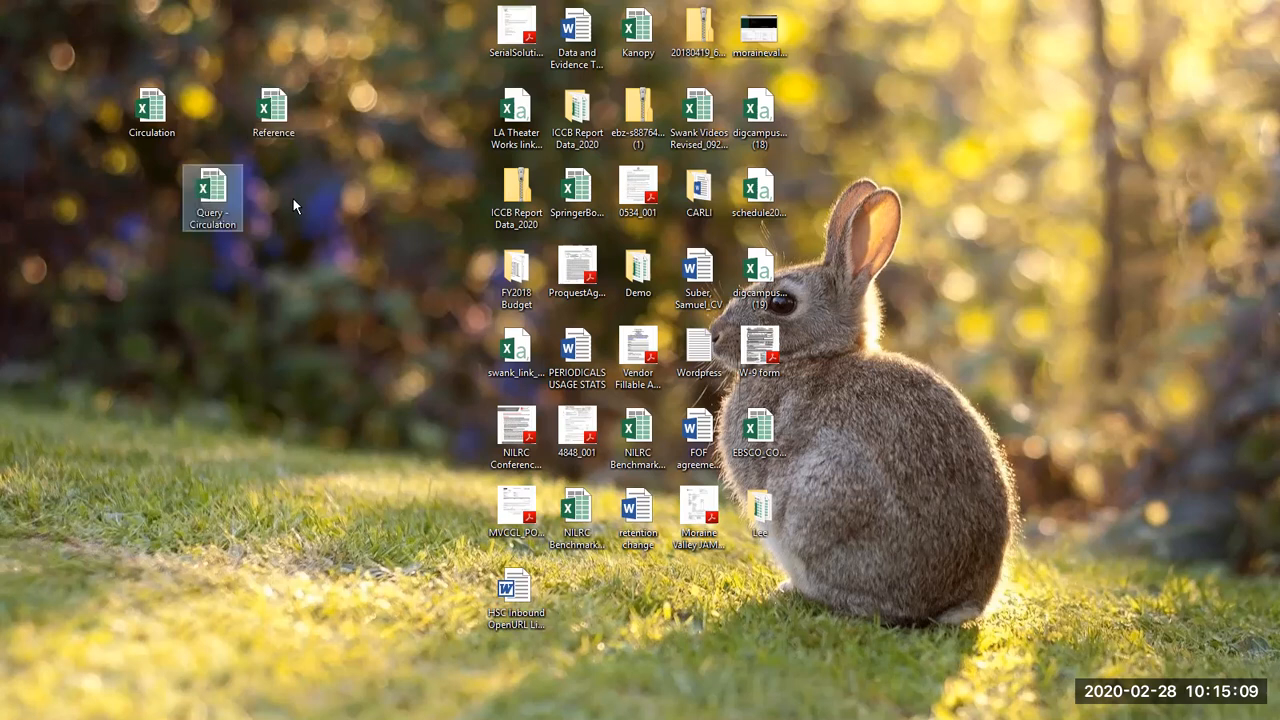
# Step: Rename the Query - Circulation file on the desktop as Query - CirculationReference
pyautogui.rightClick(231, 228)
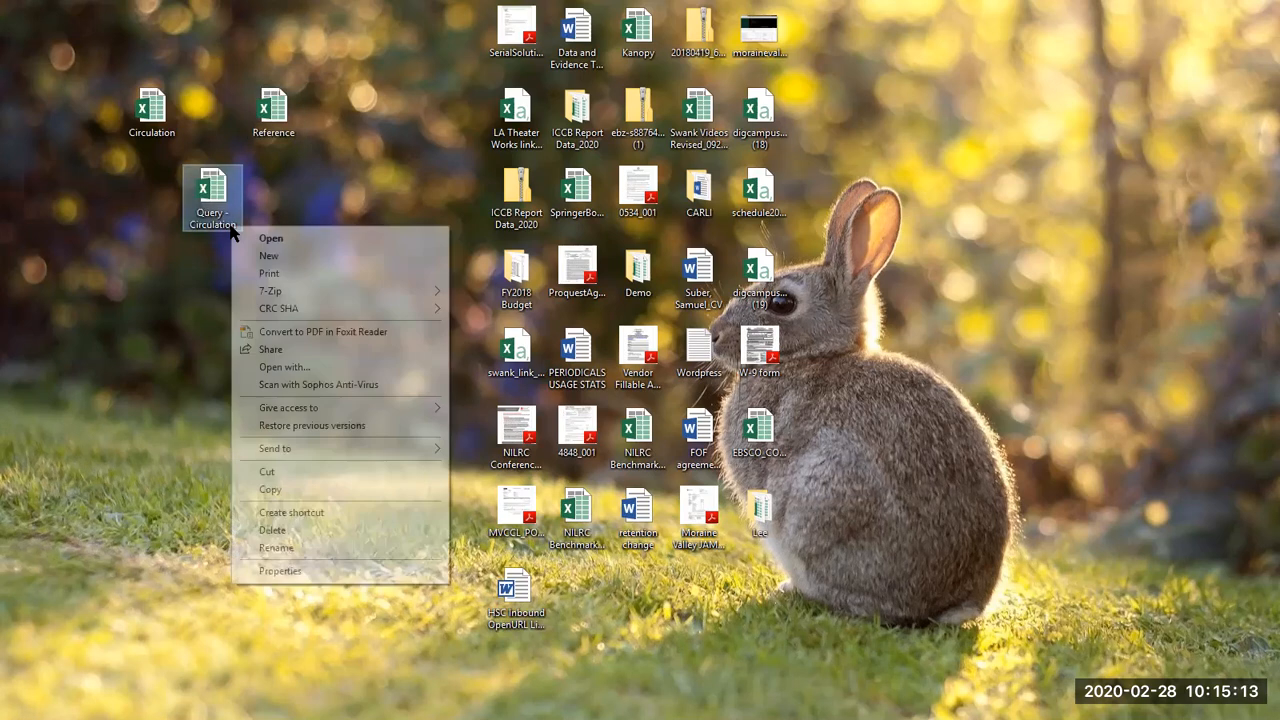
pyautogui.click(320, 547)
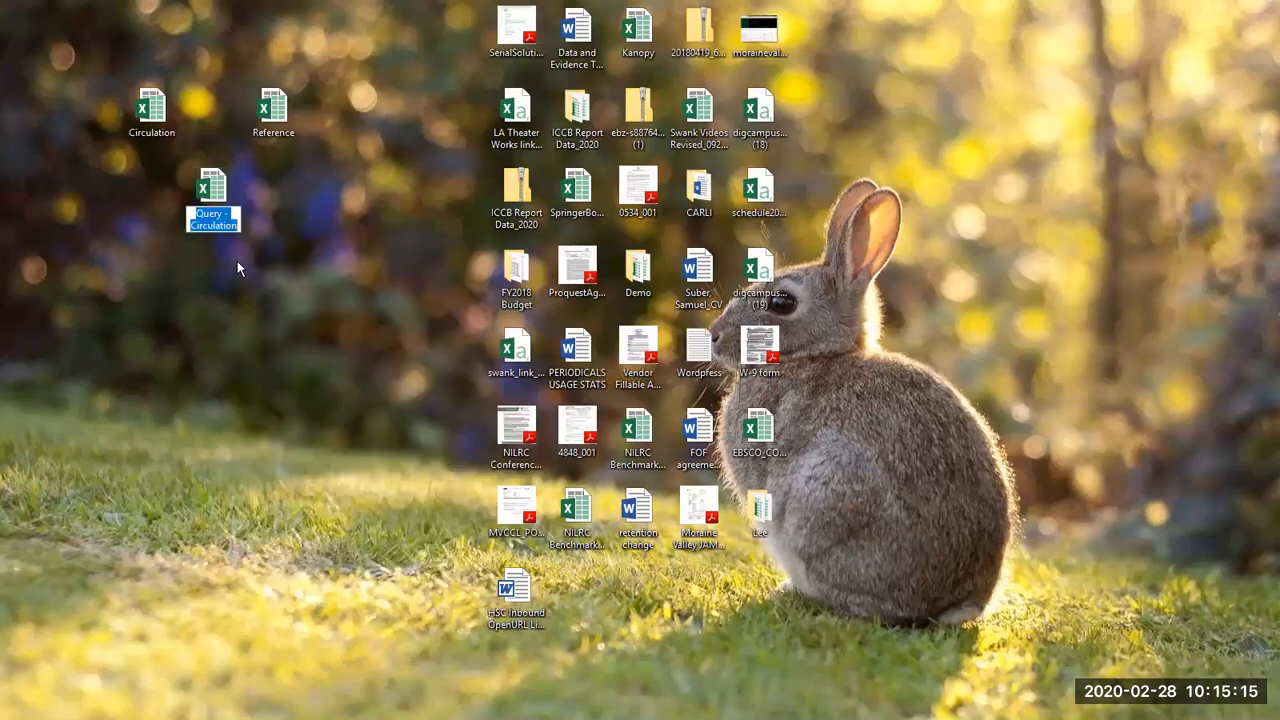
pyautogui.click(239, 225)
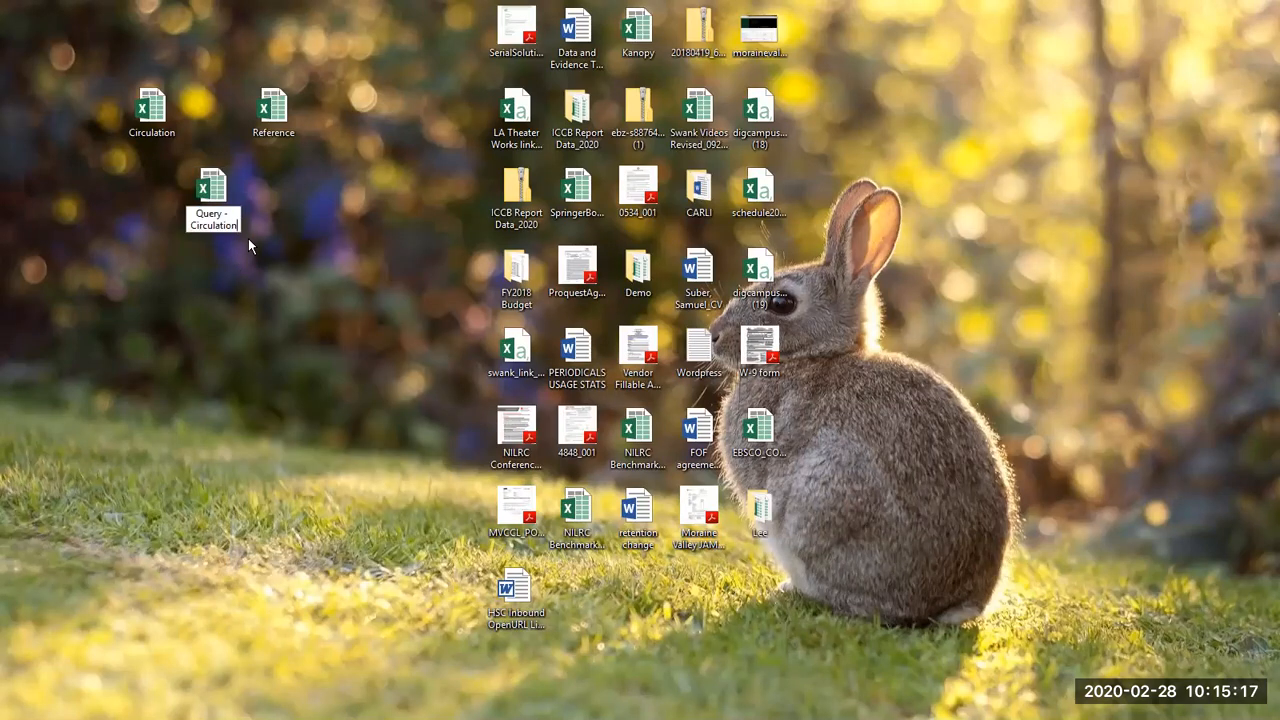
pyautogui.write('/')
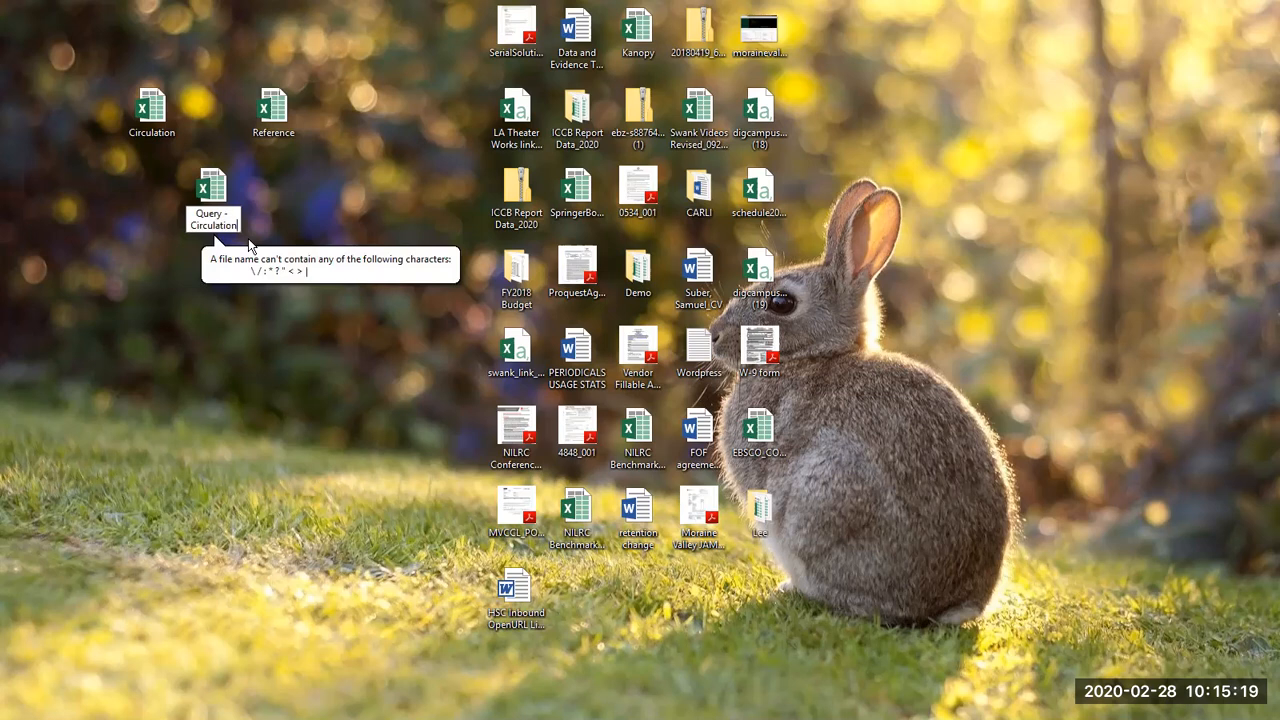
pyautogui.write('Refe')
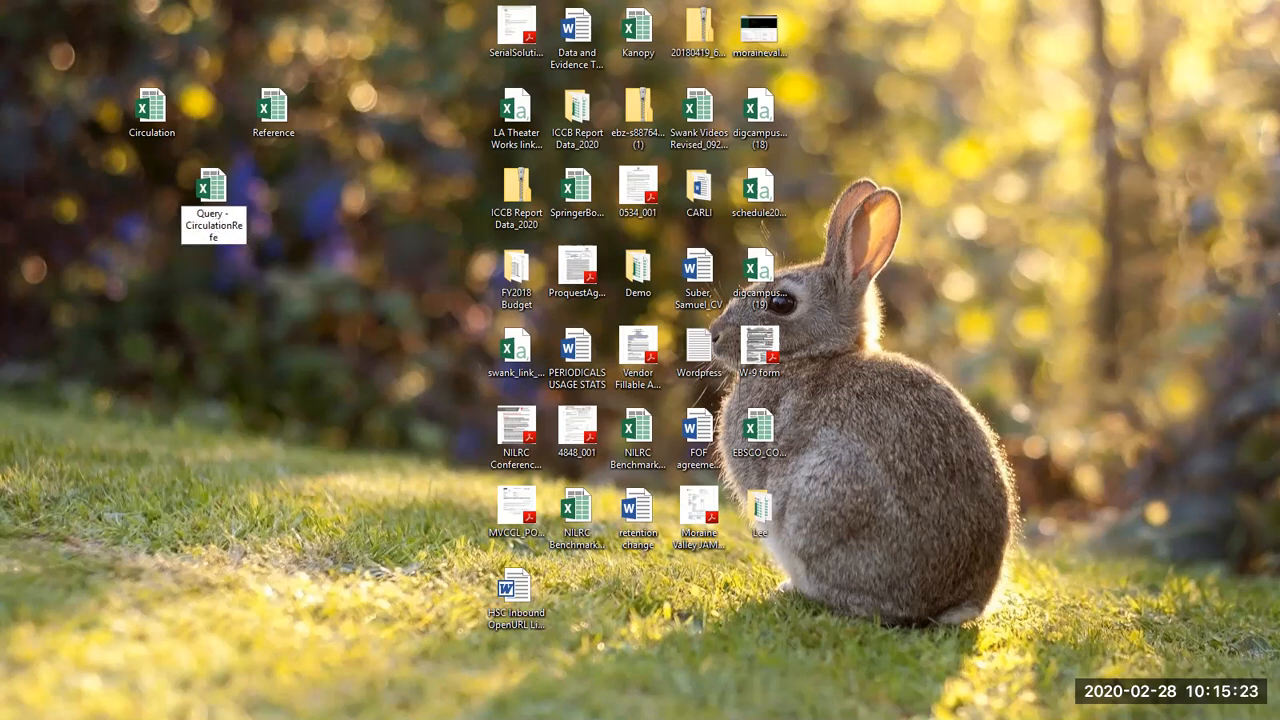
pyautogui.write('rence')
pyautogui.press('Return')
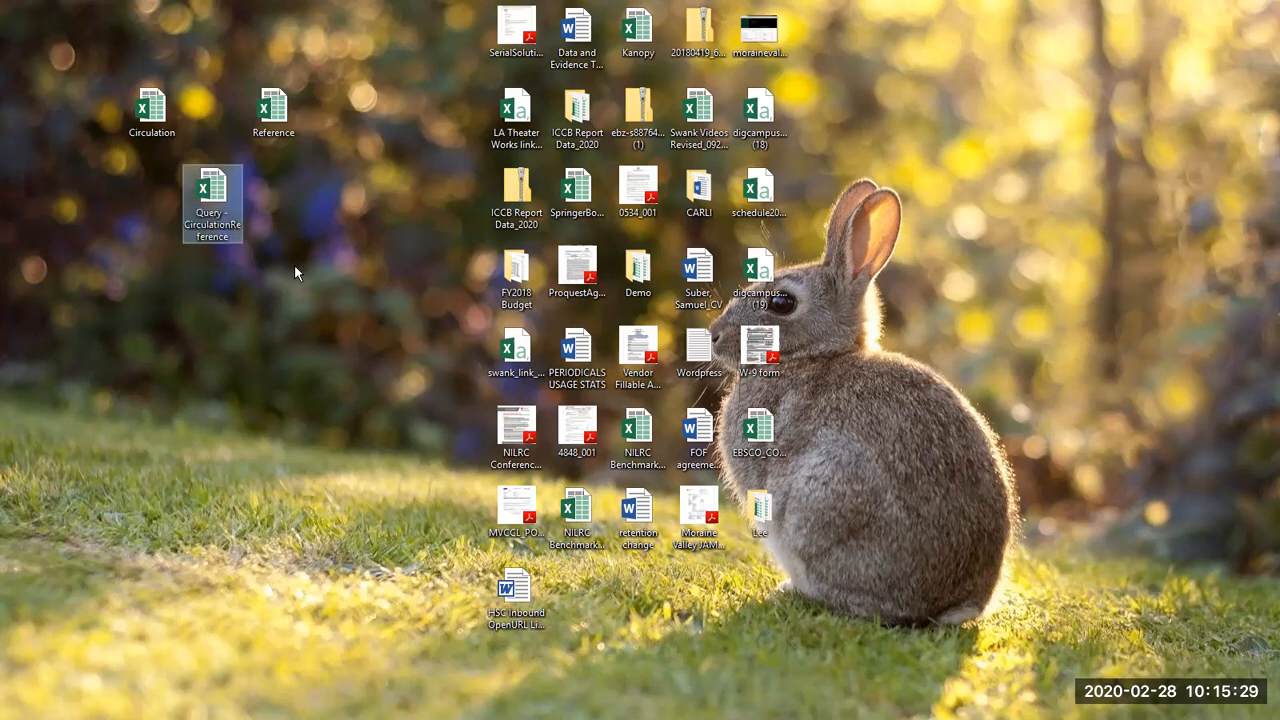
pyautogui.click(289, 216)
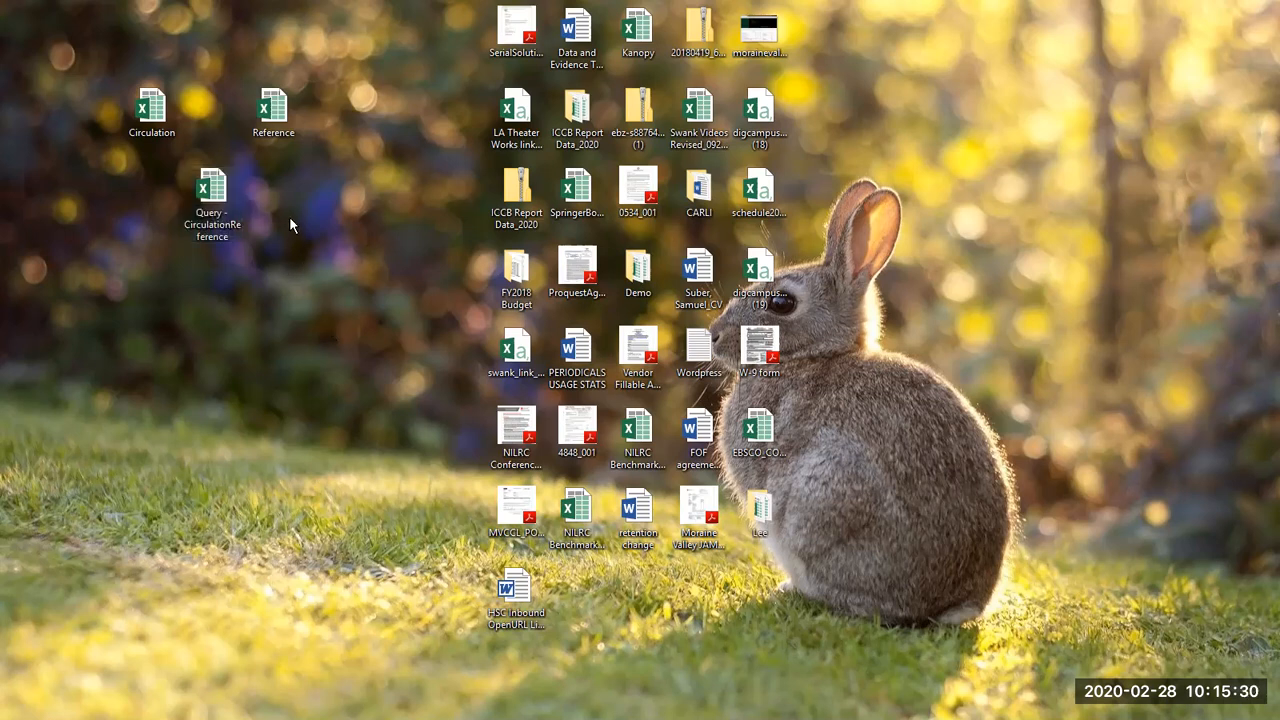
# Step: Open the Query - CirculationReference workbook from the desktop in Excel and enable its external data connections
pyautogui.click(218, 196)
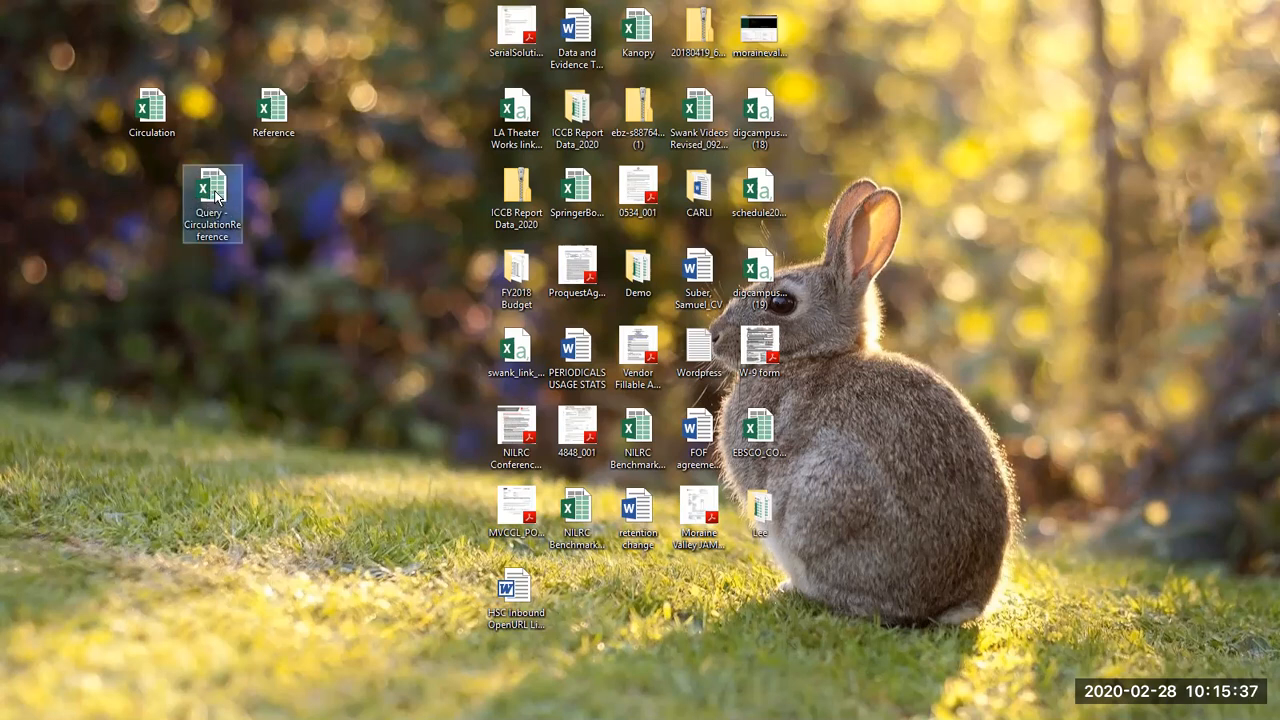
pyautogui.doubleClick(218, 196)
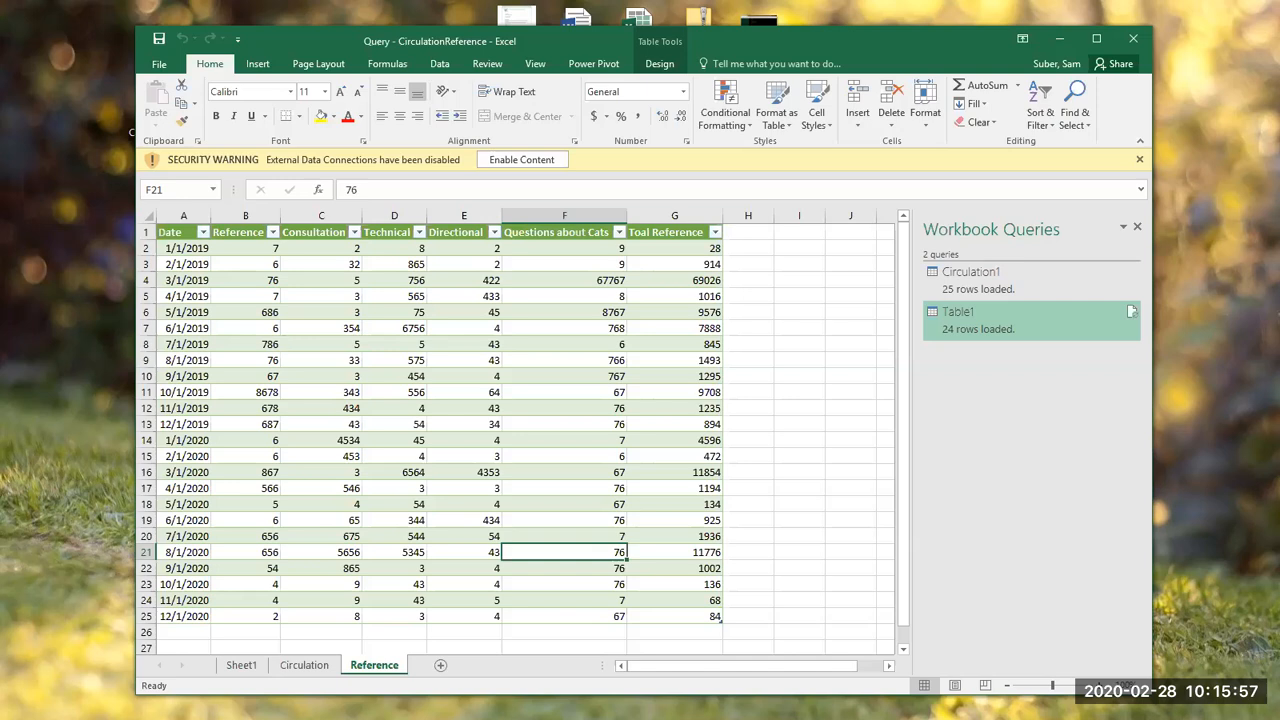
pyautogui.click(522, 159)
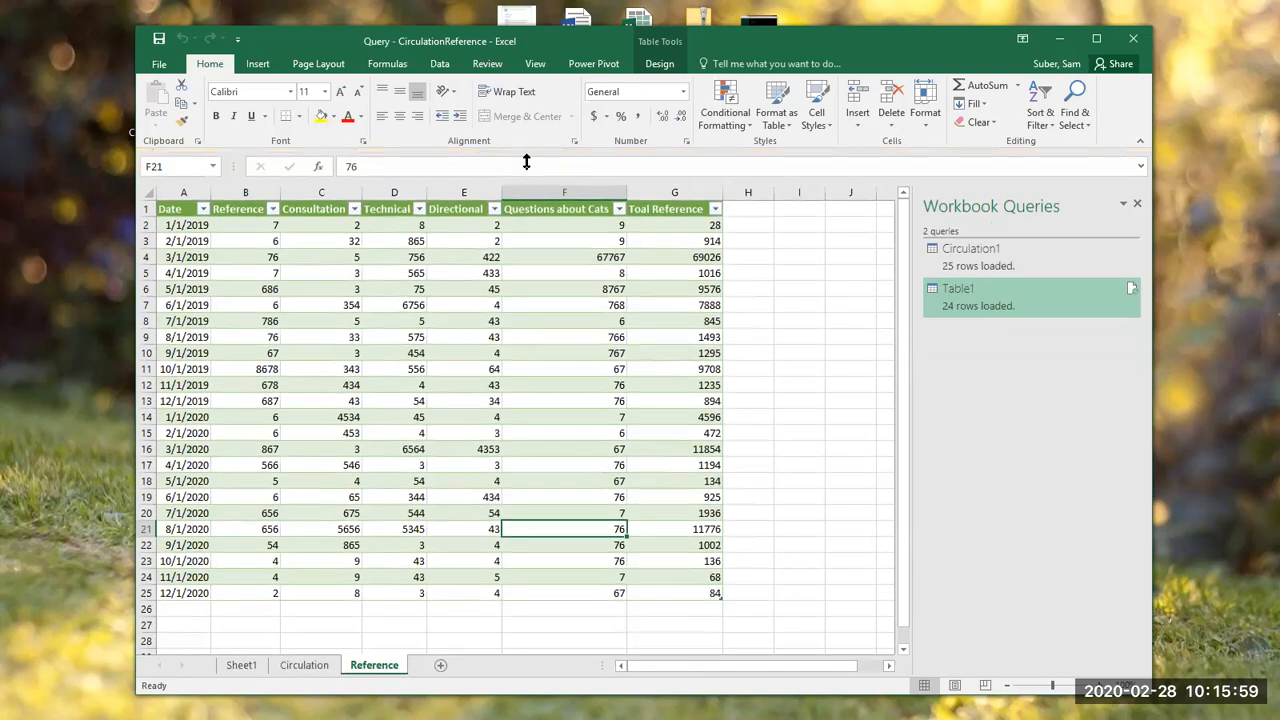
# Step: Refresh all data connections from the Circulation sheet, and select the Table1 query
pyautogui.click(304, 665)
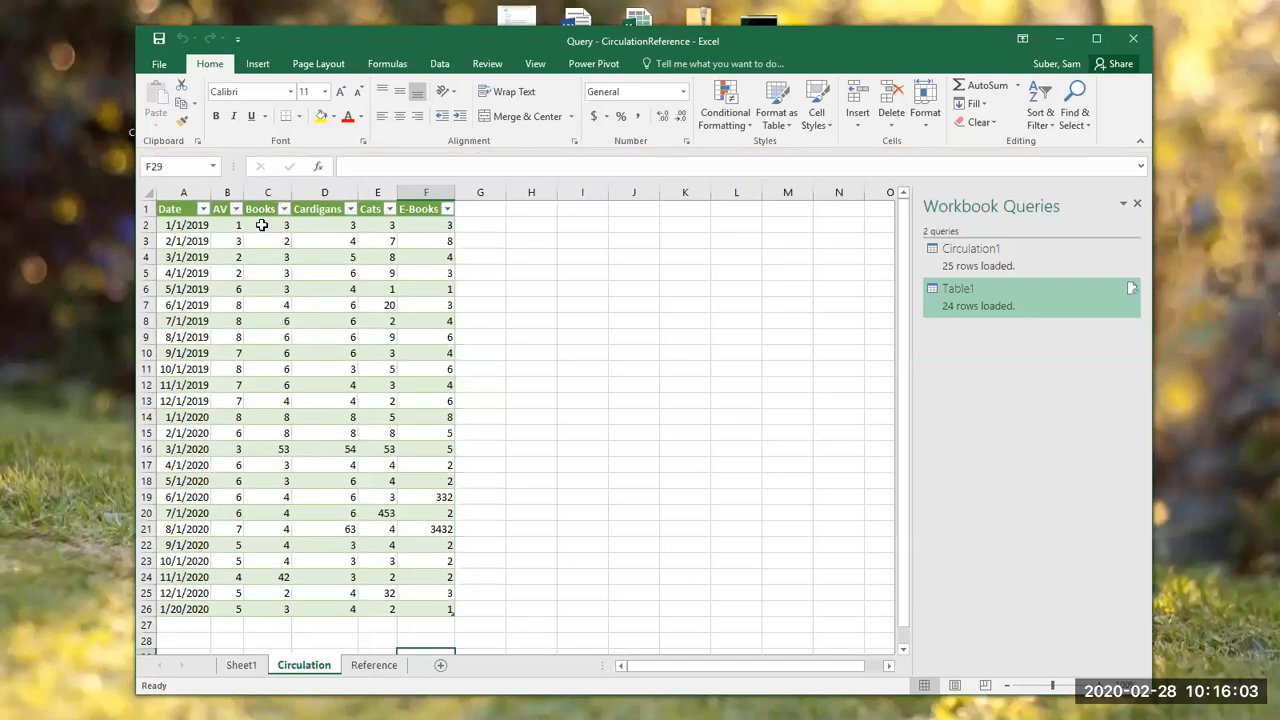
pyautogui.click(310, 482)
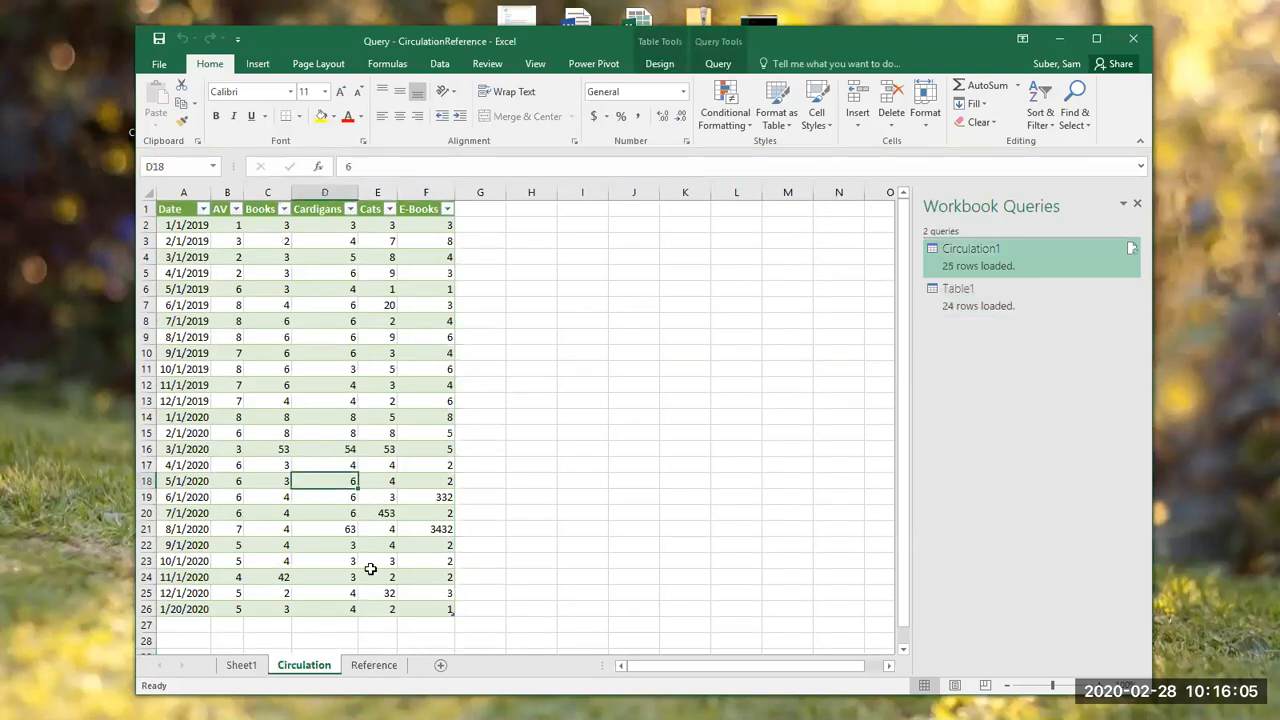
pyautogui.click(439, 63)
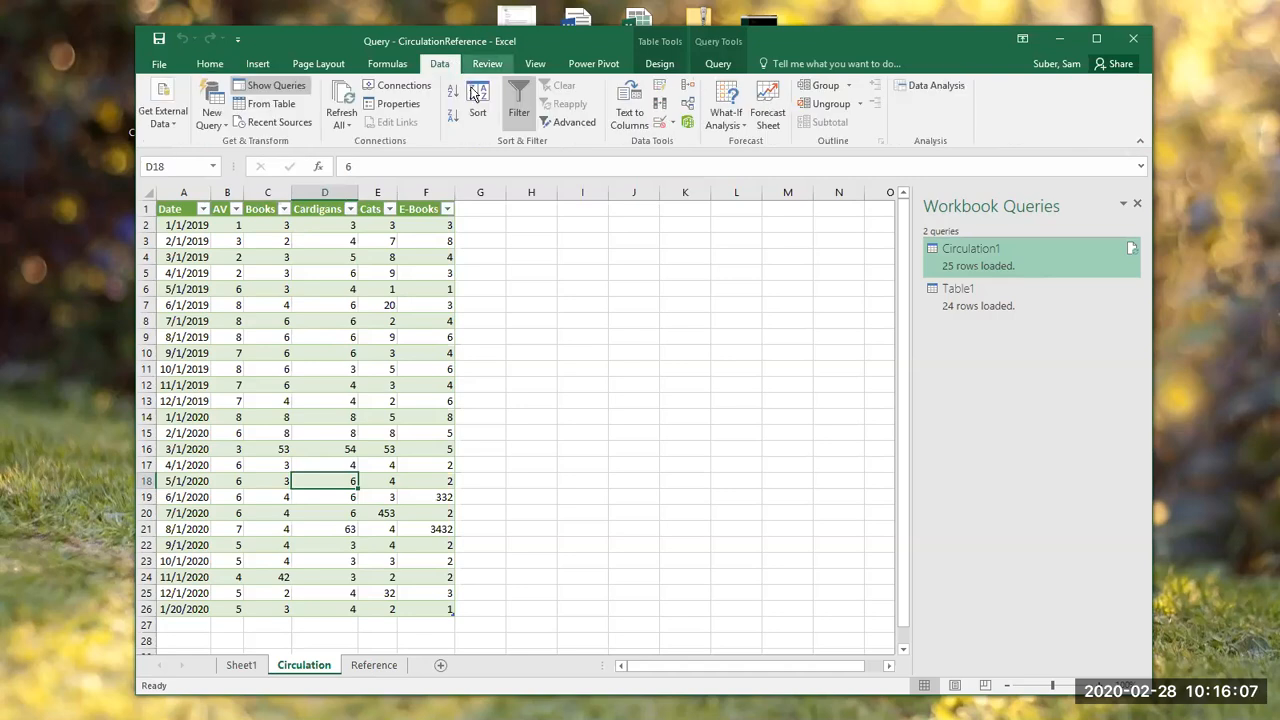
pyautogui.click(354, 97)
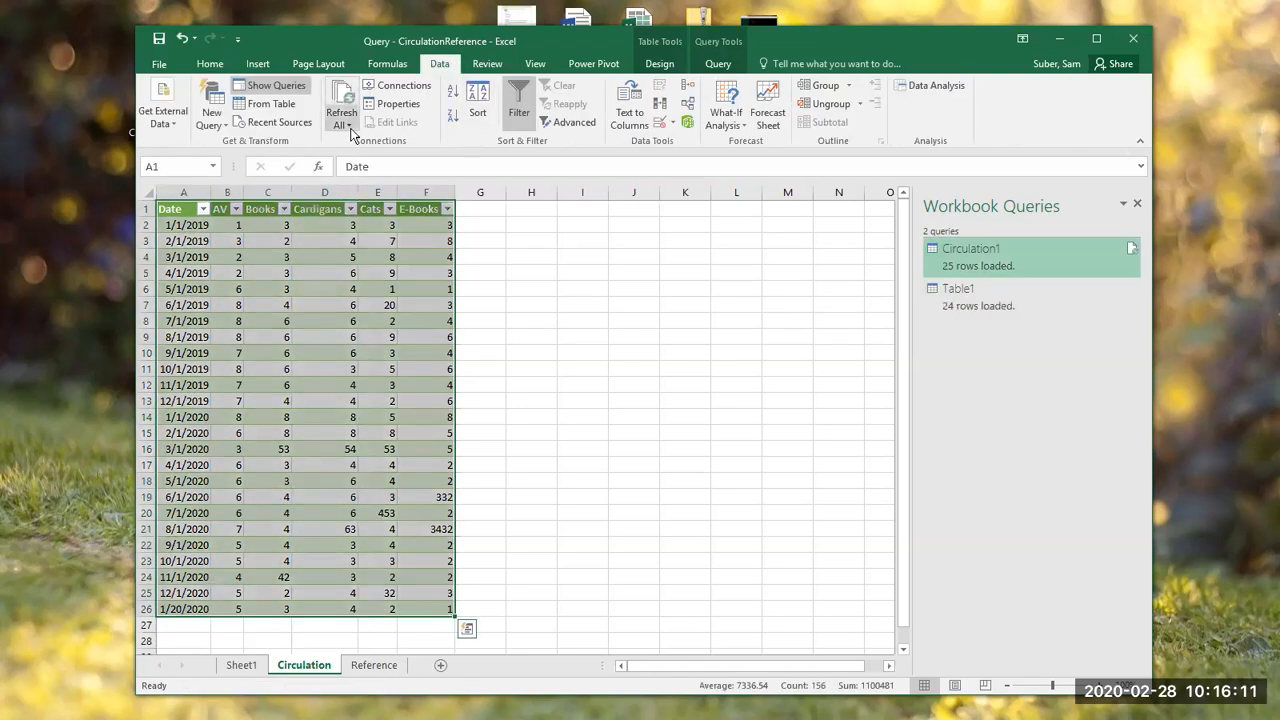
pyautogui.click(958, 300)
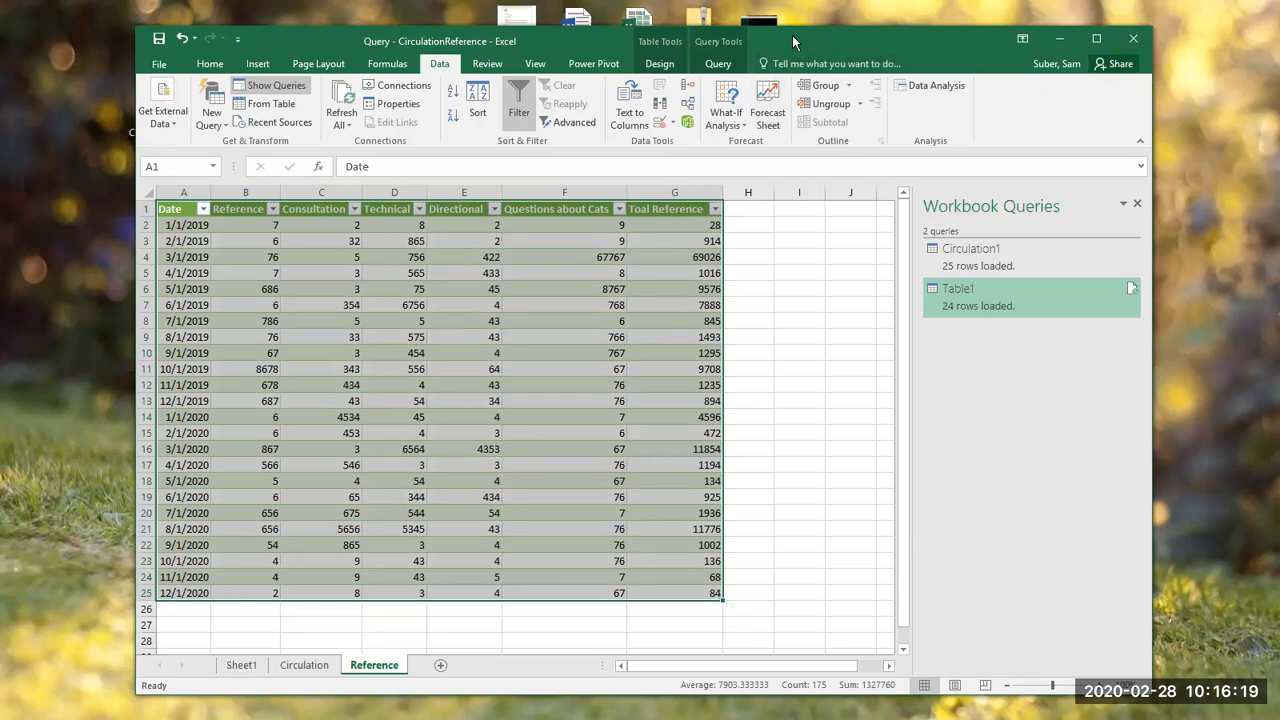
# Step: Open the Table1 query behind the Reference sheet for editing in the Power Query Editor
pyautogui.moveTo(792, 35); pyautogui.dragTo(776, 9)
pyautogui.click(455, 343)
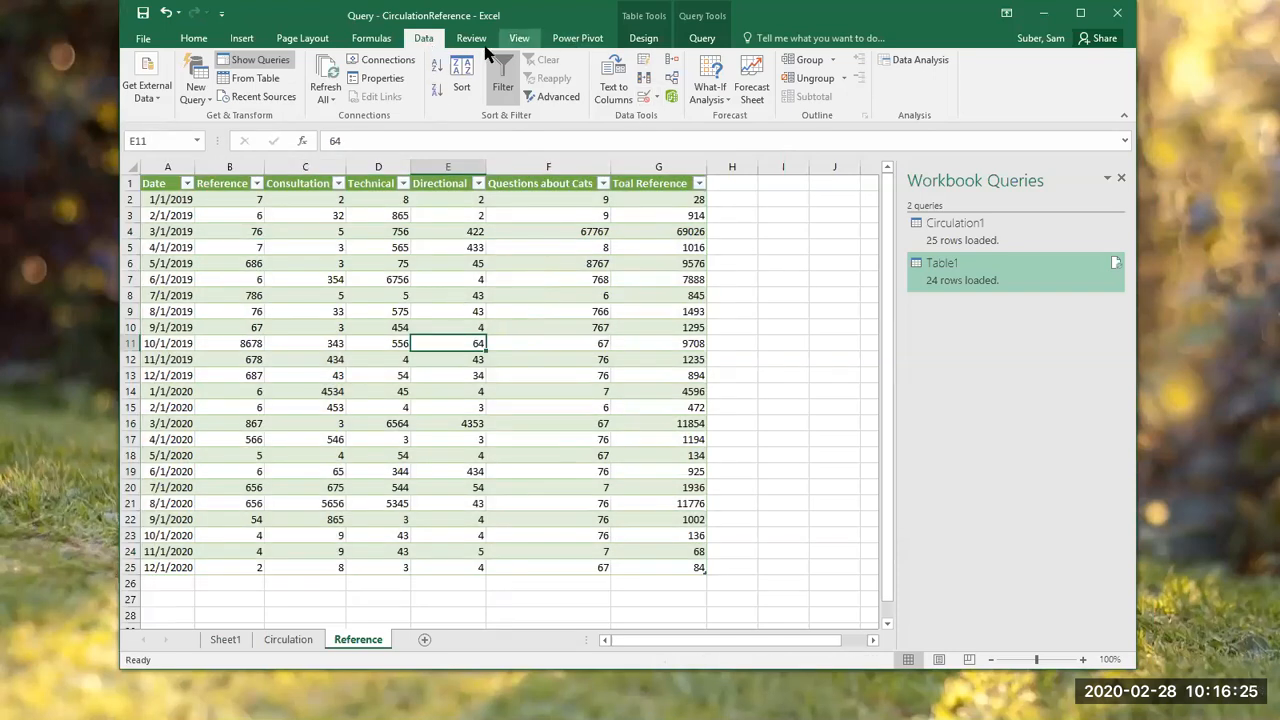
pyautogui.click(755, 407)
pyautogui.click(536, 398)
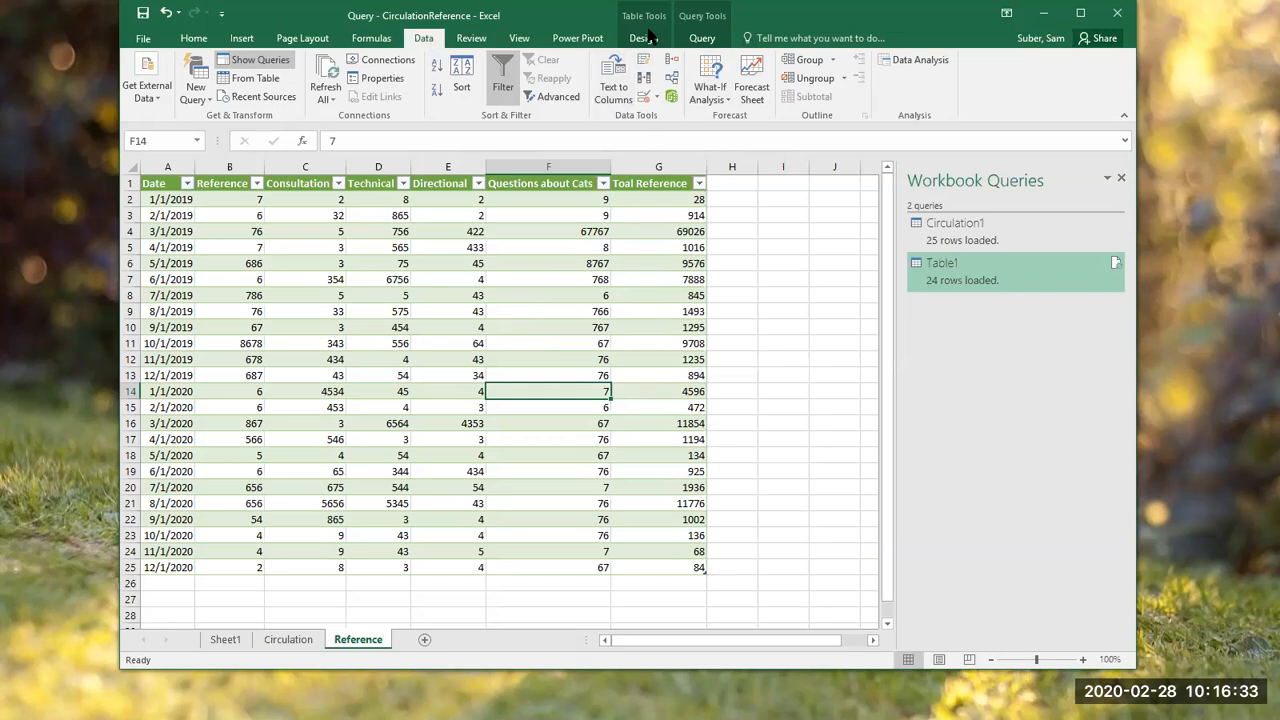
pyautogui.click(702, 38)
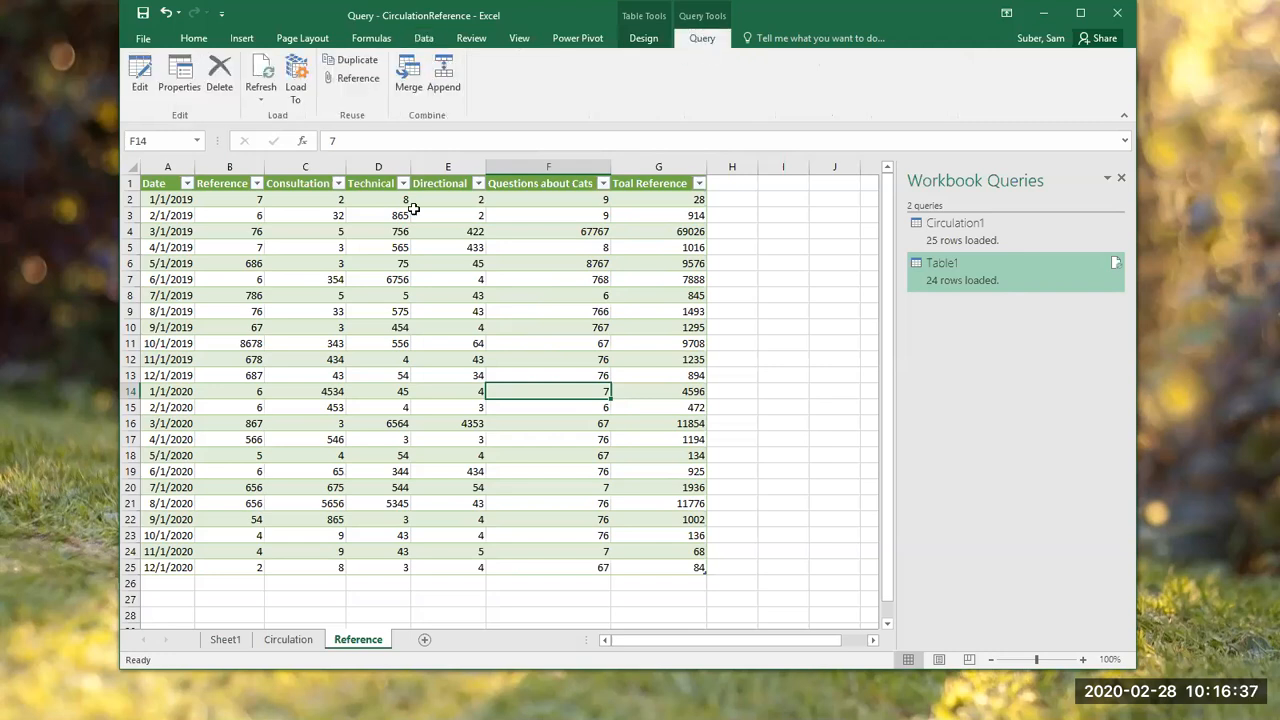
pyautogui.click(142, 91)
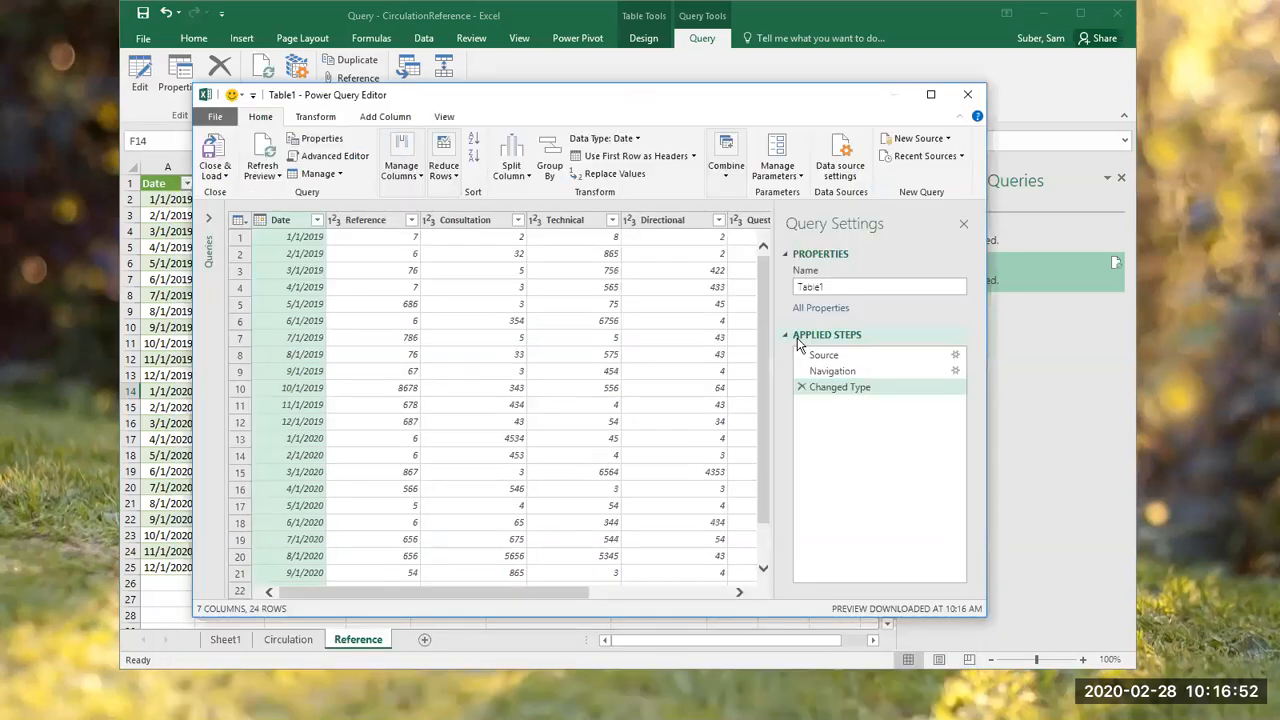
pyautogui.moveTo(823, 356); pyautogui.dragTo(826, 362)
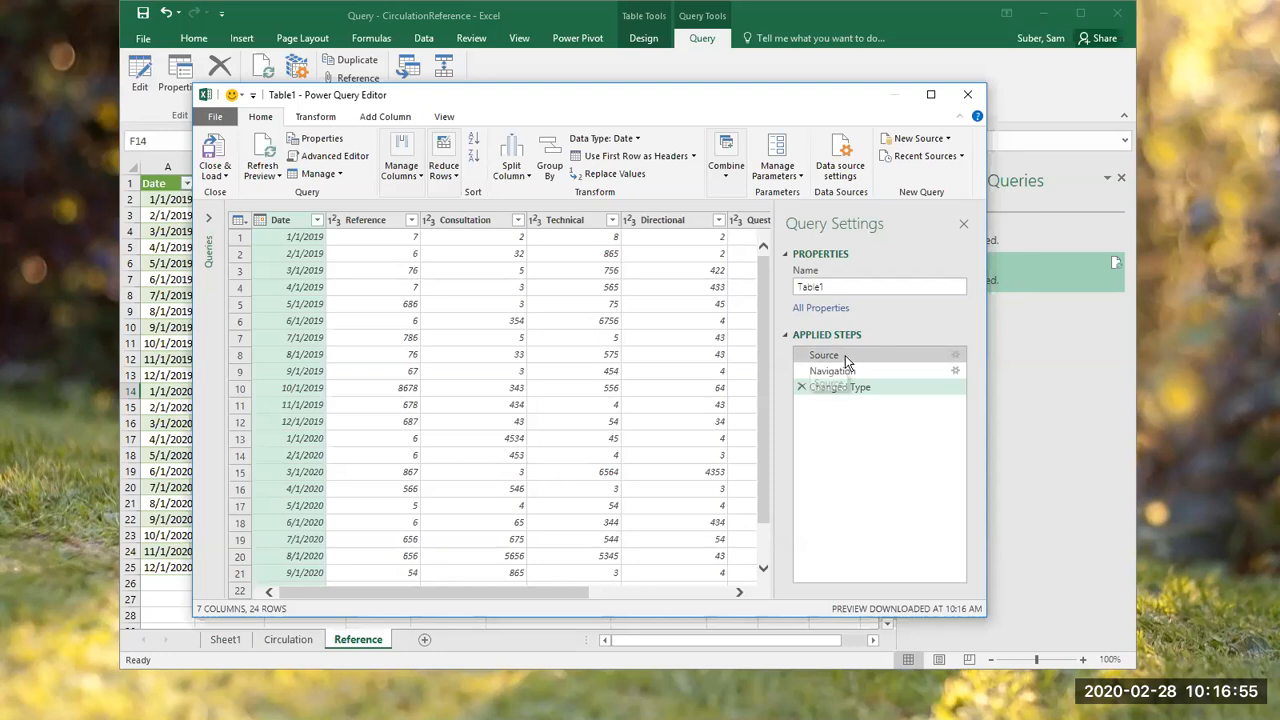
# Step: Examine the Source, Navigation and Changed Type applied steps of the Table1 query and the options they offer
pyautogui.click(845, 357)
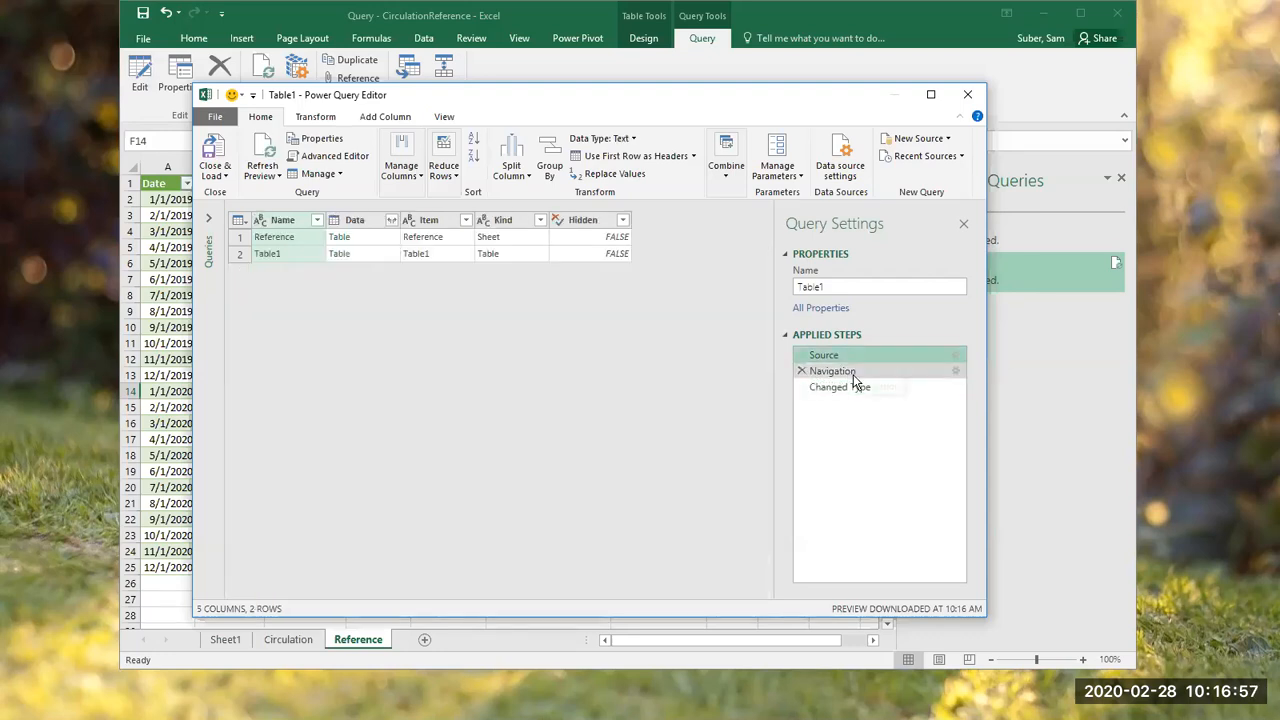
pyautogui.click(855, 387)
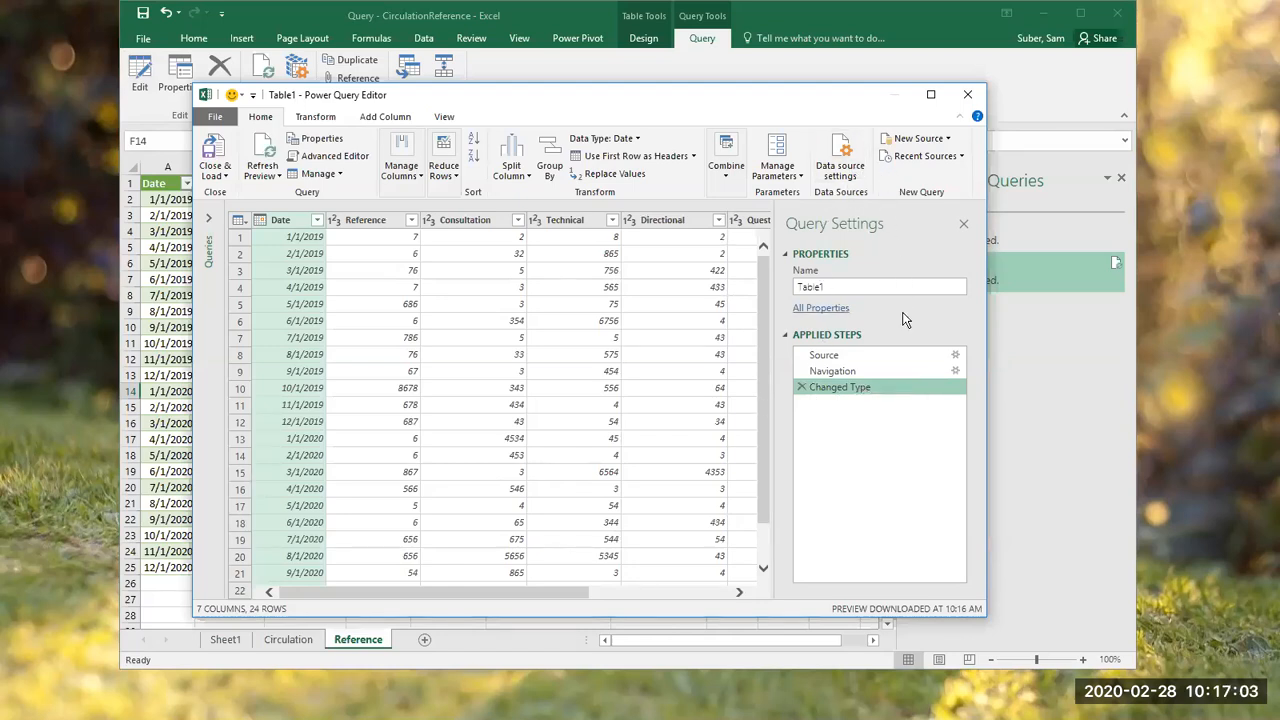
pyautogui.rightClick(866, 389)
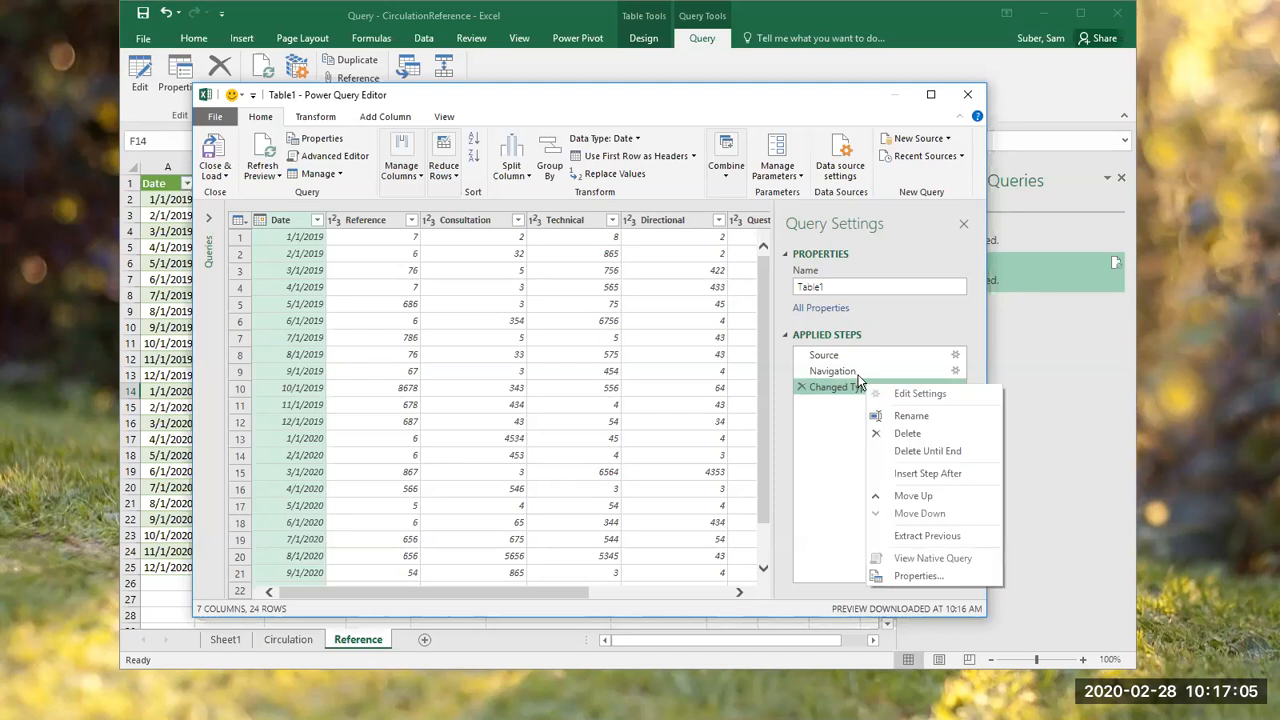
pyautogui.click(838, 357)
pyautogui.rightClick(838, 357)
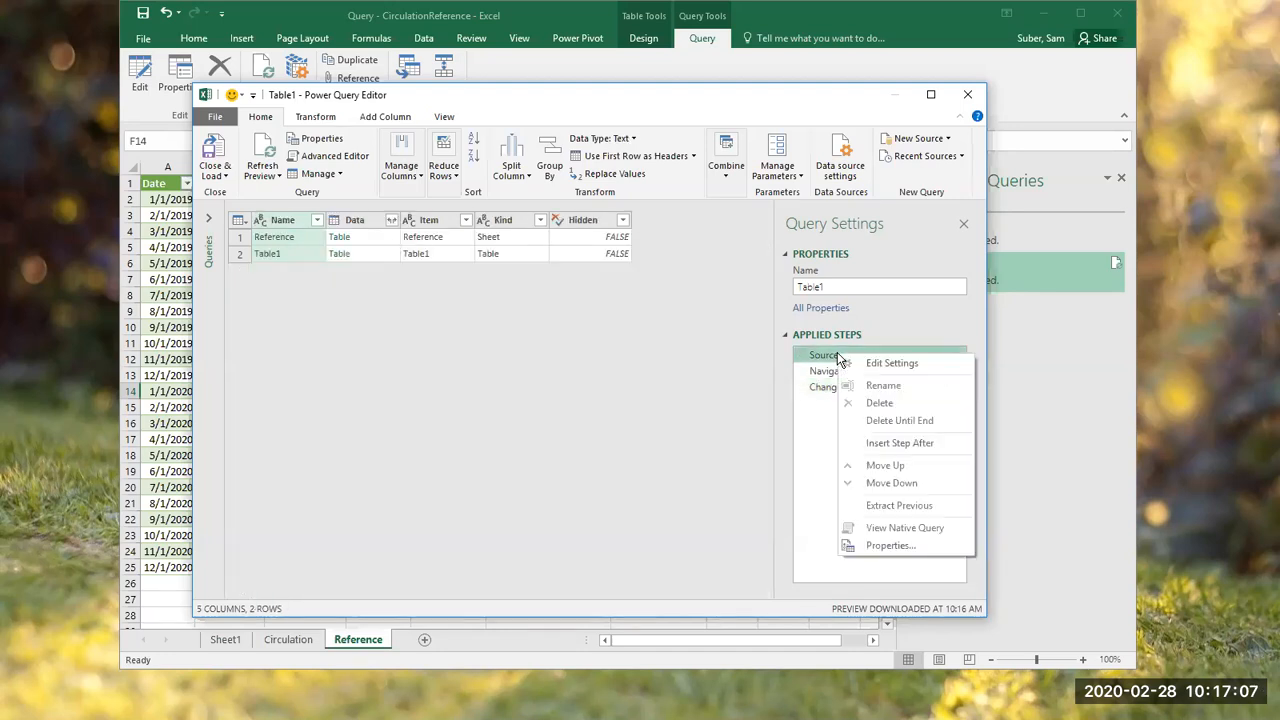
pyautogui.press('Escape')
pyautogui.click(813, 387)
pyautogui.click(822, 373)
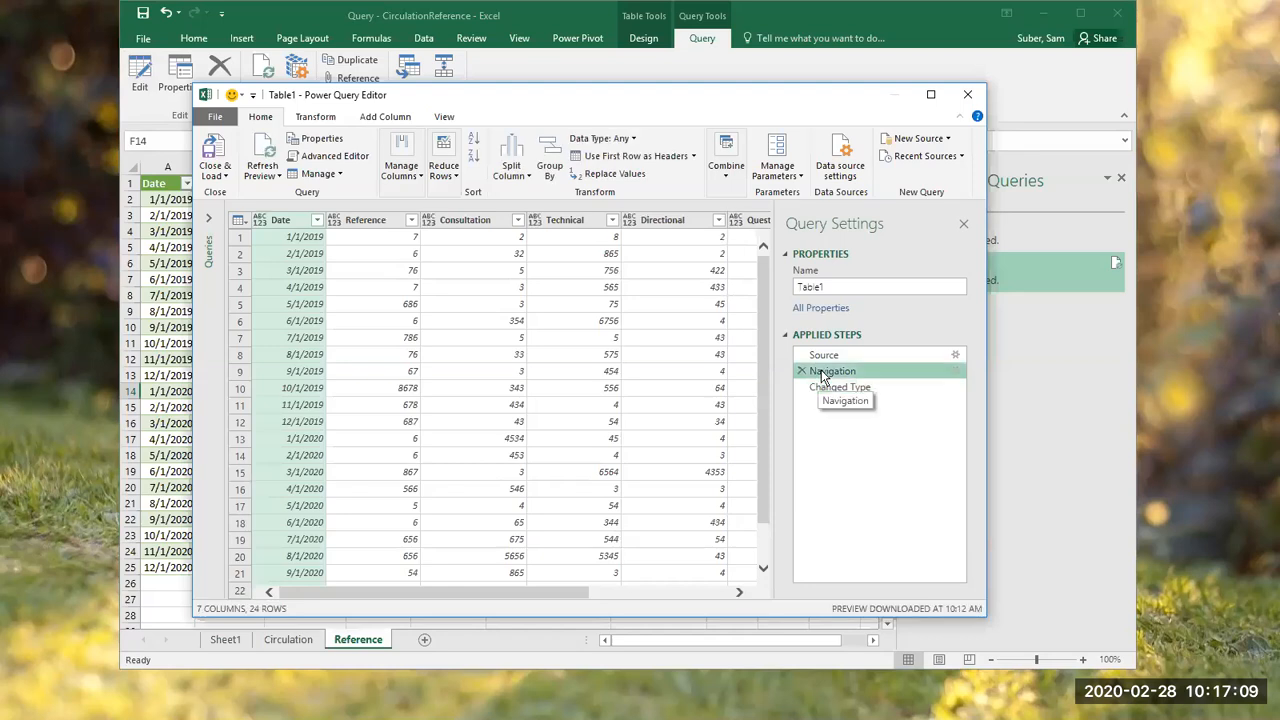
# Step: Inspect the resources in the Navigation step's settings without applying a change, and check the options of the Changed Type step
pyautogui.rightClick(822, 373)
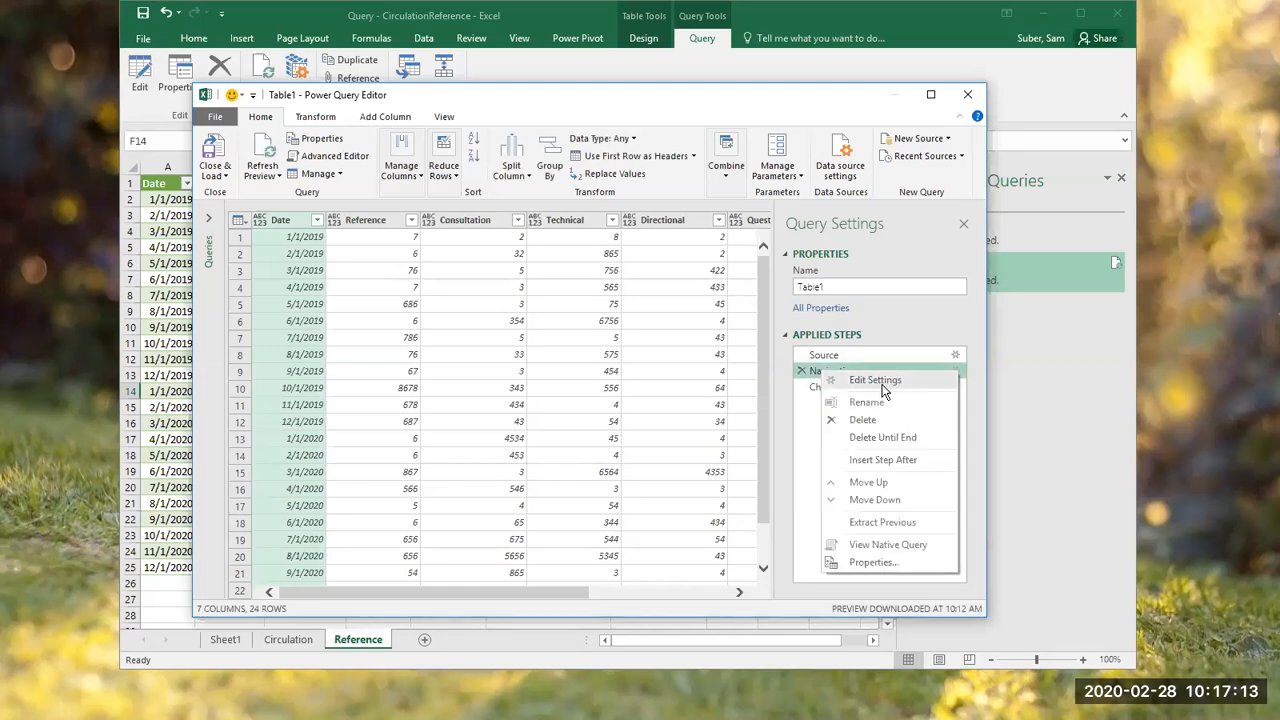
pyautogui.click(876, 381)
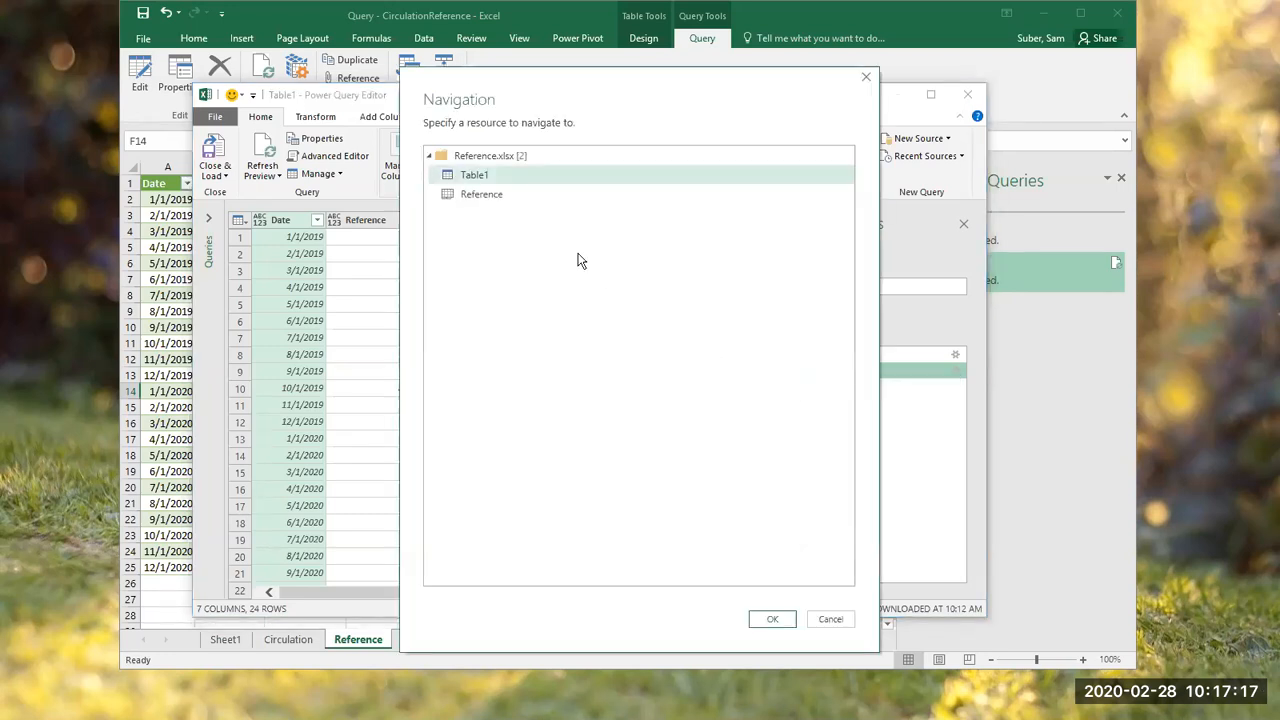
pyautogui.click(494, 199)
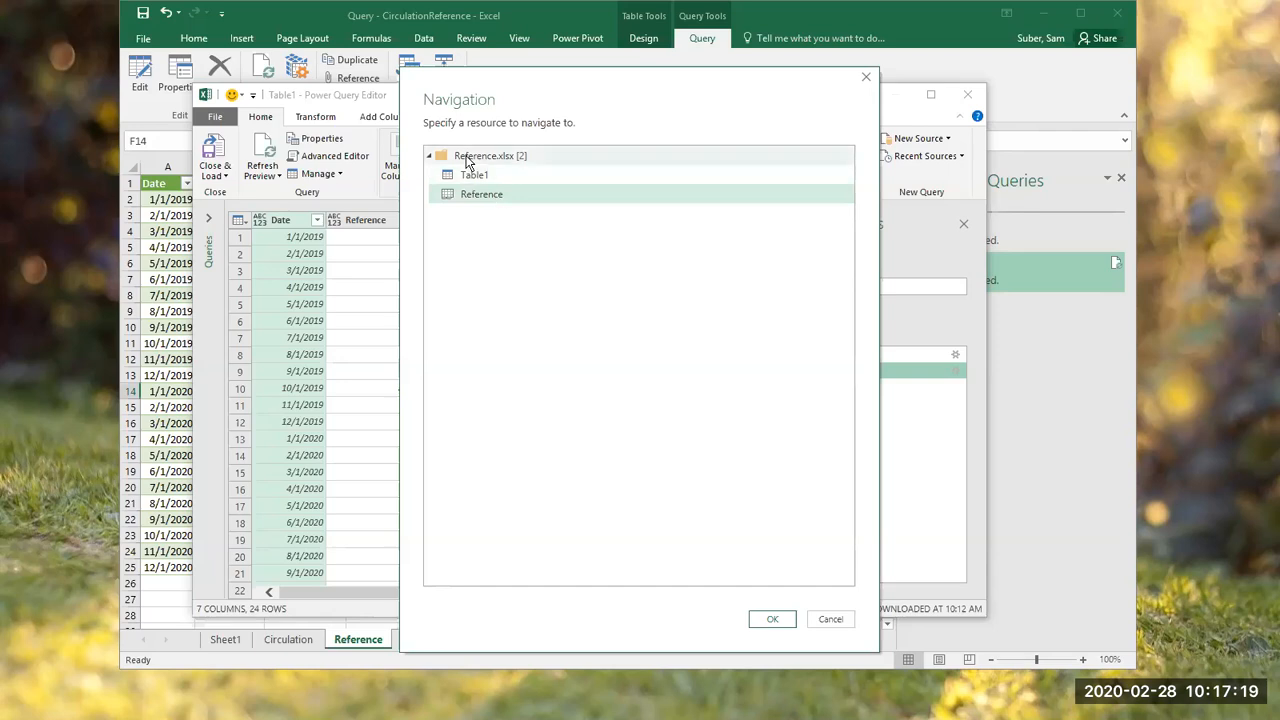
pyautogui.click(827, 621)
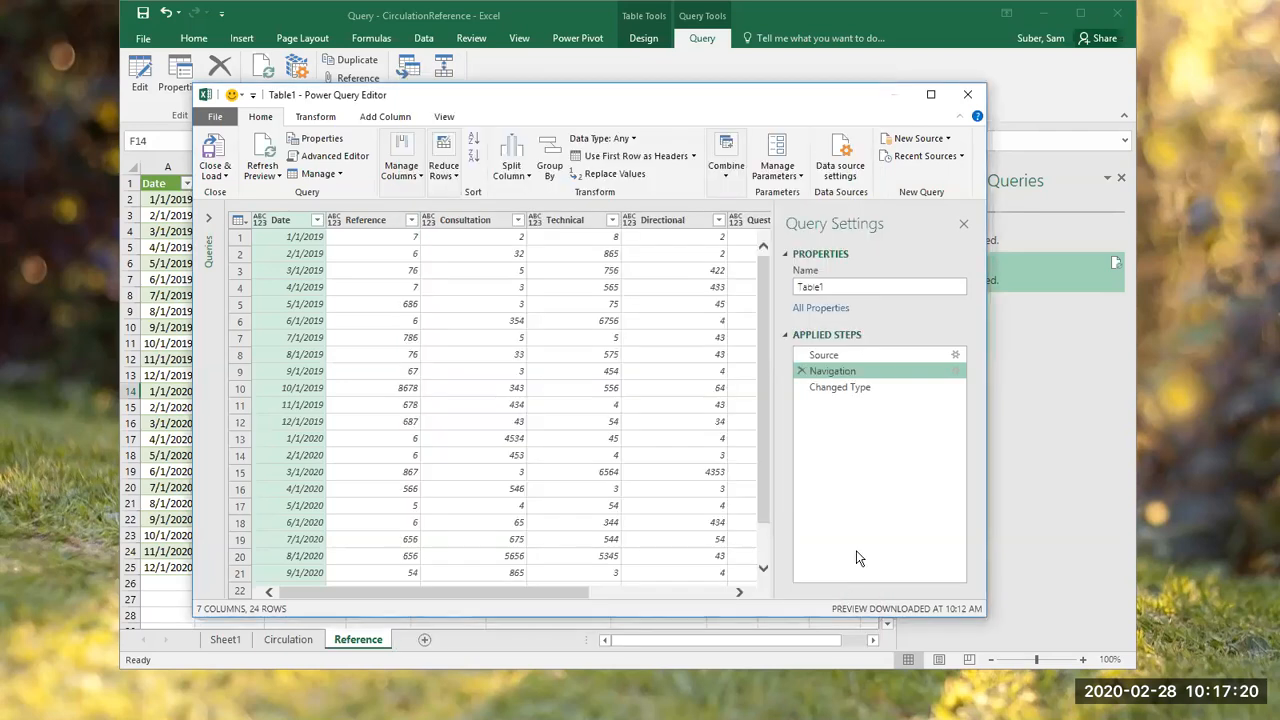
pyautogui.rightClick(843, 388)
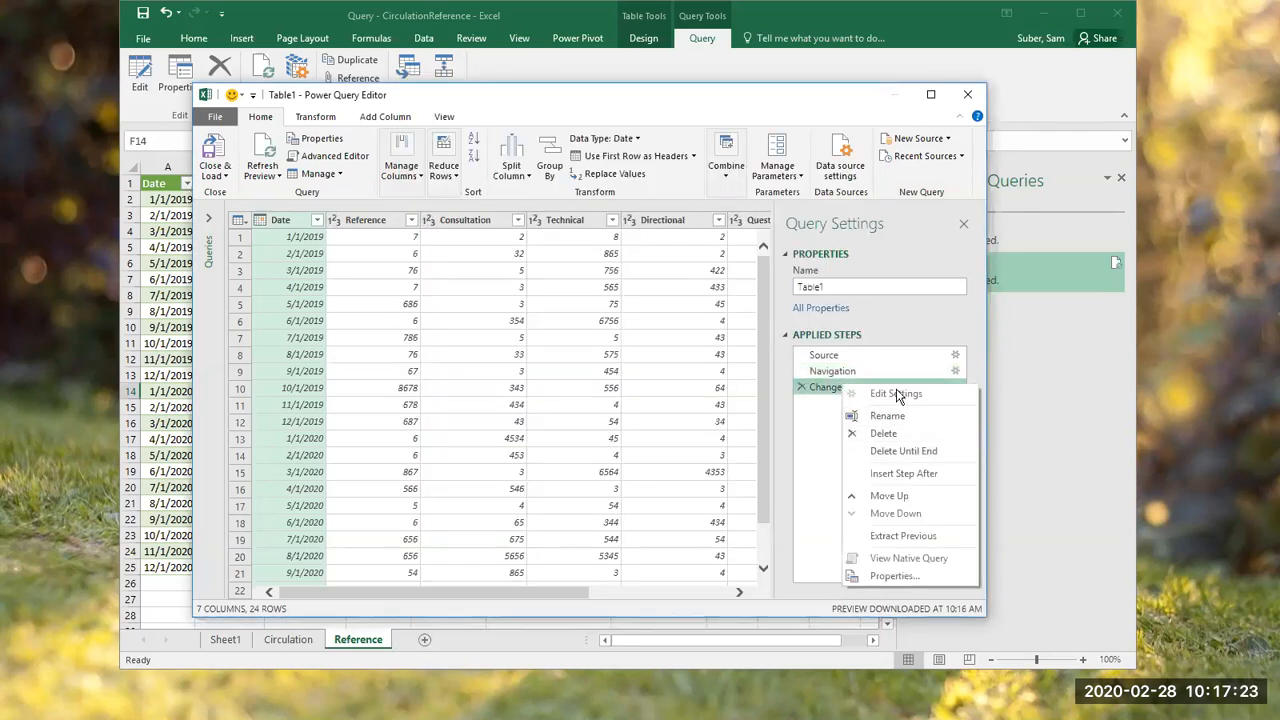
pyautogui.click(821, 384)
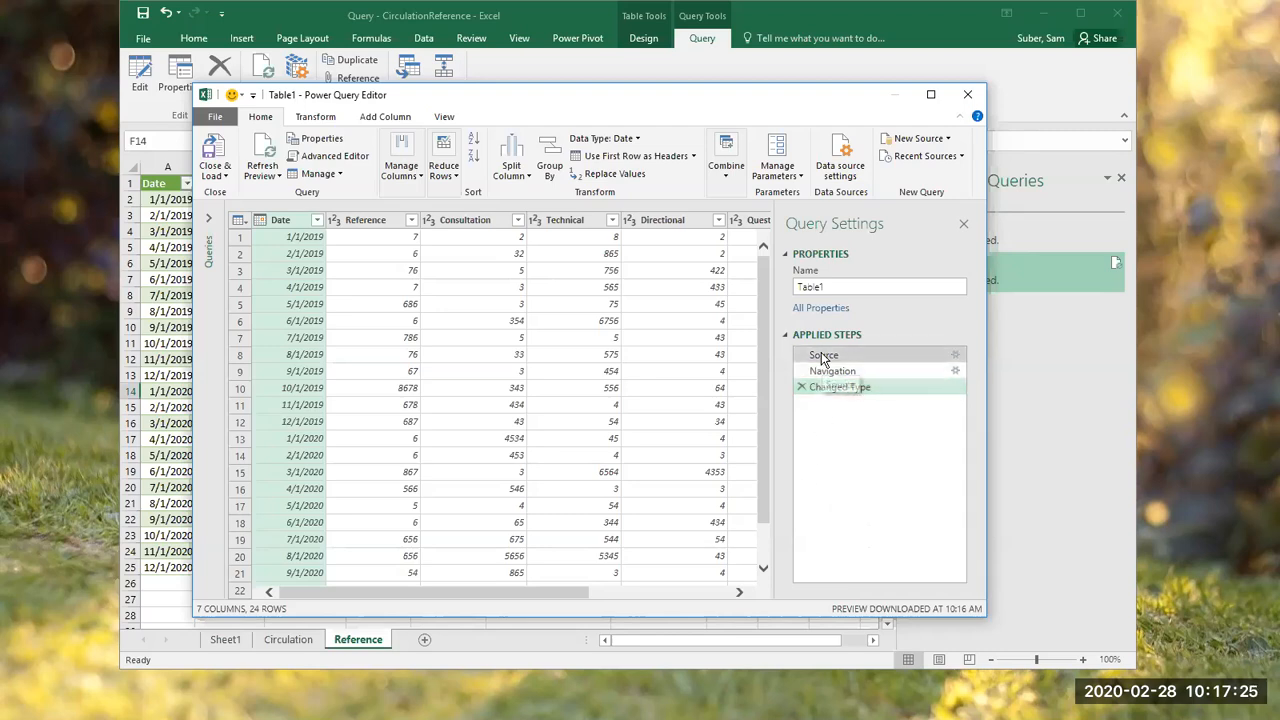
# Step: Change the Table1 query's Source step to the Reference workbook on the desktop, and close and load the query
pyautogui.click(818, 355)
pyautogui.rightClick(822, 357)
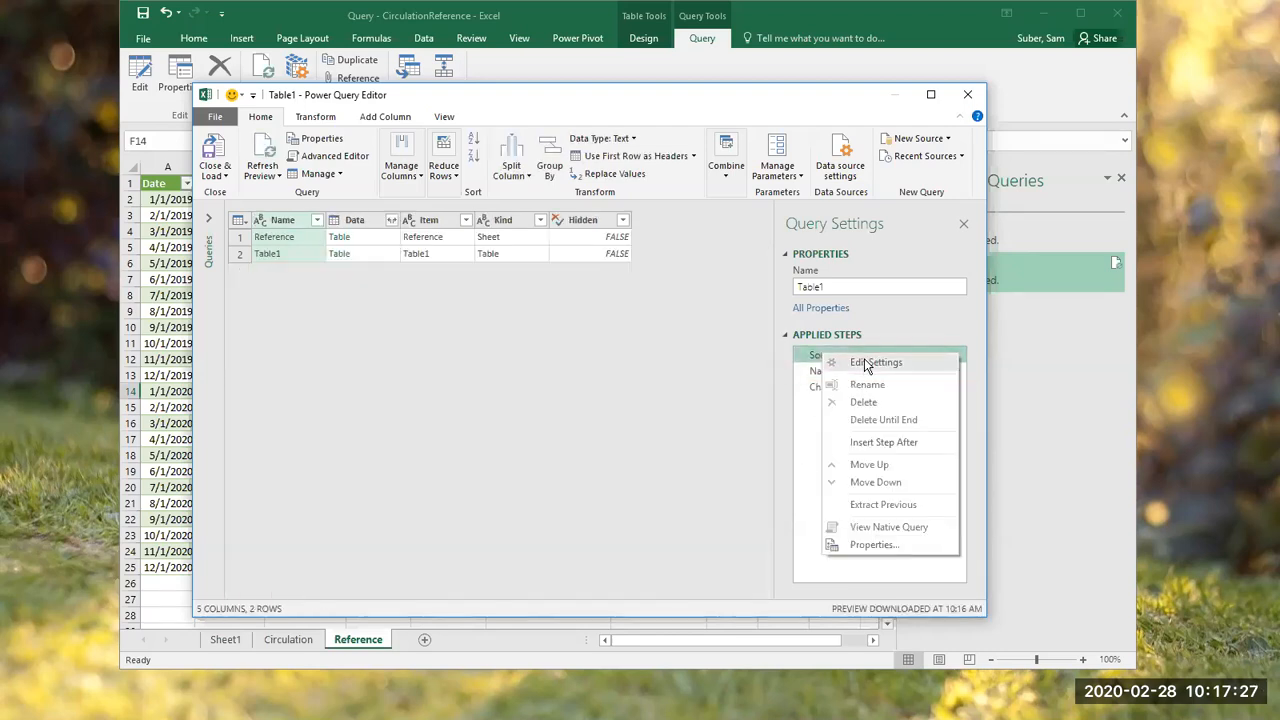
pyautogui.click(864, 362)
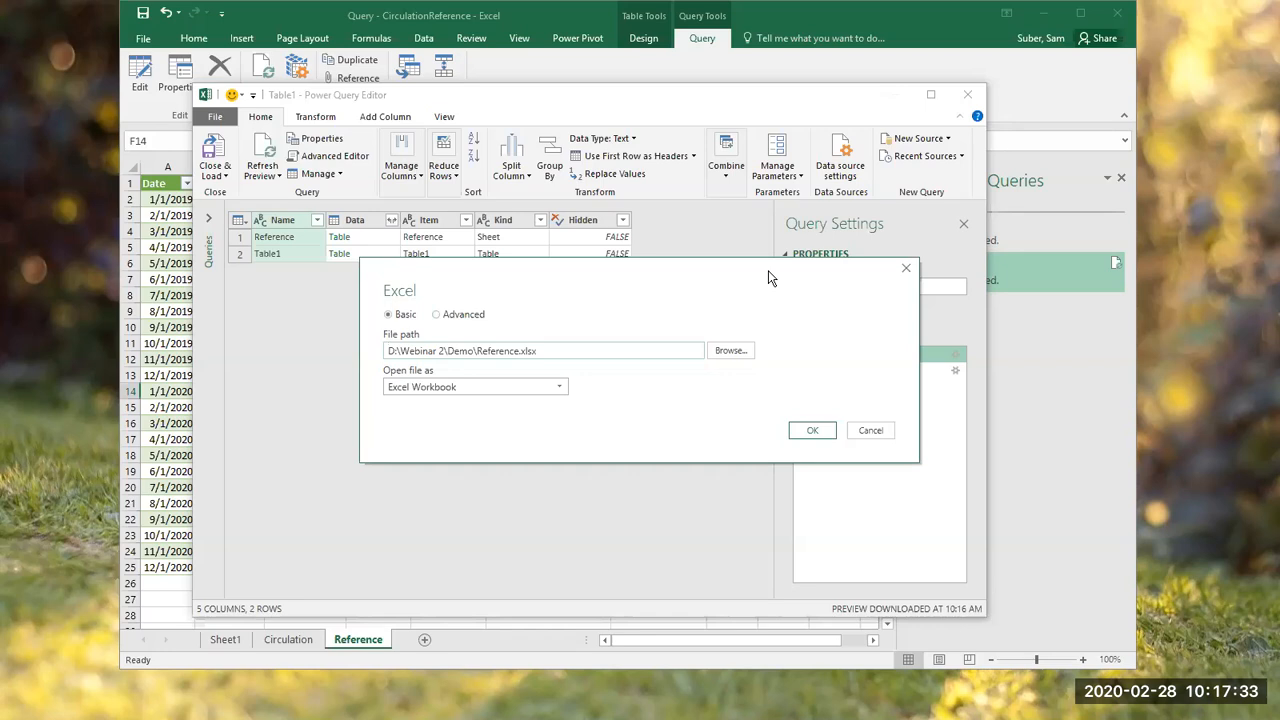
pyautogui.moveTo(768, 270); pyautogui.dragTo(705, 237)
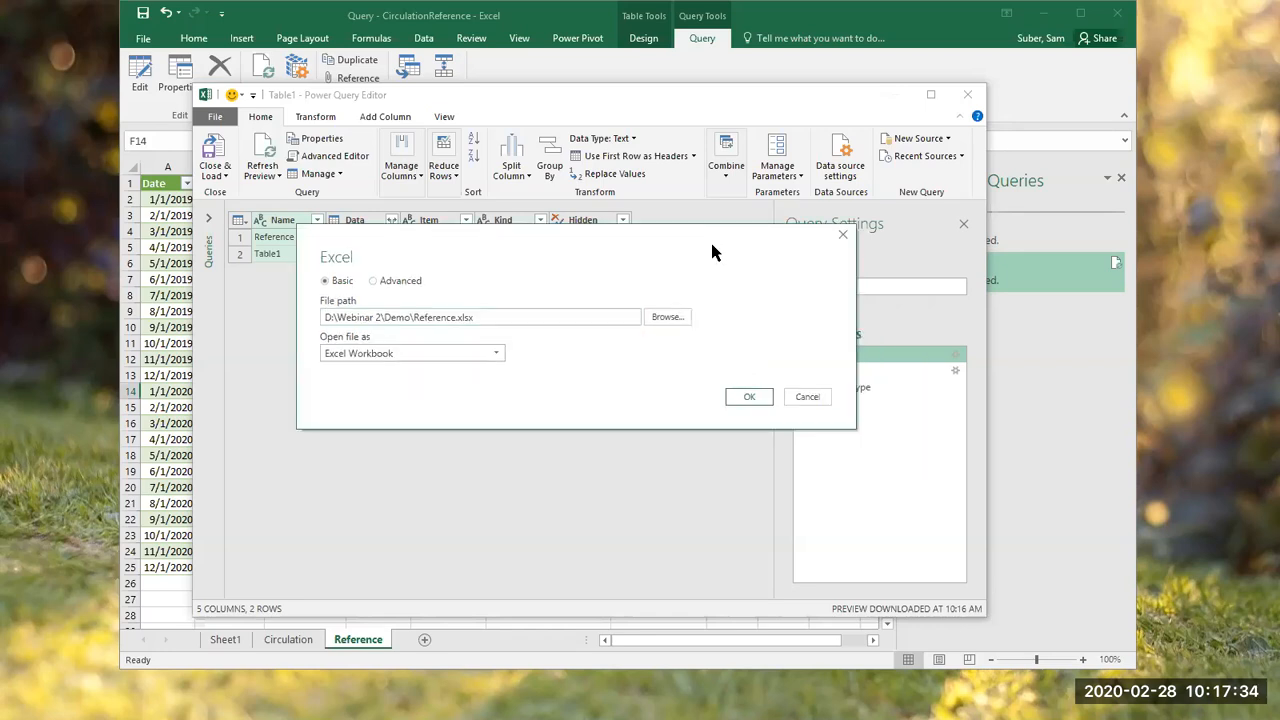
pyautogui.click(662, 318)
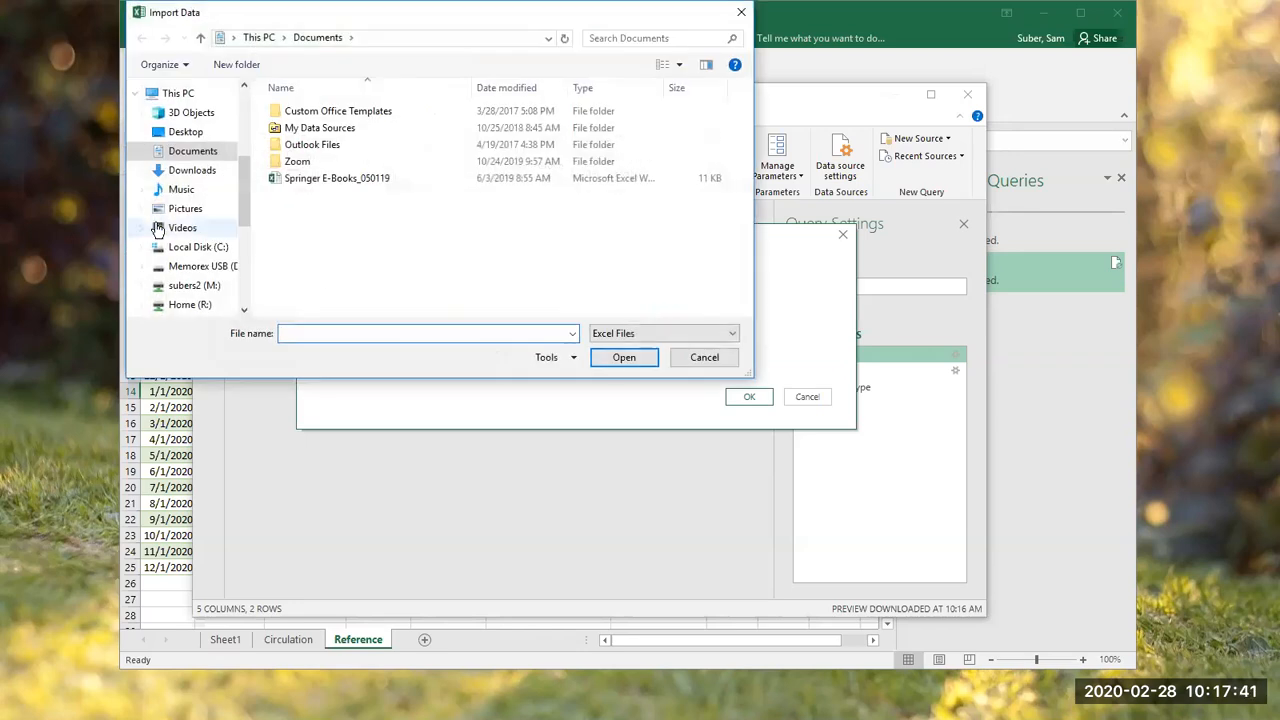
pyautogui.click(160, 127)
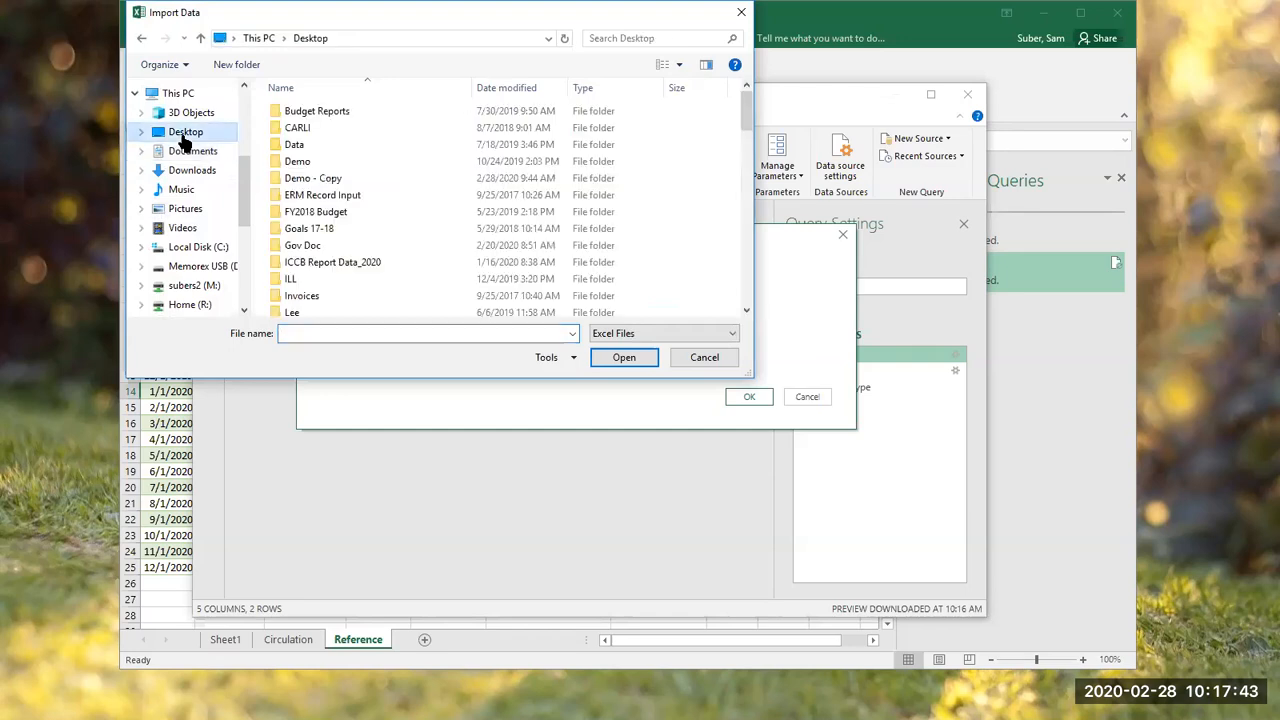
pyautogui.moveTo(747, 102); pyautogui.dragTo(737, 268)
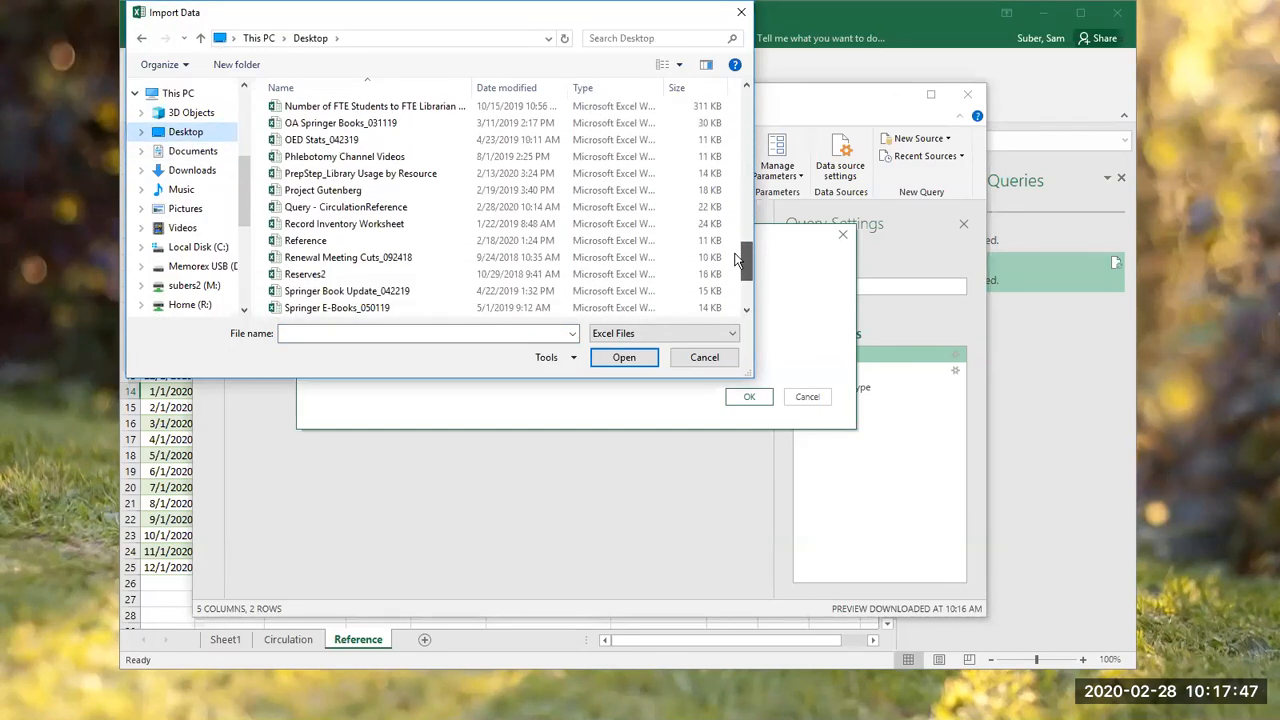
pyautogui.click(348, 241)
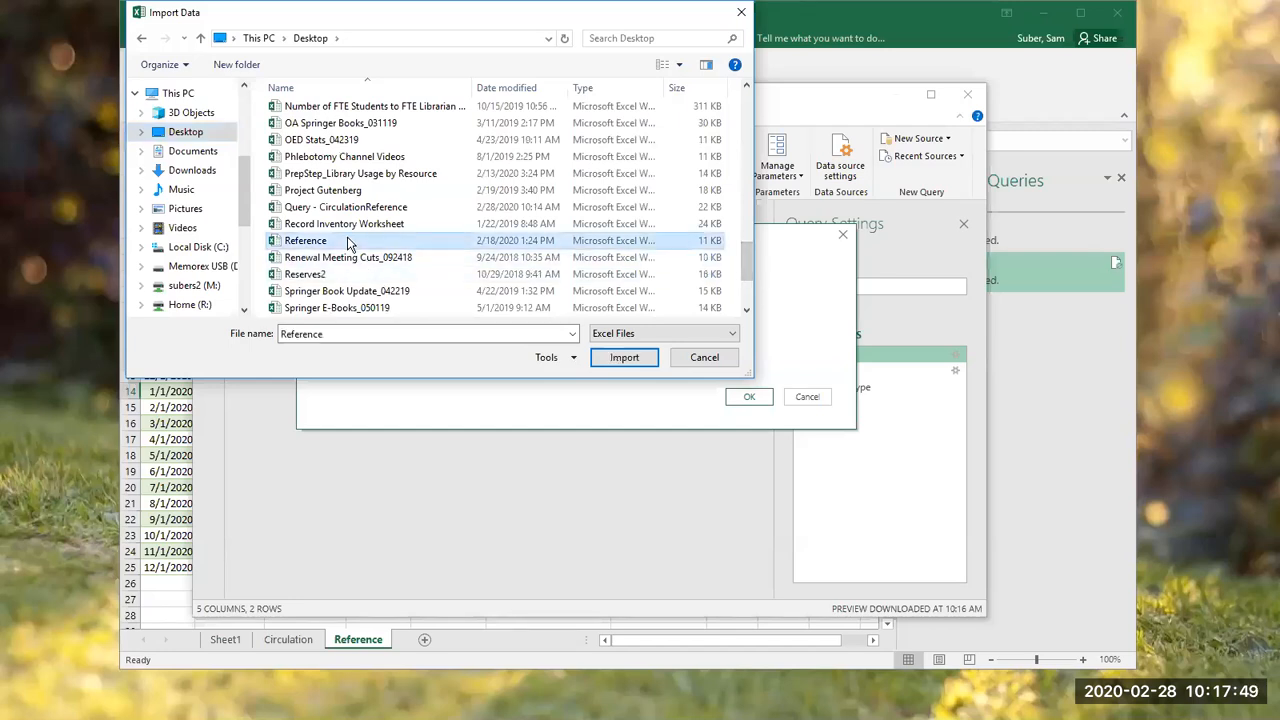
pyautogui.click(643, 359)
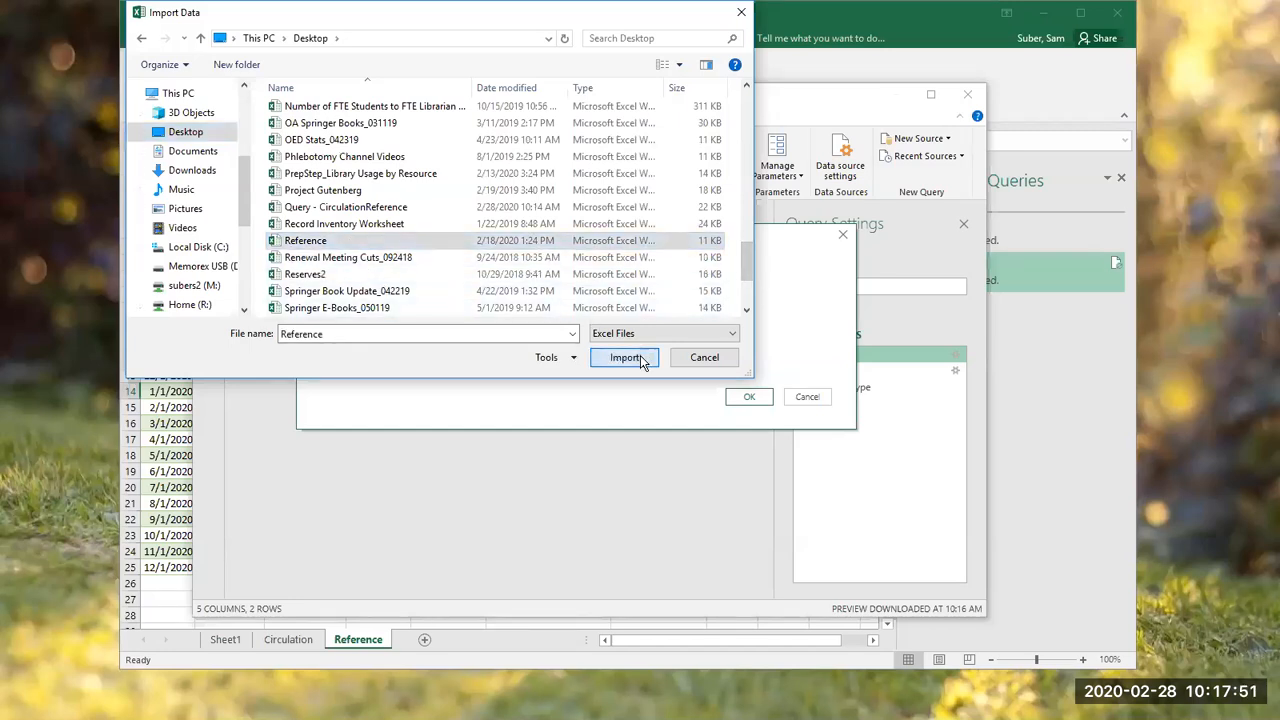
pyautogui.click(766, 399)
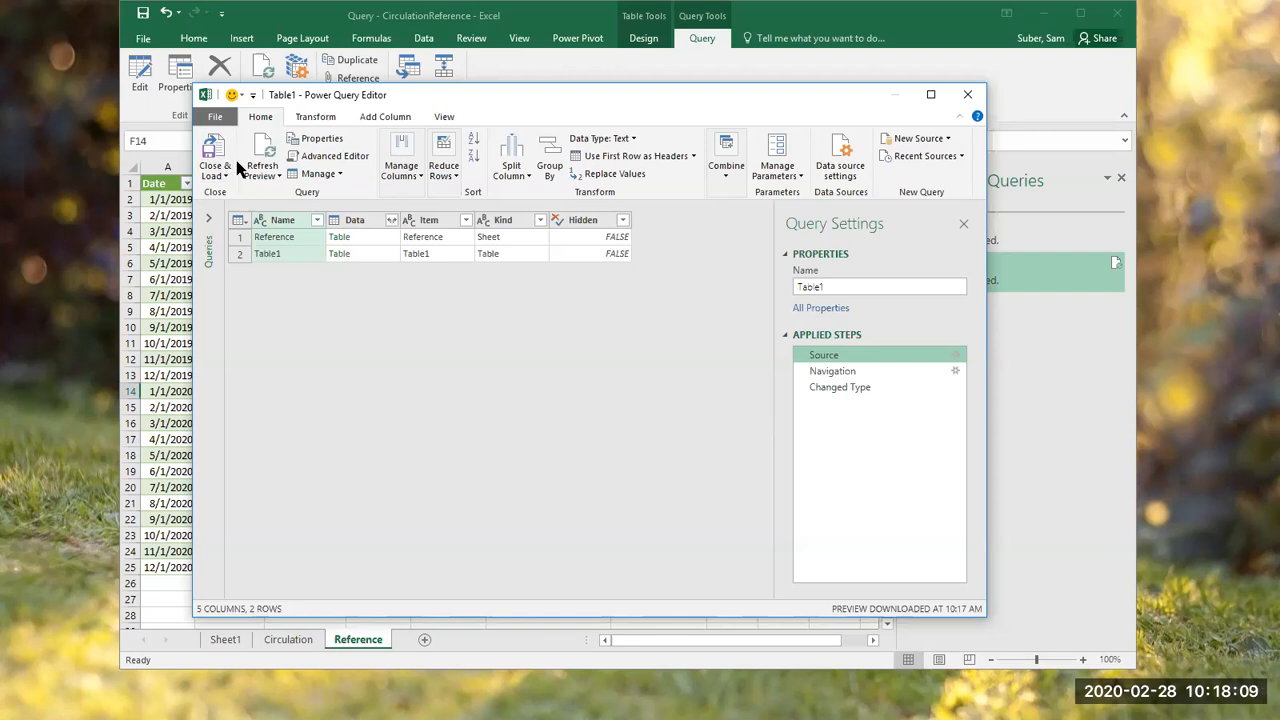
pyautogui.click(212, 152)
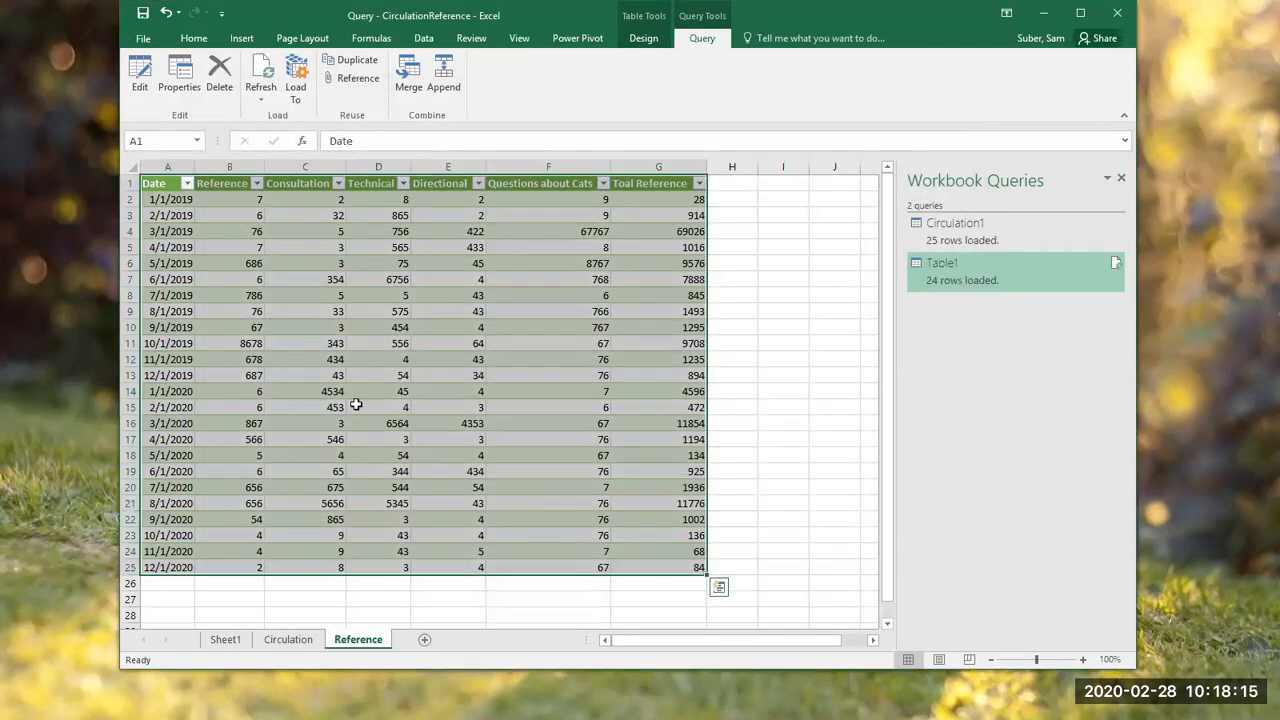
pyautogui.click(826, 387)
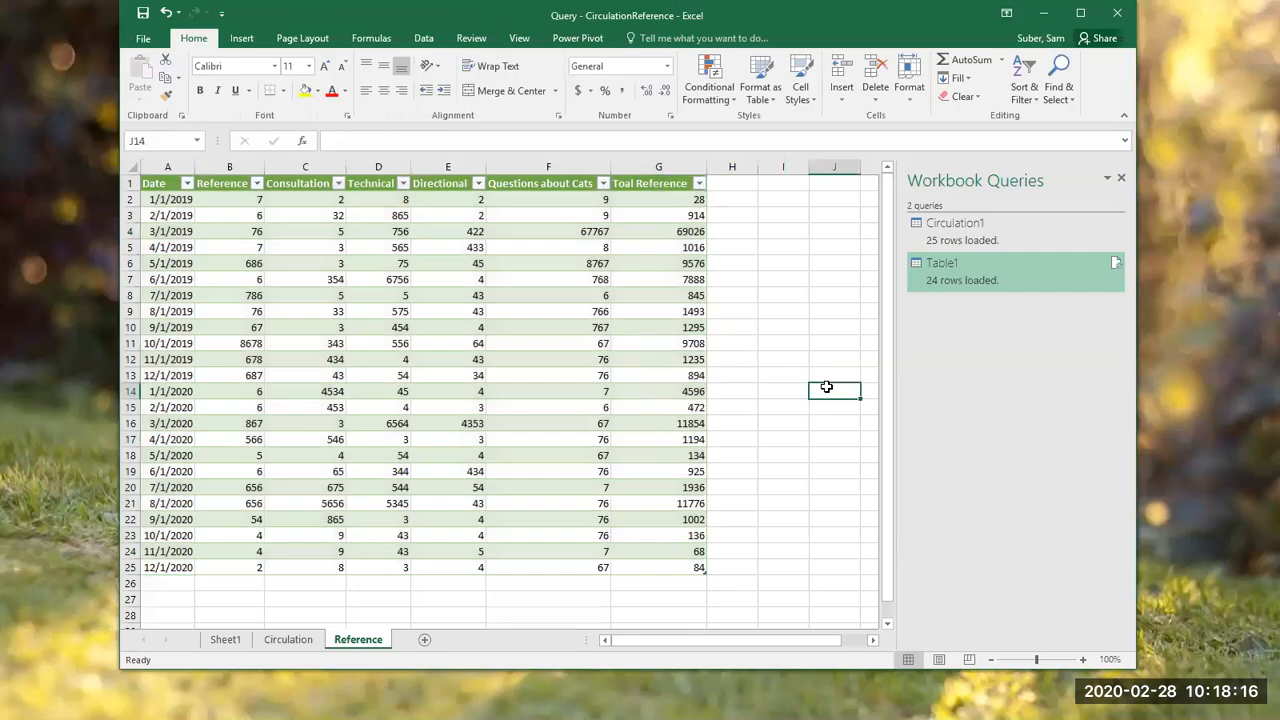
# Step: Open the Circulation1 query behind the Circulation sheet for editing in the Power Query Editor
pyautogui.click(307, 645)
pyautogui.click(366, 378)
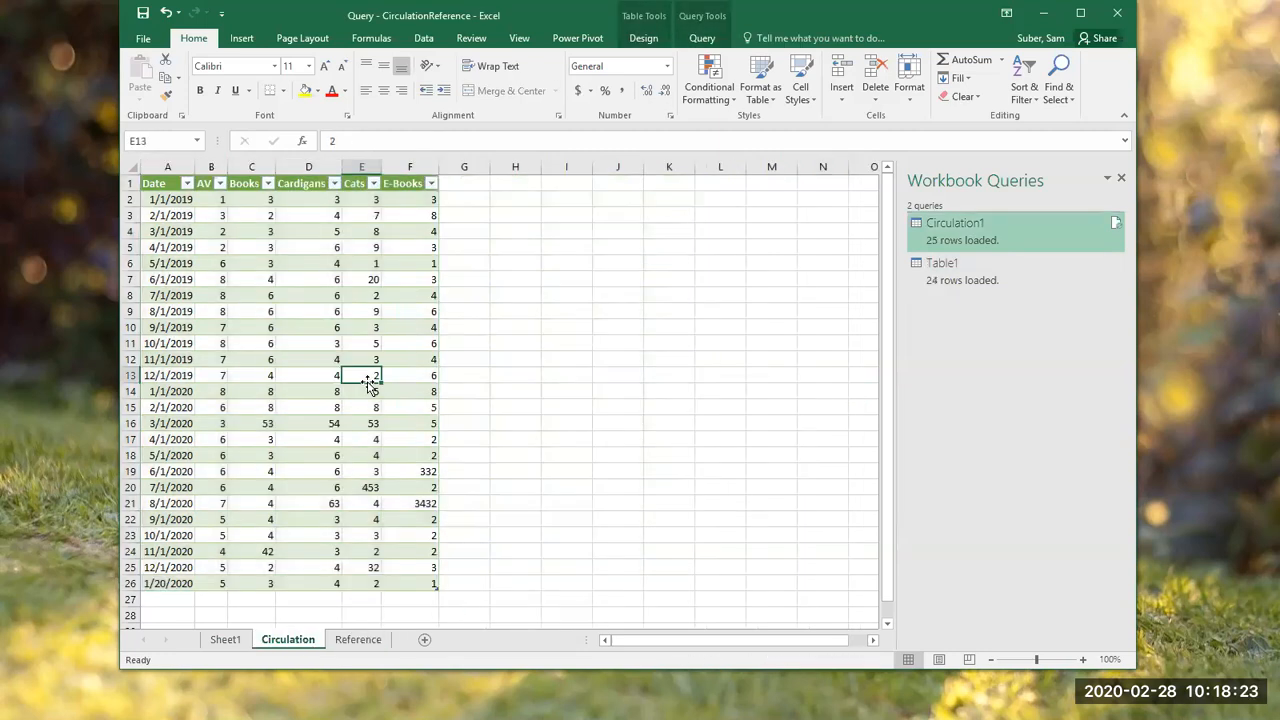
pyautogui.doubleClick(964, 229)
pyautogui.rightClick(987, 237)
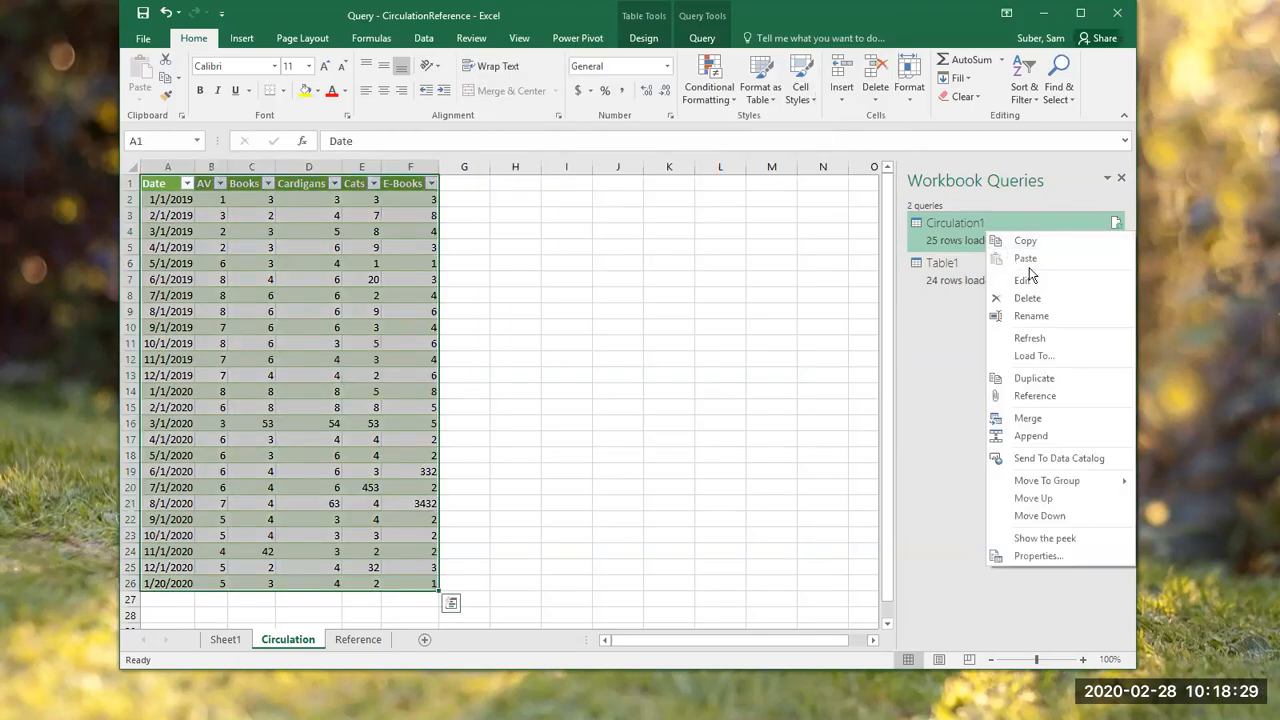
pyautogui.click(922, 393)
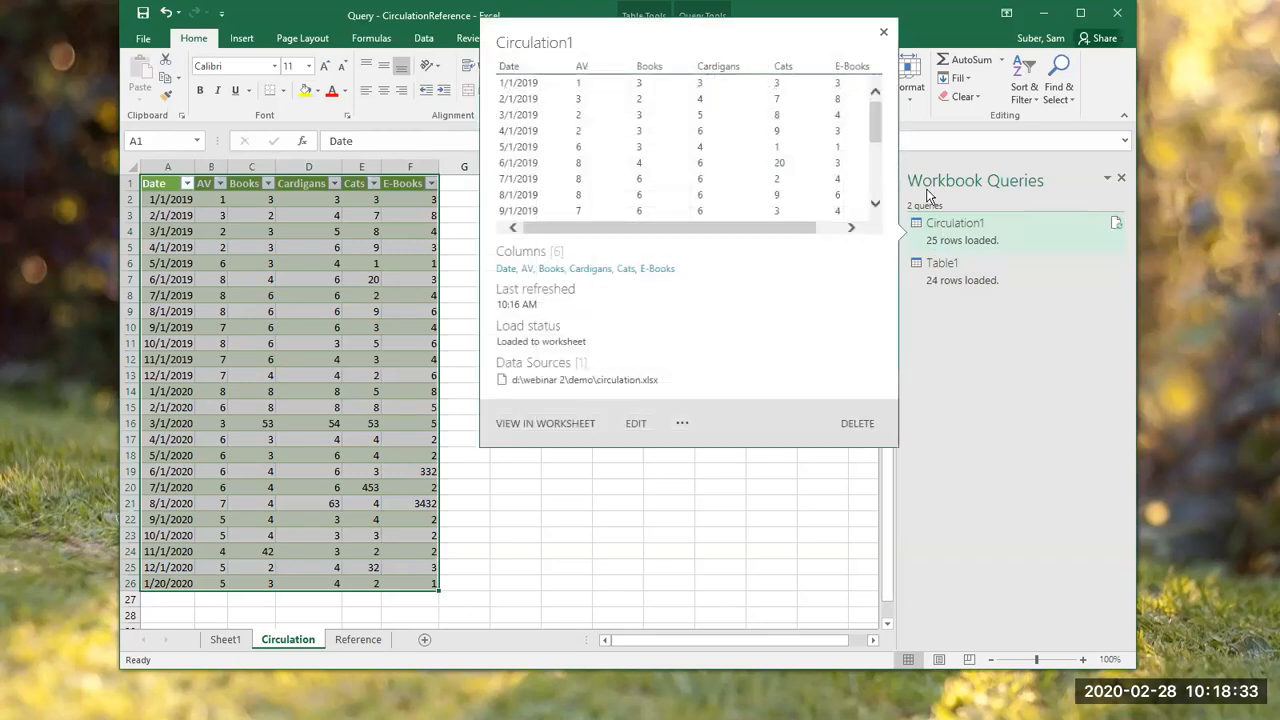
pyautogui.click(702, 38)
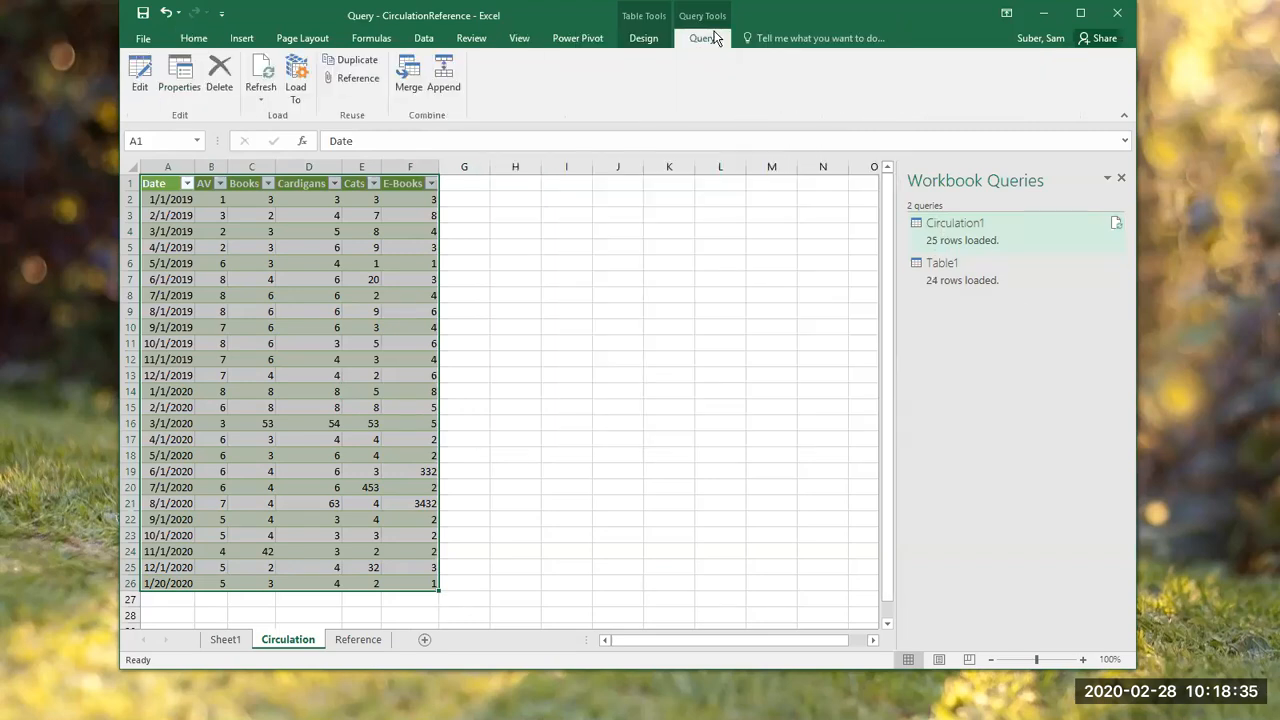
pyautogui.moveTo(980, 237)
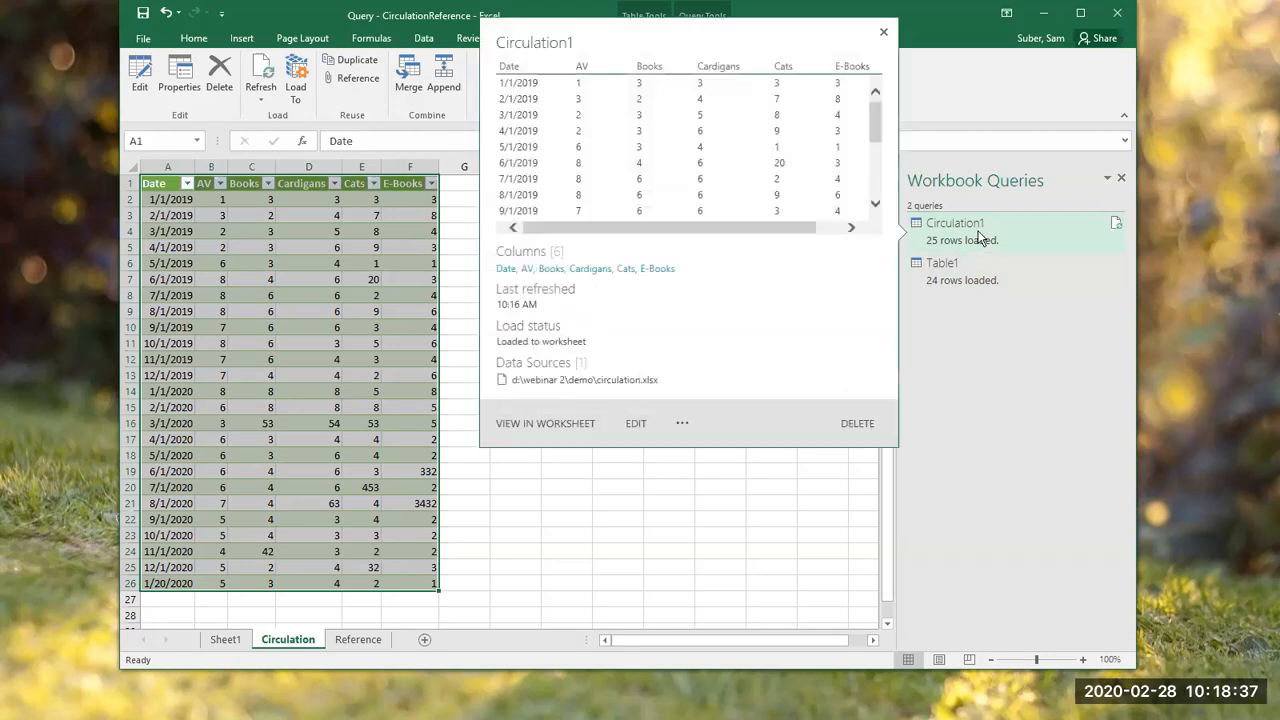
pyautogui.rightClick(928, 232)
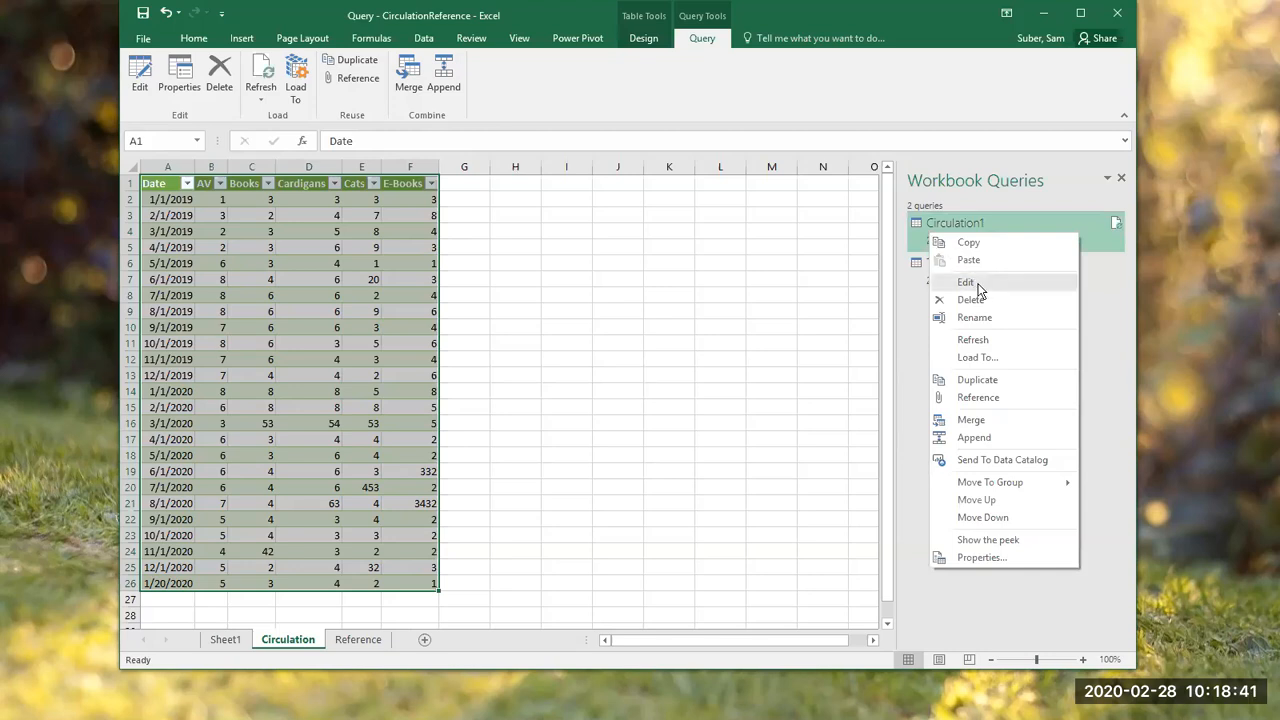
pyautogui.click(966, 284)
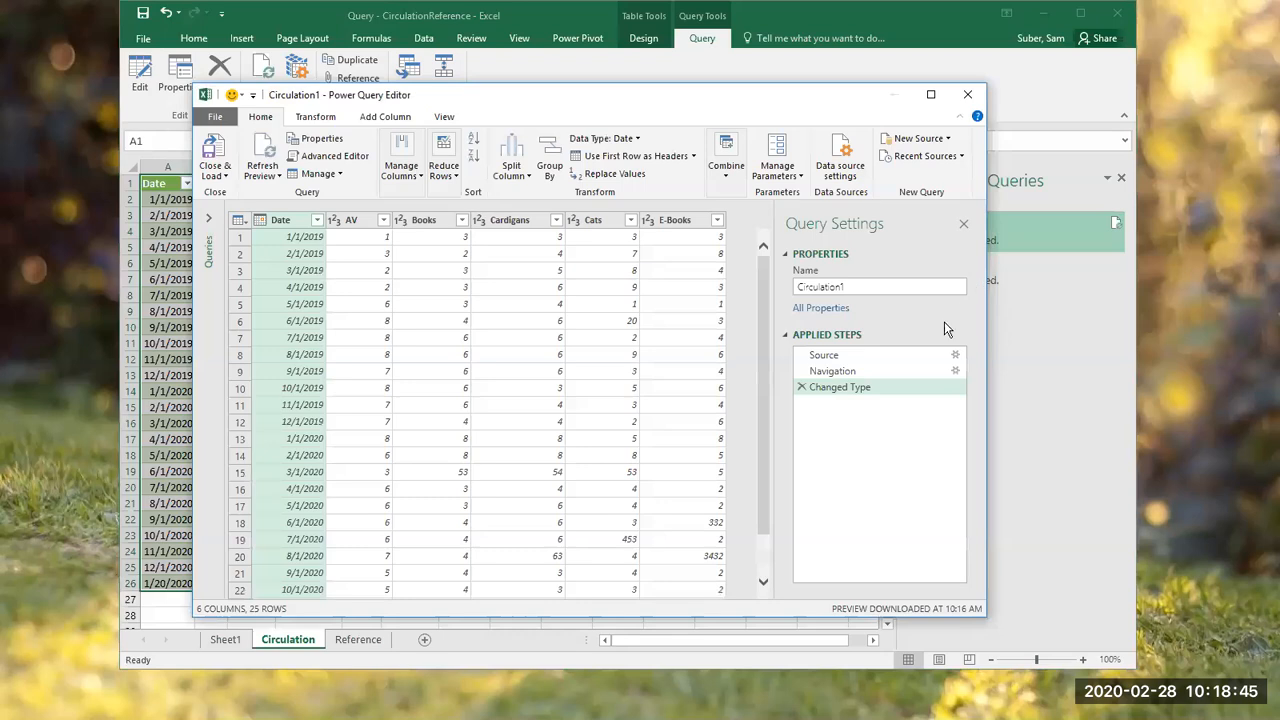
# Step: Change the Circulation1 query's Source step to the Circulation workbook on the desktop, and close and load the query
pyautogui.click(842, 356)
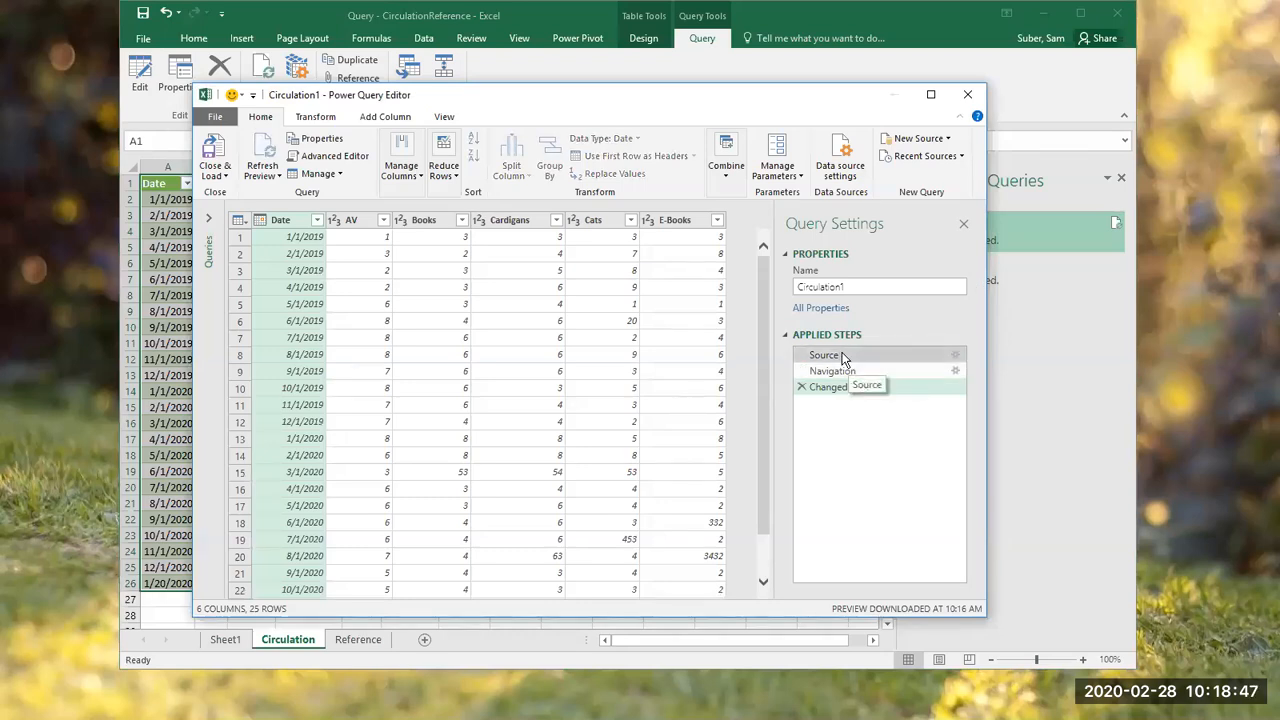
pyautogui.rightClick(842, 358)
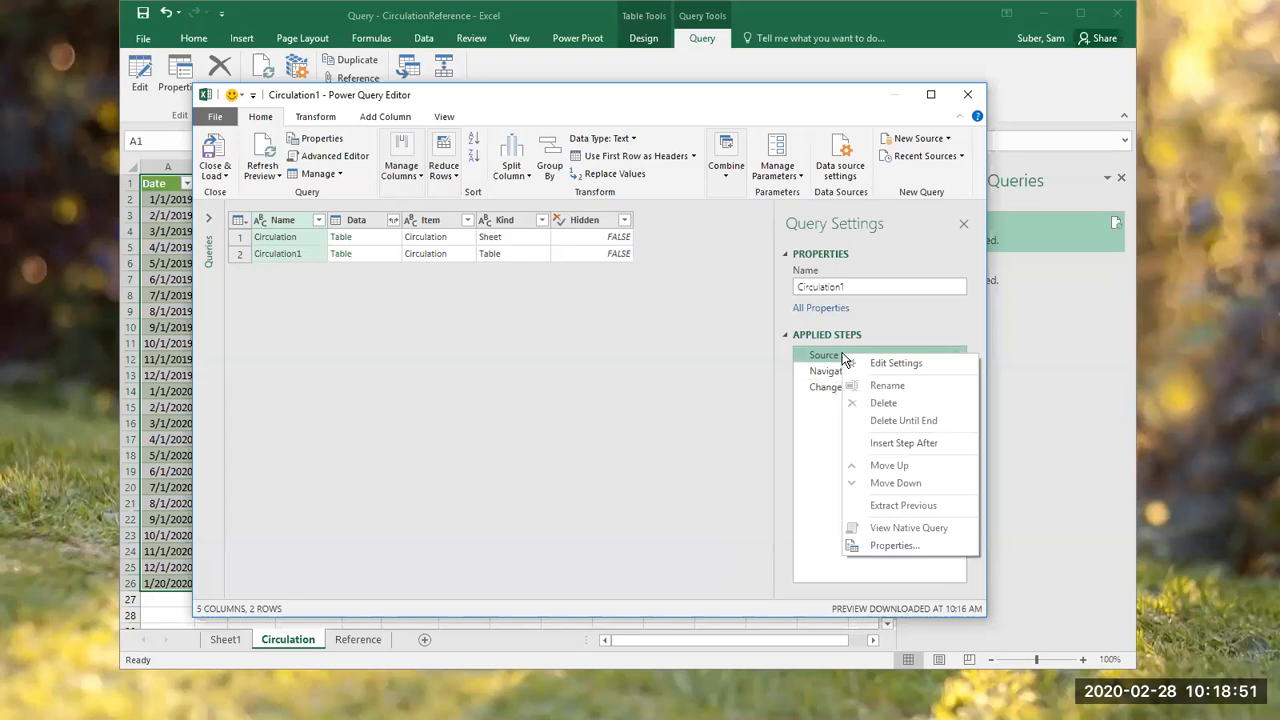
pyautogui.click(886, 366)
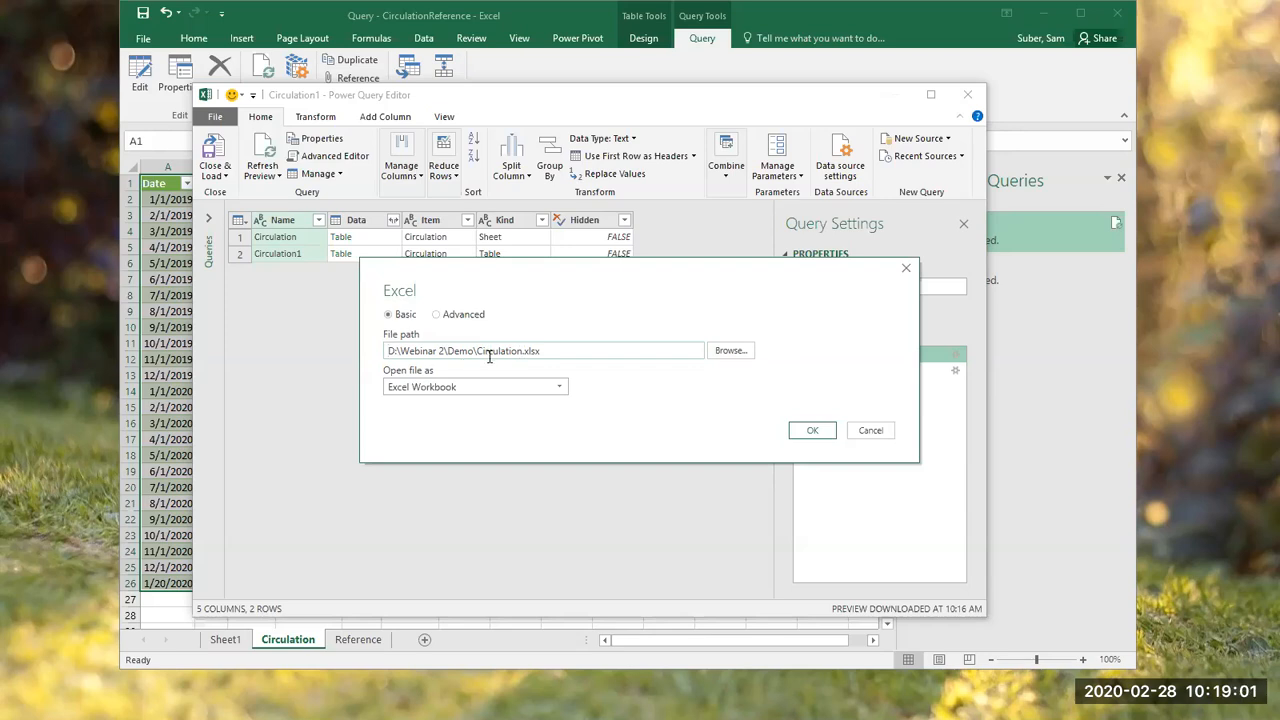
pyautogui.click(733, 358)
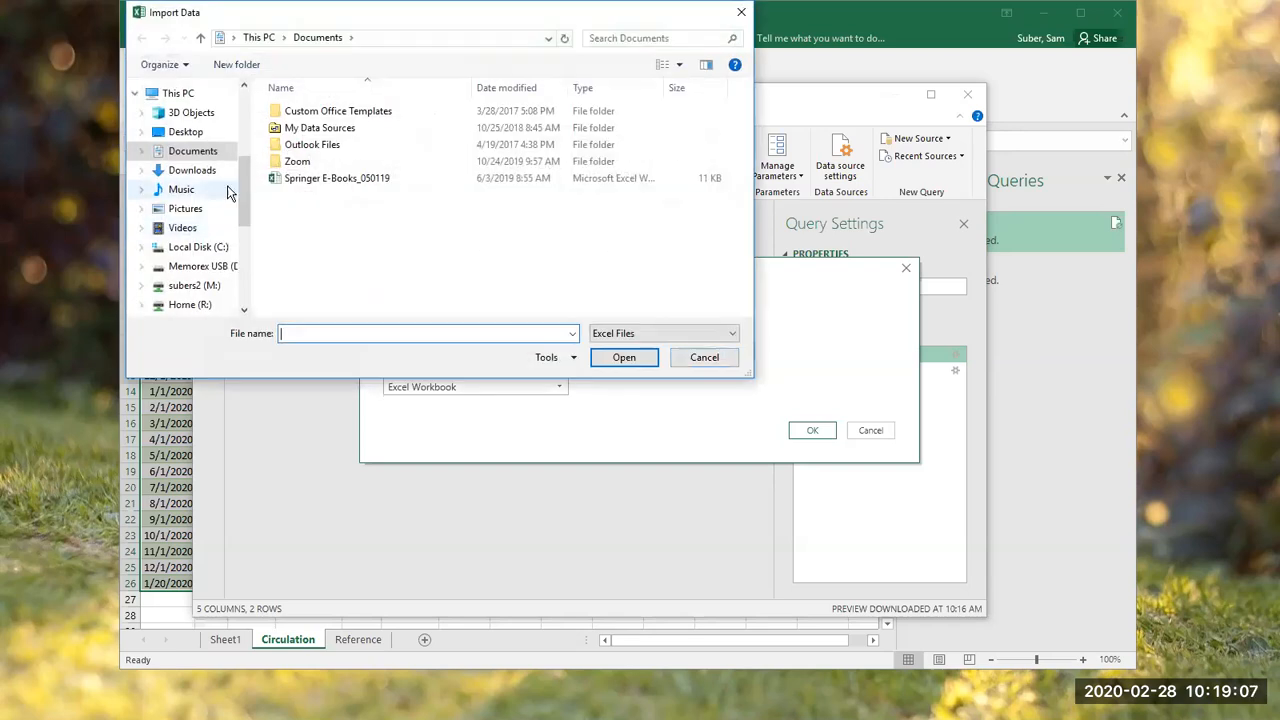
pyautogui.moveTo(243, 187); pyautogui.dragTo(247, 275)
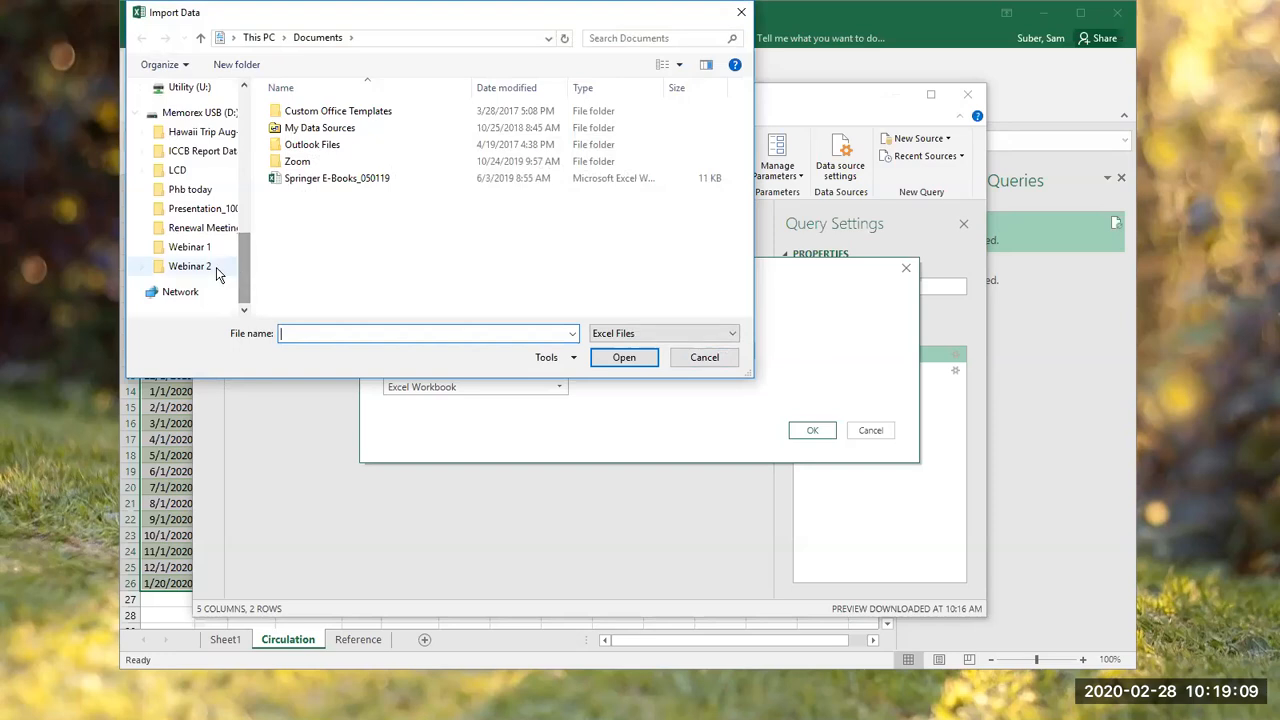
pyautogui.click(200, 268)
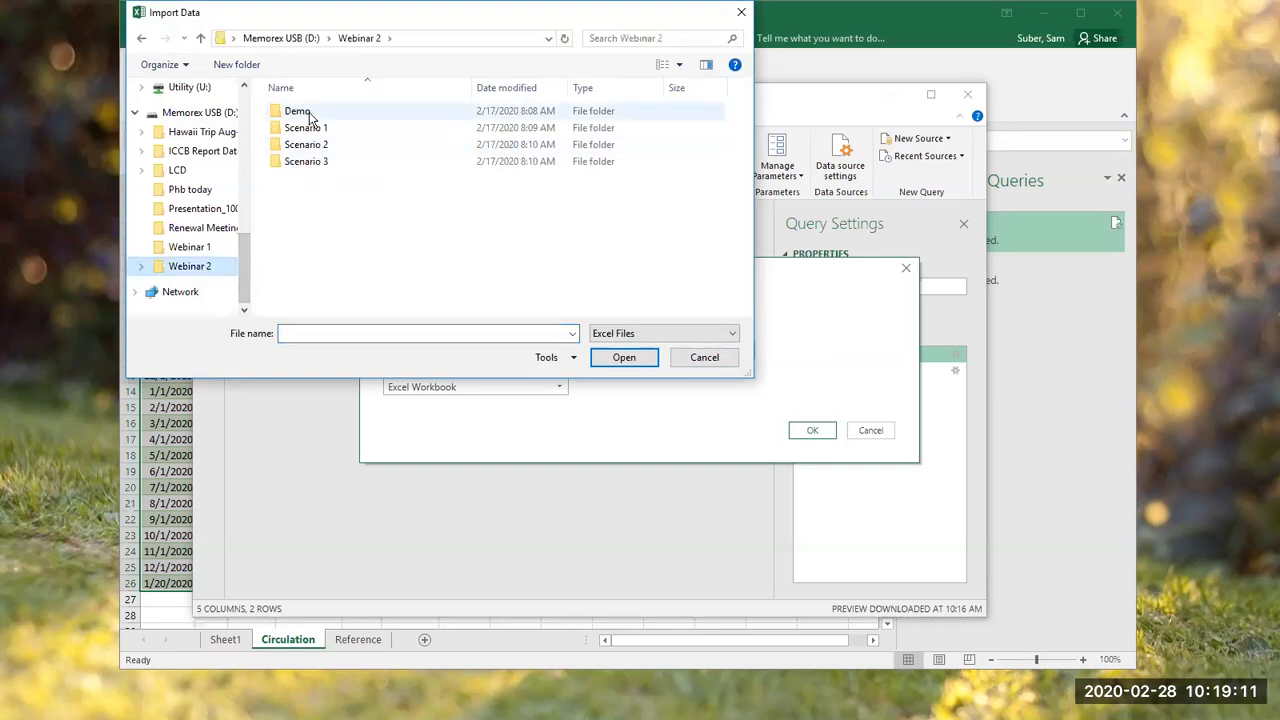
pyautogui.moveTo(243, 272); pyautogui.dragTo(250, 150)
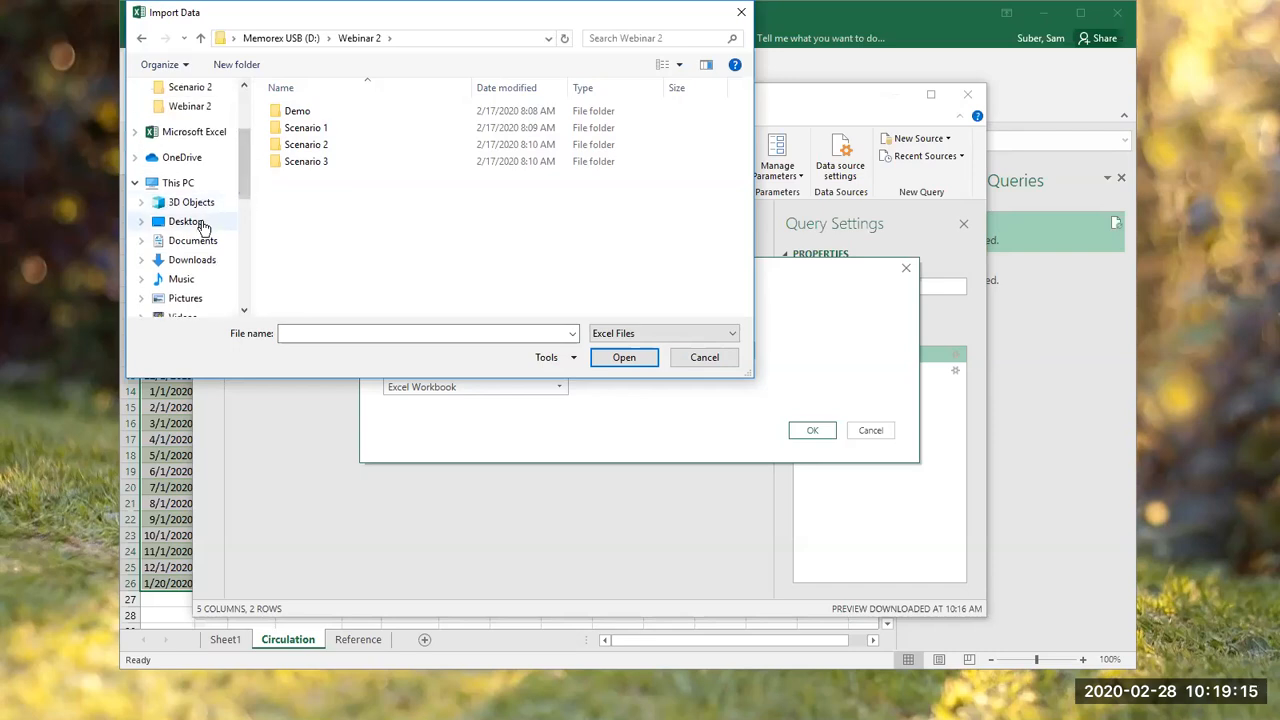
pyautogui.click(203, 223)
pyautogui.click(354, 218)
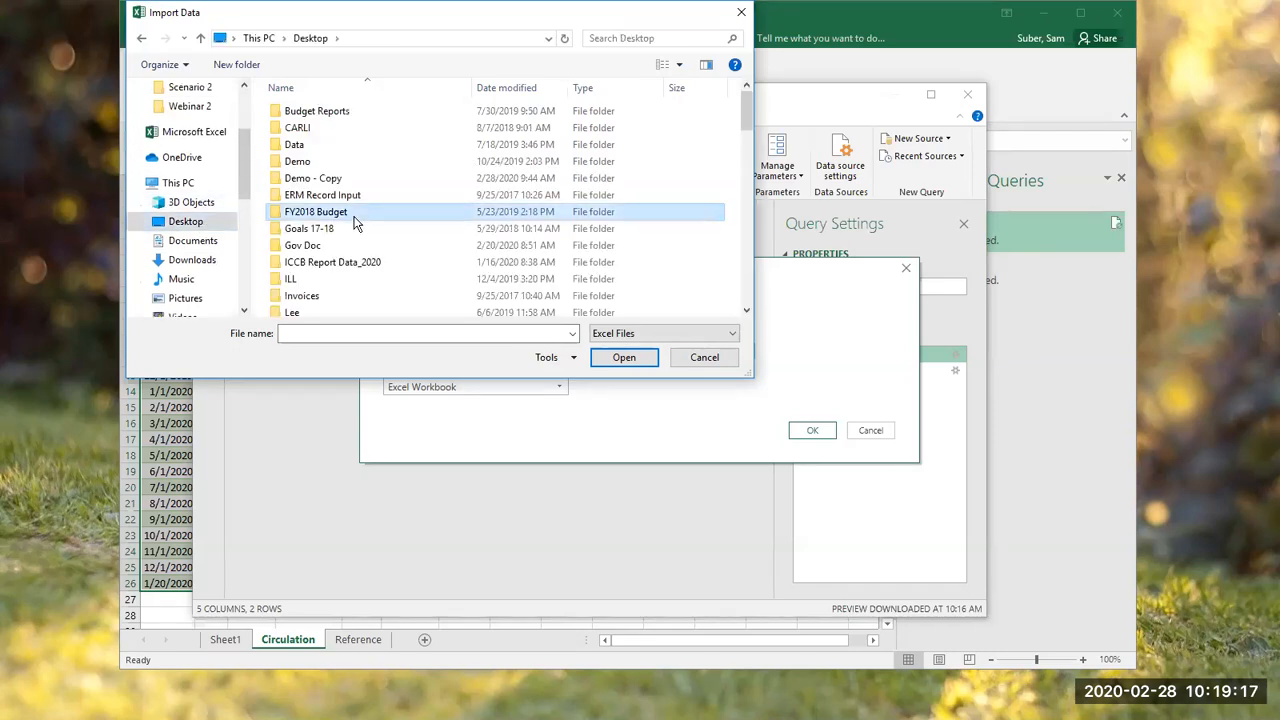
pyautogui.press('c')
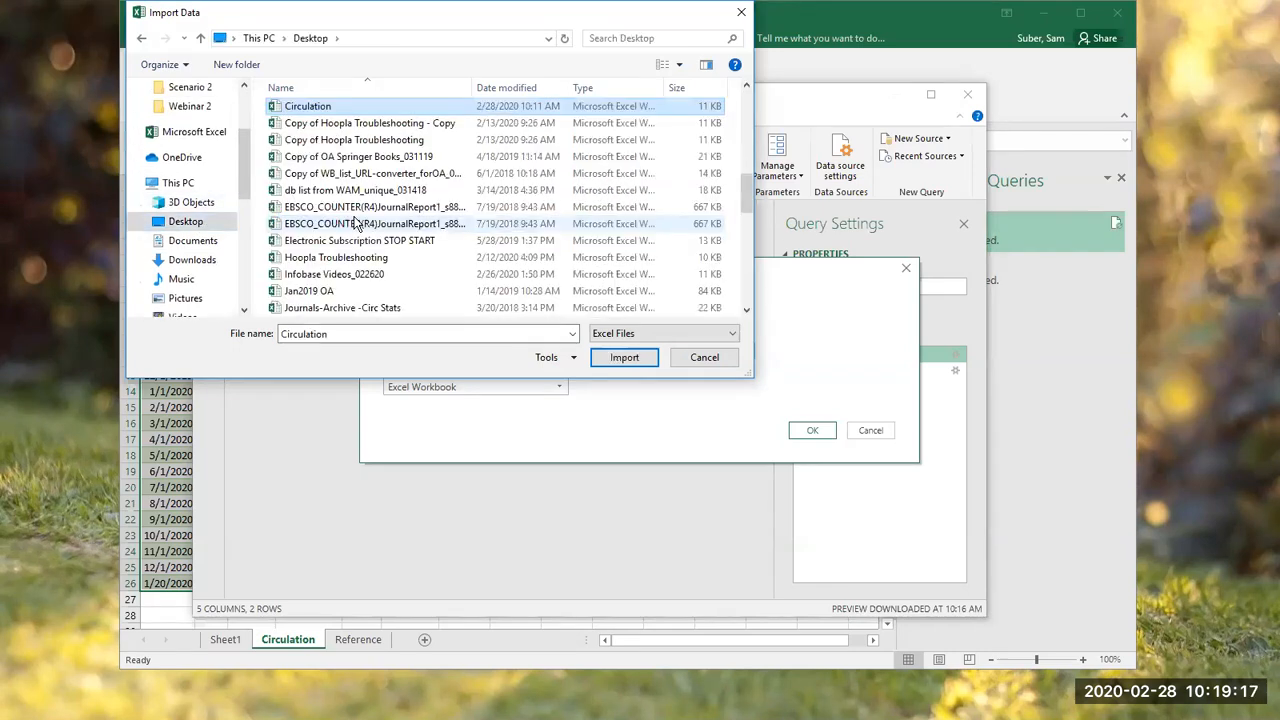
pyautogui.doubleClick(322, 104)
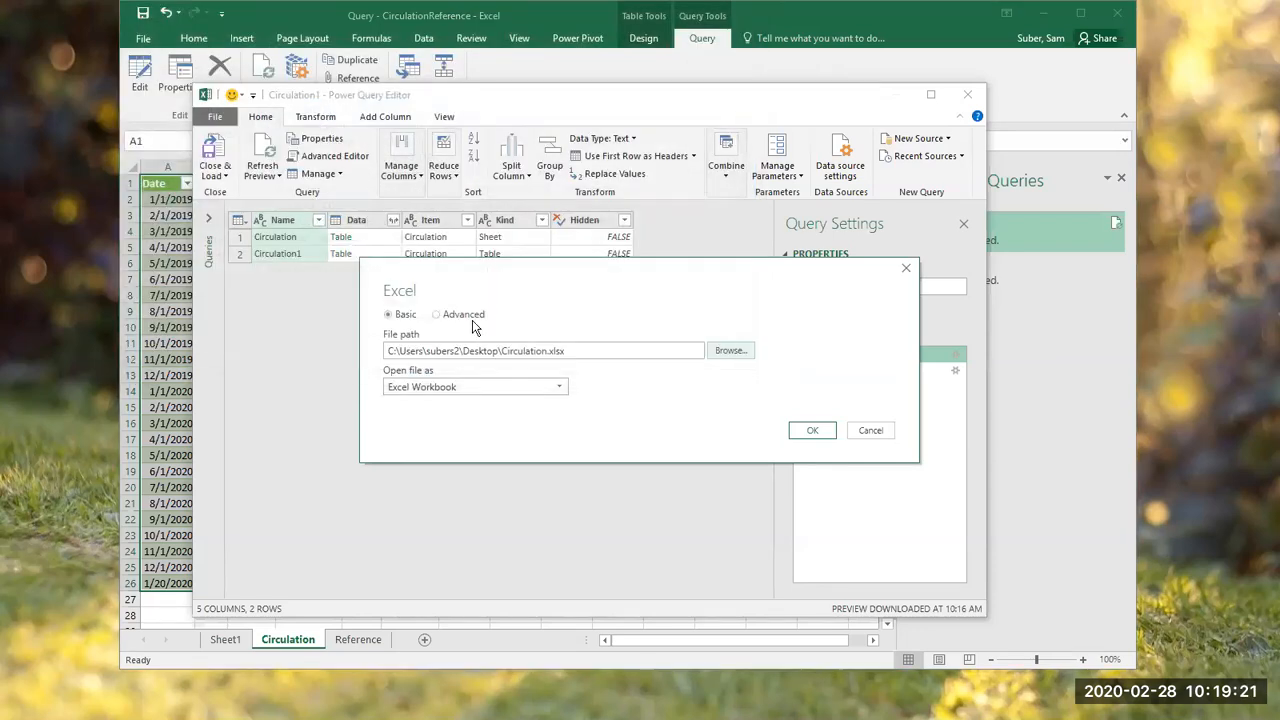
pyautogui.click(813, 435)
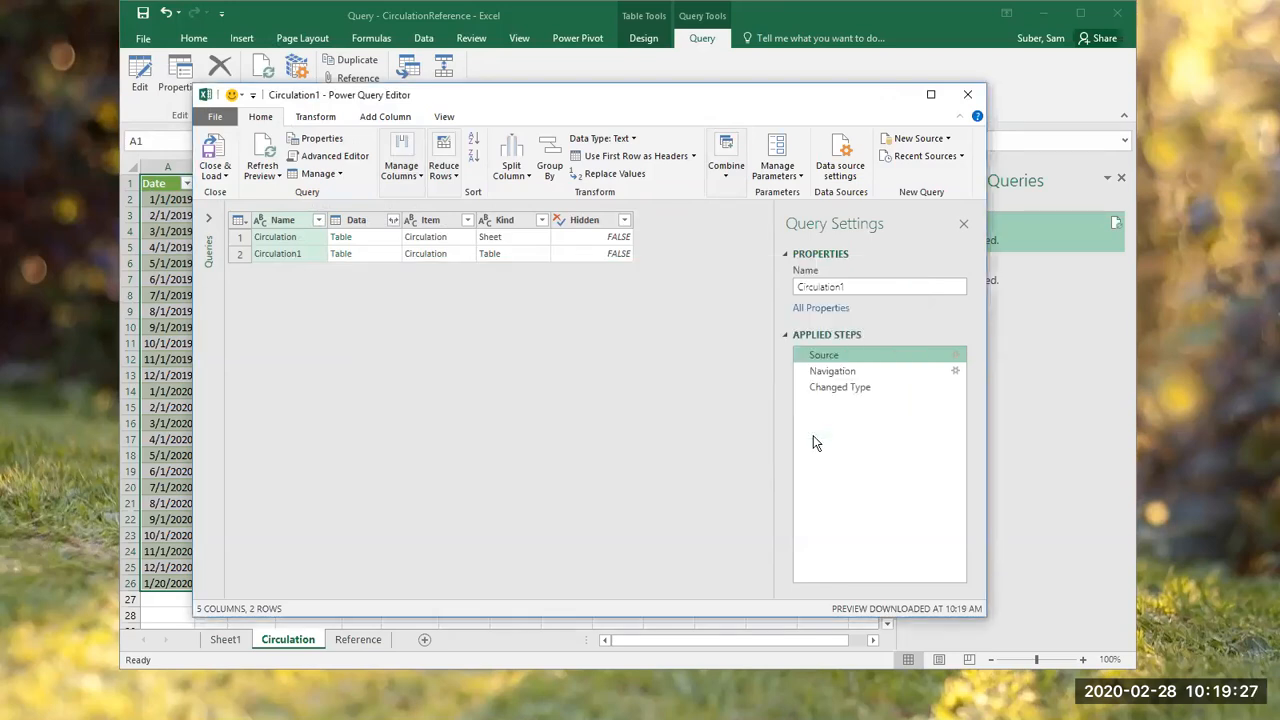
pyautogui.click(217, 155)
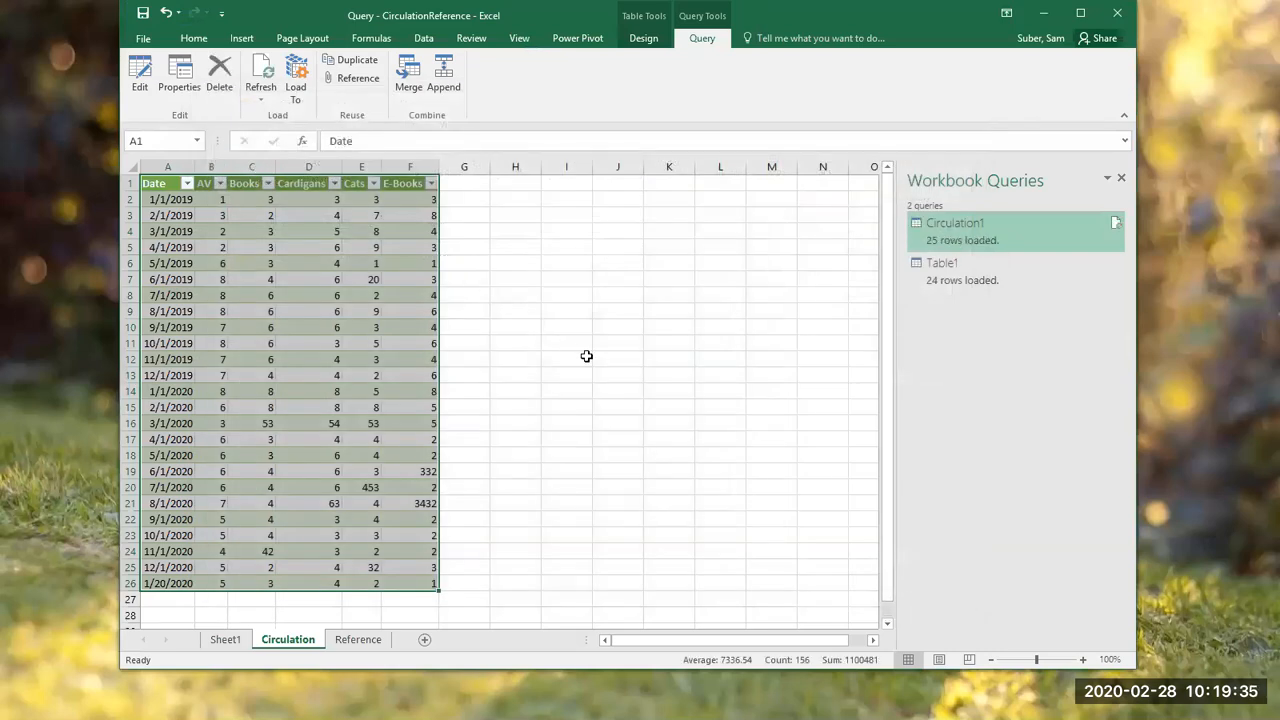
# Step: Compare the loaded query tables on the Circulation and Reference sheets
pyautogui.click(200, 366)
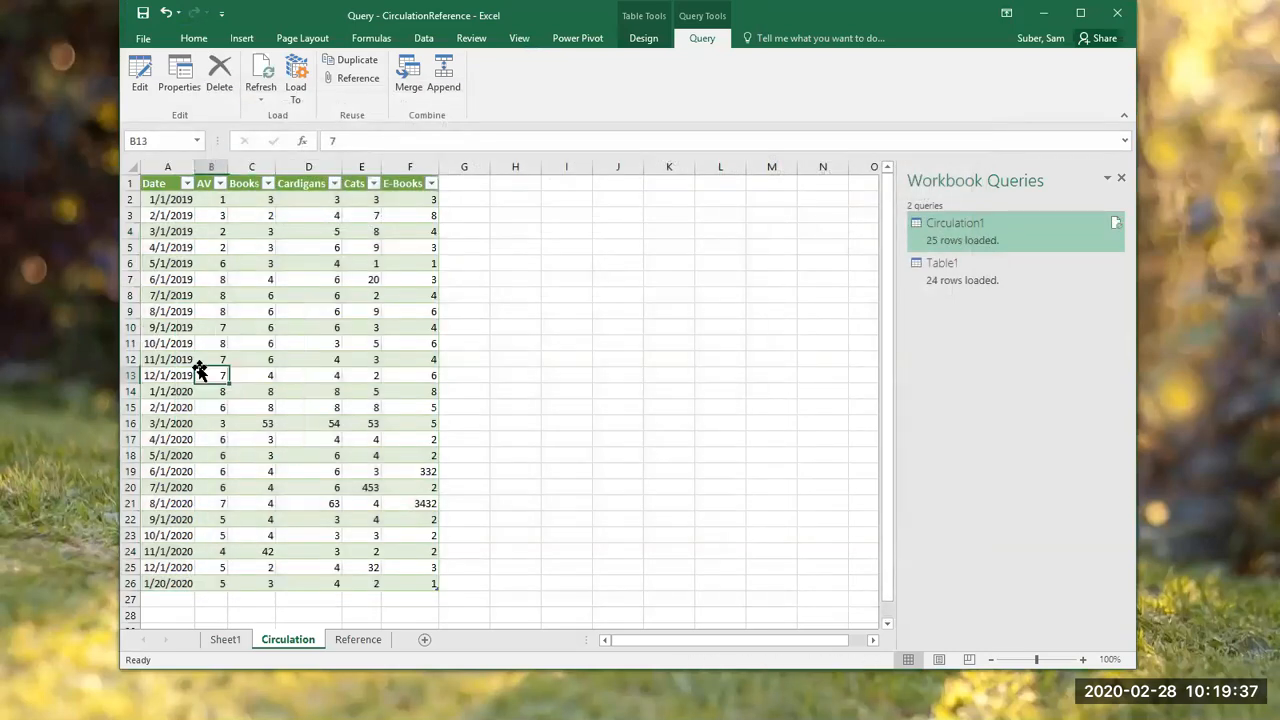
pyautogui.click(455, 490)
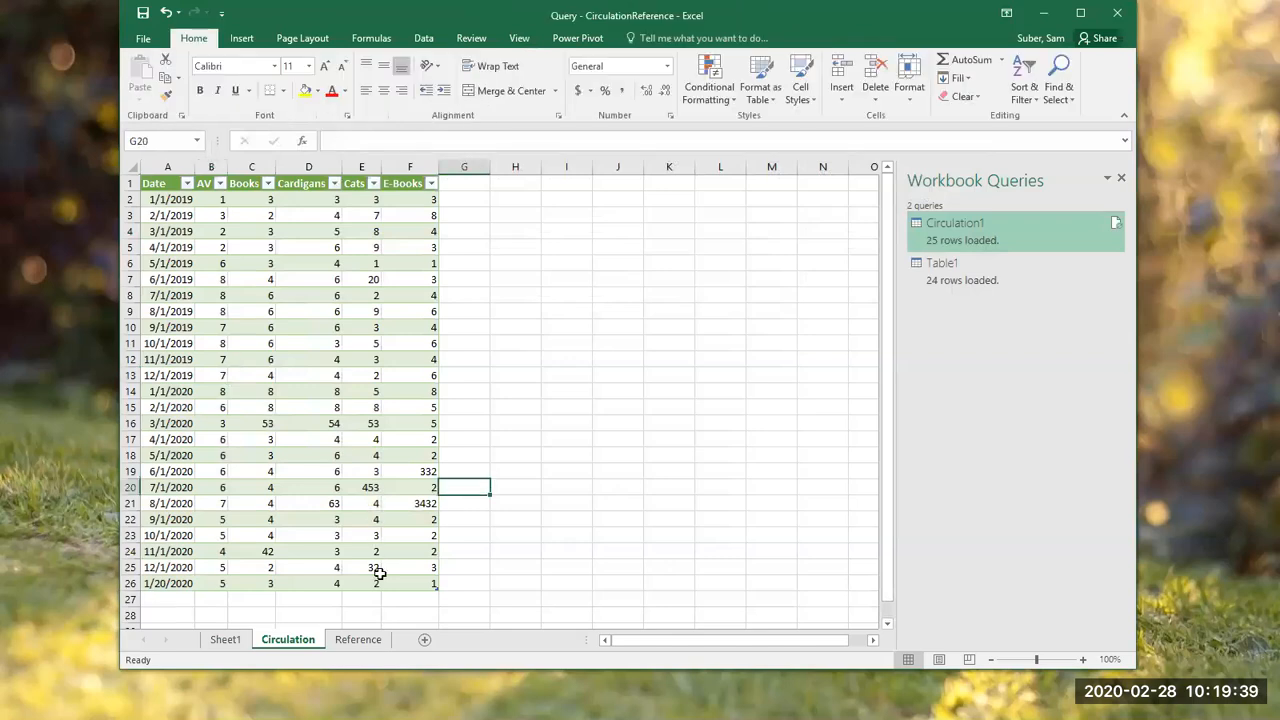
pyautogui.click(516, 581)
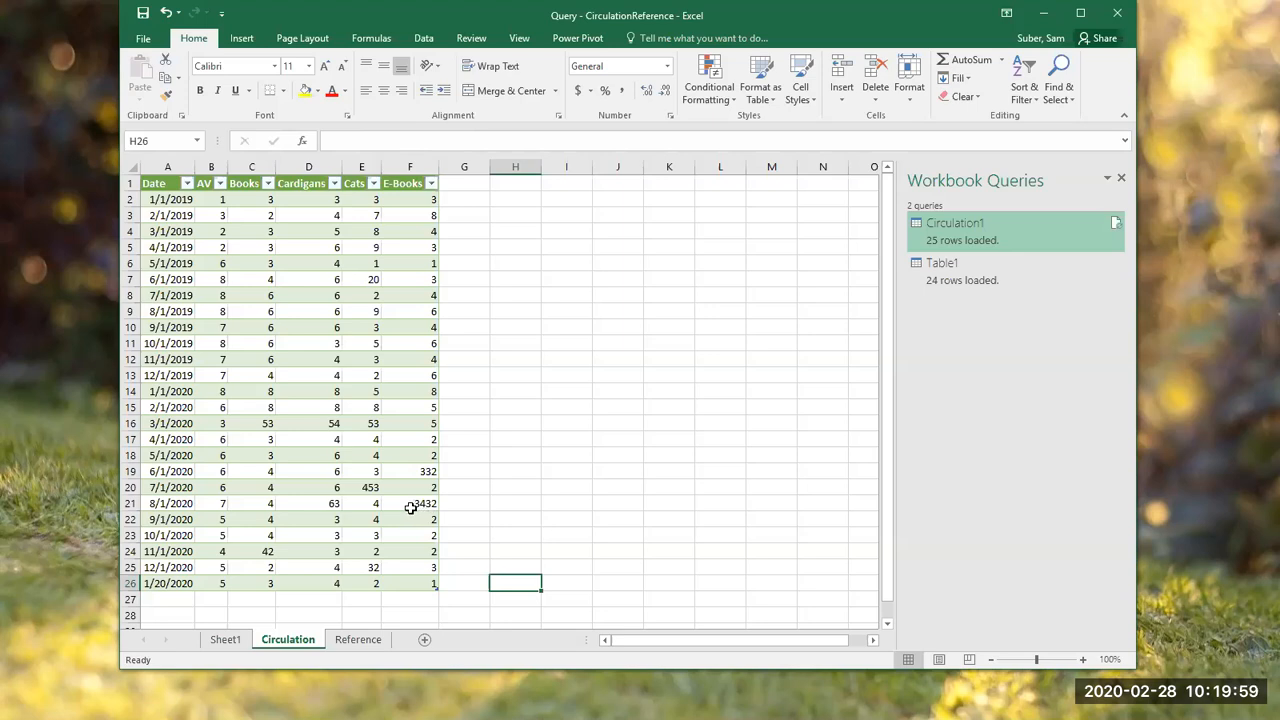
pyautogui.click(340, 640)
pyautogui.click(287, 640)
pyautogui.click(358, 641)
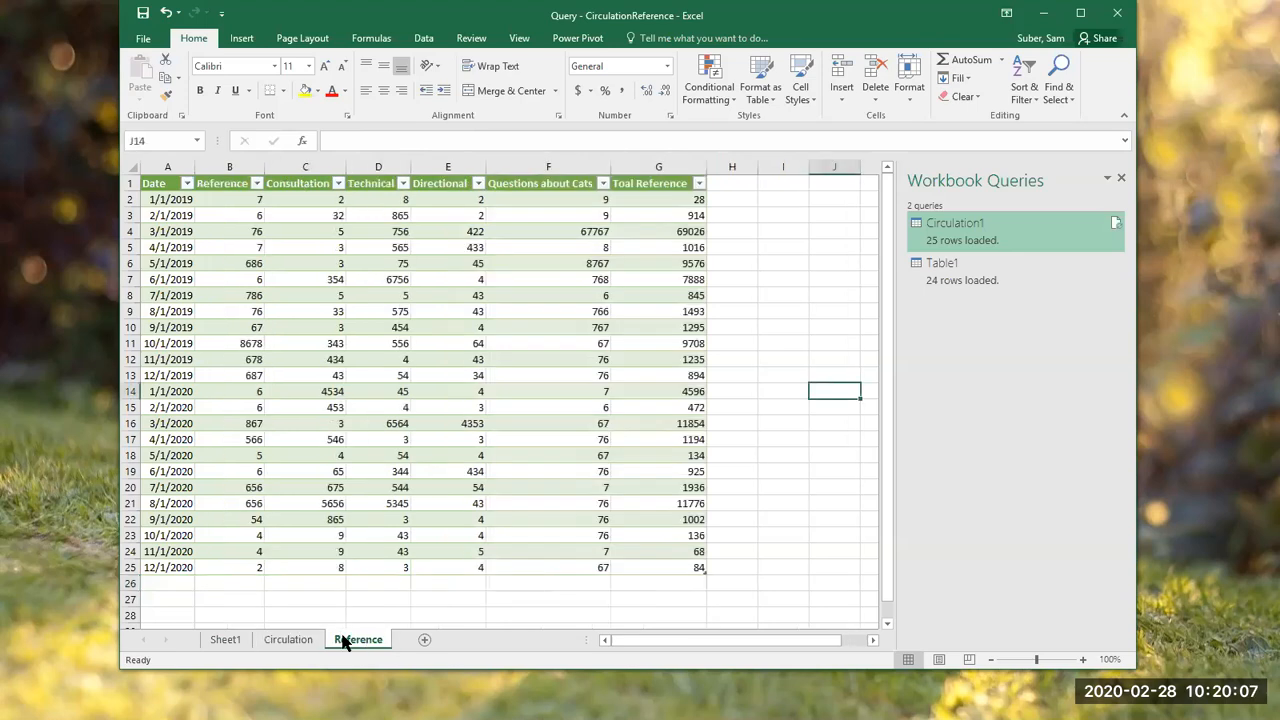
pyautogui.click(313, 643)
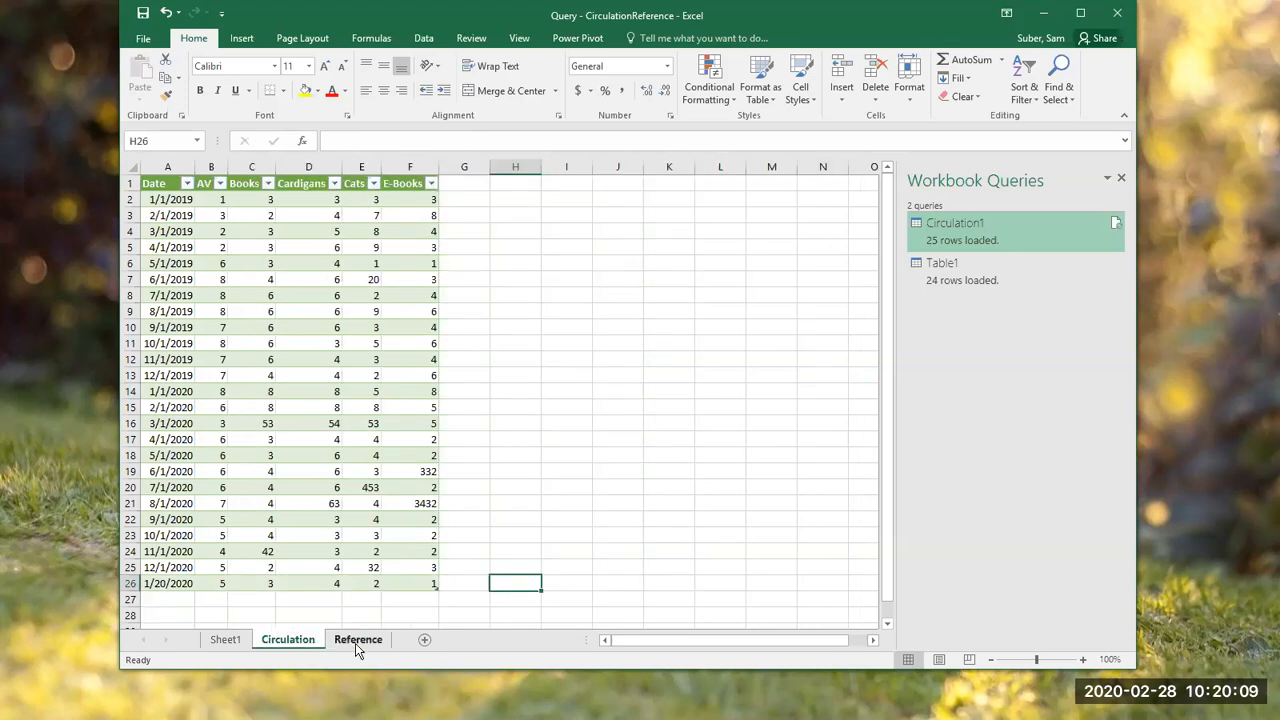
pyautogui.click(357, 643)
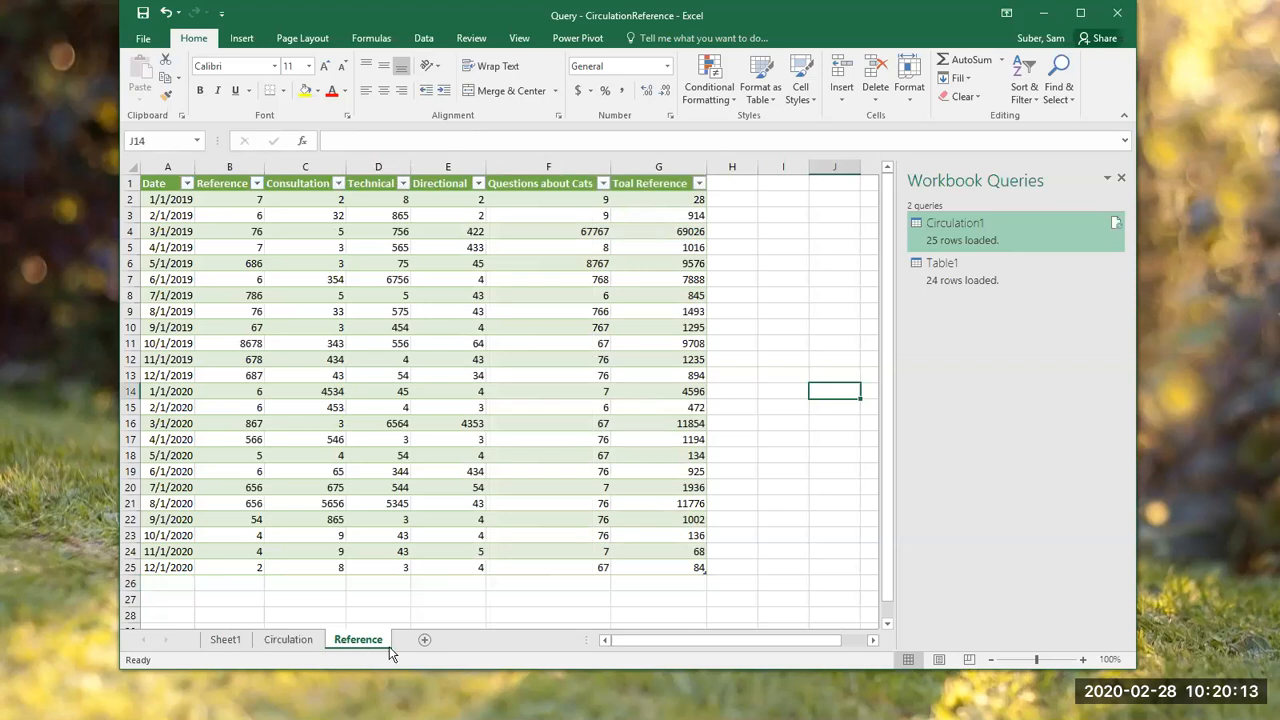
pyautogui.click(299, 645)
pyautogui.click(357, 640)
# Step: Close the CirculationReference query workbook without saving, and open the Query - Circulation workbook from the Demo folder in Webinar 2
pyautogui.click(1116, 18)
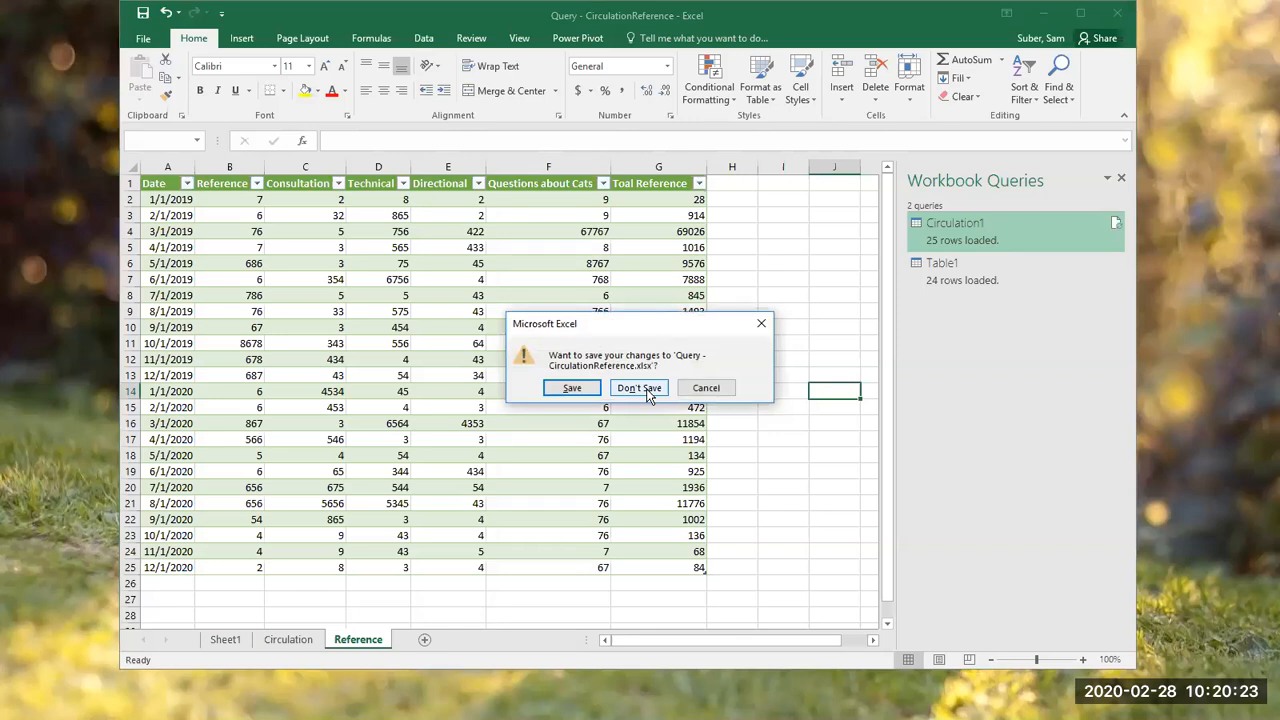
pyautogui.click(647, 390)
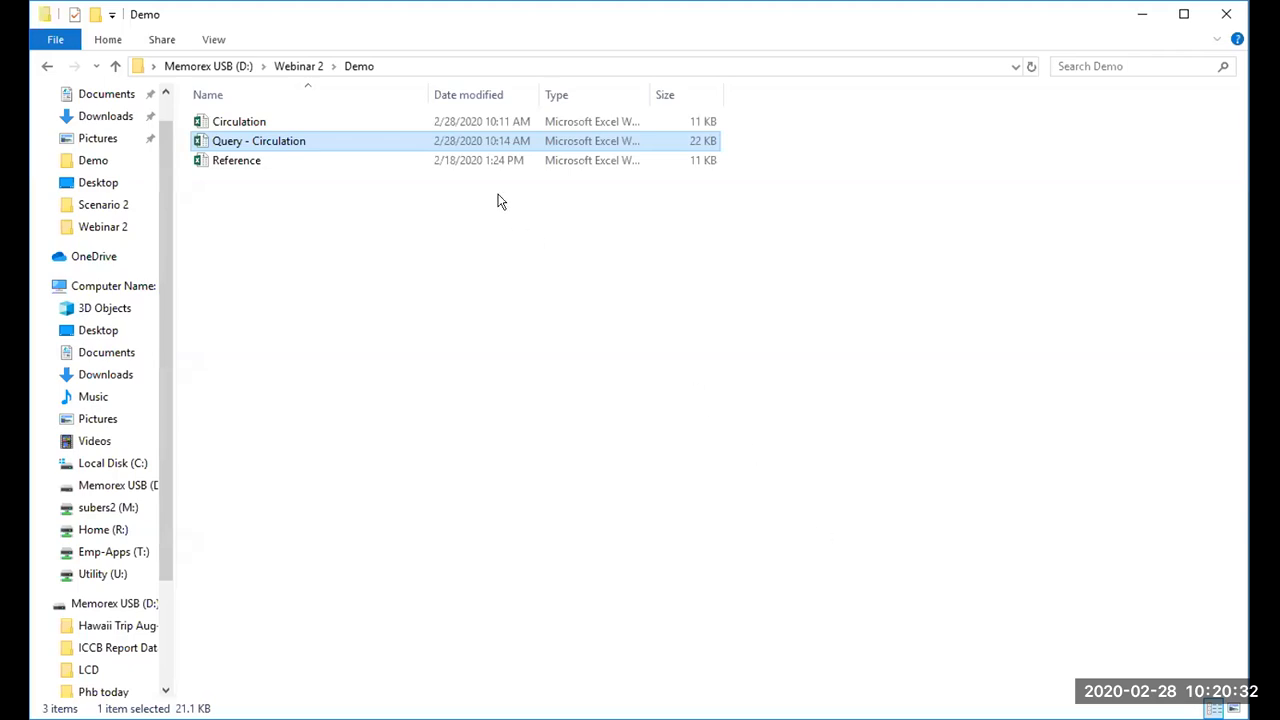
pyautogui.click(498, 194)
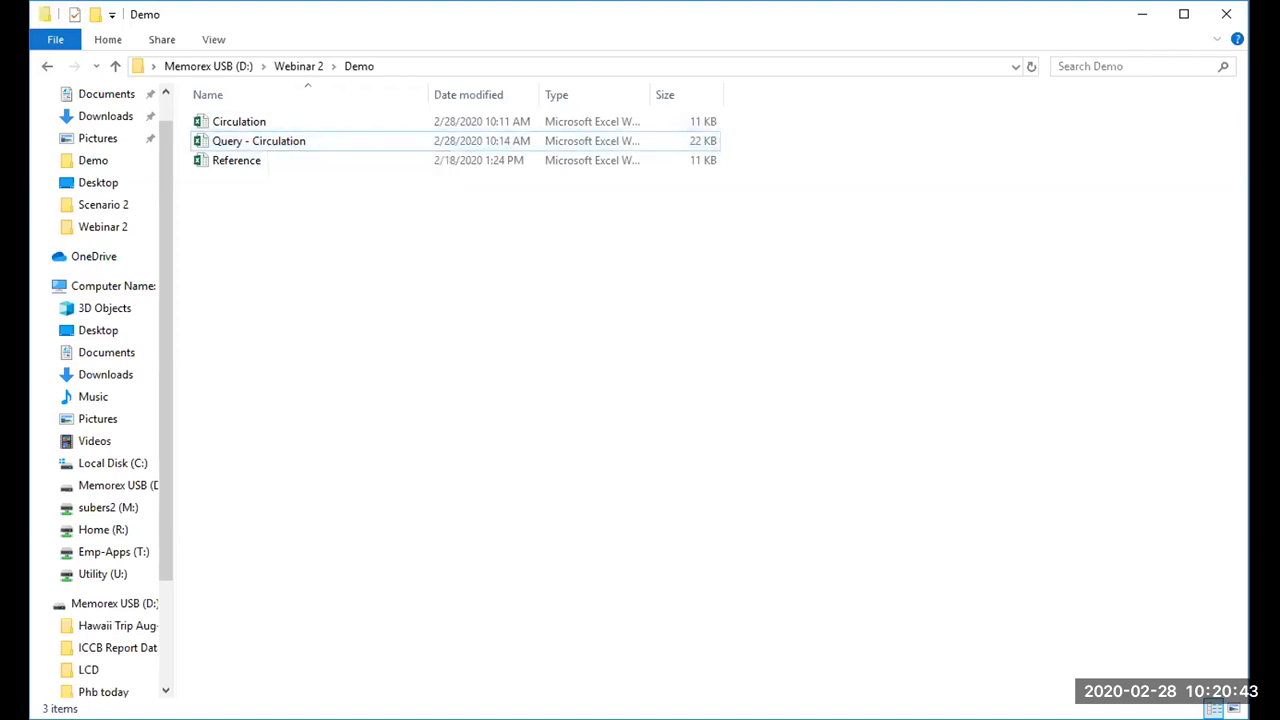
pyautogui.doubleClick(371, 142)
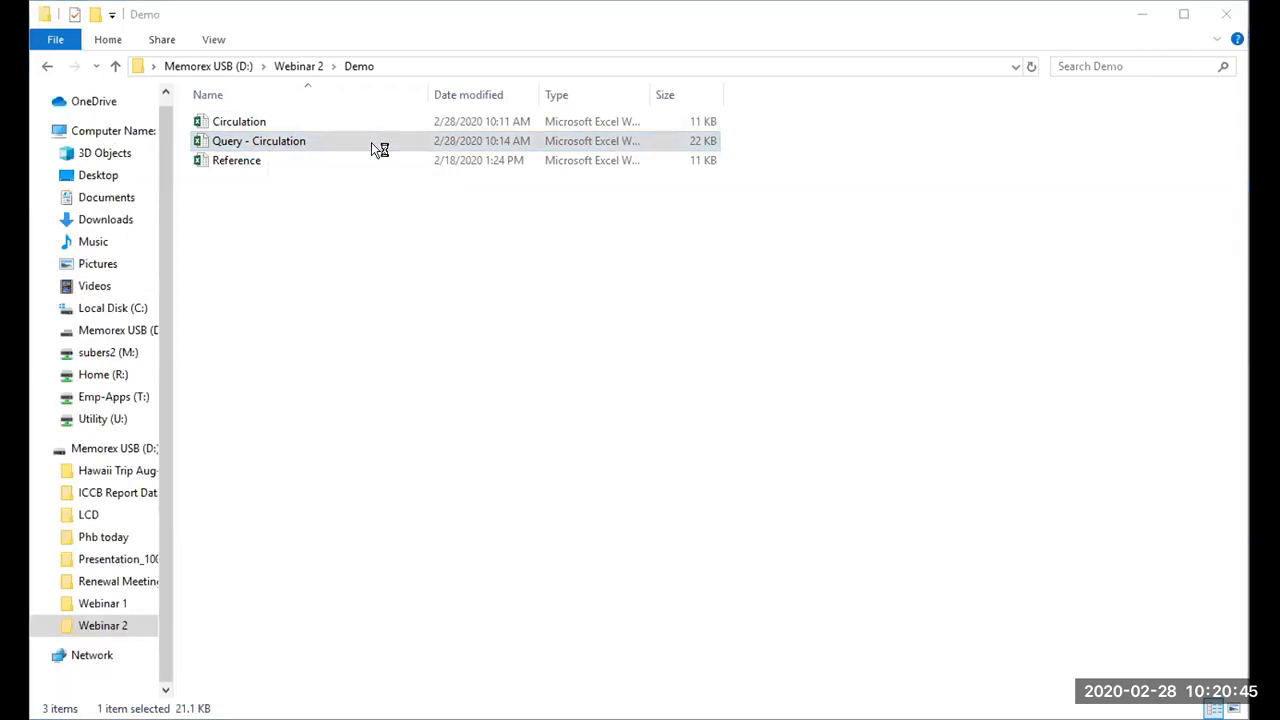
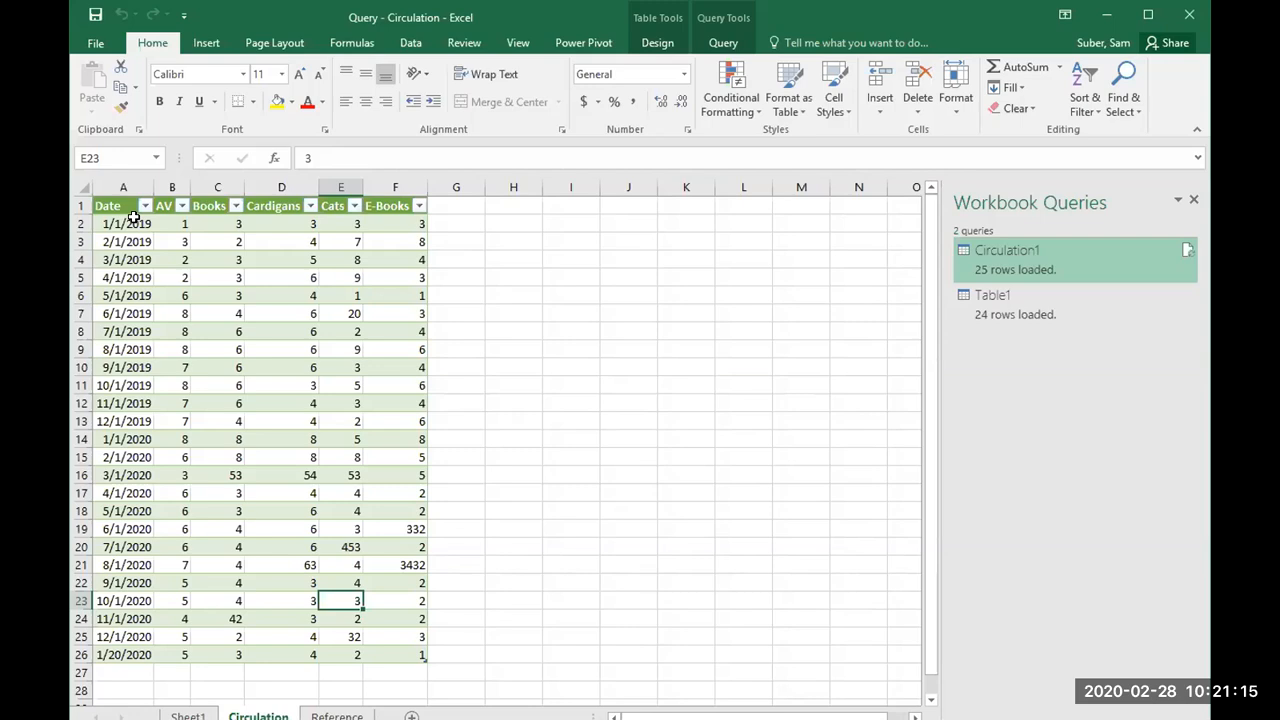
# Step: Compare the loaded tables on the Circulation and Reference sheets of the Query - Circulation workbook
pyautogui.click(132, 220)
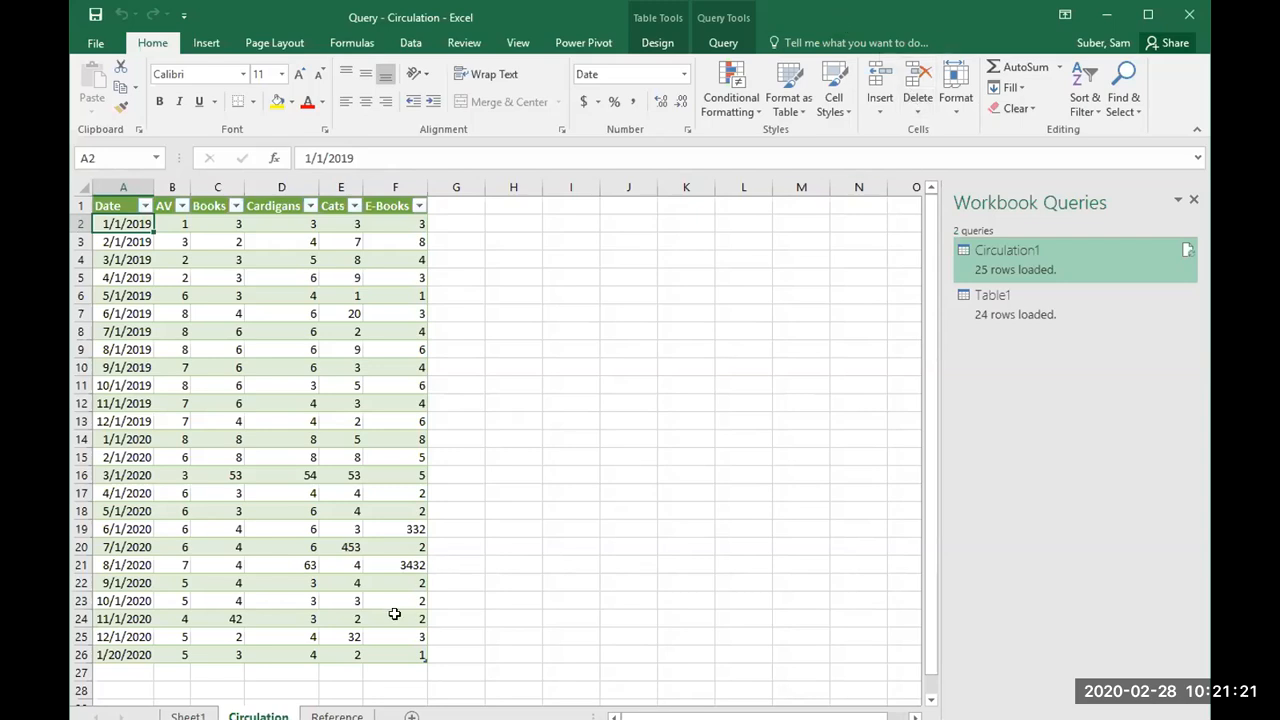
pyautogui.scroll(-2, 380, 617)
pyautogui.scroll(2, 300, 590)
pyautogui.click(337, 716)
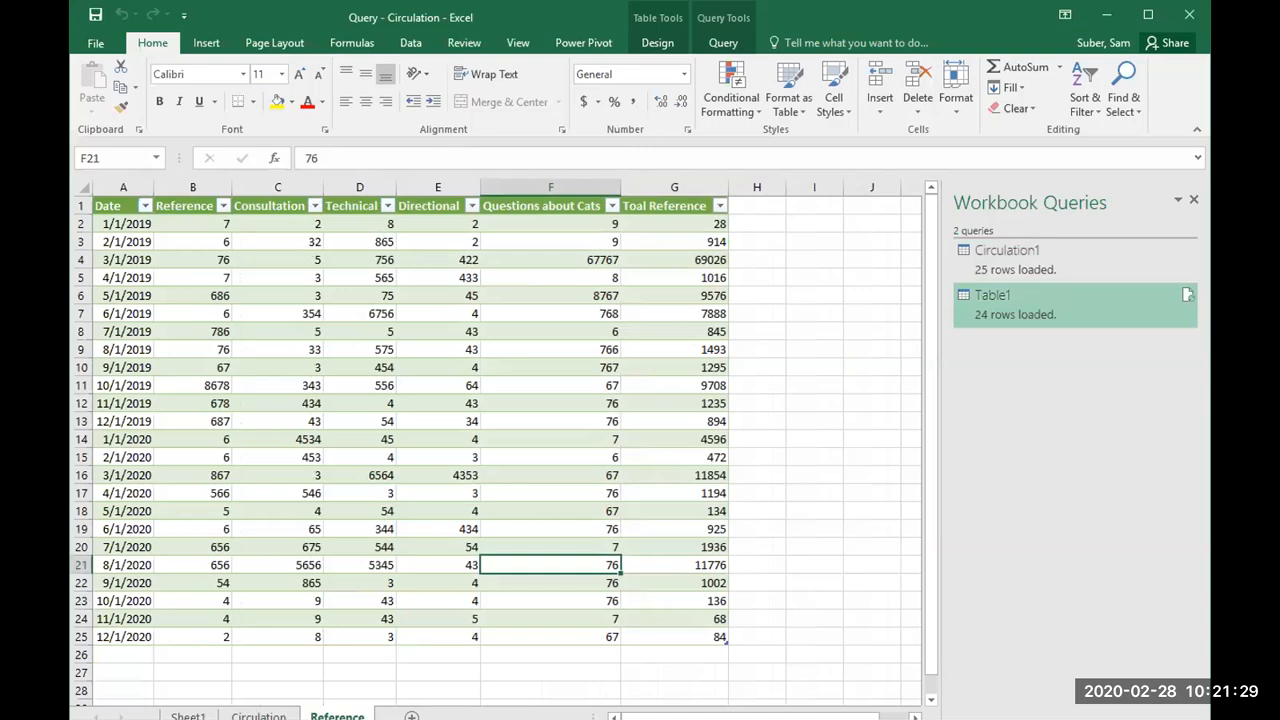
pyautogui.click(258, 716)
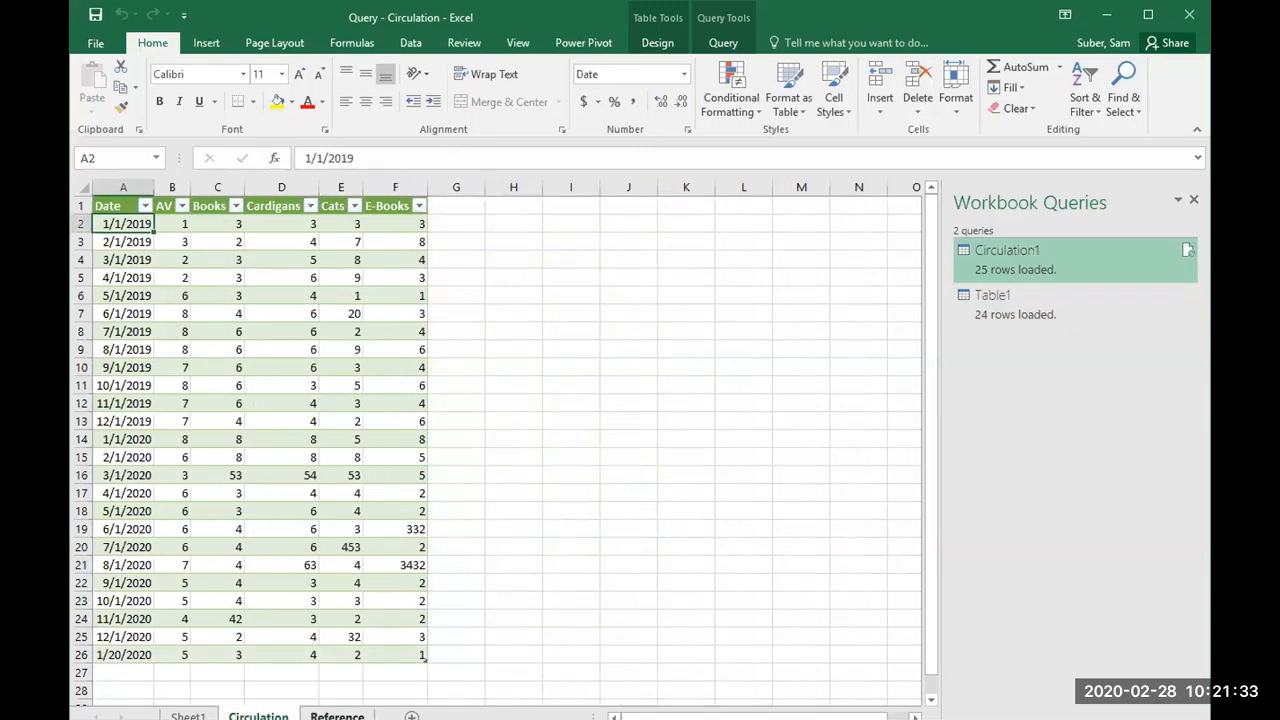
pyautogui.click(337, 716)
pyautogui.click(258, 716)
# Step: Add the Circulation sheet's query table to the workbook's Data Model with Power Pivot
pyautogui.click(341, 386)
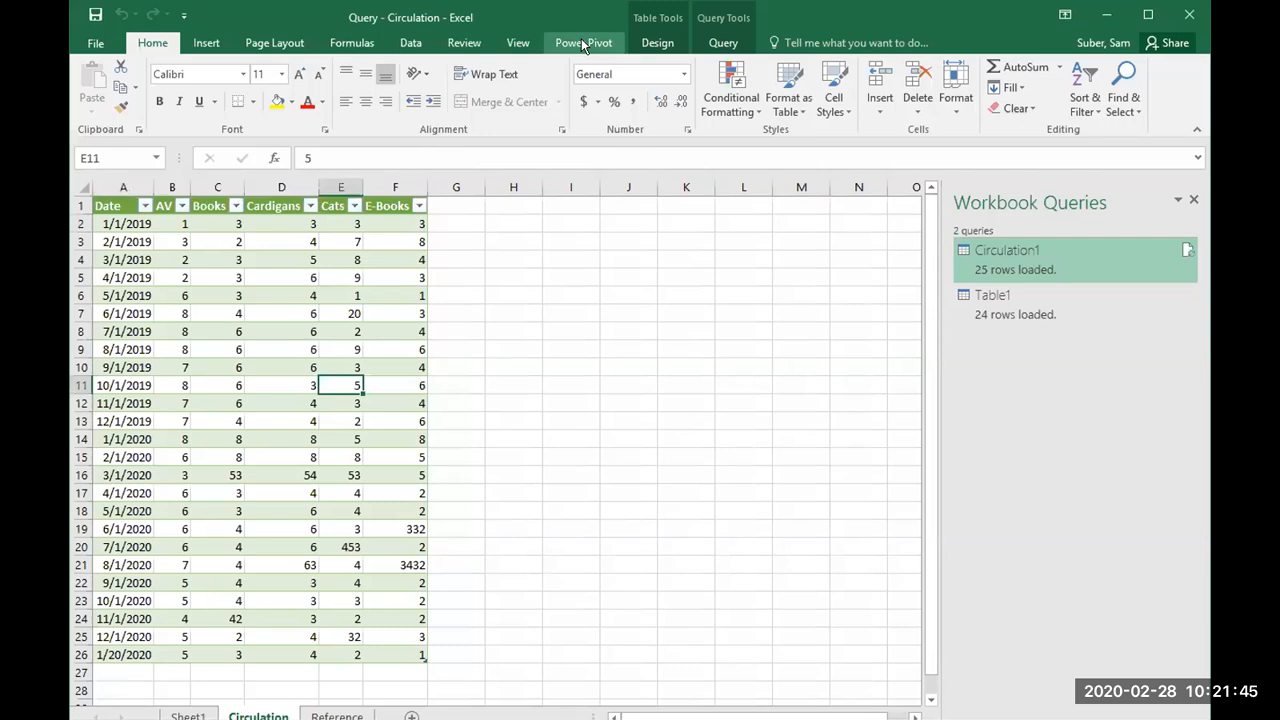
pyautogui.click(582, 44)
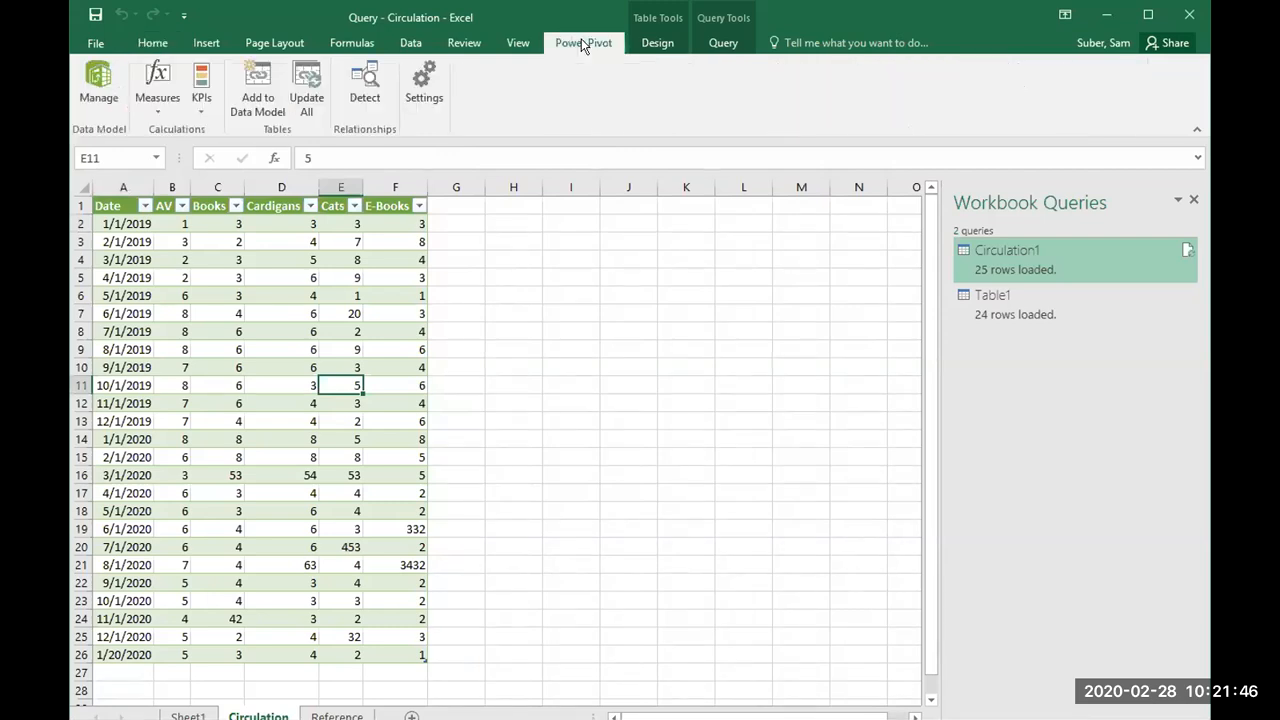
pyautogui.click(261, 384)
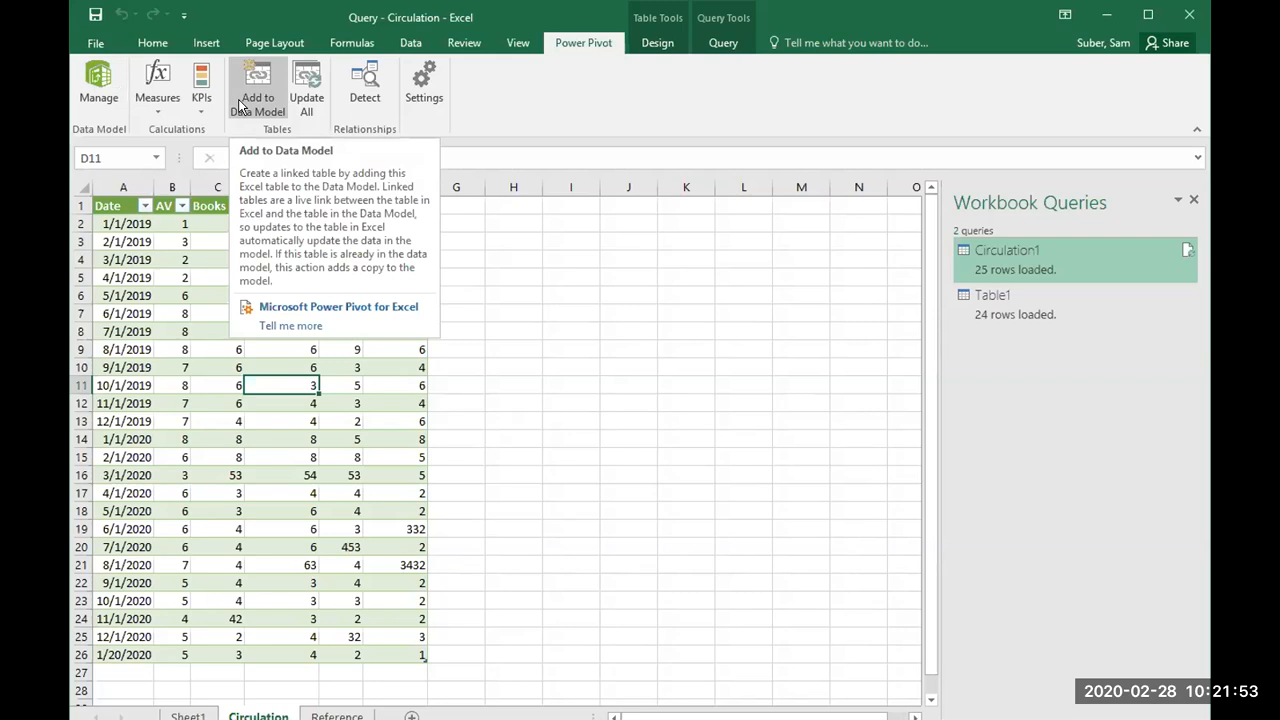
pyautogui.click(295, 512)
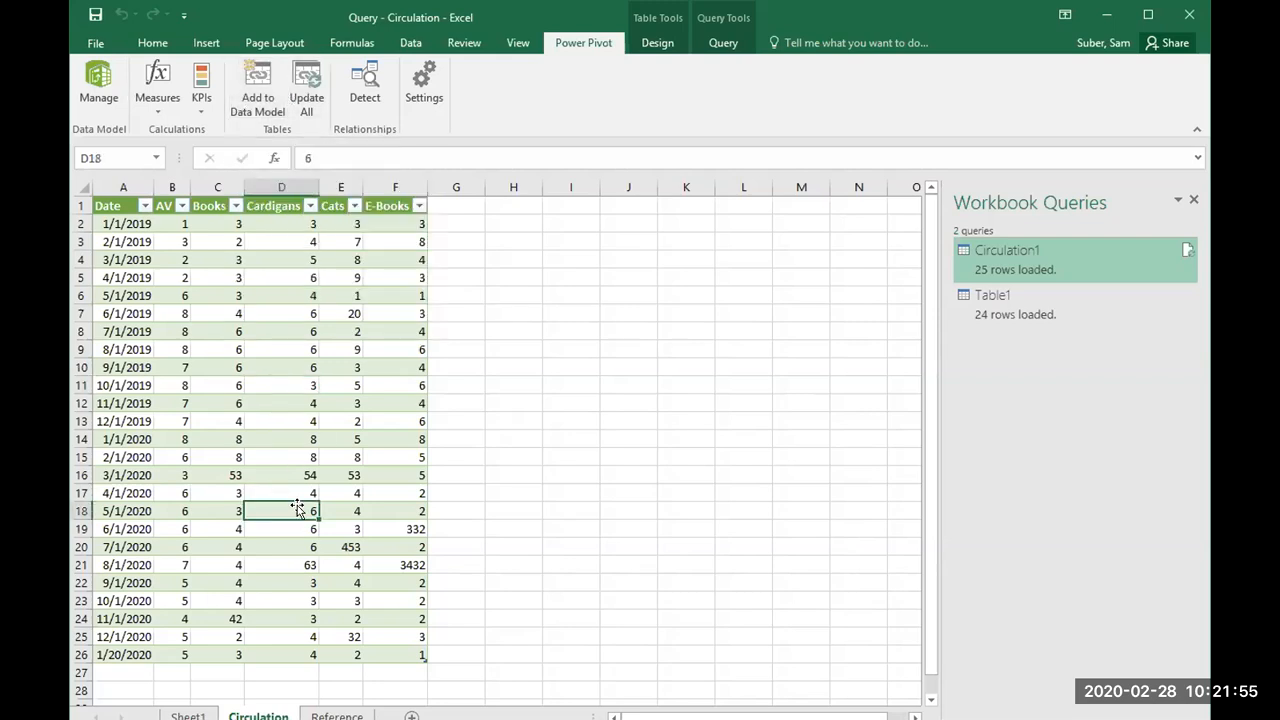
pyautogui.click(257, 100)
pyautogui.click(256, 90)
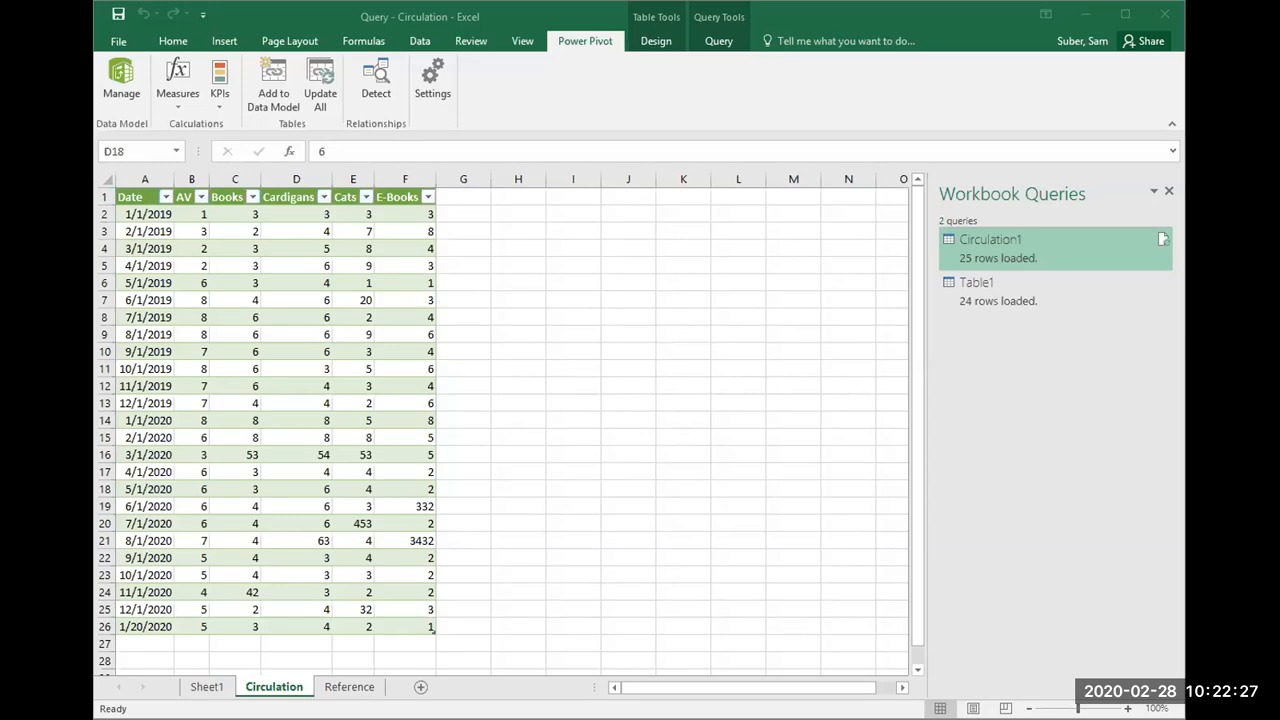
# Step: Check the linked Circulation1 table in the Power Pivot window and return to the Query - Circulation workbook
pyautogui.hotkey('alt', 'Tab')
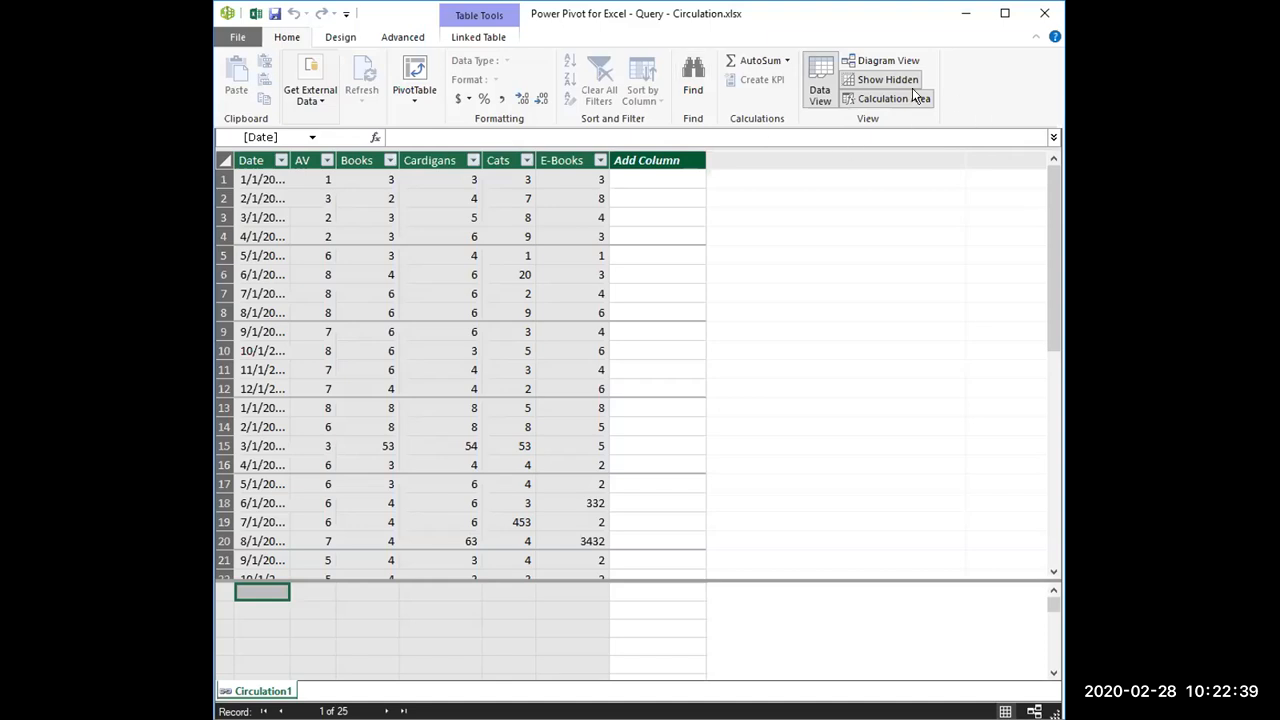
pyautogui.hotkey('alt', 'Tab')
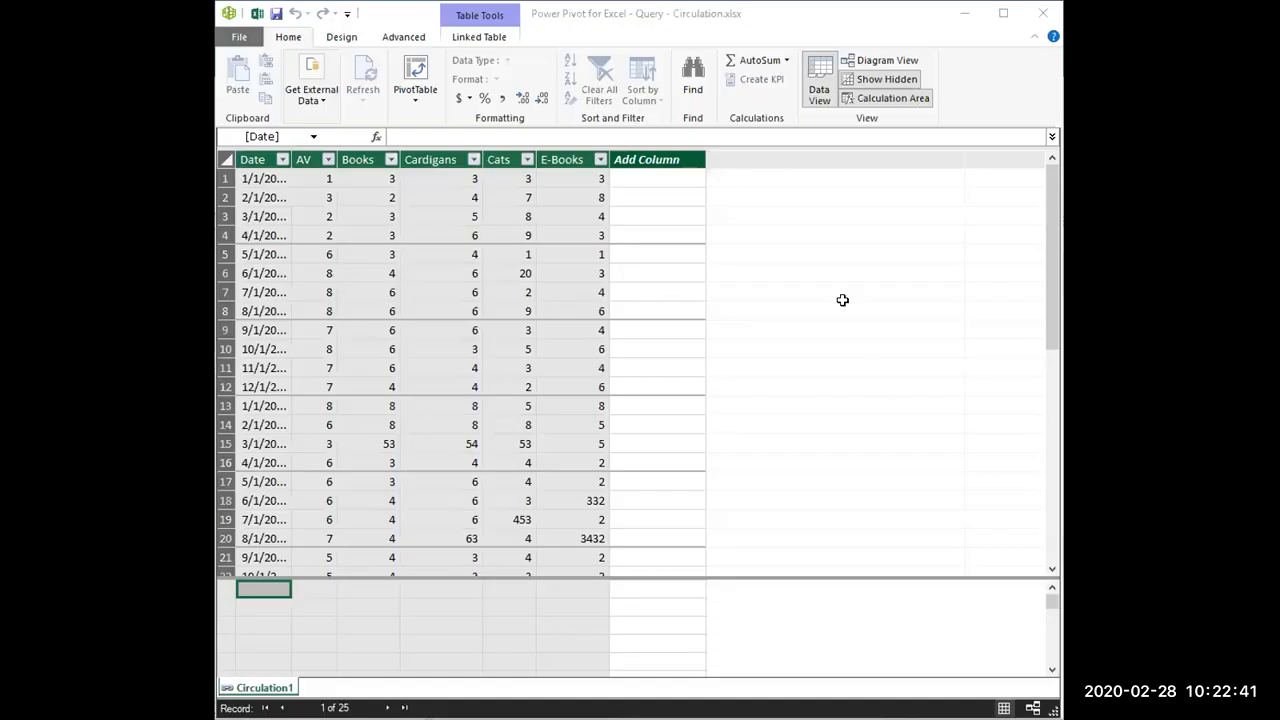
pyautogui.hotkey('alt', 'Tab')
pyautogui.hotkey('alt', 'Tab')
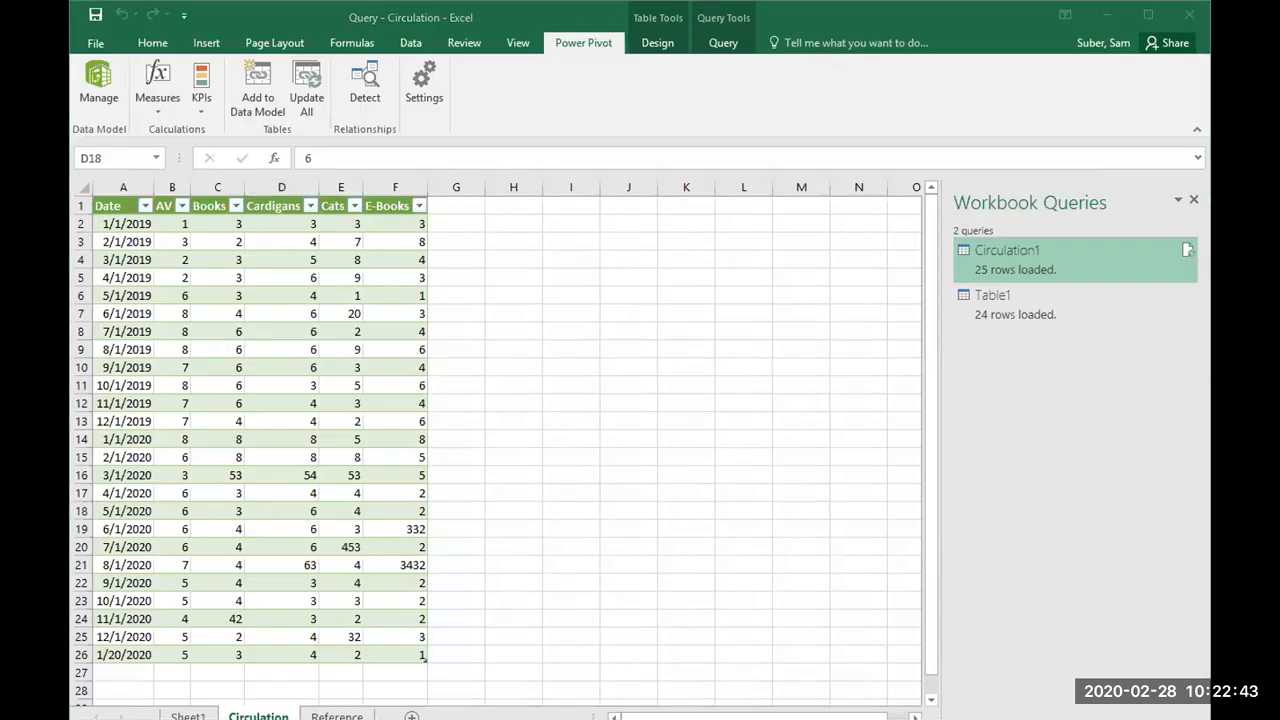
pyautogui.hotkey('alt', 'Tab')
pyautogui.hotkey('alt', 'Tab')
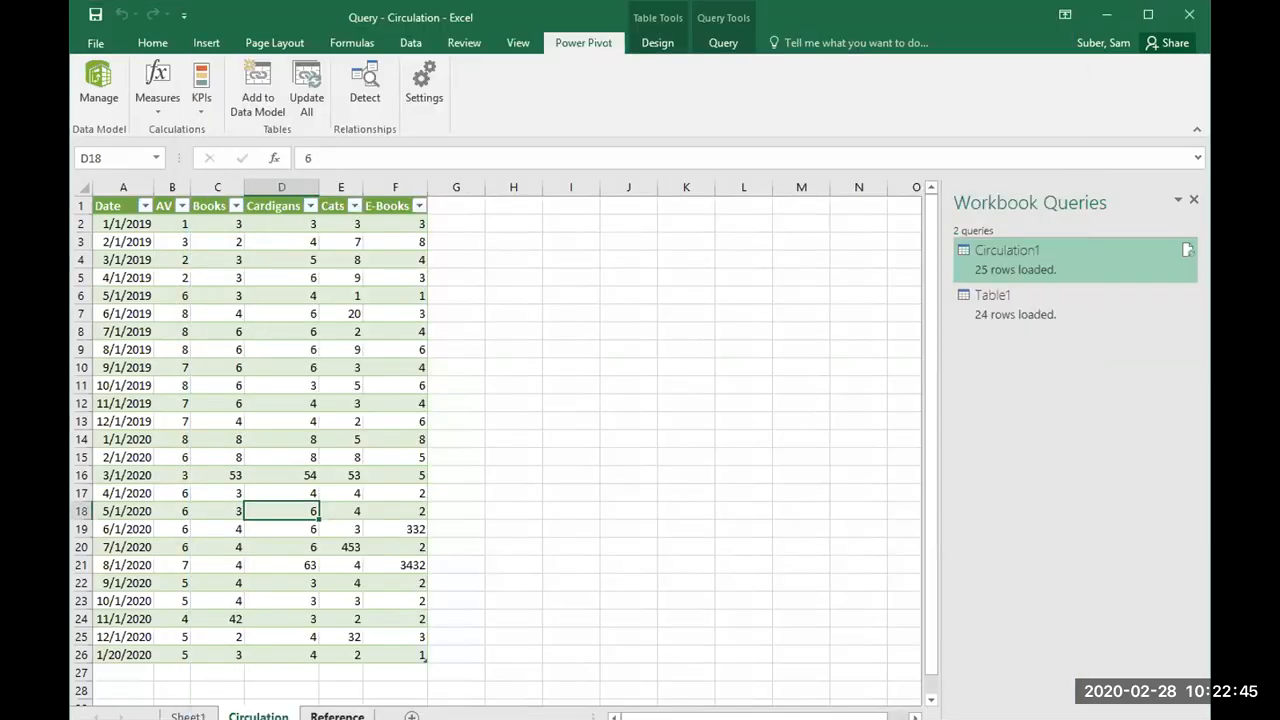
# Step: Add the Reference sheet's query table to the Data Model
pyautogui.click(337, 716)
pyautogui.click(385, 417)
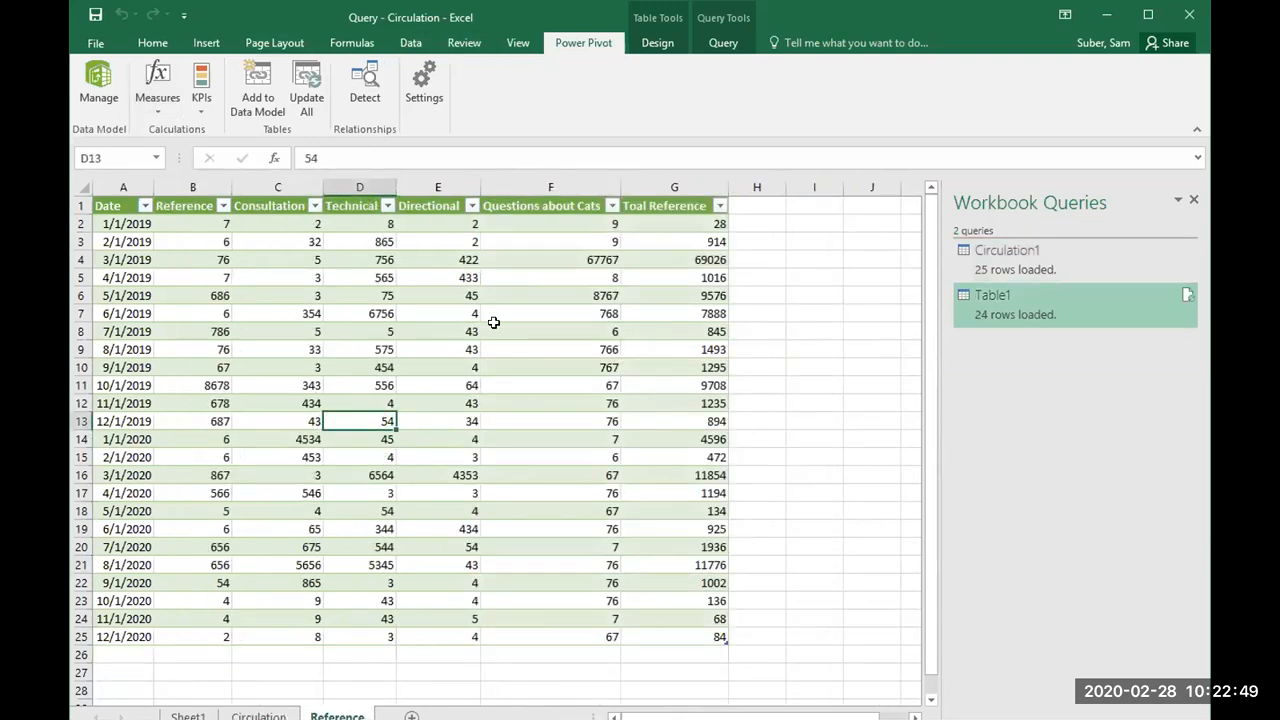
pyautogui.click(268, 100)
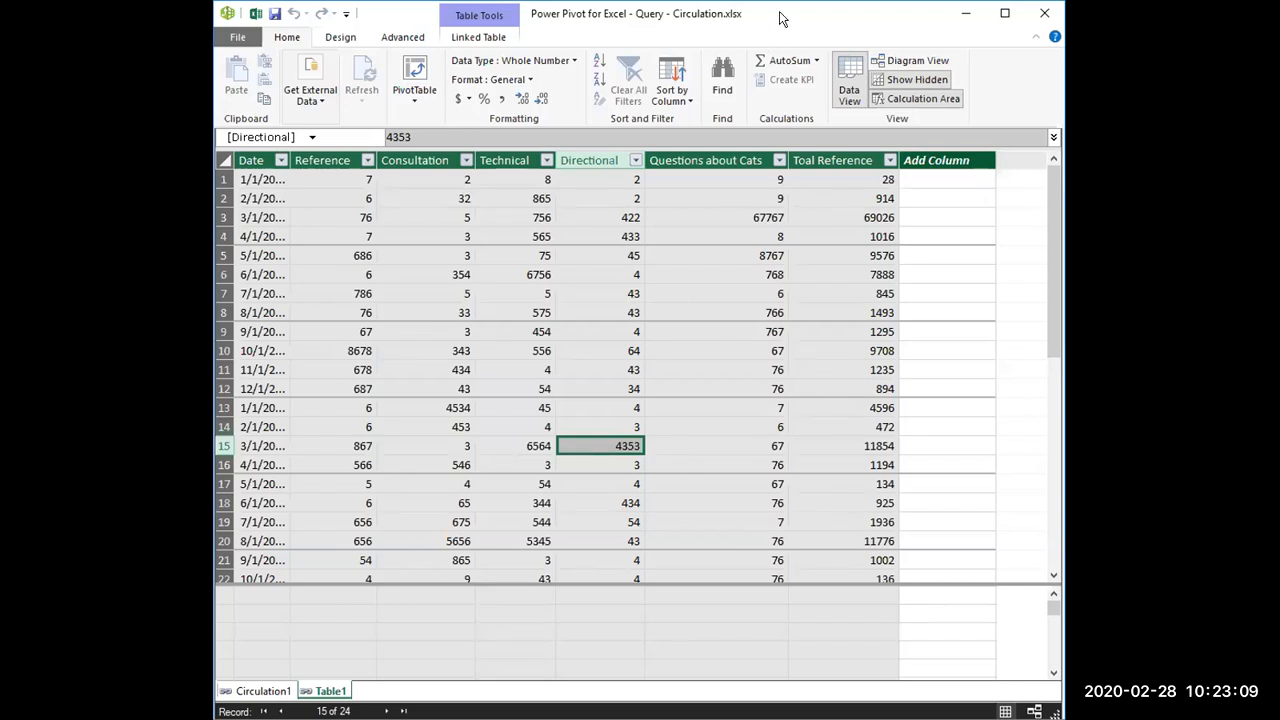
# Step: Examine the Circulation1 and Table1 data in the Power Pivot window, and switch back to the Excel workbook
pyautogui.click(262, 690)
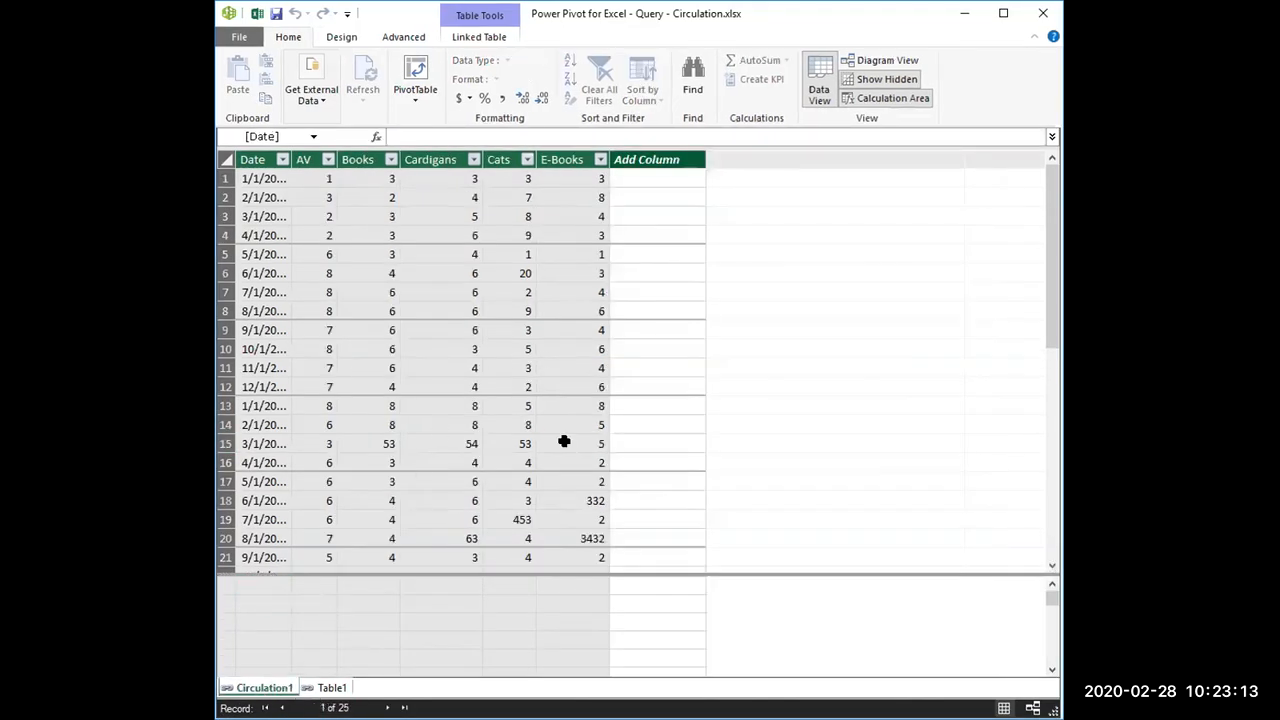
pyautogui.click(335, 688)
pyautogui.doubleClick(338, 688)
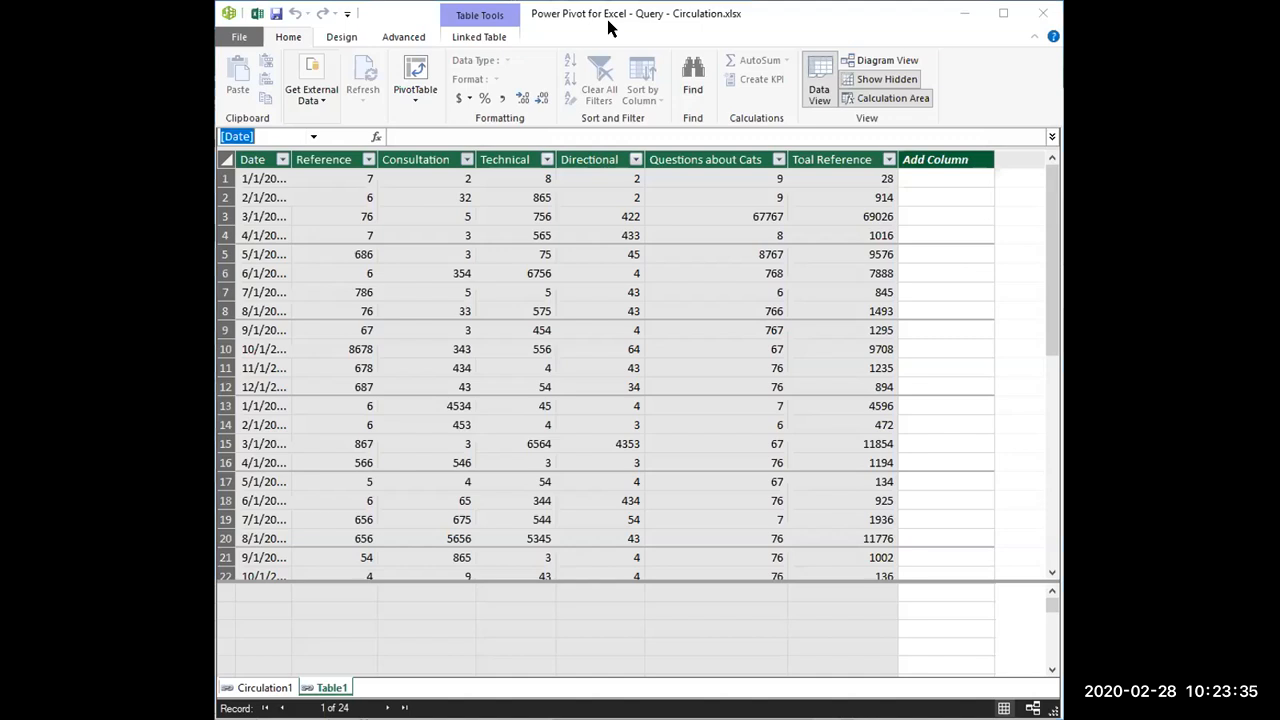
pyautogui.hotkey('alt', 'Tab')
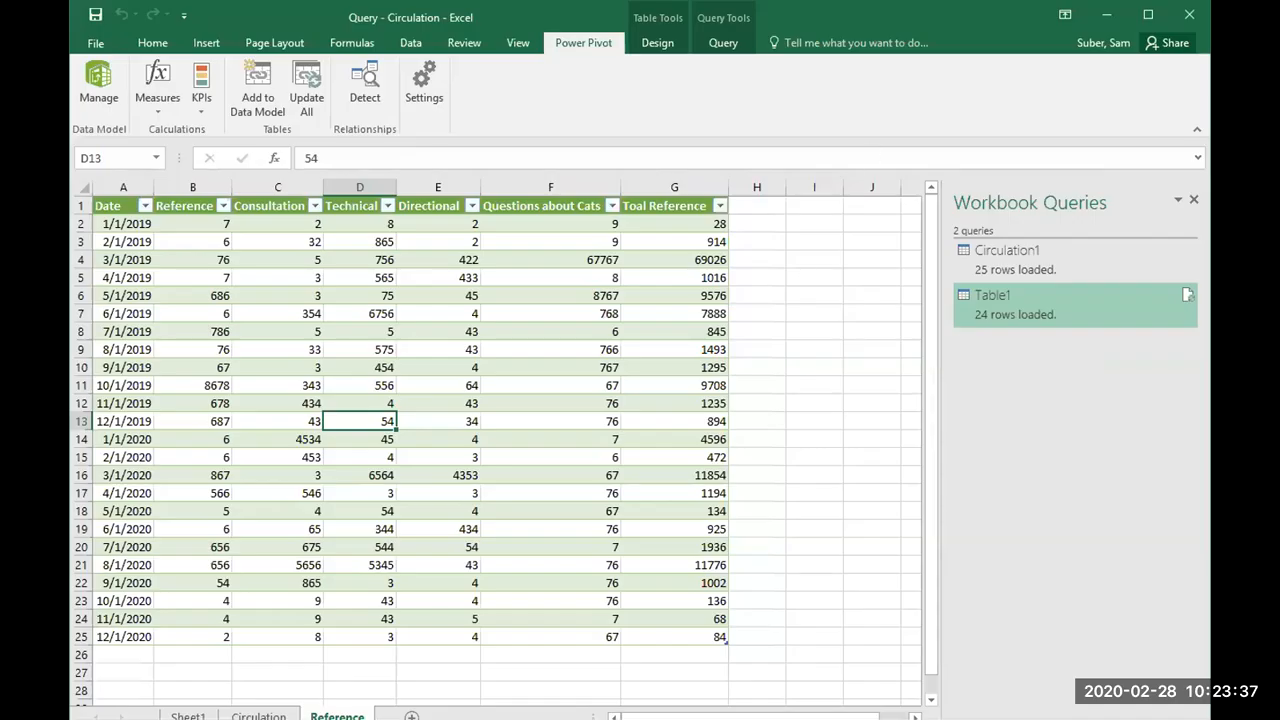
# Step: Look over the Reference and Circulation source tables once more in the workbook
pyautogui.click(731, 121)
pyautogui.scroll(-6, 834, 343)
pyautogui.scroll(6, 588, 445)
pyautogui.click(258, 716)
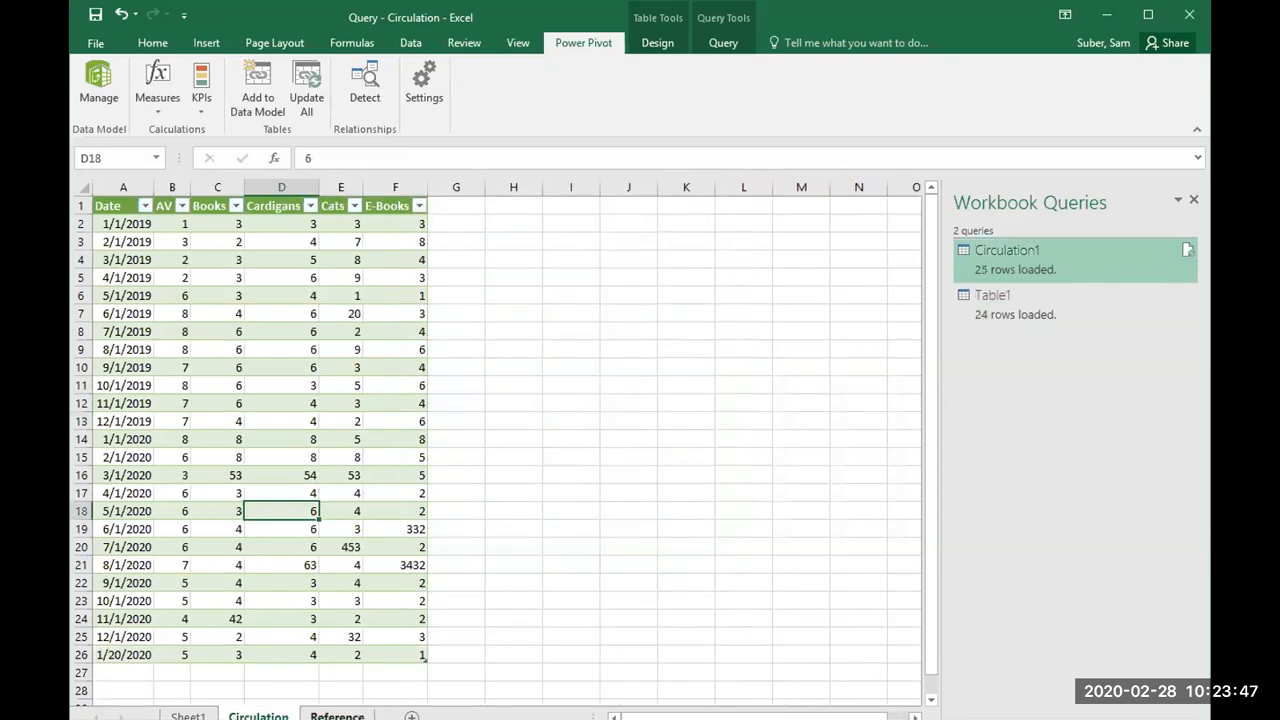
pyautogui.click(337, 716)
pyautogui.click(258, 716)
# Step: Rename the empty Sheet1 as Summary
pyautogui.click(188, 716)
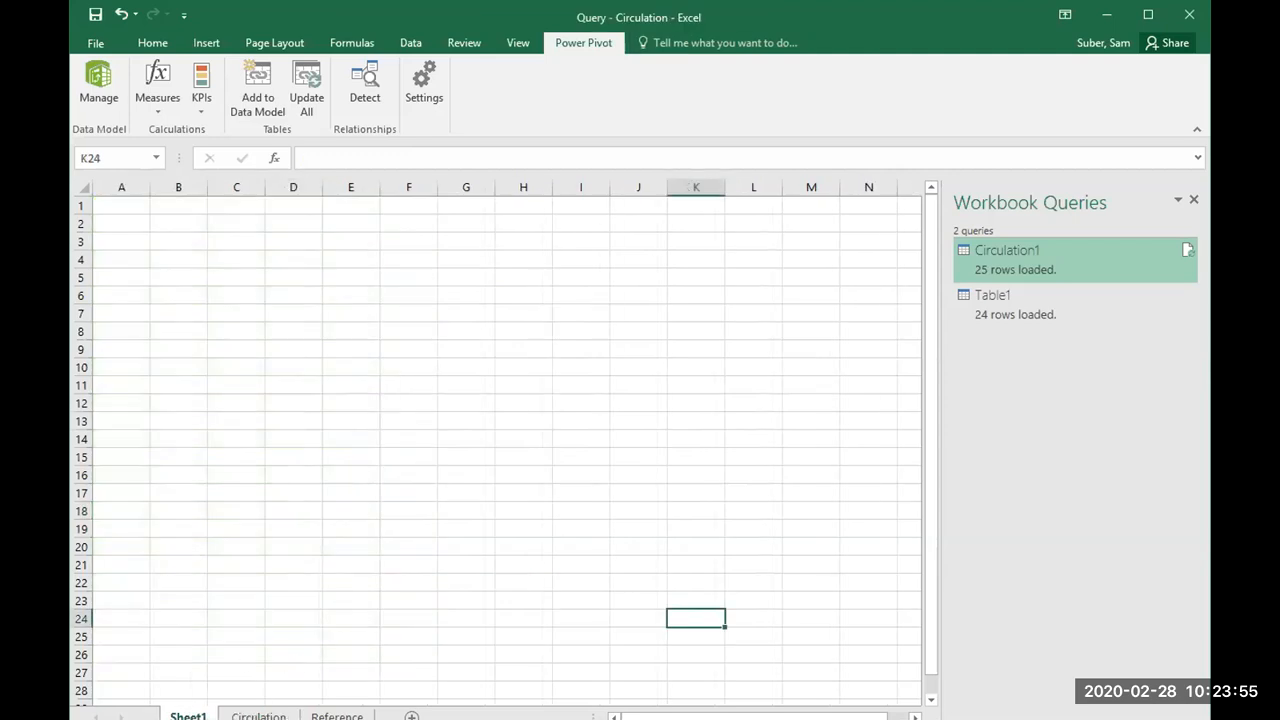
pyautogui.doubleClick(883, 14)
pyautogui.click(1225, 28)
pyautogui.scroll(-3, 376, 361)
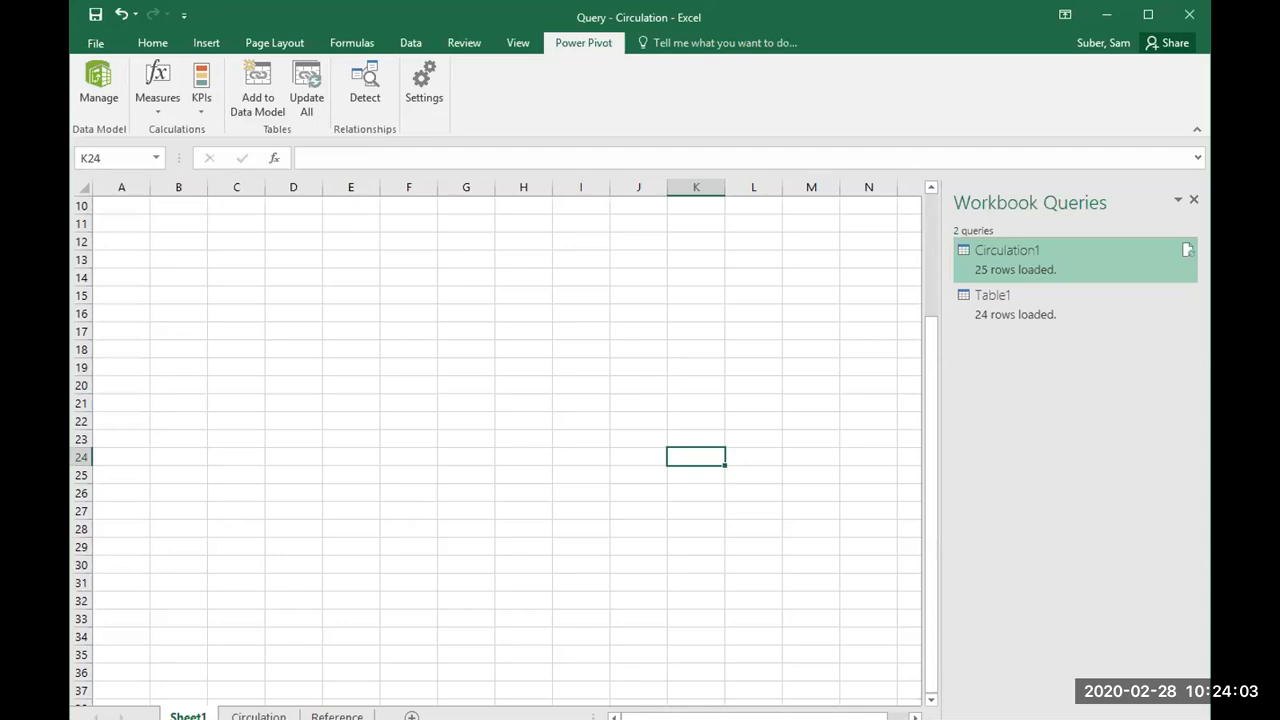
pyautogui.rightClick(188, 716)
pyautogui.click(277, 543)
pyautogui.write('Summary')
pyautogui.press('Return')
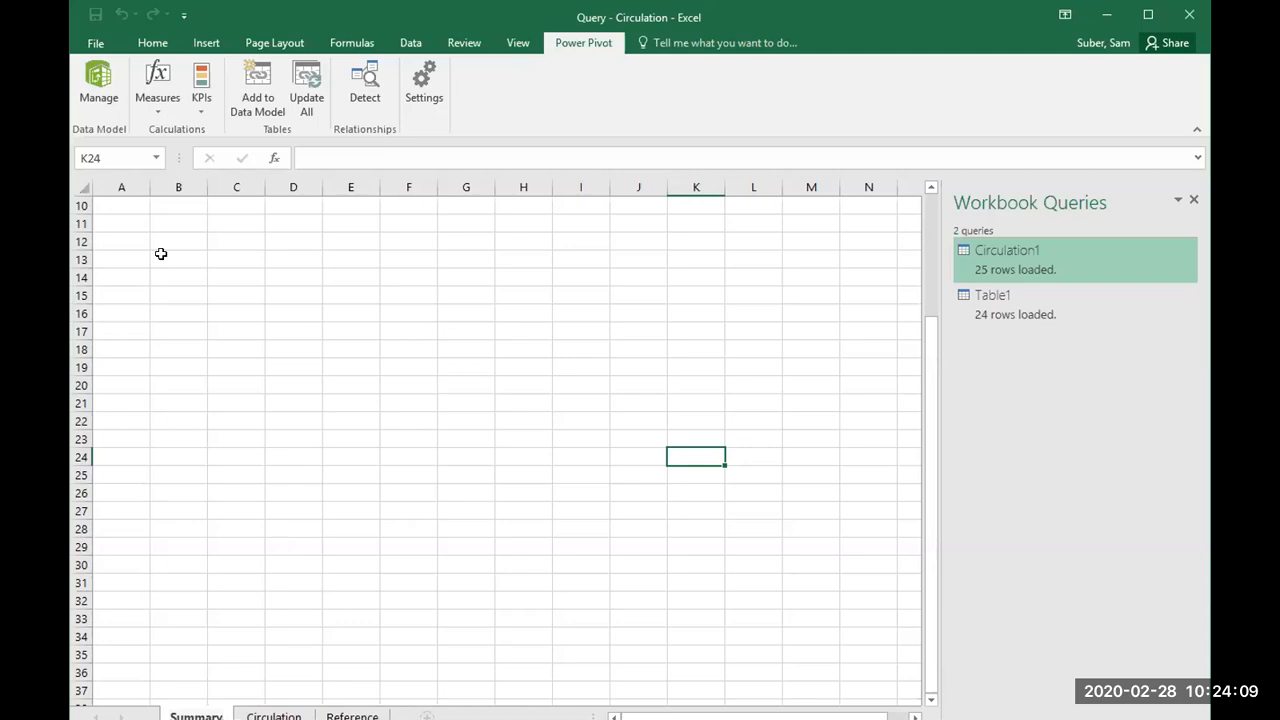
# Step: Insert a PivotTable at cell A1 of the Summary sheet, using this workbook's Data Model as its source
pyautogui.click(117, 206)
pyautogui.scroll(3, 180, 350)
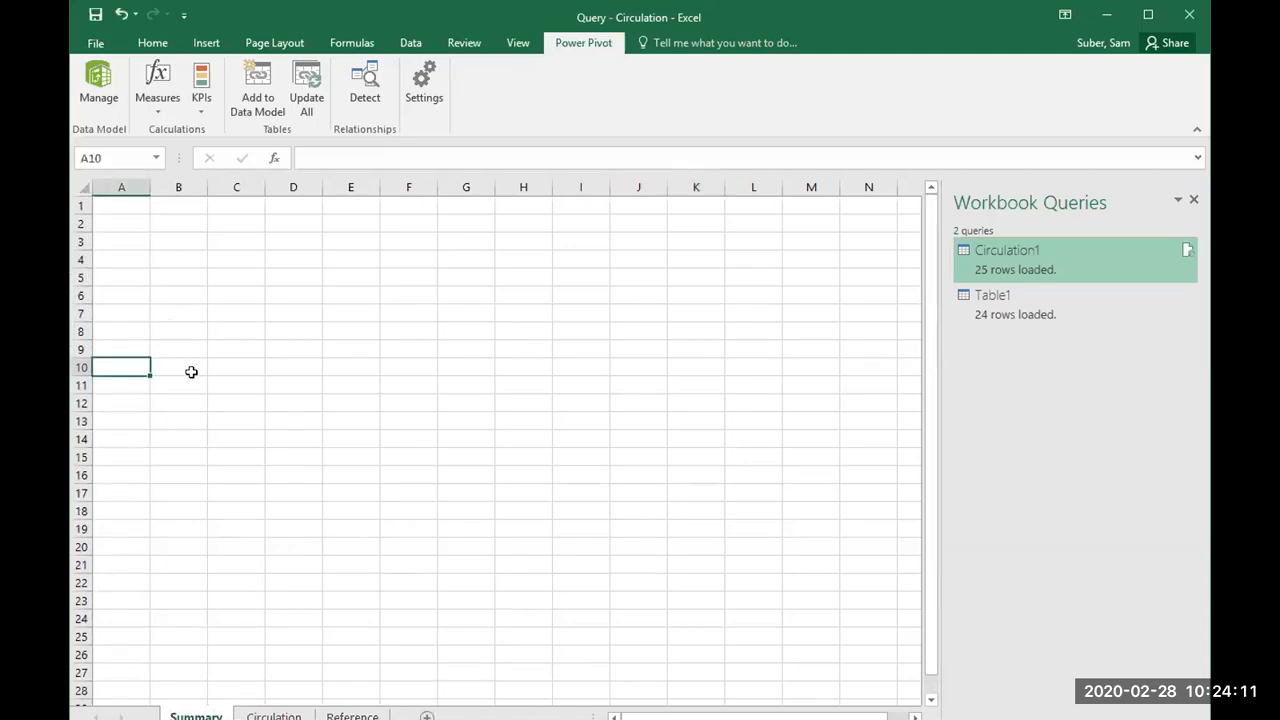
pyautogui.click(111, 205)
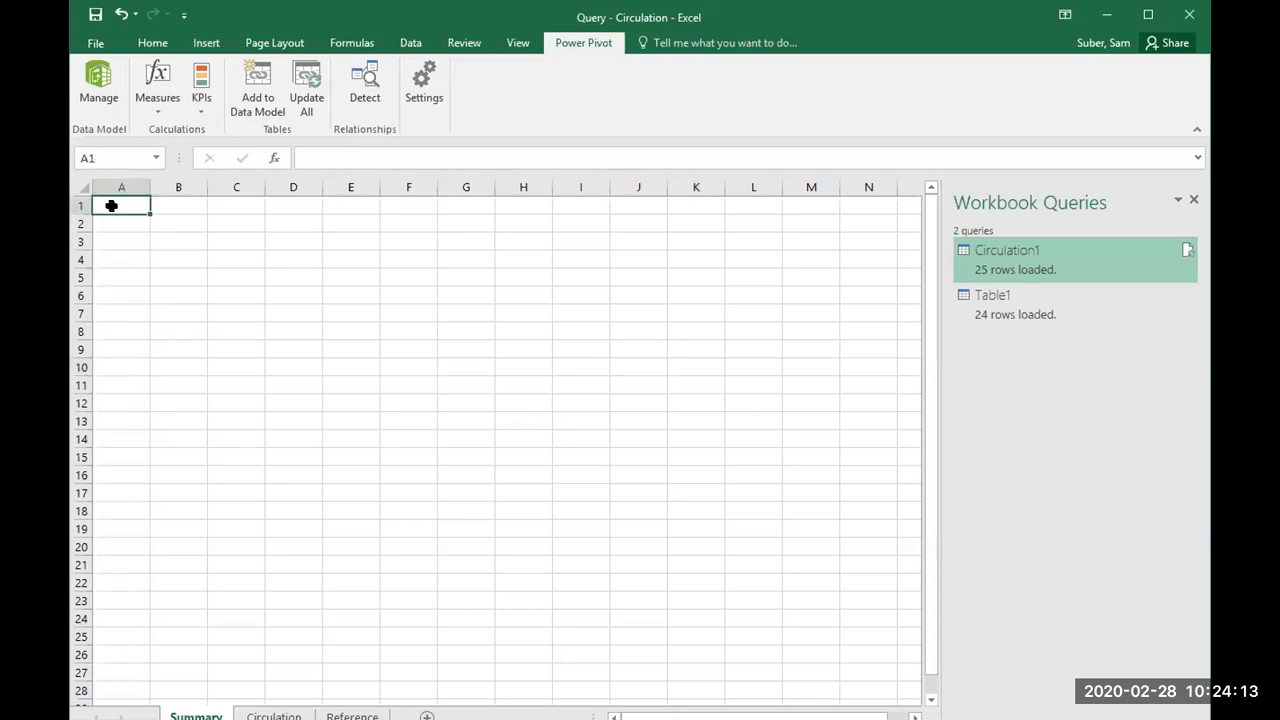
pyautogui.click(204, 45)
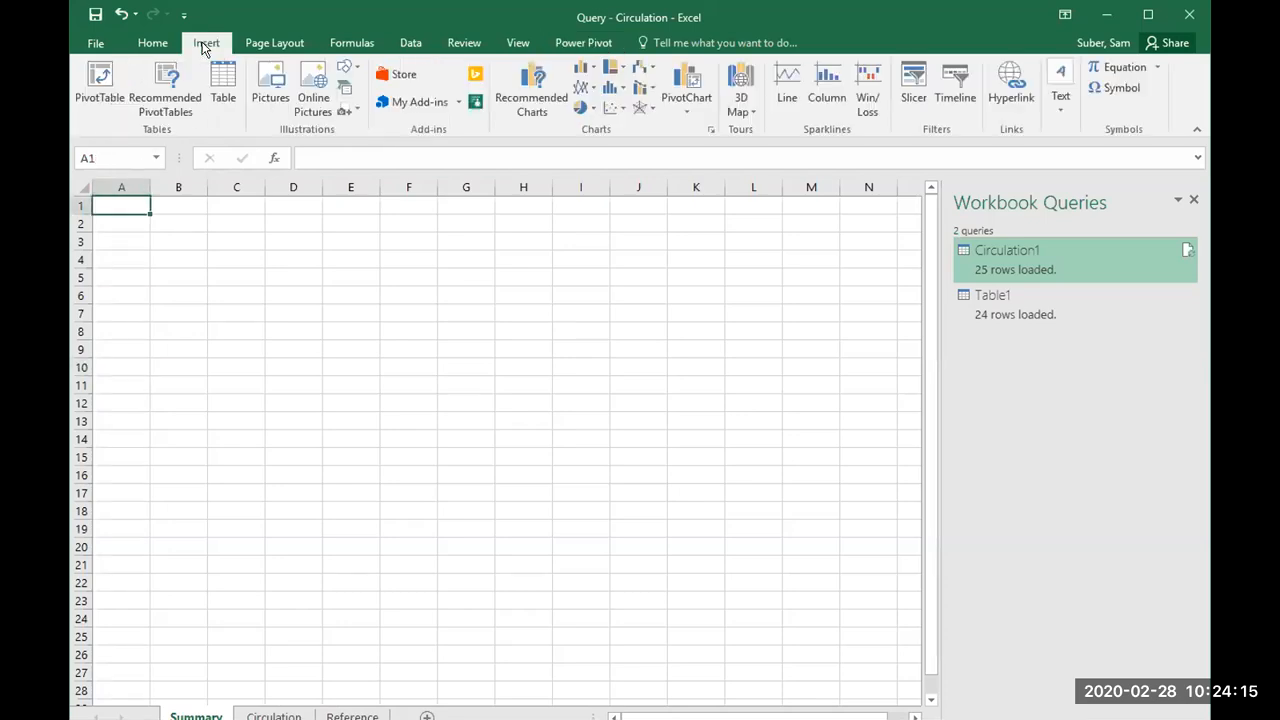
pyautogui.click(104, 85)
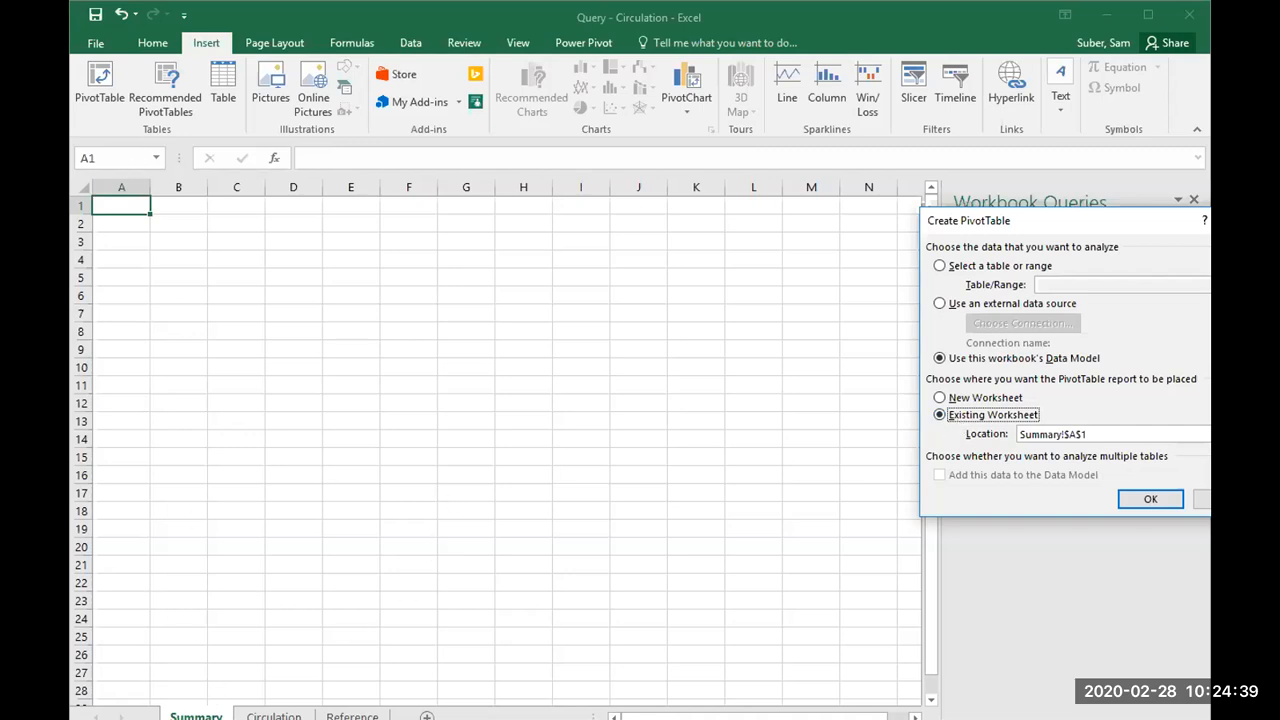
pyautogui.click(1150, 501)
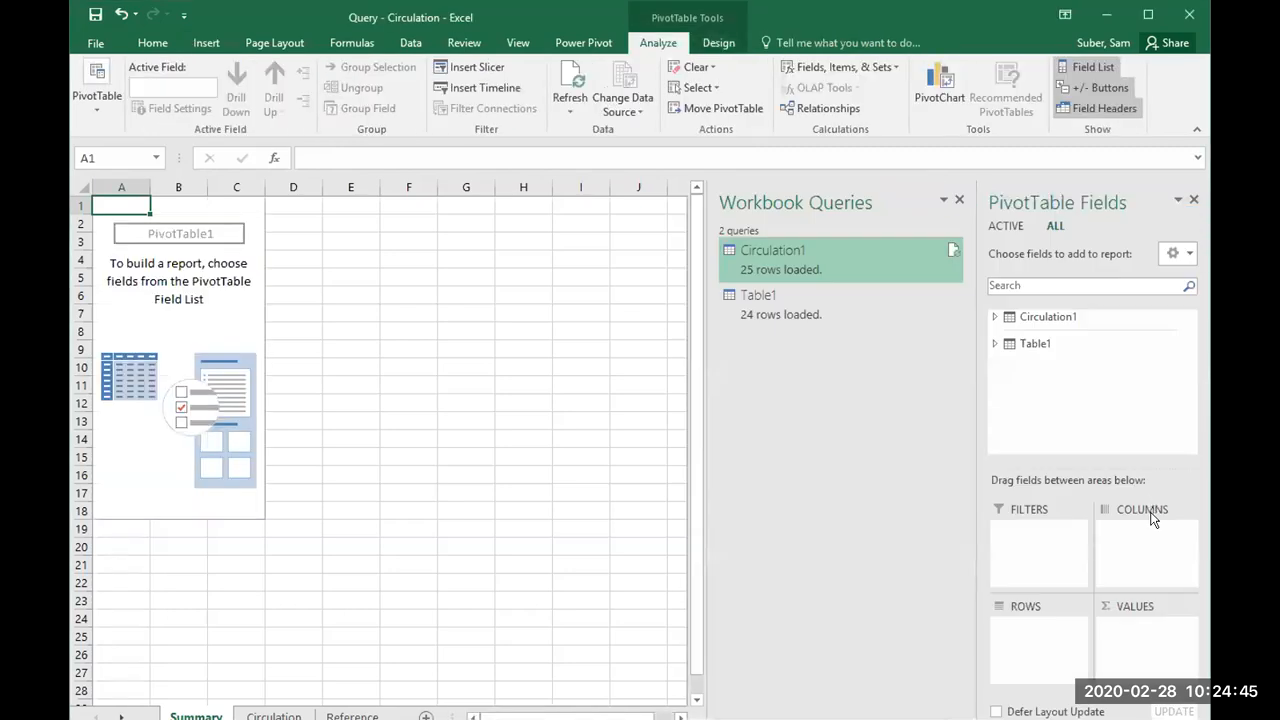
# Step: Close the Workbook Queries pane and expand the Table1 and Circulation1 fields available to the PivotTable
pyautogui.click(957, 201)
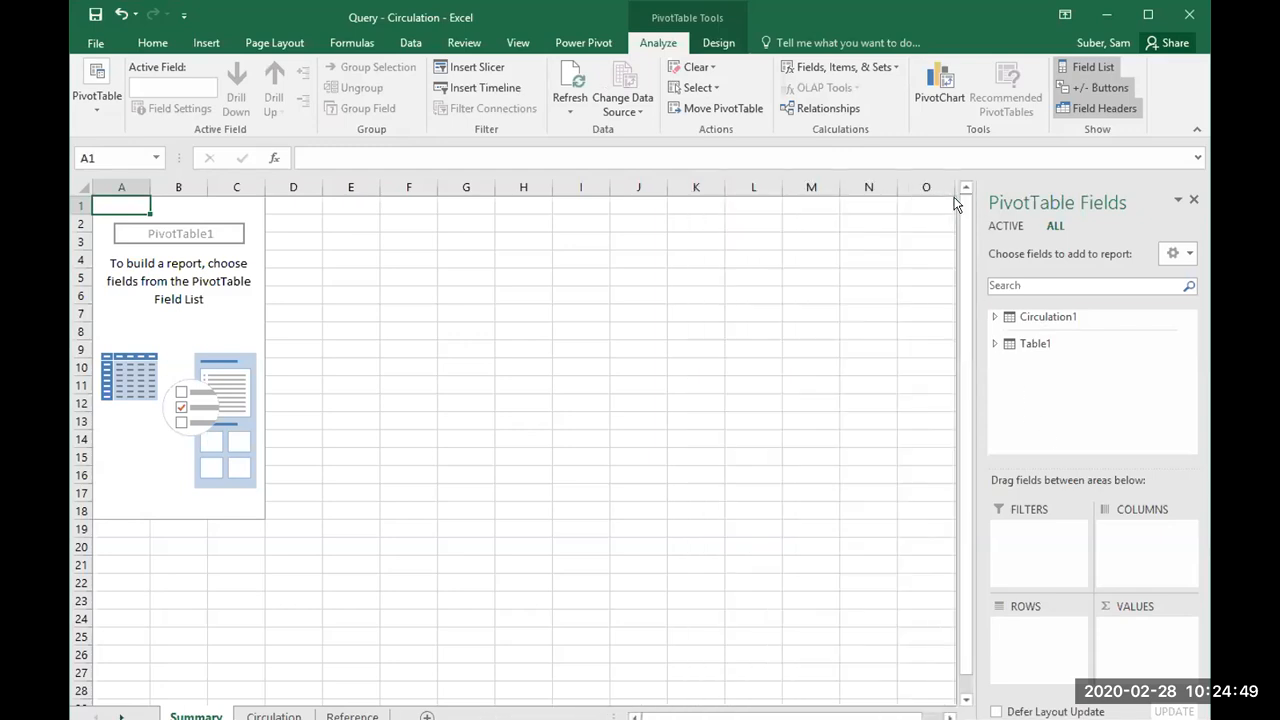
pyautogui.click(994, 343)
pyautogui.moveTo(1189, 409); pyautogui.dragTo(1184, 437)
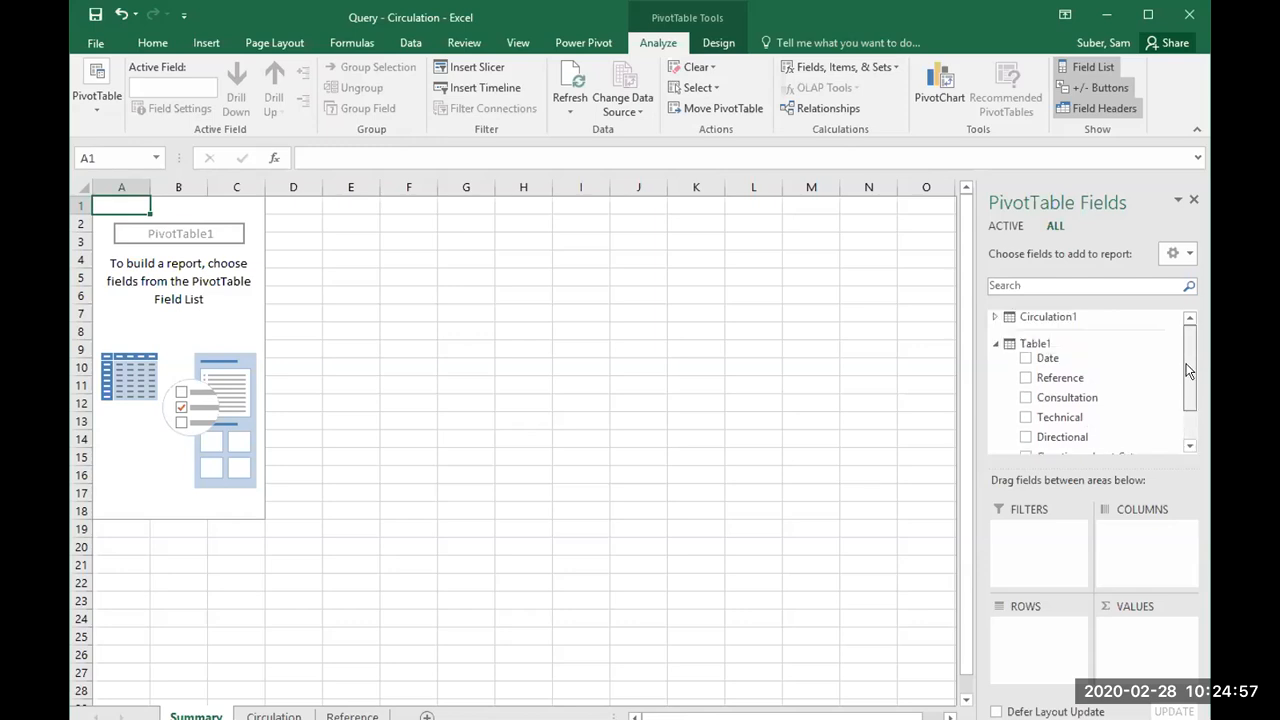
pyautogui.click(989, 317)
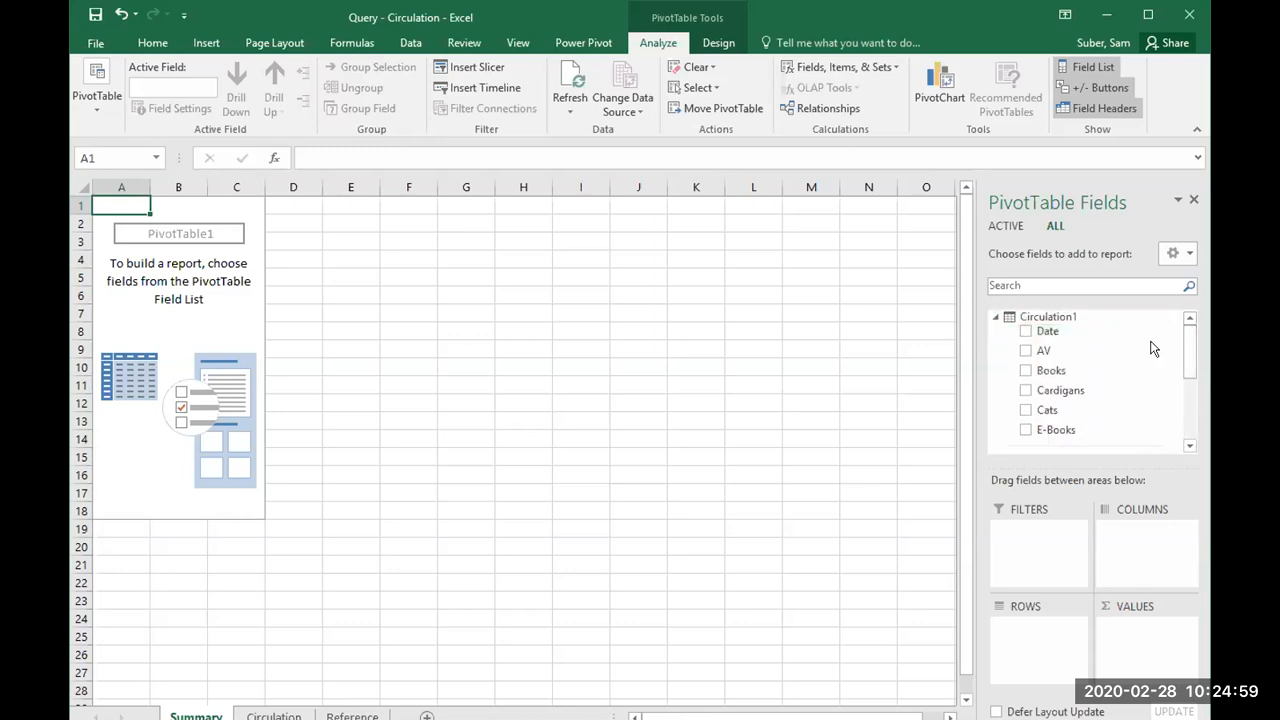
# Step: Add Table1's Questions about Cats and Date fields to the PivotTable
pyautogui.moveTo(1186, 358); pyautogui.dragTo(1184, 411)
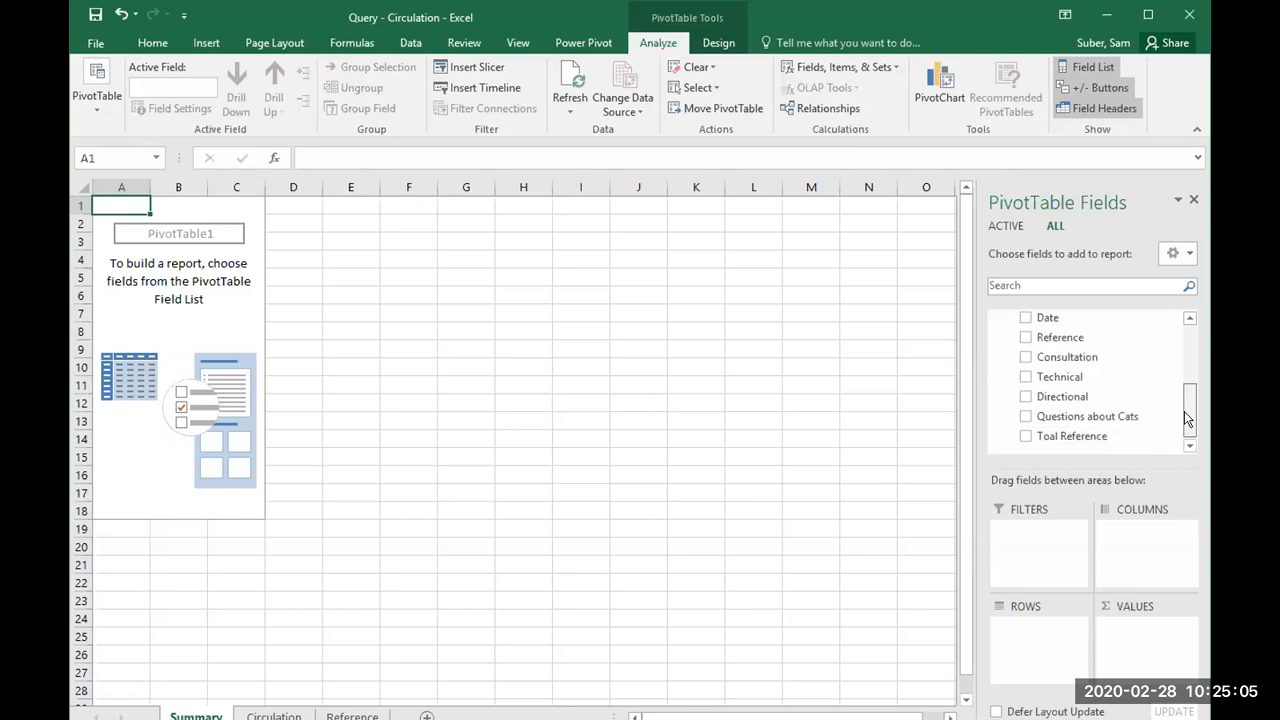
pyautogui.click(1023, 416)
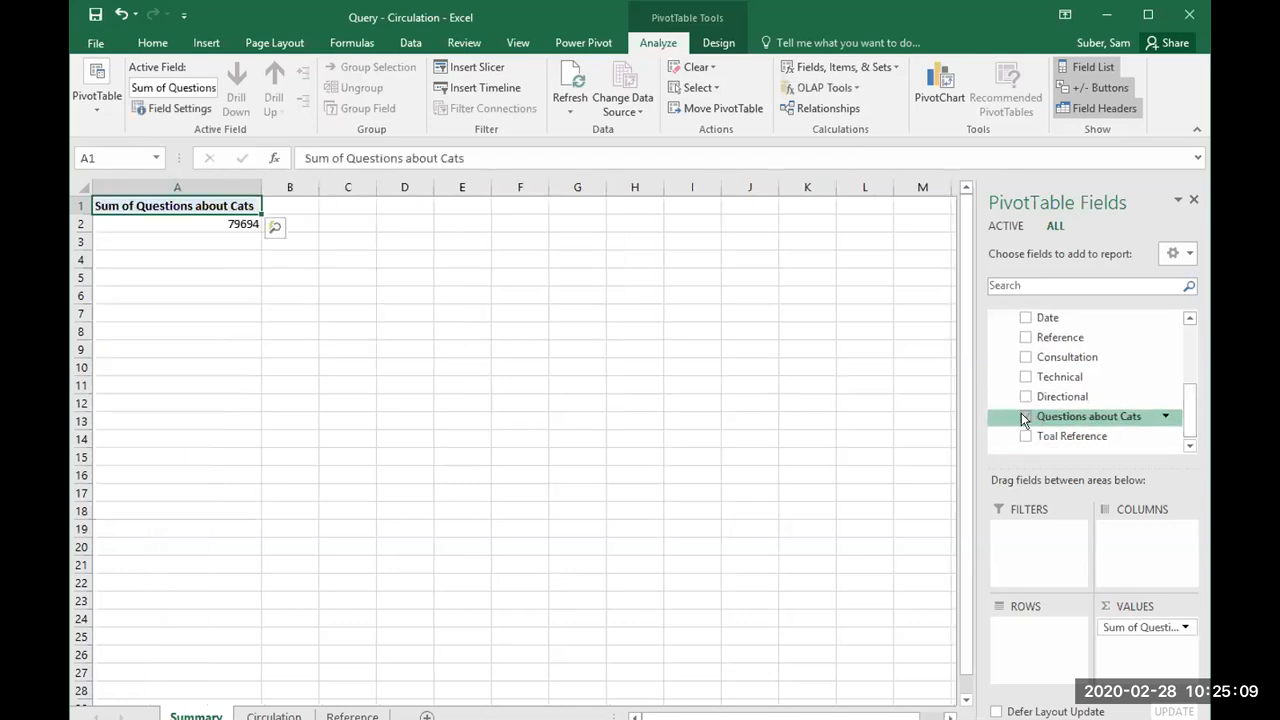
pyautogui.click(1025, 317)
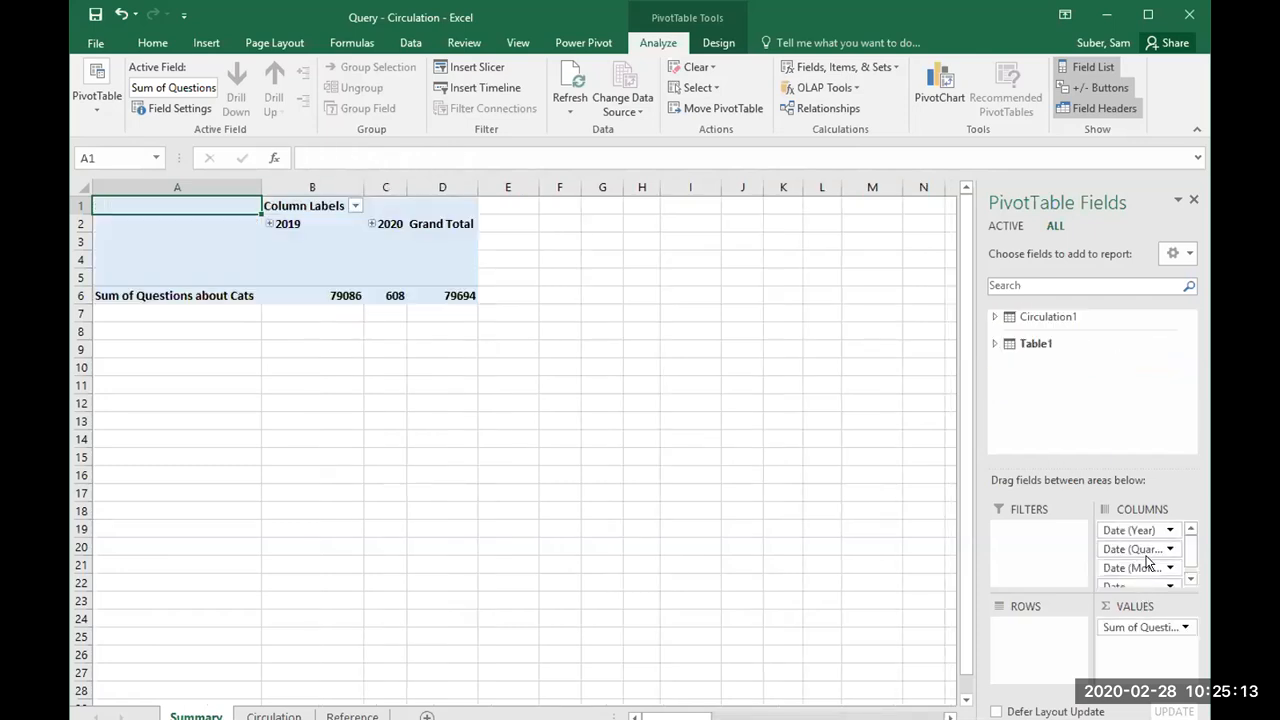
# Step: Remove the Date (Quarter), Date (Month) and Date fields from the PivotTable columns, and move Date (Year) to the rows
pyautogui.click(1165, 548)
pyautogui.click(1133, 507)
pyautogui.click(1120, 548)
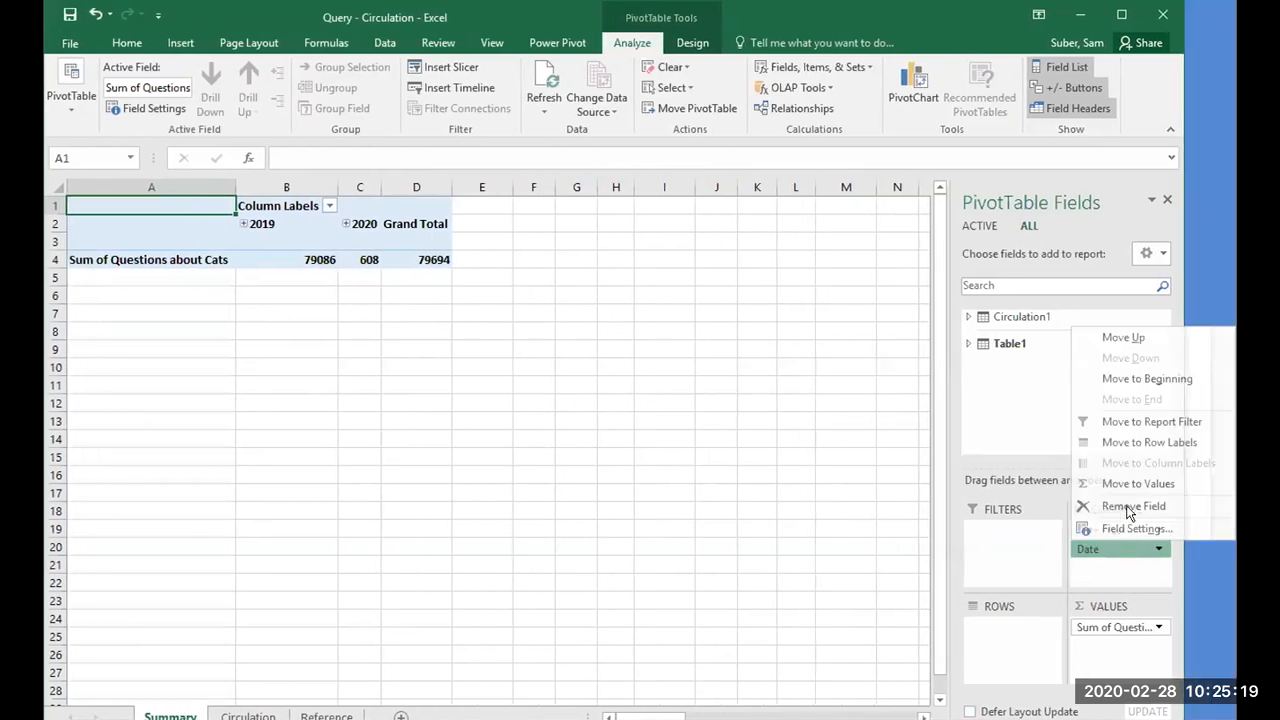
pyautogui.click(1105, 506)
pyautogui.moveTo(1146, 533); pyautogui.dragTo(1040, 626)
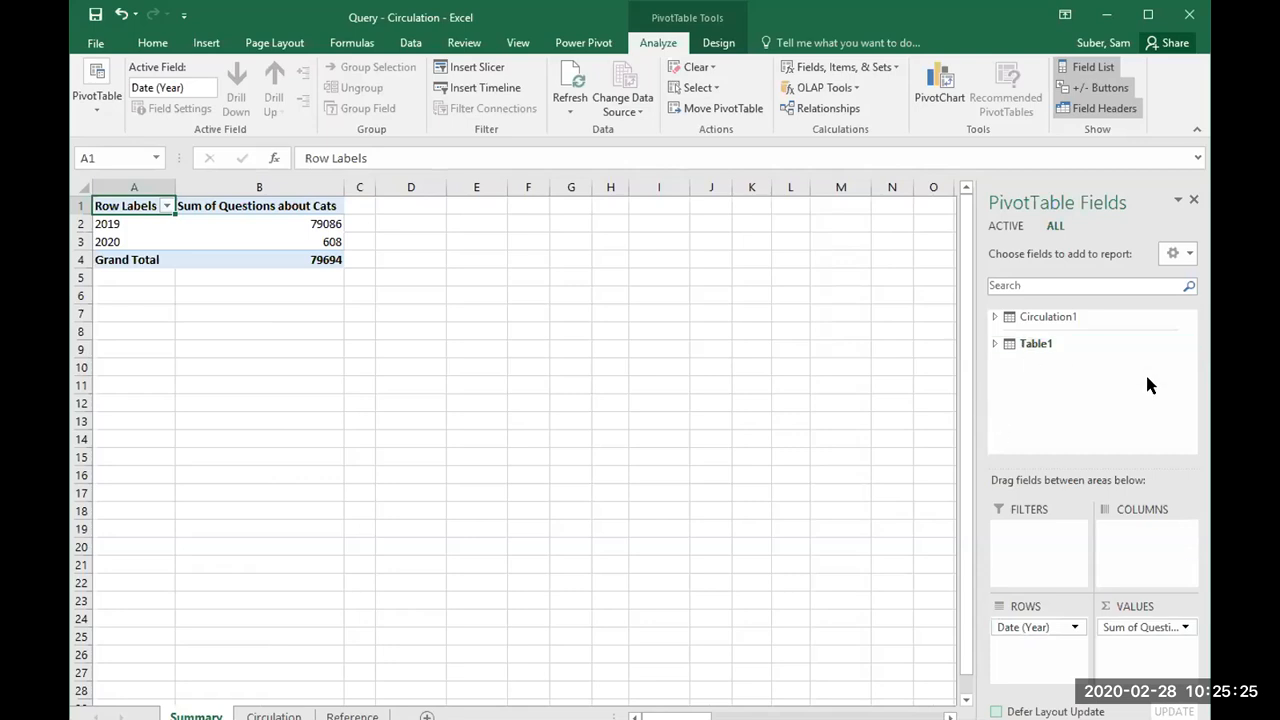
# Step: Add Table1's Directional field and Circulation1's Cardigans field to the PivotTable values
pyautogui.click(994, 343)
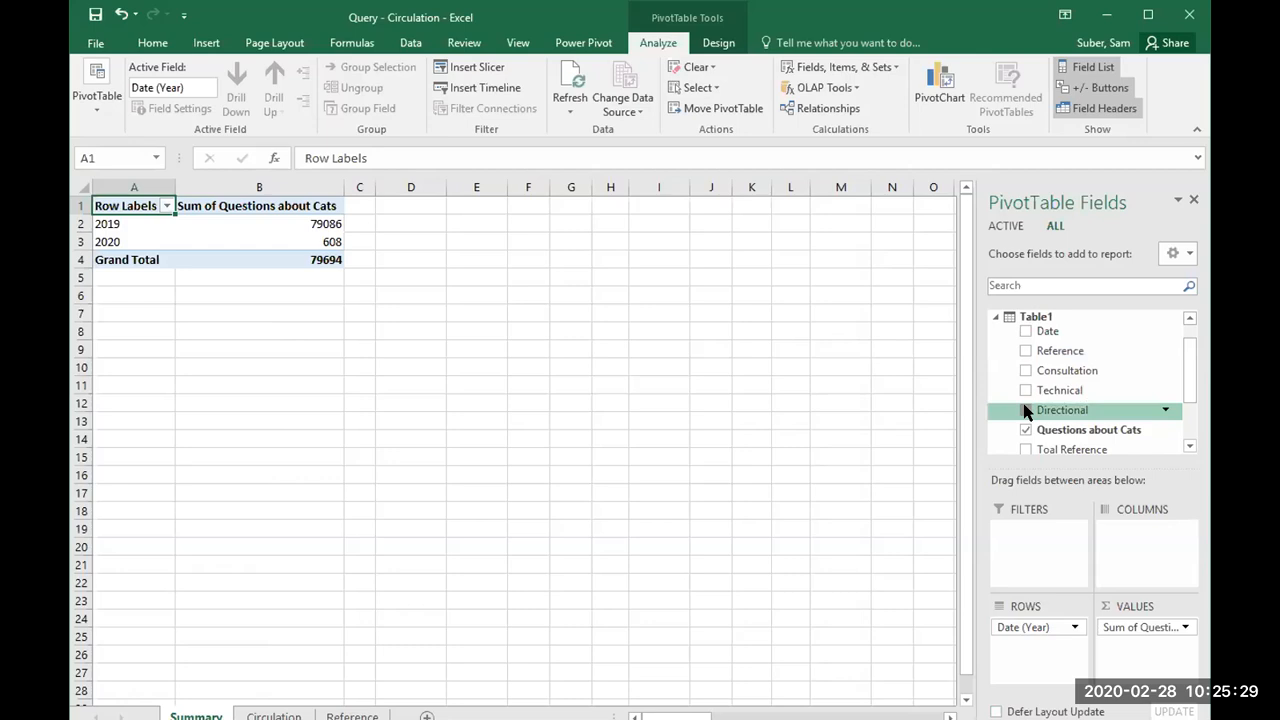
pyautogui.click(1025, 410)
pyautogui.moveTo(1187, 378); pyautogui.dragTo(1186, 339)
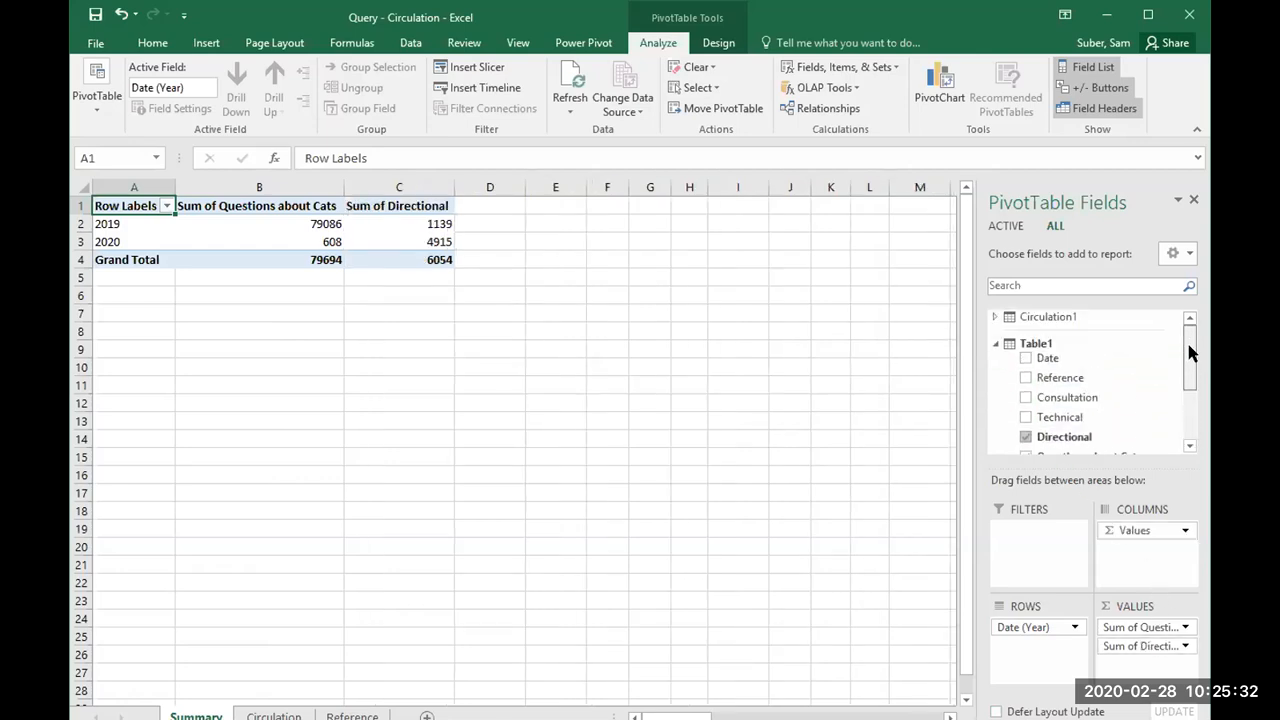
pyautogui.click(995, 317)
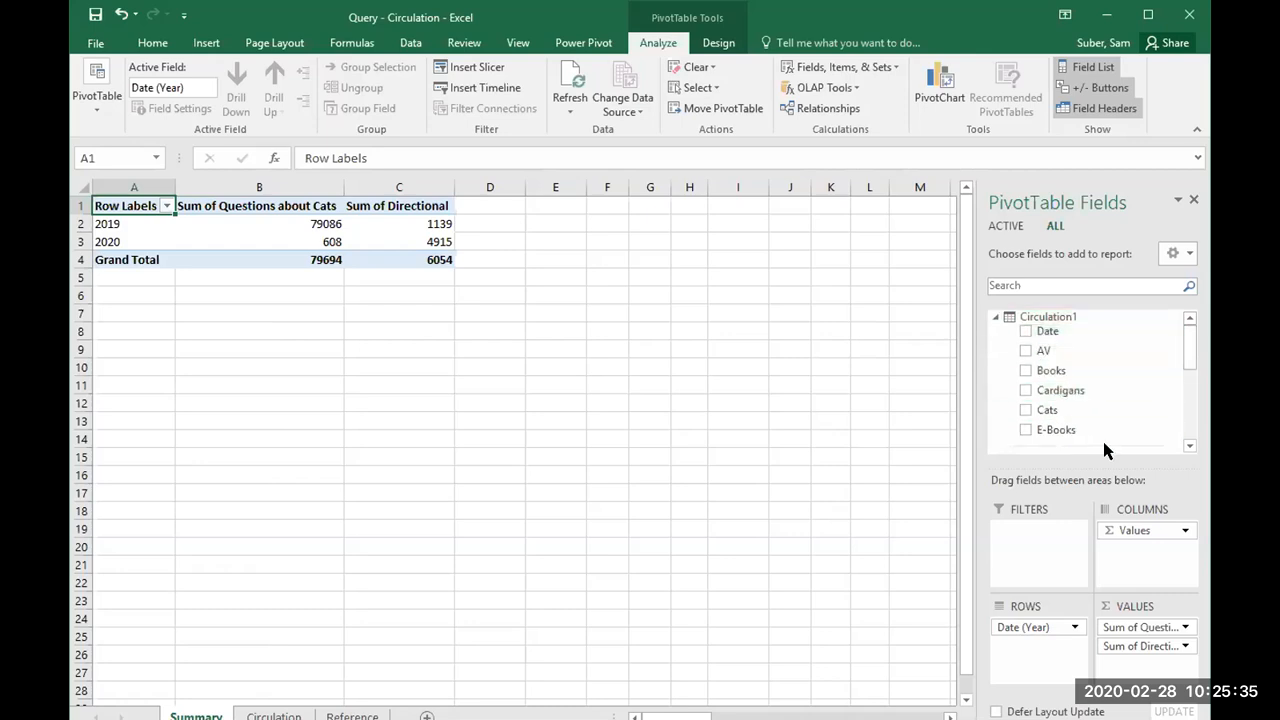
pyautogui.click(1025, 390)
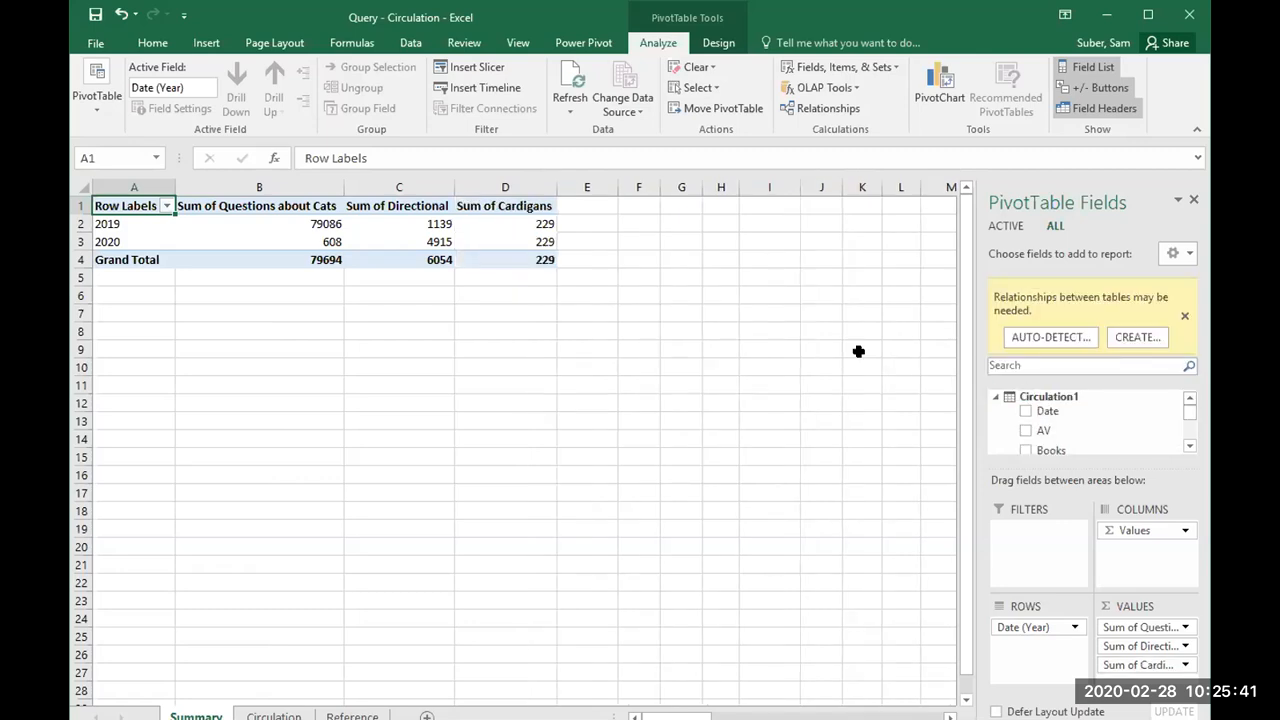
# Step: Review the selected PivotTable fields and inspect the source data on the Circulation and Reference sheets before returning to Summary
pyautogui.click(1189, 446)
pyautogui.click(1189, 446)
pyautogui.click(1189, 446)
pyautogui.click(1189, 446)
pyautogui.click(1189, 446)
pyautogui.click(1189, 446)
pyautogui.click(1189, 446)
pyautogui.click(1189, 446)
pyautogui.click(1189, 446)
pyautogui.click(1189, 446)
pyautogui.click(1189, 446)
pyautogui.click(1189, 446)
pyautogui.click(1189, 446)
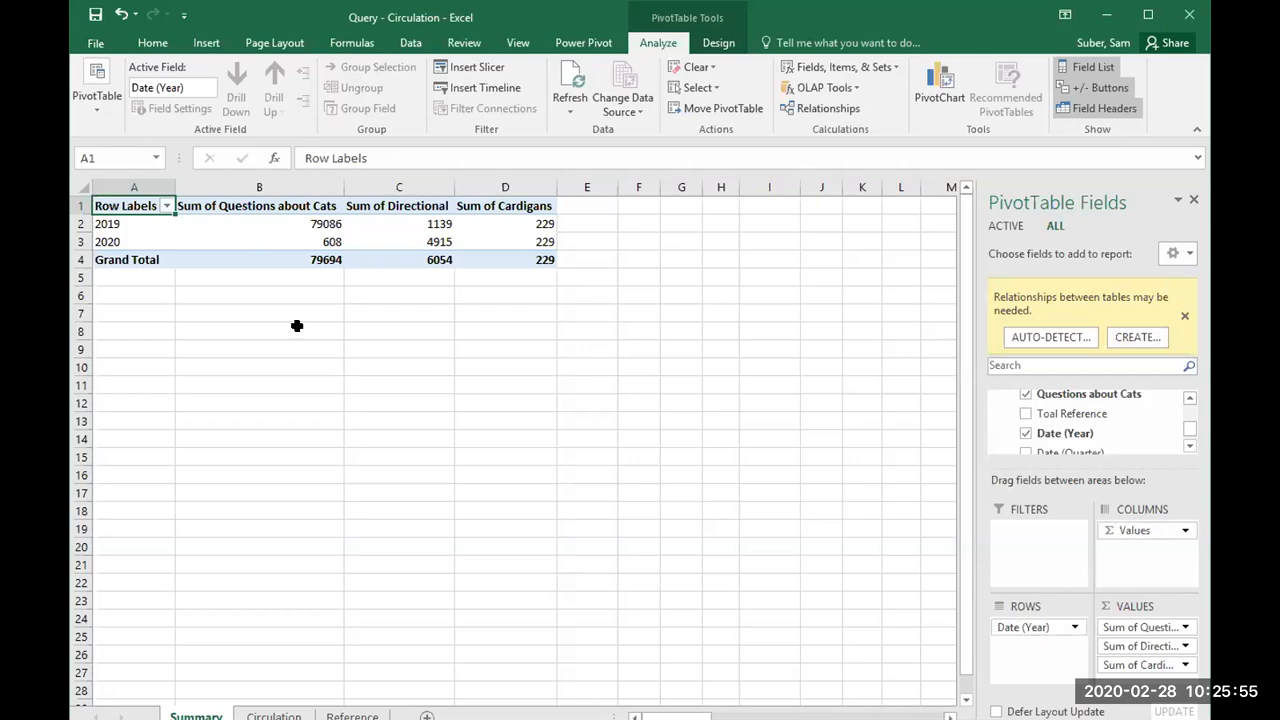
pyautogui.hotkey('ctrl', 'pagedown')
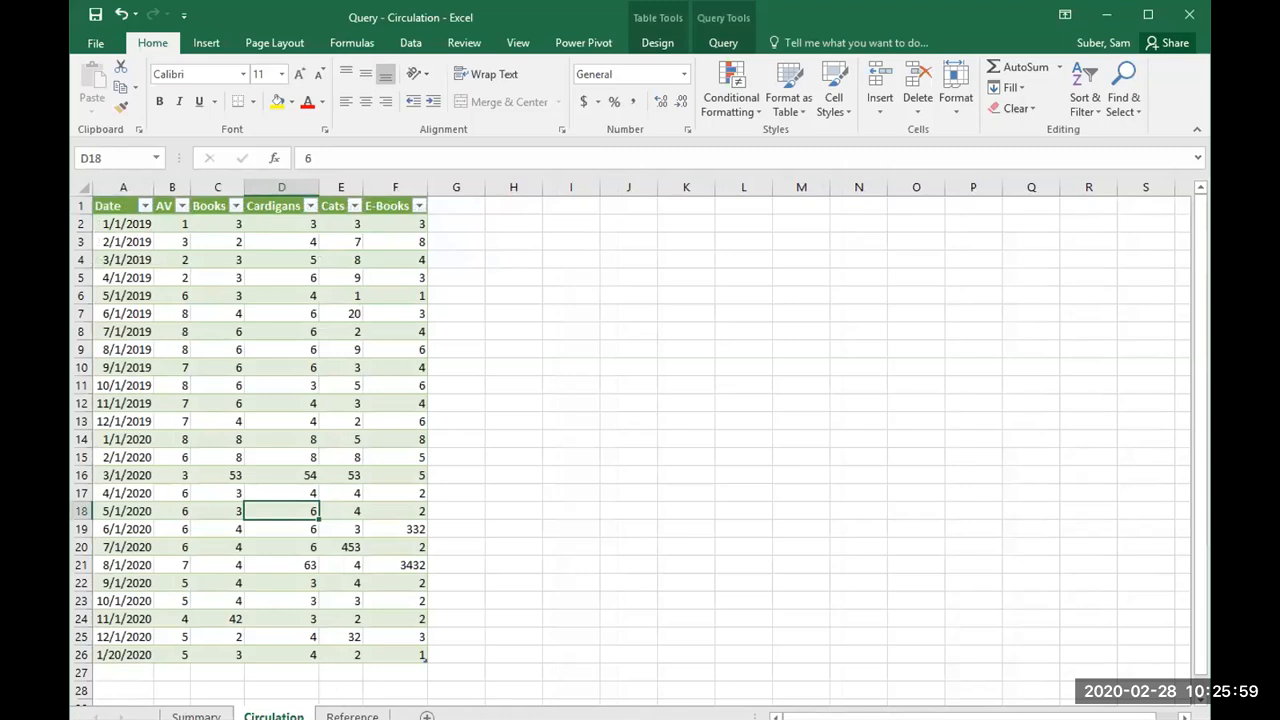
pyautogui.click(352, 716)
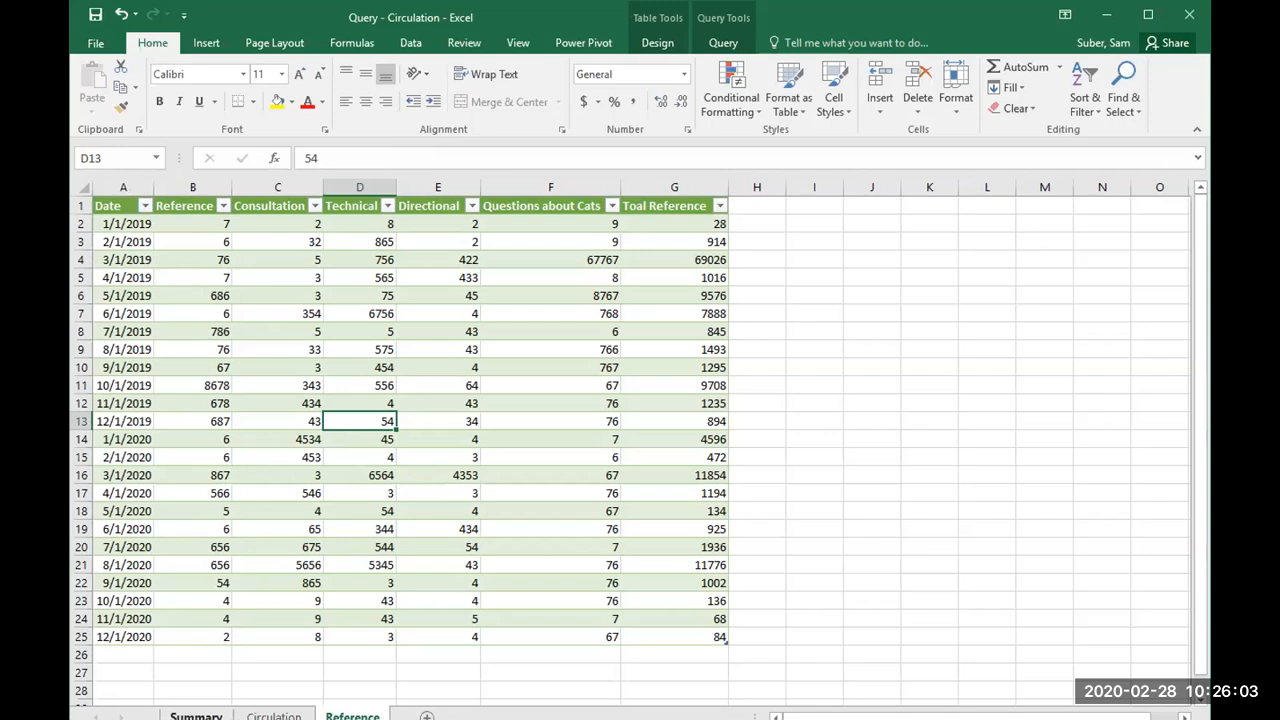
pyautogui.click(196, 716)
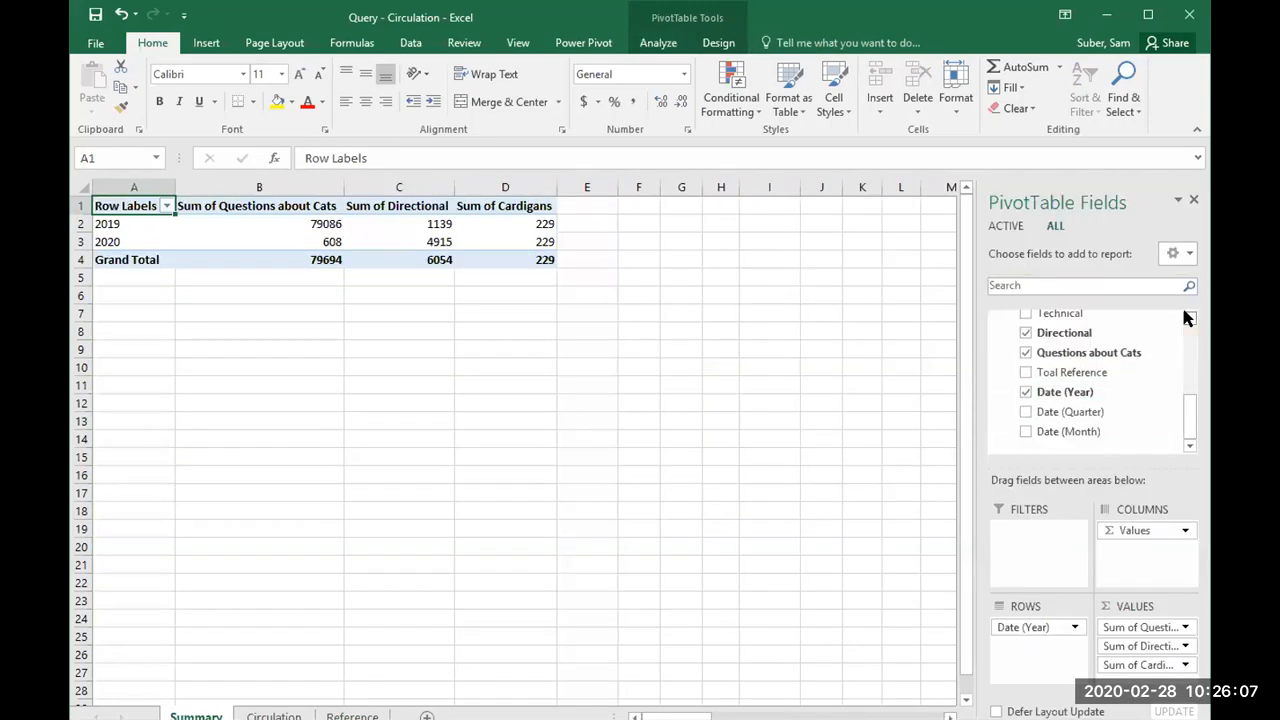
# Step: Add Circulation1's Date field to the PivotTable
pyautogui.moveTo(1186, 403); pyautogui.dragTo(1195, 335)
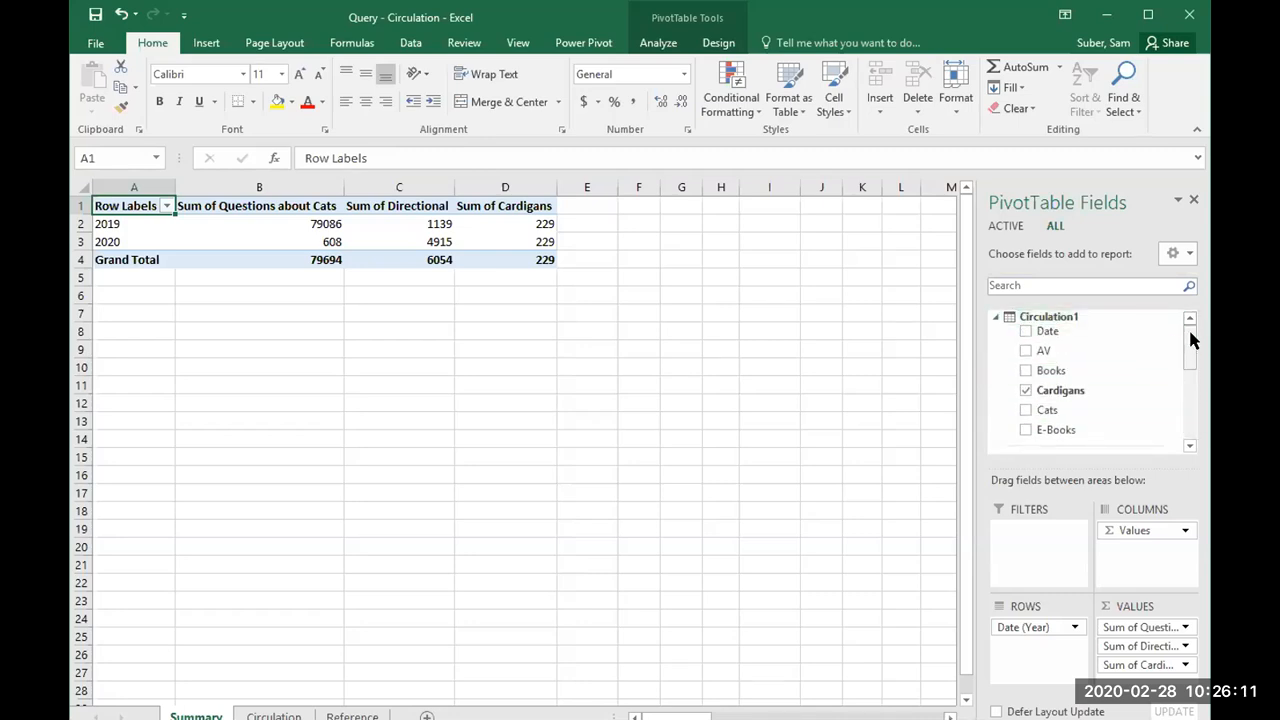
pyautogui.moveTo(1190, 338)
pyautogui.mouseDown()
pyautogui.moveTo(1186, 394)
pyautogui.moveTo(1171, 334)
pyautogui.mouseUp()
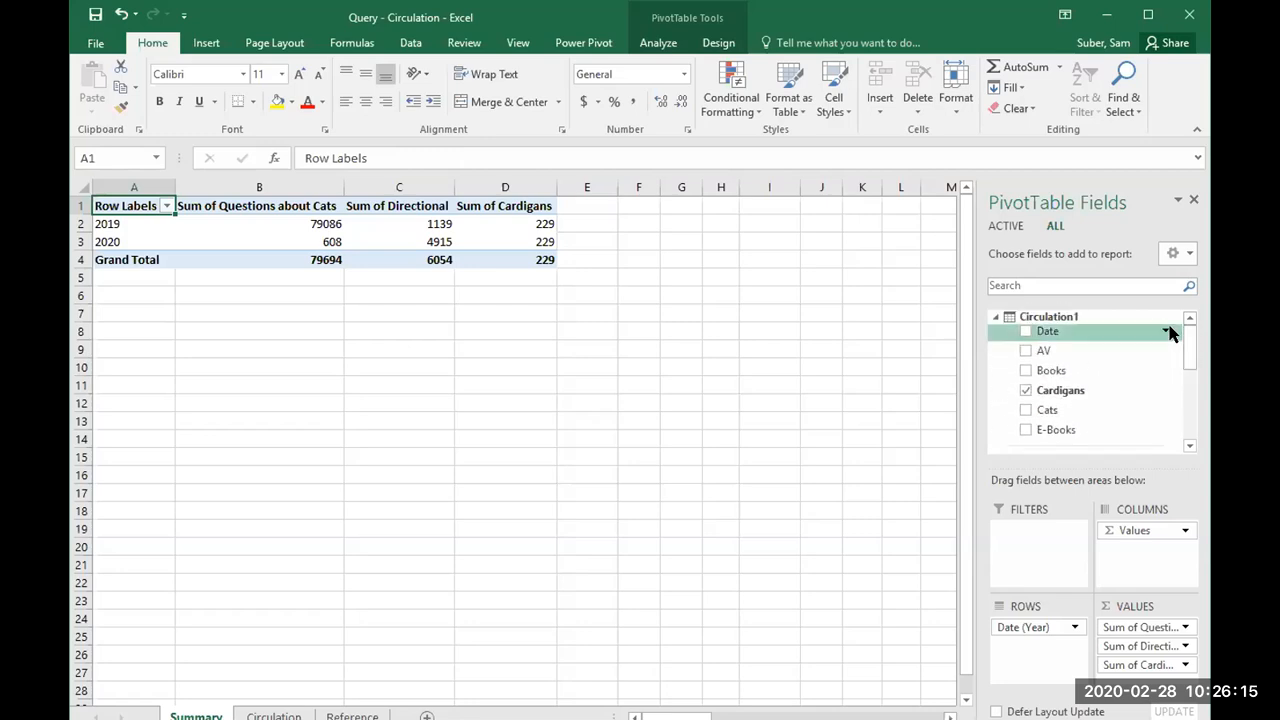
pyautogui.click(1025, 331)
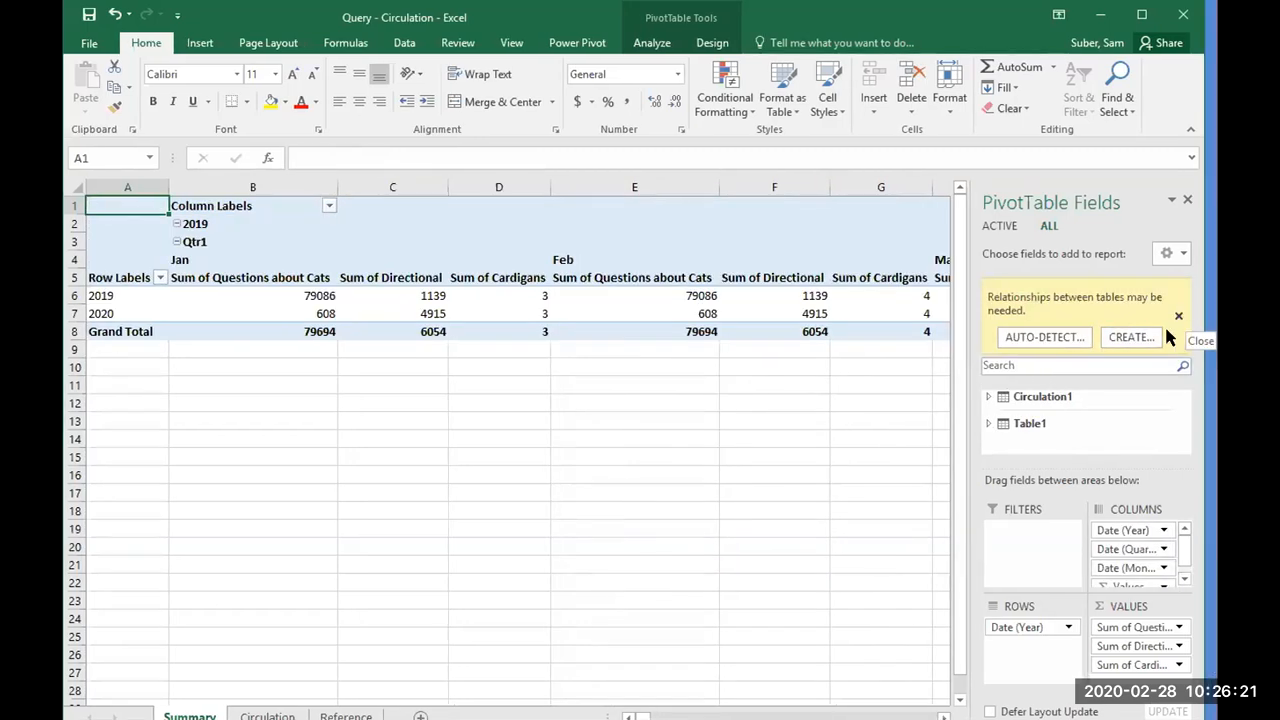
# Step: Remove Circulation1's Date (Quarter), Date (Month) and Date (Year) fields from the PivotTable columns
pyautogui.click(1128, 549)
pyautogui.click(1117, 508)
pyautogui.click(1138, 550)
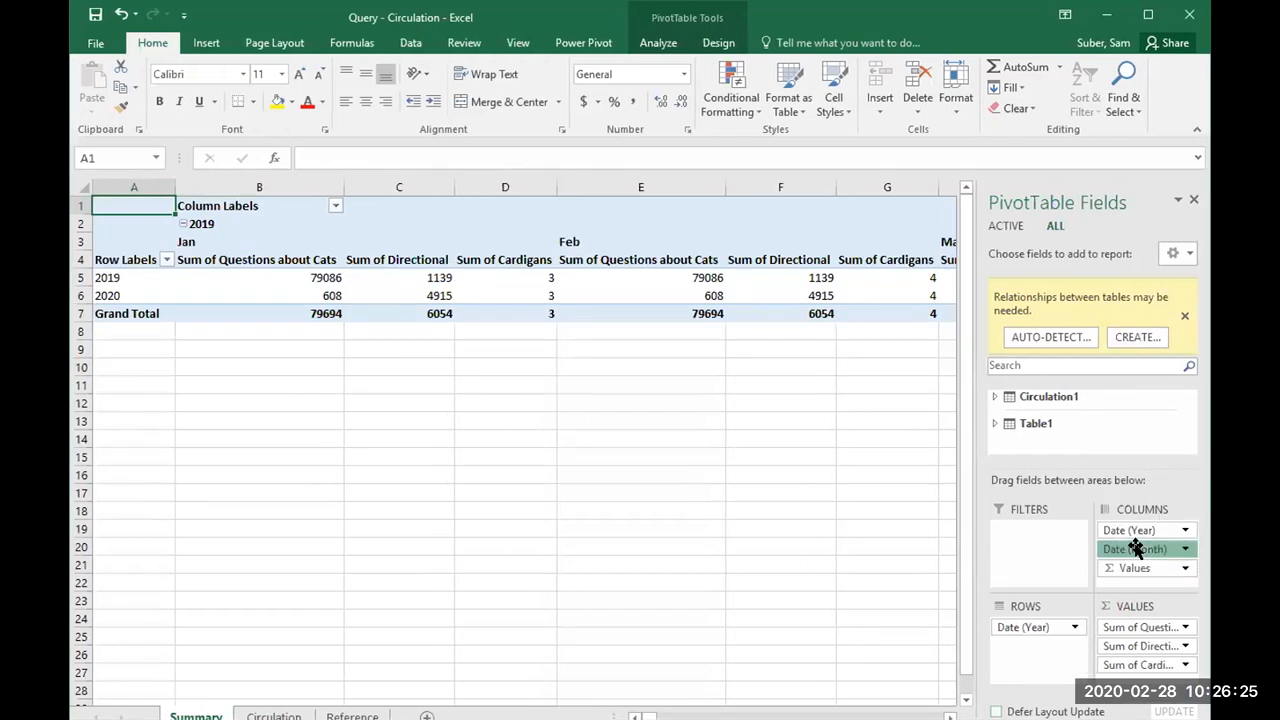
pyautogui.click(1120, 508)
pyautogui.click(1115, 526)
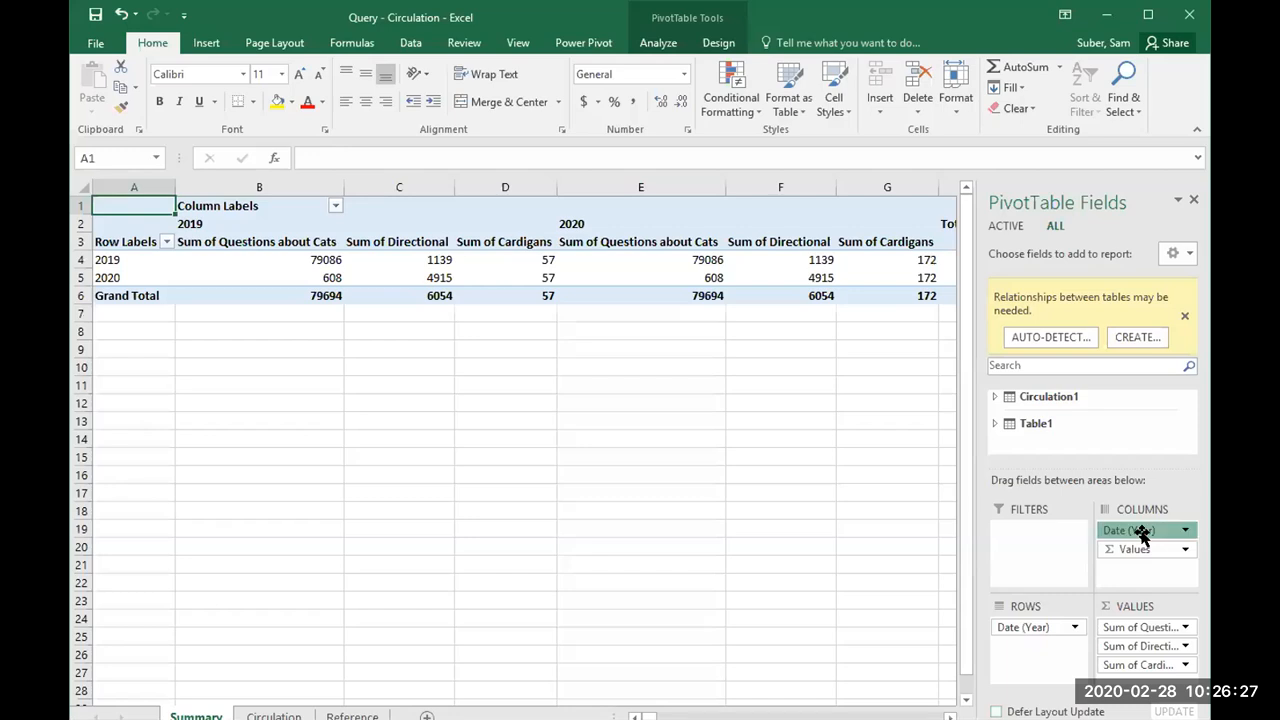
pyautogui.click(1120, 487)
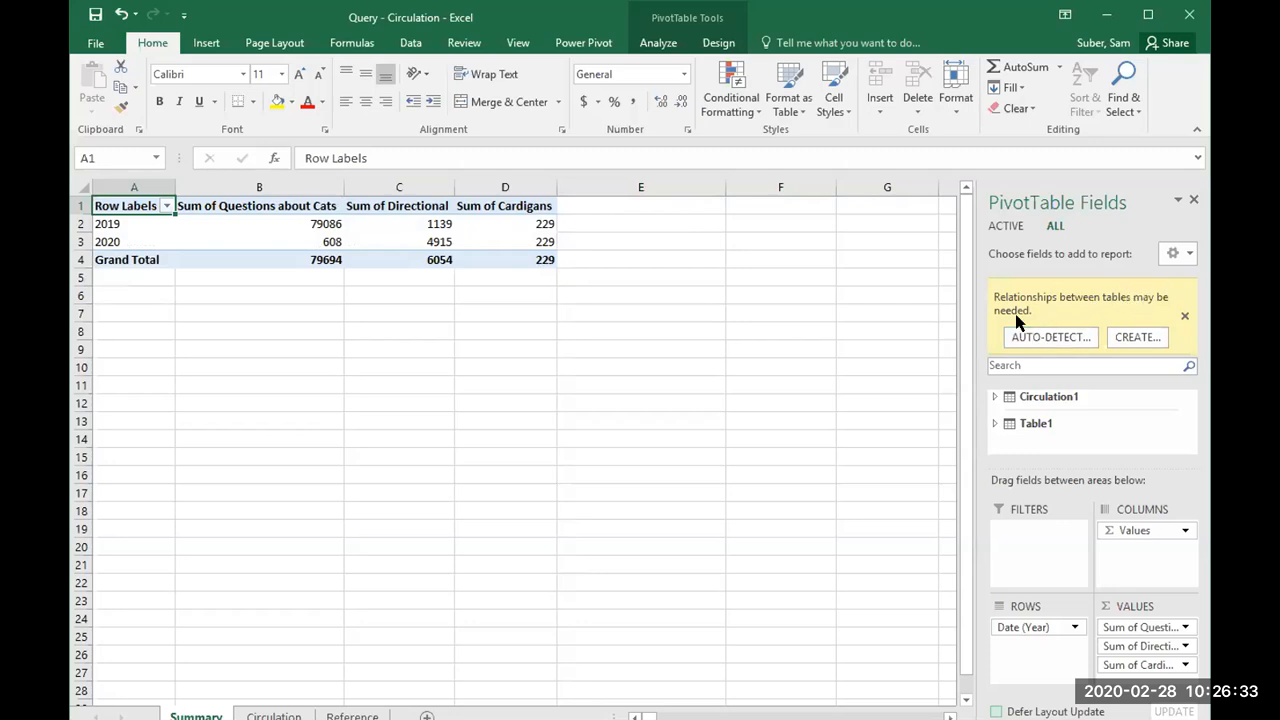
# Step: Create a relationship from Circulation1's Date column to Table1's Date column as the related primary column
pyautogui.click(1120, 338)
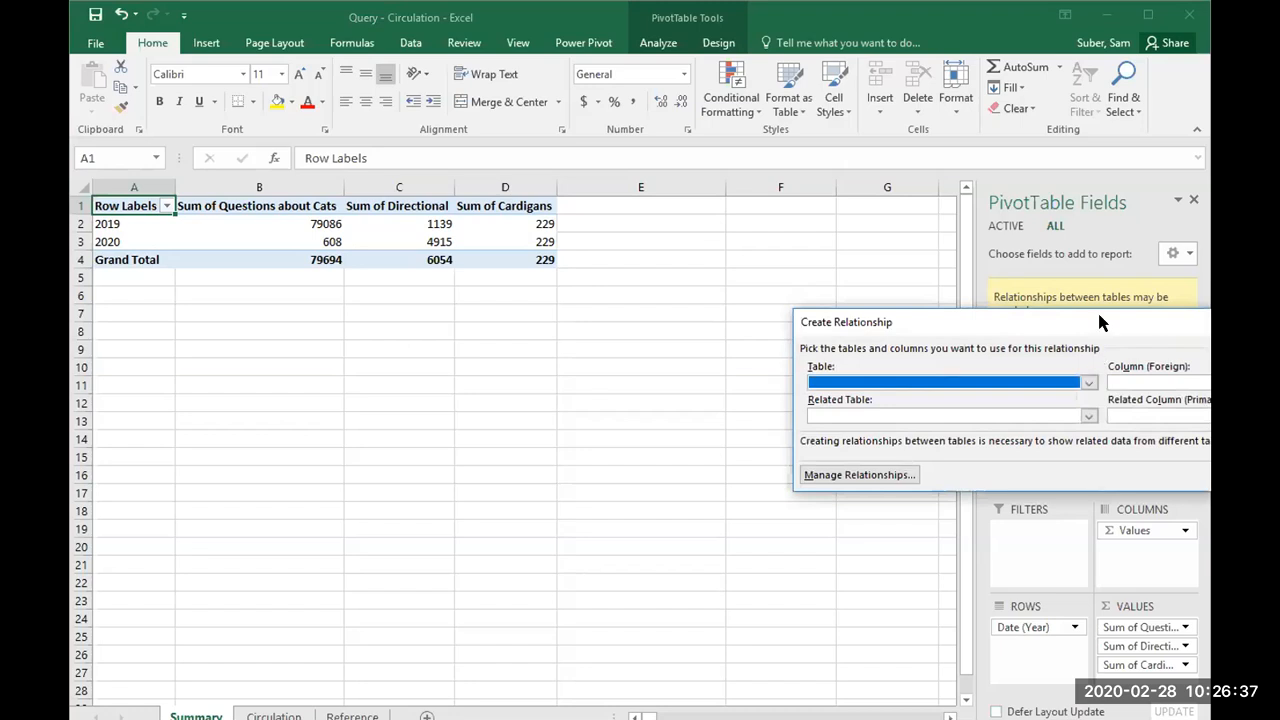
pyautogui.moveTo(1098, 322); pyautogui.dragTo(943, 275)
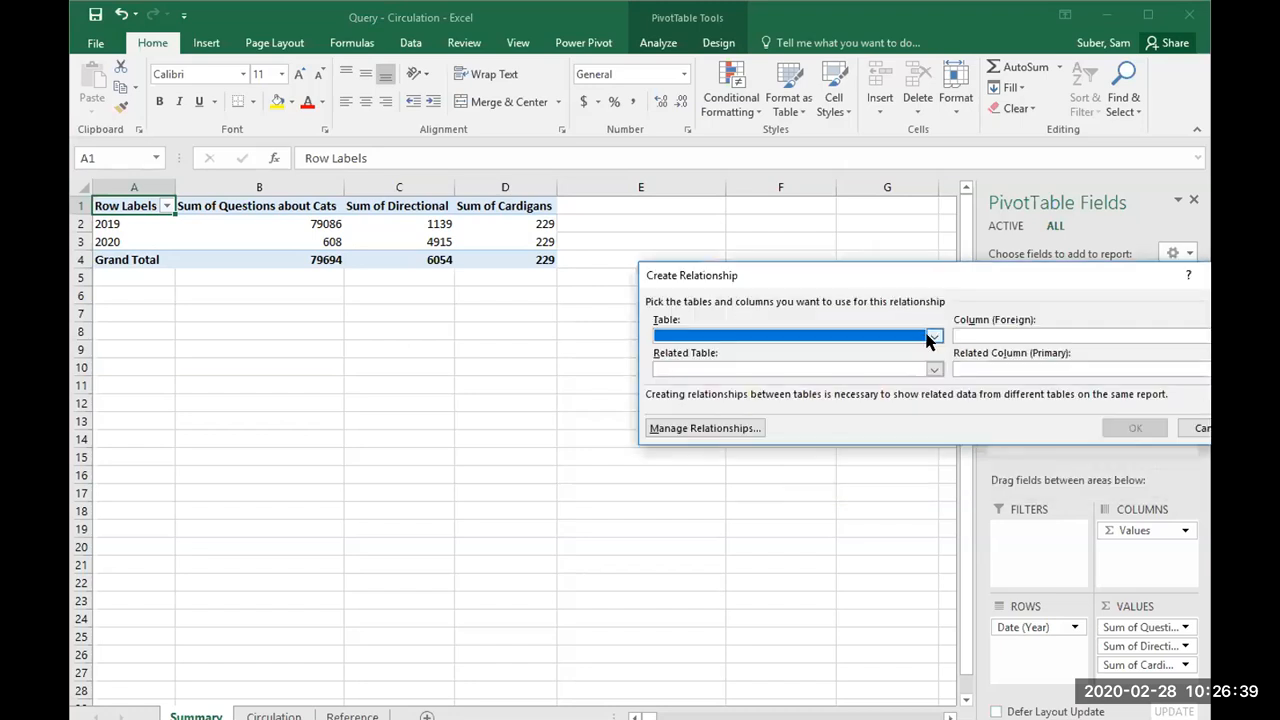
pyautogui.click(930, 338)
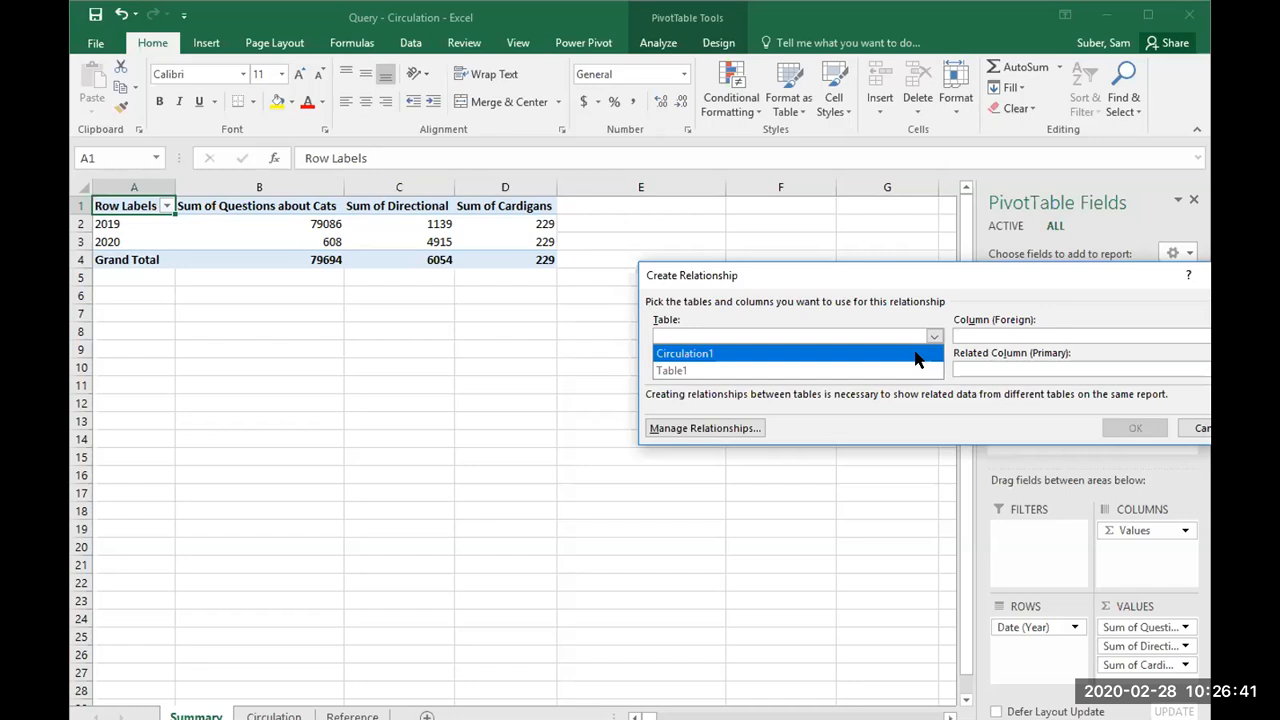
pyautogui.click(920, 353)
pyautogui.click(1000, 338)
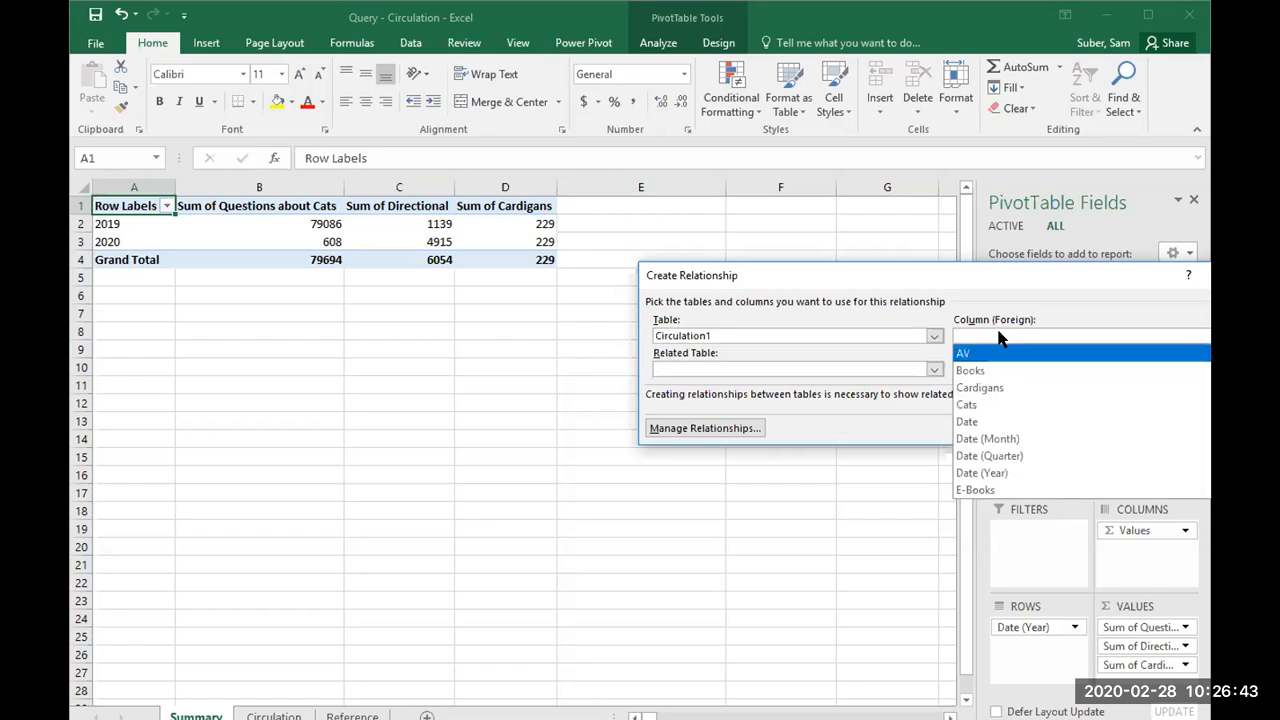
pyautogui.click(978, 421)
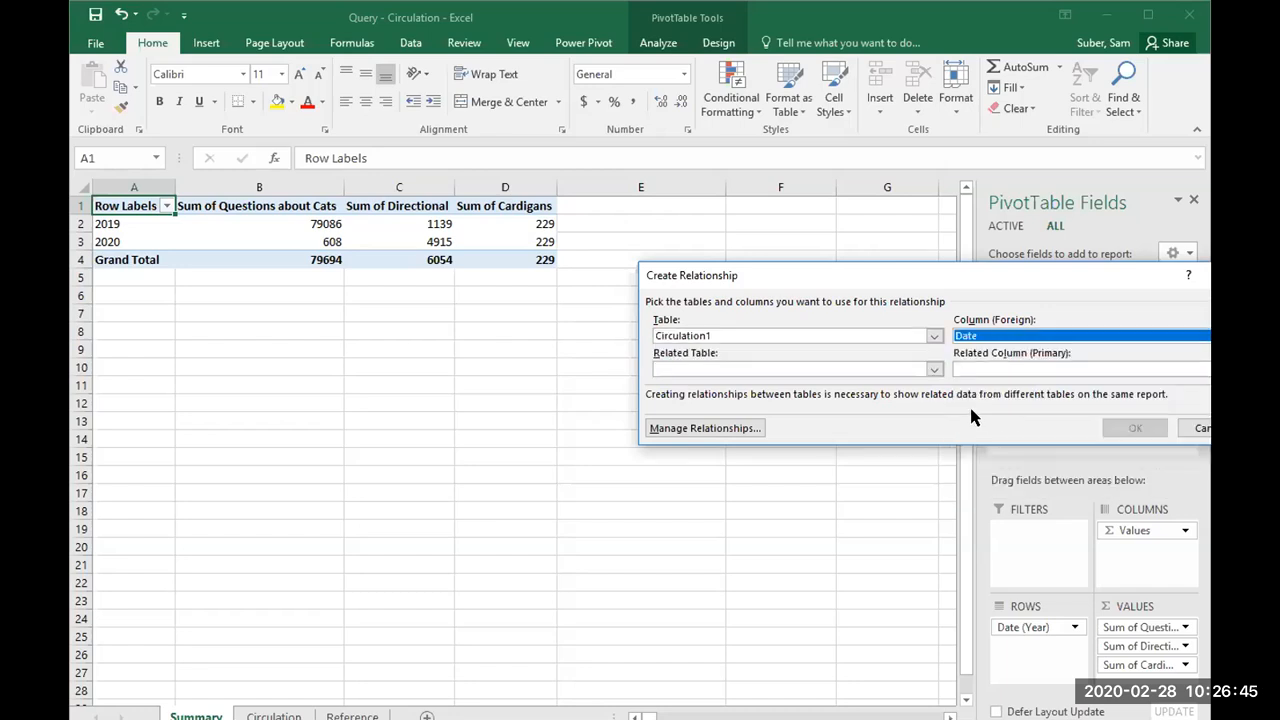
pyautogui.click(790, 370)
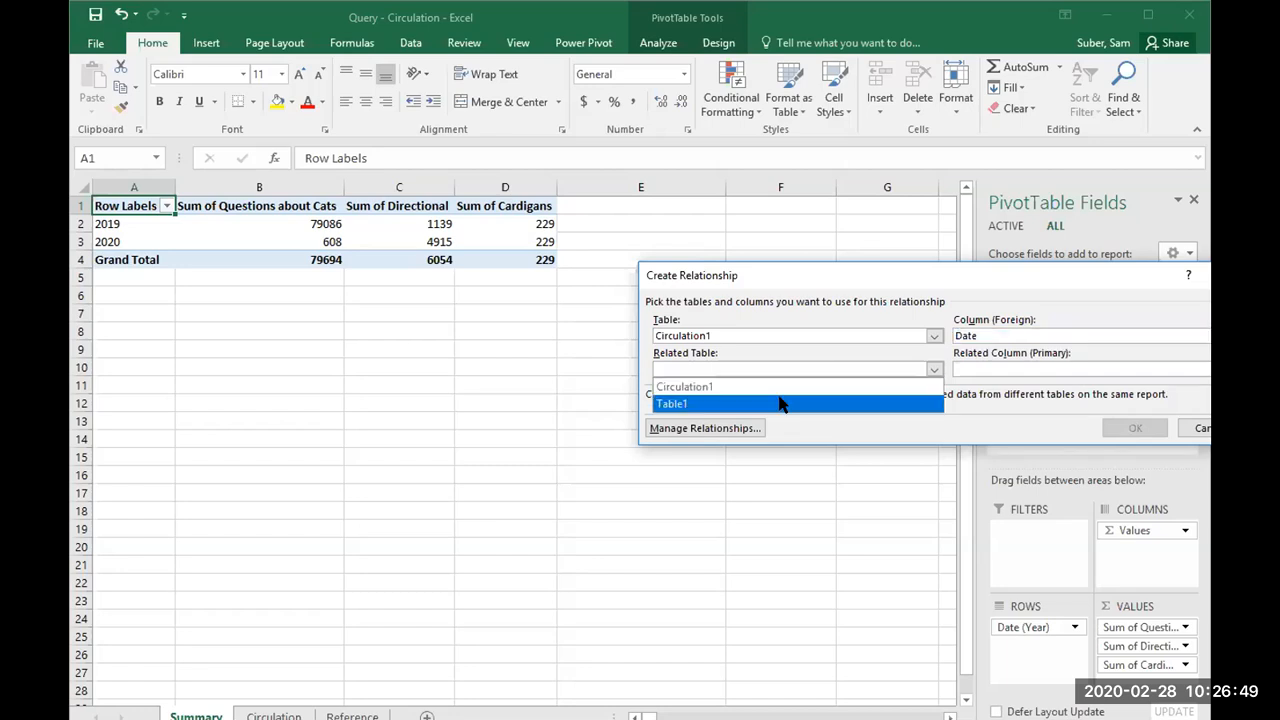
pyautogui.click(780, 403)
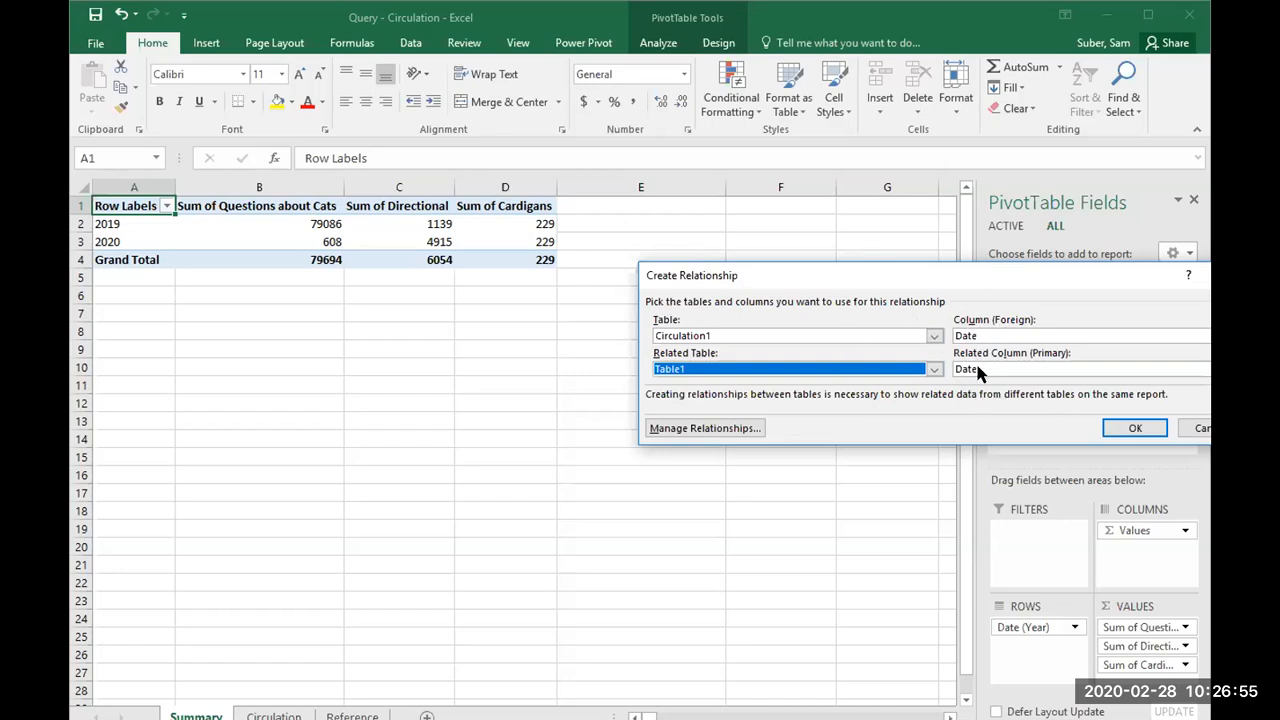
pyautogui.click(1128, 428)
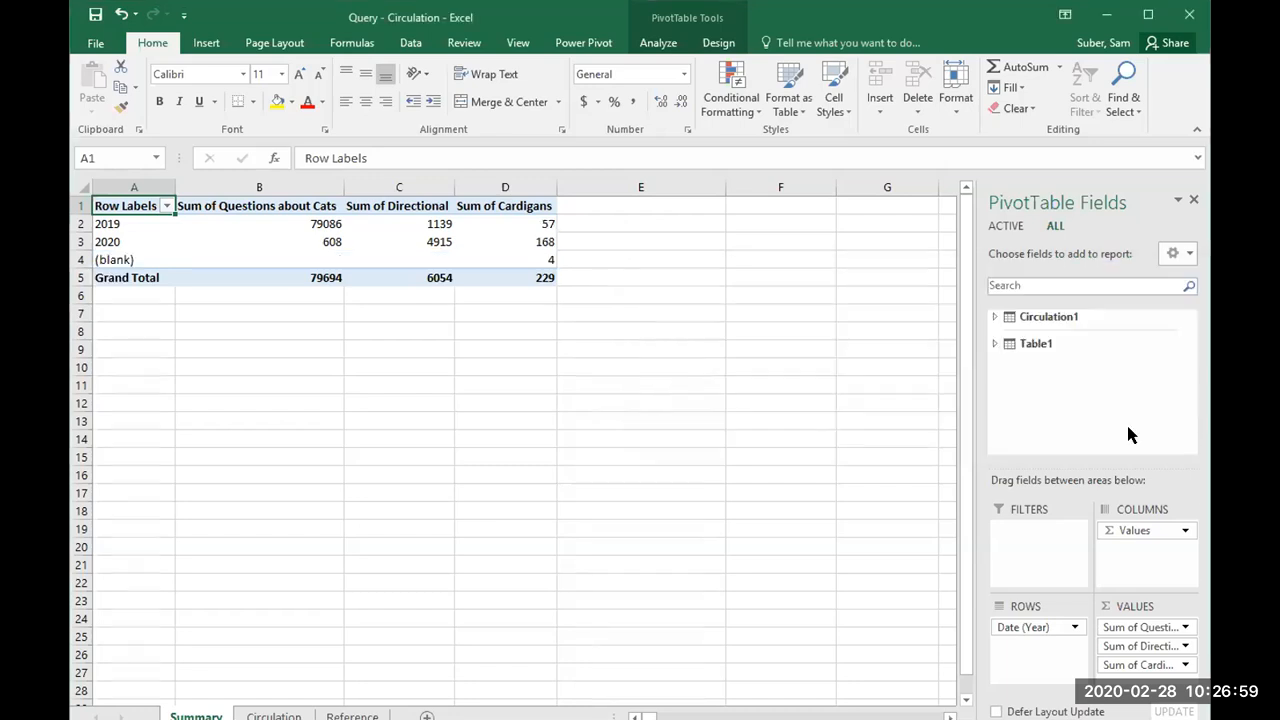
# Step: Filter Table1's Date (Year) field to exclude the (blank) item from the PivotTable
pyautogui.click(987, 343)
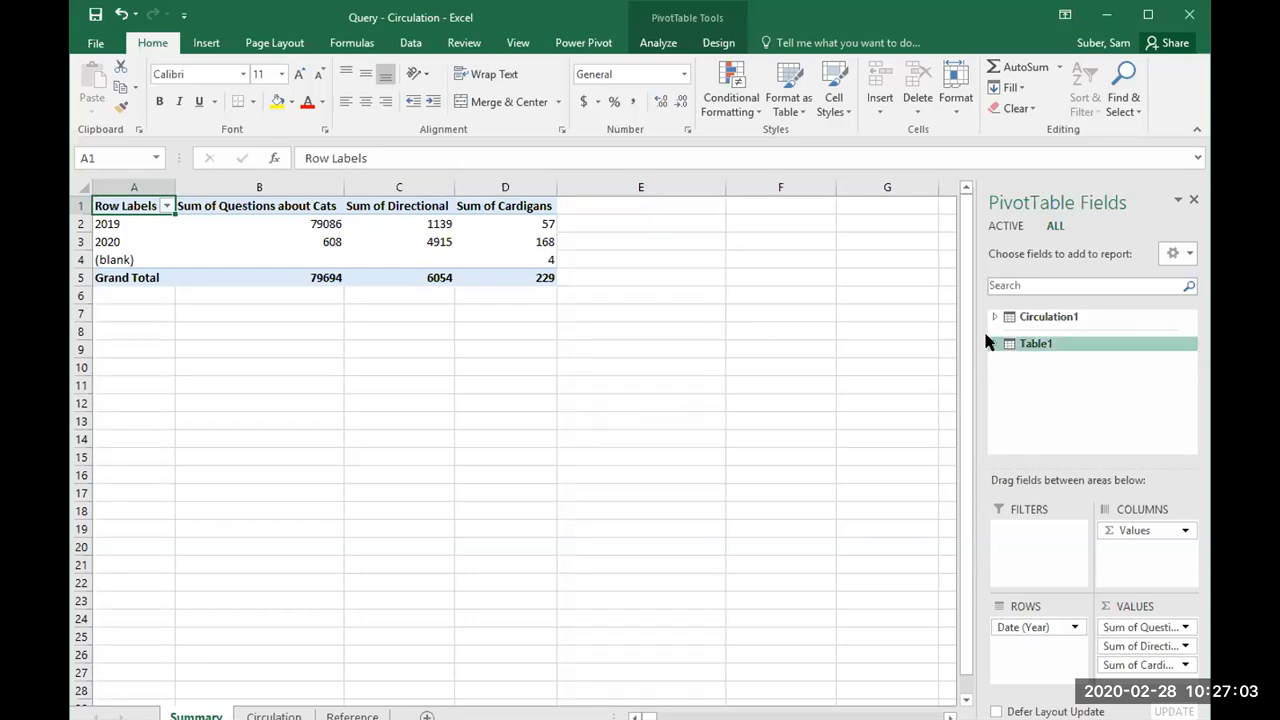
pyautogui.click(987, 343)
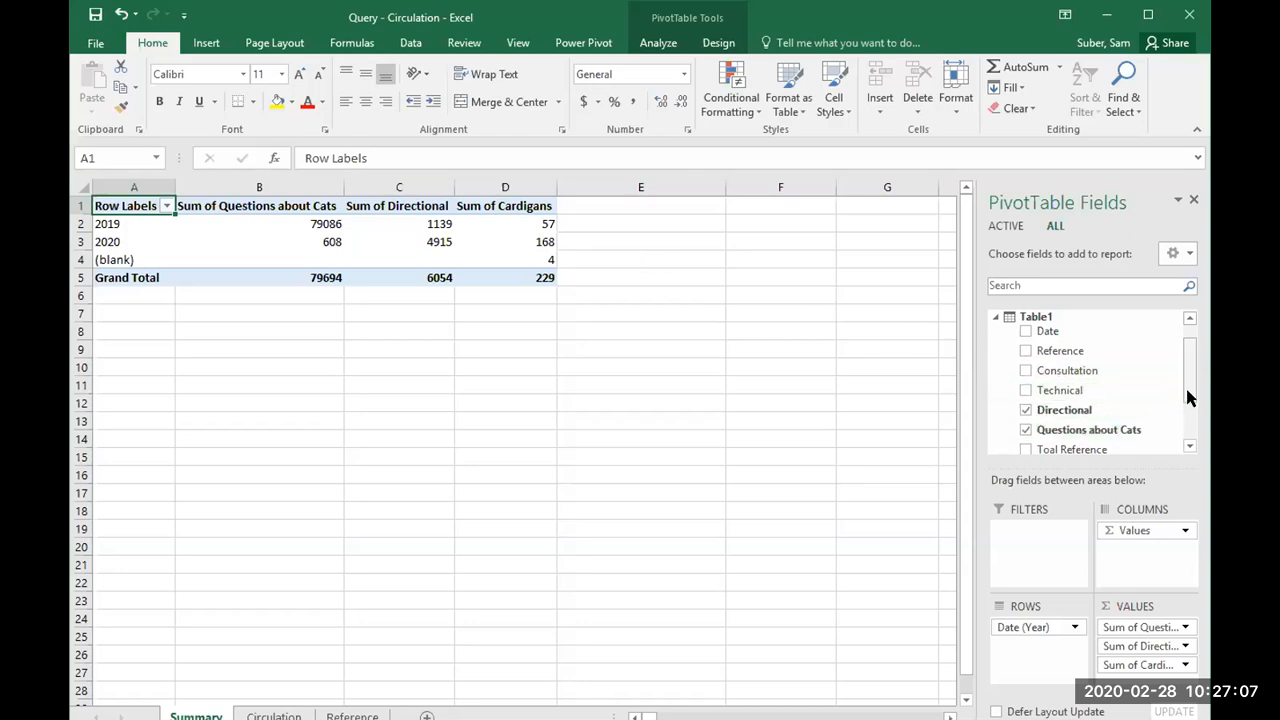
pyautogui.moveTo(1186, 362)
pyautogui.mouseDown()
pyautogui.moveTo(1183, 406)
pyautogui.moveTo(1181, 376)
pyautogui.mouseUp()
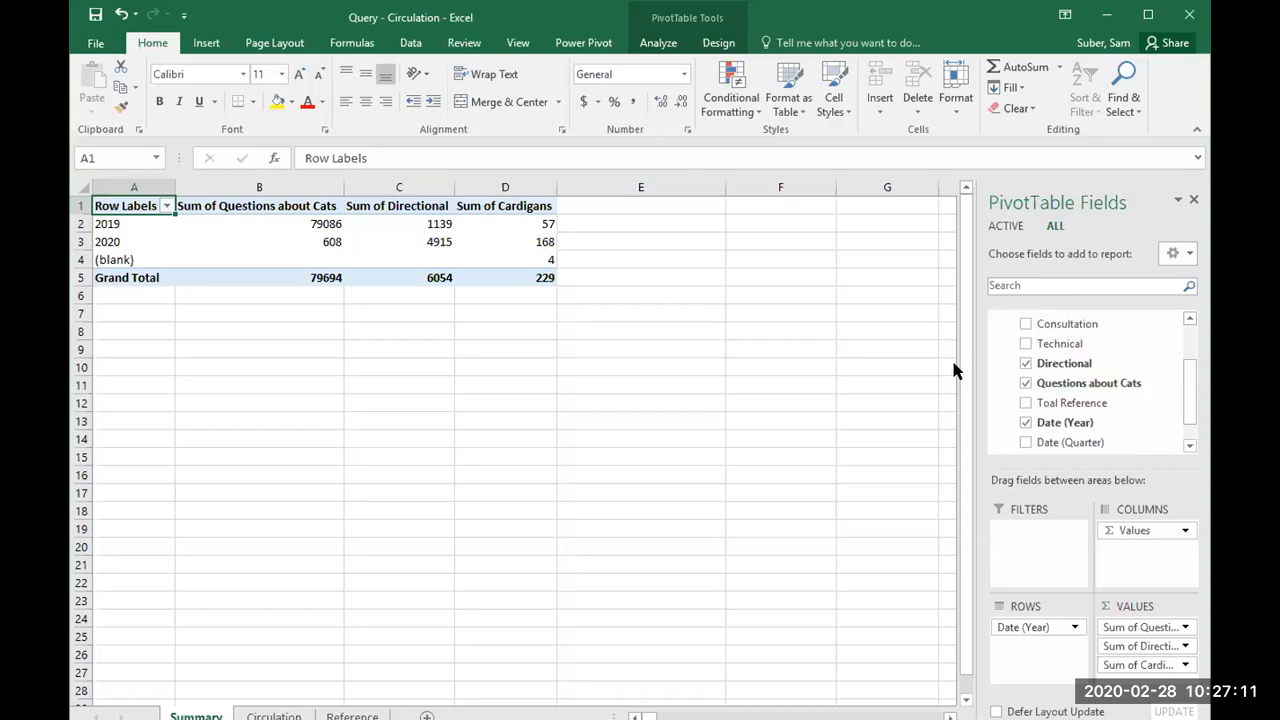
pyautogui.moveTo(1181, 390); pyautogui.dragTo(1189, 362)
pyautogui.click(993, 317)
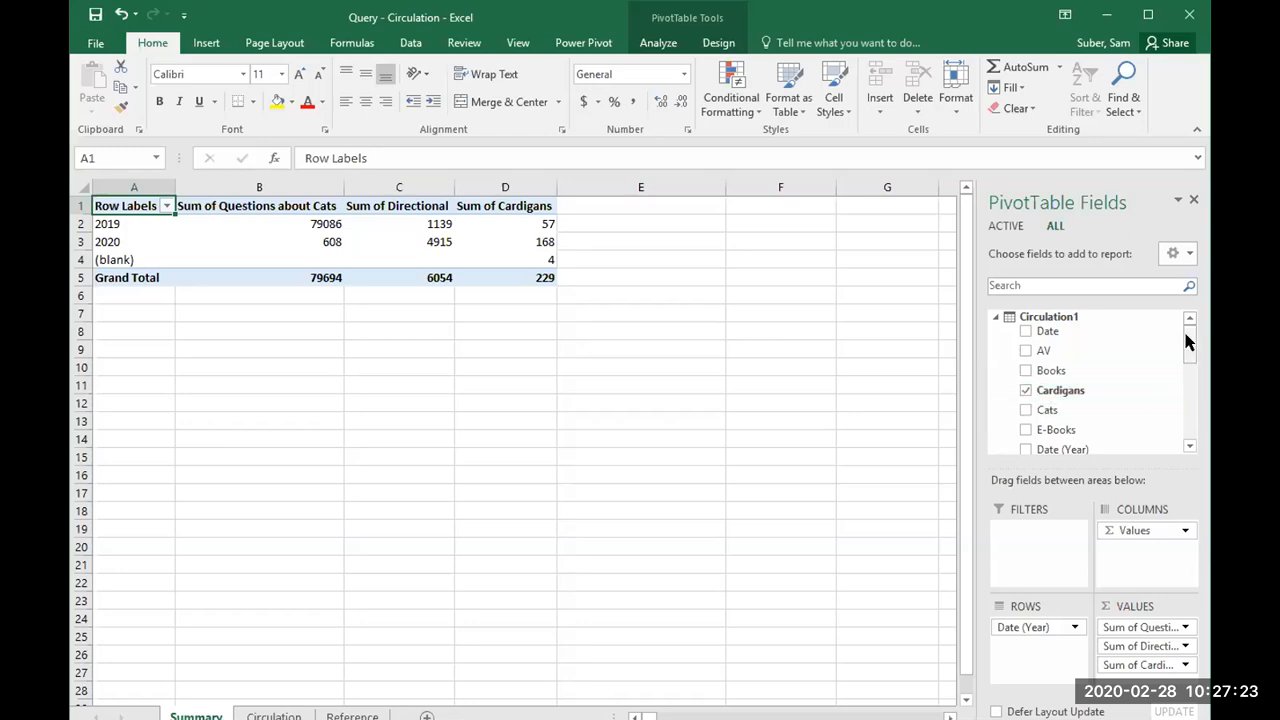
pyautogui.moveTo(1188, 342); pyautogui.dragTo(1188, 352)
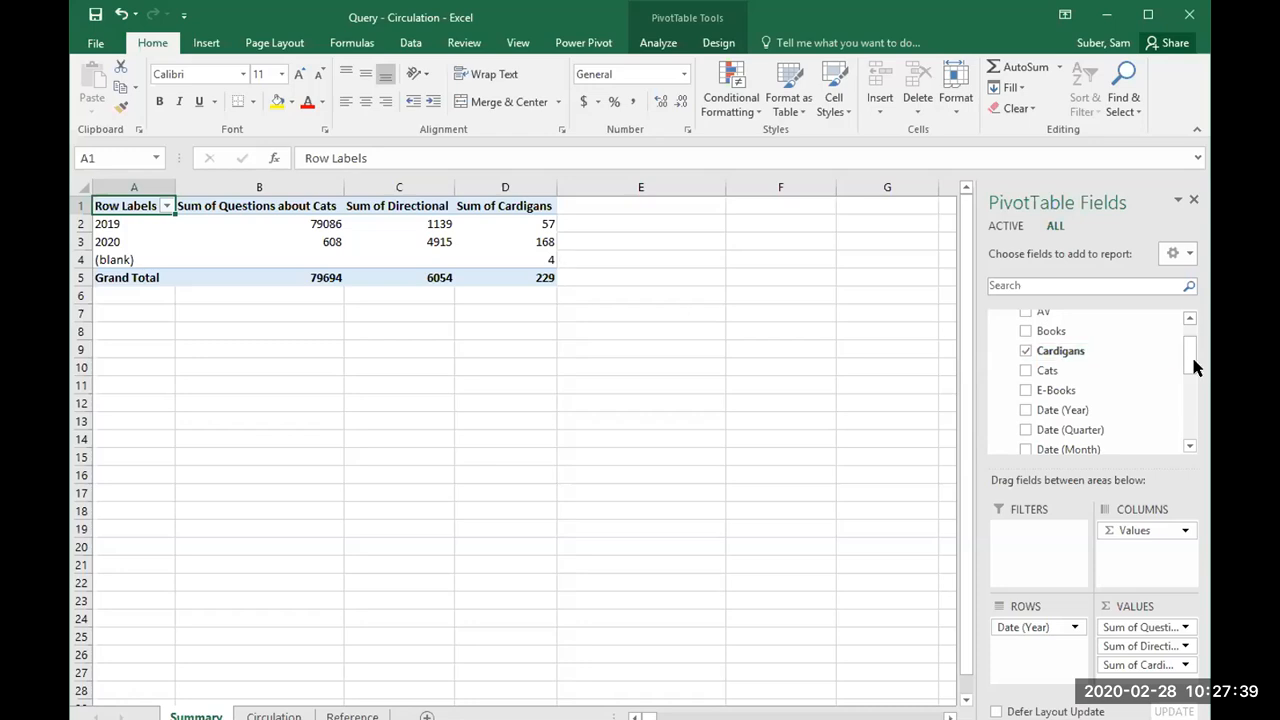
pyautogui.moveTo(1190, 363); pyautogui.dragTo(1189, 423)
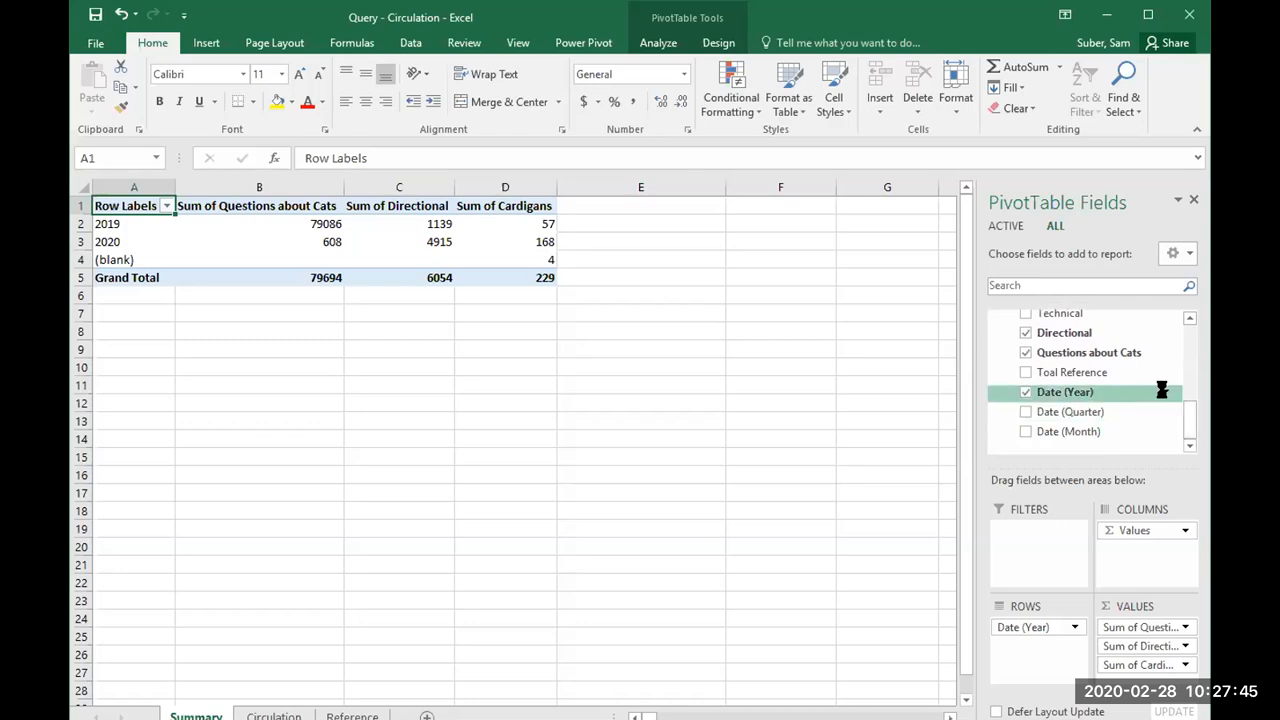
pyautogui.click(1166, 392)
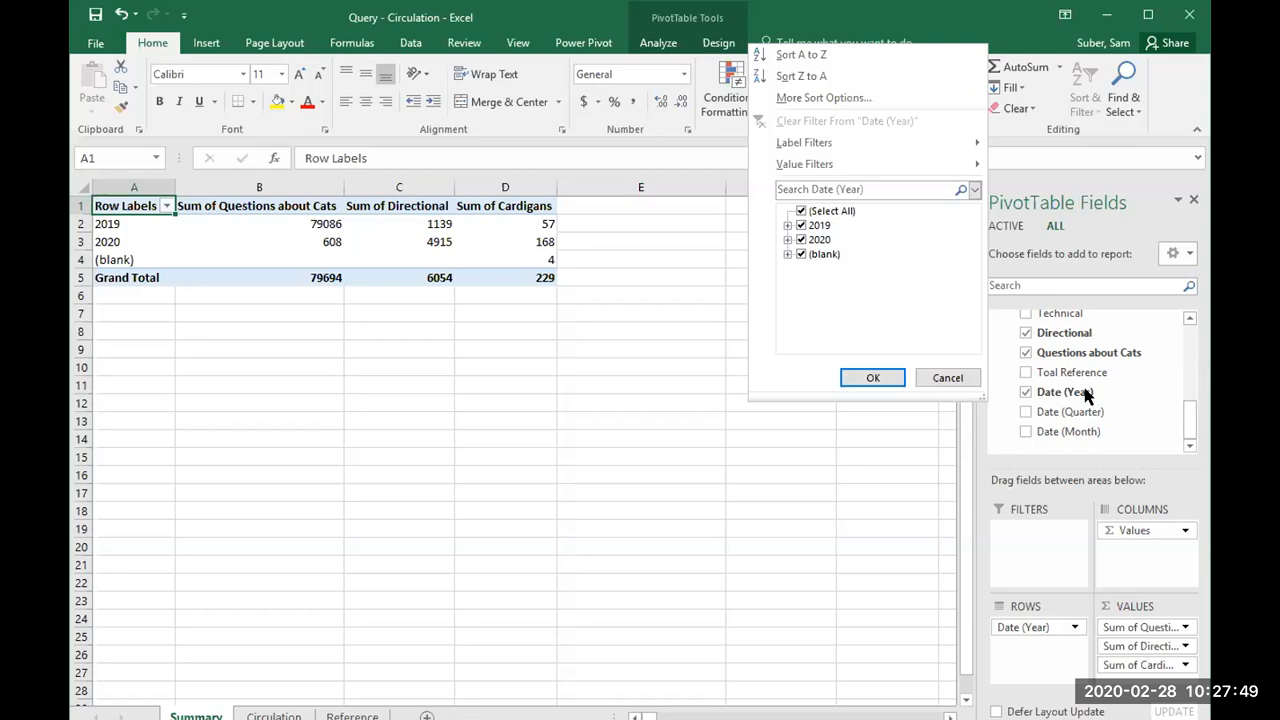
pyautogui.click(800, 256)
pyautogui.click(872, 377)
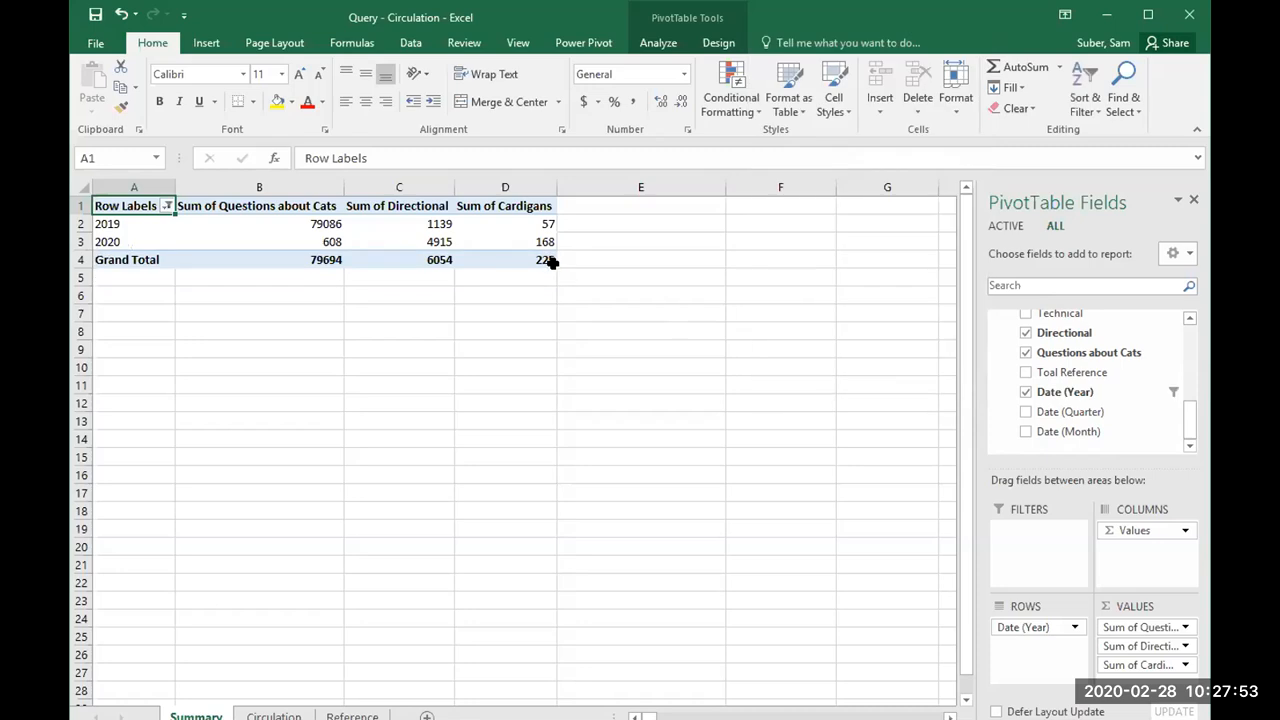
# Step: Examine the 2020 and 2019 Cardigans sums alongside the Circulation1 and Table1 fields used in the PivotTable
pyautogui.click(541, 238)
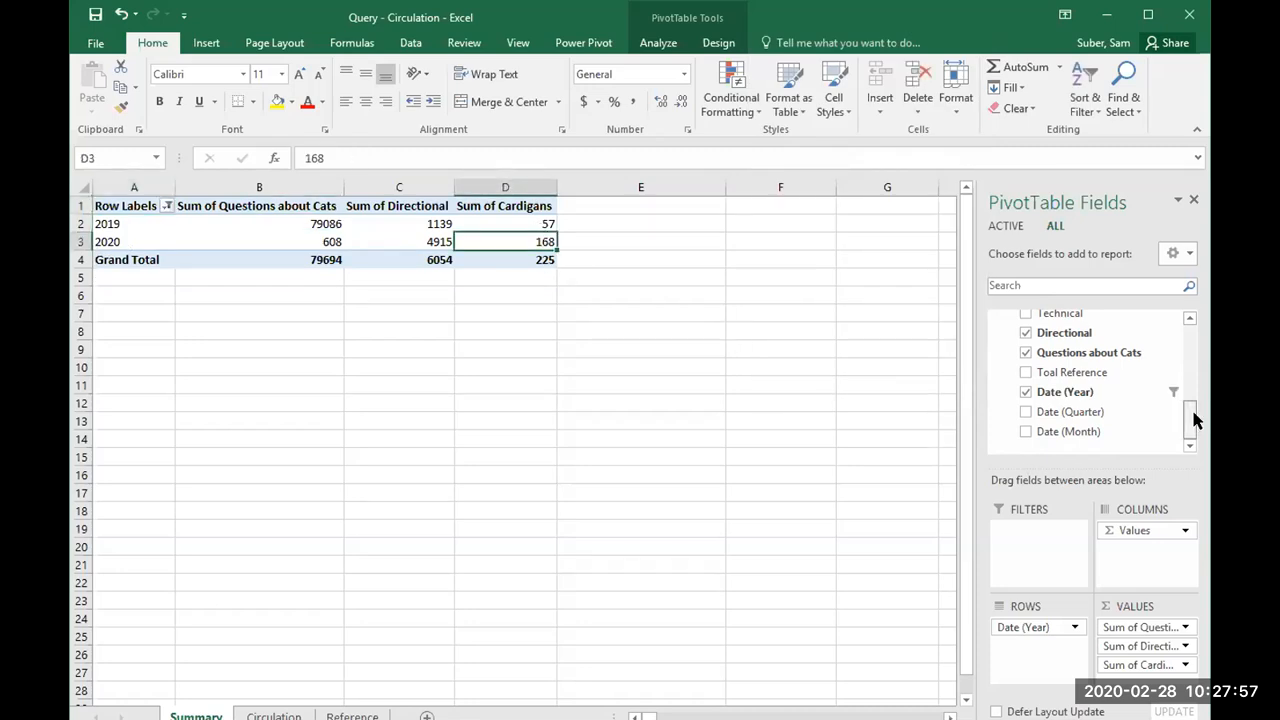
pyautogui.moveTo(1193, 420); pyautogui.dragTo(1193, 335)
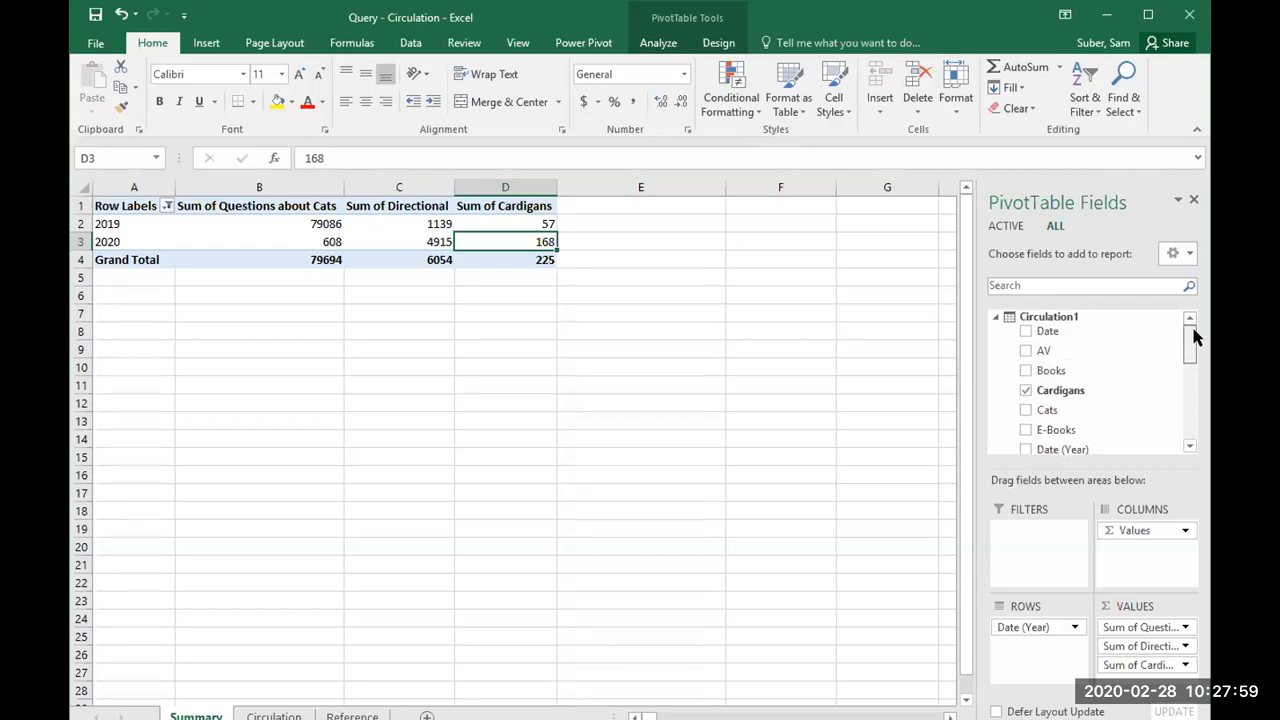
pyautogui.click(521, 216)
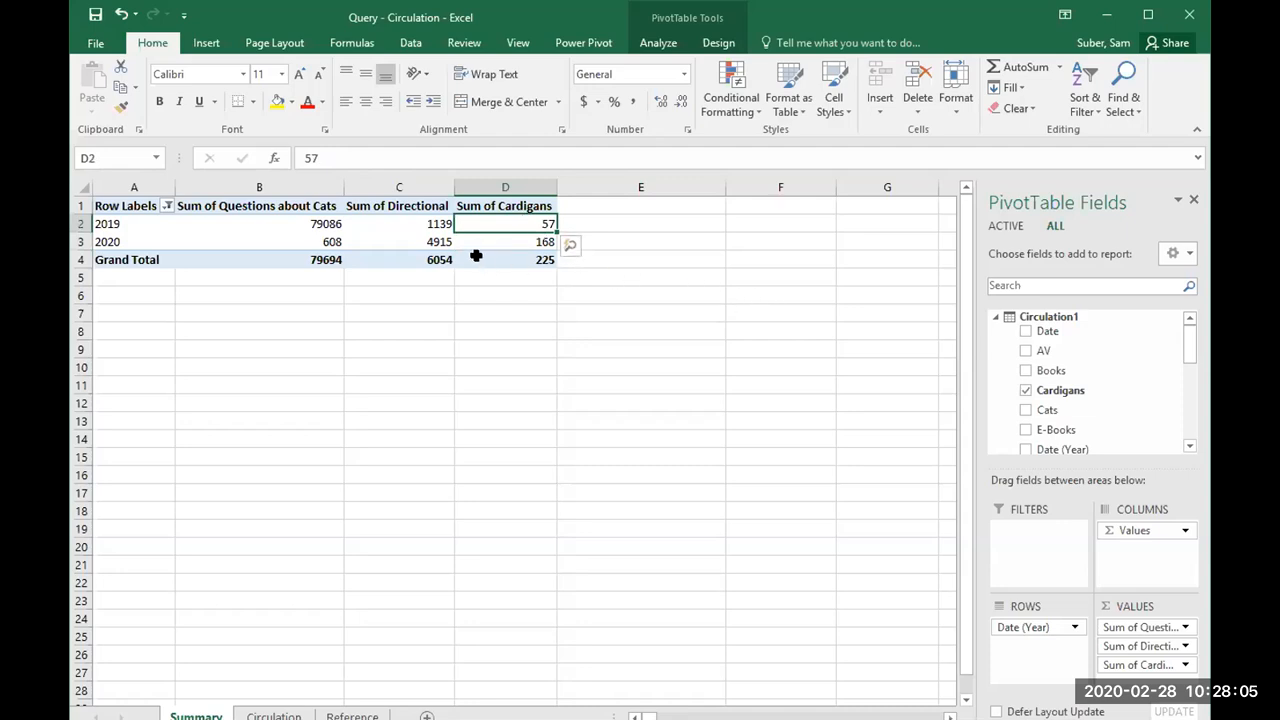
pyautogui.moveTo(476, 256)
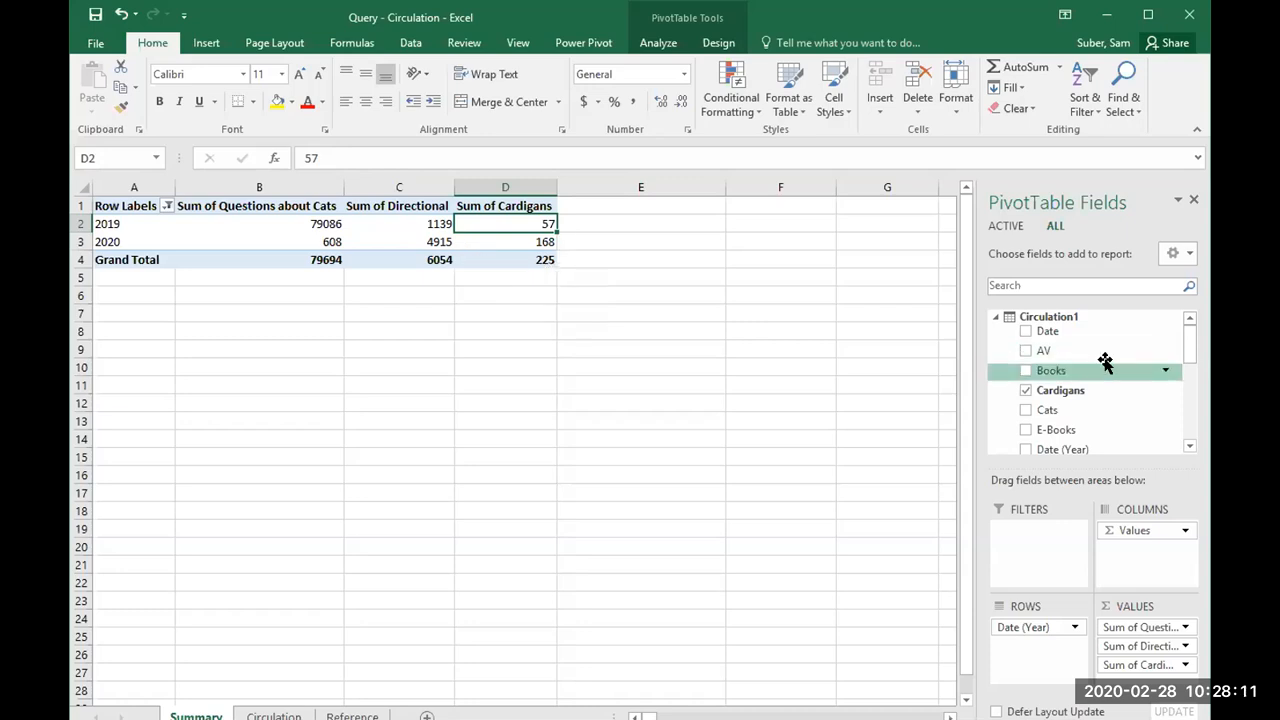
pyautogui.moveTo(1185, 335); pyautogui.dragTo(1183, 413)
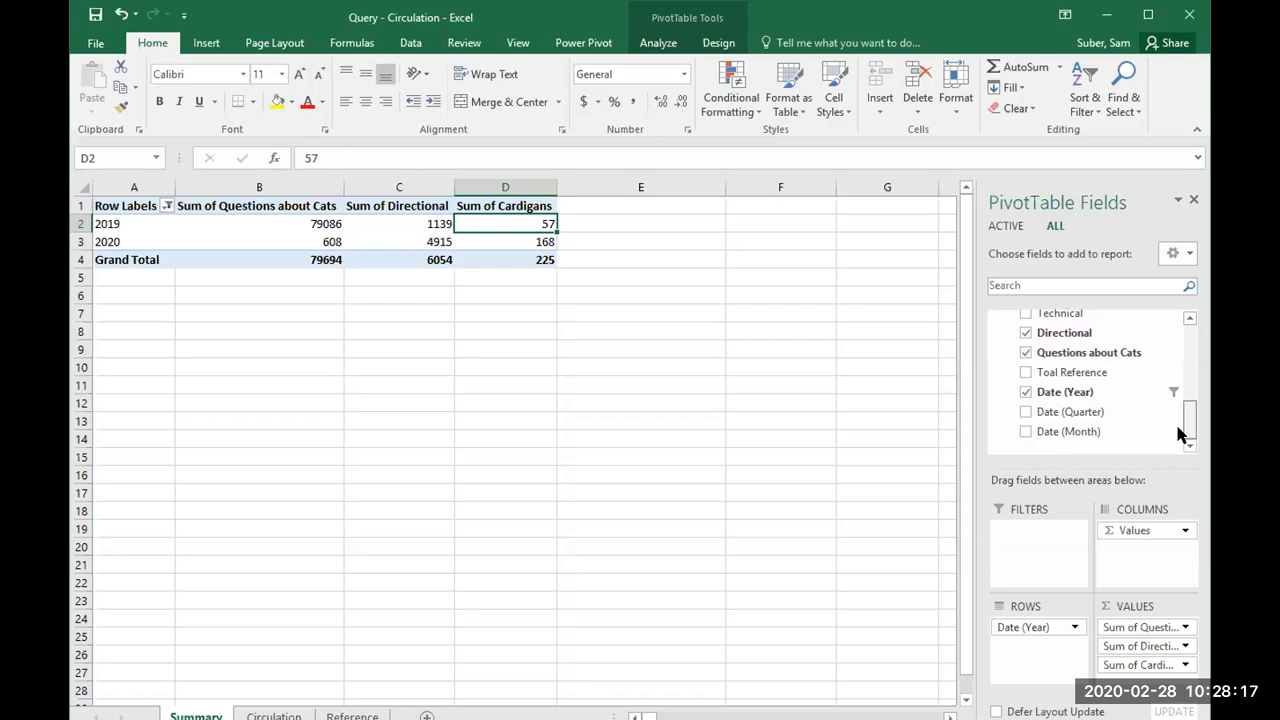
pyautogui.moveTo(1188, 428); pyautogui.dragTo(1186, 410)
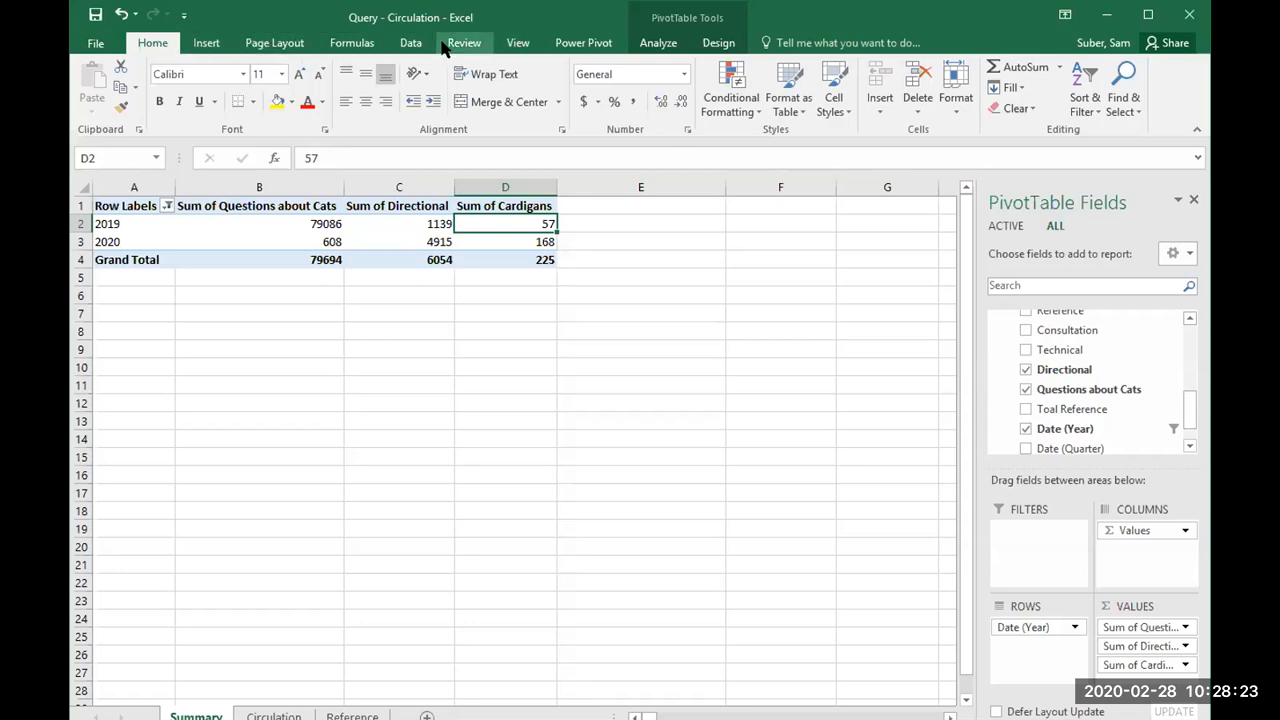
pyautogui.click(412, 43)
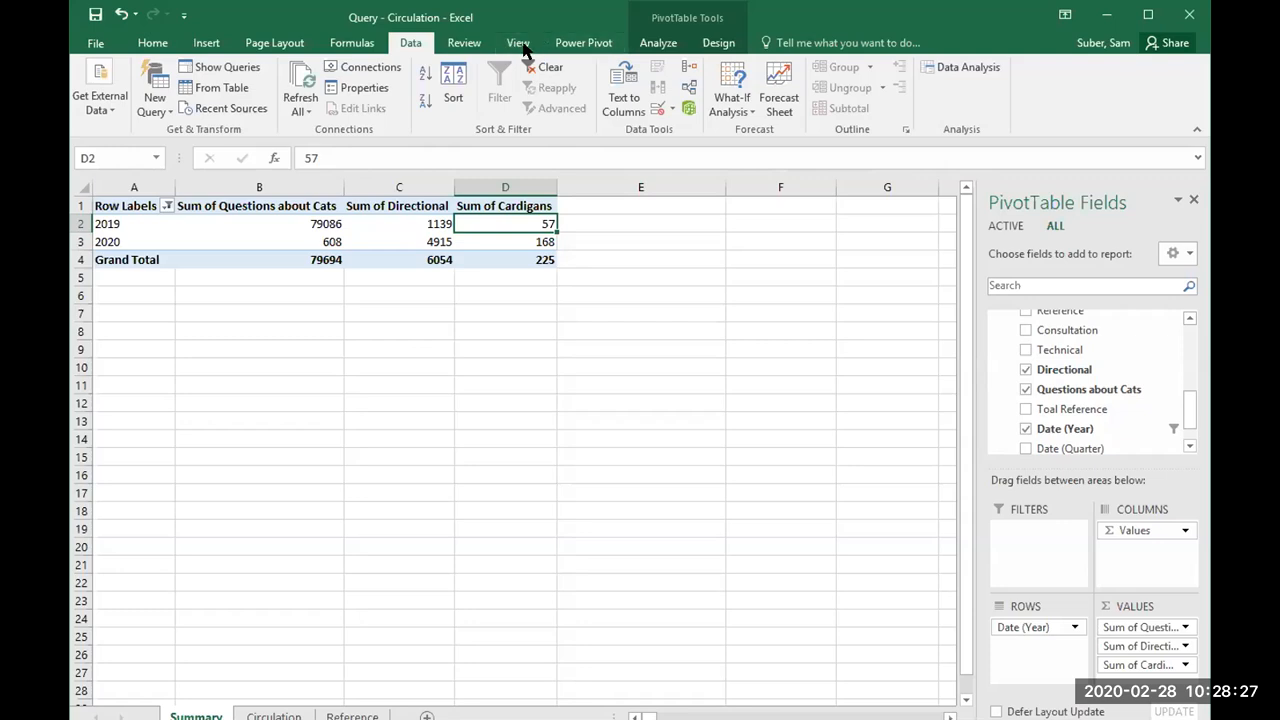
pyautogui.click(645, 47)
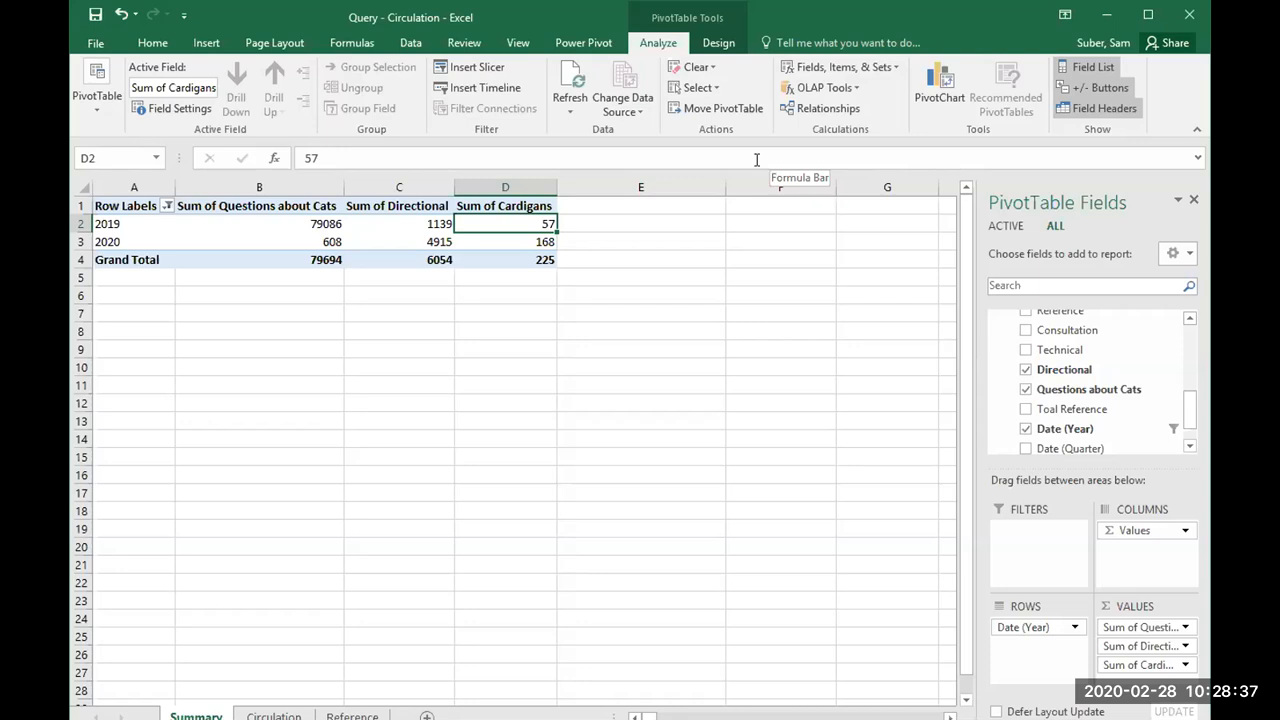
# Step: Start a new Power Pivot measure and assign it to the Circulation1 table
pyautogui.click(600, 46)
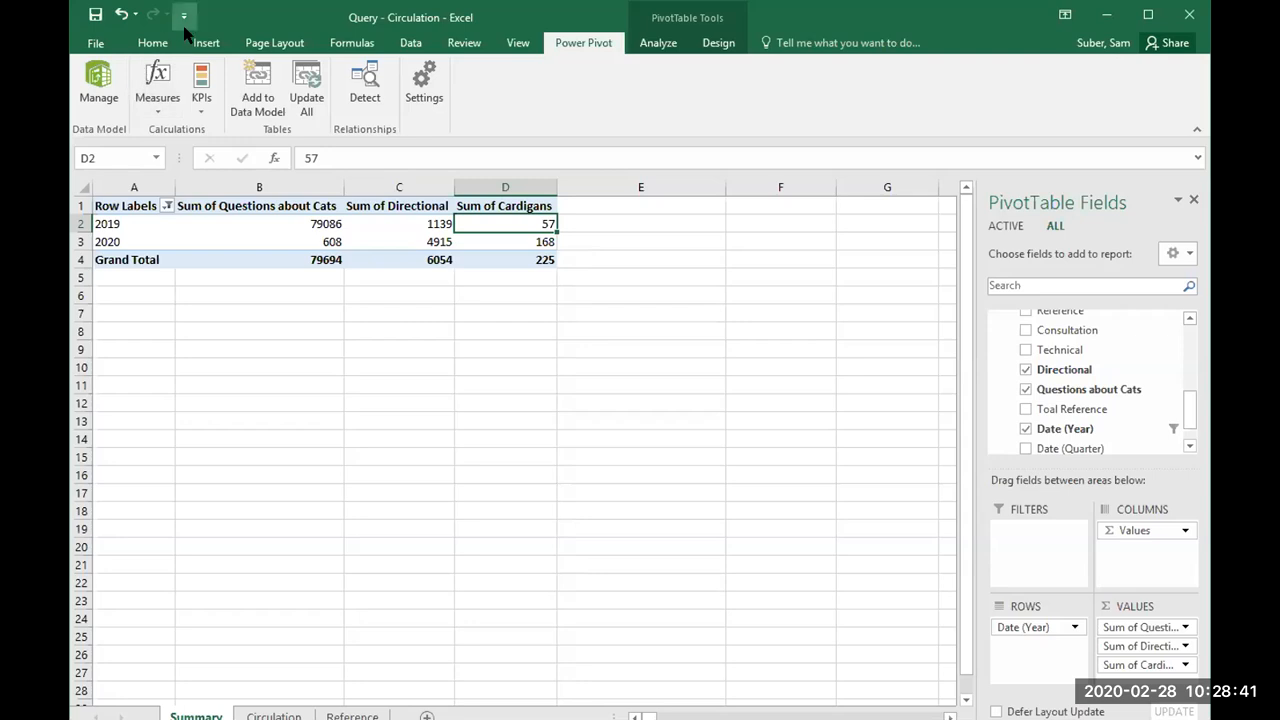
pyautogui.click(168, 103)
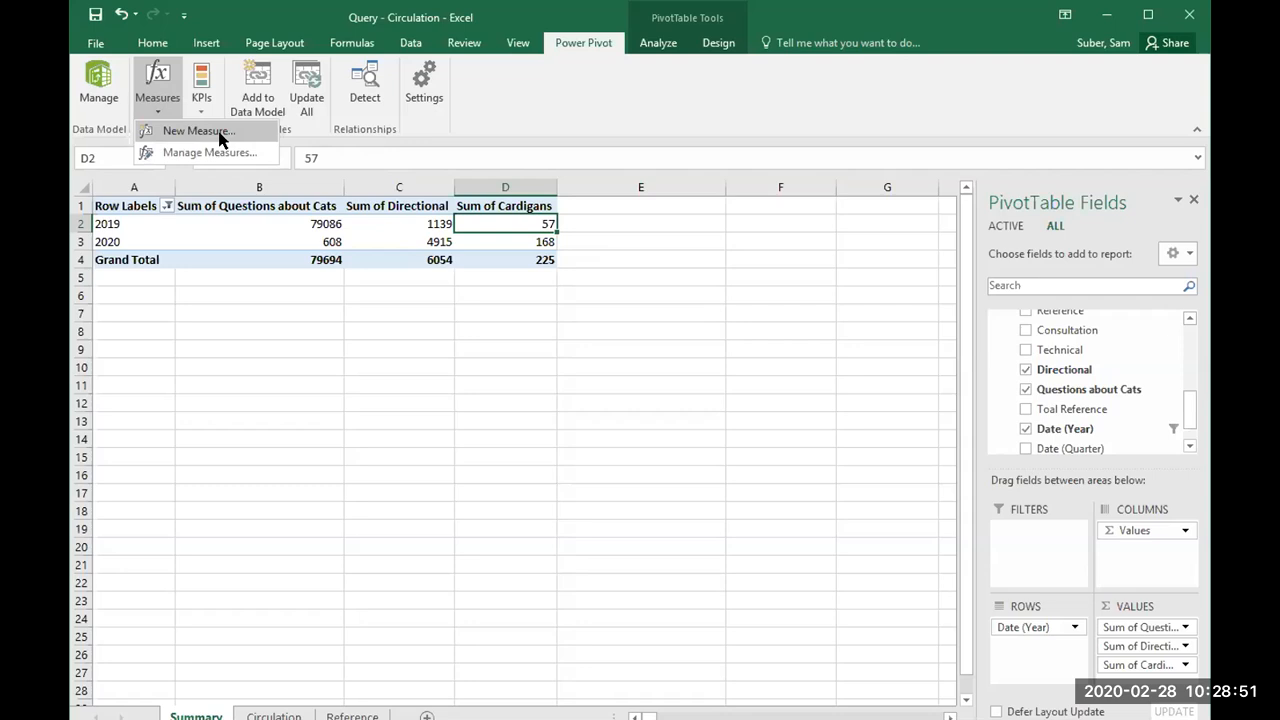
pyautogui.click(199, 131)
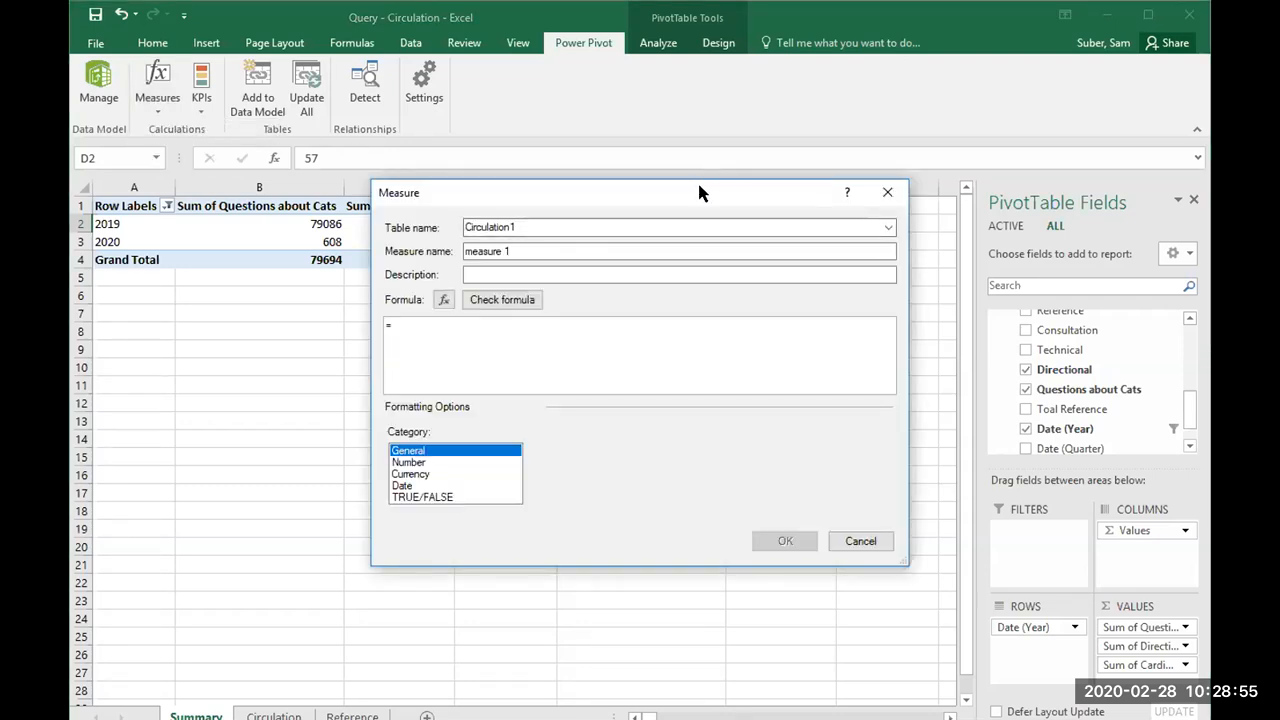
pyautogui.moveTo(699, 192); pyautogui.dragTo(964, 189)
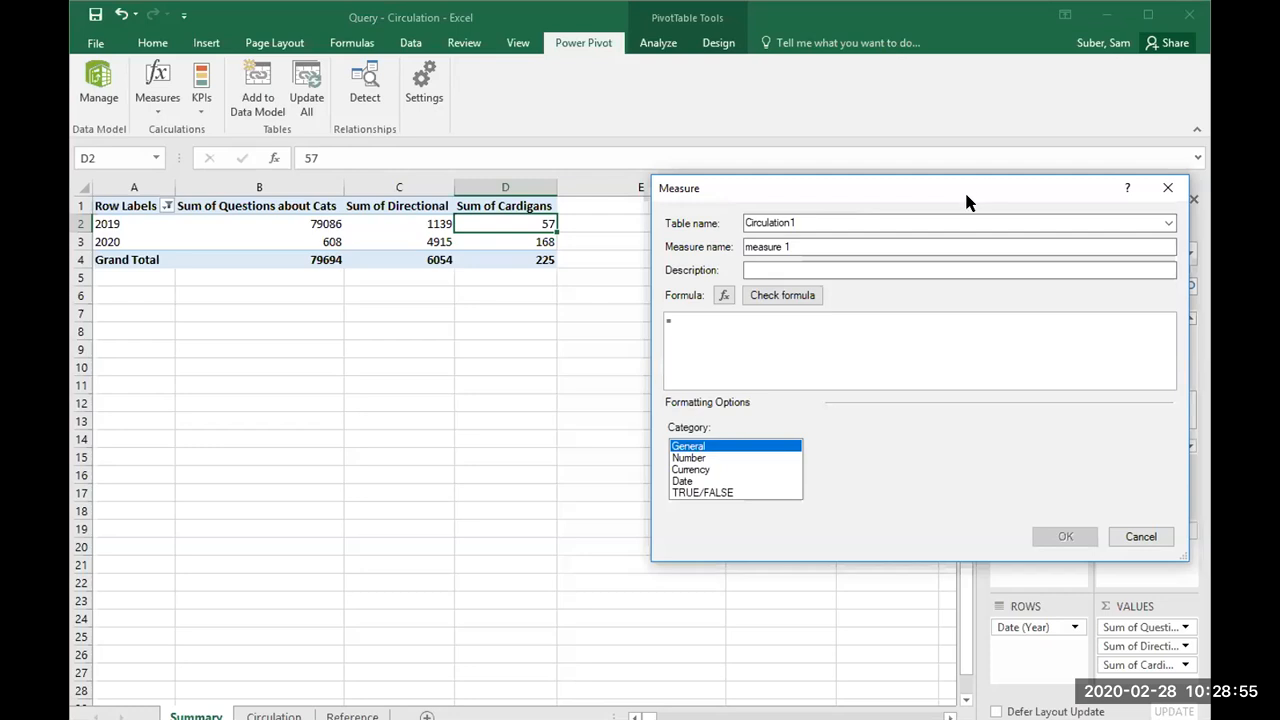
pyautogui.click(814, 220)
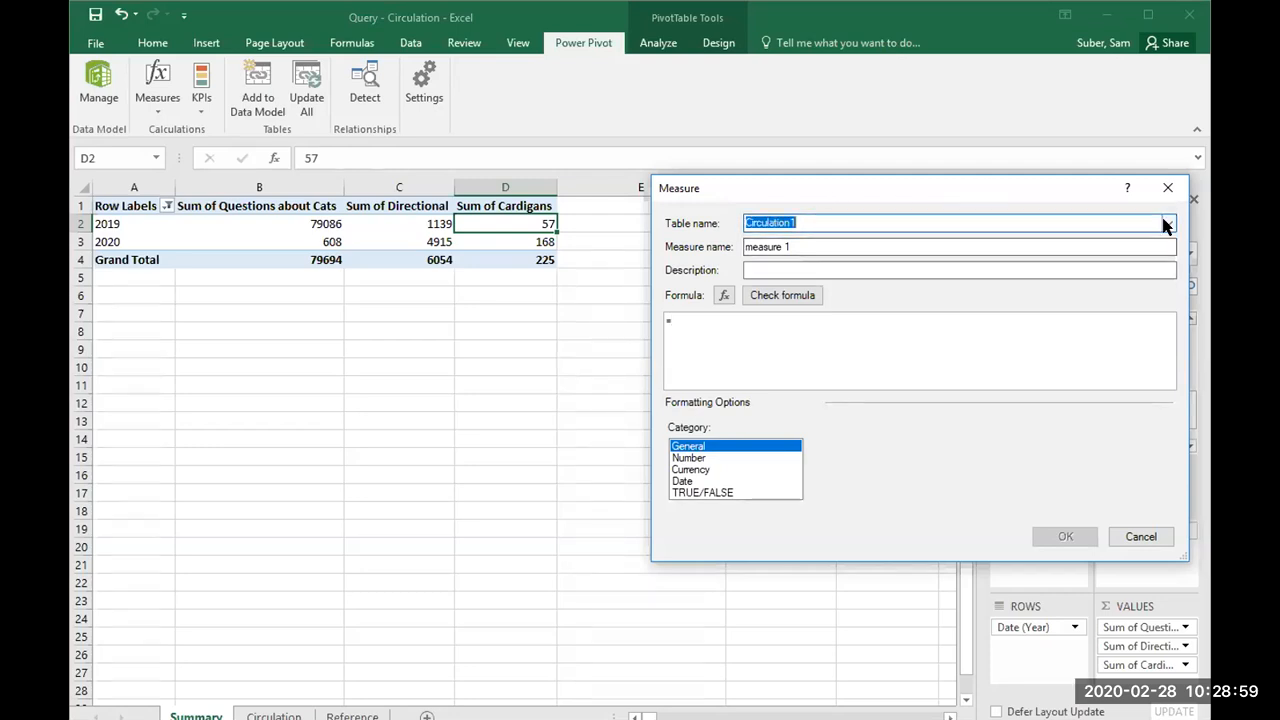
pyautogui.click(1167, 223)
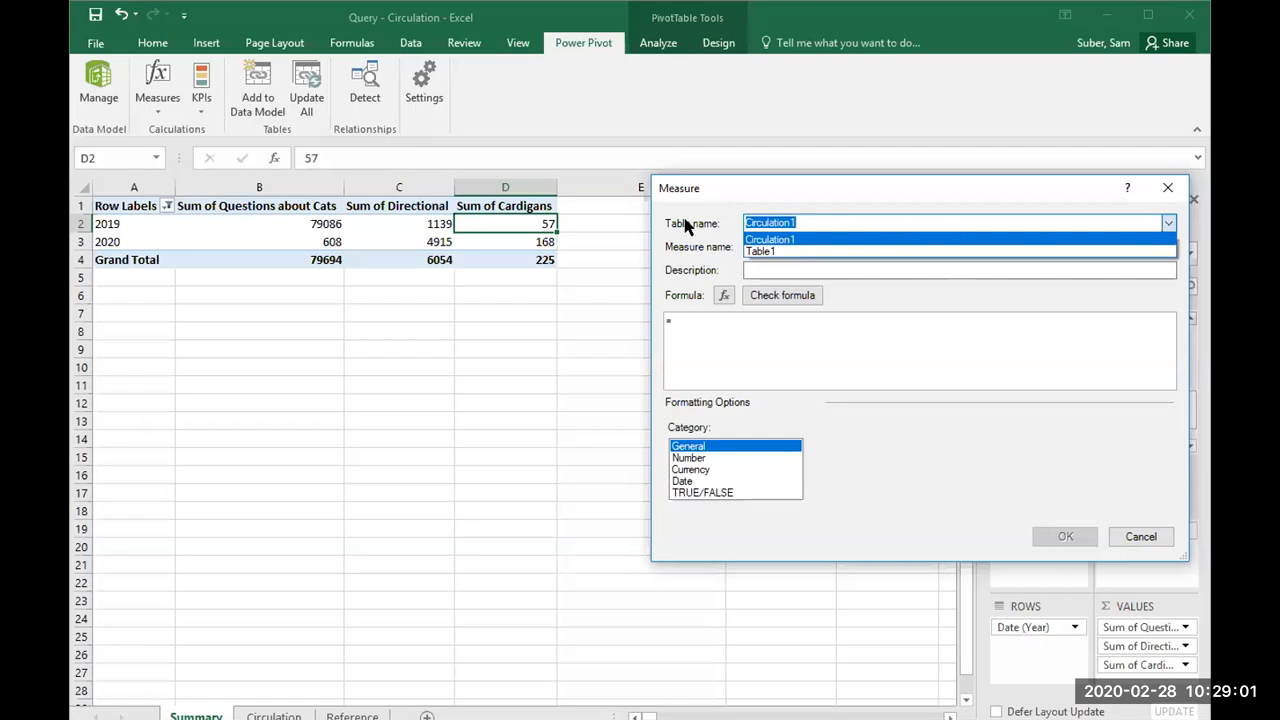
pyautogui.click(697, 252)
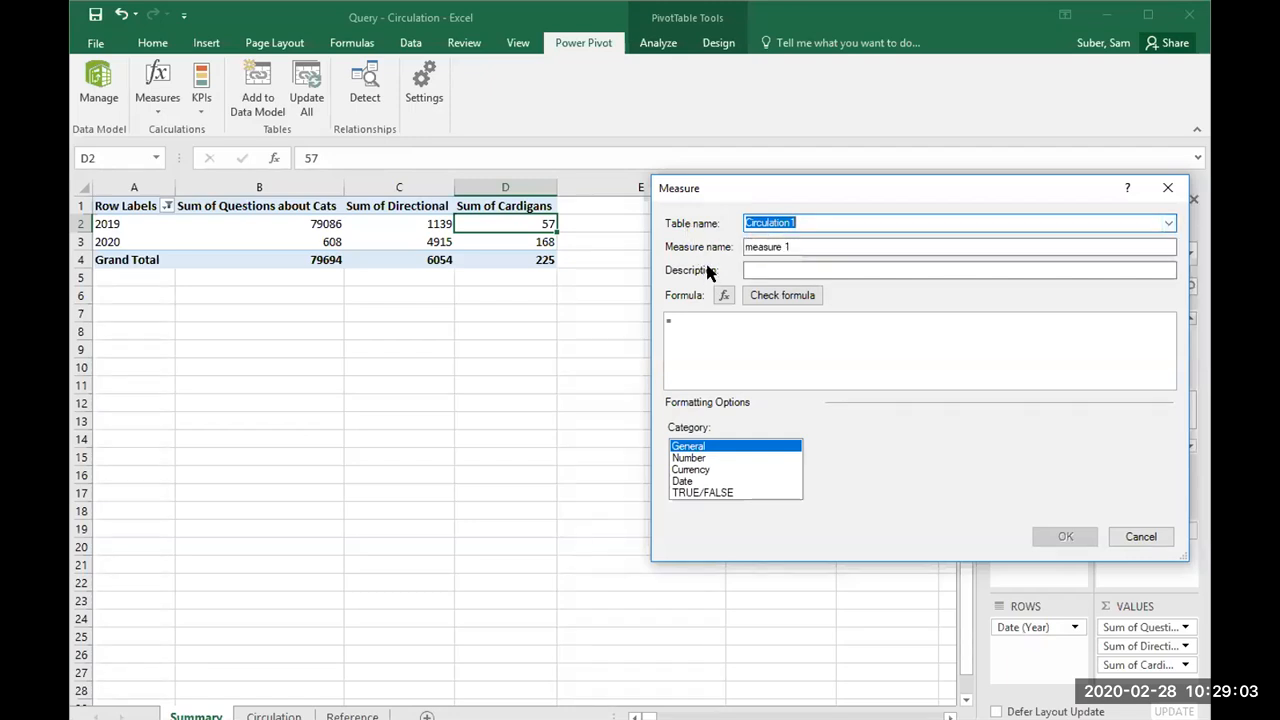
pyautogui.click(731, 327)
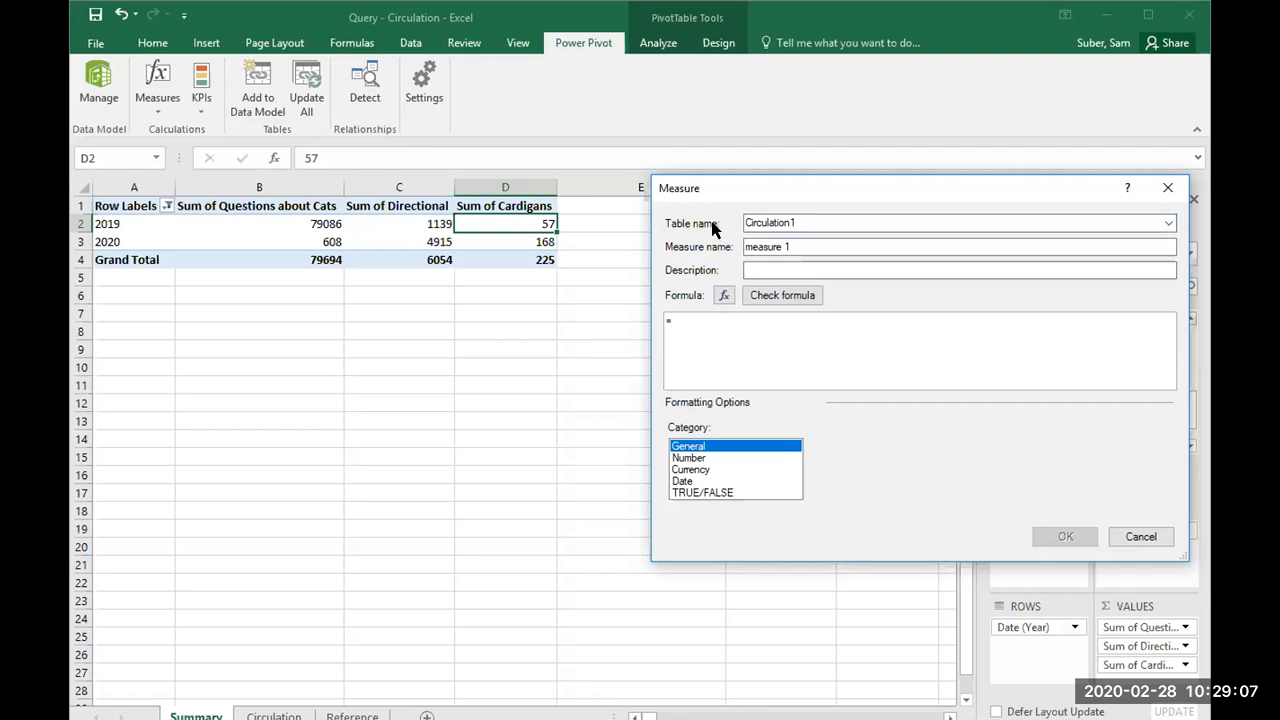
pyautogui.doubleClick(800, 221)
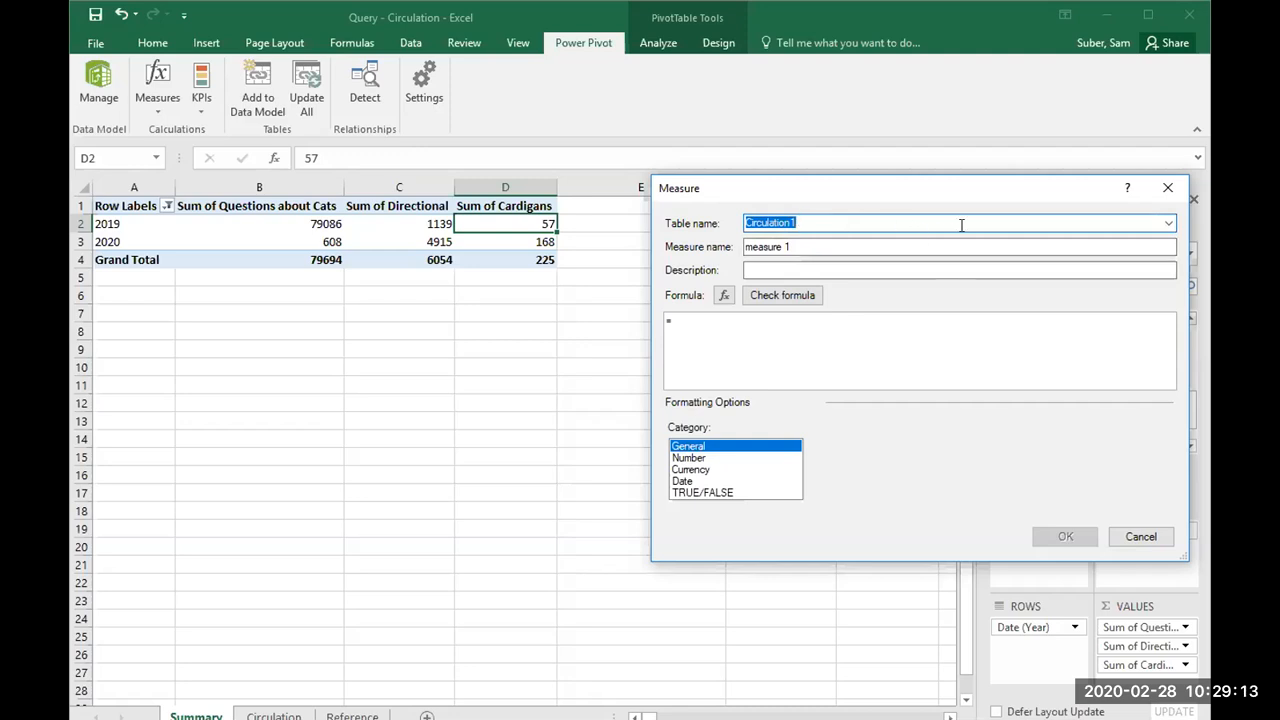
pyautogui.moveTo(1004, 181); pyautogui.dragTo(740, 143)
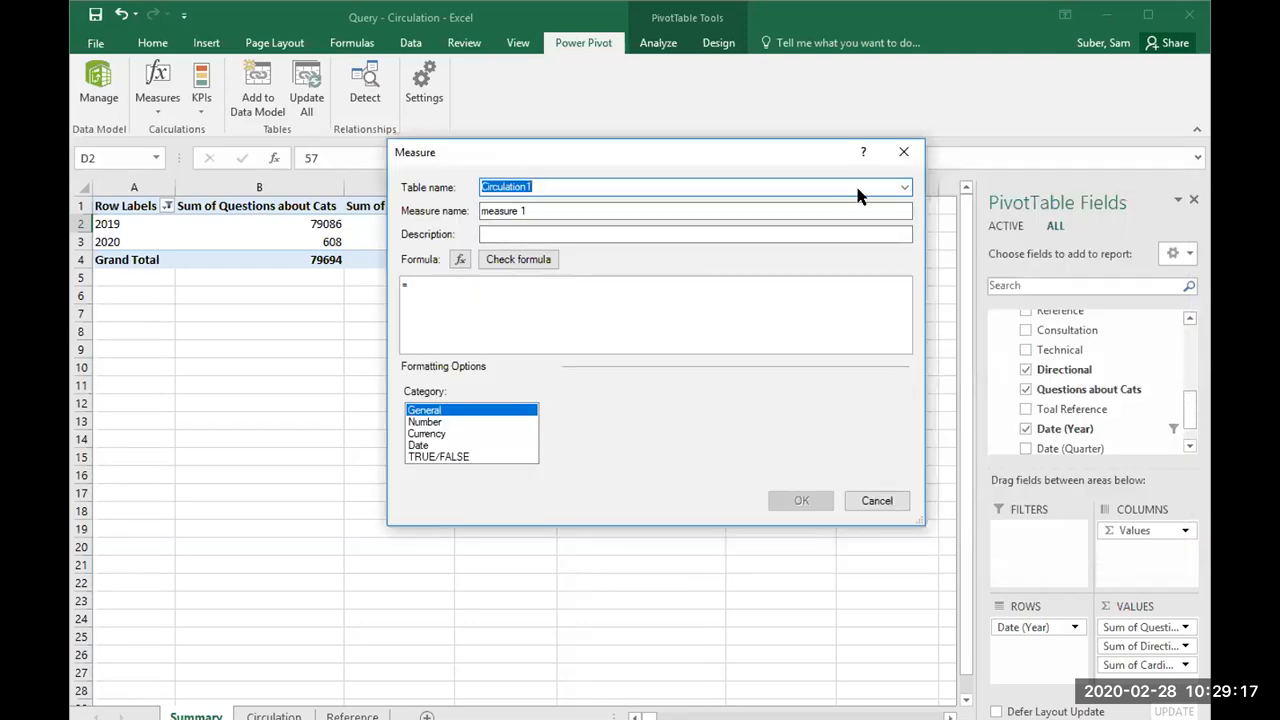
pyautogui.click(903, 188)
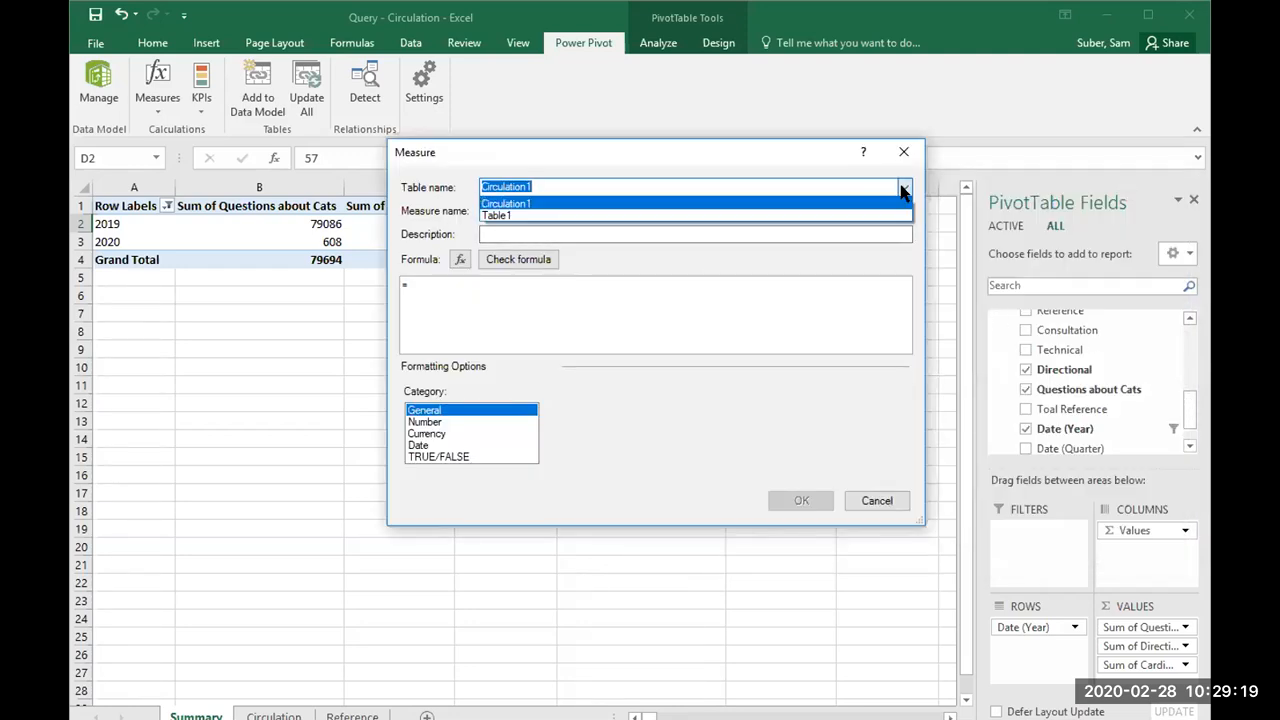
pyautogui.click(727, 204)
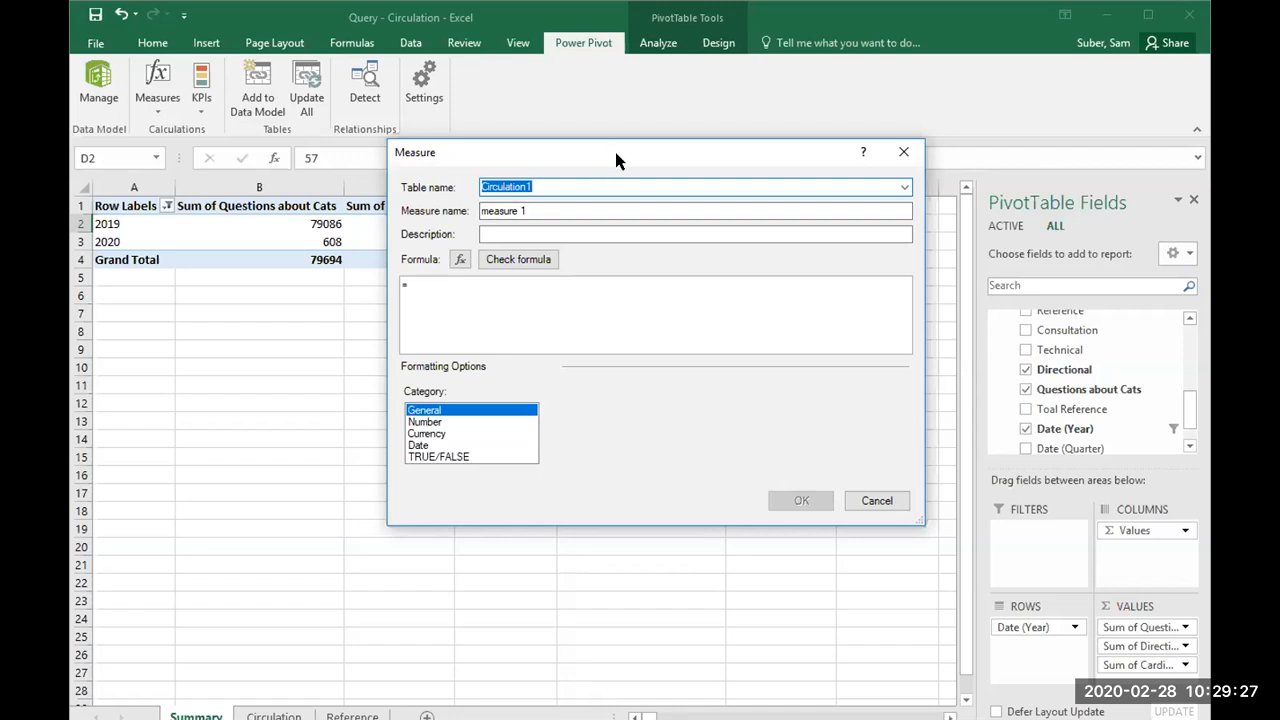
# Step: Name the new measure "Cardigans + Cats"
pyautogui.moveTo(615, 154); pyautogui.dragTo(930, 184)
pyautogui.click(860, 239)
pyautogui.hotkey('shift', 'Home')
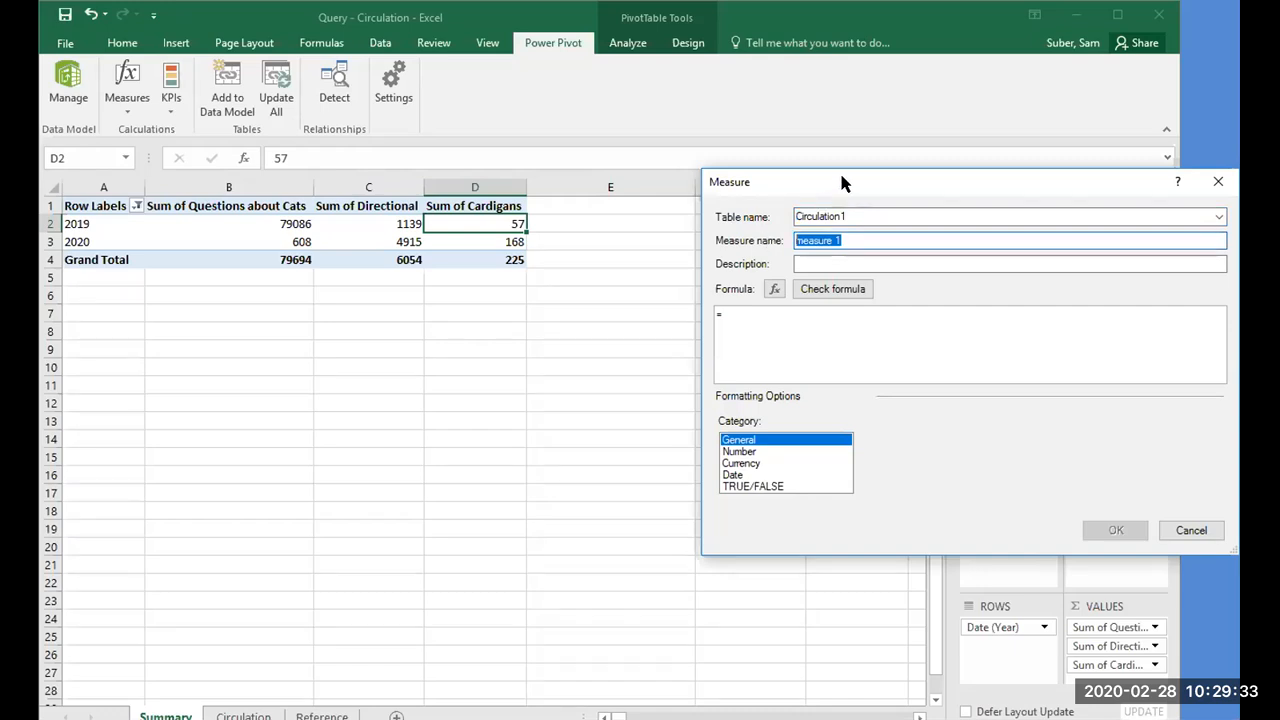
pyautogui.moveTo(844, 182); pyautogui.dragTo(790, 192)
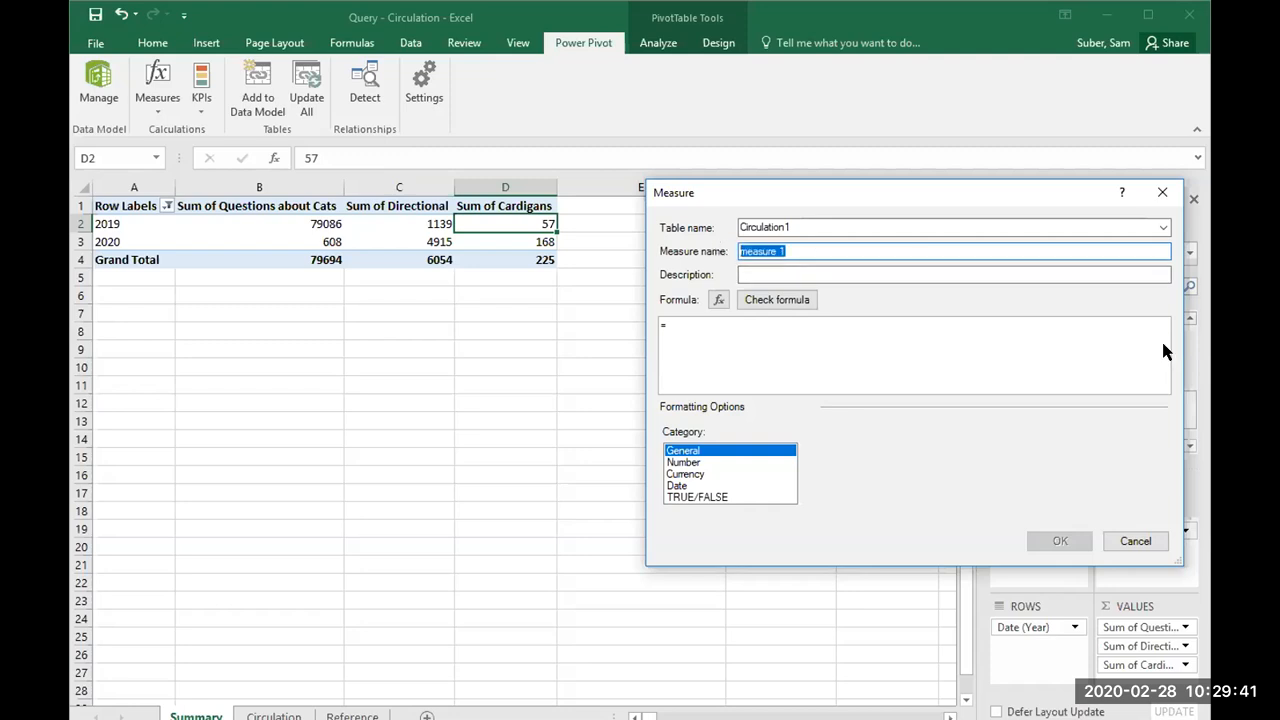
pyautogui.press('BackSpace')
pyautogui.write('Cardigans + Cats')
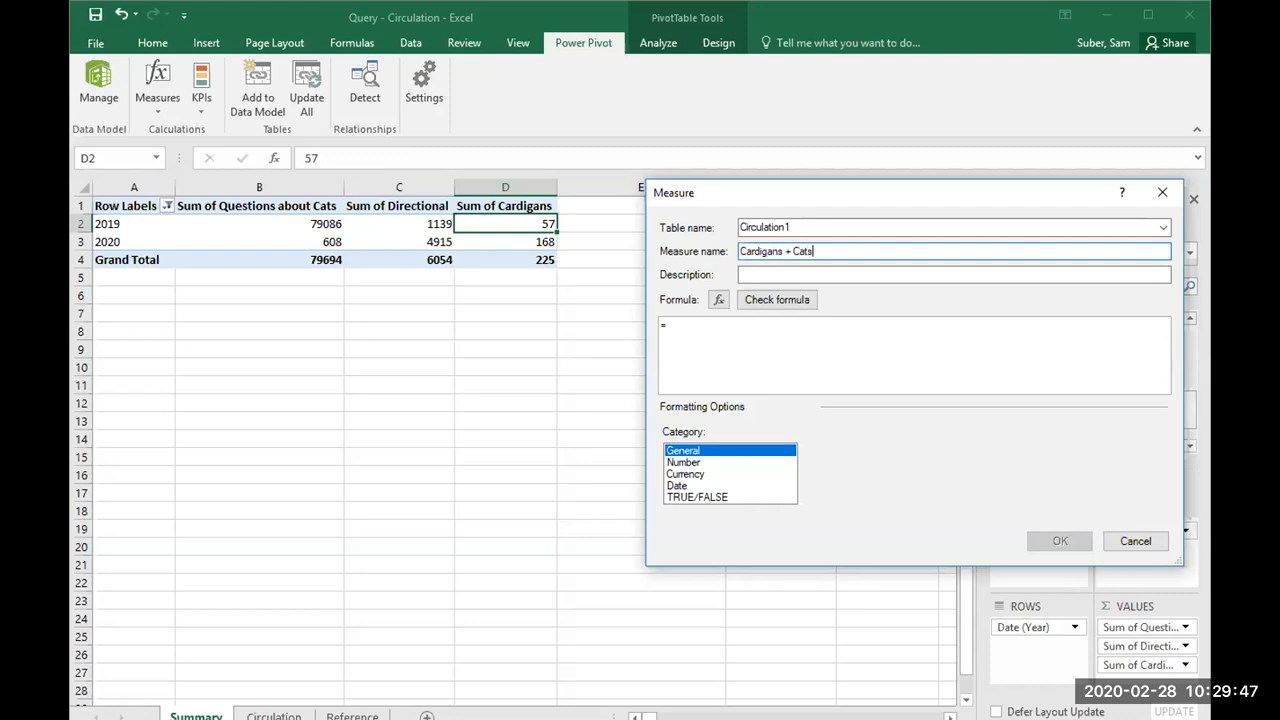
pyautogui.click(871, 343)
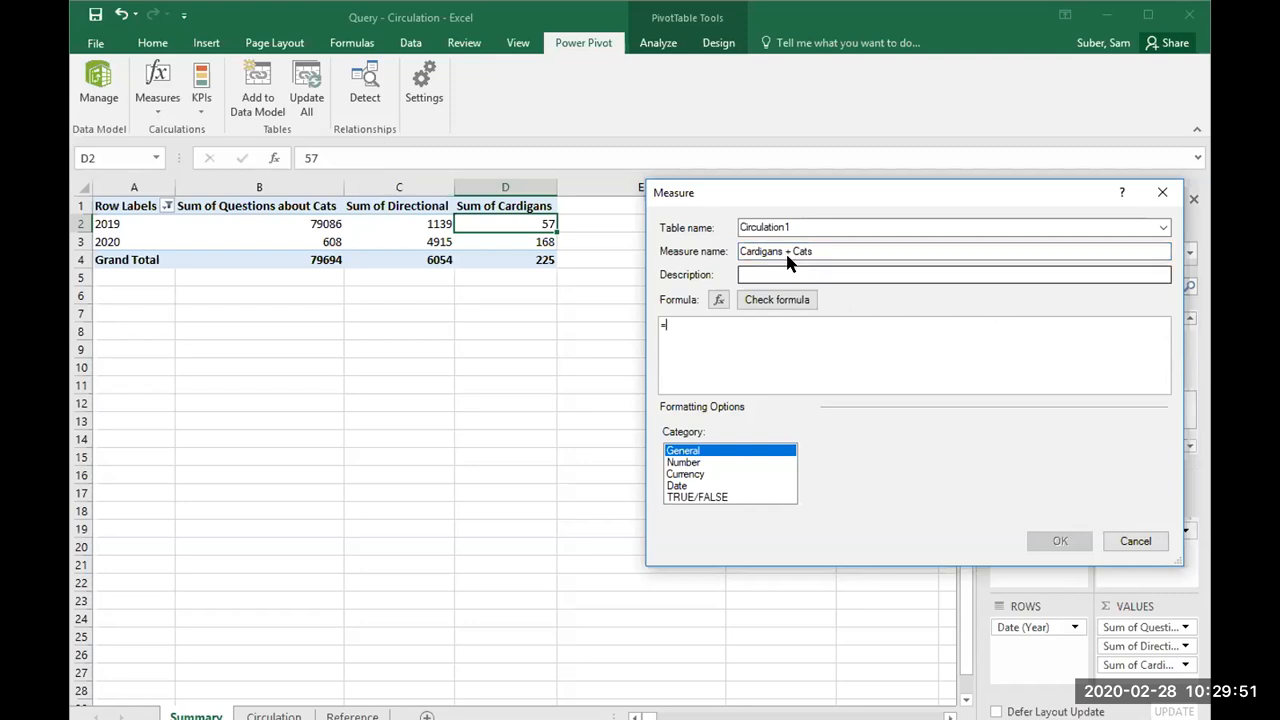
pyautogui.write('s')
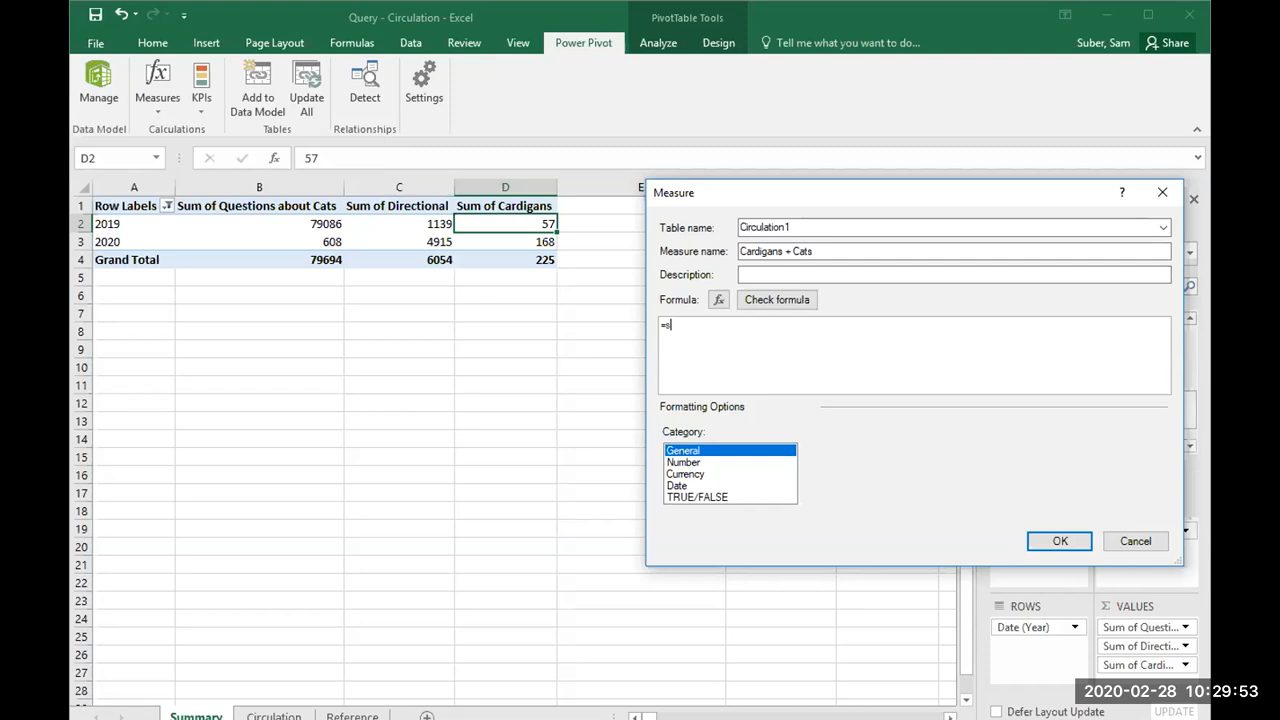
pyautogui.click(941, 353)
pyautogui.press('BackSpace')
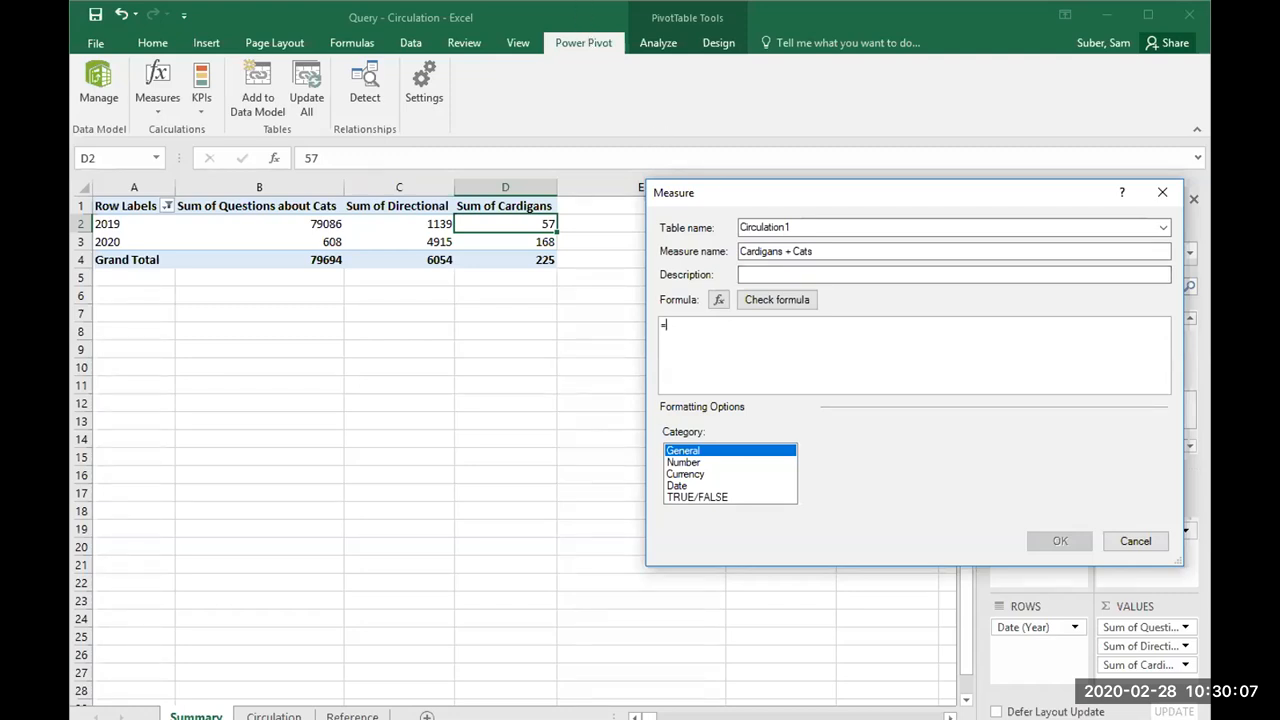
pyautogui.click(605, 6)
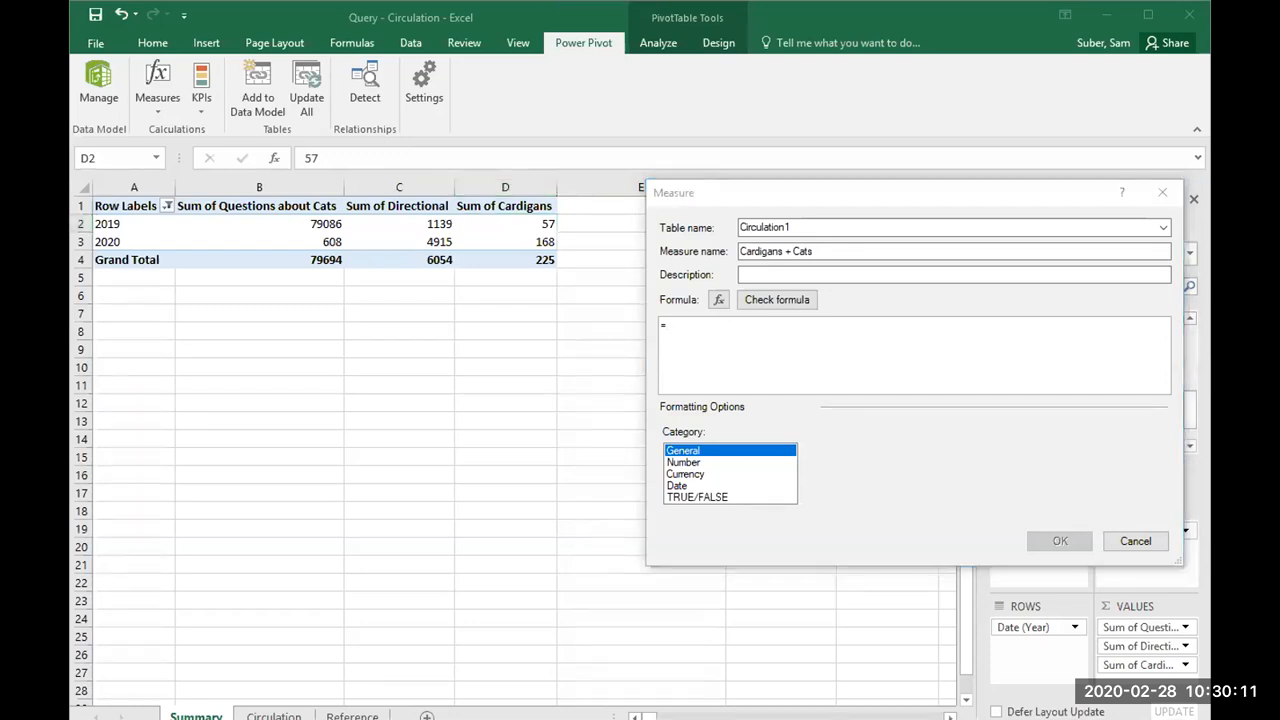
# Step: Define the measure's formula as =[Sum of Questions about Cats]+[Sum of Cardigans] and add the measure to the PivotTable
pyautogui.click(713, 331)
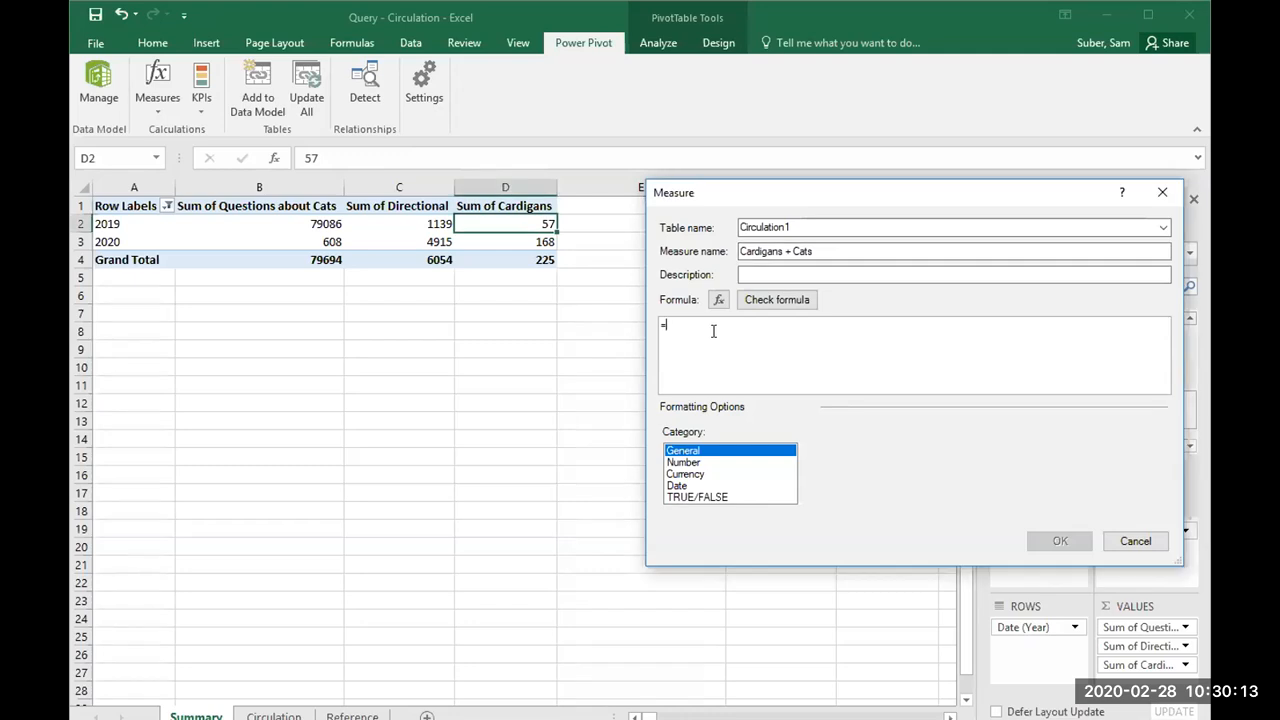
pyautogui.write('s')
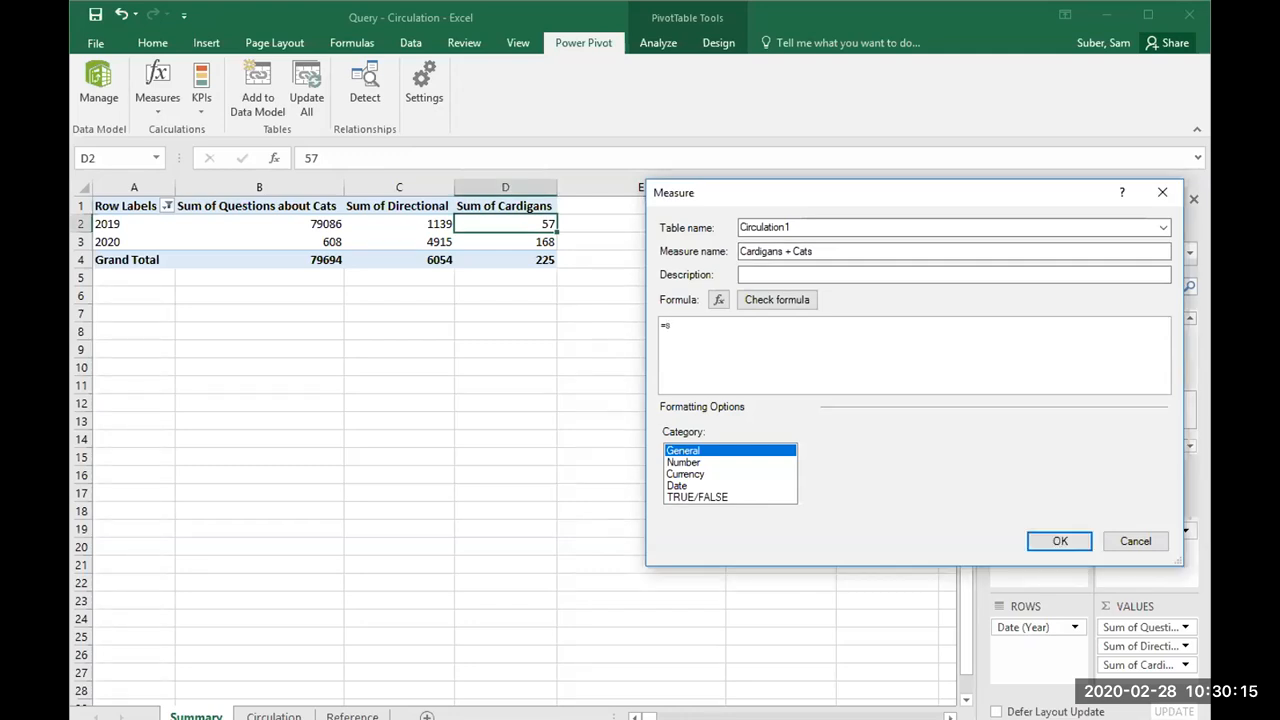
pyautogui.write('um')
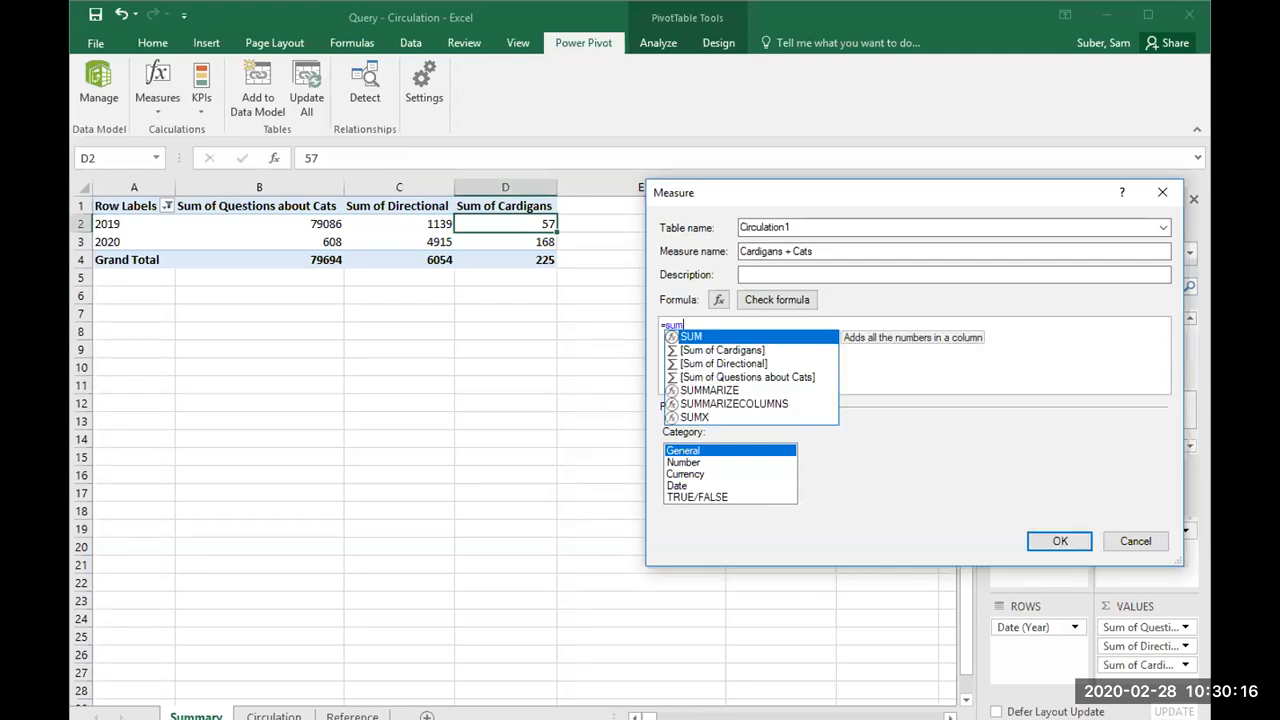
pyautogui.doubleClick(731, 377)
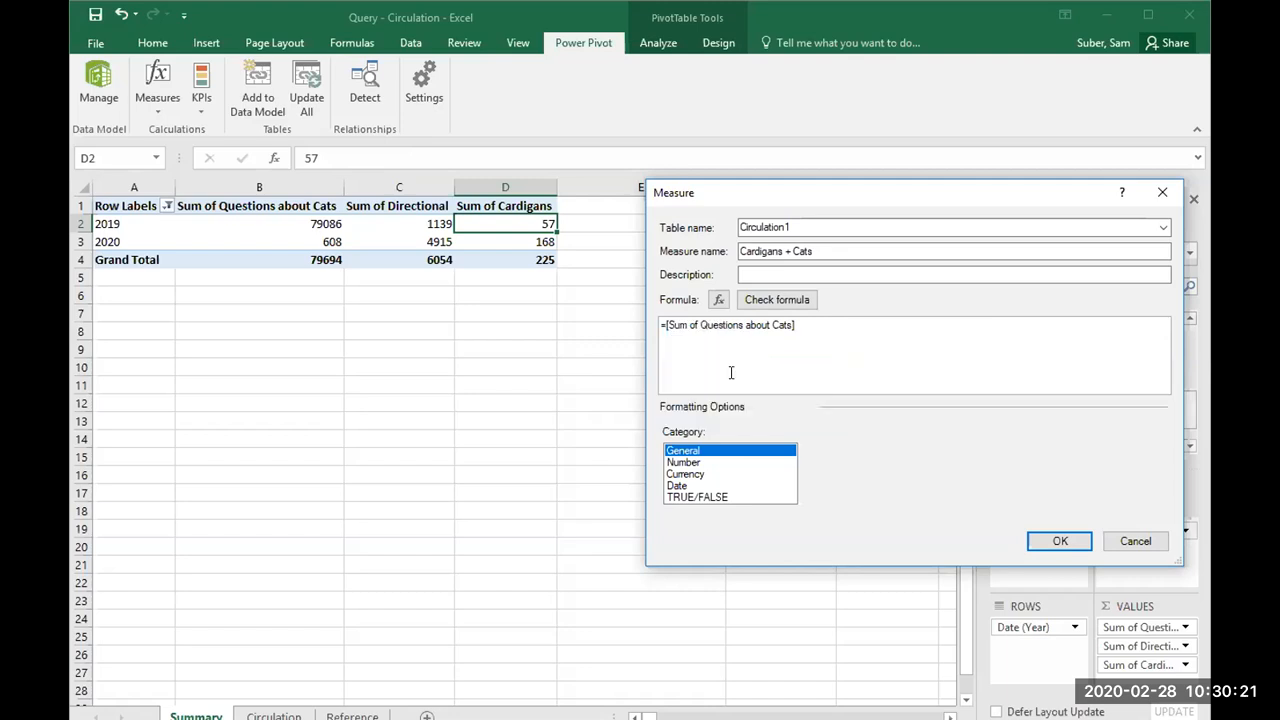
pyautogui.write('+')
pyautogui.write('[')
pyautogui.write('um')
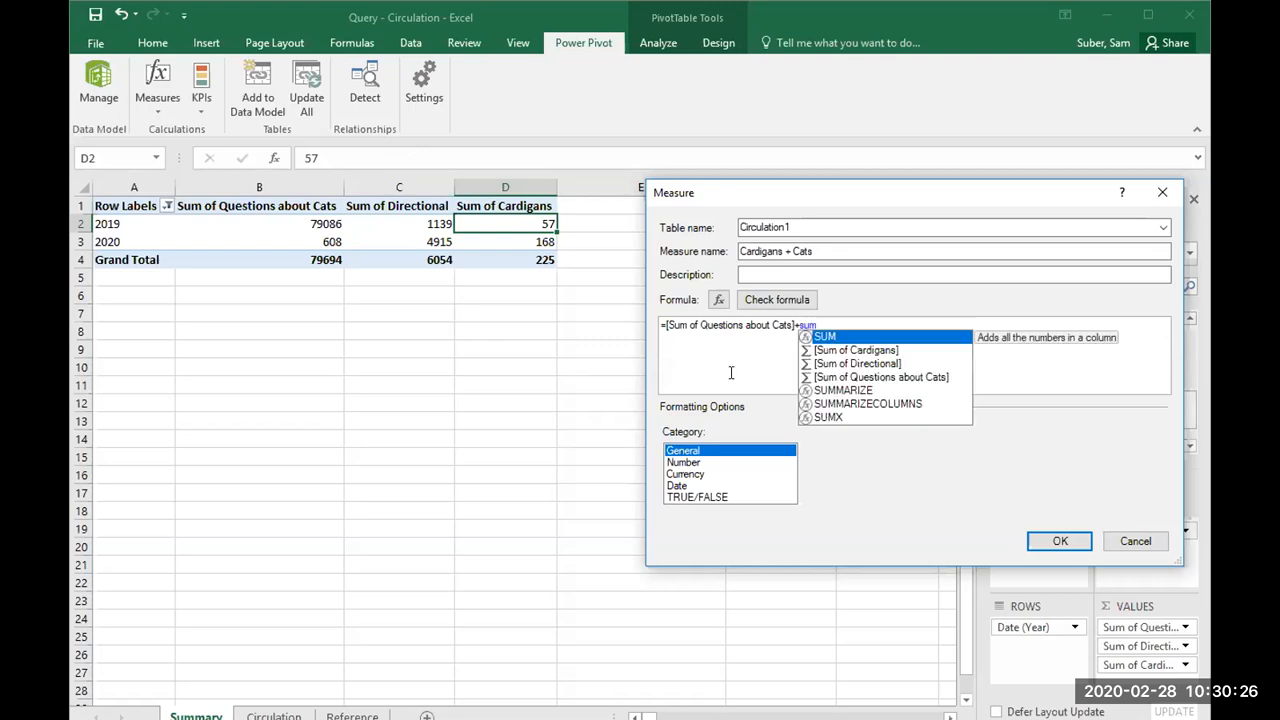
pyautogui.doubleClick(876, 352)
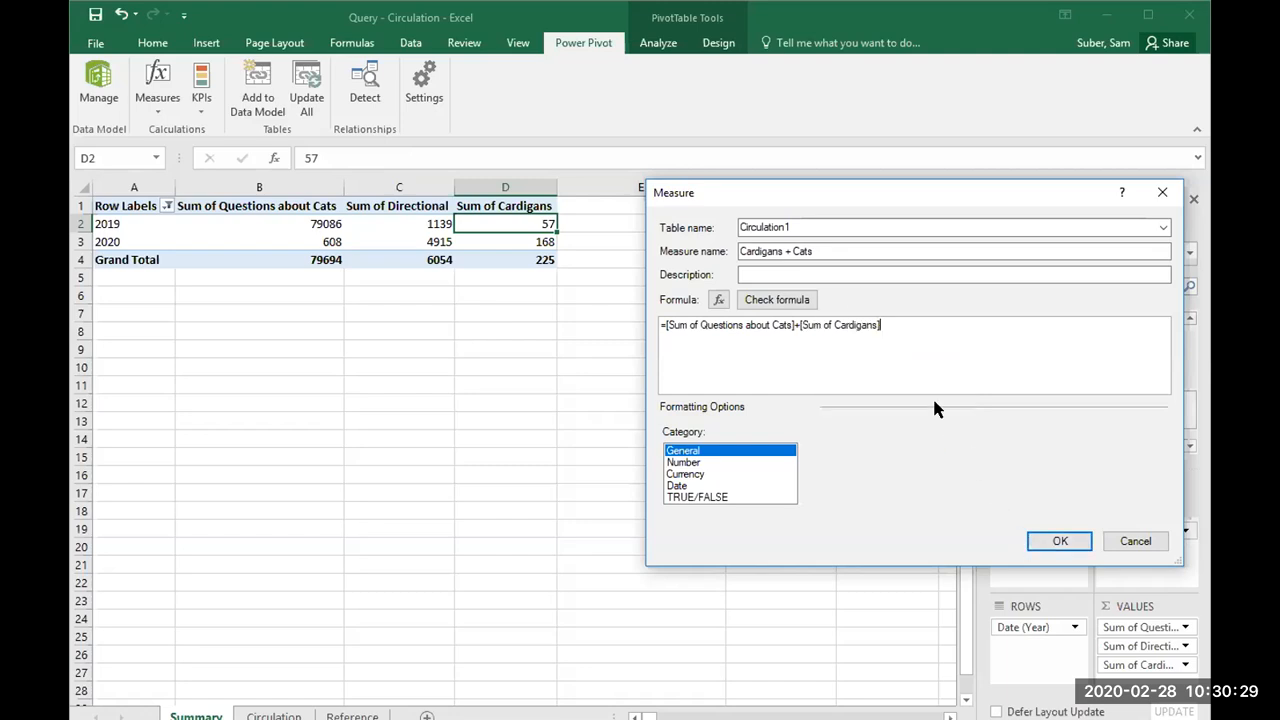
pyautogui.click(1050, 543)
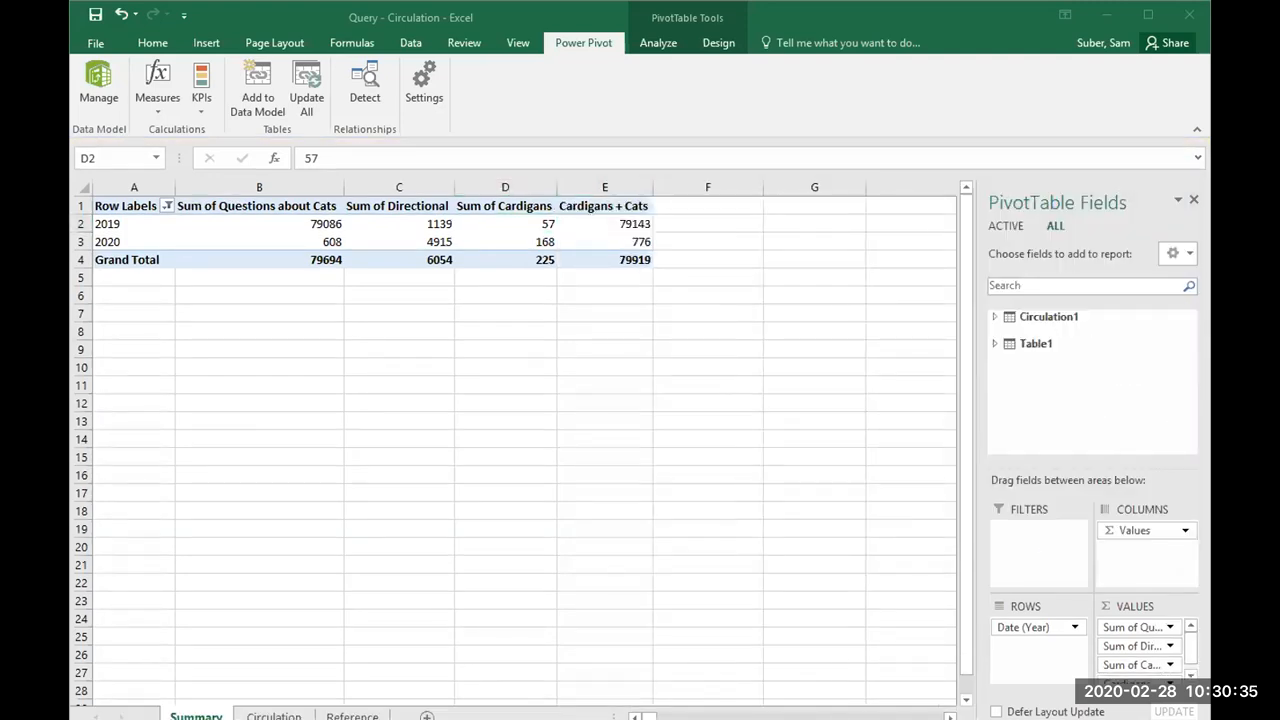
# Step: Examine the Cardigans + Cats column's 2019 and 2020 values and the fields listed under Table1
pyautogui.click(604, 208)
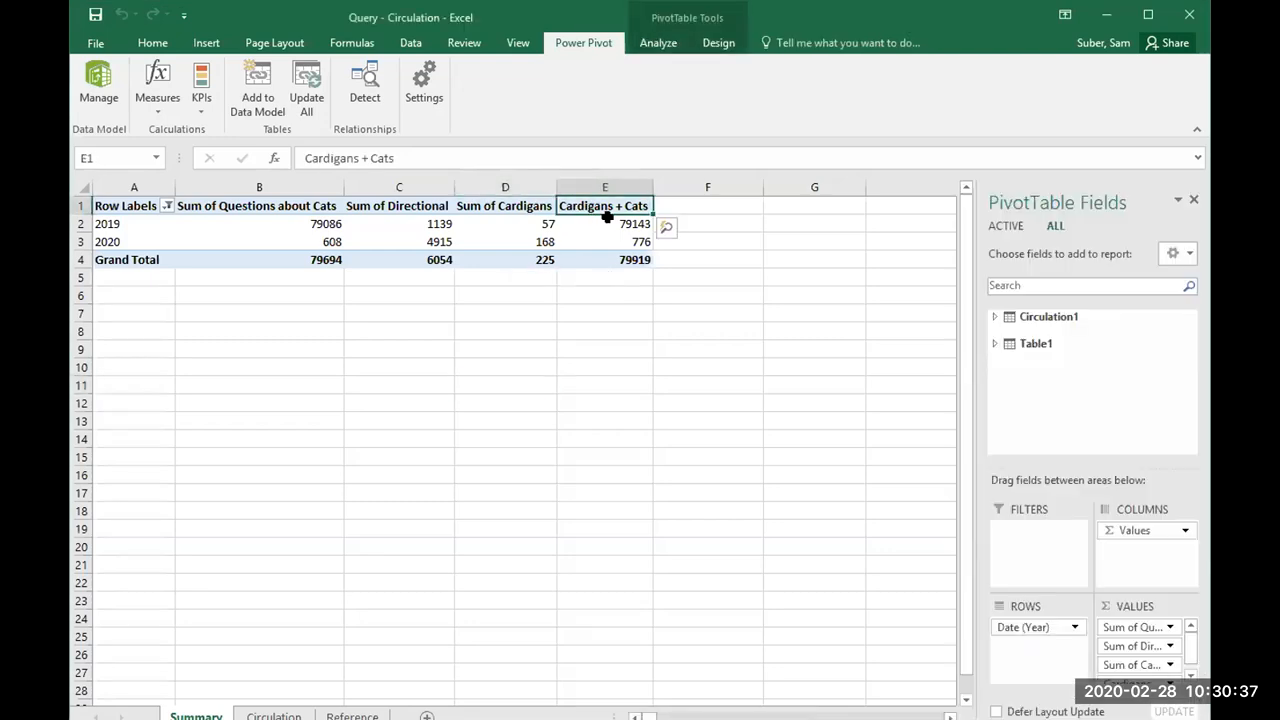
pyautogui.click(622, 226)
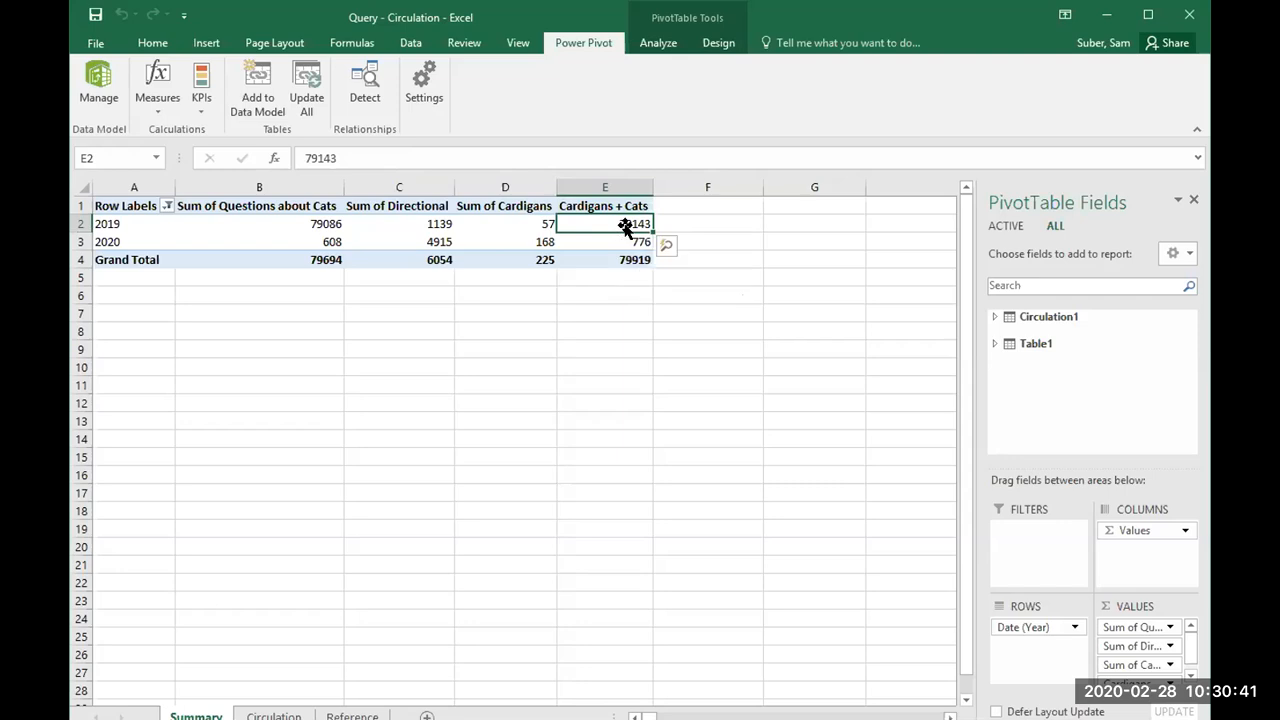
pyautogui.click(634, 241)
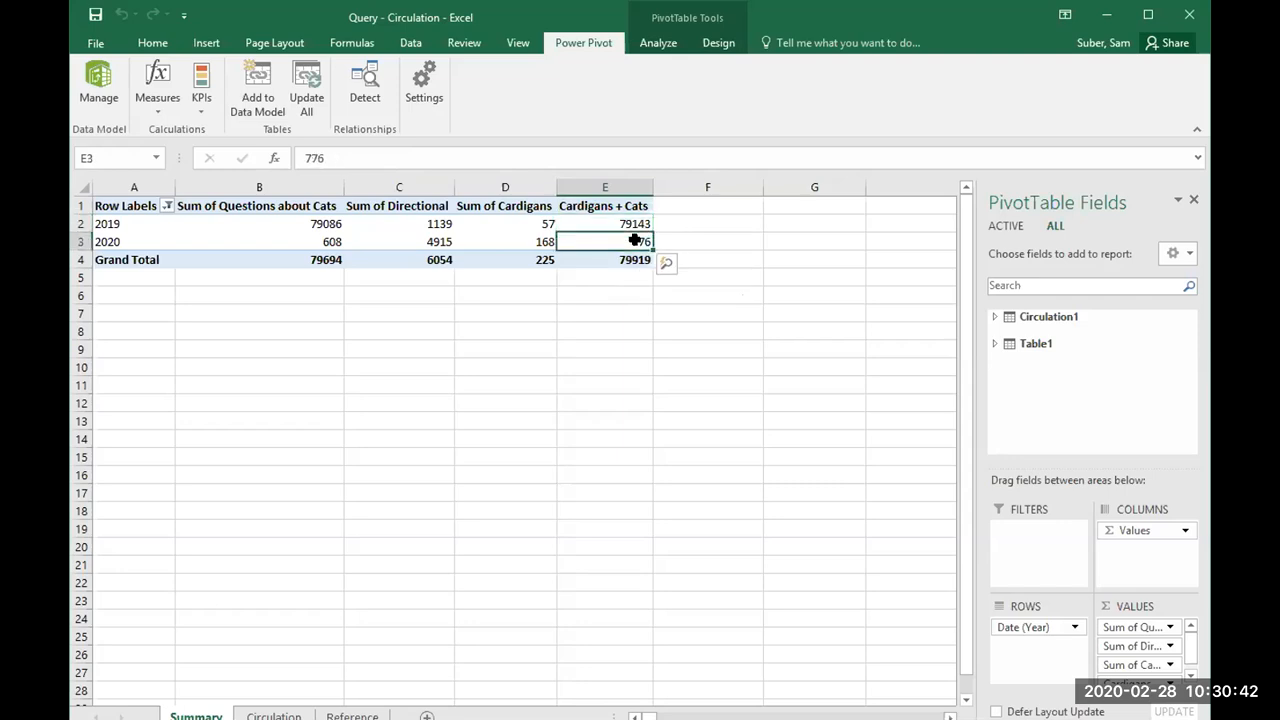
pyautogui.click(991, 345)
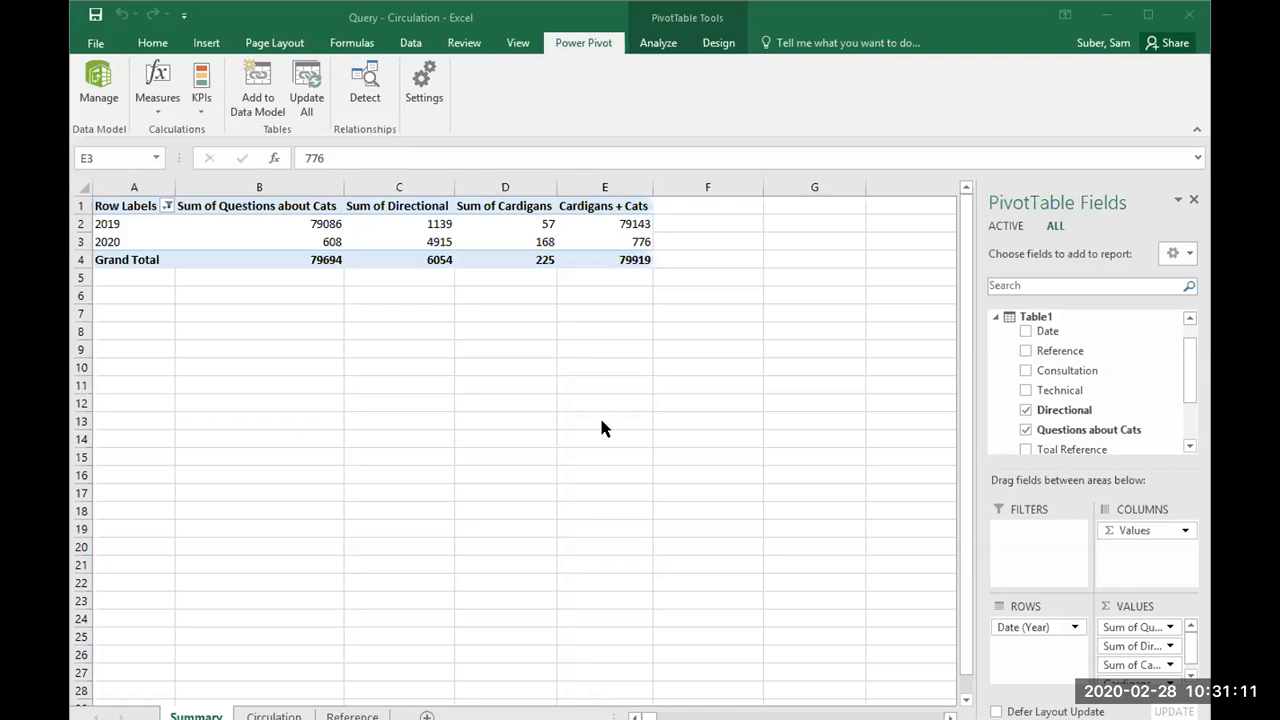
pyautogui.click(441, 256)
pyautogui.click(604, 205)
pyautogui.click(612, 224)
pyautogui.click(617, 240)
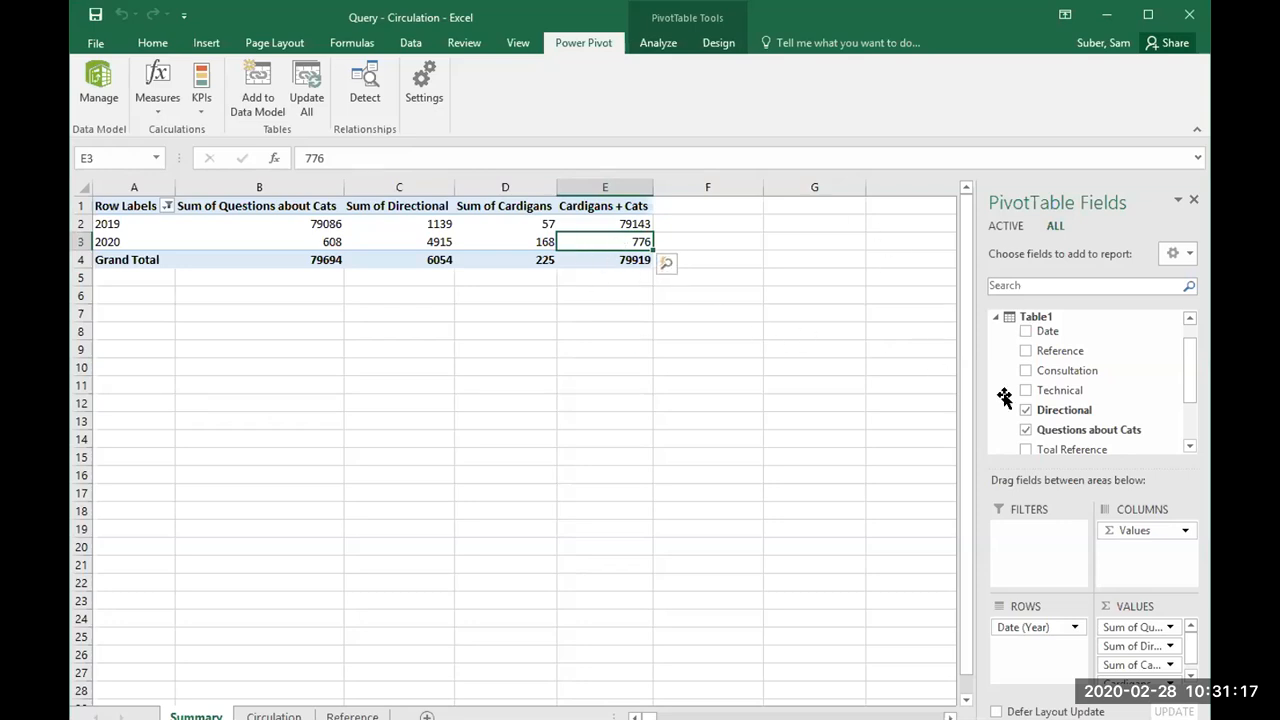
pyautogui.moveTo(1189, 340)
pyautogui.mouseDown()
pyautogui.moveTo(1190, 410)
pyautogui.moveTo(1187, 329)
pyautogui.mouseUp()
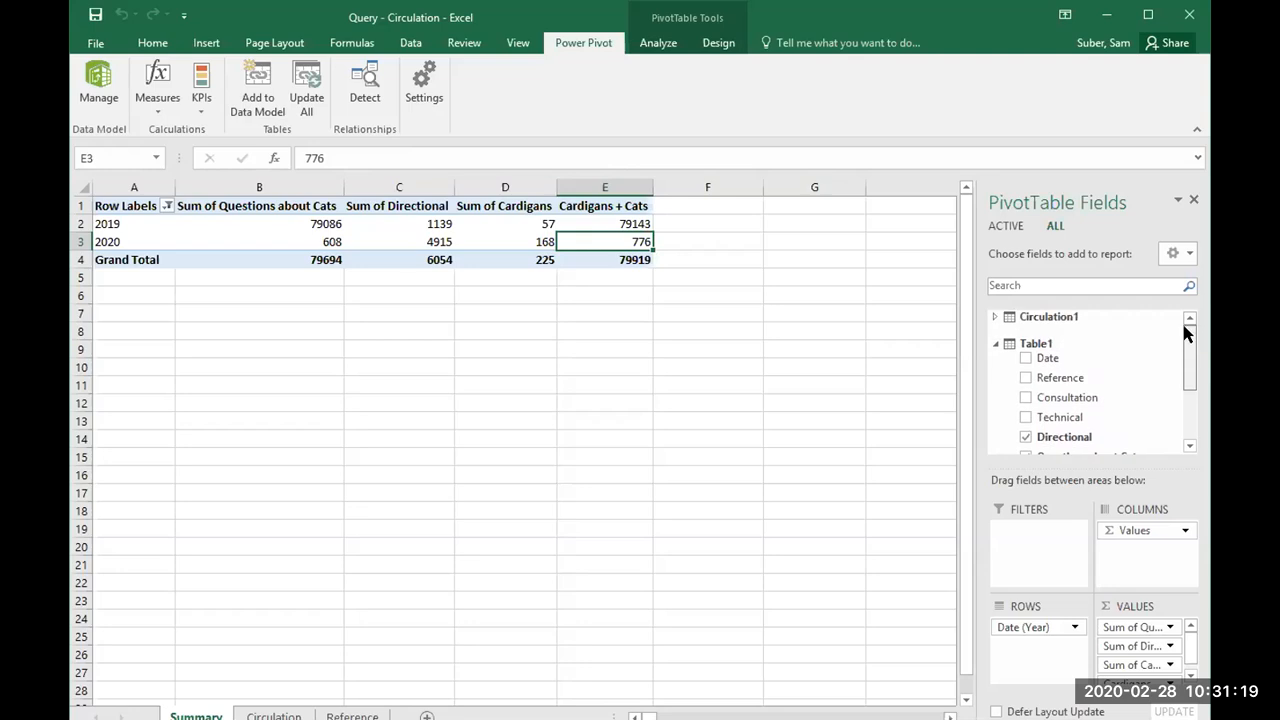
# Step: Remove Sum of Directional and Sum of Cardigans from the PivotTable's values
pyautogui.click(994, 317)
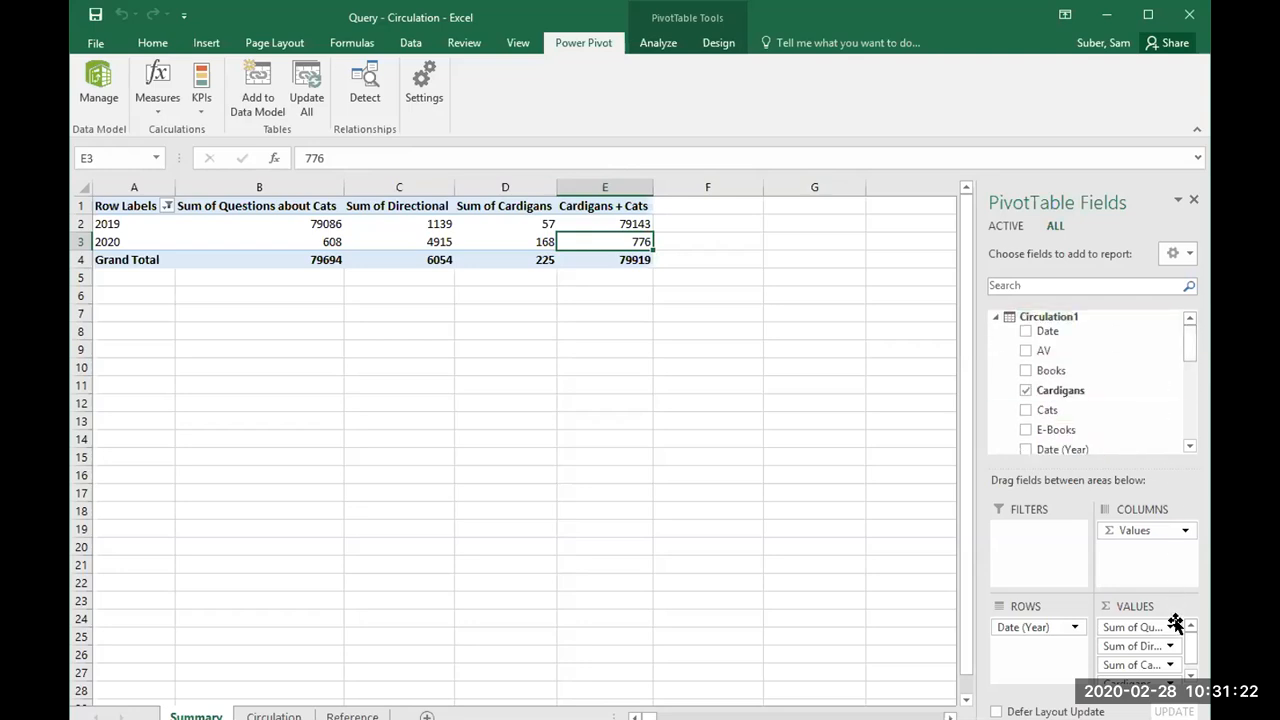
pyautogui.click(1130, 645)
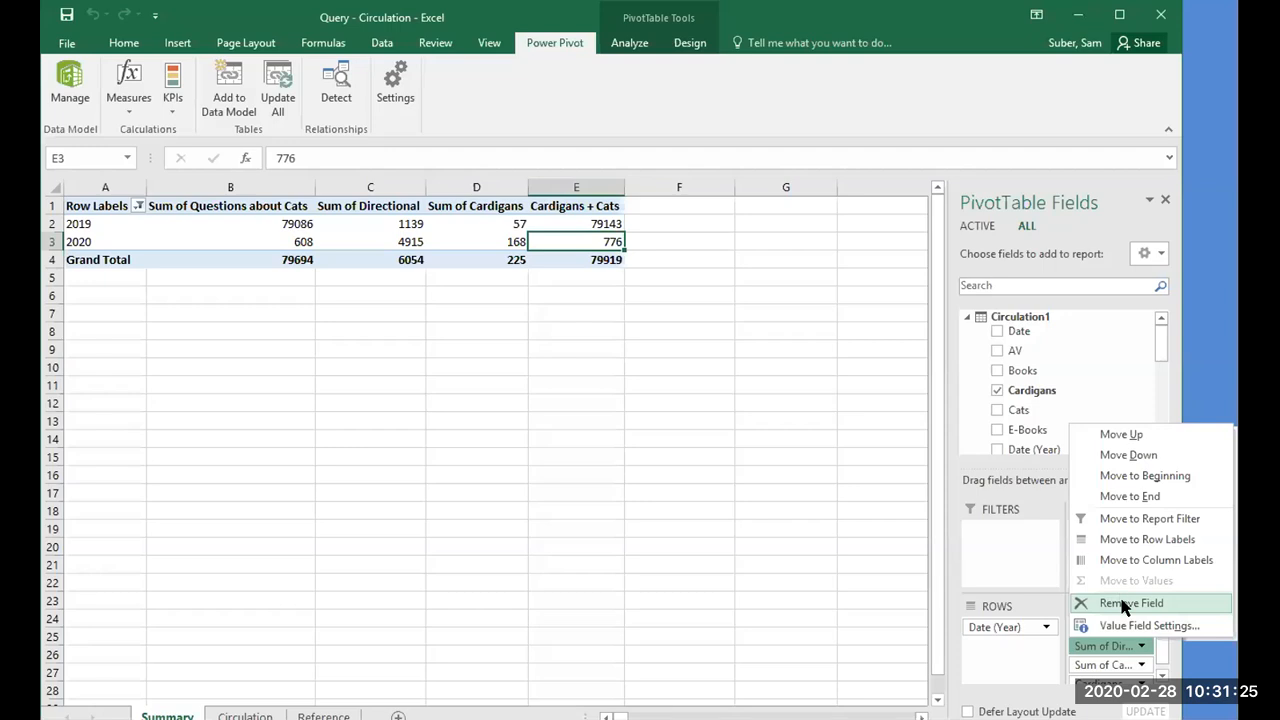
pyautogui.click(1122, 603)
pyautogui.click(1136, 645)
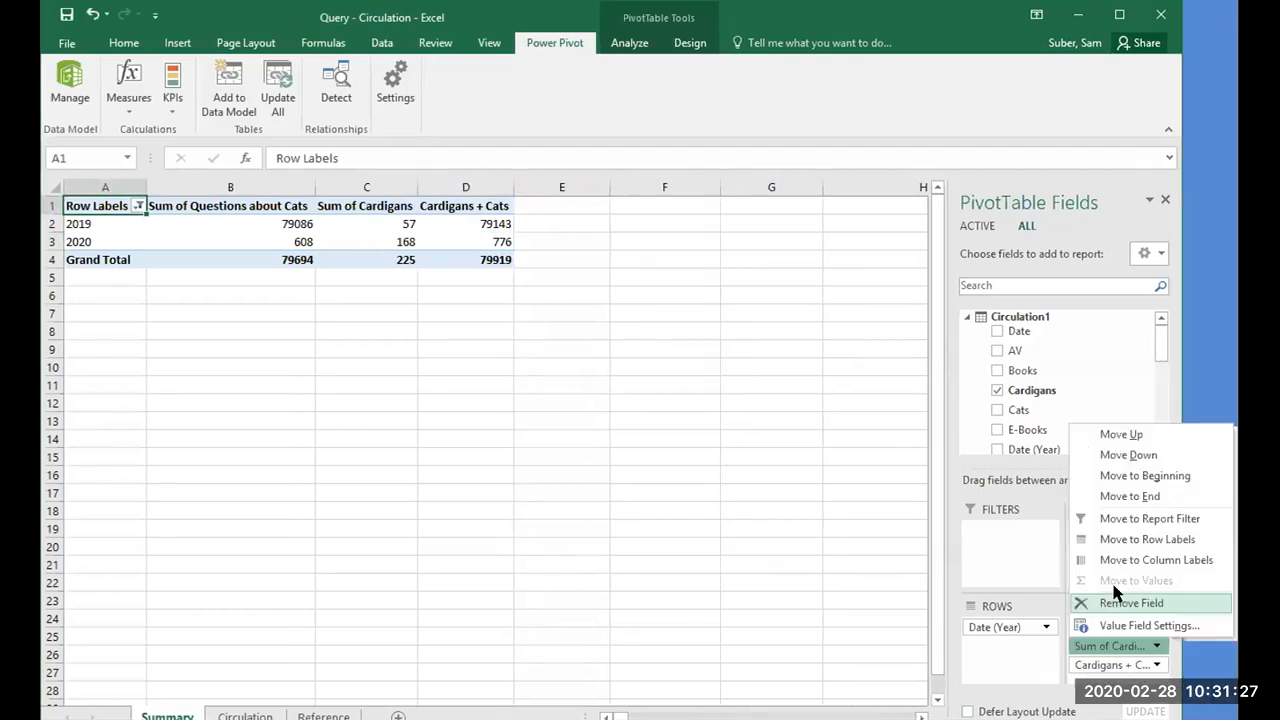
pyautogui.click(1125, 603)
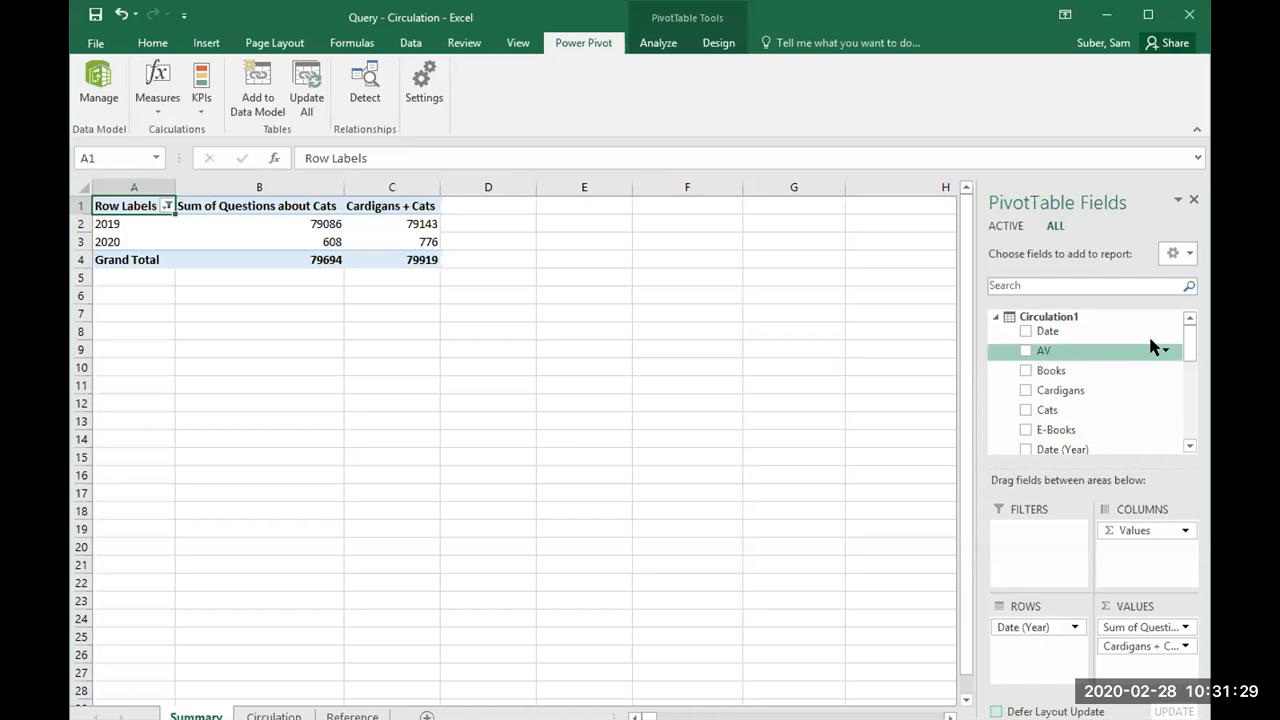
# Step: Add the Books field from Circulation1 to the PivotTable's values
pyautogui.moveTo(1186, 337)
pyautogui.mouseDown()
pyautogui.moveTo(1191, 391)
pyautogui.moveTo(1185, 333)
pyautogui.mouseUp()
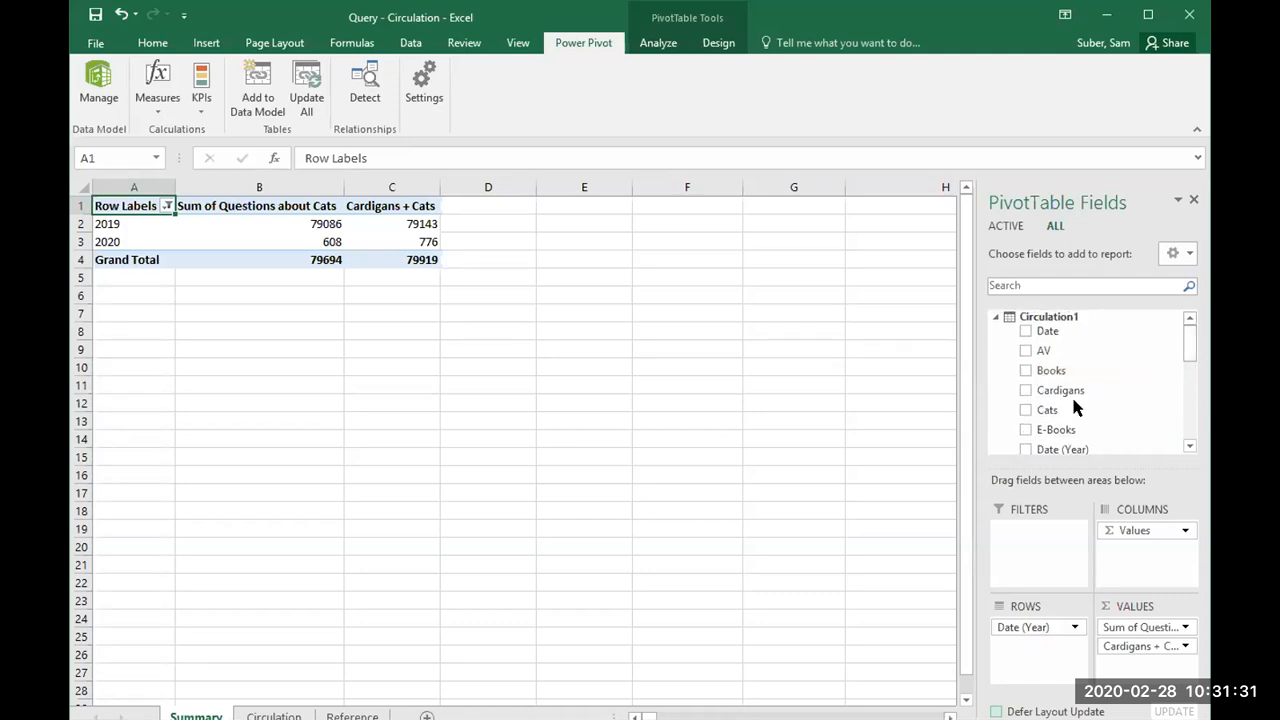
pyautogui.click(1025, 370)
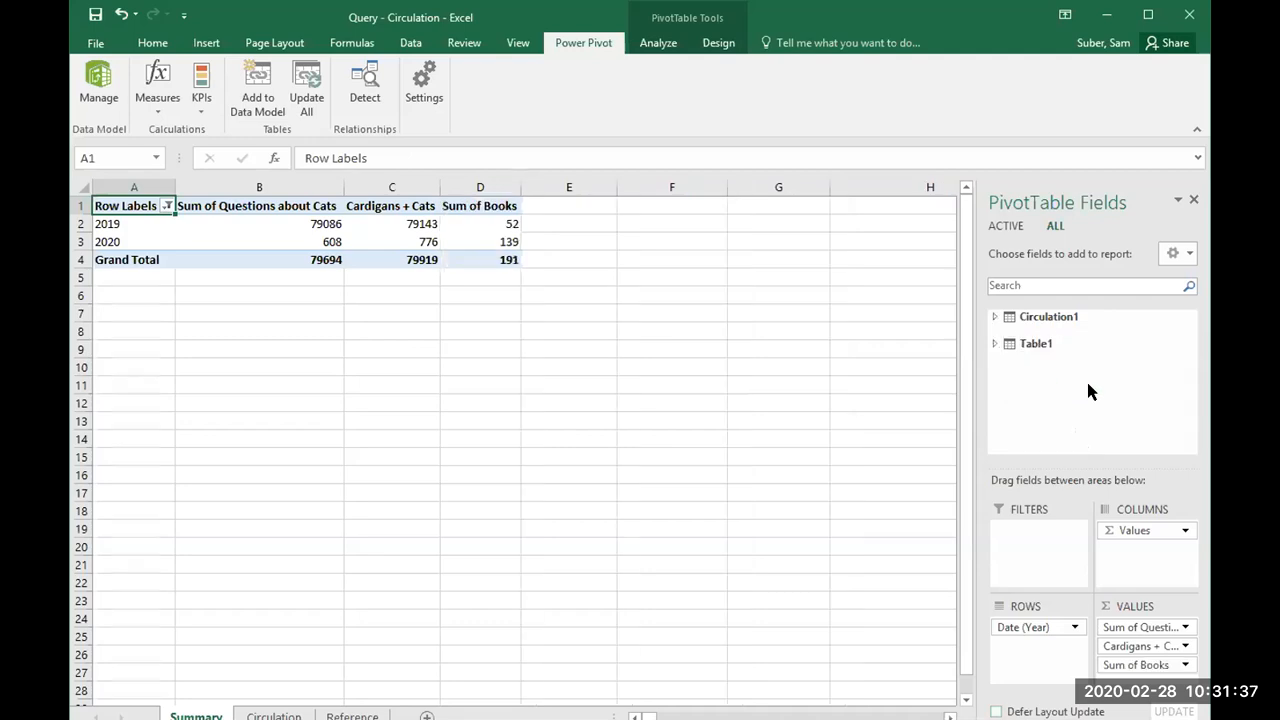
pyautogui.click(995, 316)
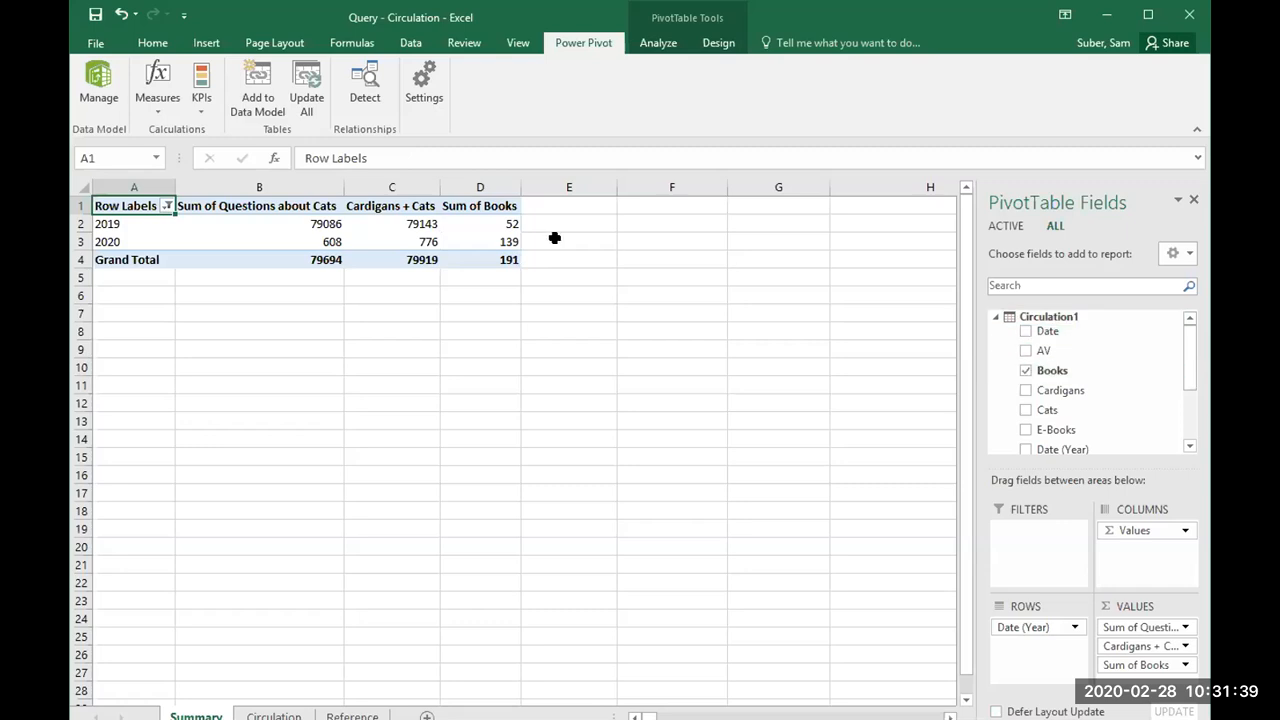
pyautogui.click(490, 224)
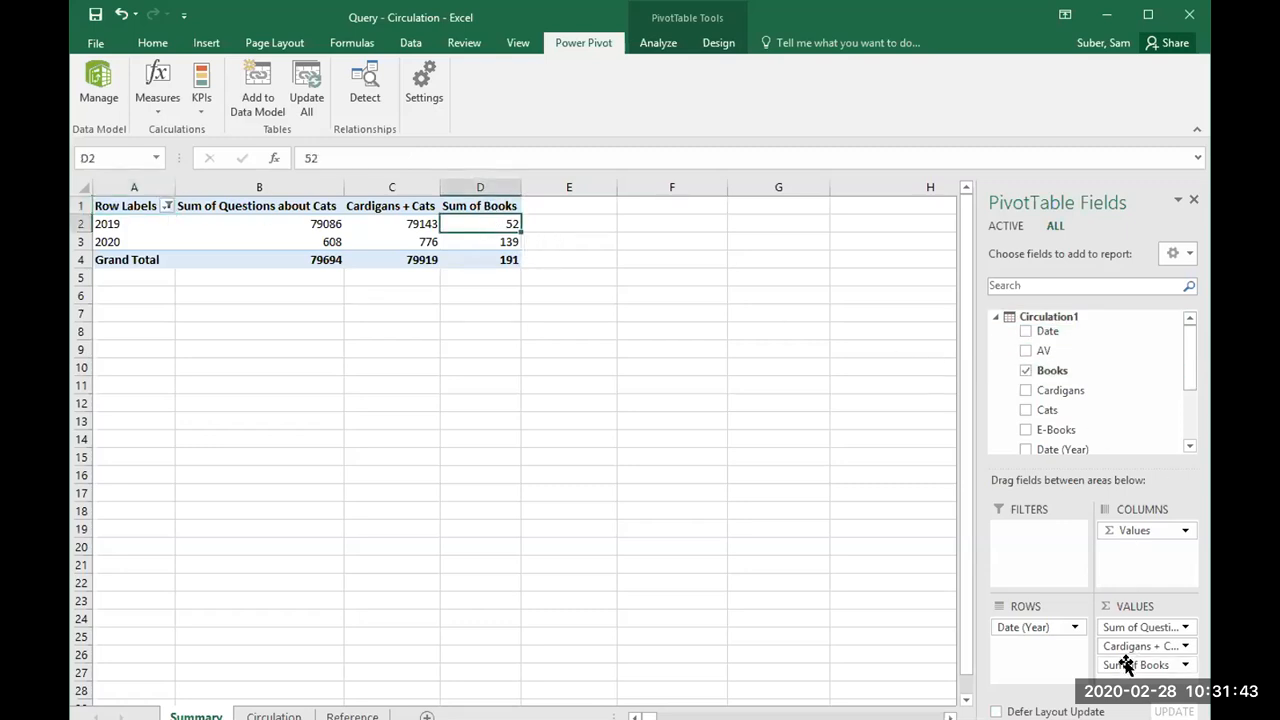
# Step: Add the Directional field from Table1 to the PivotTable's values
pyautogui.moveTo(1183, 368); pyautogui.dragTo(1181, 423)
pyautogui.click(992, 436)
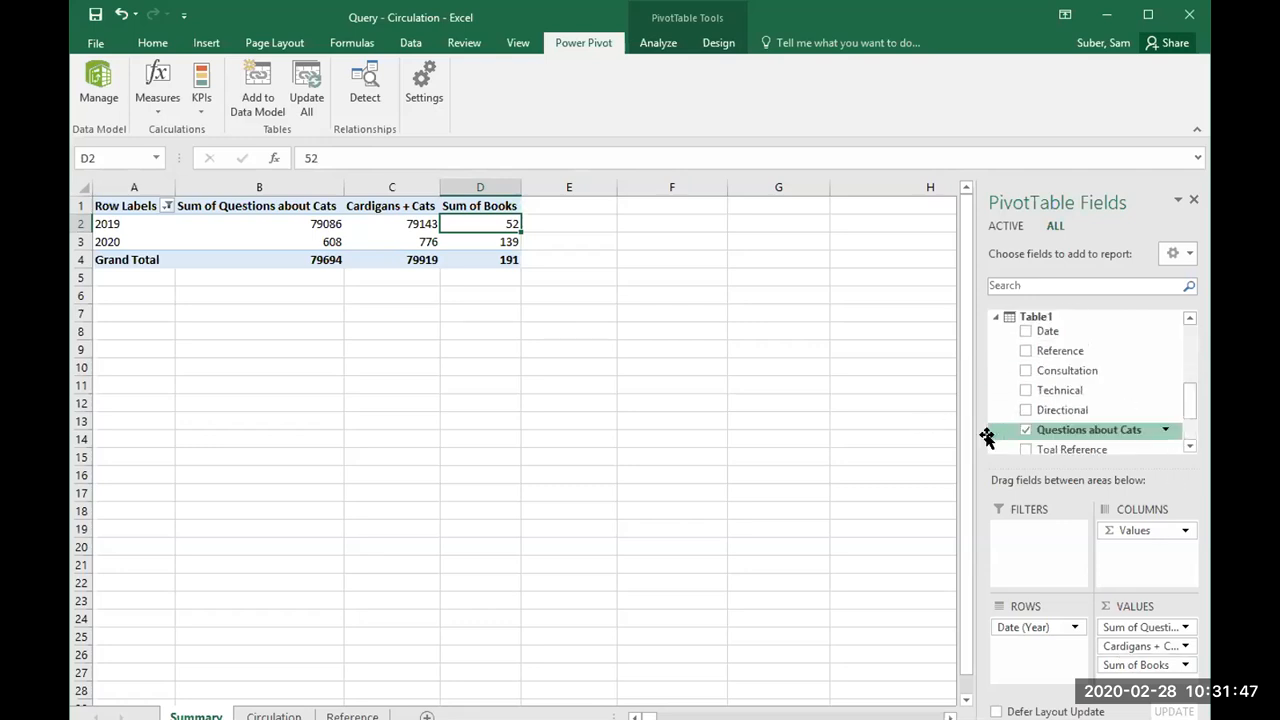
pyautogui.moveTo(1187, 414); pyautogui.dragTo(1187, 431)
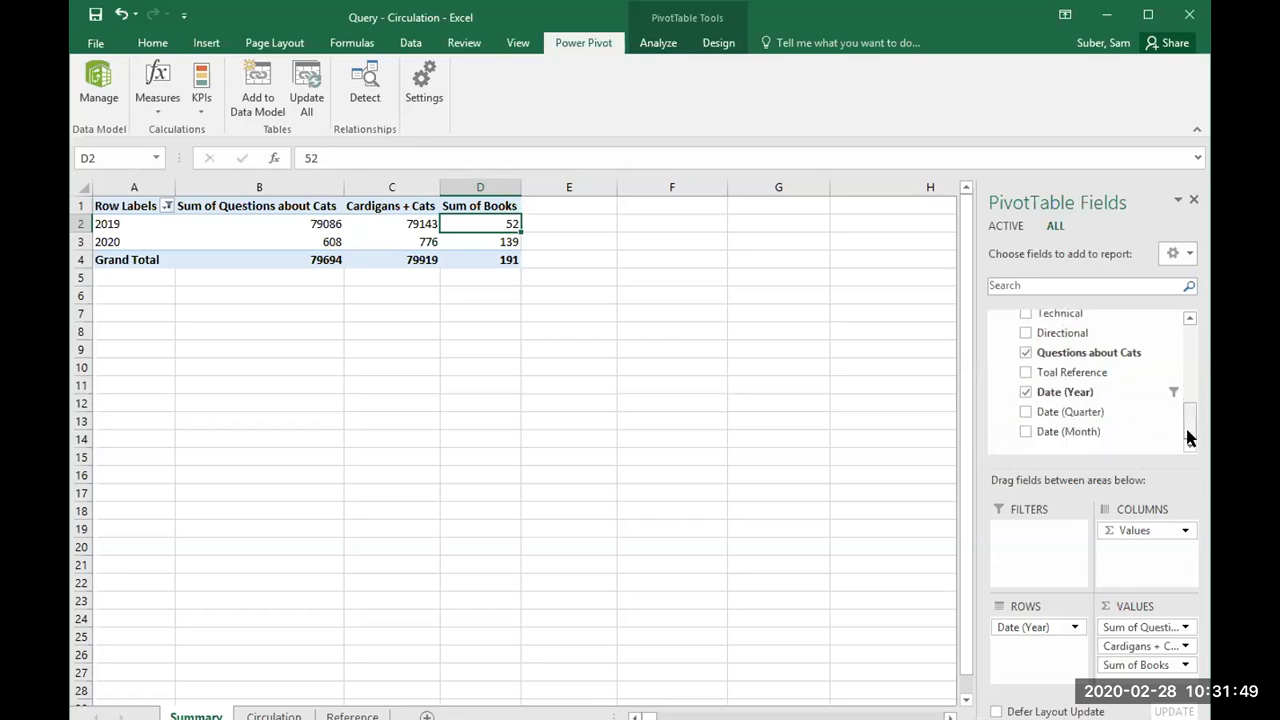
pyautogui.click(1025, 332)
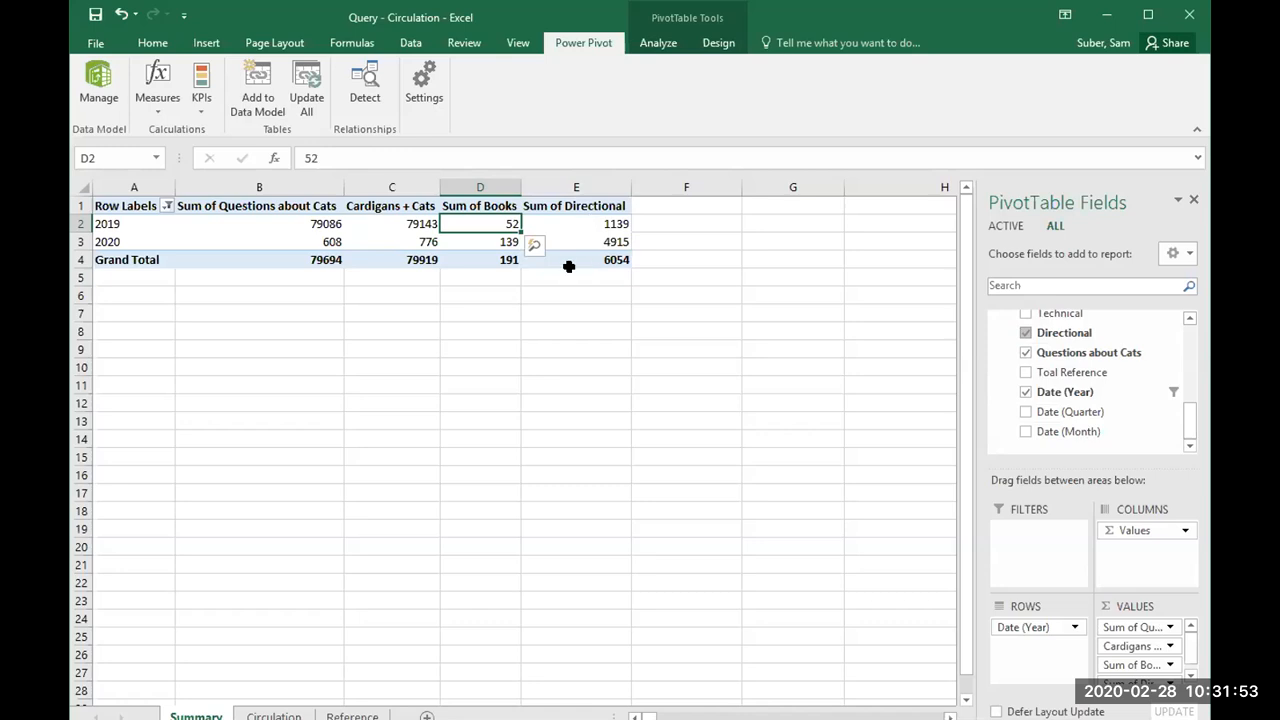
pyautogui.scroll(-1, 1190, 648)
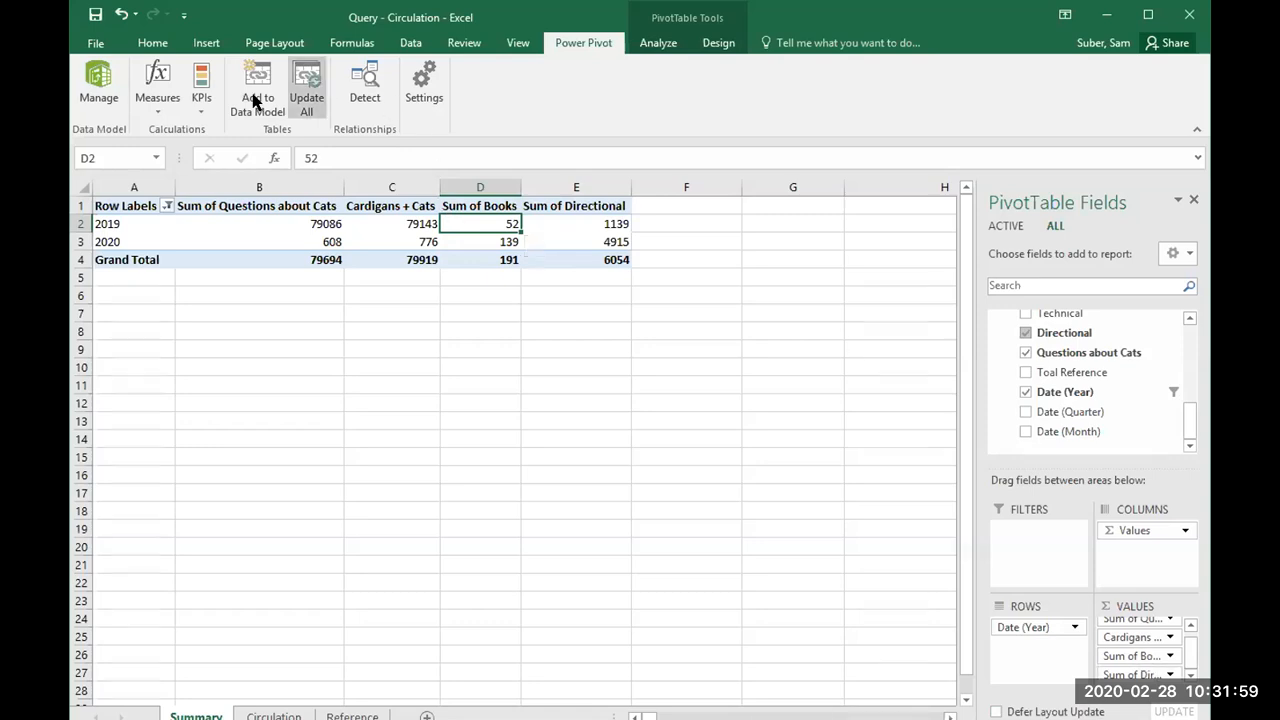
# Step: Start a new Power Pivot measure in the Circulation1 table and name it "Books + Directional"
pyautogui.click(158, 92)
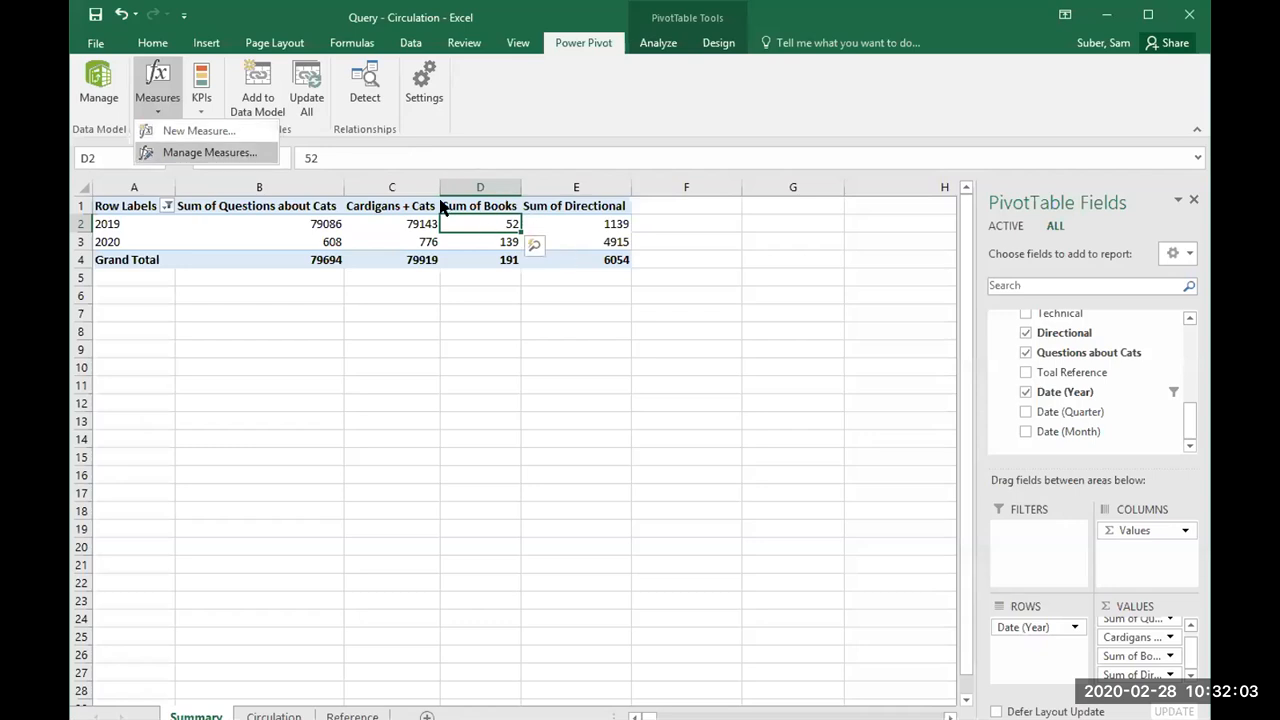
pyautogui.click(183, 131)
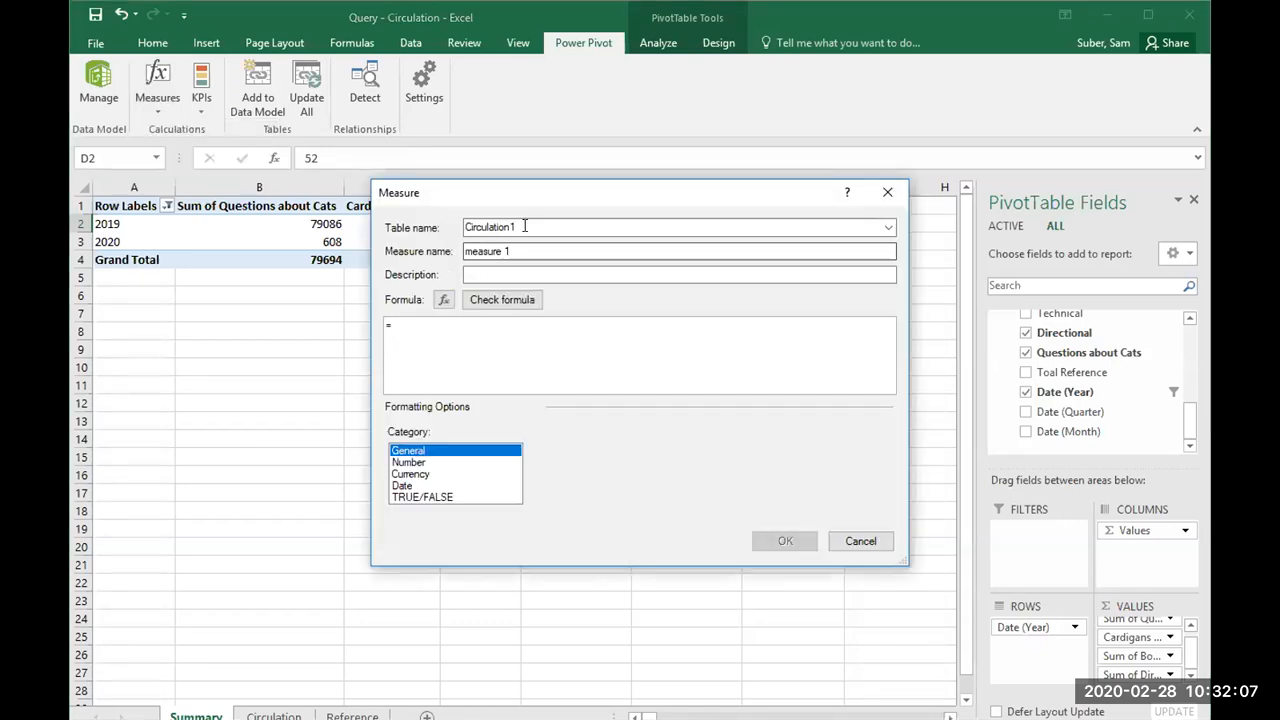
pyautogui.moveTo(562, 190); pyautogui.dragTo(699, 183)
pyautogui.moveTo(689, 241); pyautogui.dragTo(598, 236)
pyautogui.press('BackSpace')
pyautogui.write('Books + Direc')
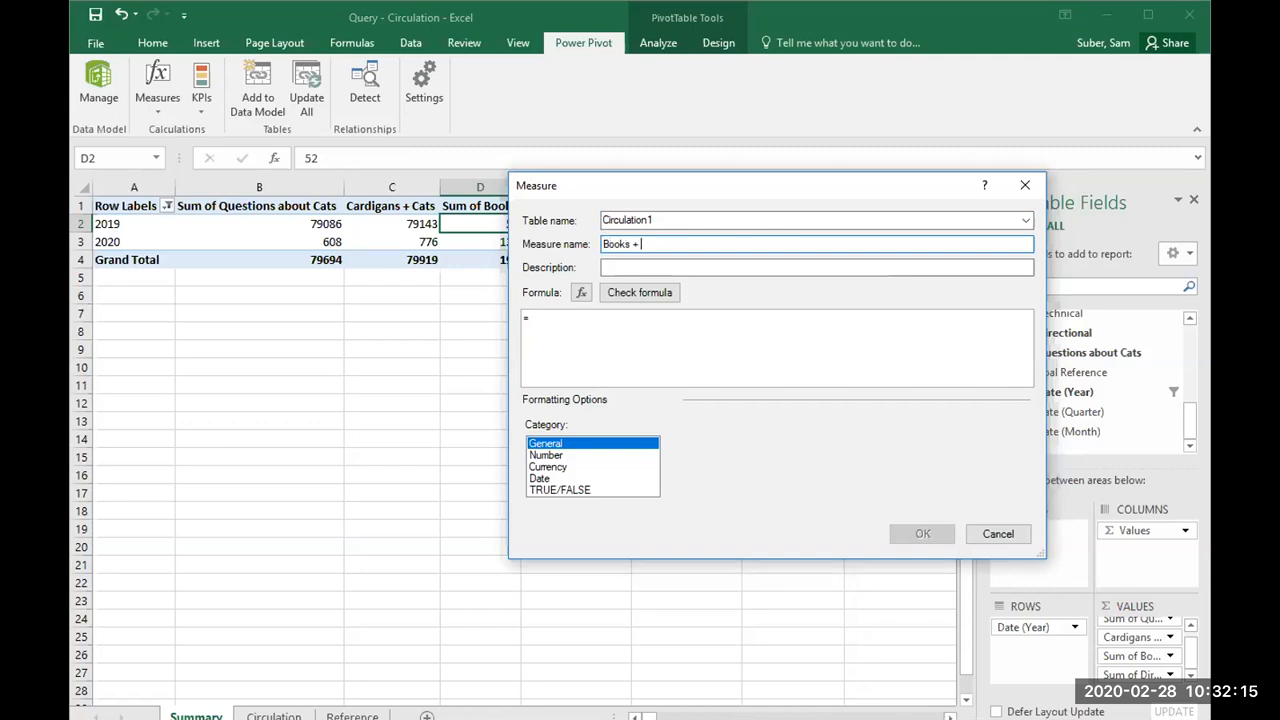
pyautogui.write('tiona')
# Step: Define the measure's formula as =[Sum of Books]+[Sum of Directional] and add the measure to the PivotTable
pyautogui.click(650, 325)
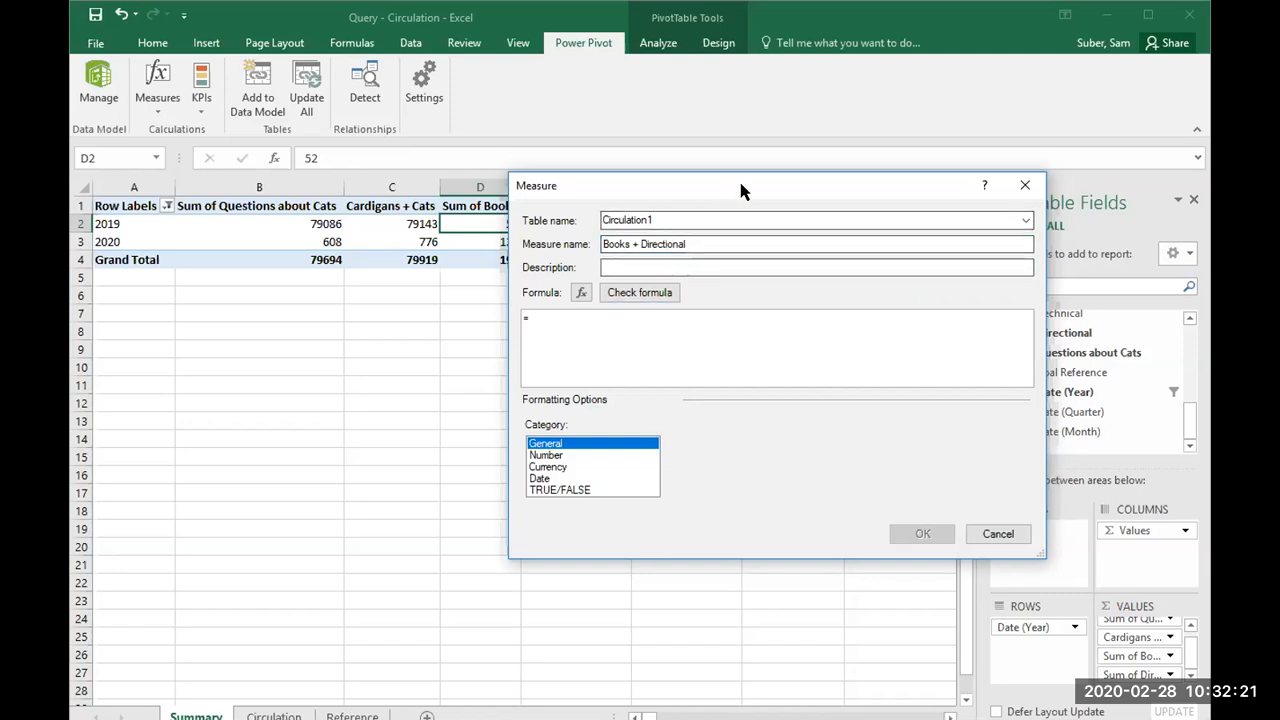
pyautogui.moveTo(741, 190); pyautogui.dragTo(1093, 180)
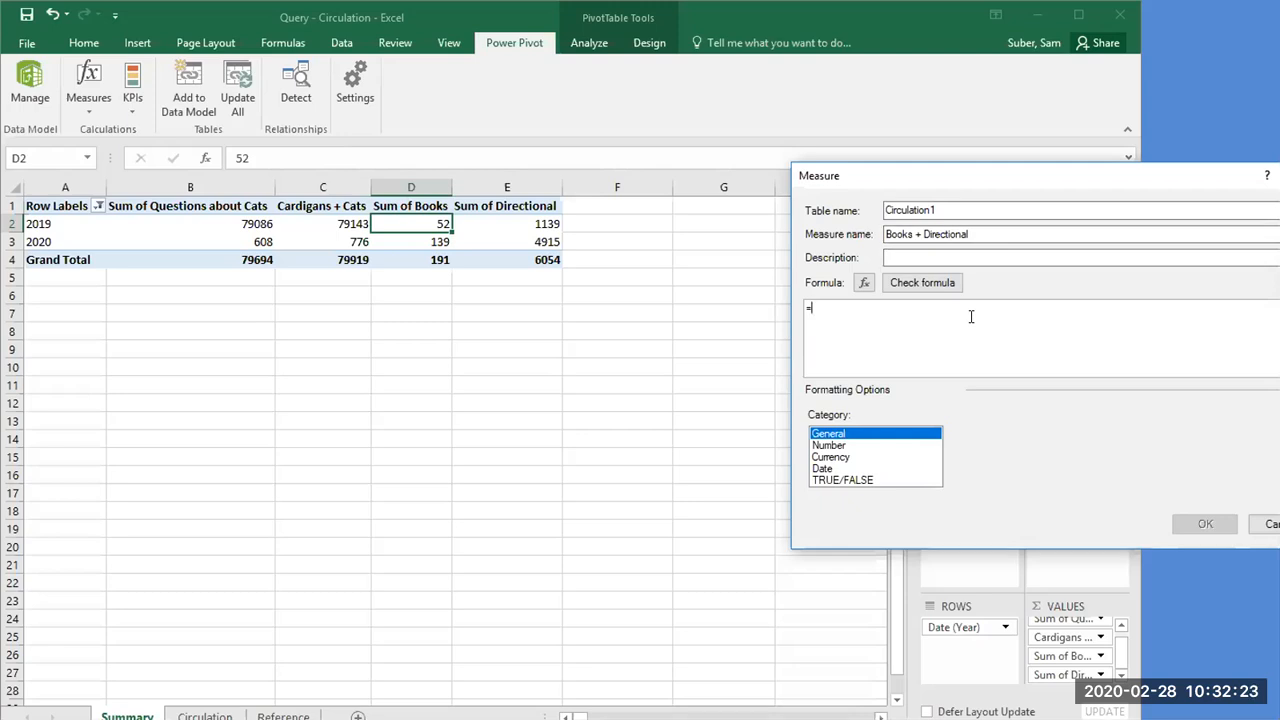
pyautogui.write('s')
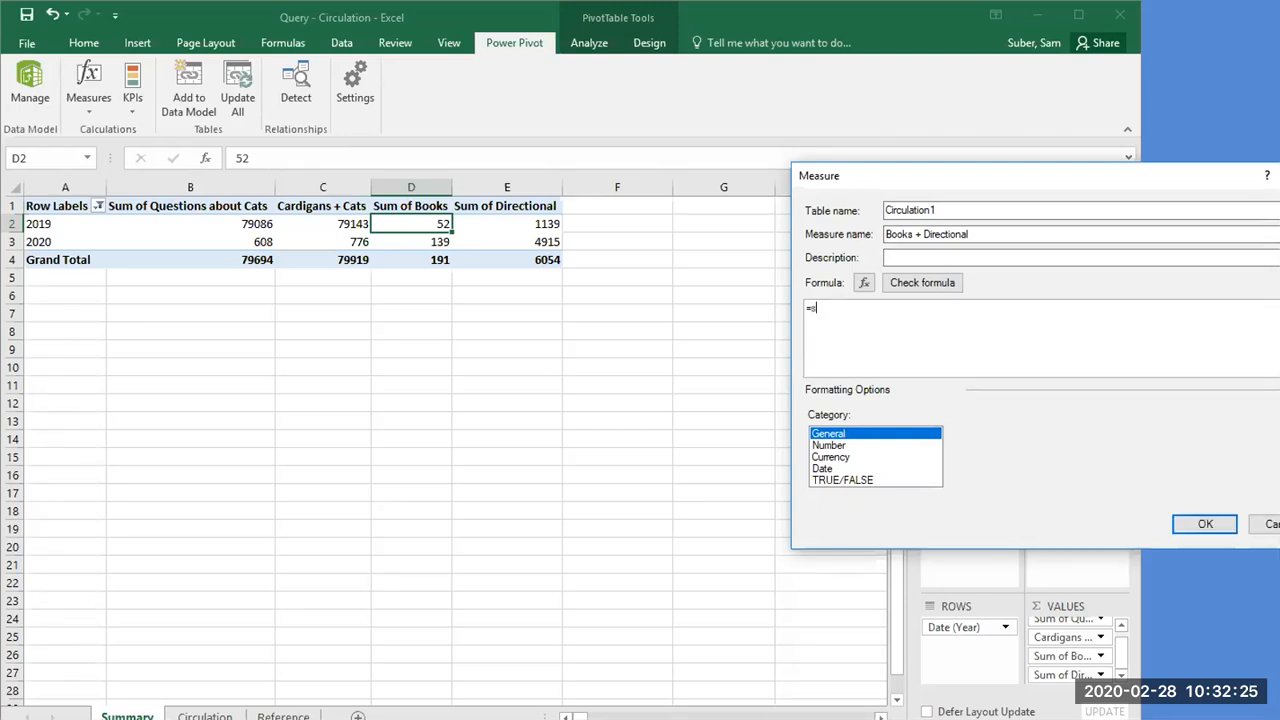
pyautogui.write('um')
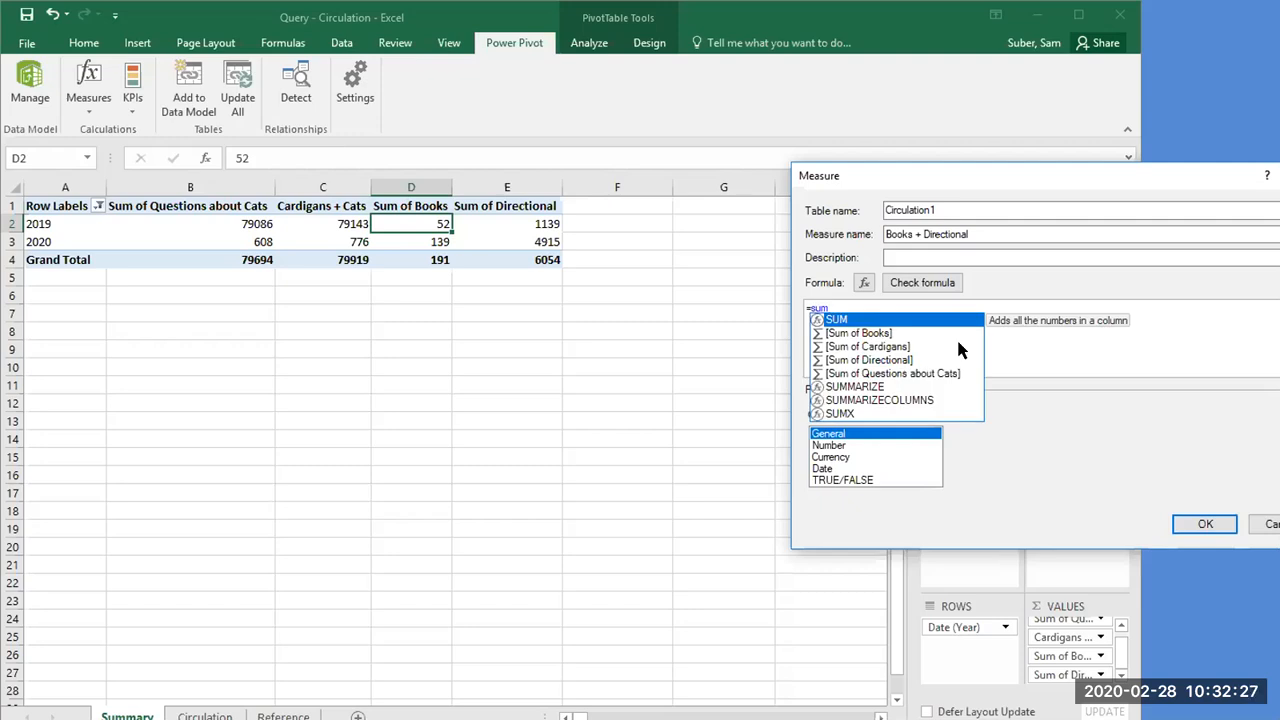
pyautogui.doubleClick(873, 334)
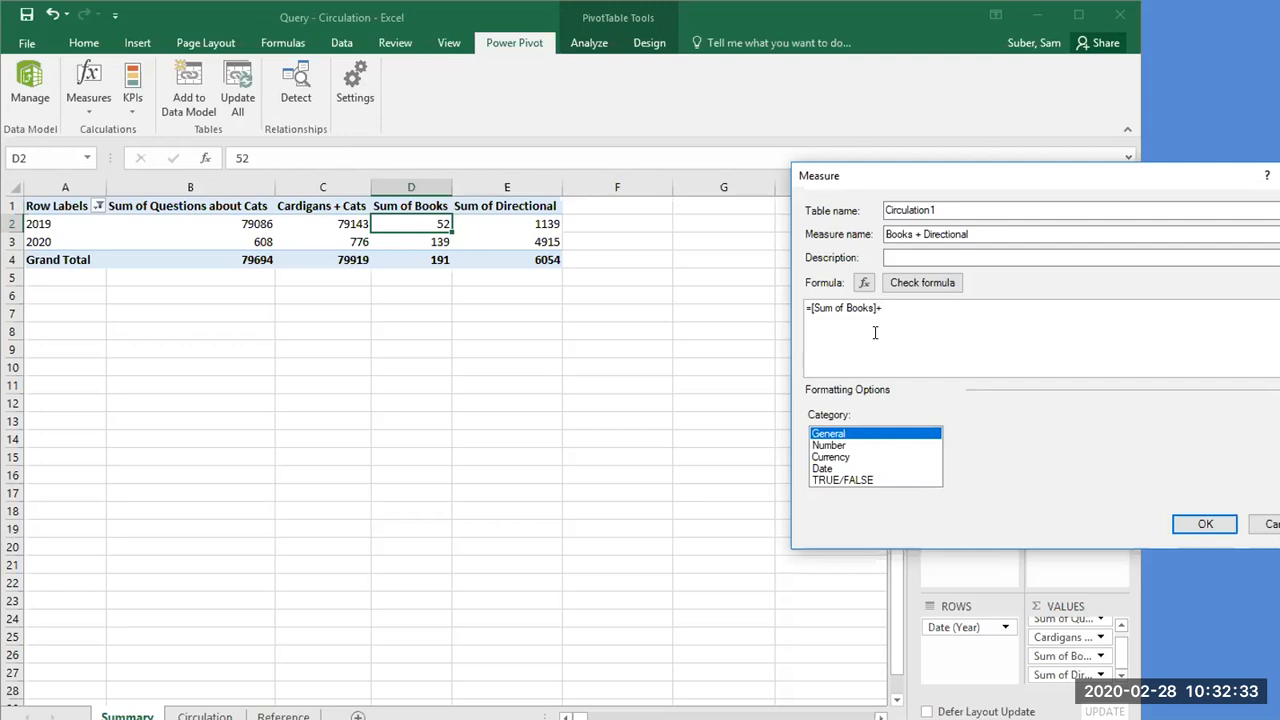
pyautogui.write('+ sum')
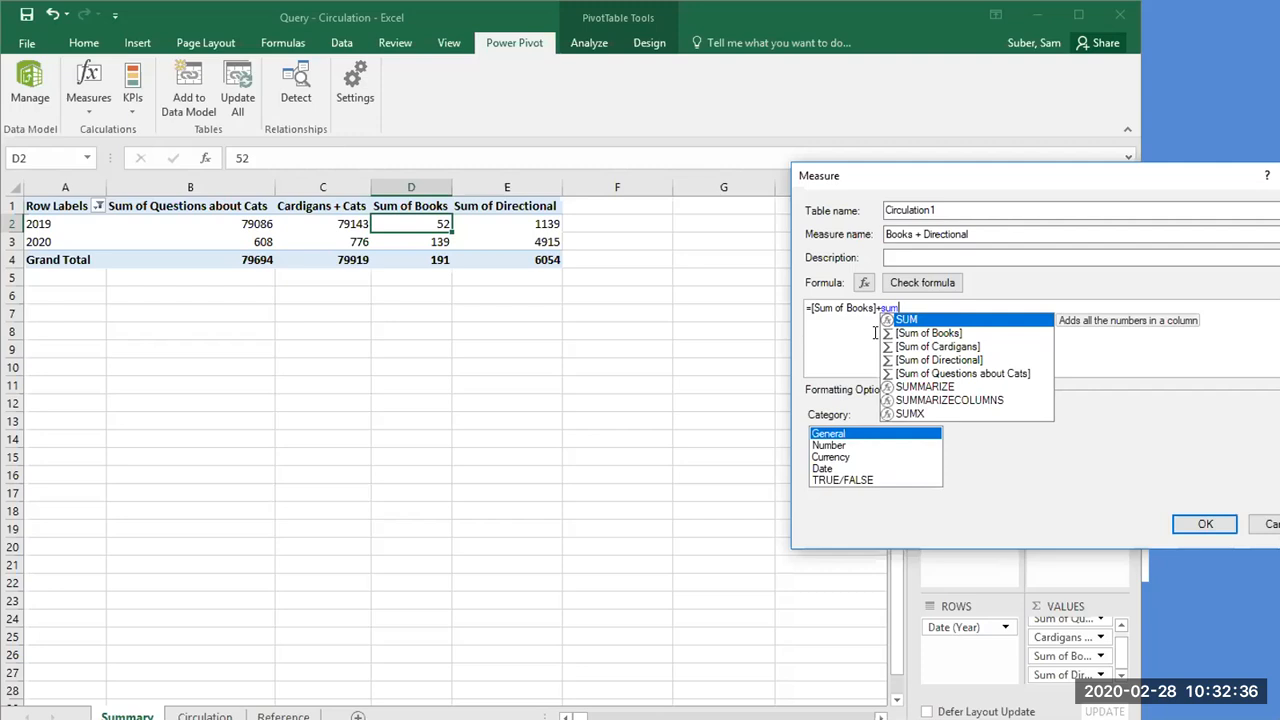
pyautogui.click(947, 363)
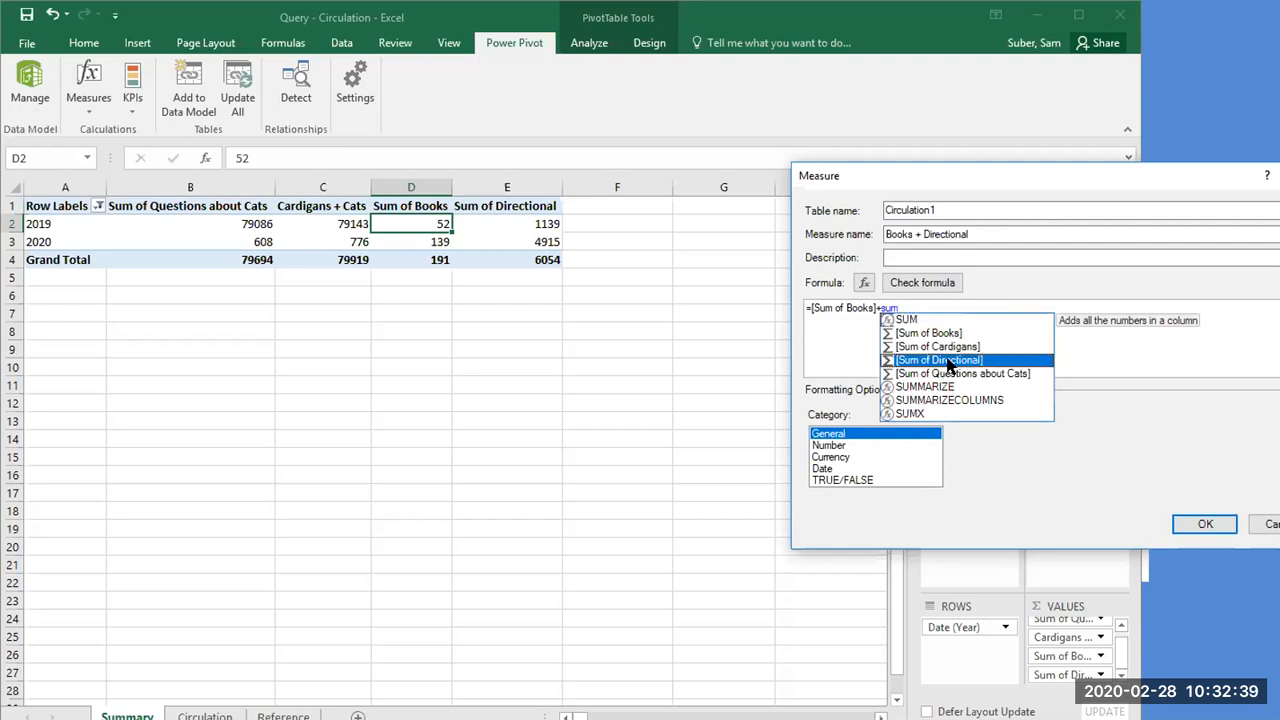
pyautogui.doubleClick(947, 363)
pyautogui.click(1205, 524)
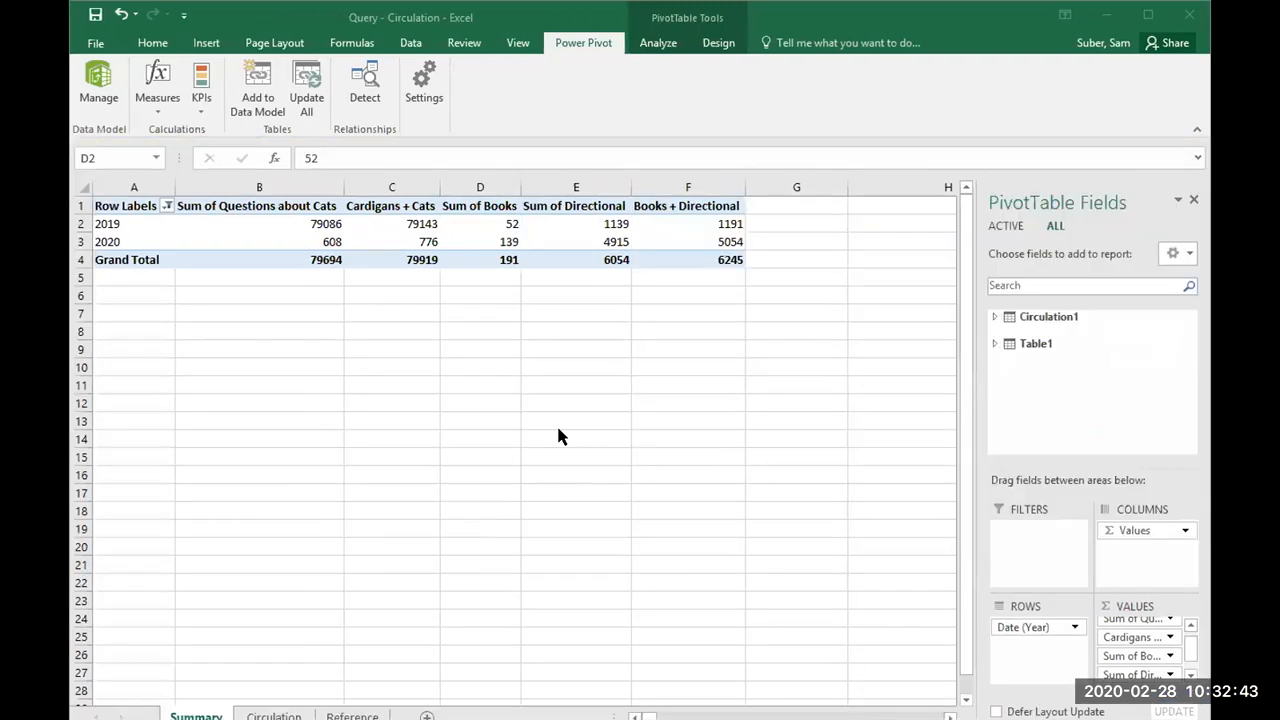
# Step: Examine the Books + Directional column and where the measure is listed under Circulation1 and among the PivotTable's values
pyautogui.click(487, 462)
pyautogui.click(700, 217)
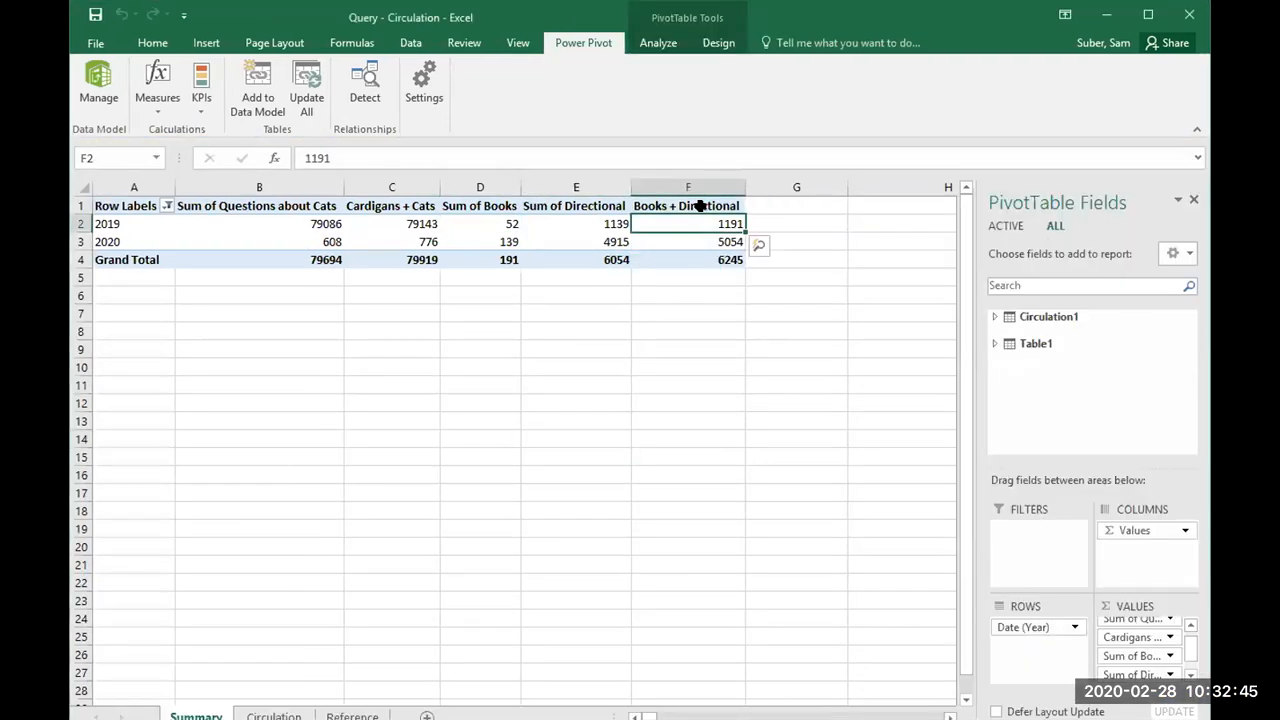
pyautogui.click(703, 206)
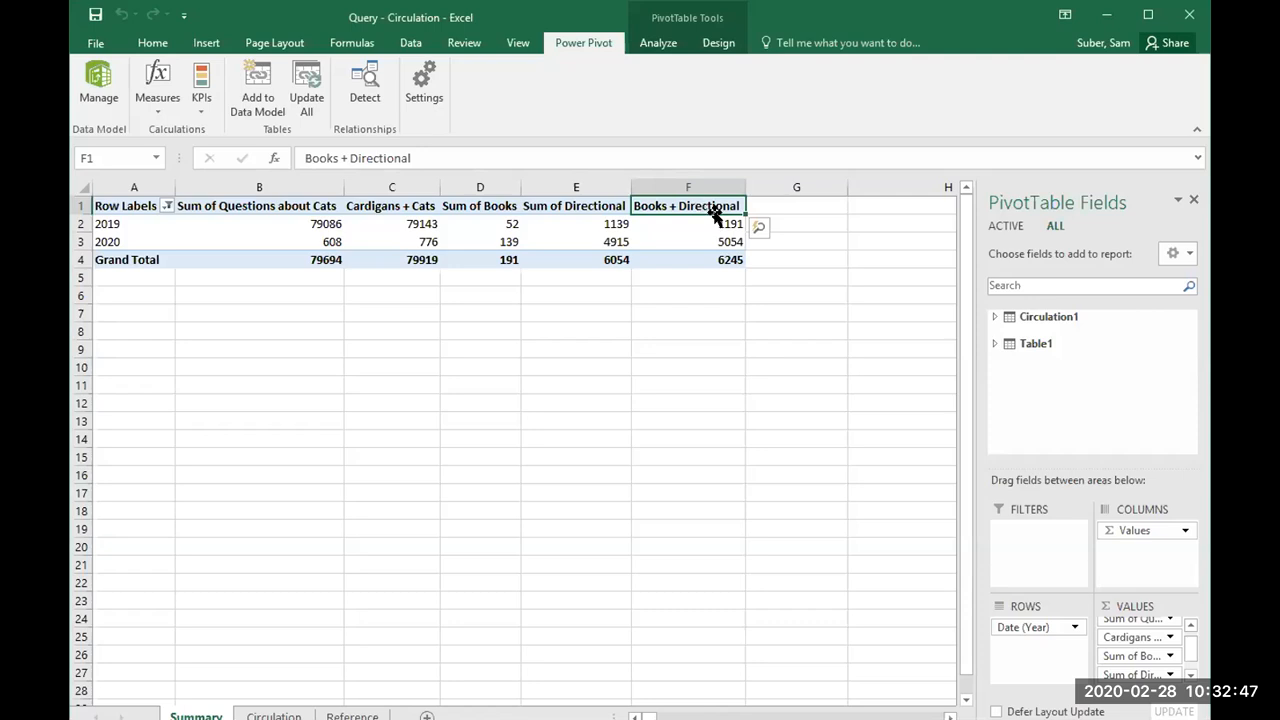
pyautogui.click(994, 317)
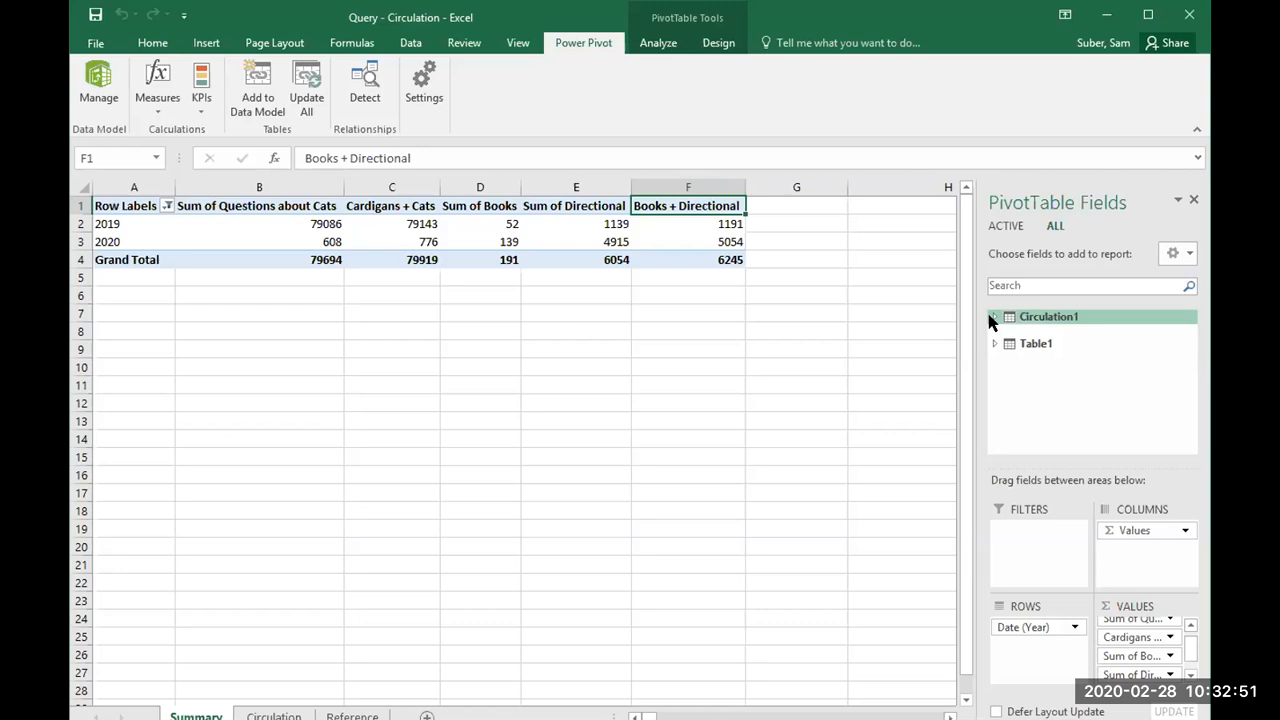
pyautogui.moveTo(1184, 357); pyautogui.dragTo(1176, 405)
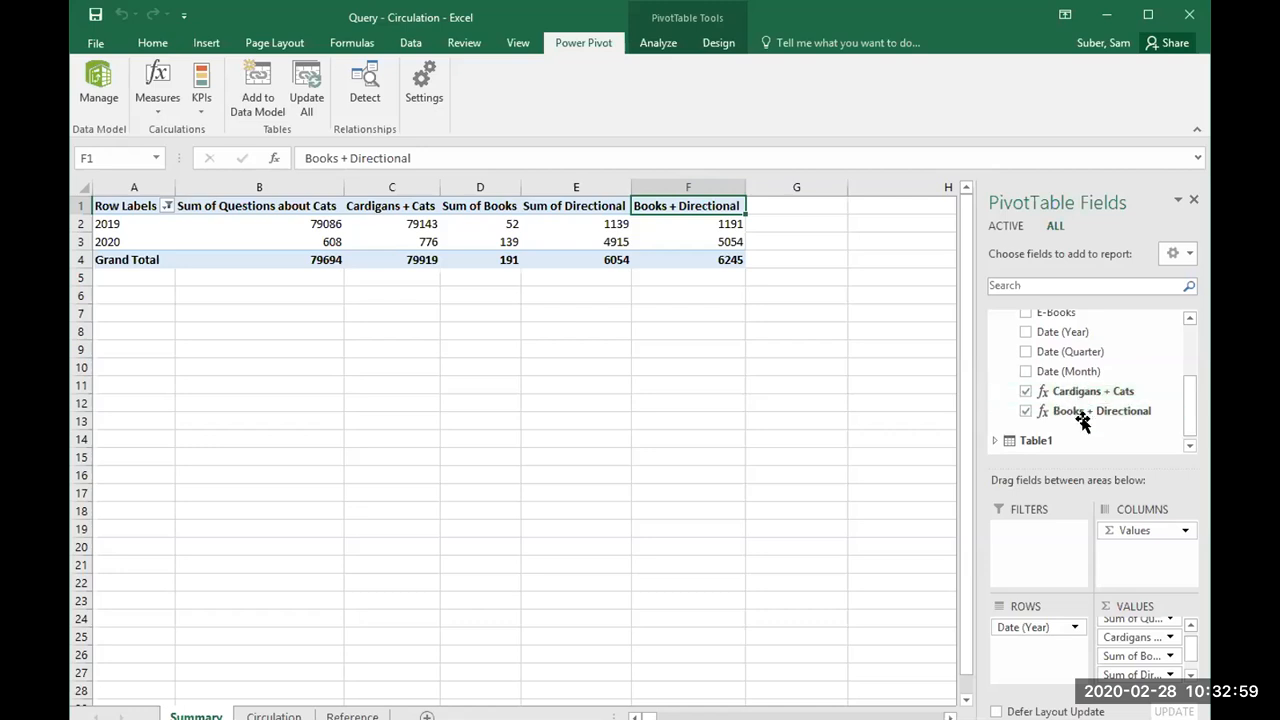
pyautogui.moveTo(1191, 640); pyautogui.dragTo(1193, 662)
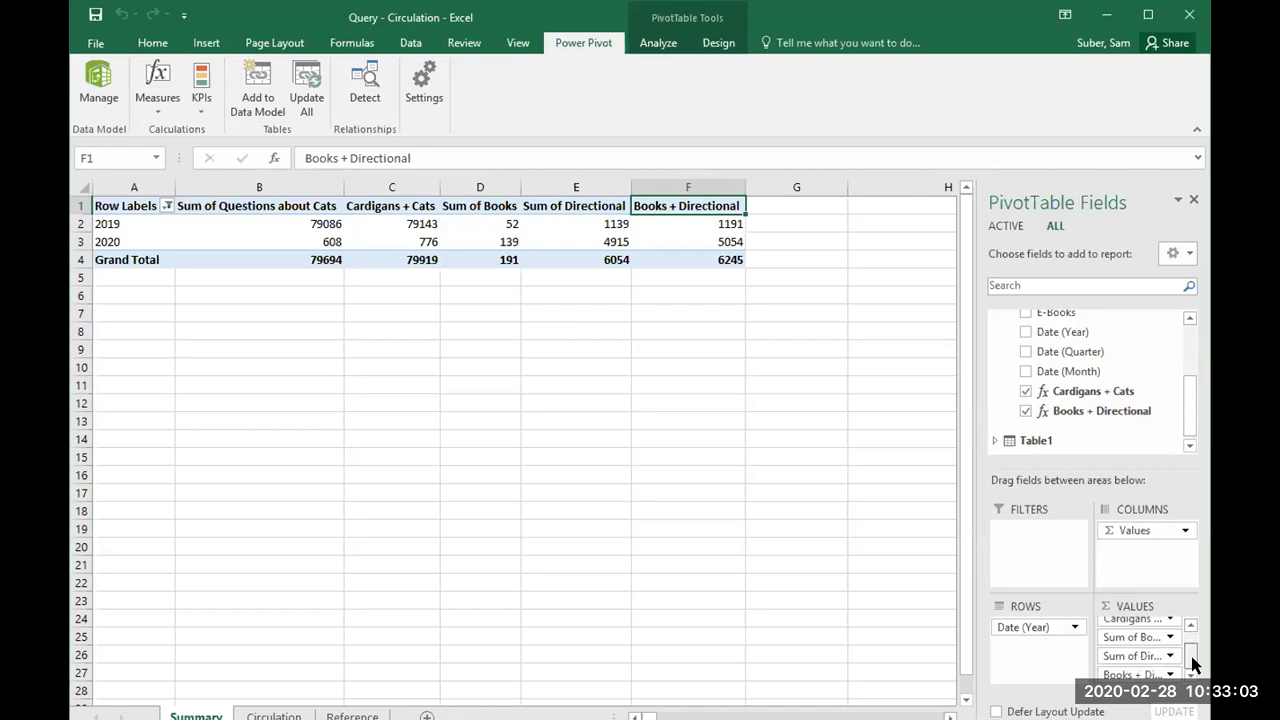
pyautogui.scroll(2, 1183, 648)
pyautogui.moveTo(1185, 406); pyautogui.dragTo(1185, 414)
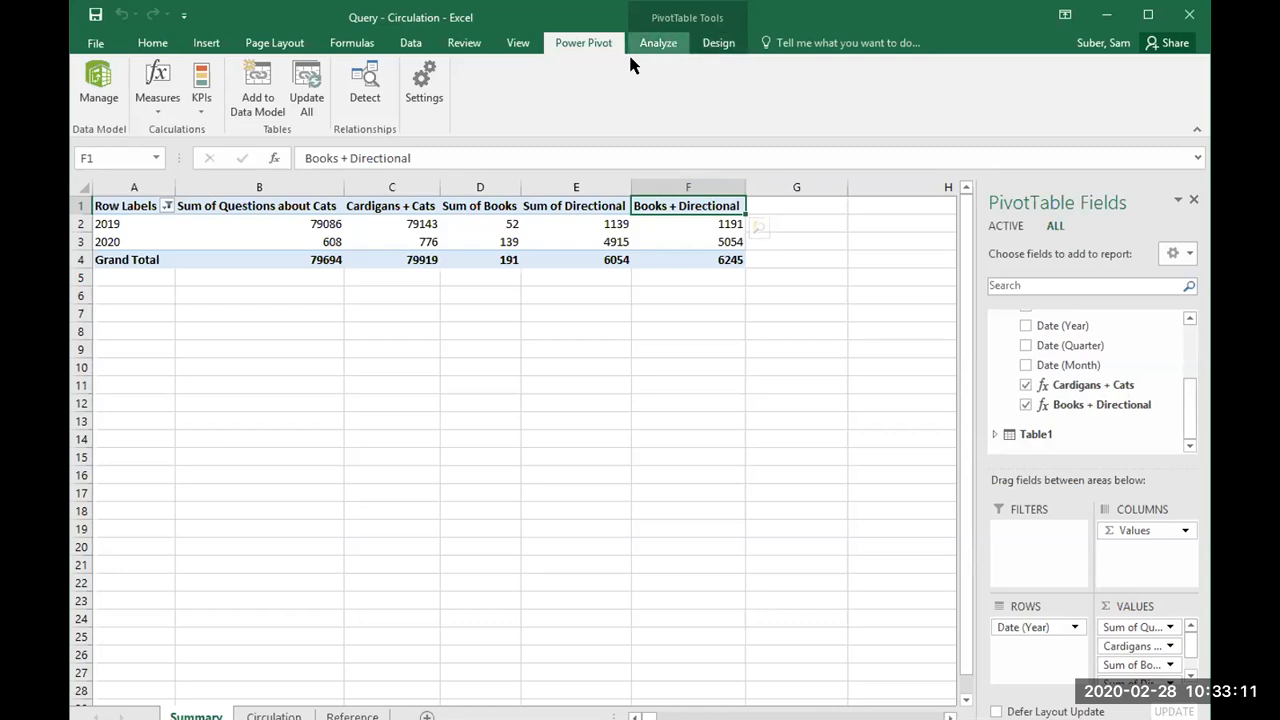
# Step: Review the Books + Directional measure's definition through Manage Measures, then return to the Summary sheet without changing it
pyautogui.click(155, 100)
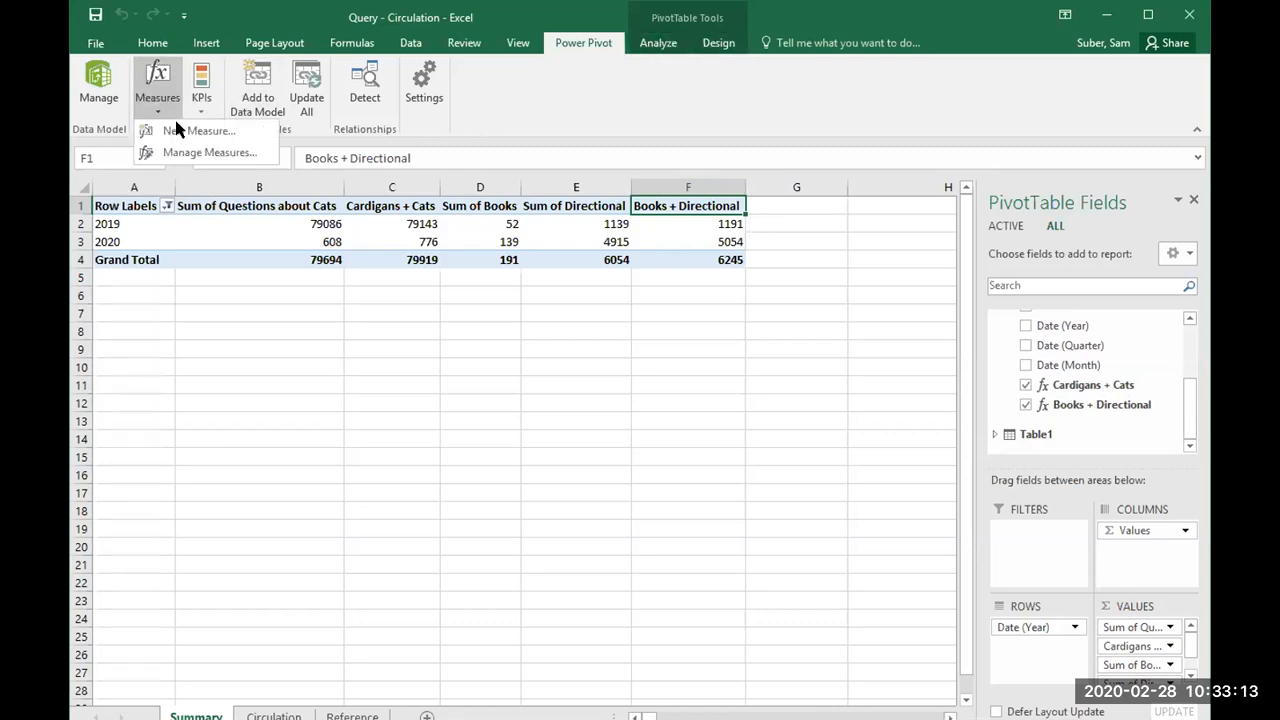
pyautogui.click(197, 152)
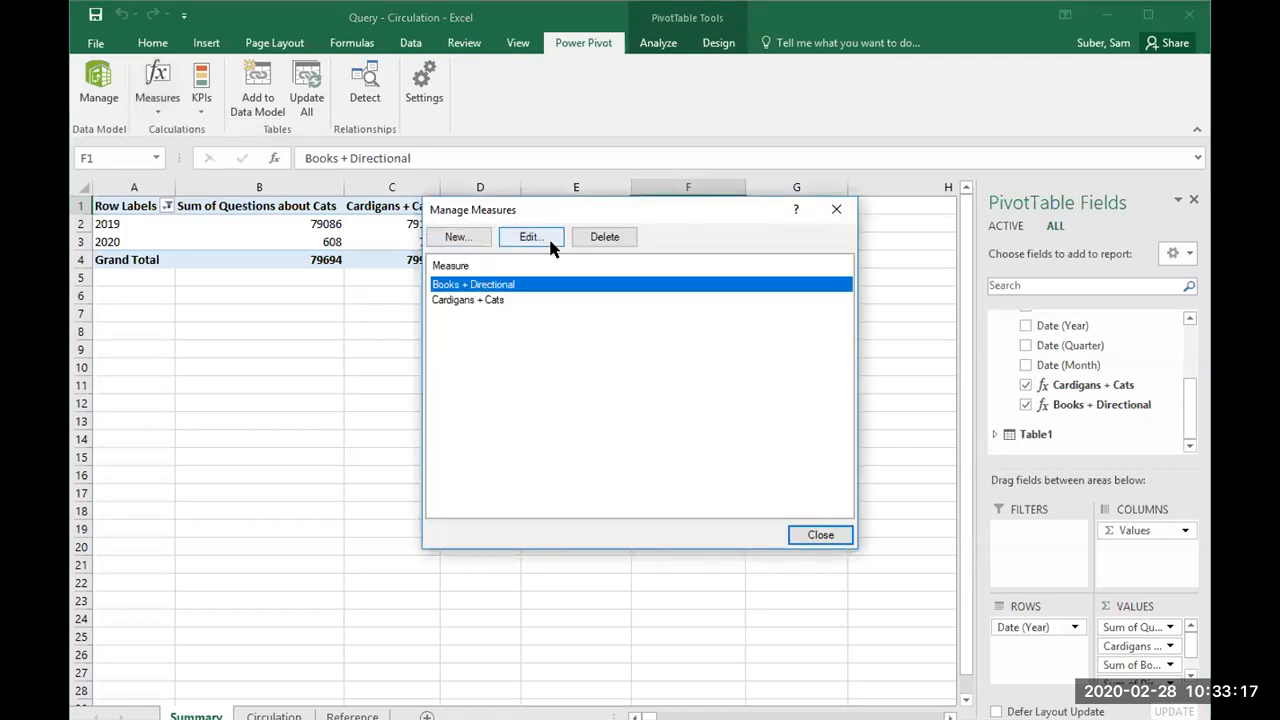
pyautogui.click(548, 236)
pyautogui.click(194, 19)
pyautogui.click(436, 2)
pyautogui.click(436, 2)
pyautogui.click(436, 2)
pyautogui.click(303, 96)
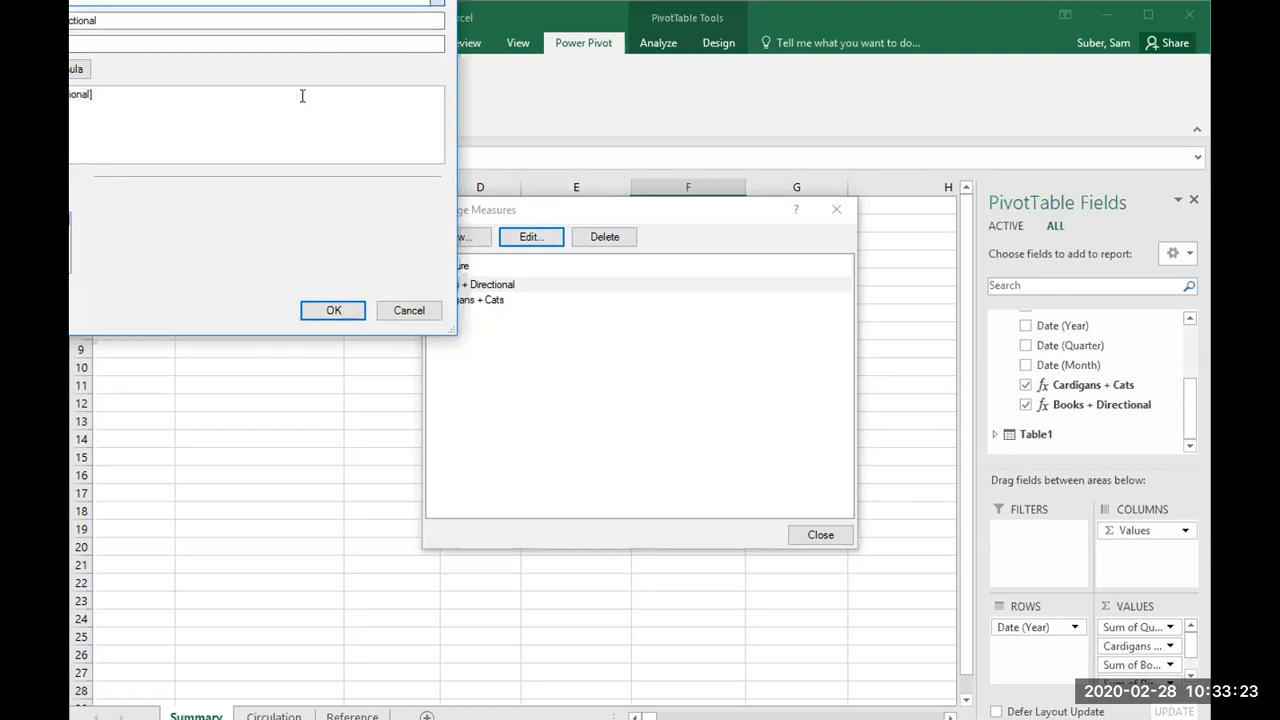
pyautogui.click(256, 18)
pyautogui.click(262, 99)
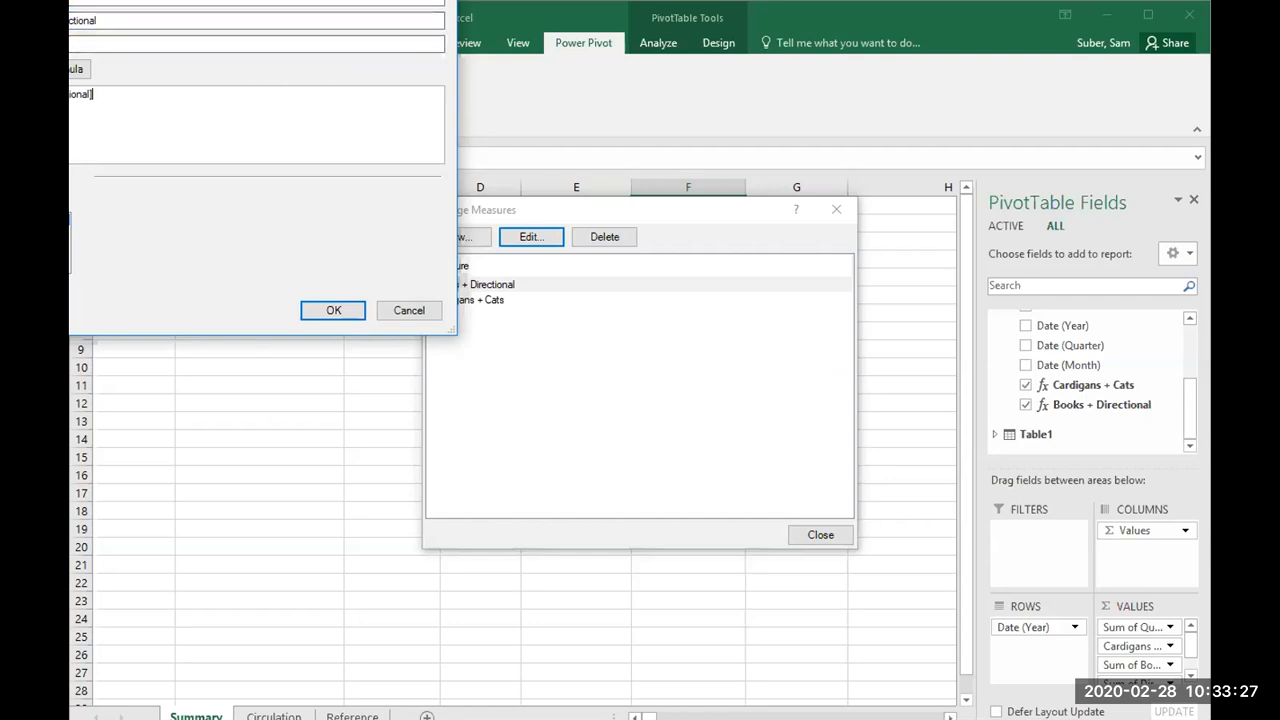
pyautogui.press('Return')
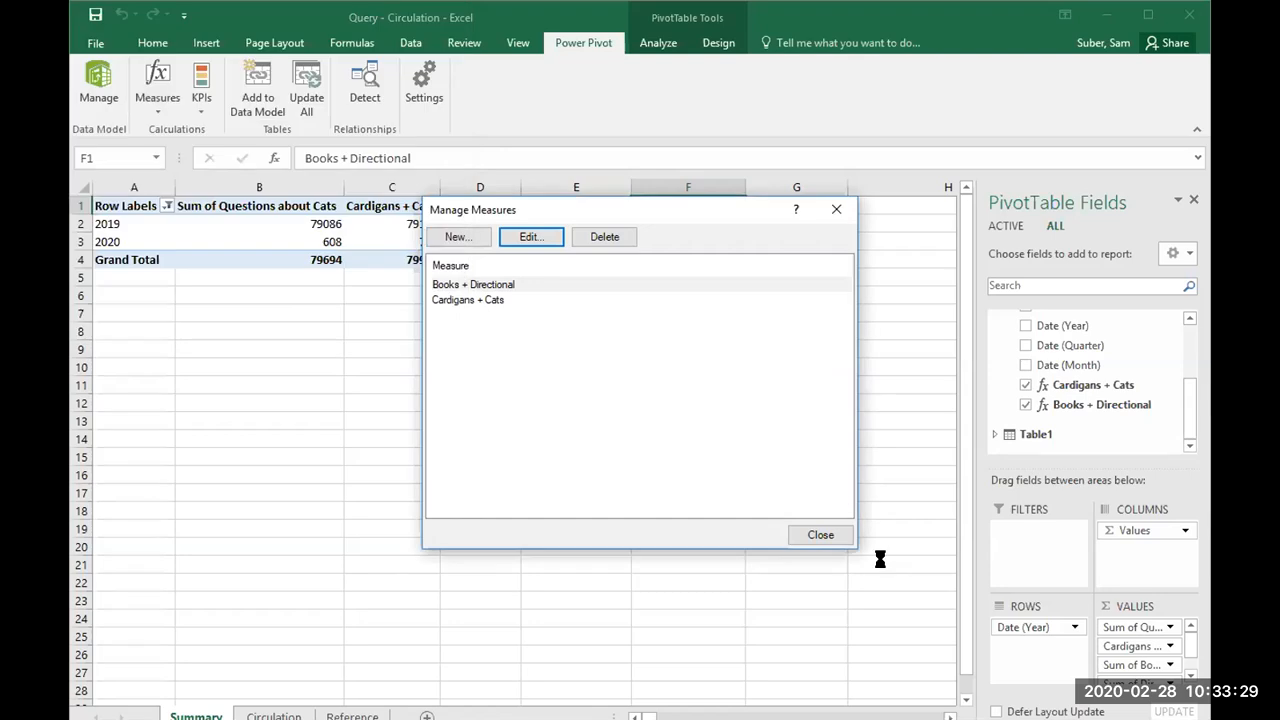
pyautogui.click(820, 536)
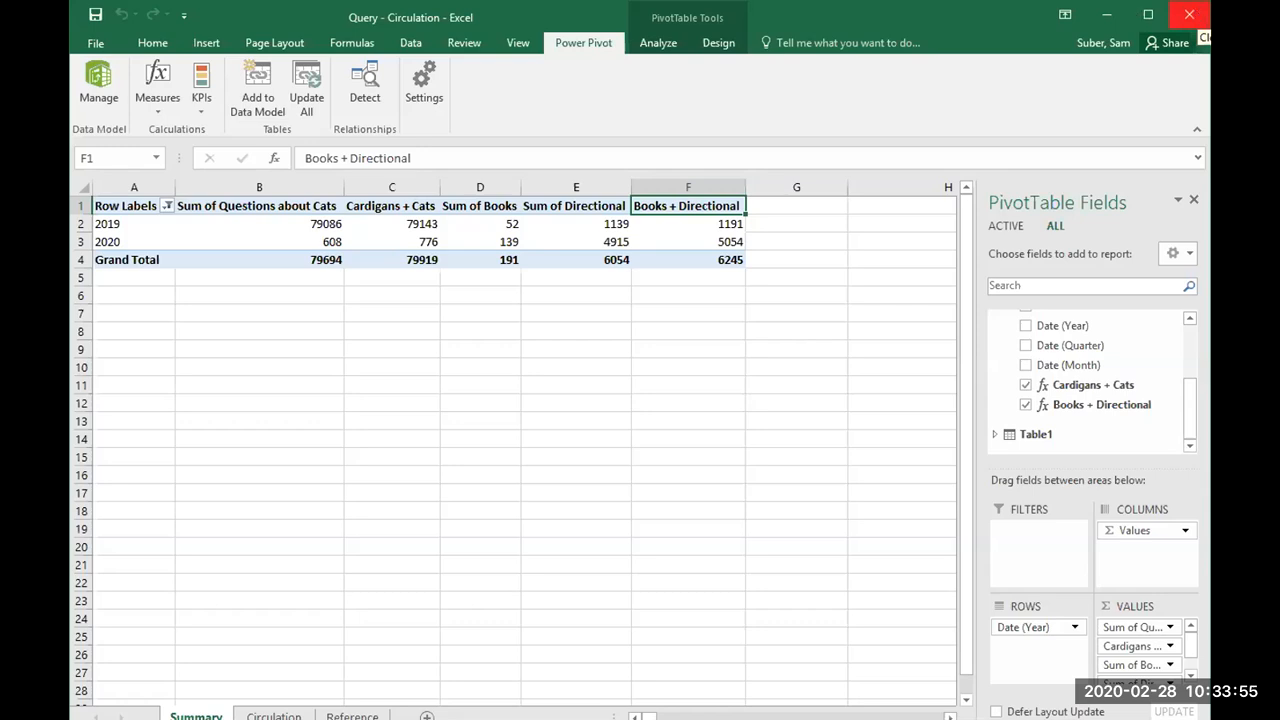
# Step: Switch to File Explorer and open the Scenario 1 folder inside Webinar 2 on the Memorex USB drive
pyautogui.click(1189, 14)
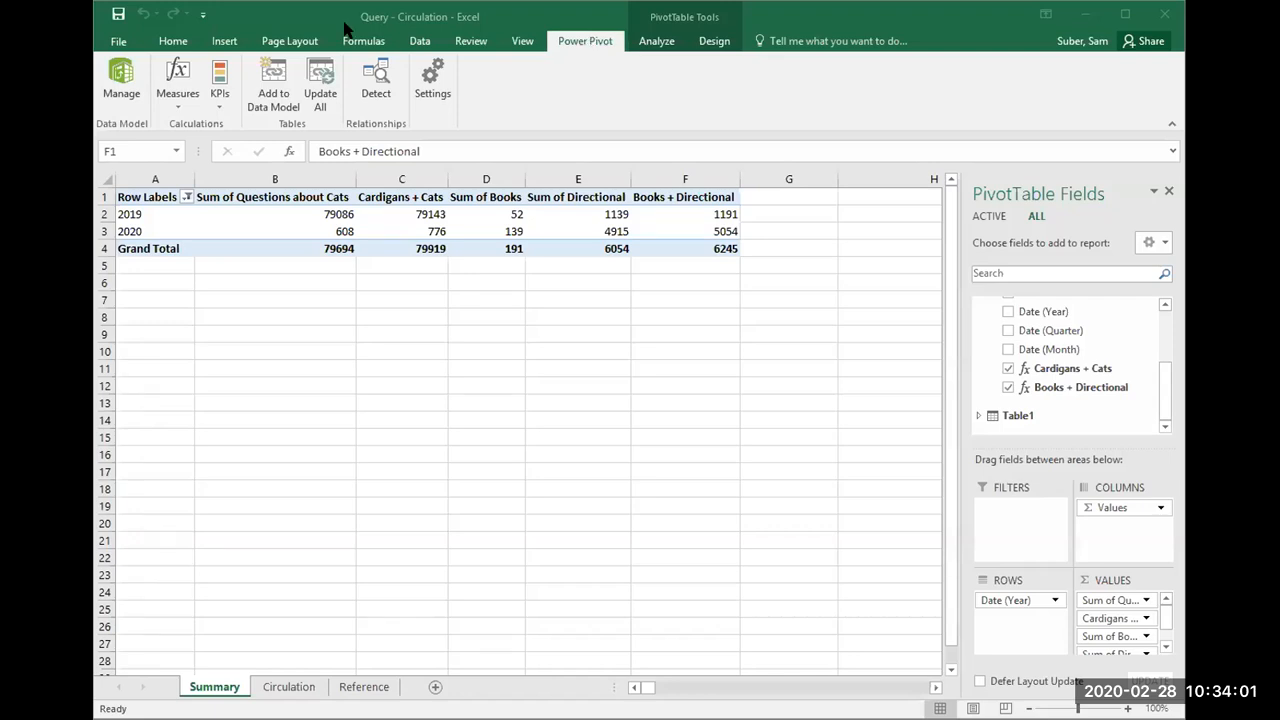
pyautogui.hotkey('alt', 'Tab')
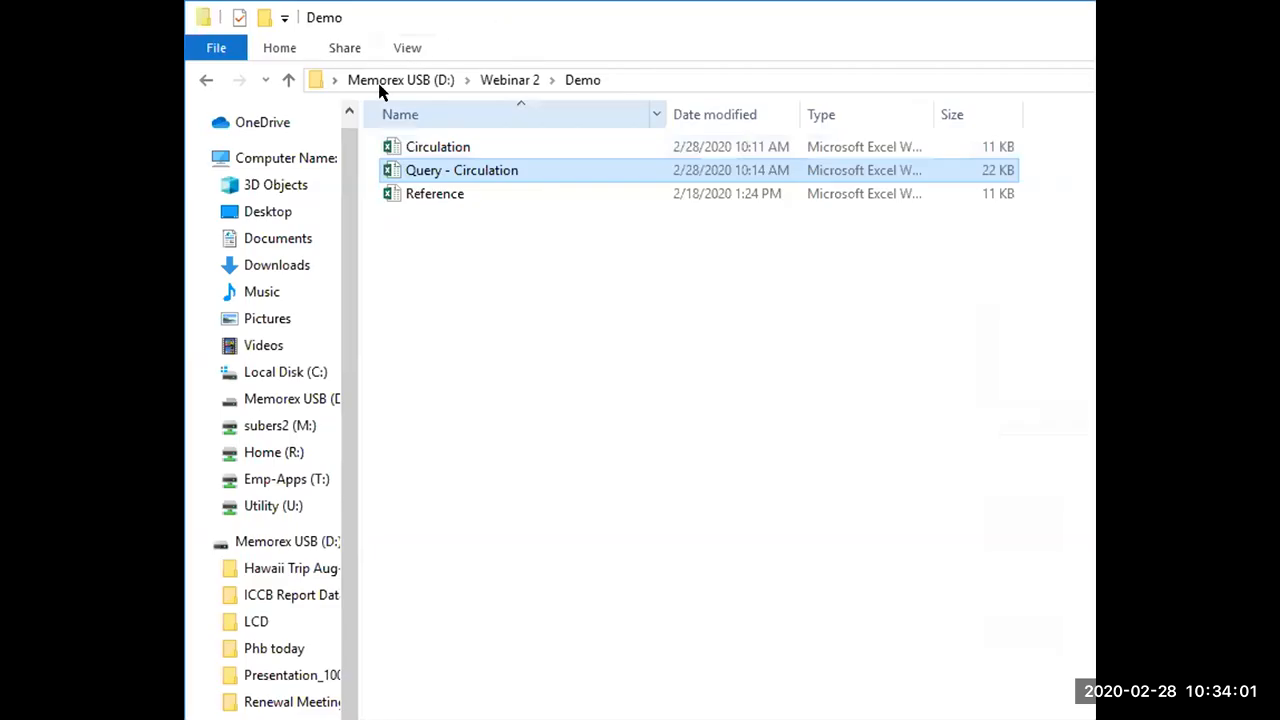
pyautogui.click(499, 80)
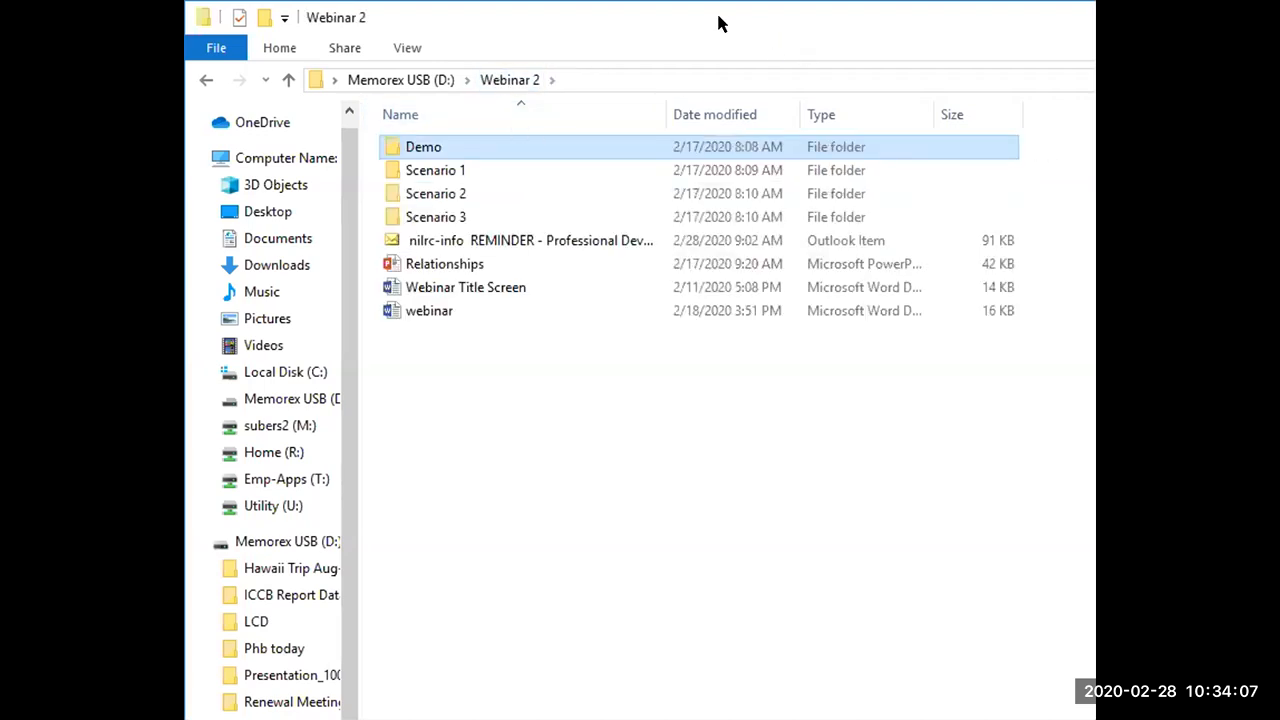
pyautogui.moveTo(721, 23); pyautogui.dragTo(640, 57)
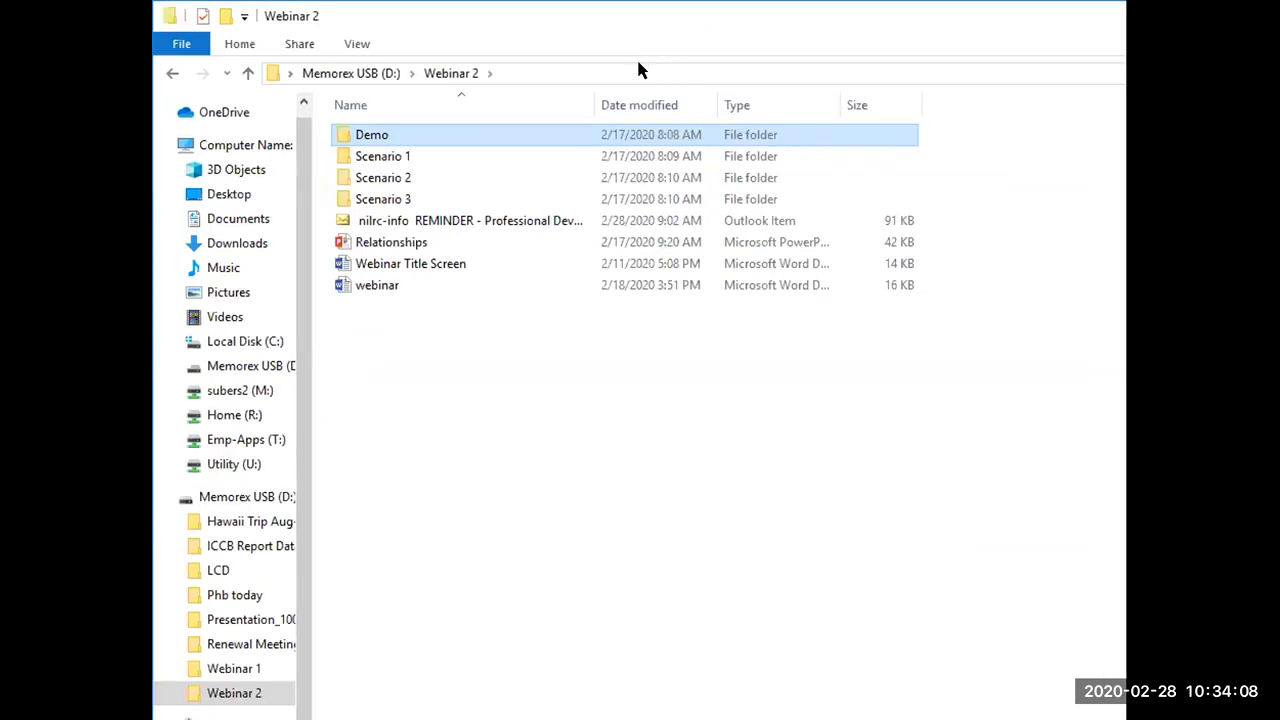
pyautogui.click(432, 155)
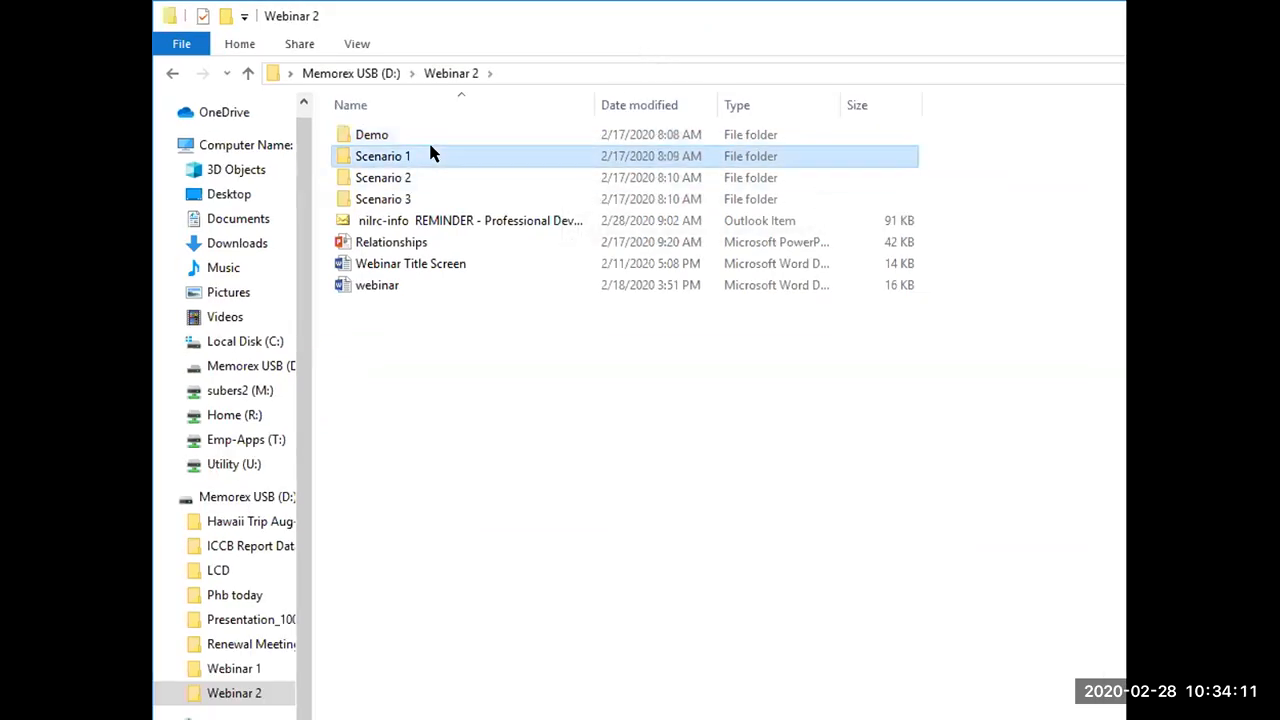
pyautogui.doubleClick(432, 155)
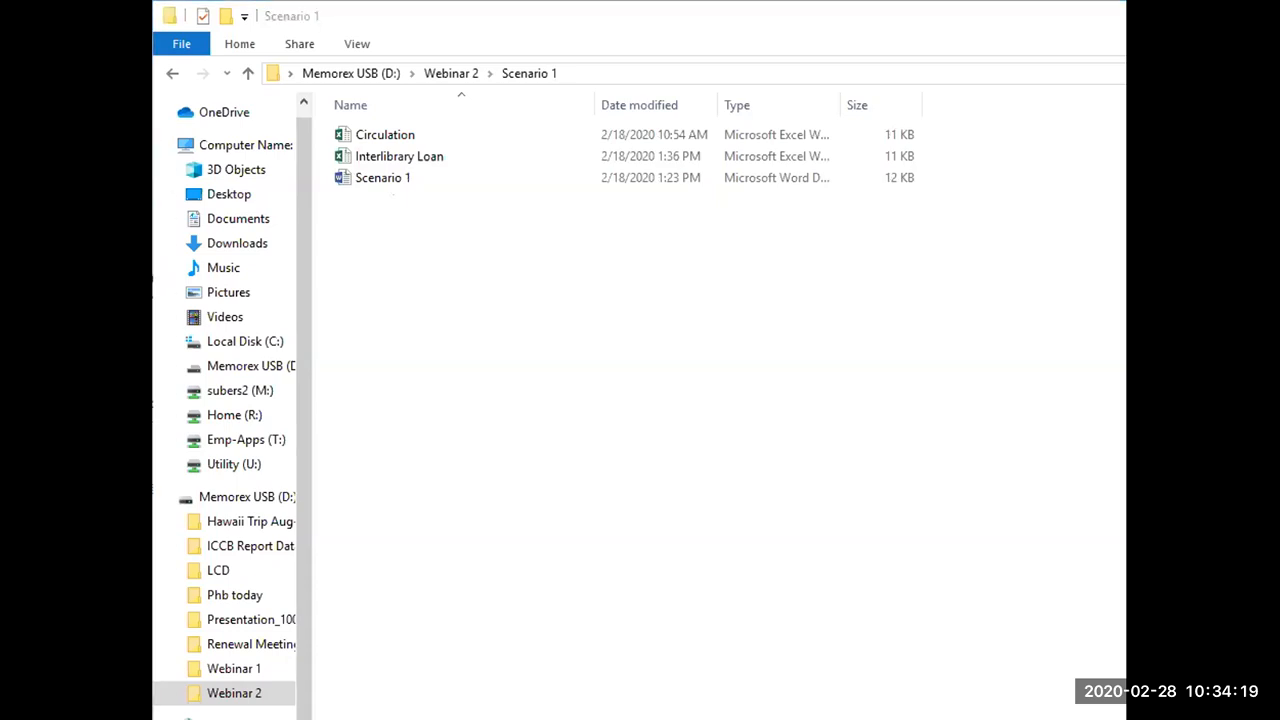
pyautogui.click(573, 25)
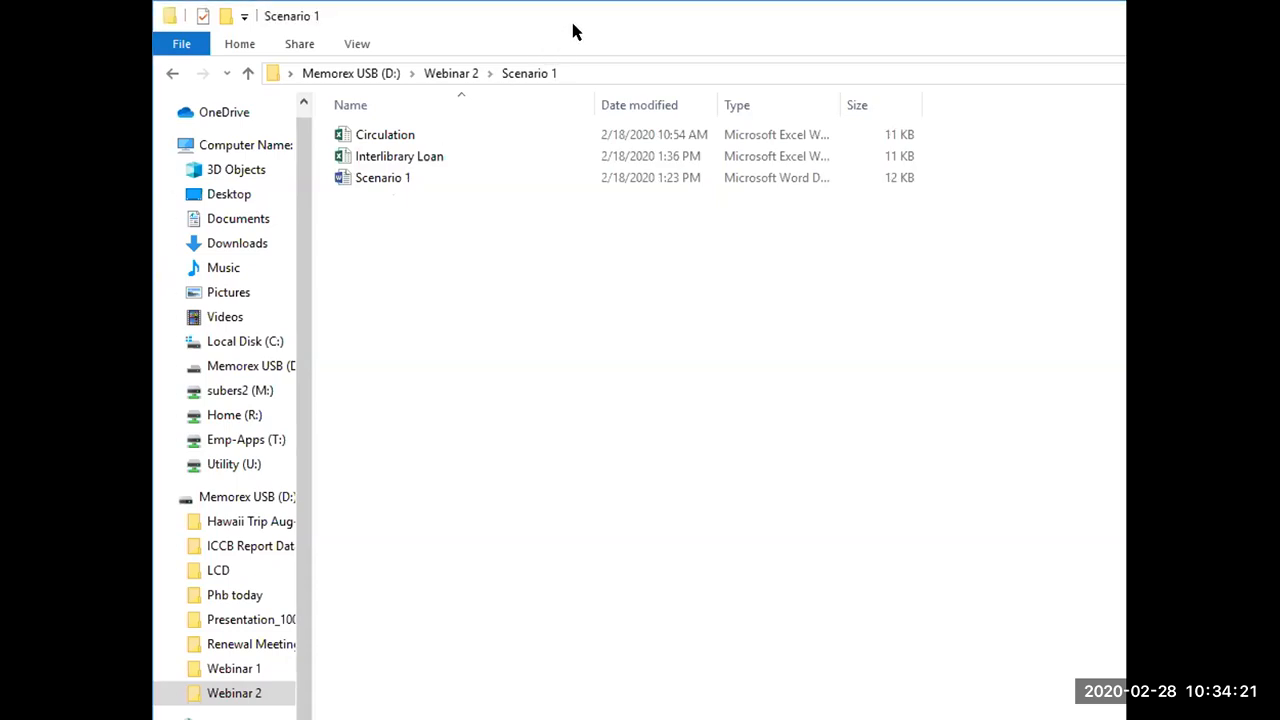
# Step: Open the Scenario 1 Word document, copy its full scenario paragraph, and return to the Scenario 1 folder in File Explorer
pyautogui.doubleClick(420, 177)
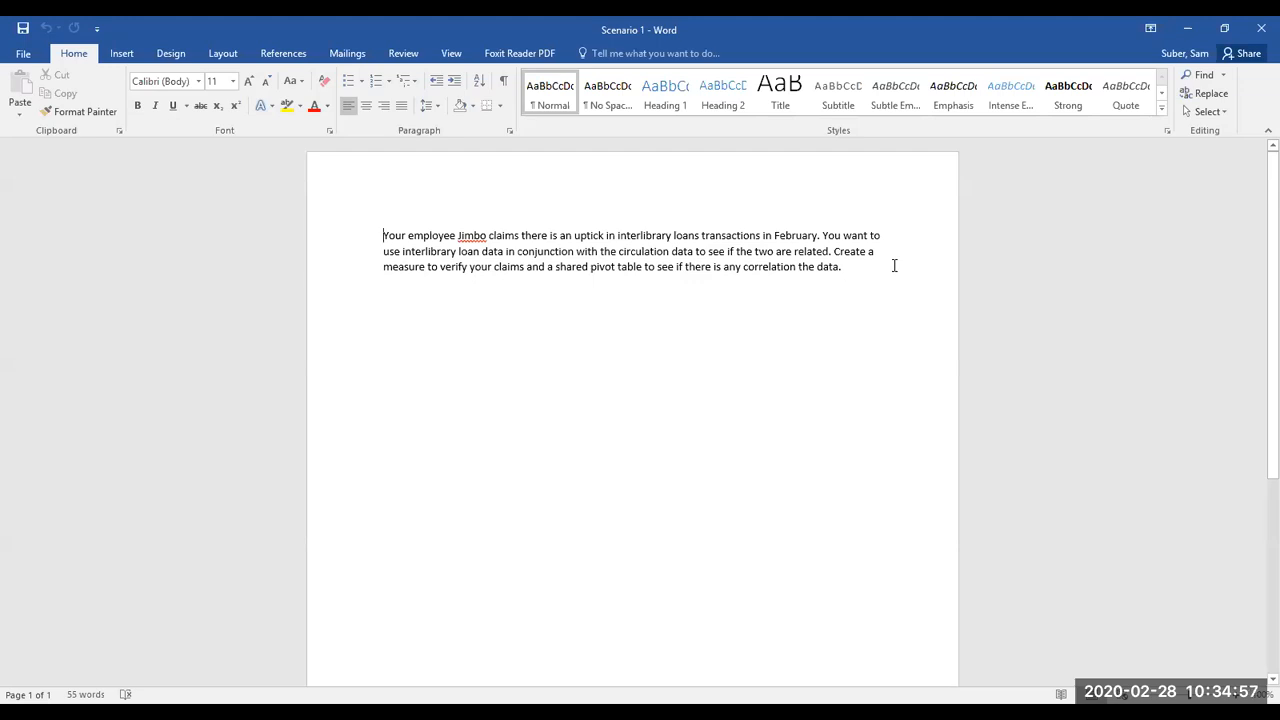
pyautogui.moveTo(890, 271); pyautogui.dragTo(390, 232)
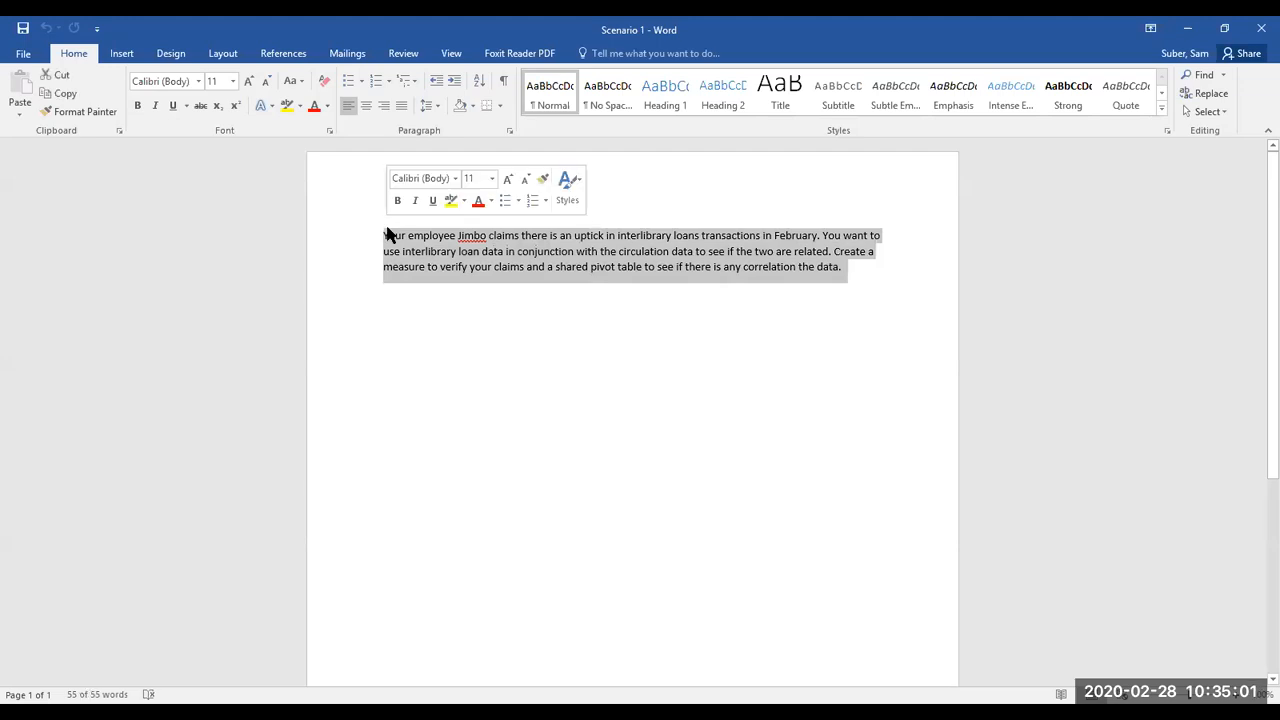
pyautogui.hotkey('ctrl', 'c')
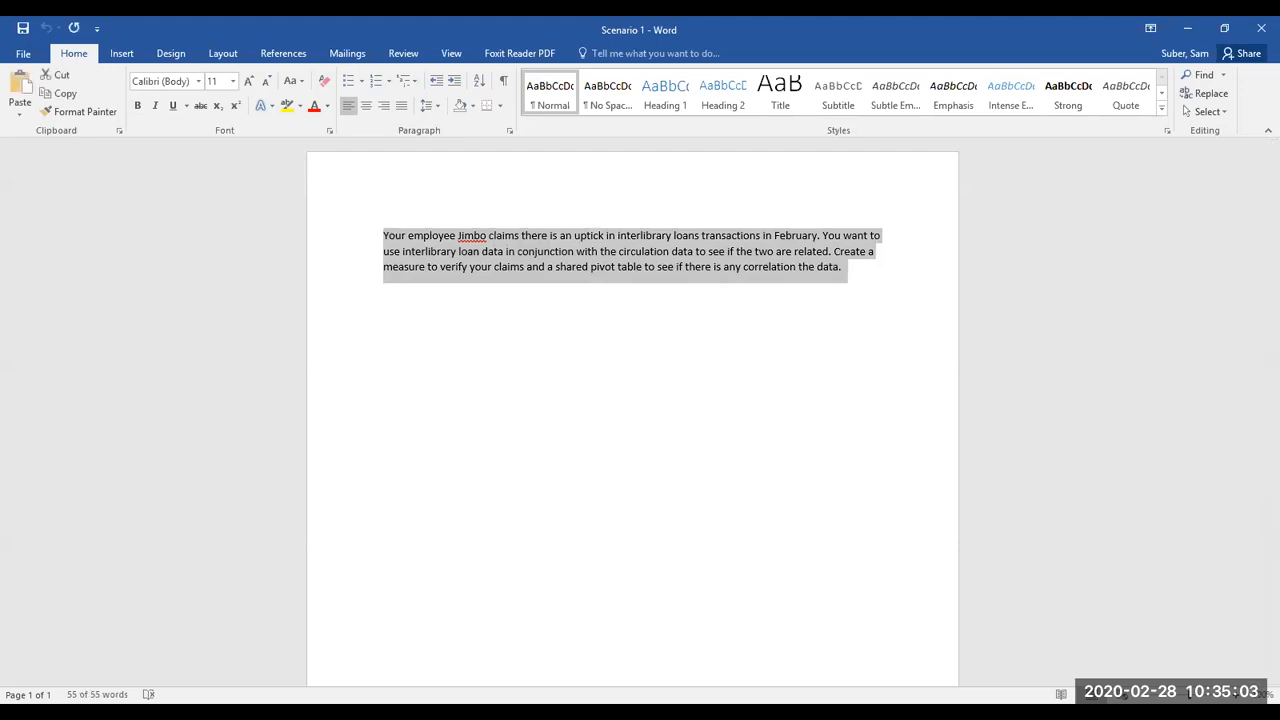
pyautogui.hotkey('alt', 'Tab')
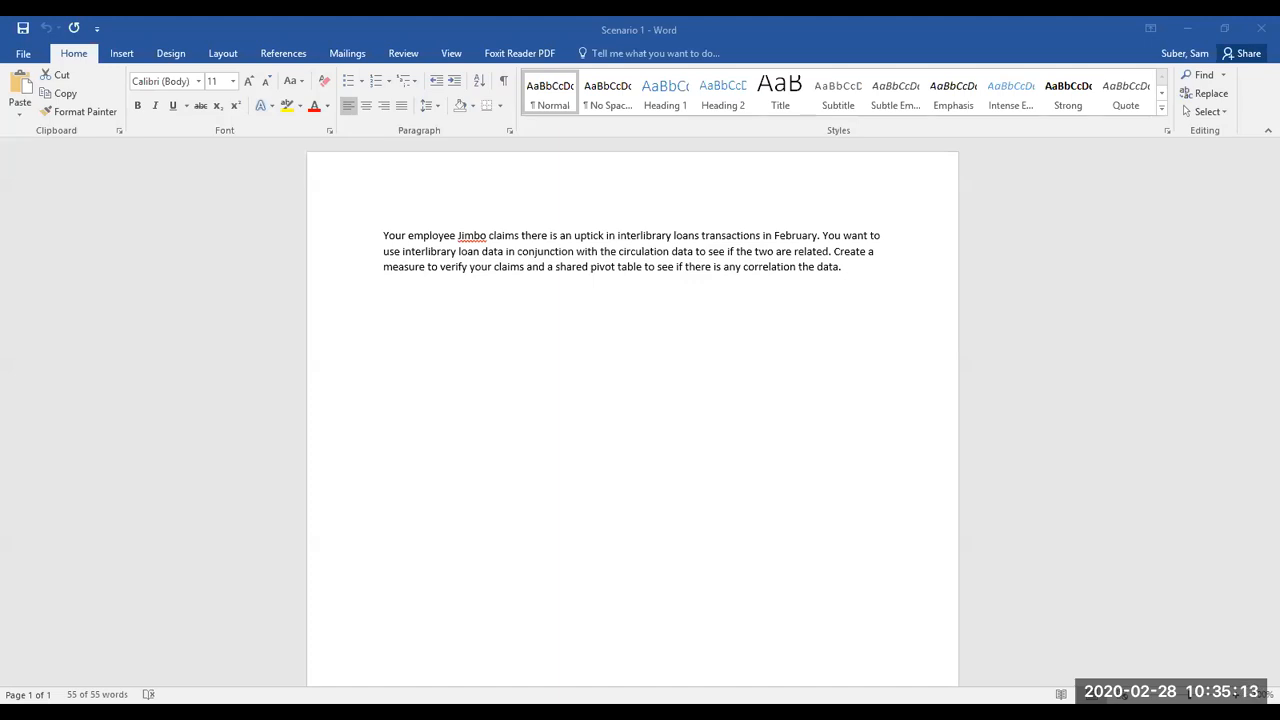
pyautogui.click(796, 392)
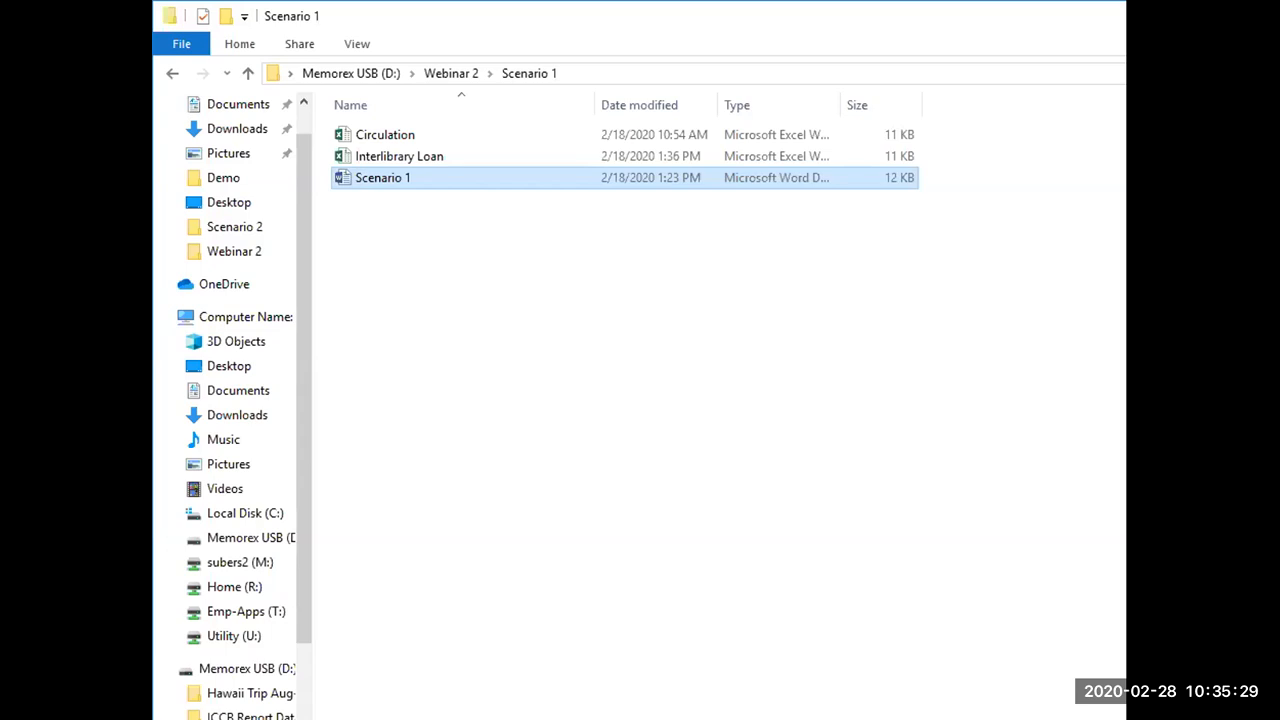
pyautogui.click(700, 280)
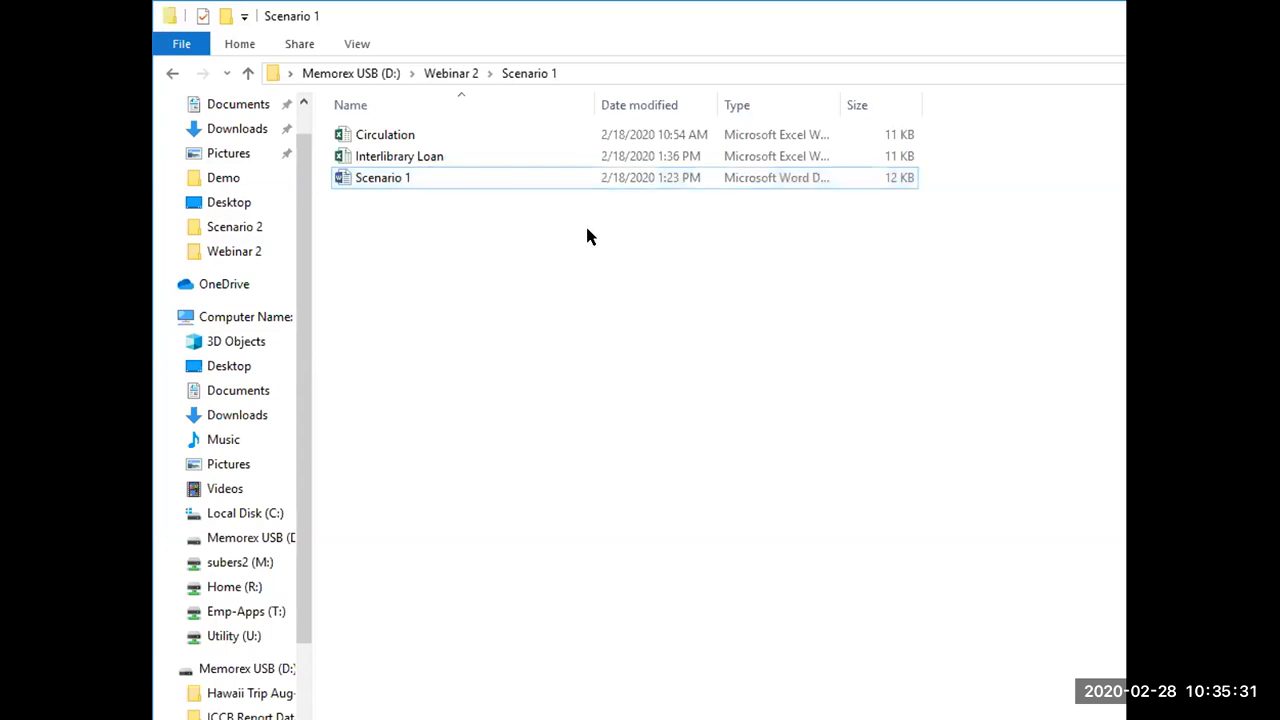
pyautogui.rightClick(411, 214)
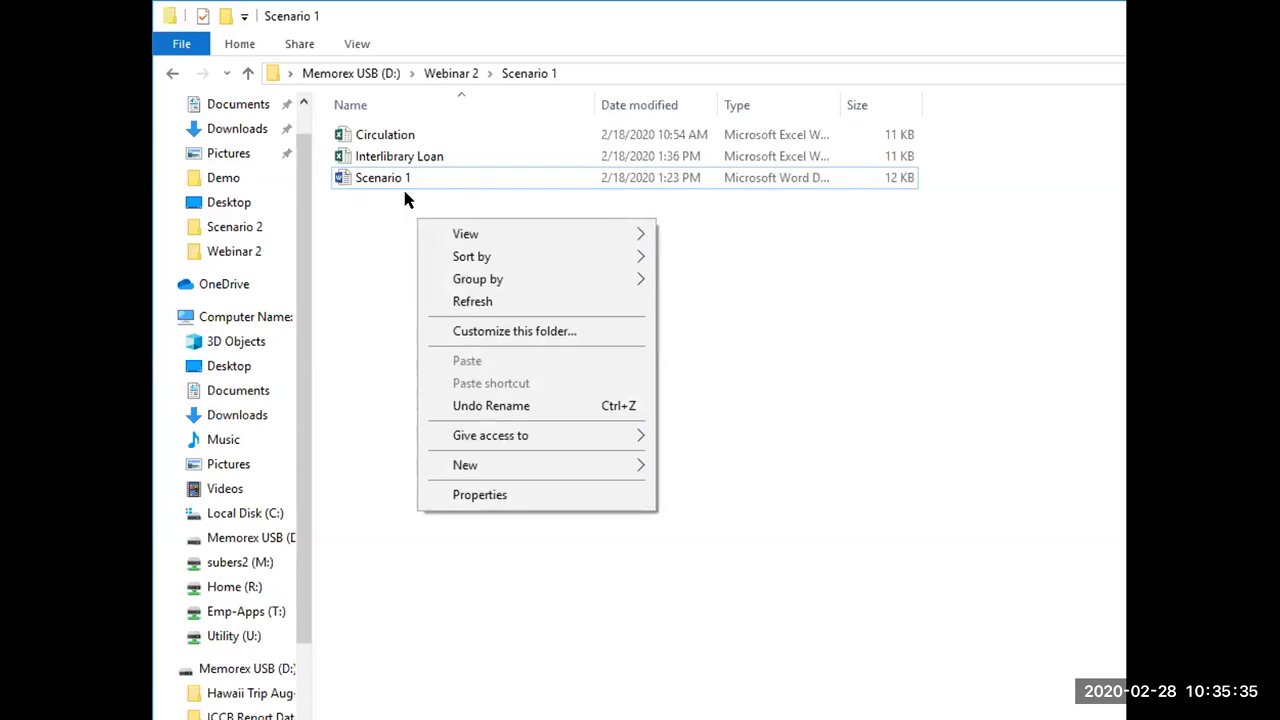
pyautogui.click(373, 261)
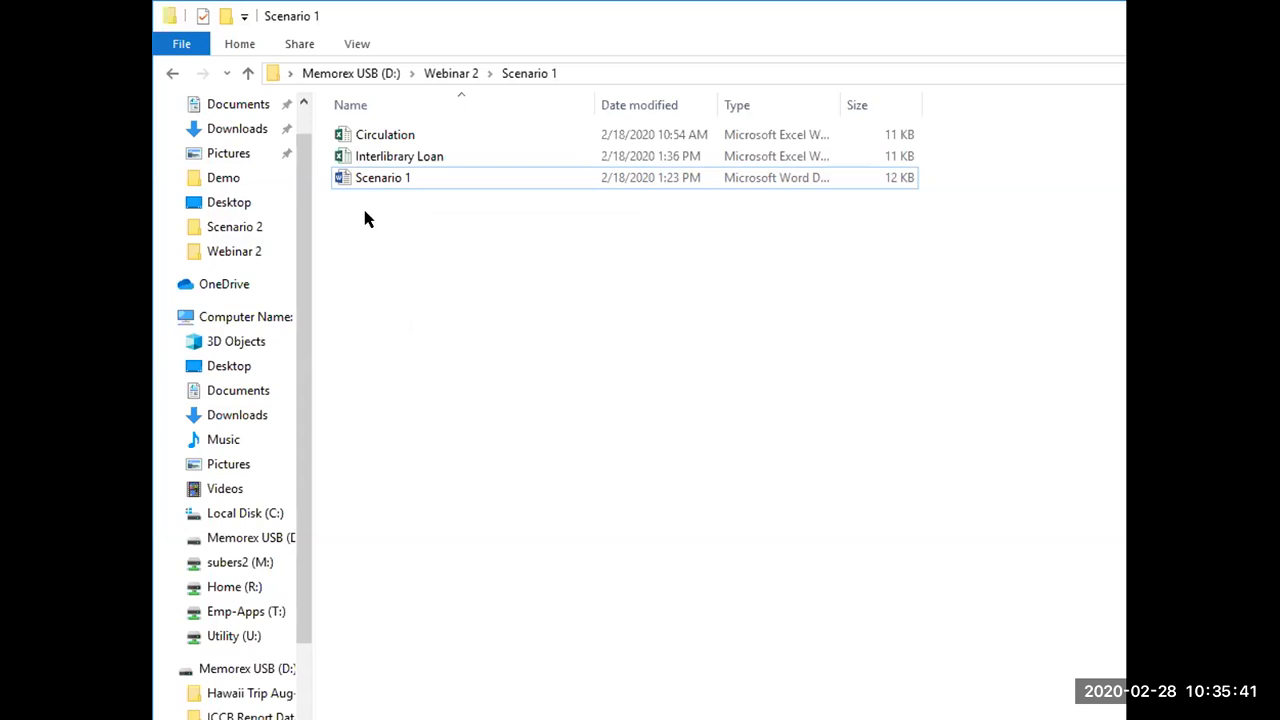
pyautogui.rightClick(370, 216)
pyautogui.moveTo(508, 468)
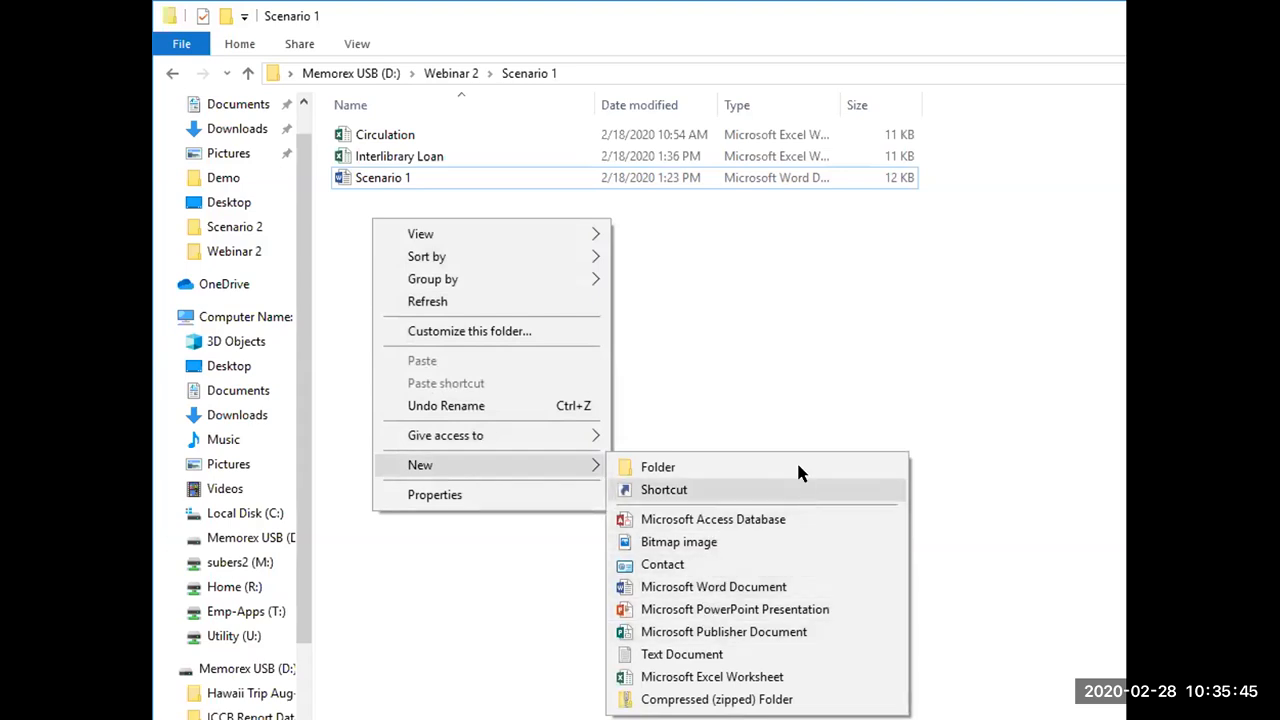
pyautogui.click(627, 253)
# Step: Create a new Microsoft Excel Worksheet file in the Scenario 1 folder
pyautogui.rightClick(345, 218)
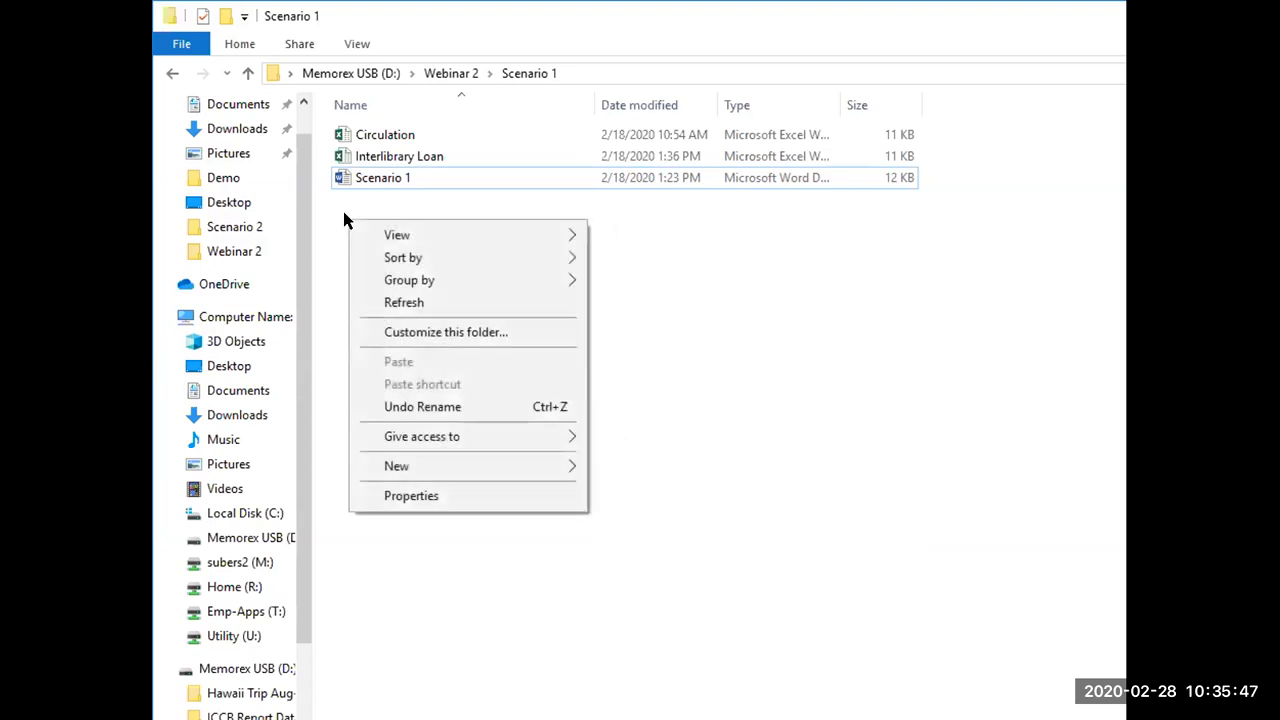
pyautogui.moveTo(543, 469)
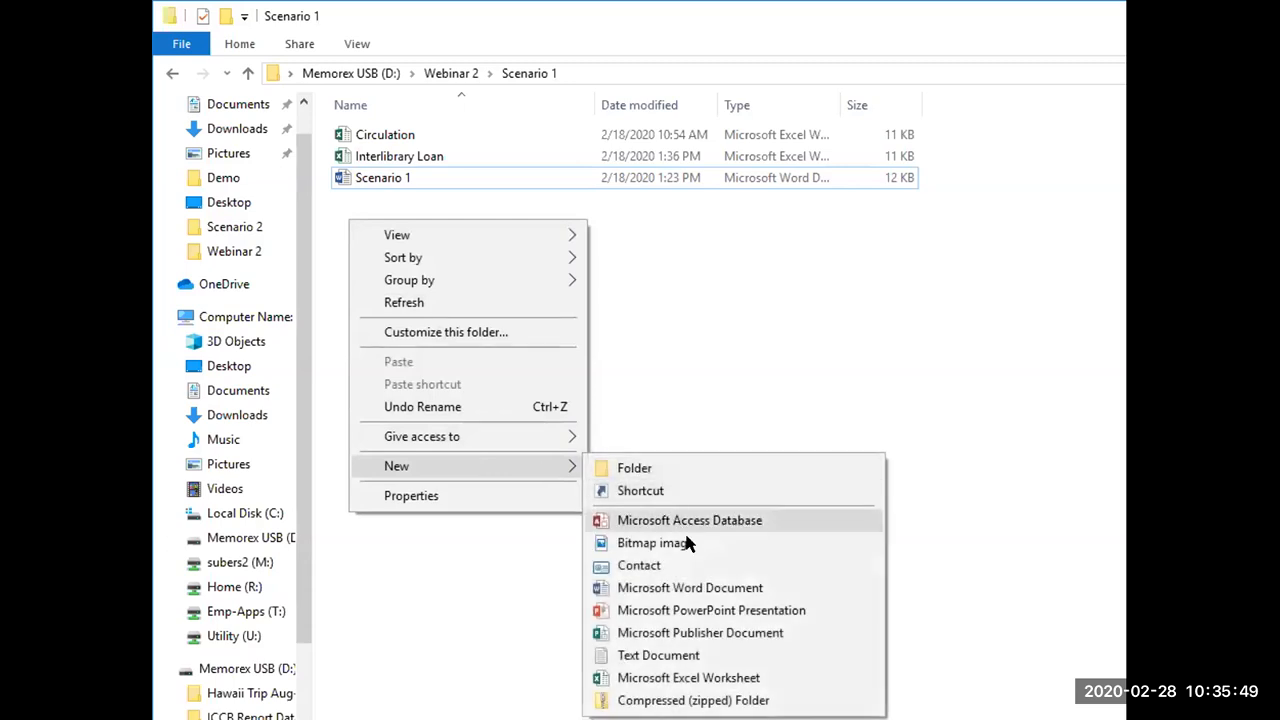
pyautogui.click(710, 677)
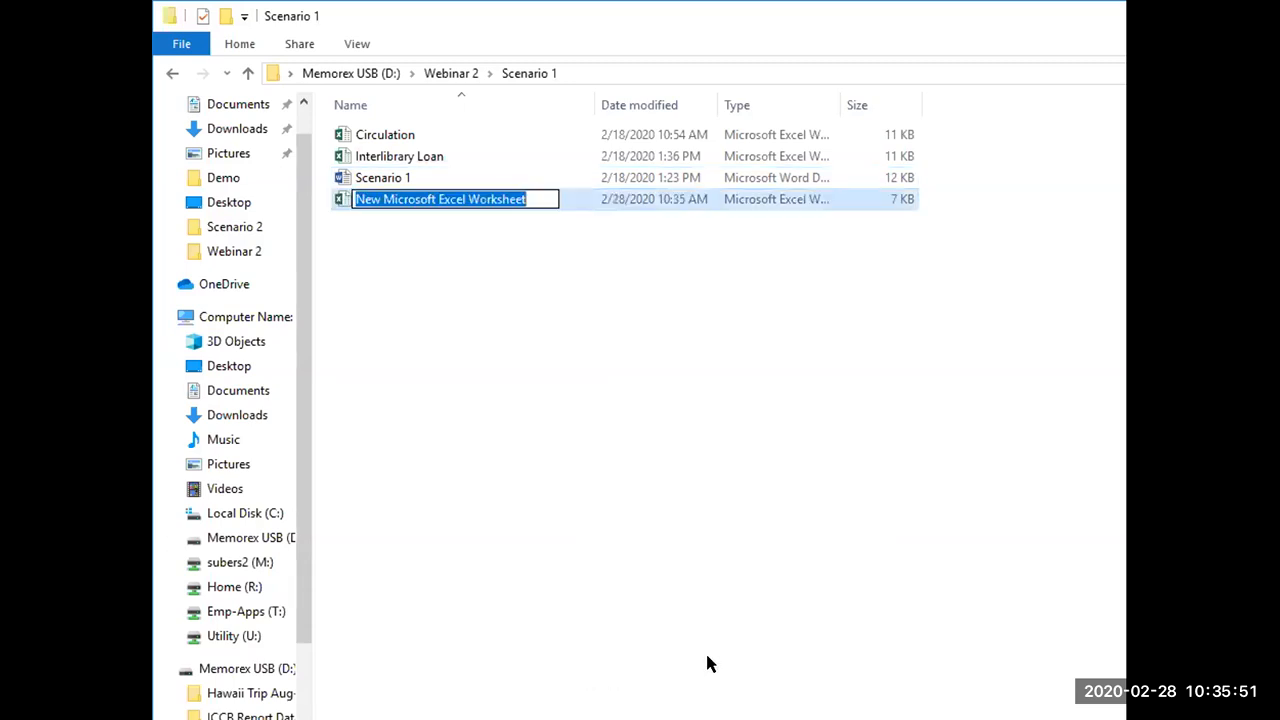
pyautogui.press('BackSpace')
pyautogui.write('Circulation')
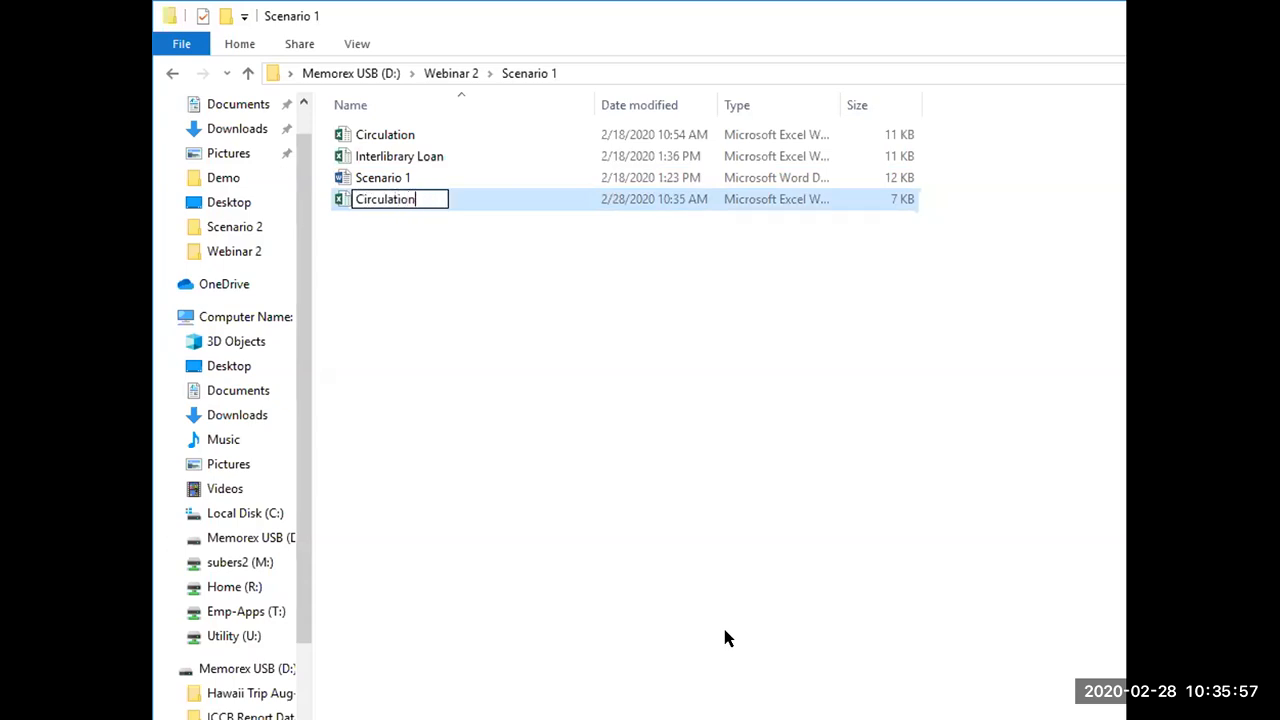
pyautogui.write(' +')
pyautogui.press('BackSpace')
pyautogui.press('BackSpace')
pyautogui.press('BackSpace')
pyautogui.press('BackSpace')
pyautogui.press('BackSpace')
pyautogui.press('BackSpace')
pyautogui.press('BackSpace')
pyautogui.press('BackSpace')
pyautogui.press('BackSpace')
pyautogui.press('BackSpace')
pyautogui.press('BackSpace')
pyautogui.press('BackSpace')
pyautogui.press('BackSpace')
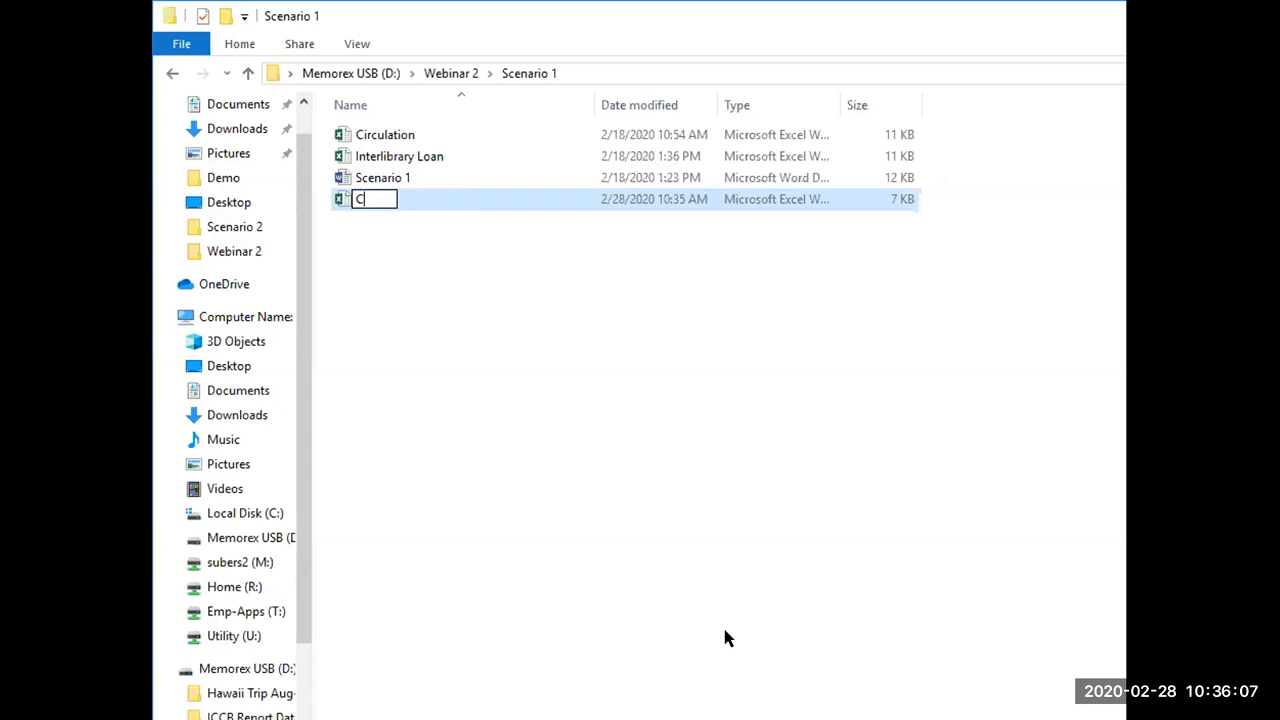
# Step: Name the new worksheet file InterlibraryloanCirculation and open it in Excel
pyautogui.write('Interl')
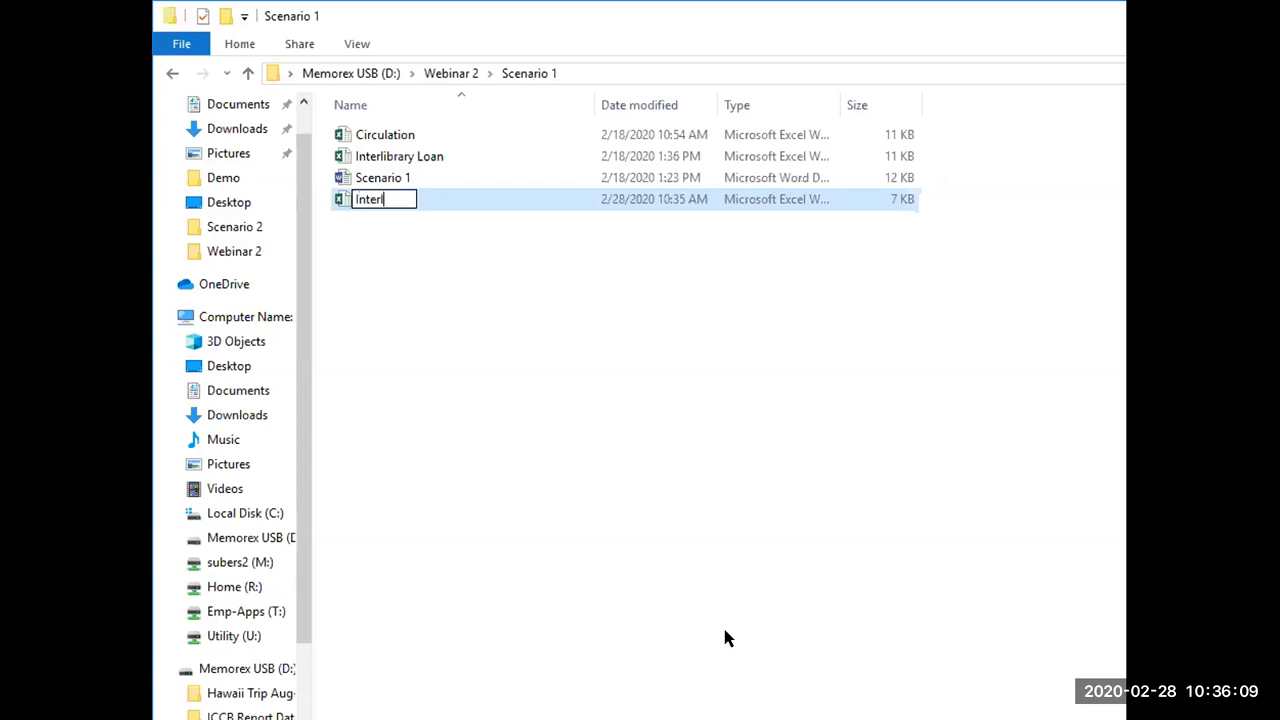
pyautogui.write('ibraryloan')
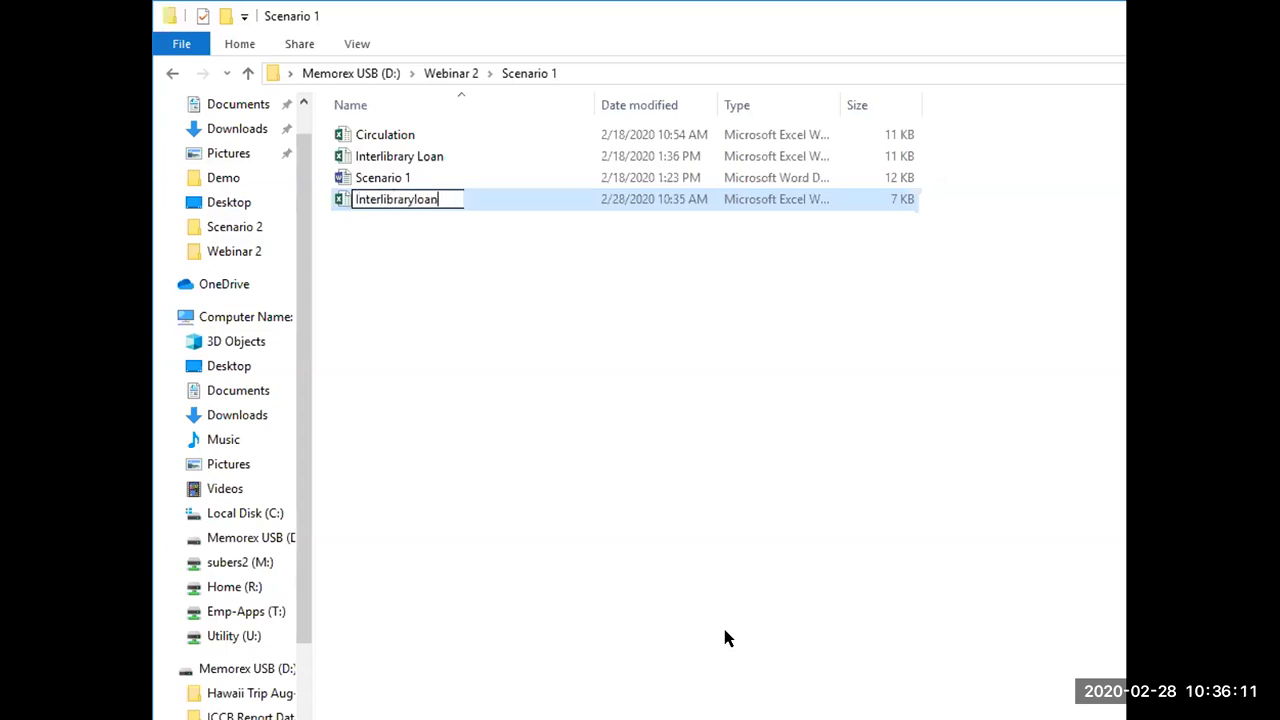
pyautogui.write('Circu')
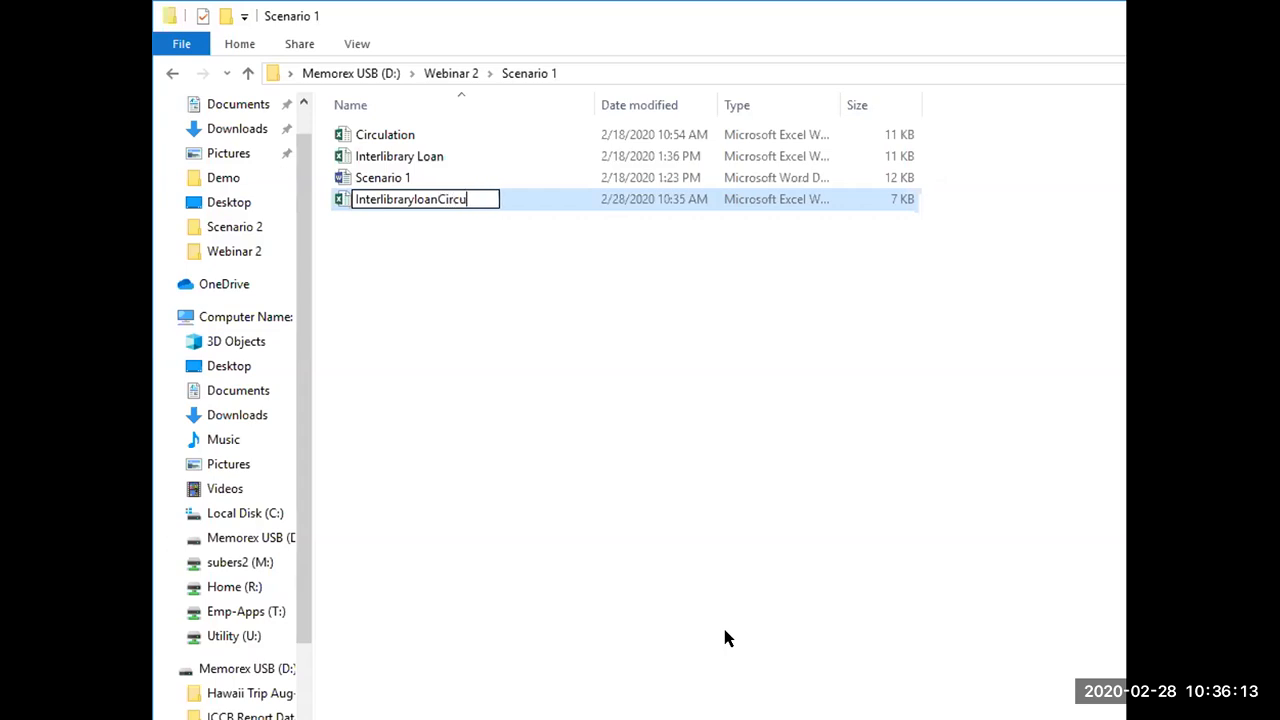
pyautogui.write('lation')
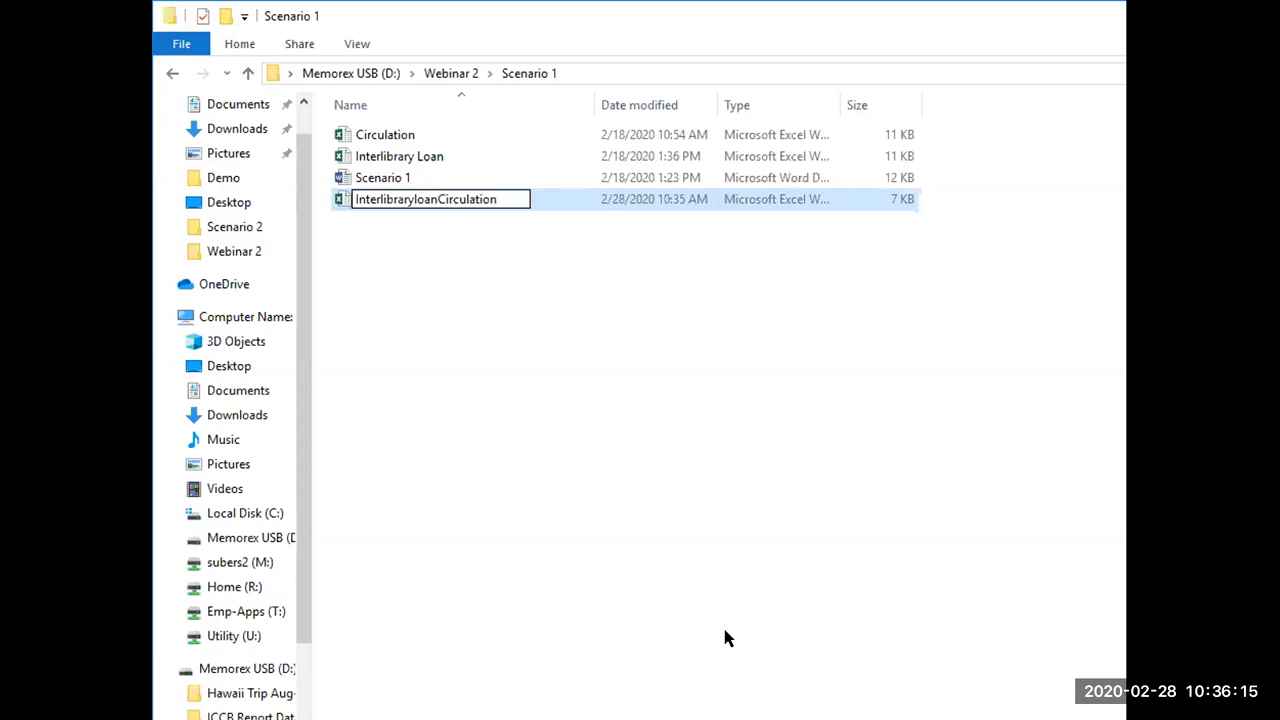
pyautogui.click(605, 423)
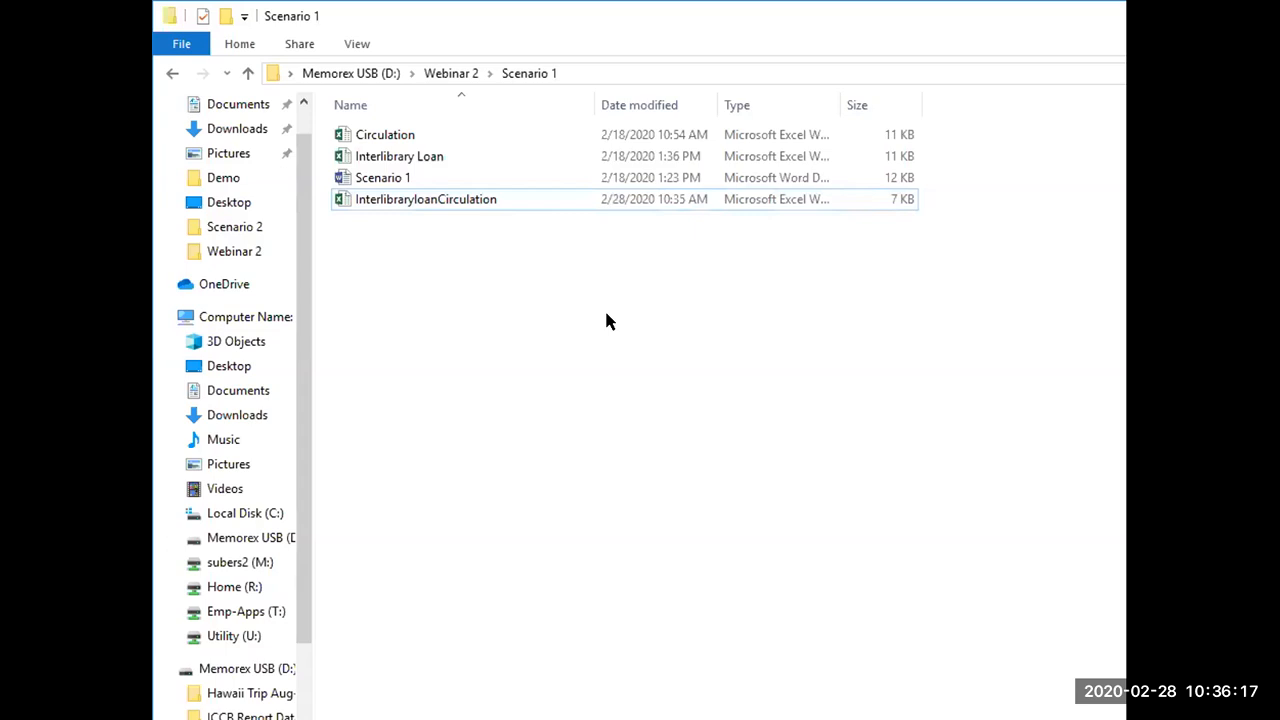
pyautogui.click(489, 200)
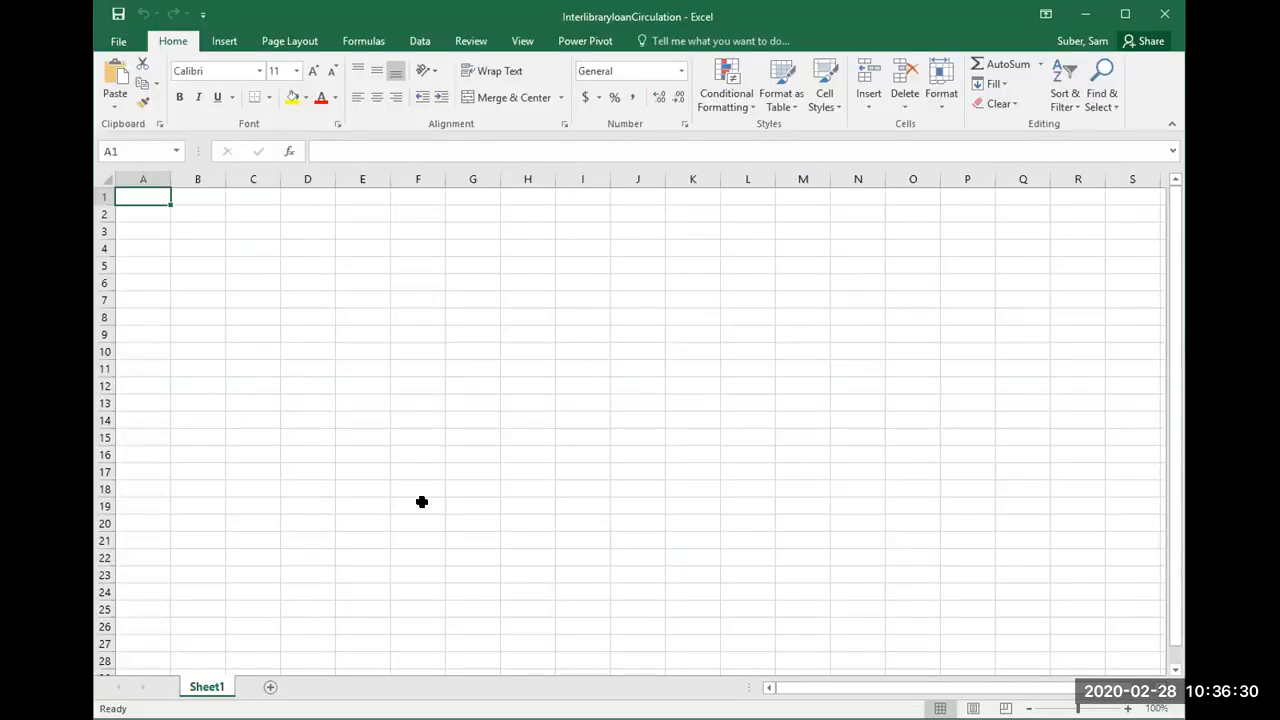
pyautogui.click(474, 588)
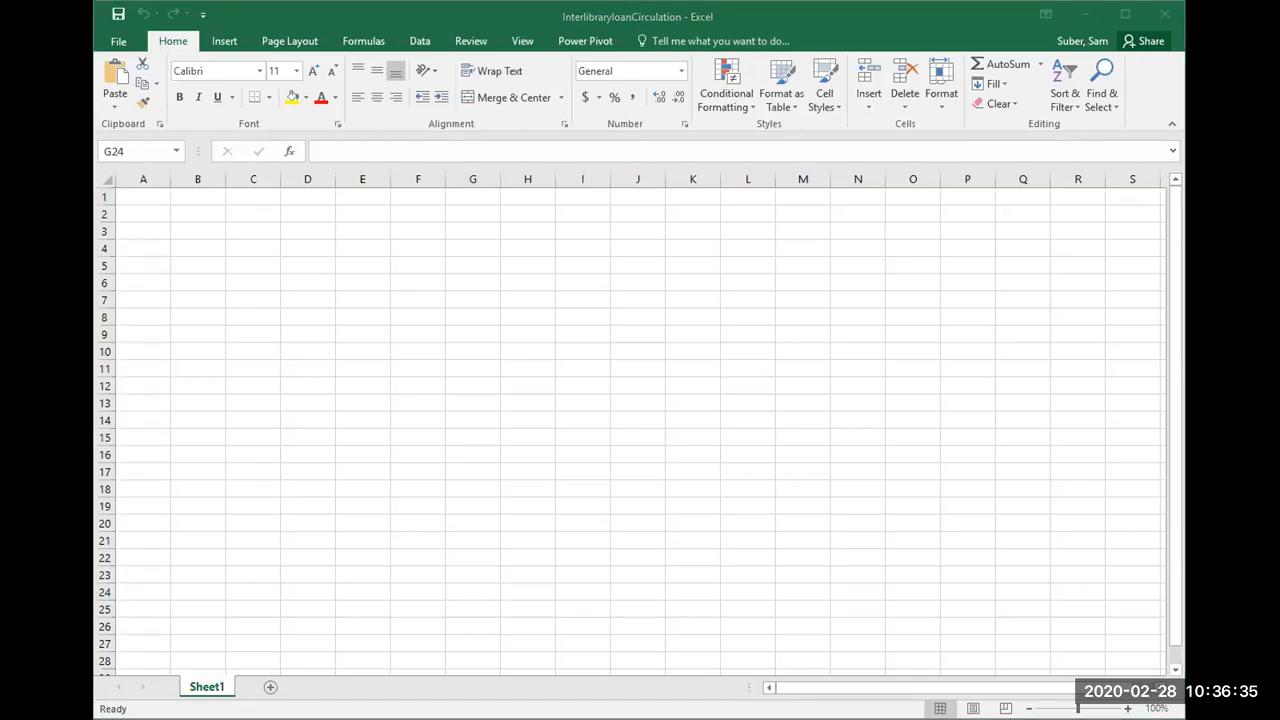
# Step: Start a new query from a workbook file and import the Circulation workbook from Webinar 2's Scenario 1 folder
pyautogui.click(418, 44)
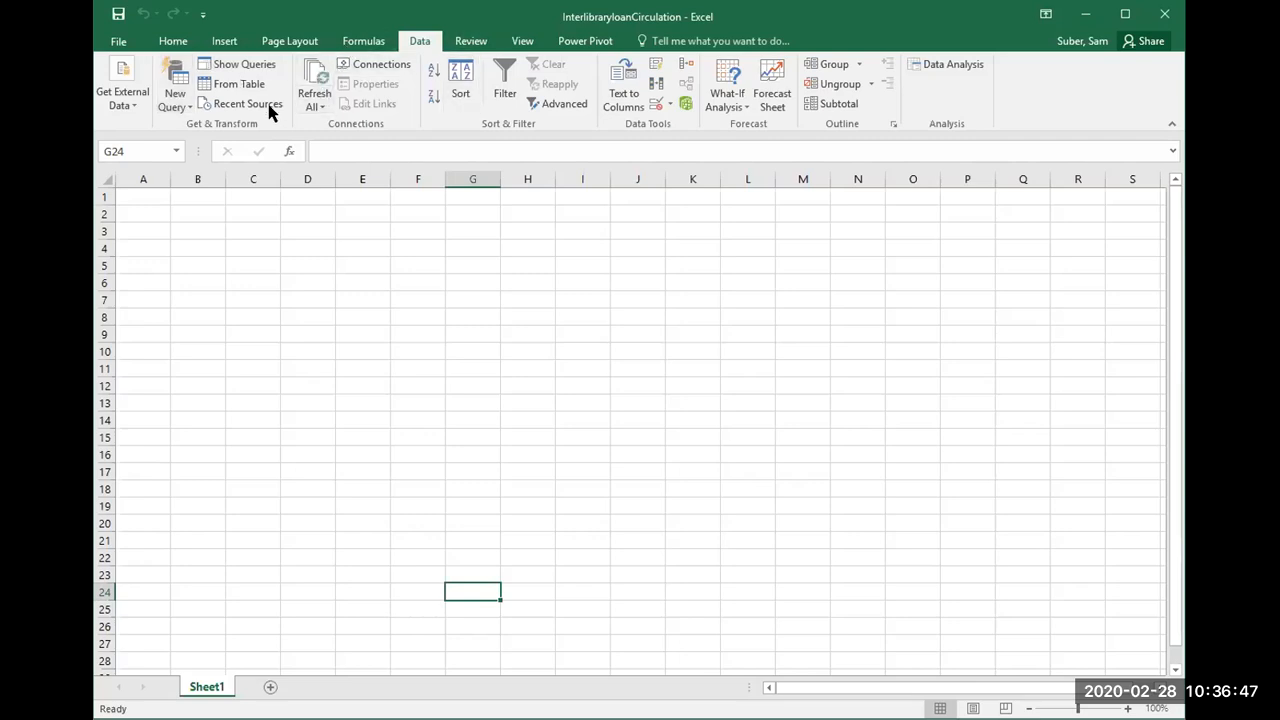
pyautogui.click(171, 104)
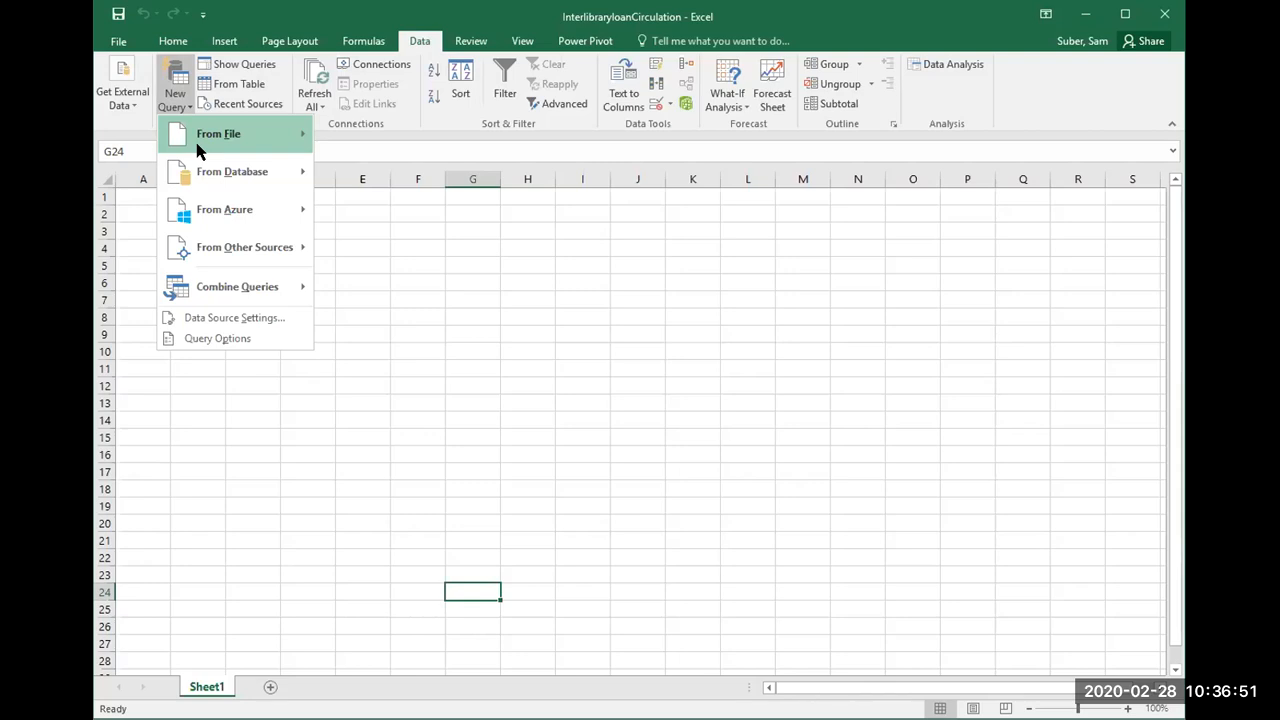
pyautogui.moveTo(198, 148)
pyautogui.click(352, 133)
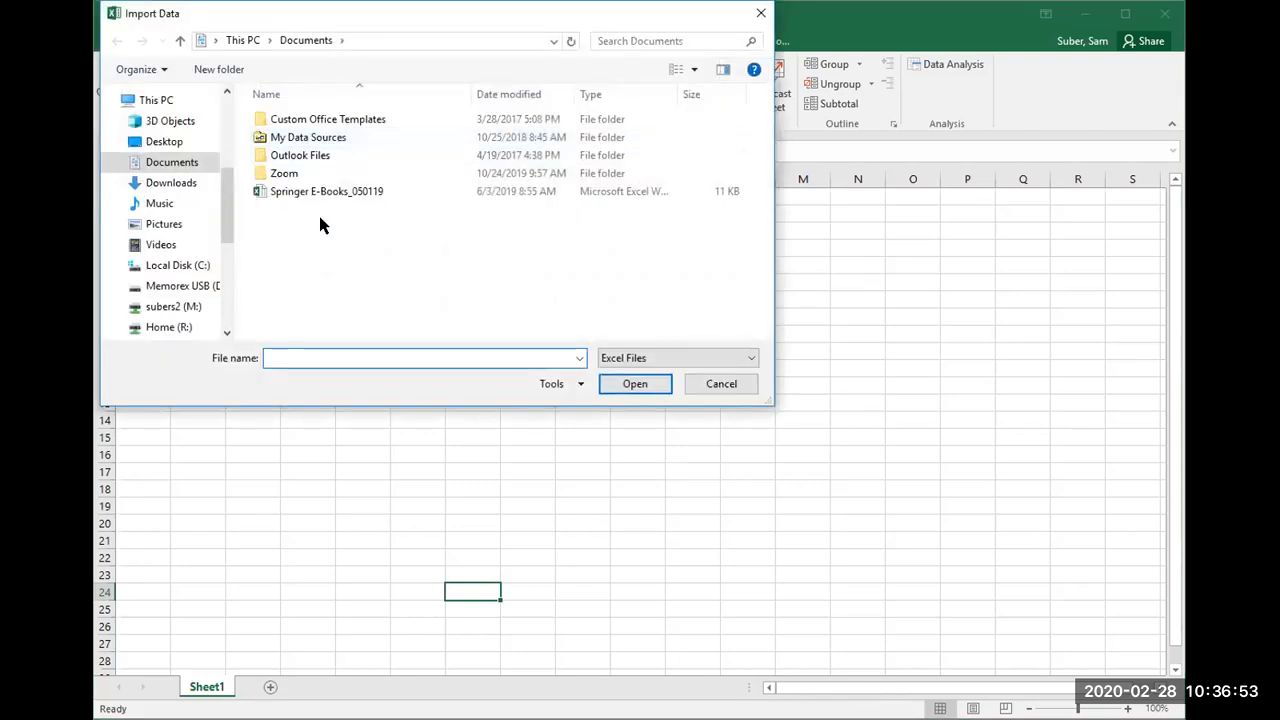
pyautogui.moveTo(224, 215); pyautogui.dragTo(224, 297)
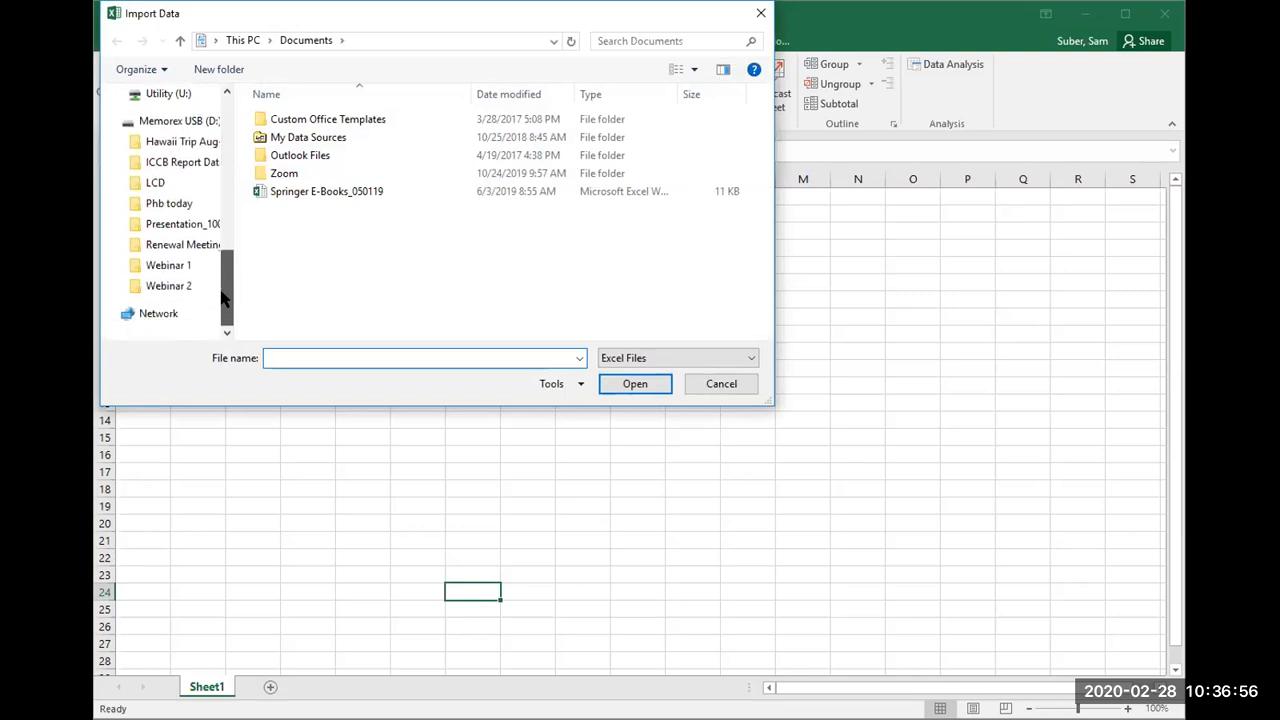
pyautogui.click(166, 286)
pyautogui.doubleClick(294, 137)
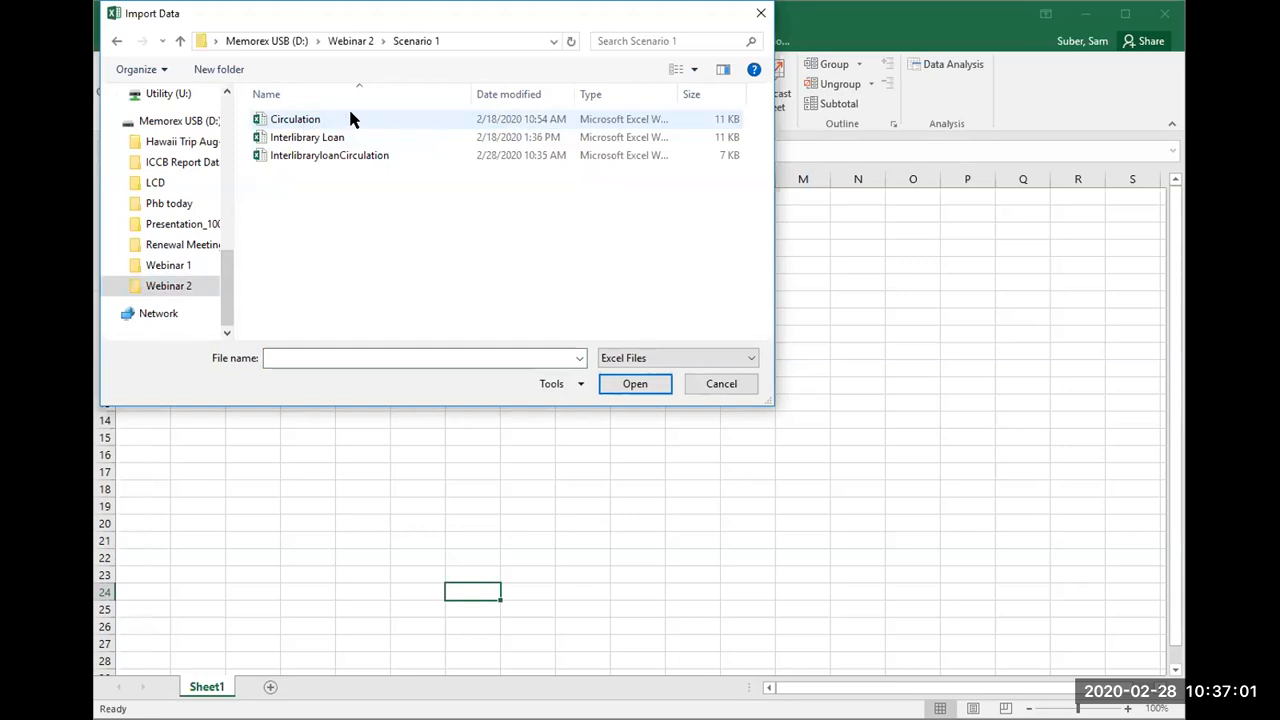
pyautogui.click(350, 119)
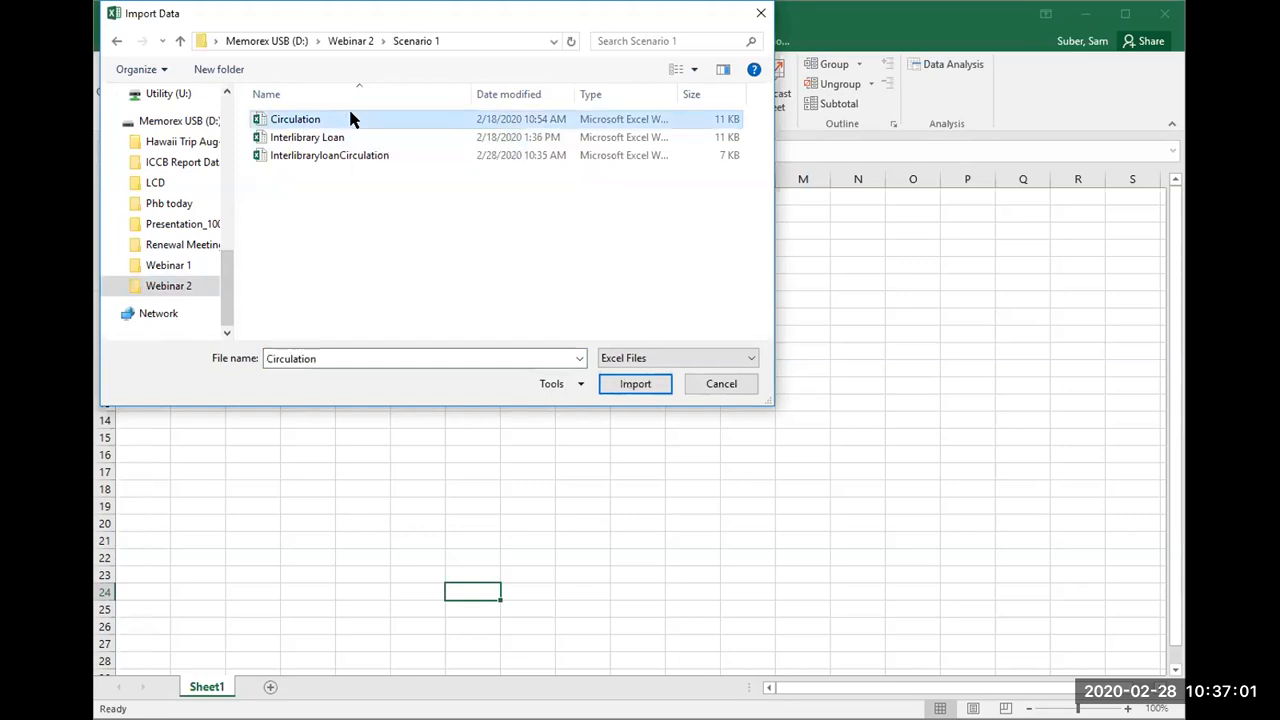
pyautogui.click(625, 388)
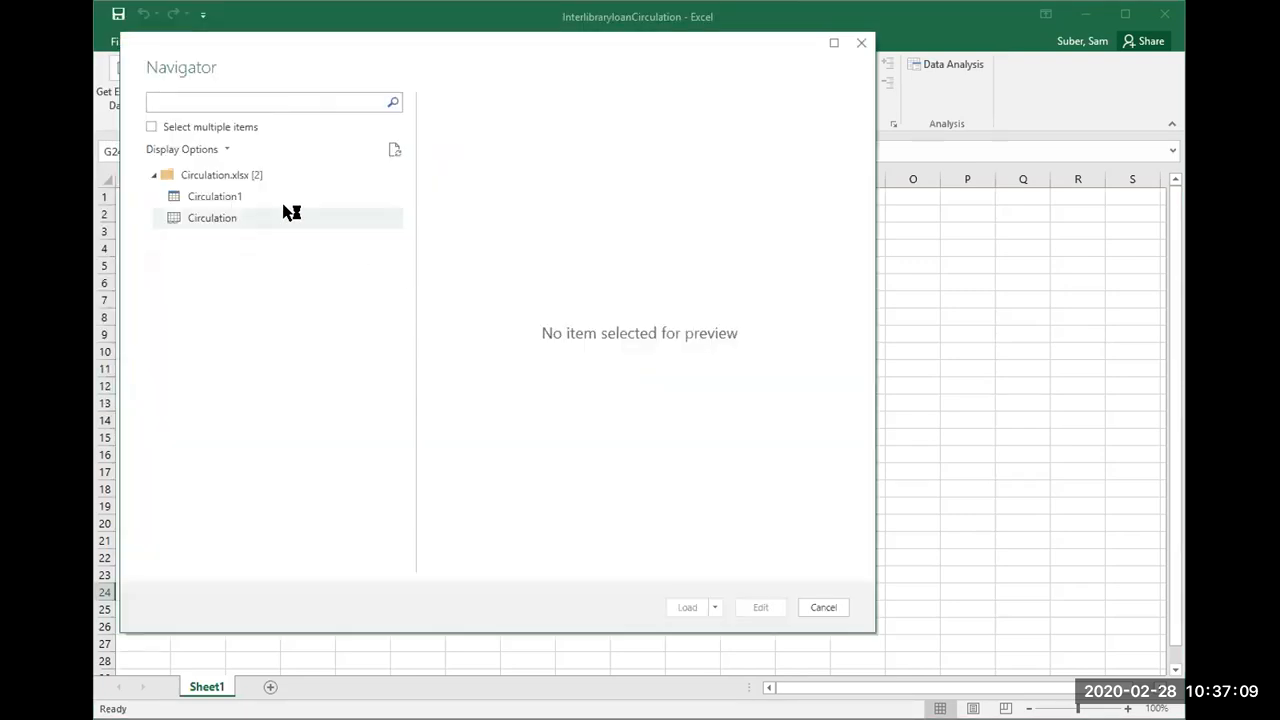
# Step: Load the Circulation1 table into a new sheet and rename that sheet Circulation
pyautogui.click(254, 193)
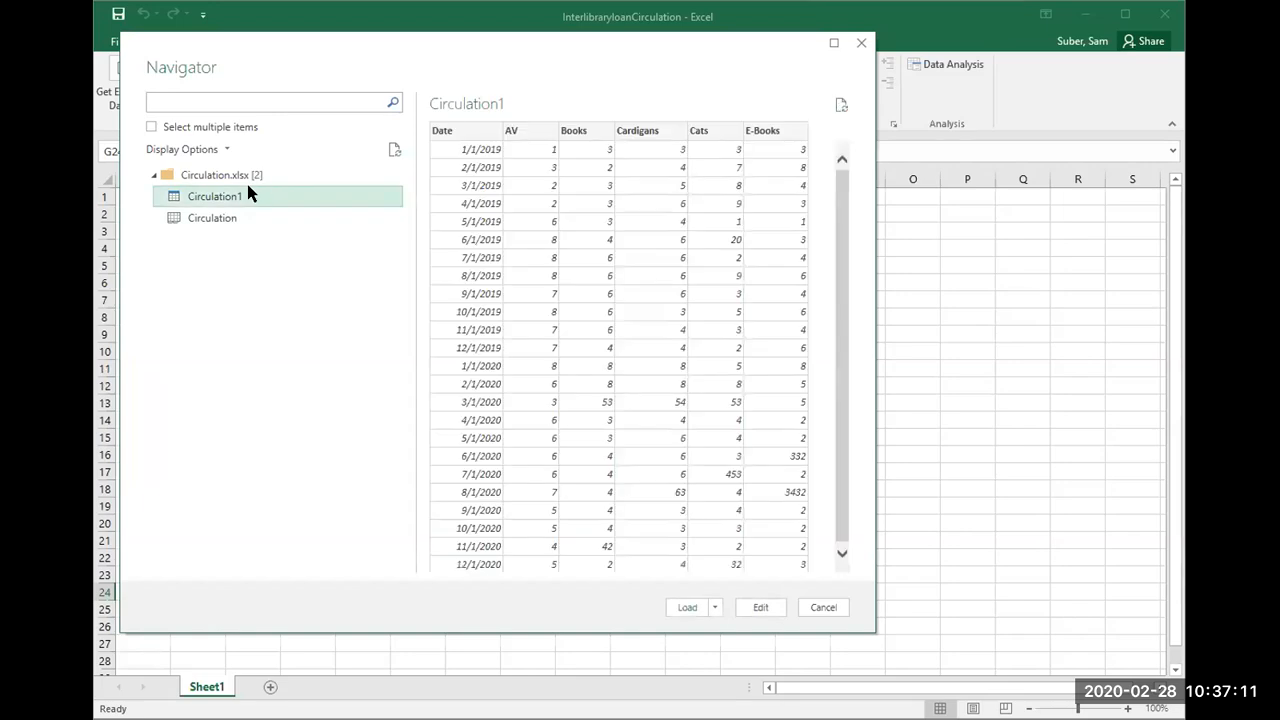
pyautogui.click(689, 609)
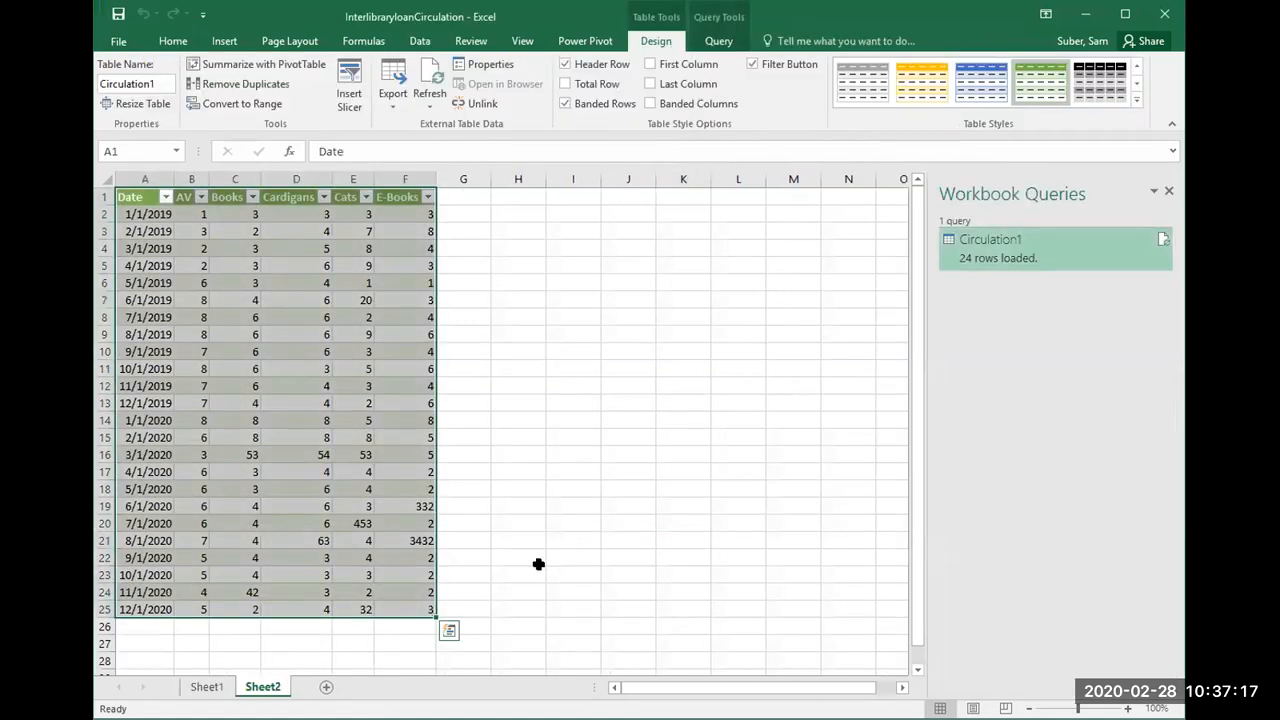
pyautogui.rightClick(278, 686)
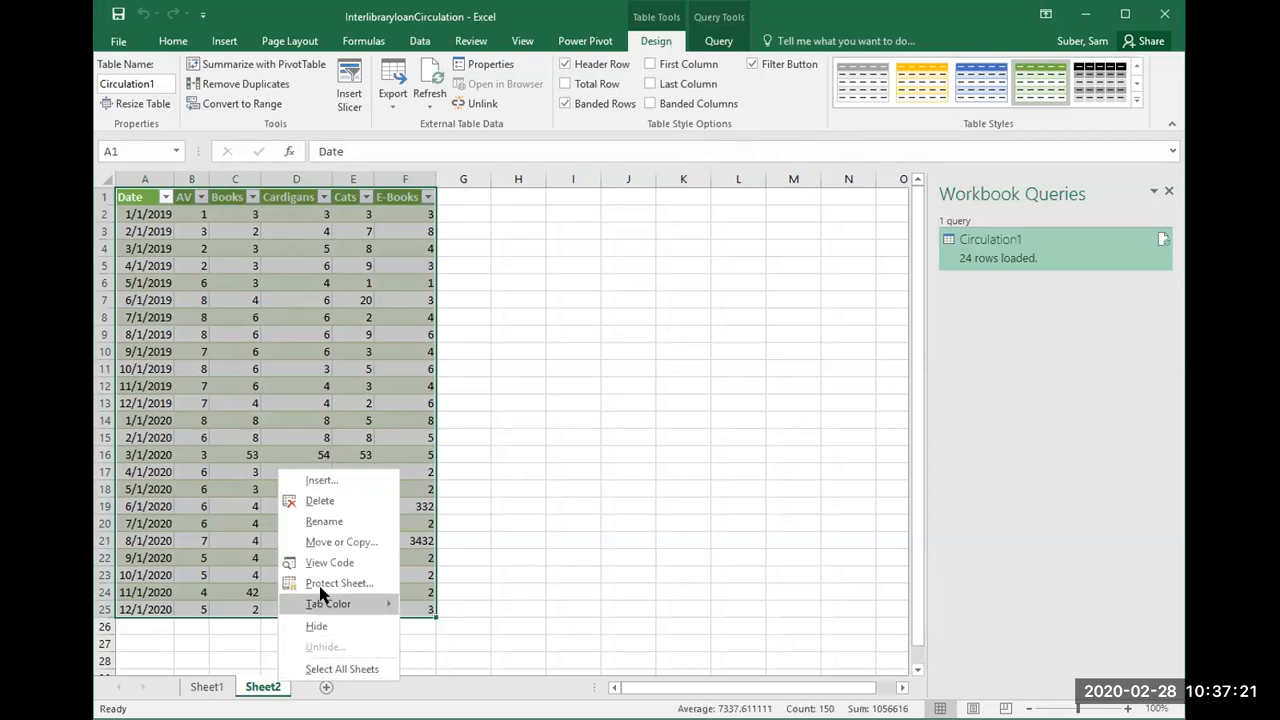
pyautogui.write('rCiru')
pyautogui.press('BackSpace')
pyautogui.write('culation')
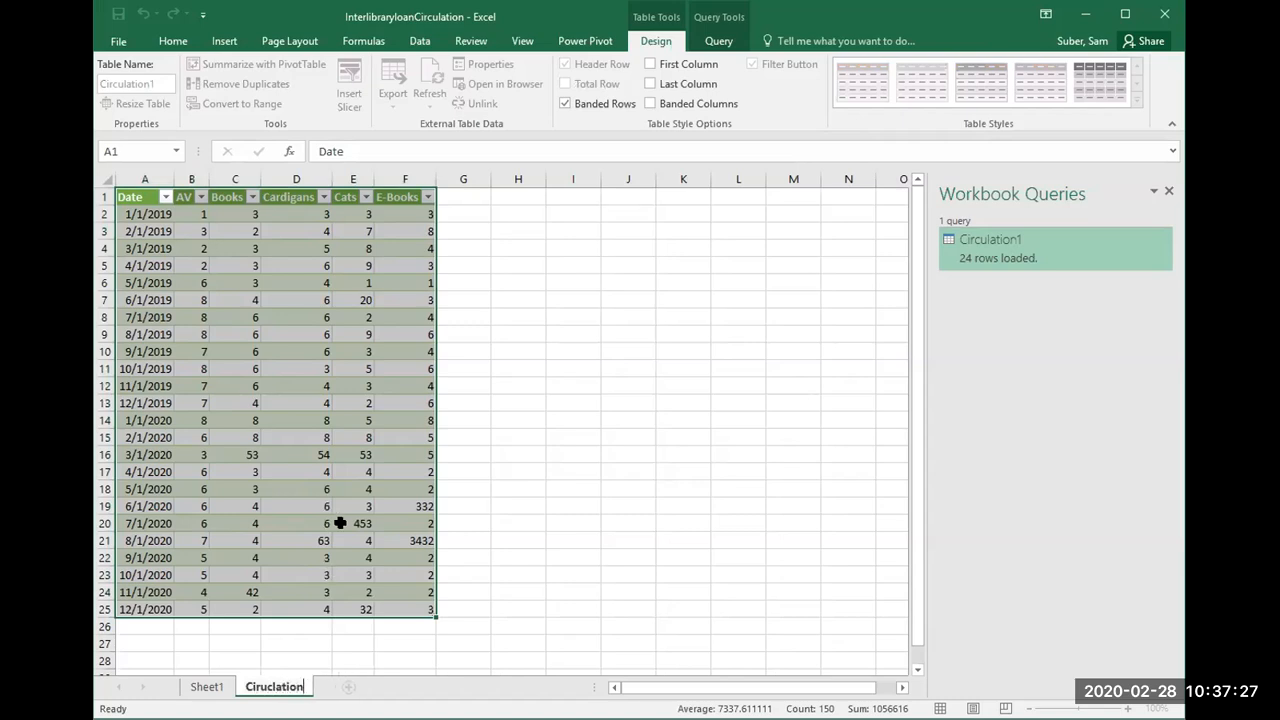
pyautogui.press('BackSpace')
pyautogui.press('BackSpace')
pyautogui.press('BackSpace')
pyautogui.press('BackSpace')
pyautogui.press('BackSpace')
pyautogui.press('BackSpace')
pyautogui.press('BackSpace')
pyautogui.press('BackSpace')
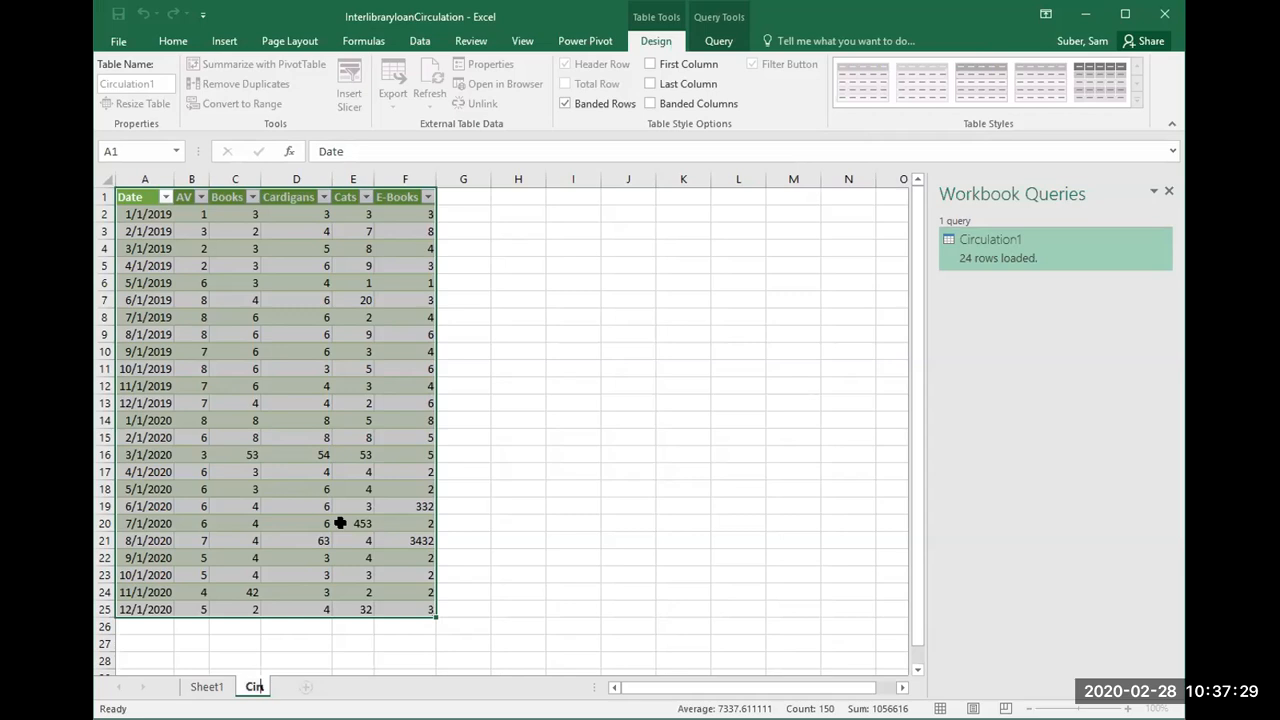
pyautogui.write('culation')
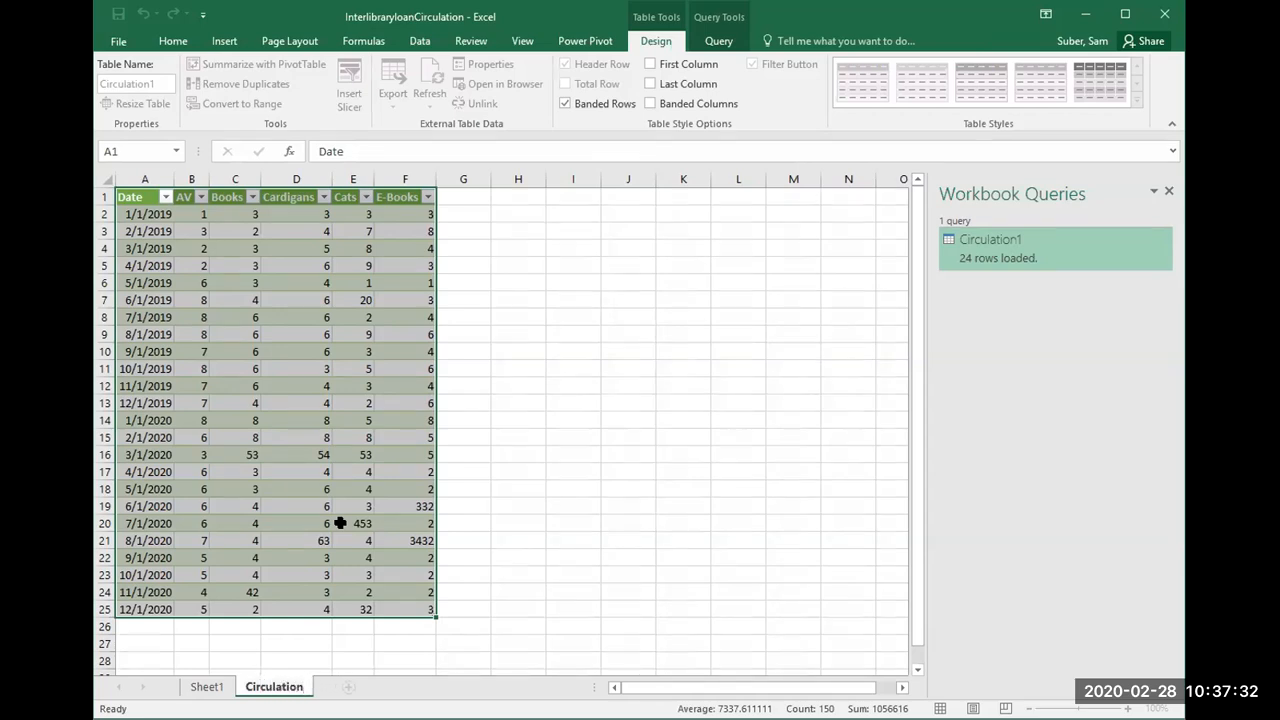
pyautogui.click(531, 482)
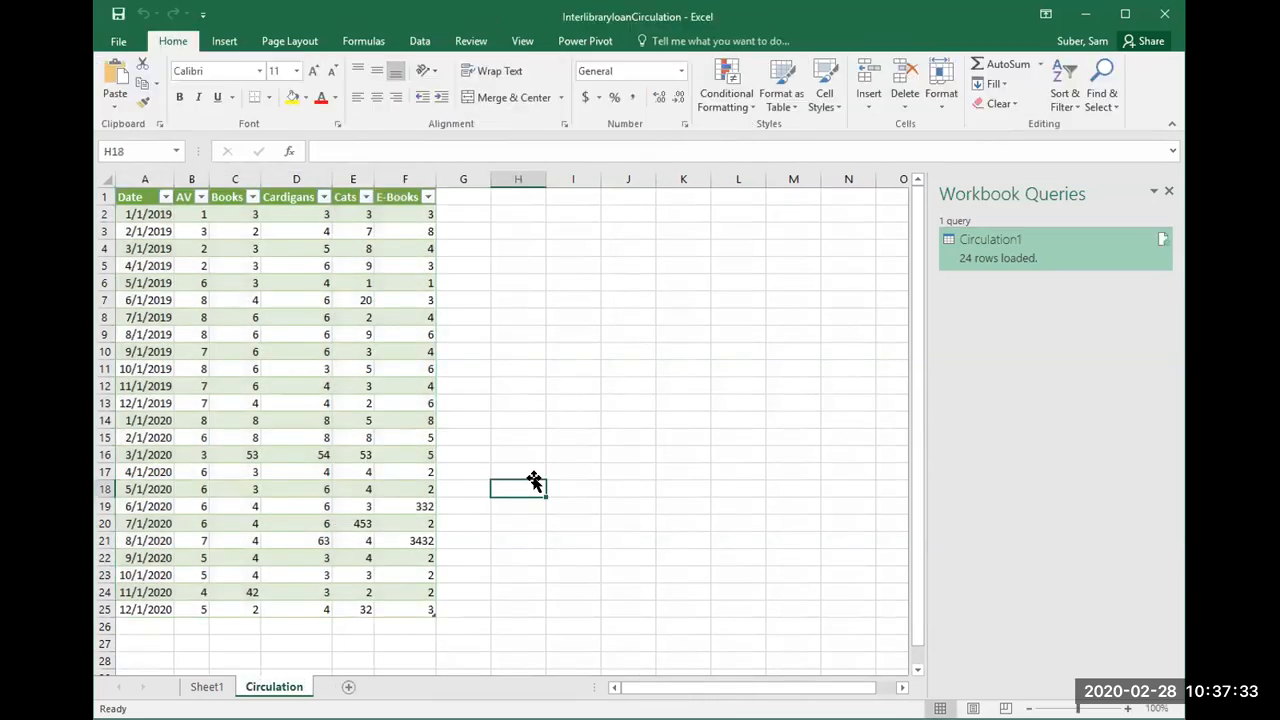
# Step: Start another query from a workbook file and import the Interlibrary Loan workbook from Webinar 2's Scenario 1 folder
pyautogui.click(383, 503)
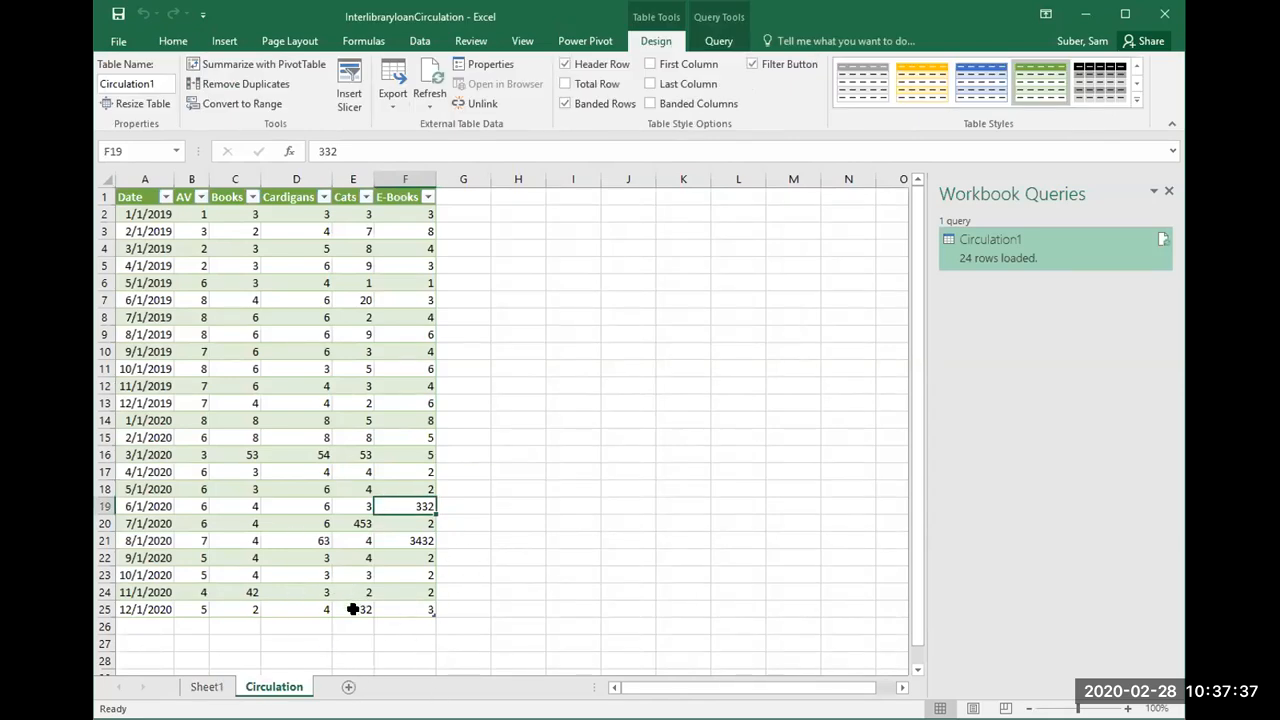
pyautogui.click(337, 470)
pyautogui.click(226, 41)
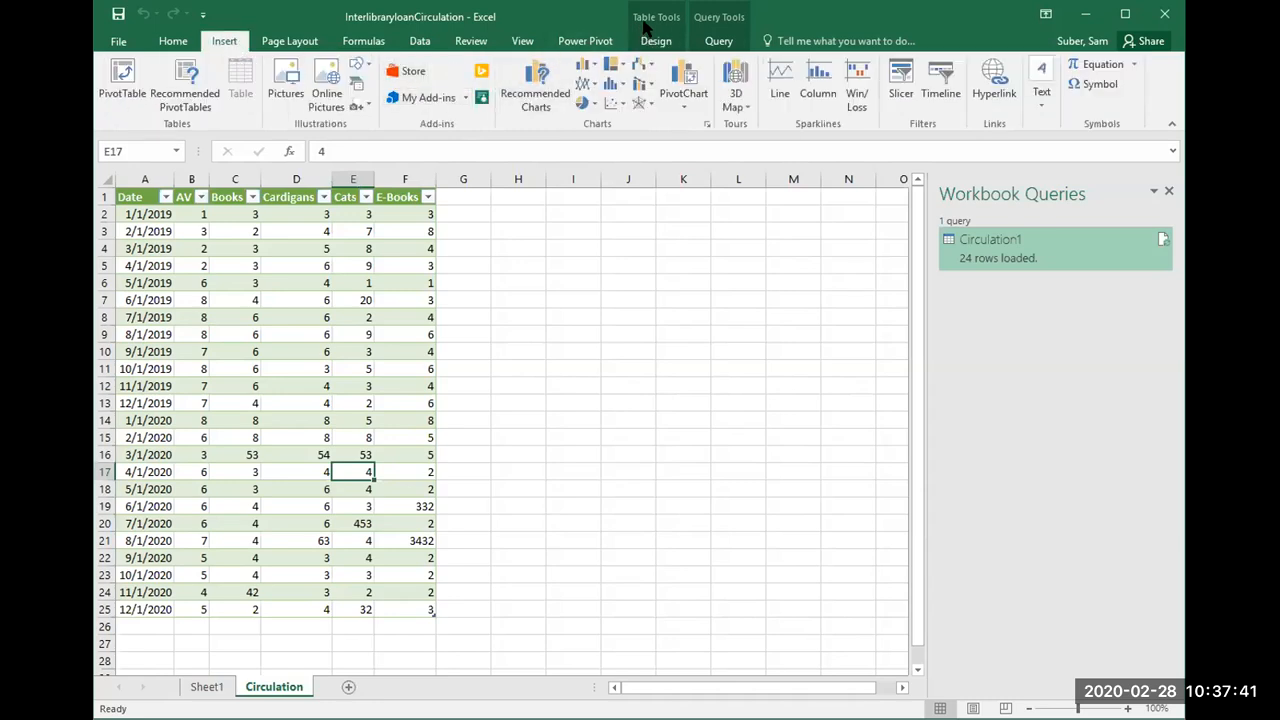
pyautogui.click(420, 41)
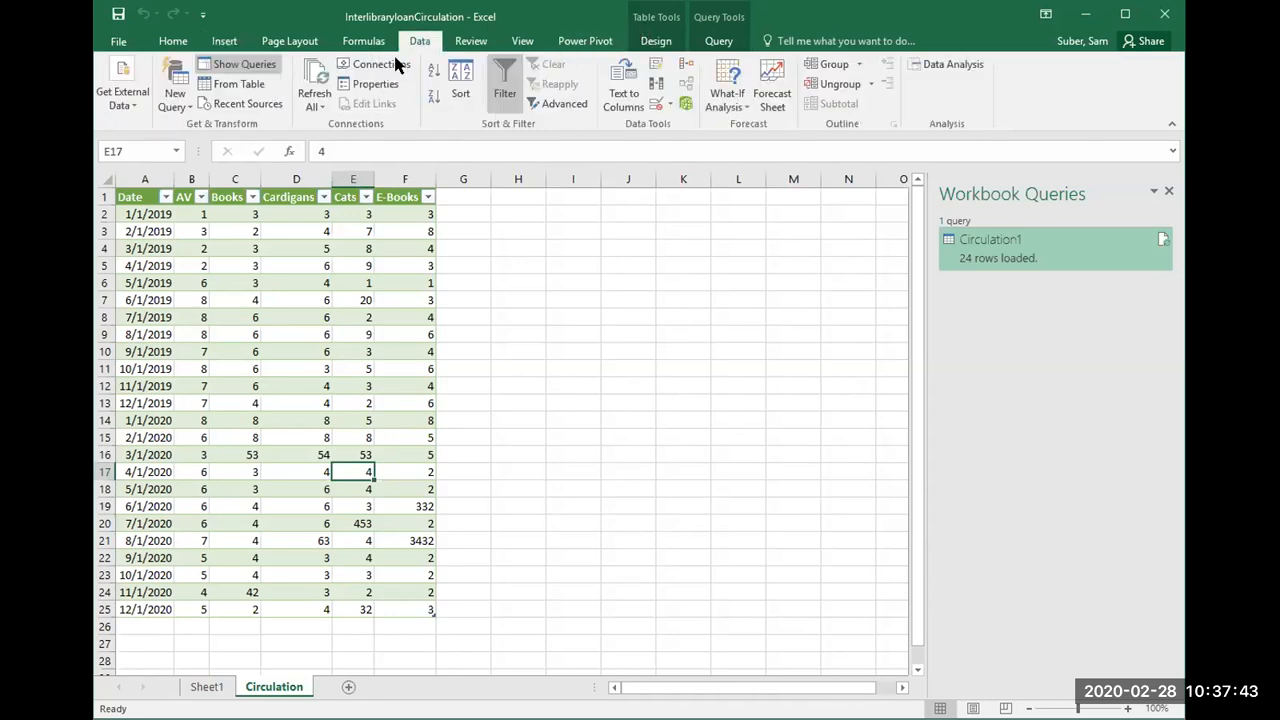
pyautogui.click(172, 100)
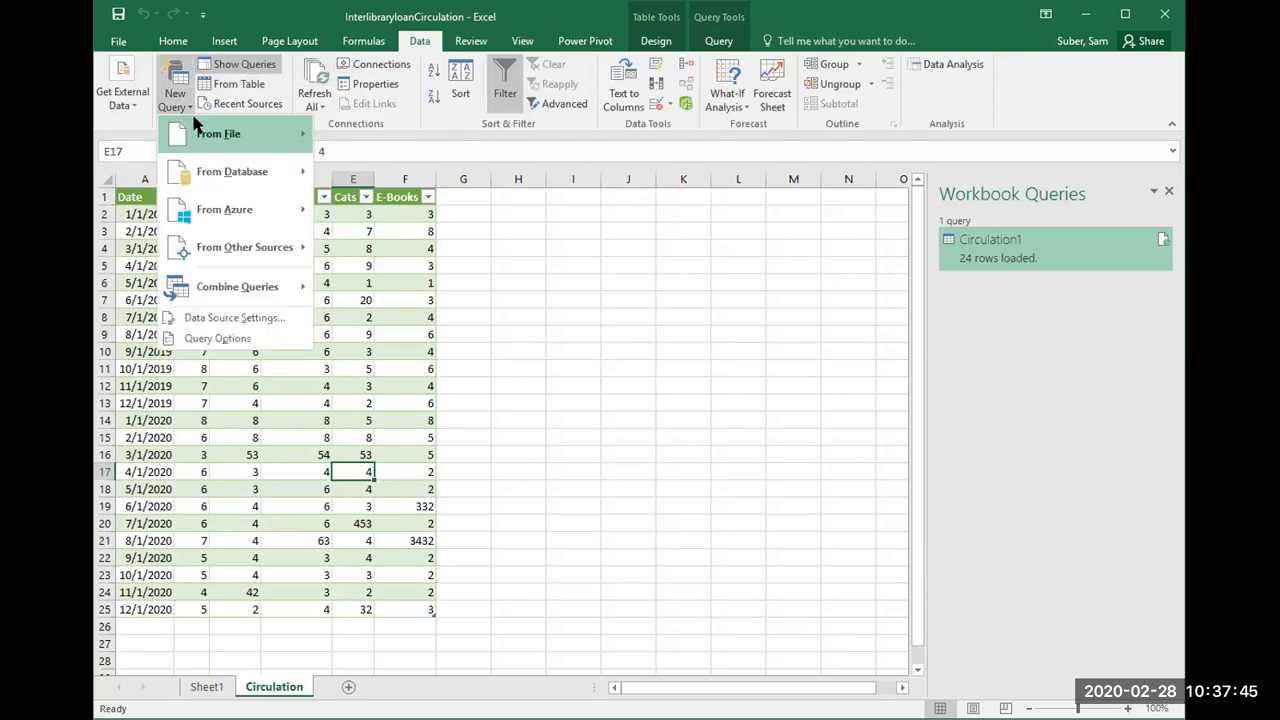
pyautogui.moveTo(293, 140)
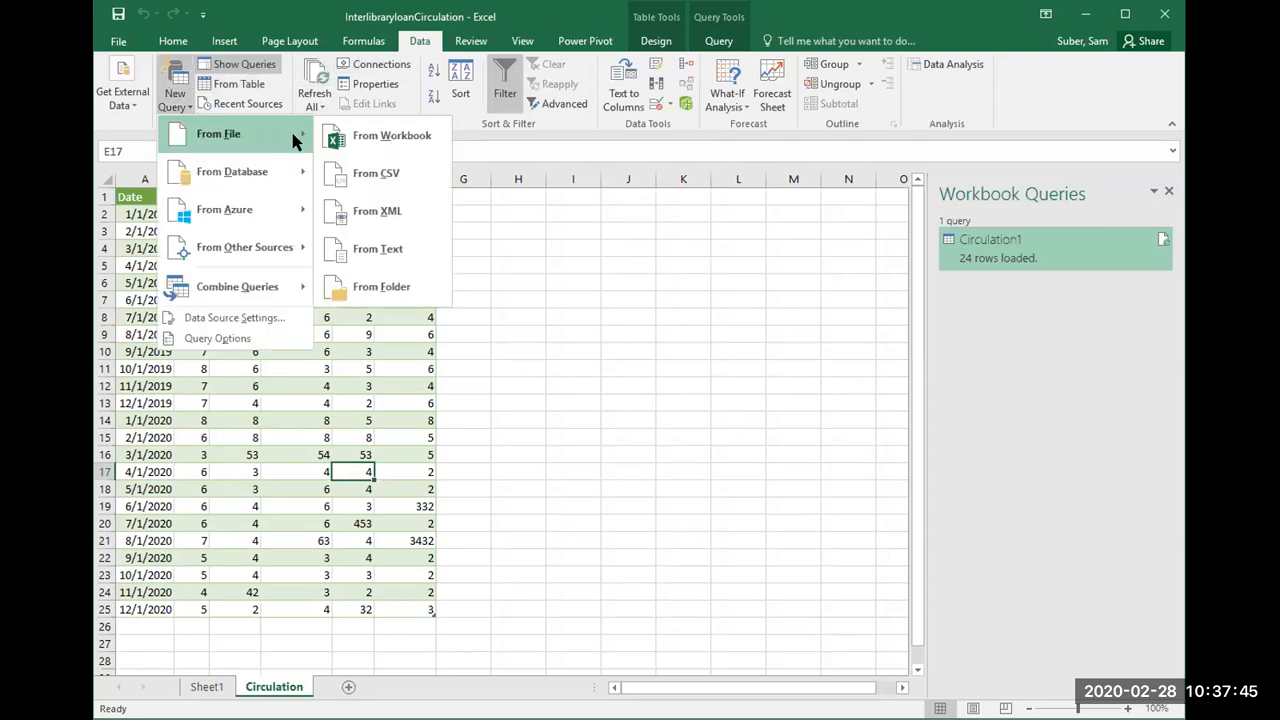
pyautogui.click(362, 138)
pyautogui.scroll(-1, 226, 234)
pyautogui.moveTo(224, 234); pyautogui.dragTo(224, 302)
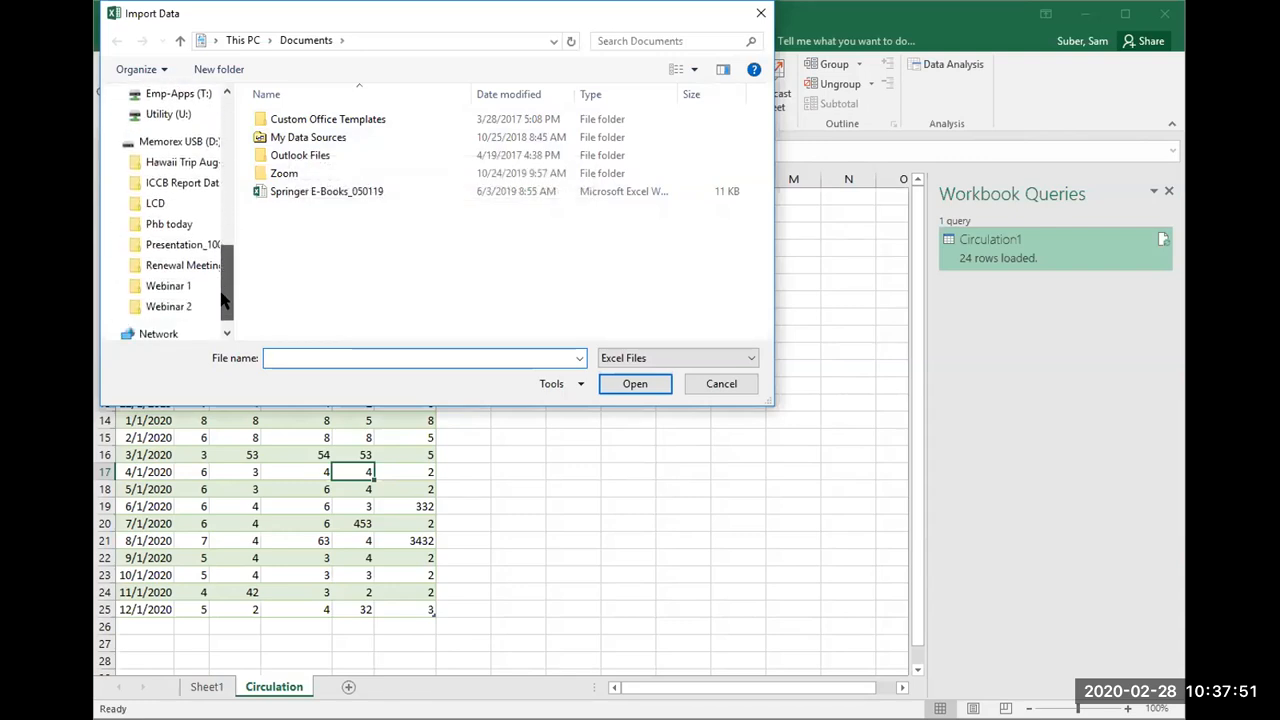
pyautogui.click(174, 305)
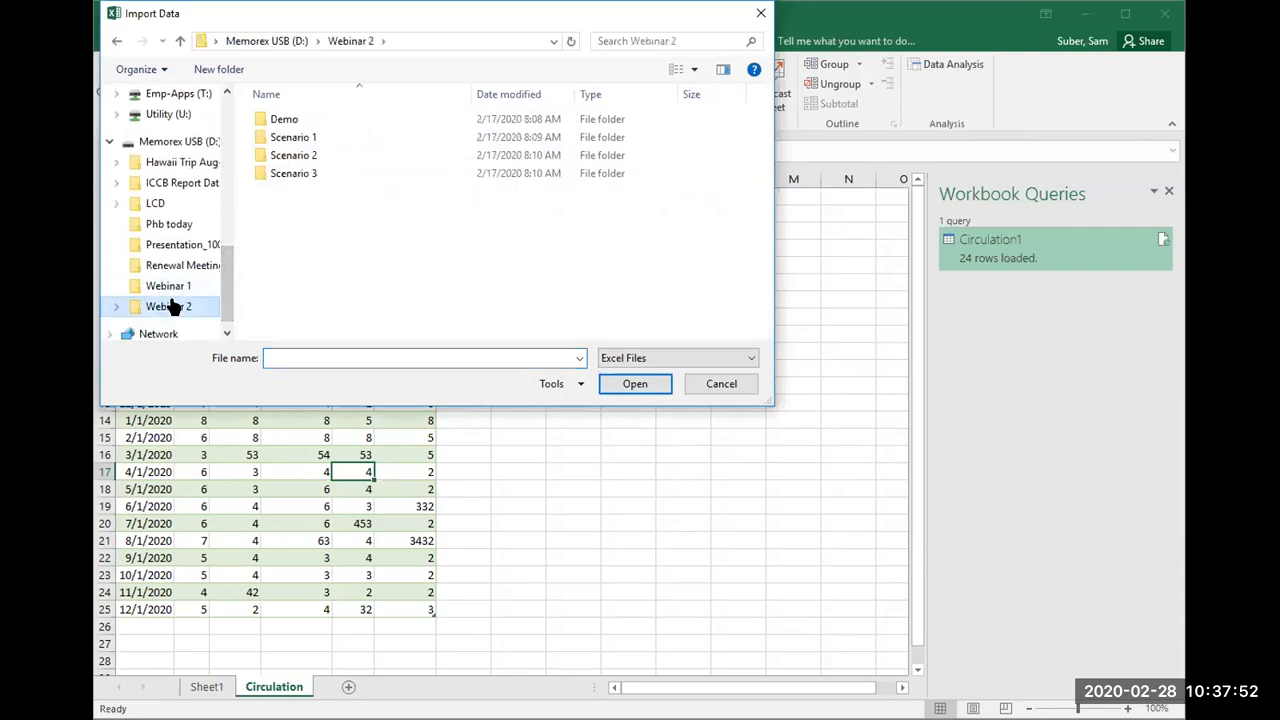
pyautogui.doubleClick(294, 137)
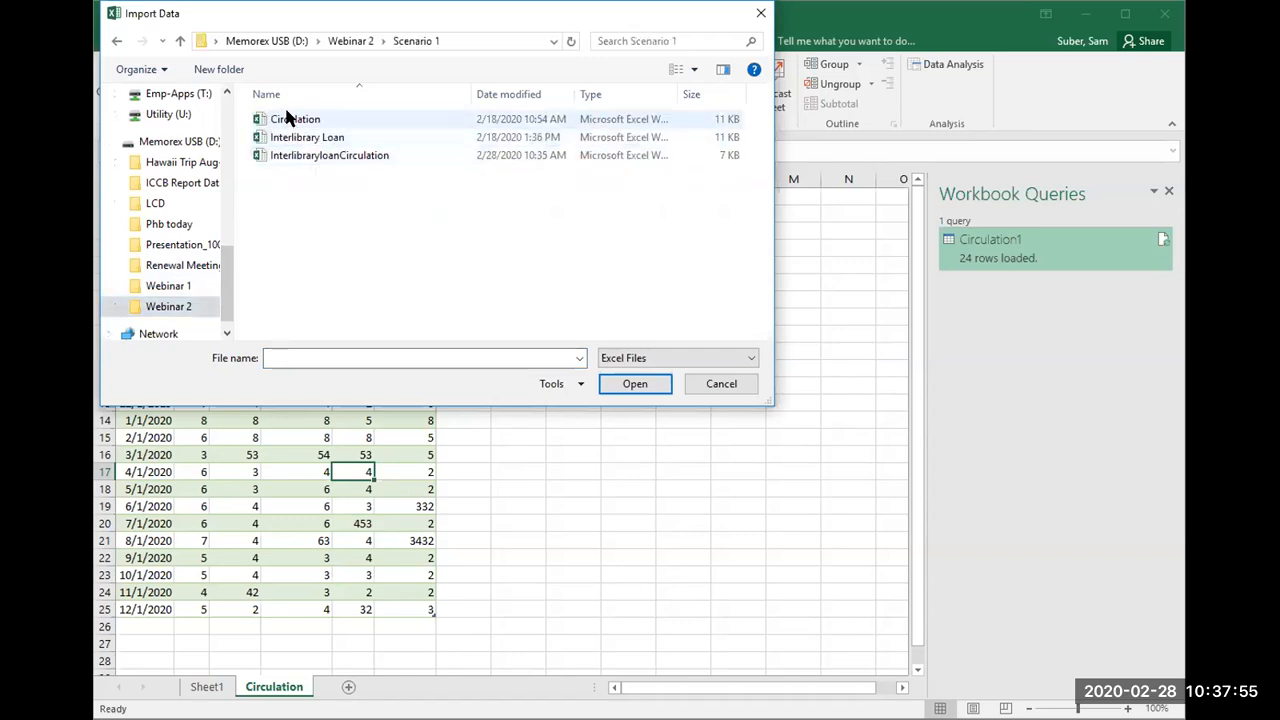
pyautogui.click(298, 139)
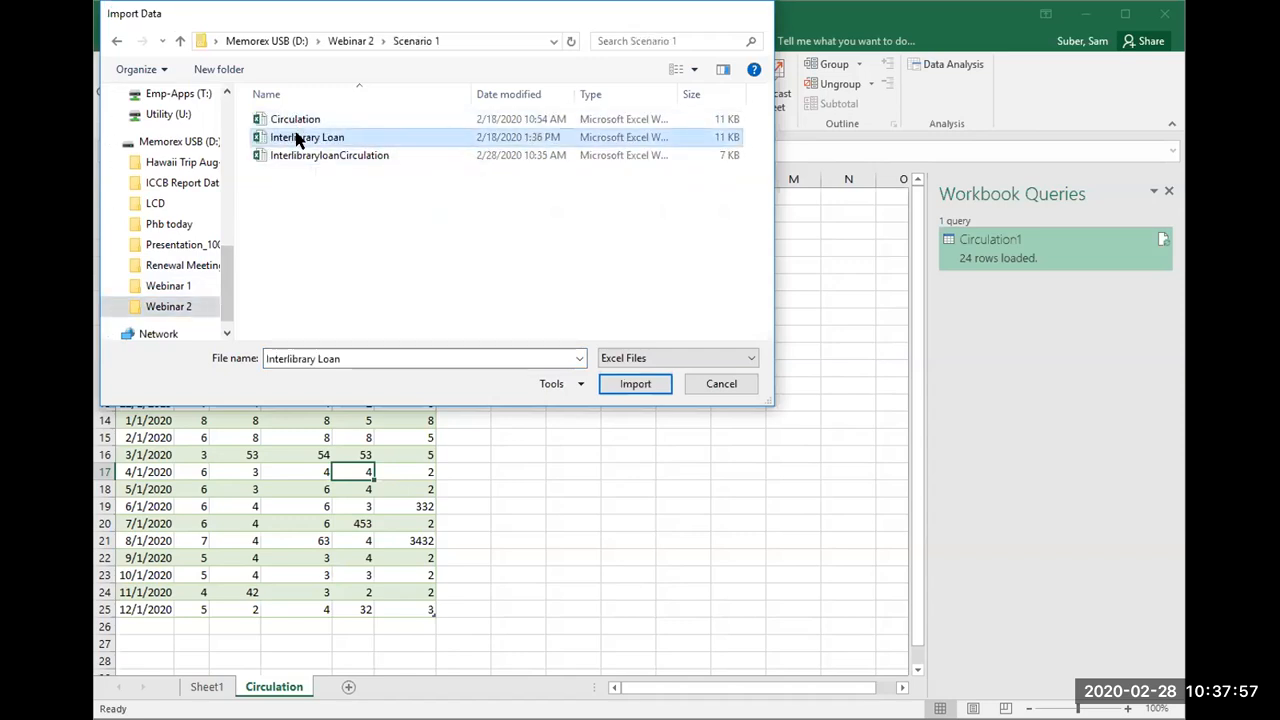
pyautogui.doubleClick(298, 139)
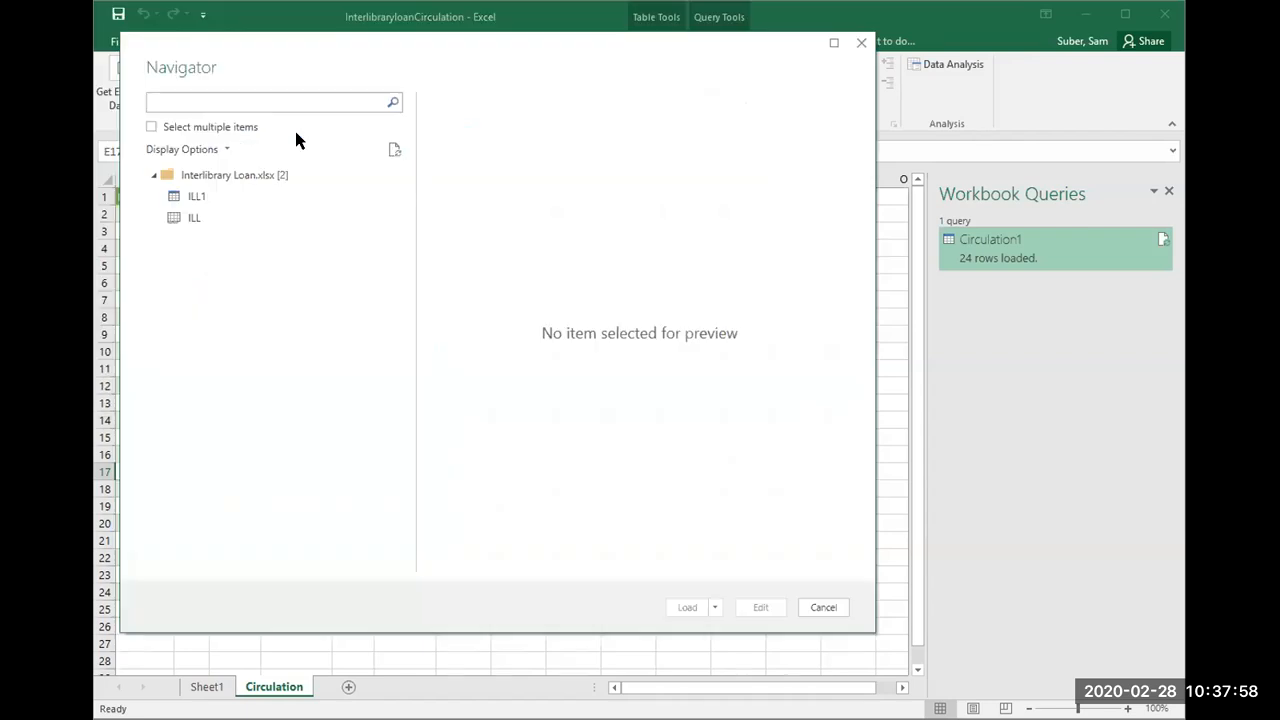
# Step: Load the ILL1 table from the Interlibrary Loan workbook into a new sheet
pyautogui.click(207, 200)
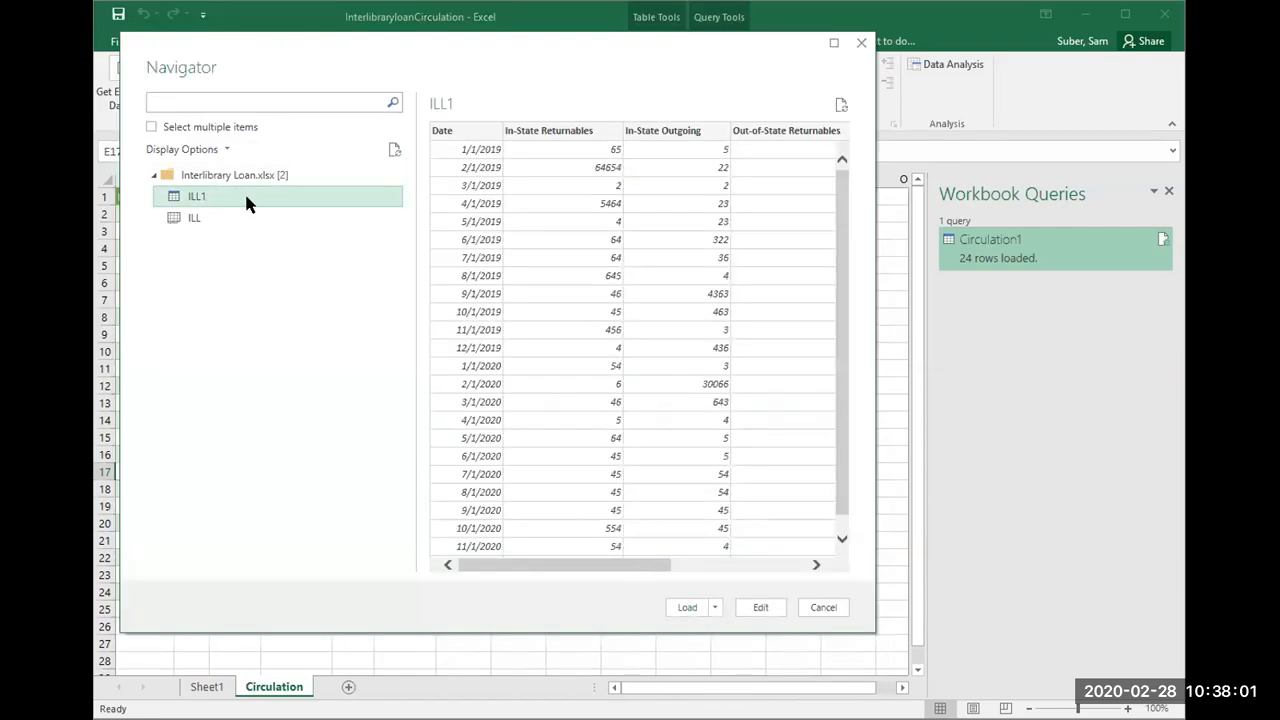
pyautogui.click(687, 607)
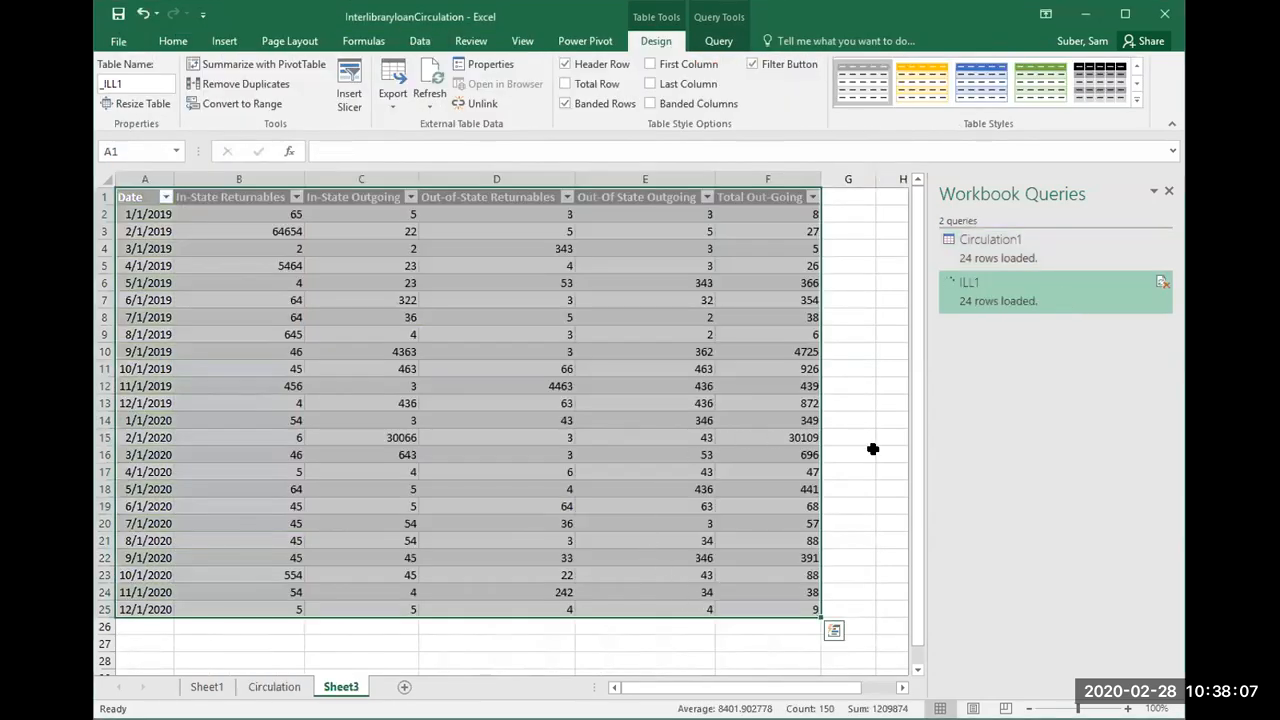
pyautogui.click(457, 470)
pyautogui.click(346, 517)
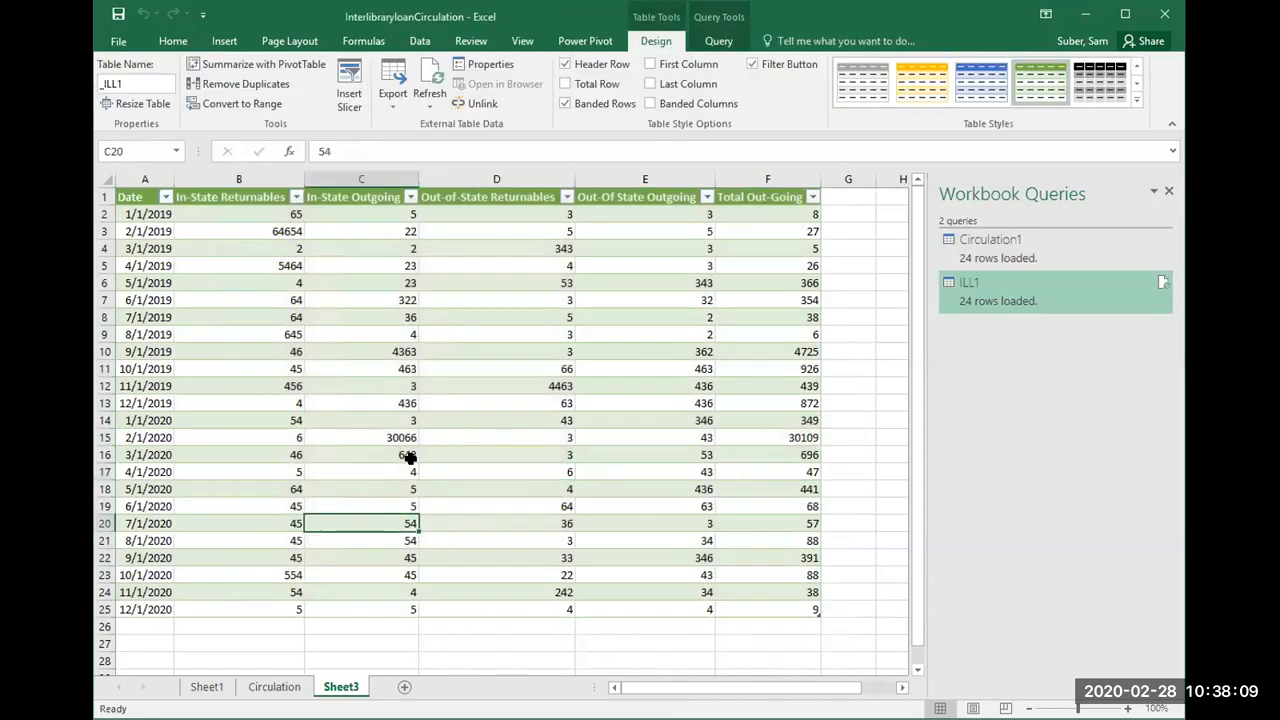
# Step: Rename the sheet holding the interlibrary loan table to ILL
pyautogui.rightClick(342, 690)
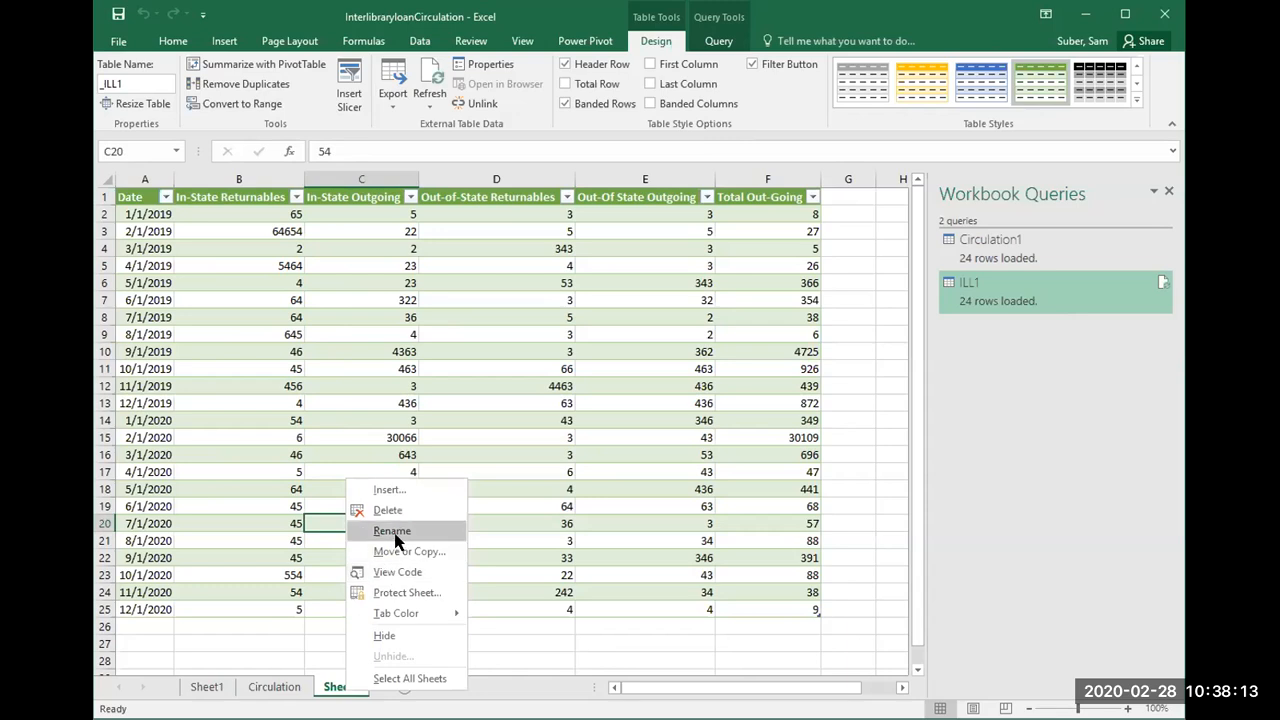
pyautogui.click(394, 531)
pyautogui.write('Interl')
pyautogui.write('y Loan')
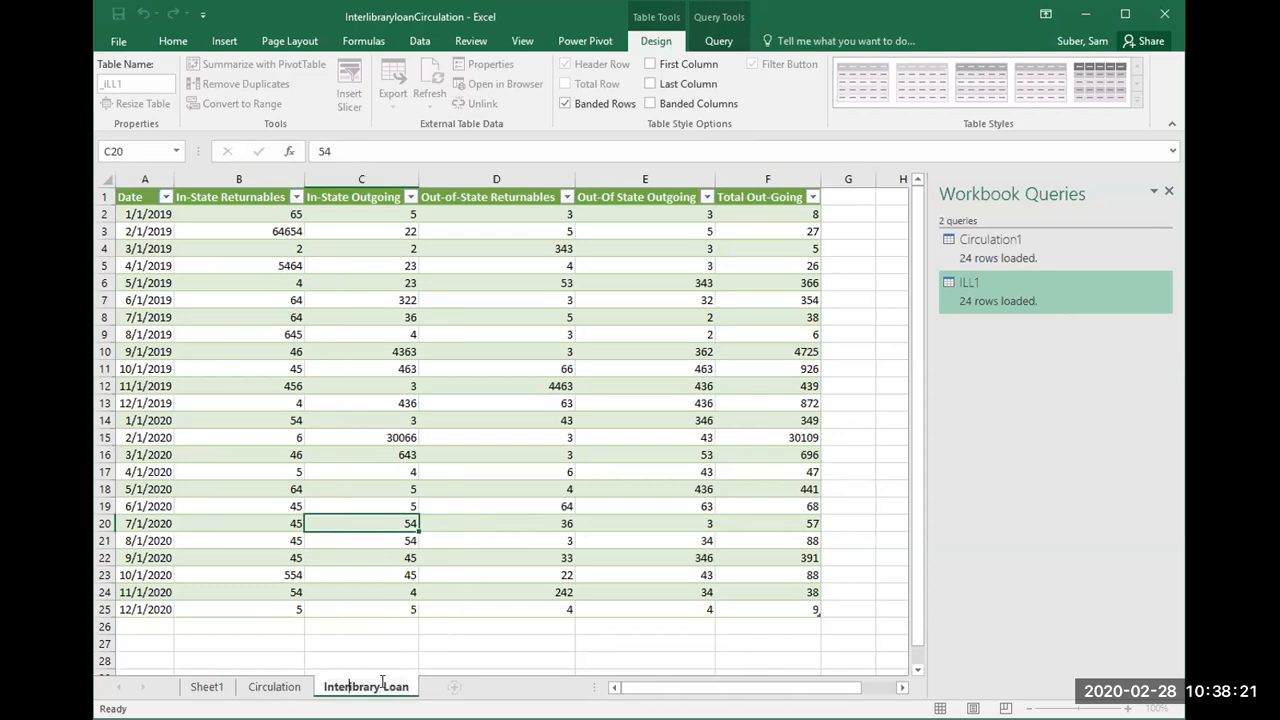
pyautogui.press('BackSpace')
pyautogui.press('BackSpace')
pyautogui.press('BackSpace')
pyautogui.press('BackSpace')
pyautogui.press('BackSpace')
pyautogui.press('BackSpace')
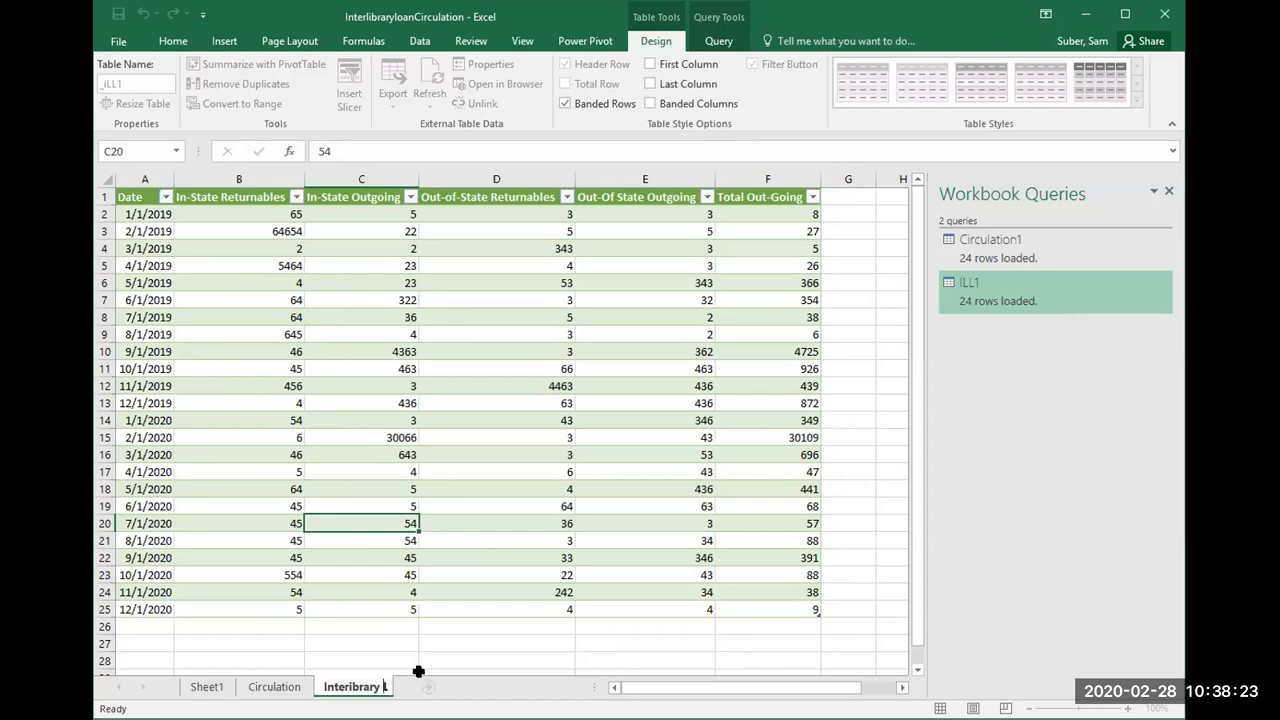
pyautogui.press('BackSpace')
pyautogui.press('BackSpace')
pyautogui.press('BackSpace')
pyautogui.press('BackSpace')
pyautogui.press('BackSpace')
pyautogui.press('BackSpace')
pyautogui.press('BackSpace')
pyautogui.press('BackSpace')
pyautogui.press('BackSpace')
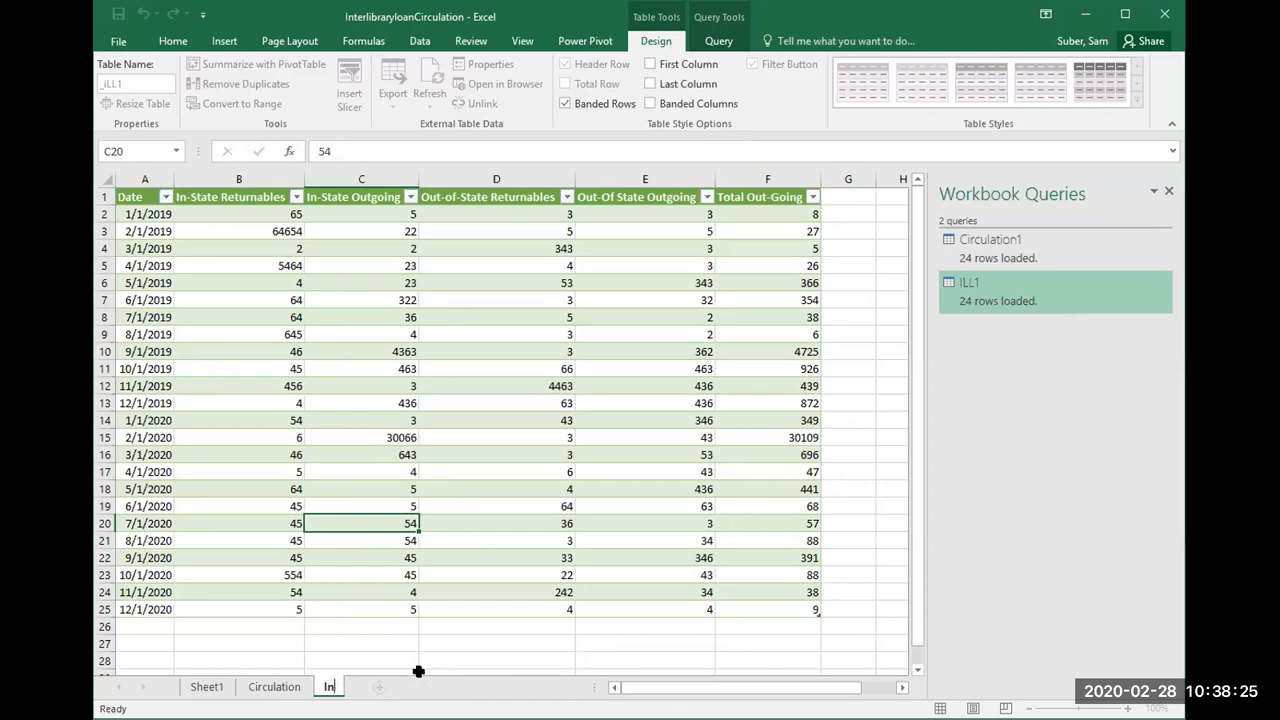
pyautogui.write('LL')
pyautogui.click(446, 535)
# Step: Add the interlibrary loan table on the ILL sheet to the Power Pivot data model and return to the workbook
pyautogui.click(295, 686)
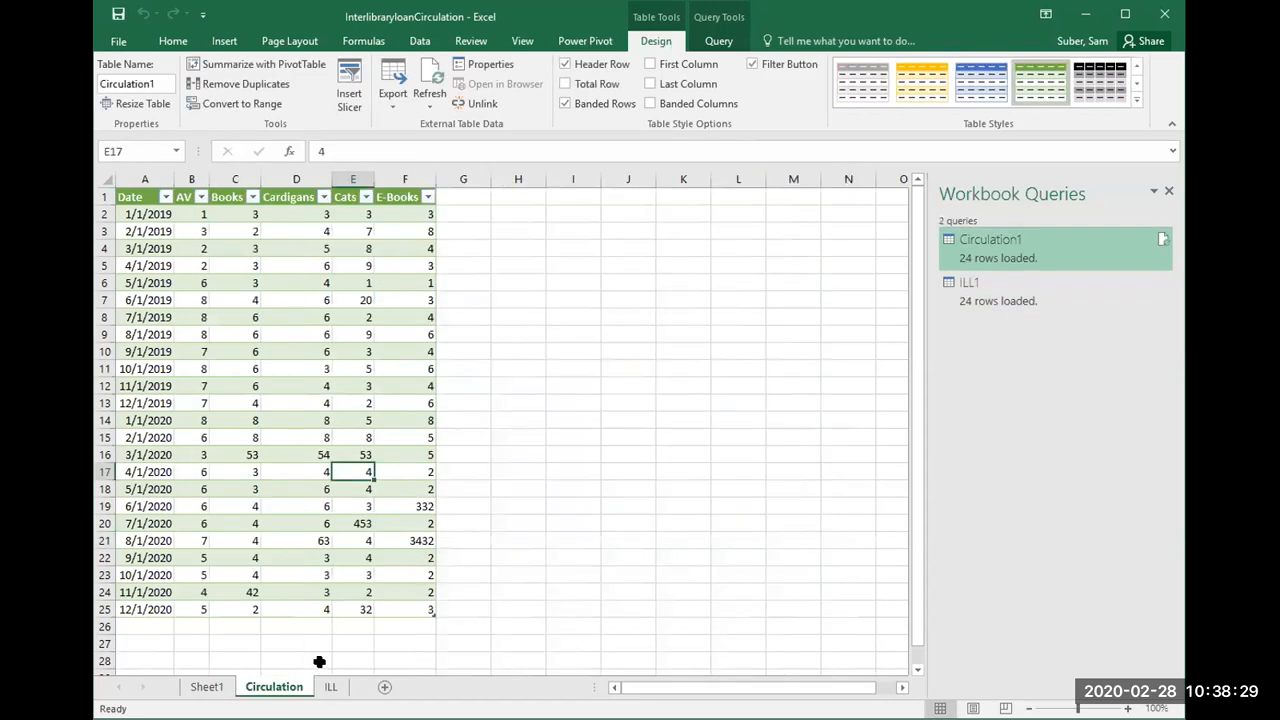
pyautogui.click(330, 687)
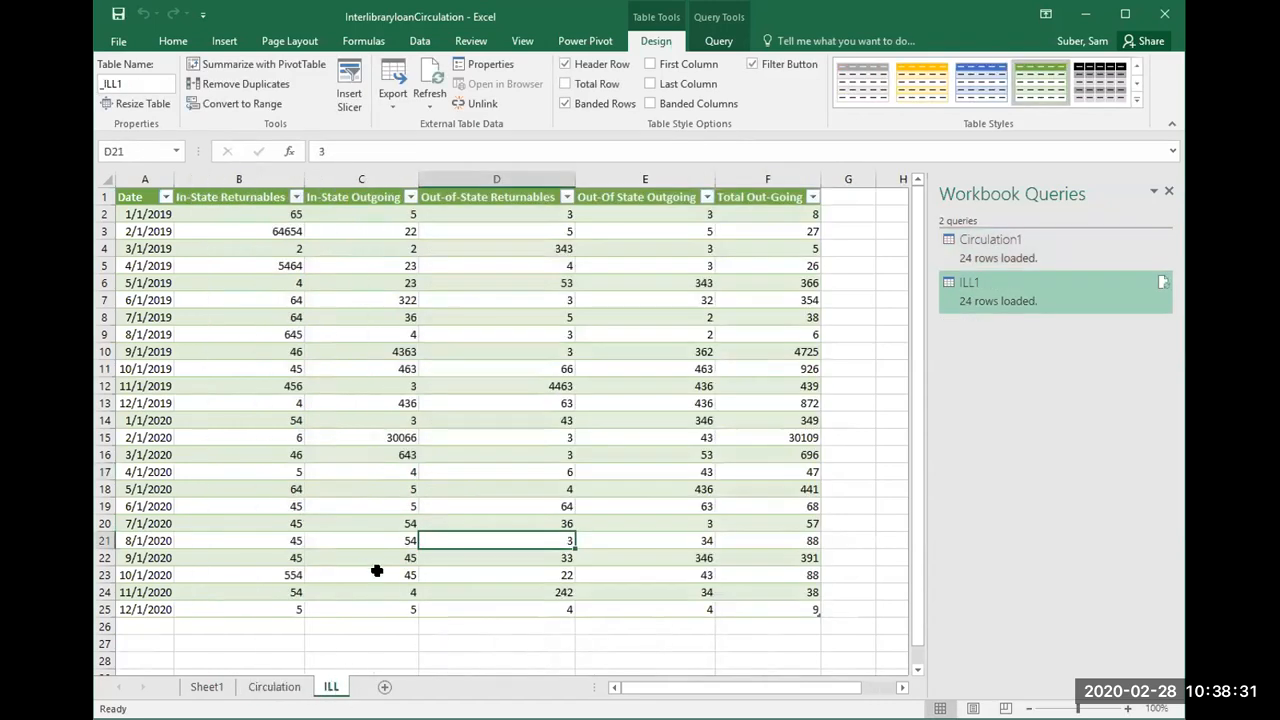
pyautogui.click(377, 571)
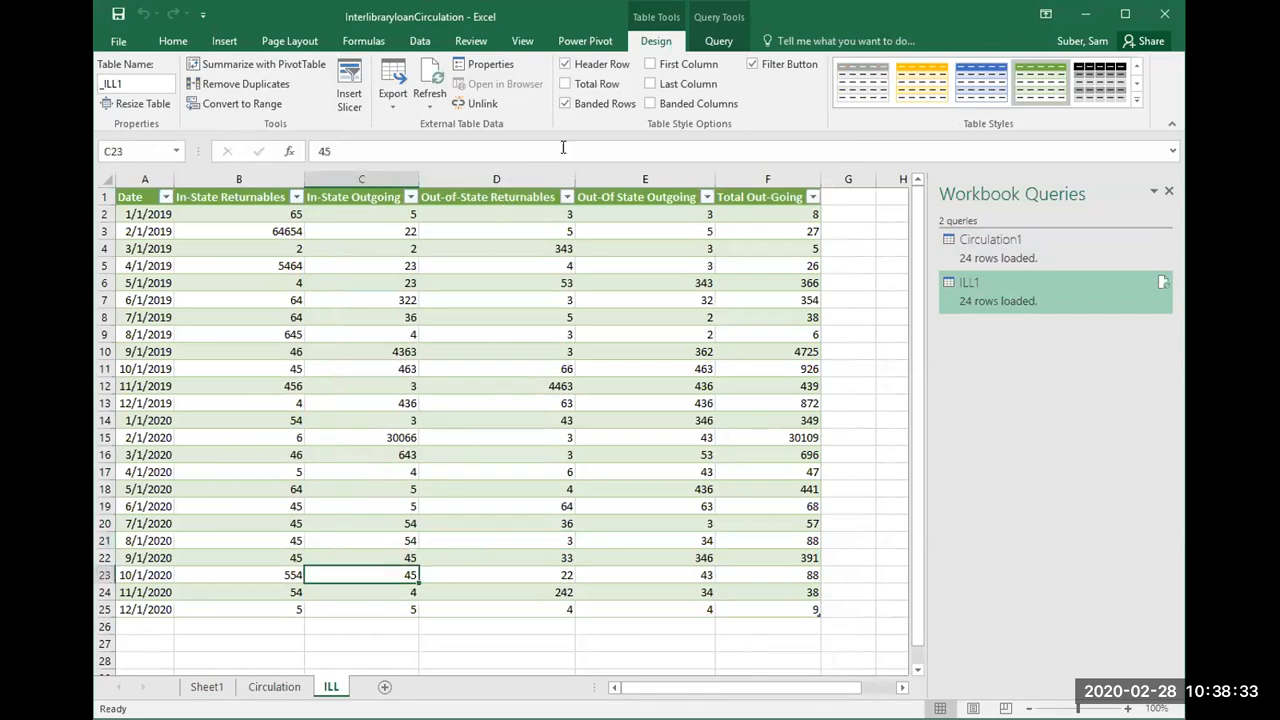
pyautogui.click(578, 48)
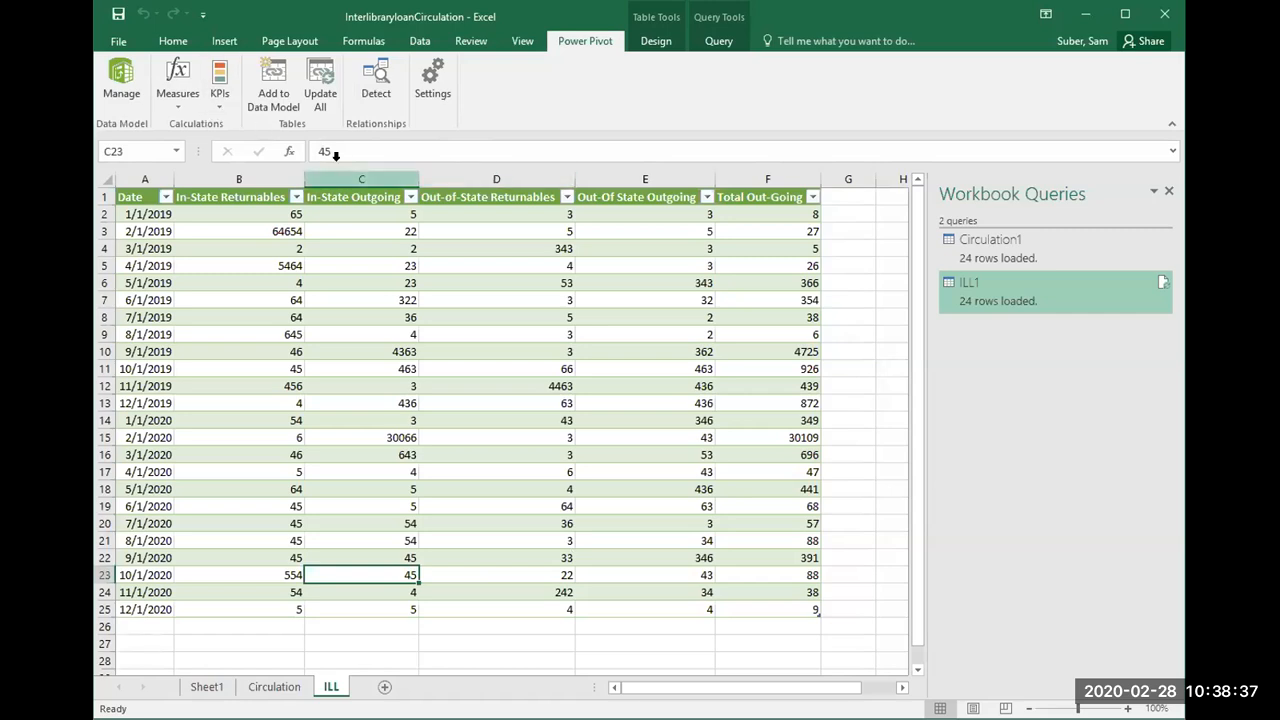
pyautogui.click(284, 94)
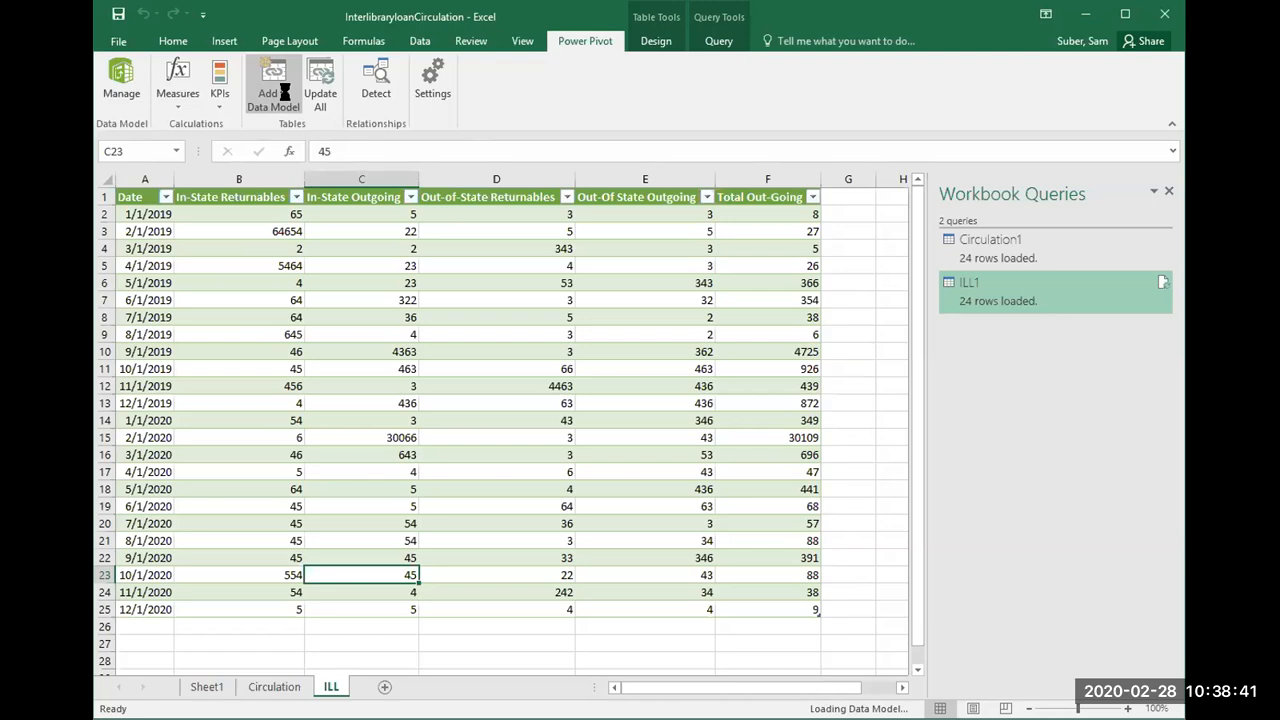
pyautogui.click(280, 92)
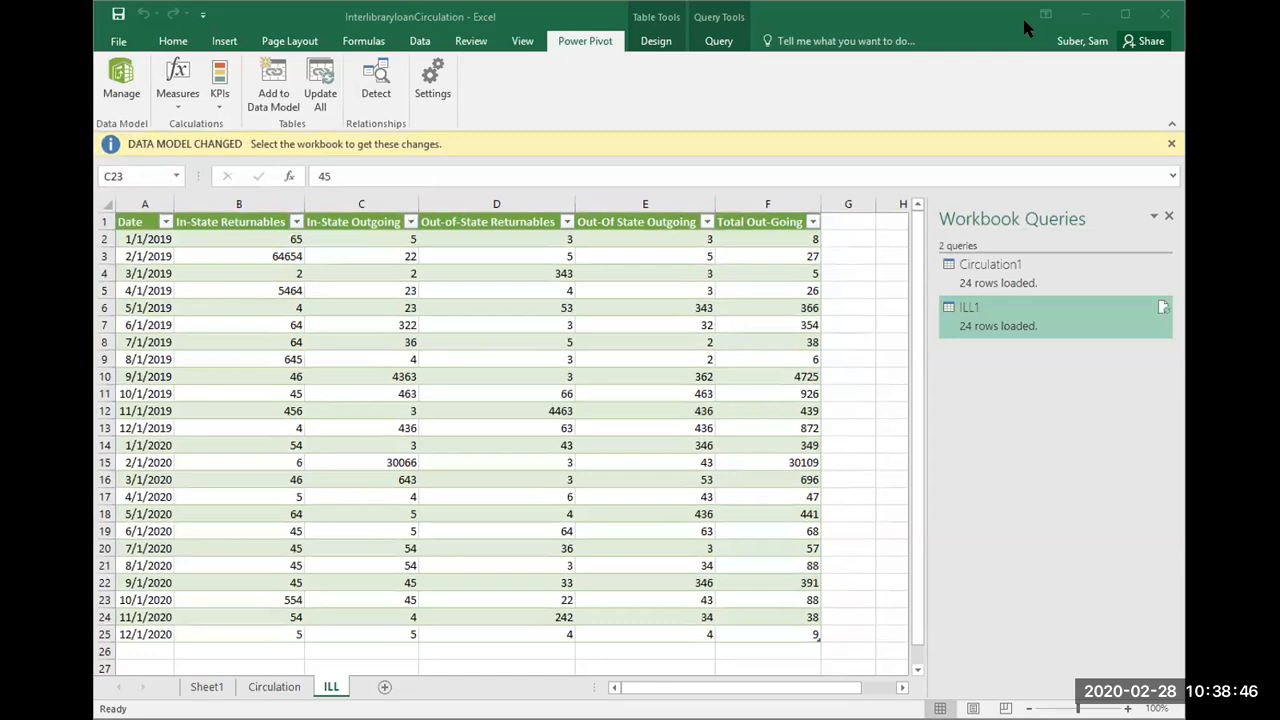
pyautogui.click(1052, 70)
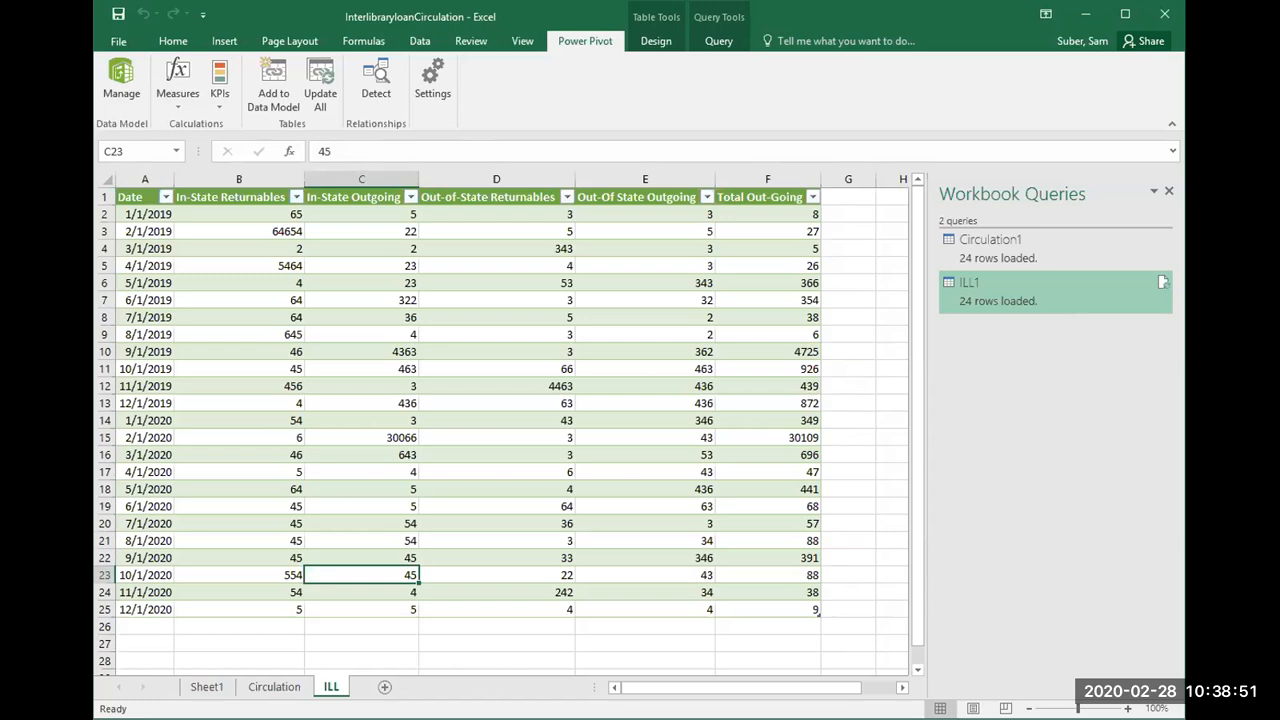
pyautogui.hotkey('alt', 'Tab')
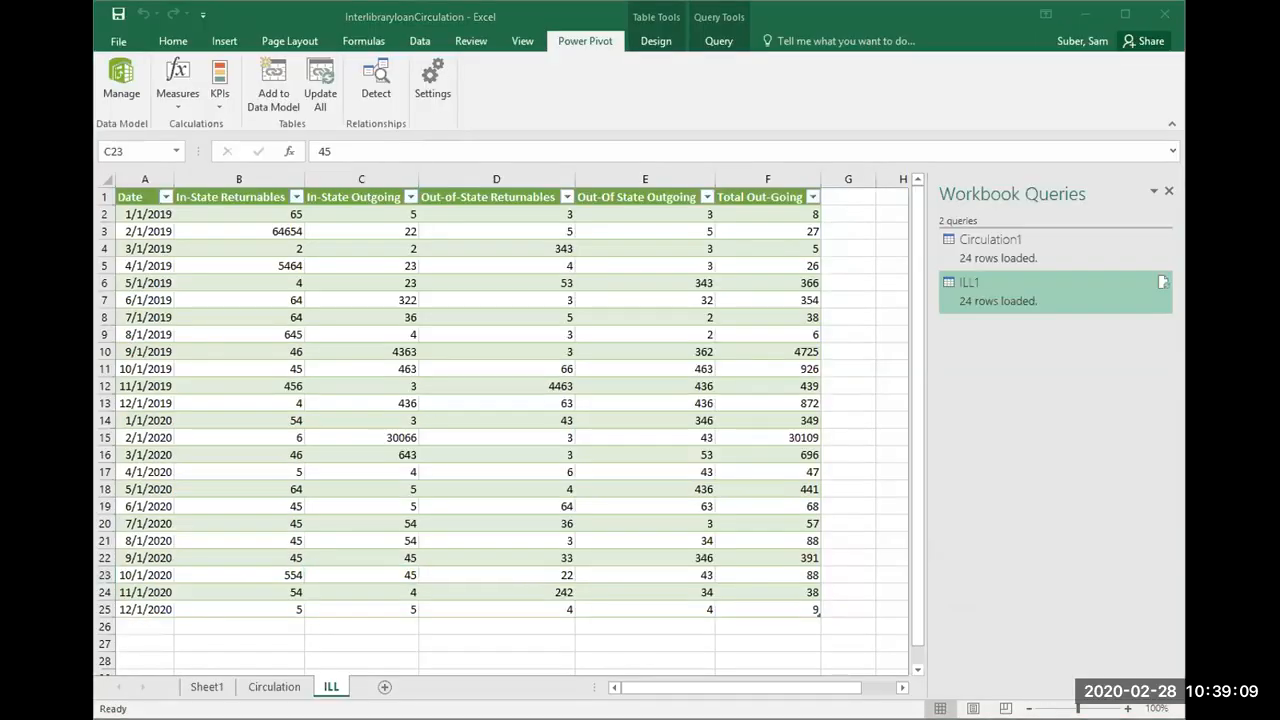
# Step: Add the table on the Circulation sheet to the Power Pivot data model
pyautogui.click(275, 687)
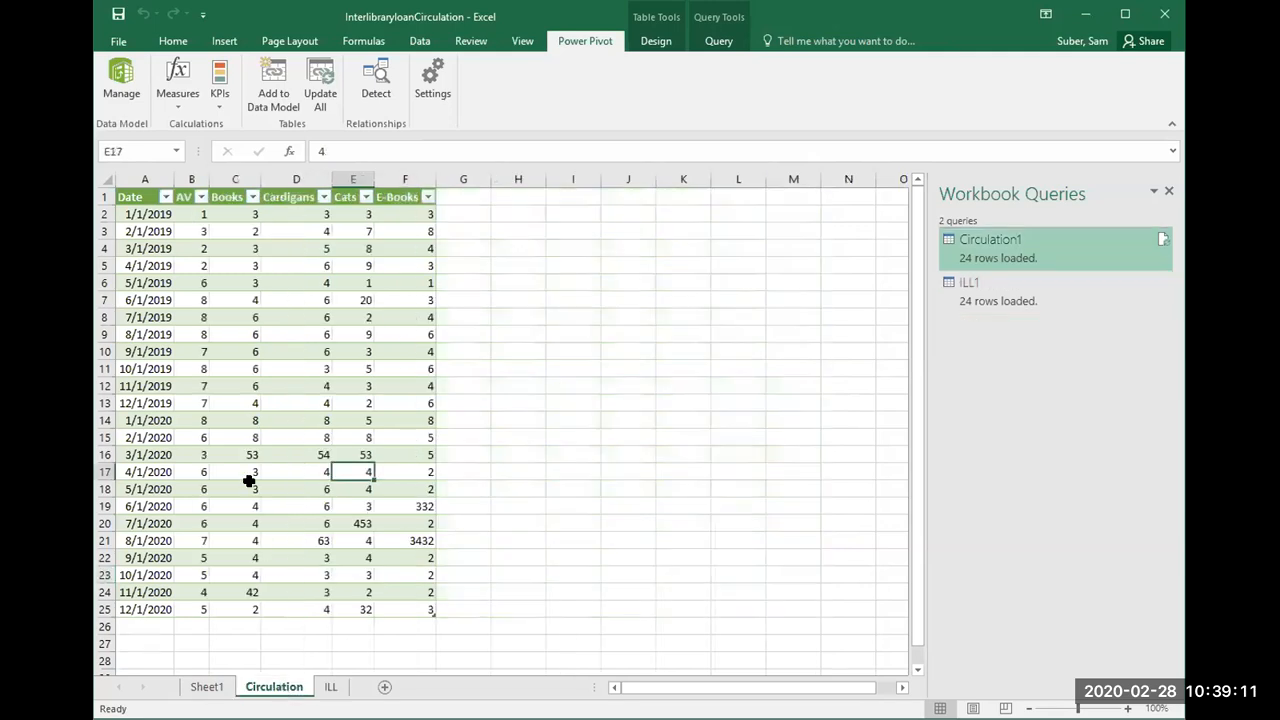
pyautogui.click(249, 483)
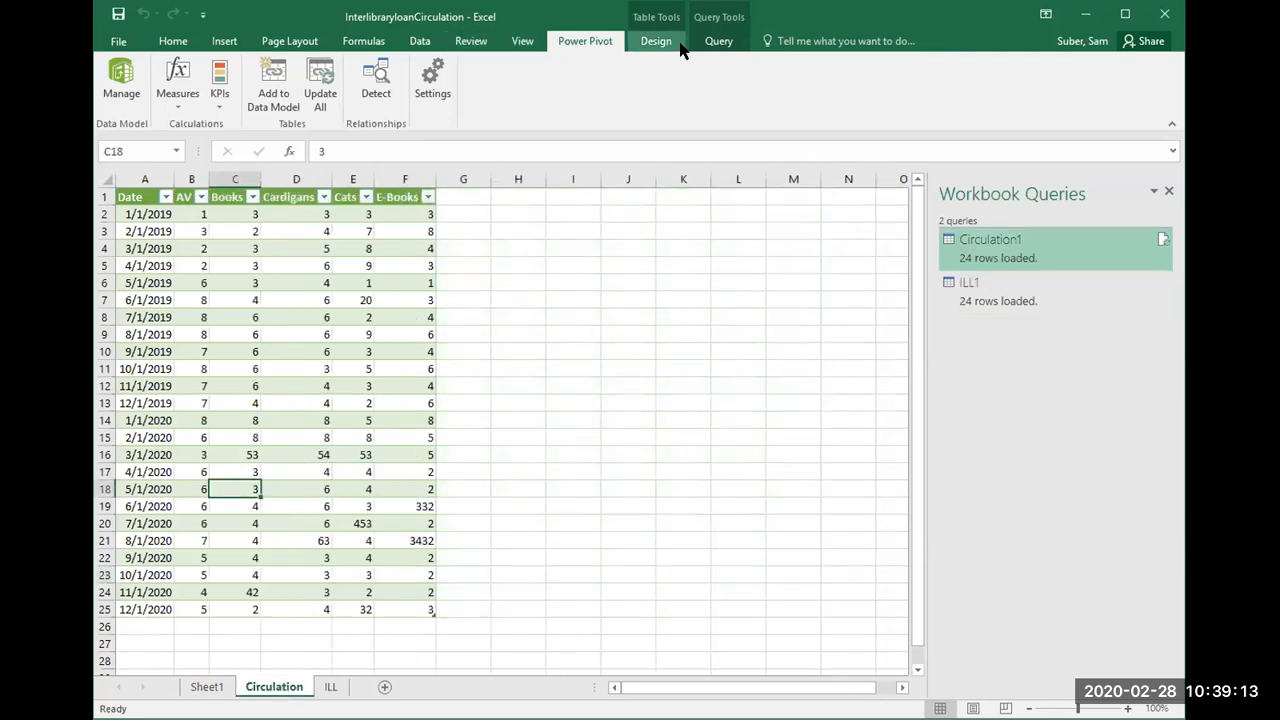
pyautogui.click(360, 43)
pyautogui.click(287, 43)
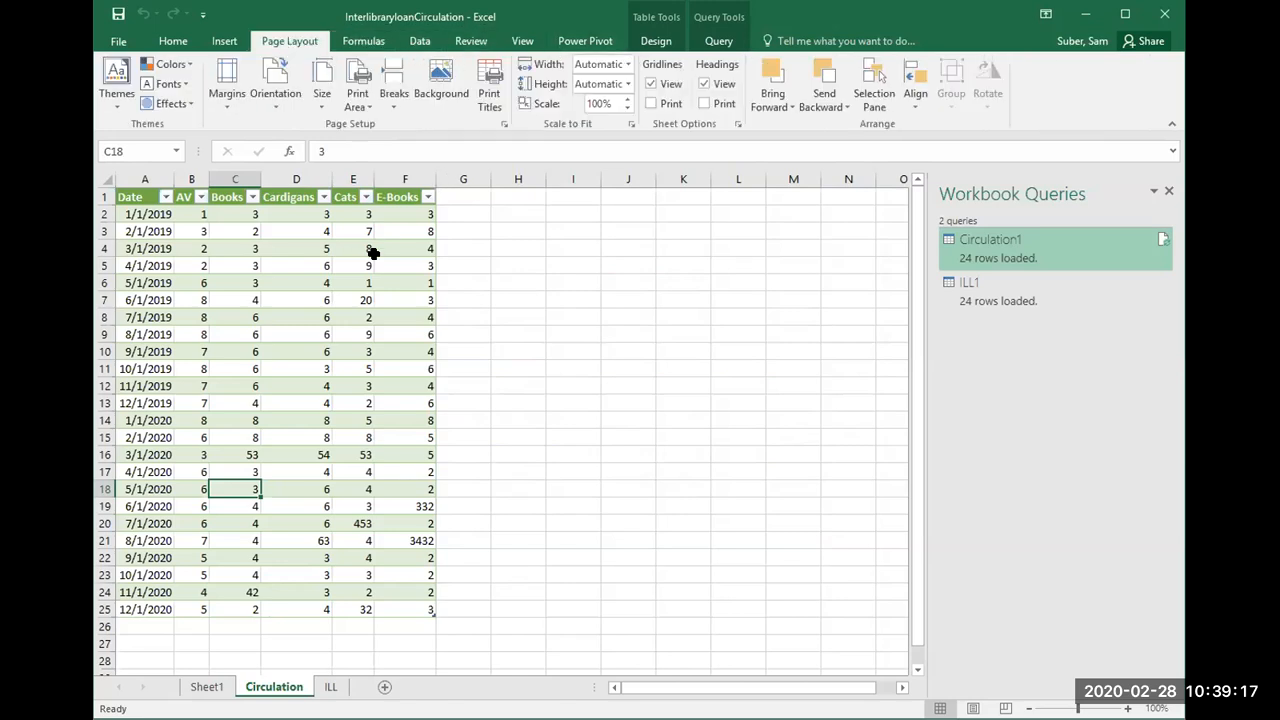
pyautogui.click(366, 317)
pyautogui.click(586, 44)
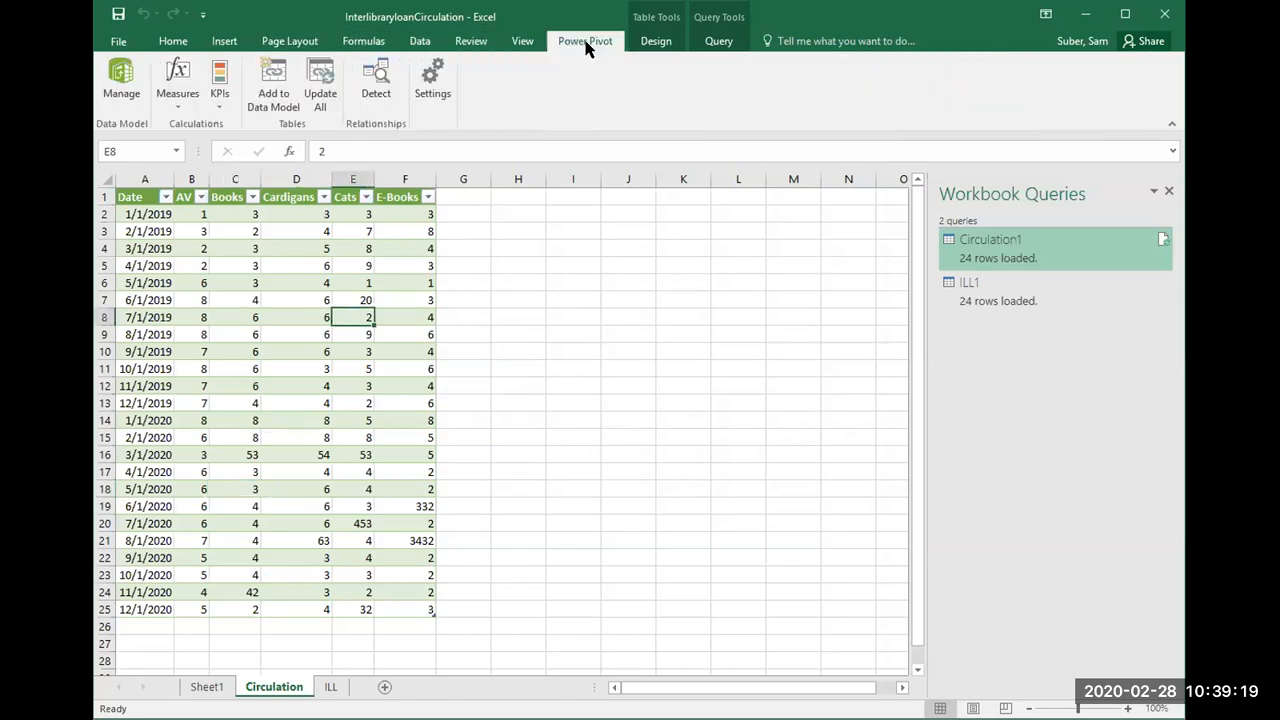
pyautogui.click(272, 100)
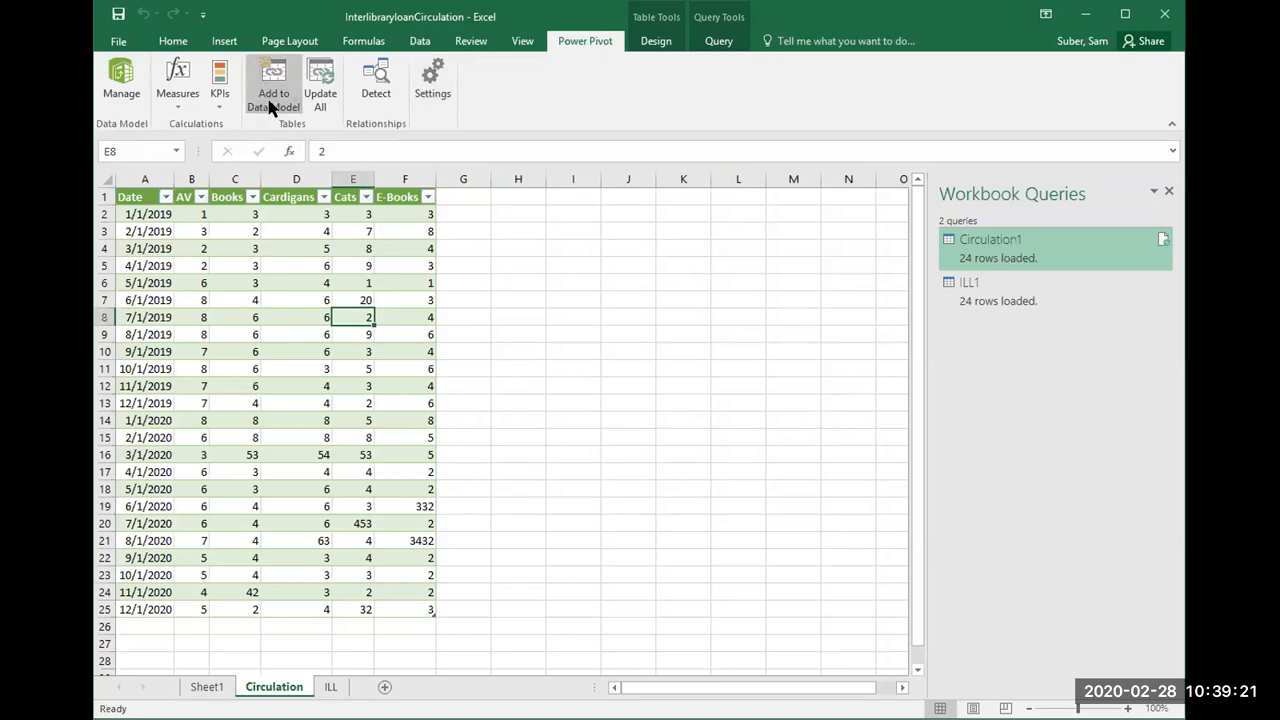
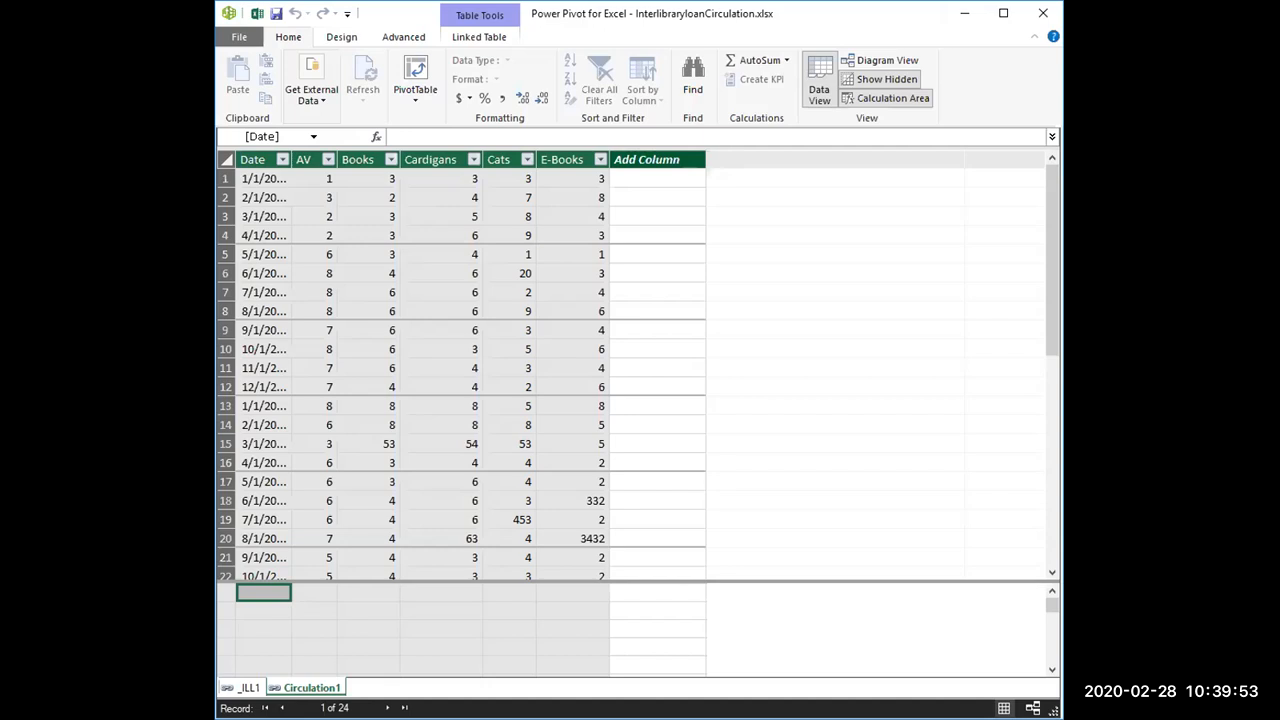
# Step: Return from Power Pivot to the workbook and rename Sheet1 as Summary
pyautogui.hotkey('alt', 'Tab')
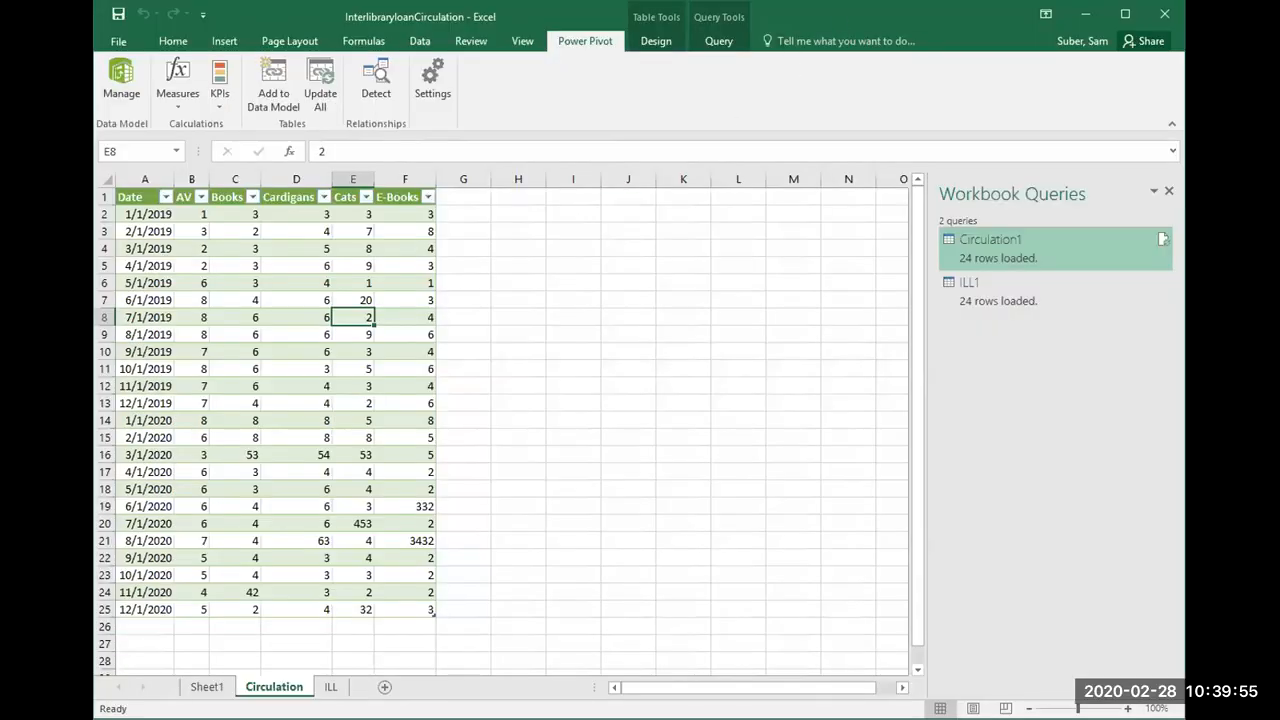
pyautogui.hotkey('alt', 'Tab')
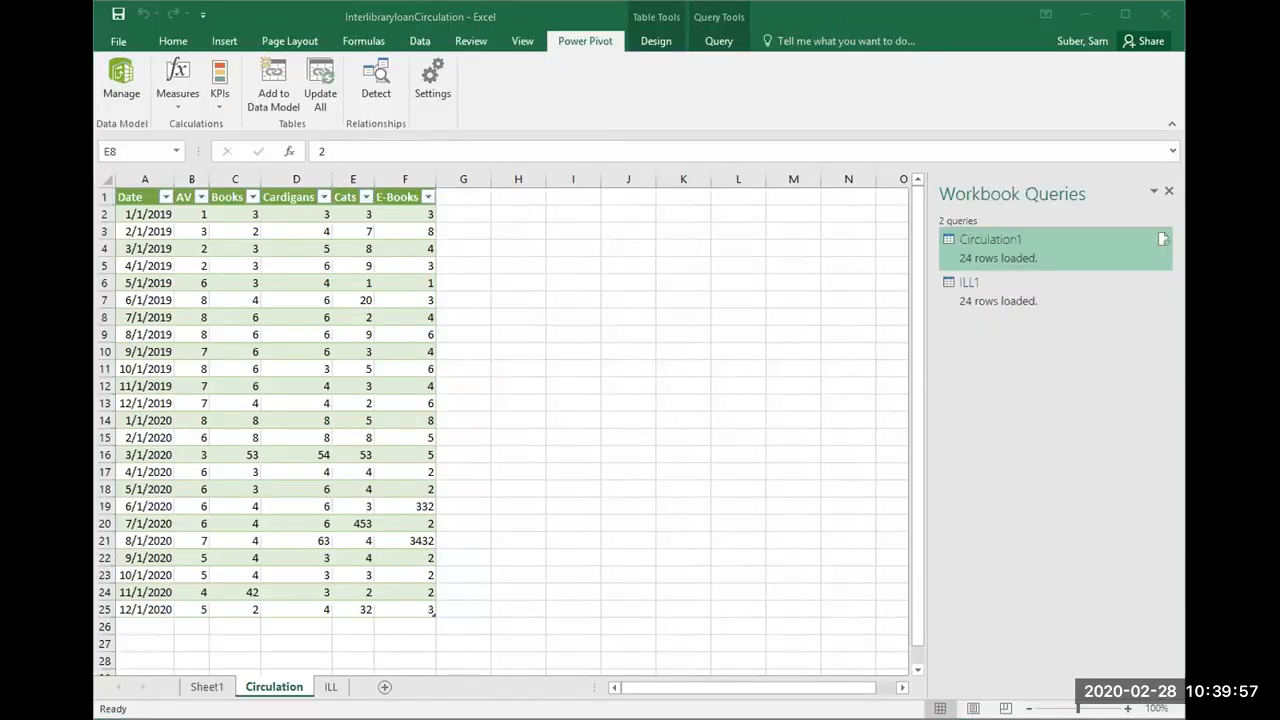
pyautogui.hotkey('alt', 'Tab')
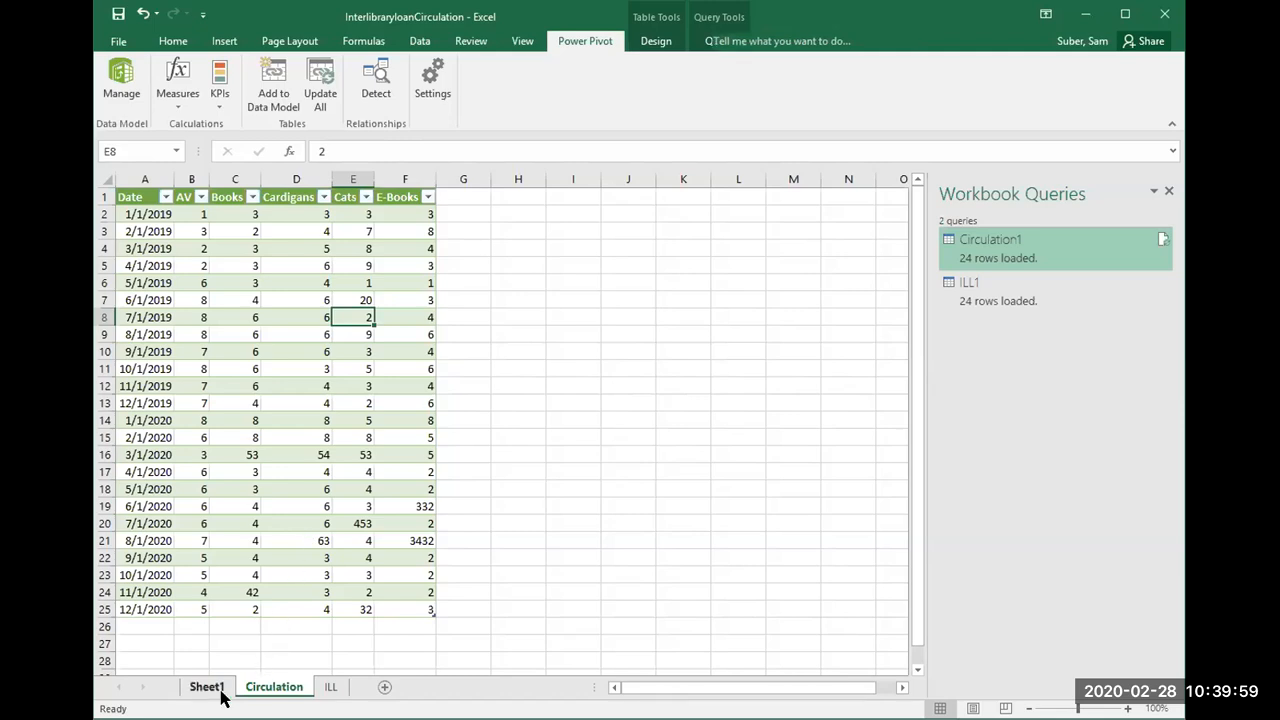
pyautogui.click(221, 690)
pyautogui.rightClick(222, 690)
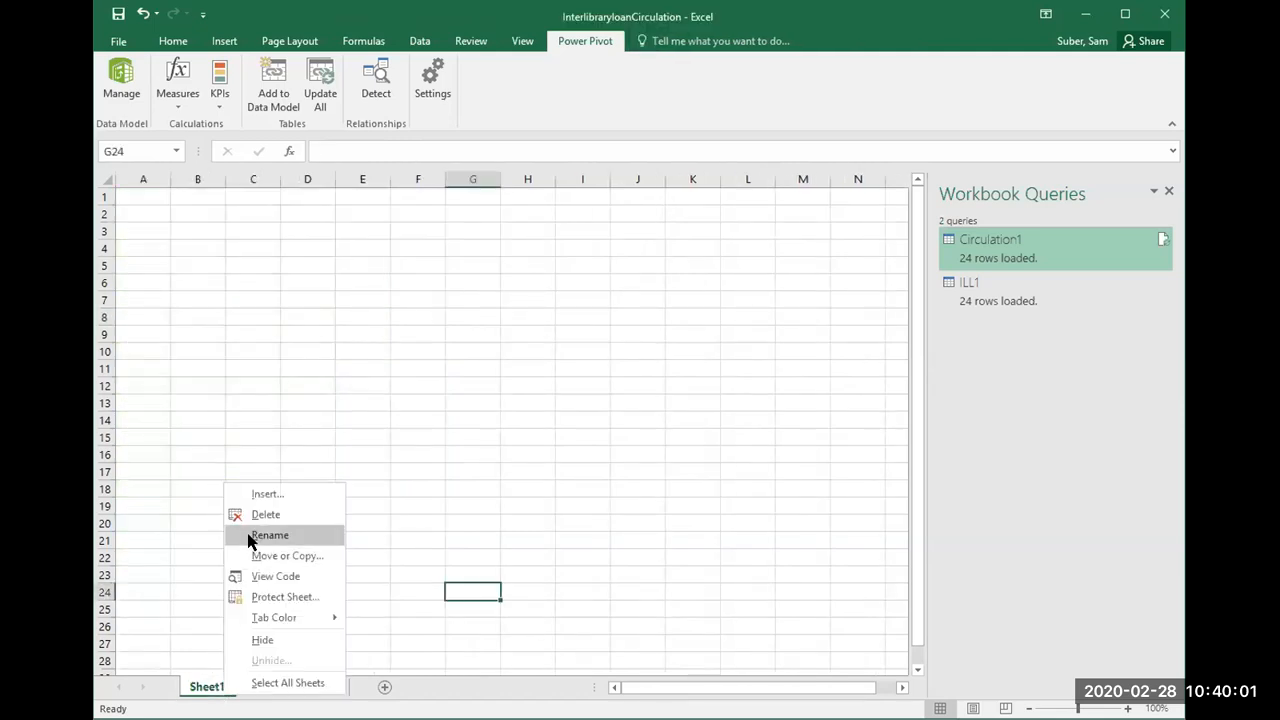
pyautogui.click(250, 538)
pyautogui.write('Summary')
pyautogui.click(251, 506)
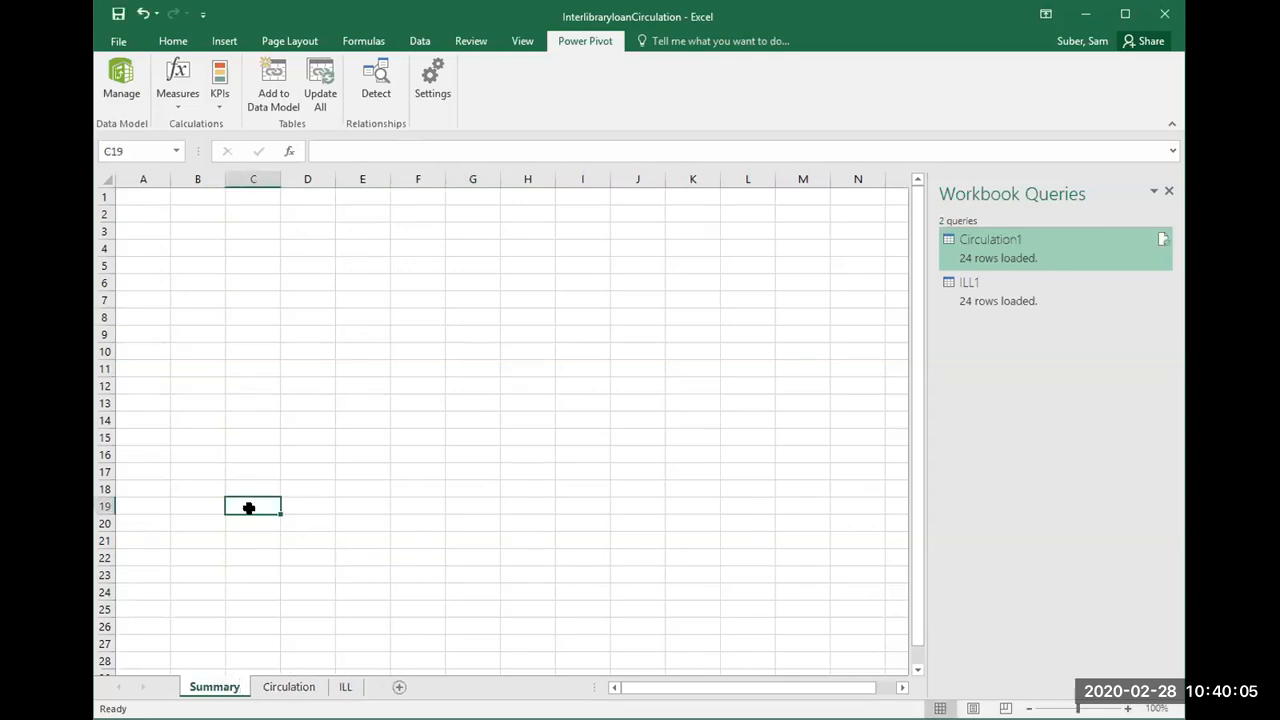
# Step: Insert a PivotTable based on the workbook's data model at cell C19 of the Summary sheet
pyautogui.click(222, 38)
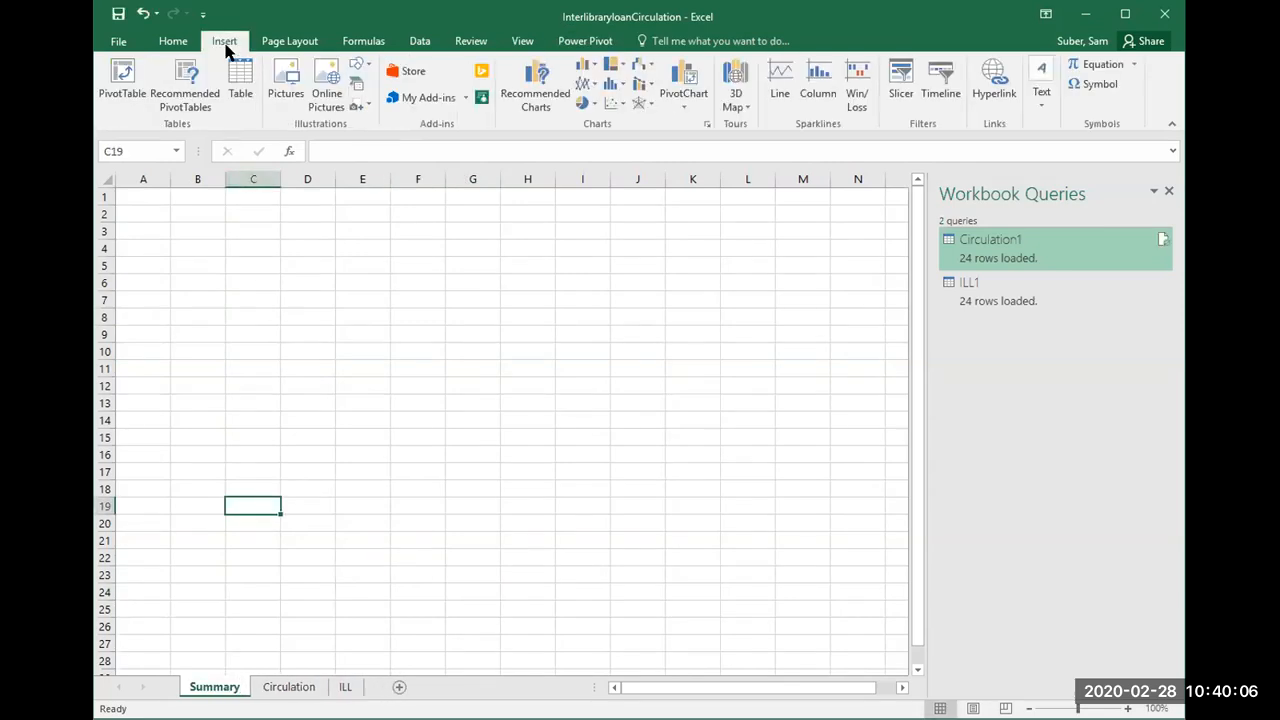
pyautogui.click(126, 82)
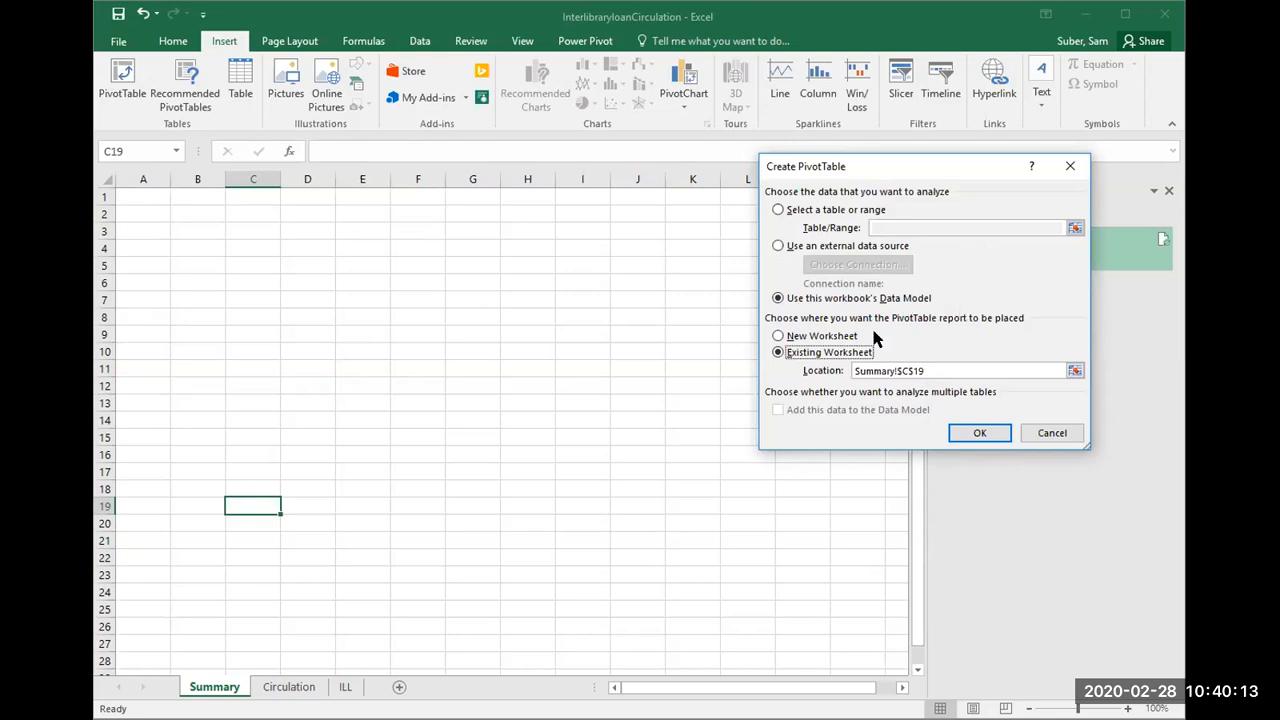
pyautogui.click(976, 433)
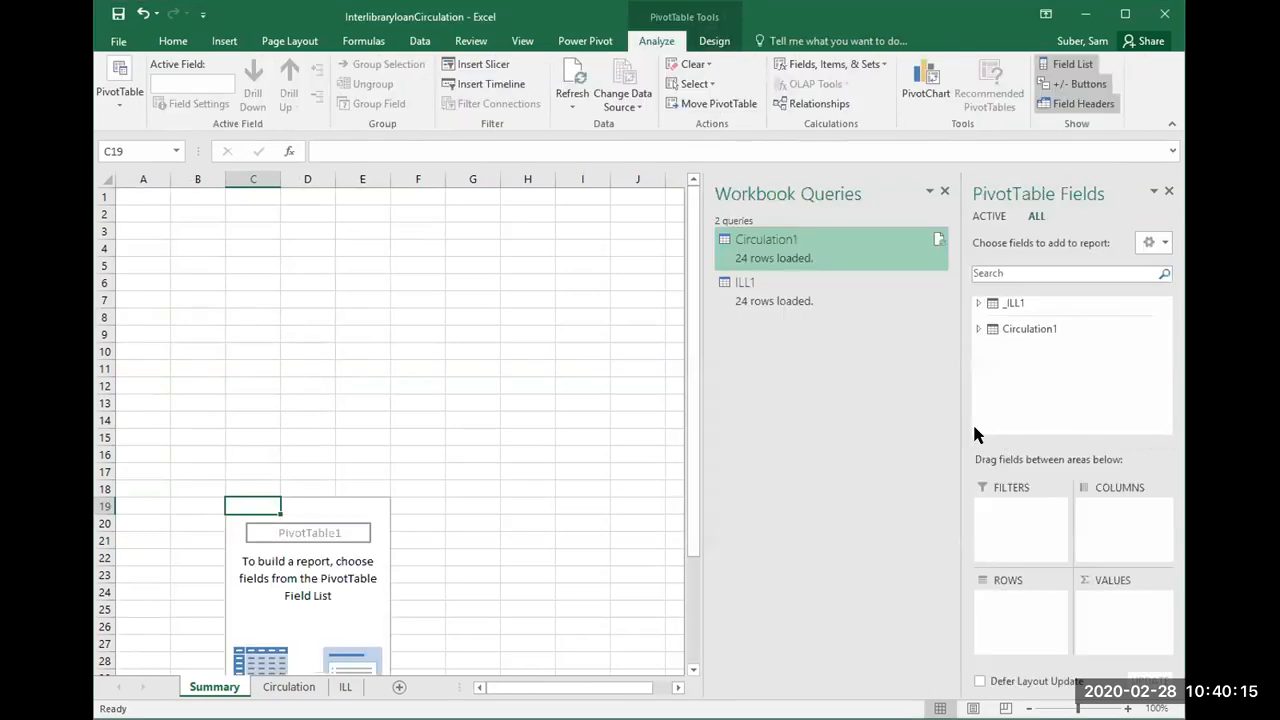
pyautogui.click(343, 537)
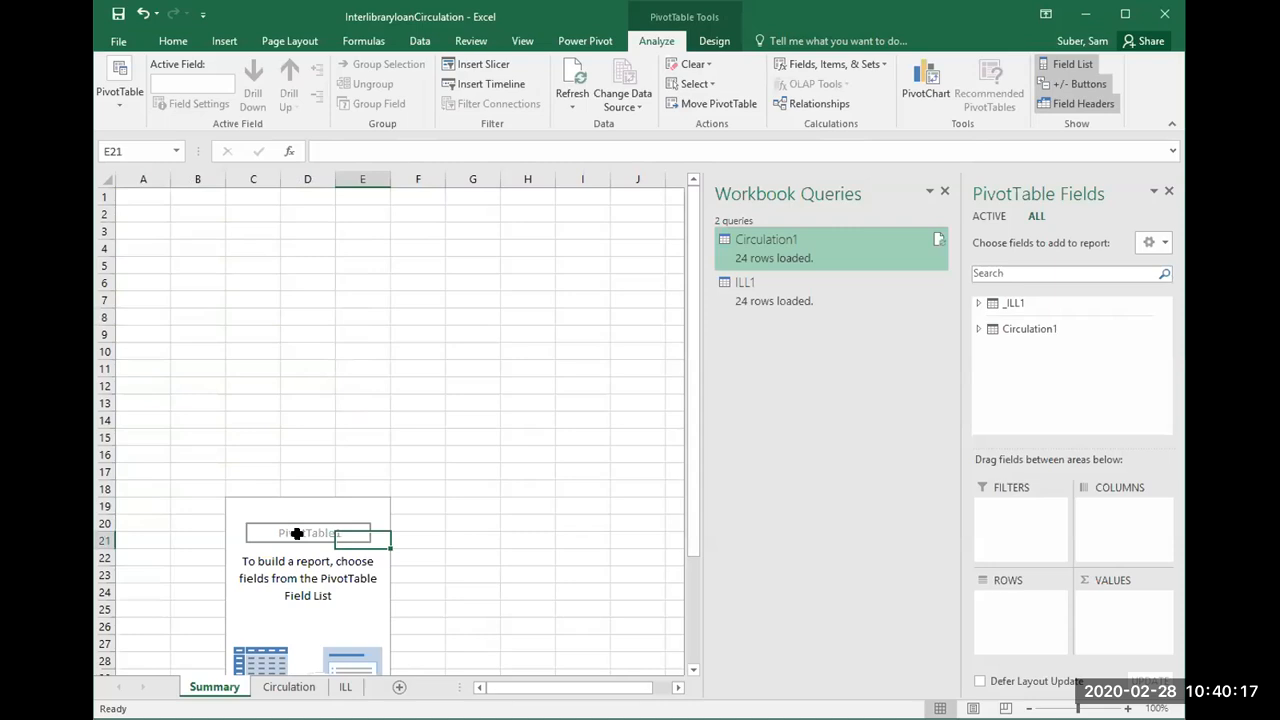
pyautogui.scroll(-5, 297, 534)
pyautogui.scroll(4, 297, 534)
pyautogui.click(250, 464)
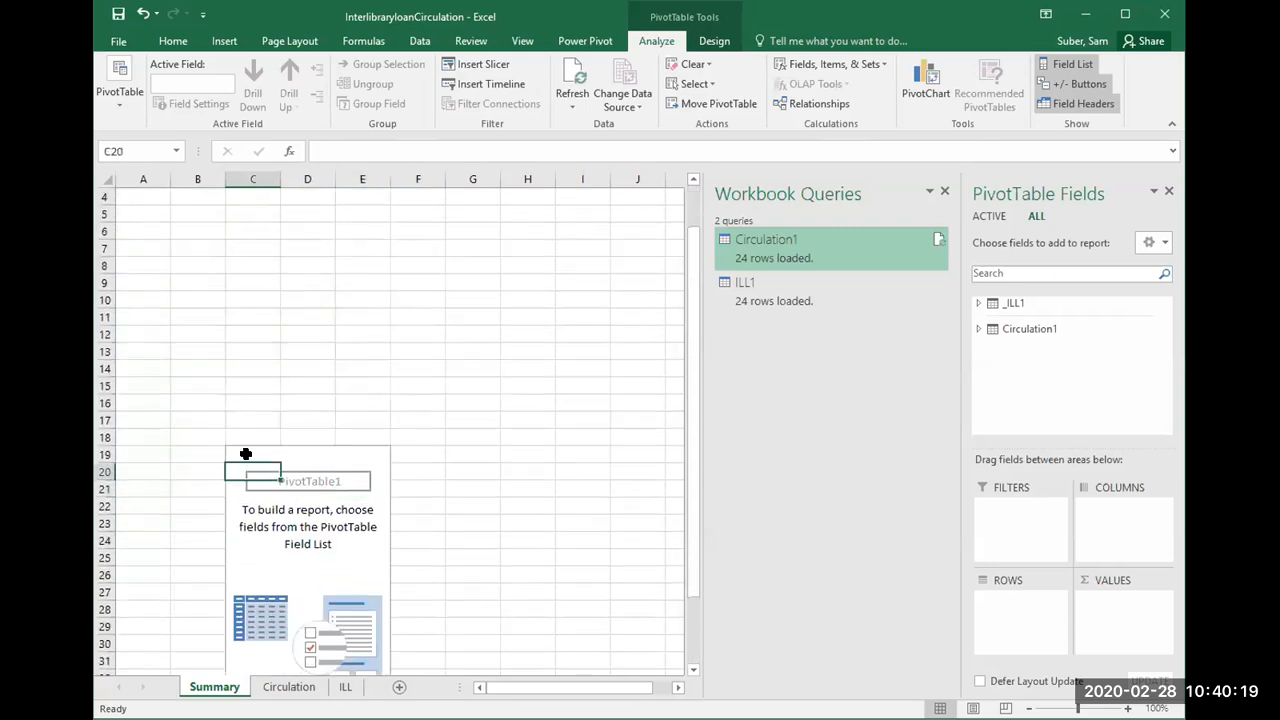
# Step: Expand the _ILL1 and Circulation1 tables' fields and add E-Books from Circulation1 to the PivotTable values
pyautogui.click(978, 303)
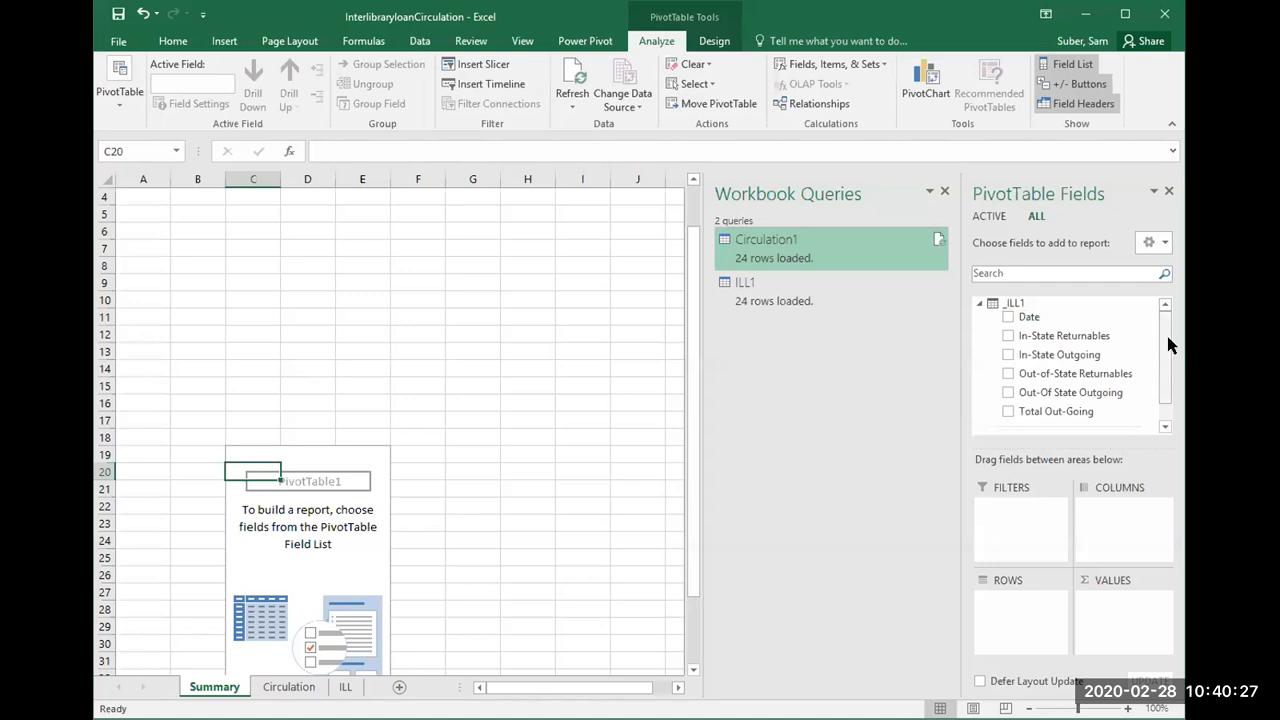
pyautogui.moveTo(1166, 341); pyautogui.dragTo(1164, 365)
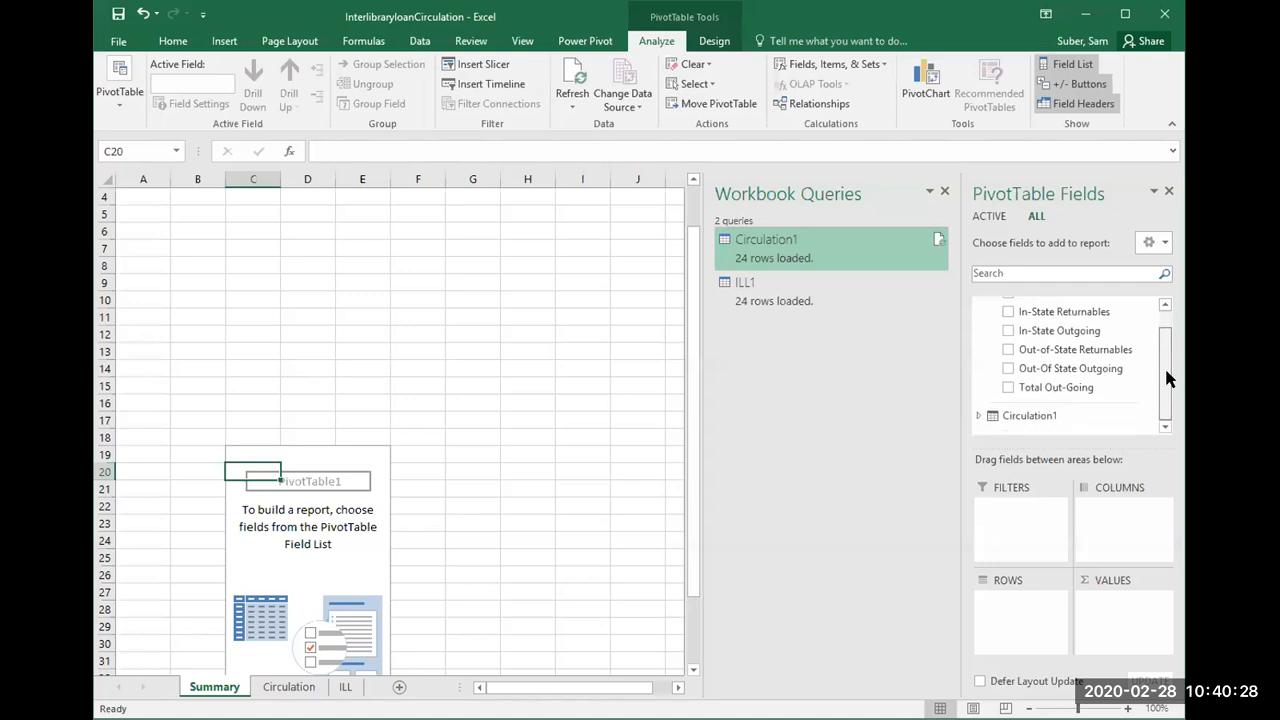
pyautogui.click(978, 415)
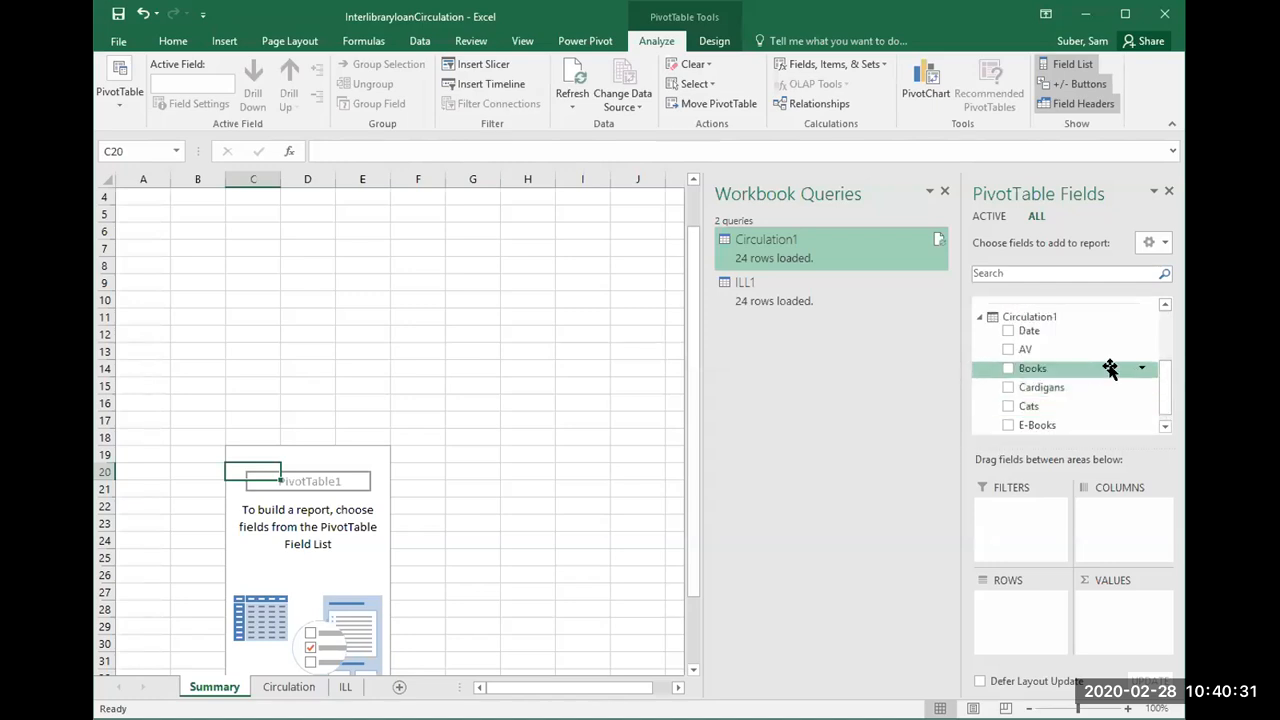
pyautogui.moveTo(1161, 382); pyautogui.dragTo(1166, 410)
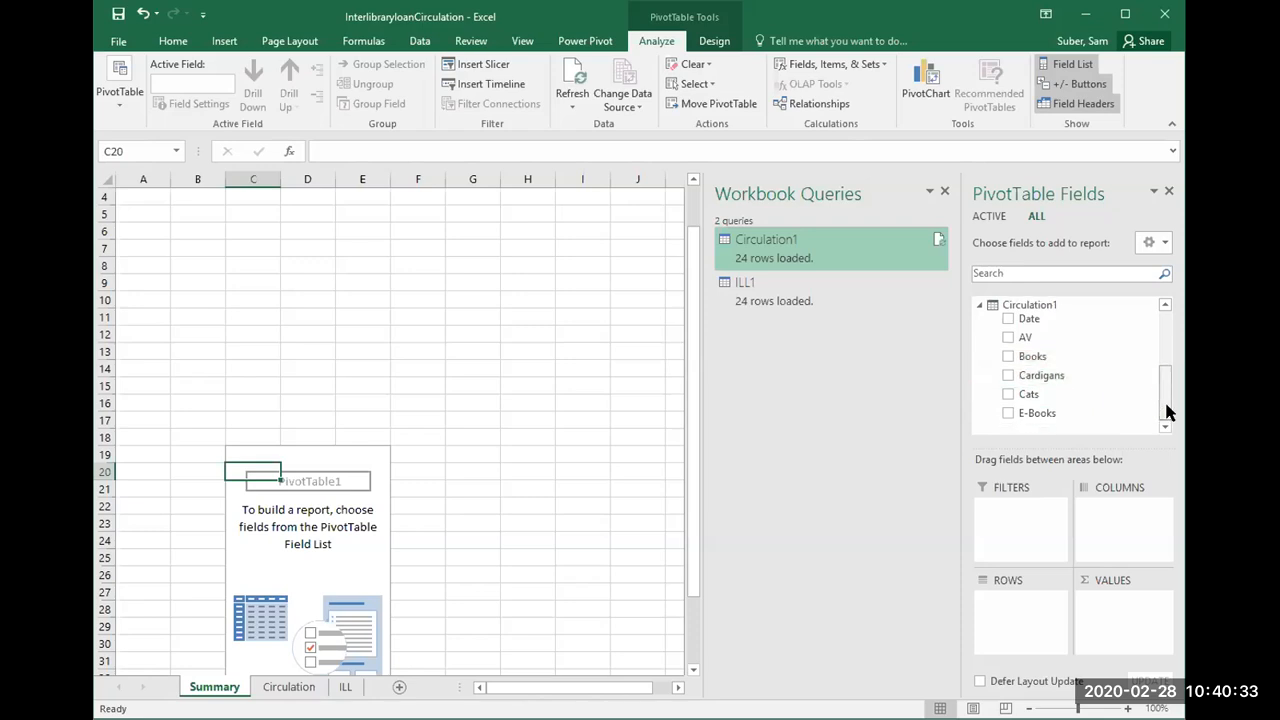
pyautogui.click(1007, 413)
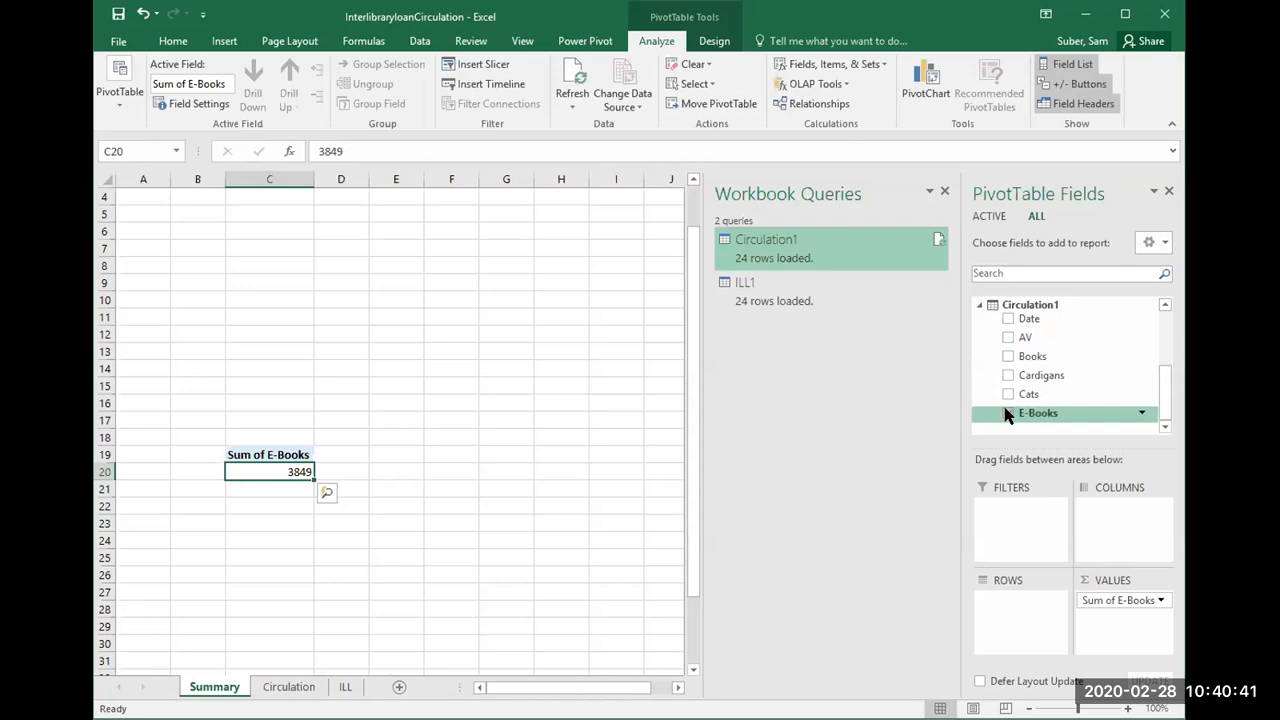
# Step: Try to move the E-Books PivotTable upward from cell C19 by its header cell
pyautogui.click(285, 447)
pyautogui.moveTo(268, 456)
pyautogui.mouseDown()
pyautogui.moveTo(242, 380)
pyautogui.moveTo(277, 464)
pyautogui.mouseUp()
pyautogui.click(277, 455)
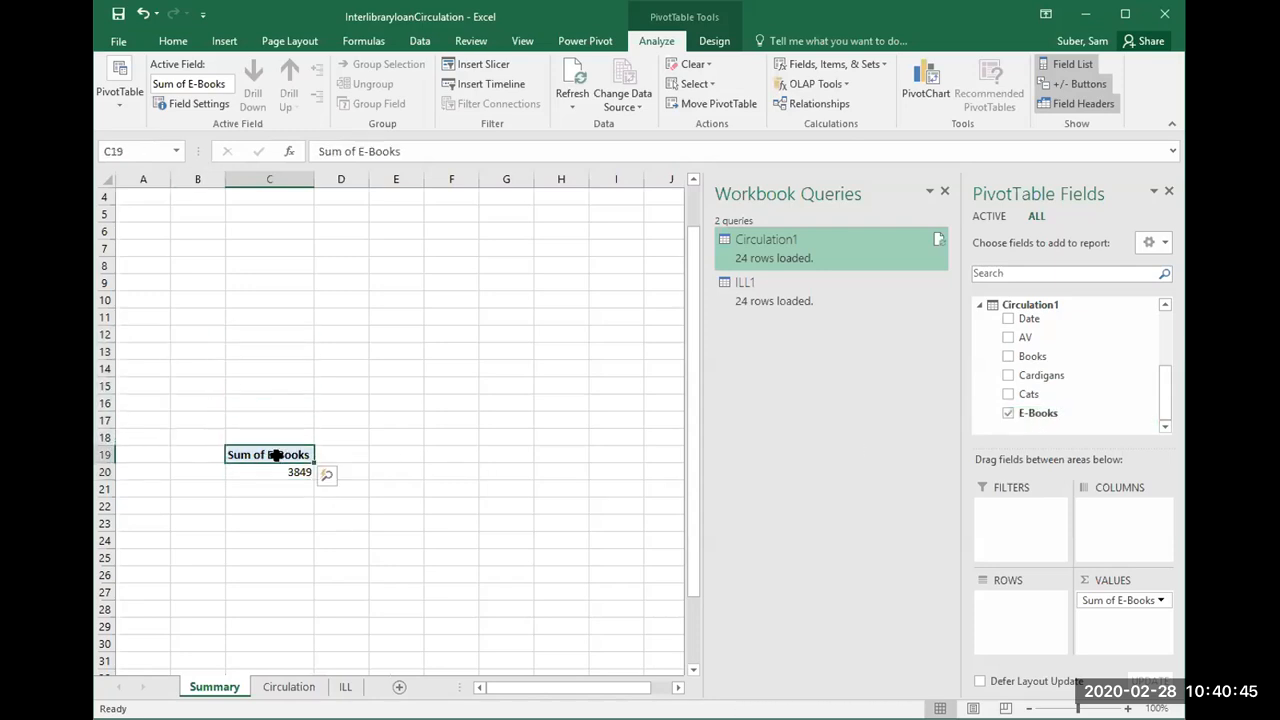
pyautogui.click(274, 447)
pyautogui.click(600, 450)
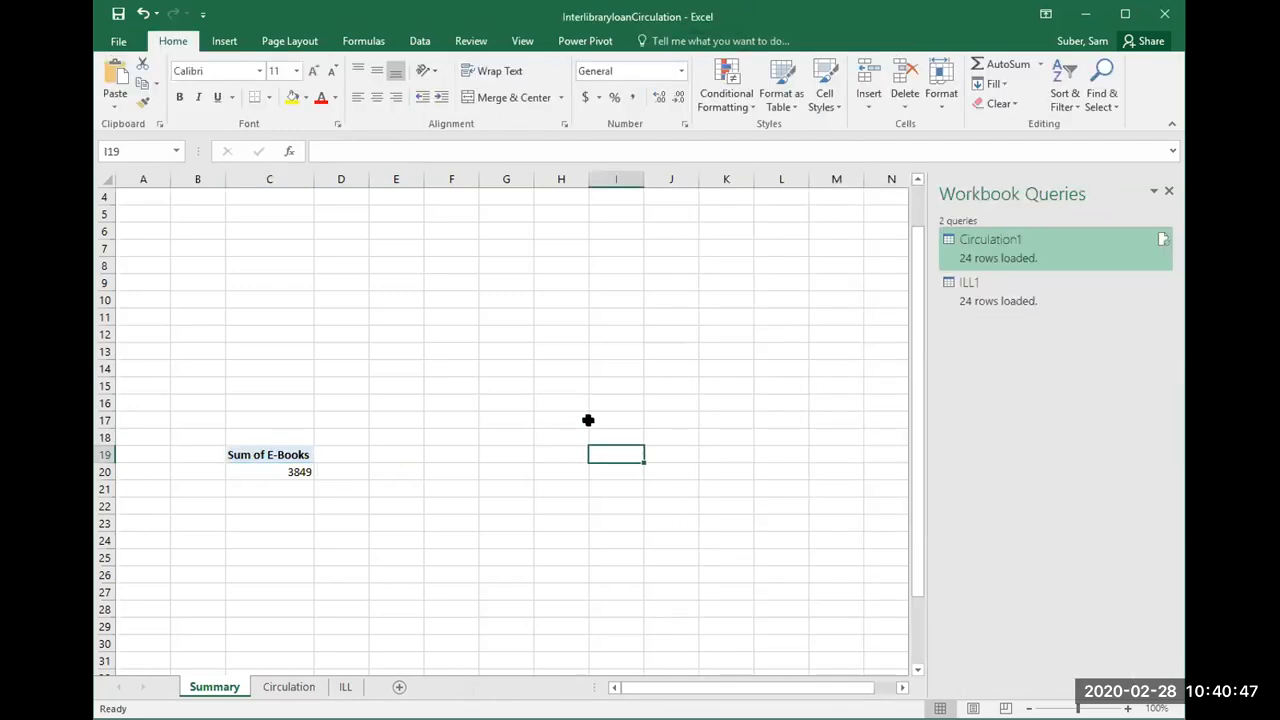
pyautogui.click(280, 454)
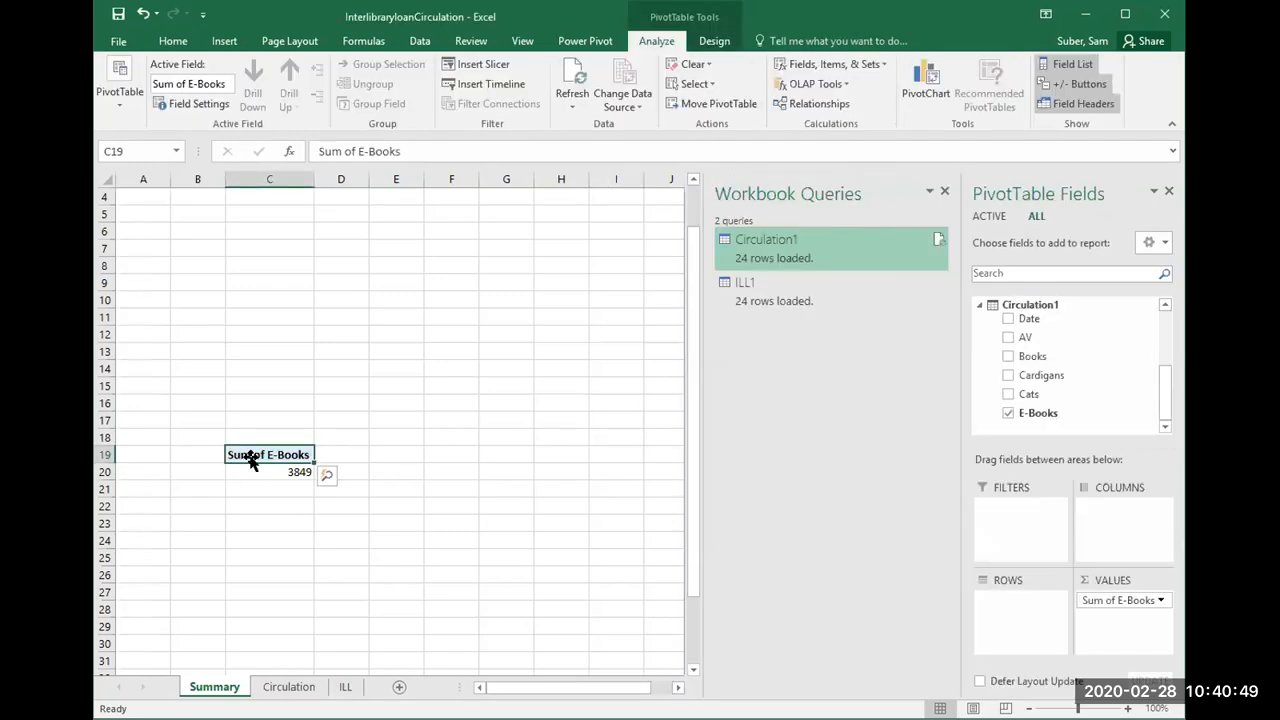
pyautogui.moveTo(267, 455); pyautogui.dragTo(253, 441)
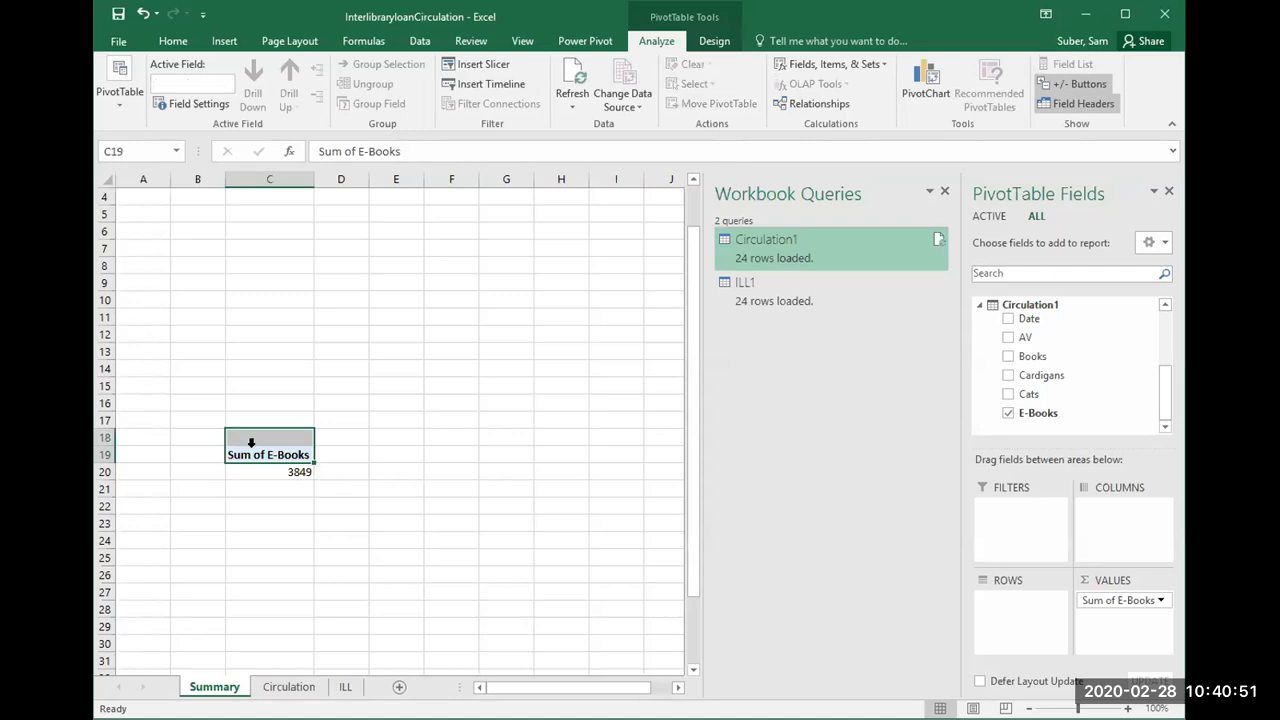
pyautogui.click(252, 447)
# Step: Delete the Summary sheet together with its PivotTable
pyautogui.rightClick(238, 688)
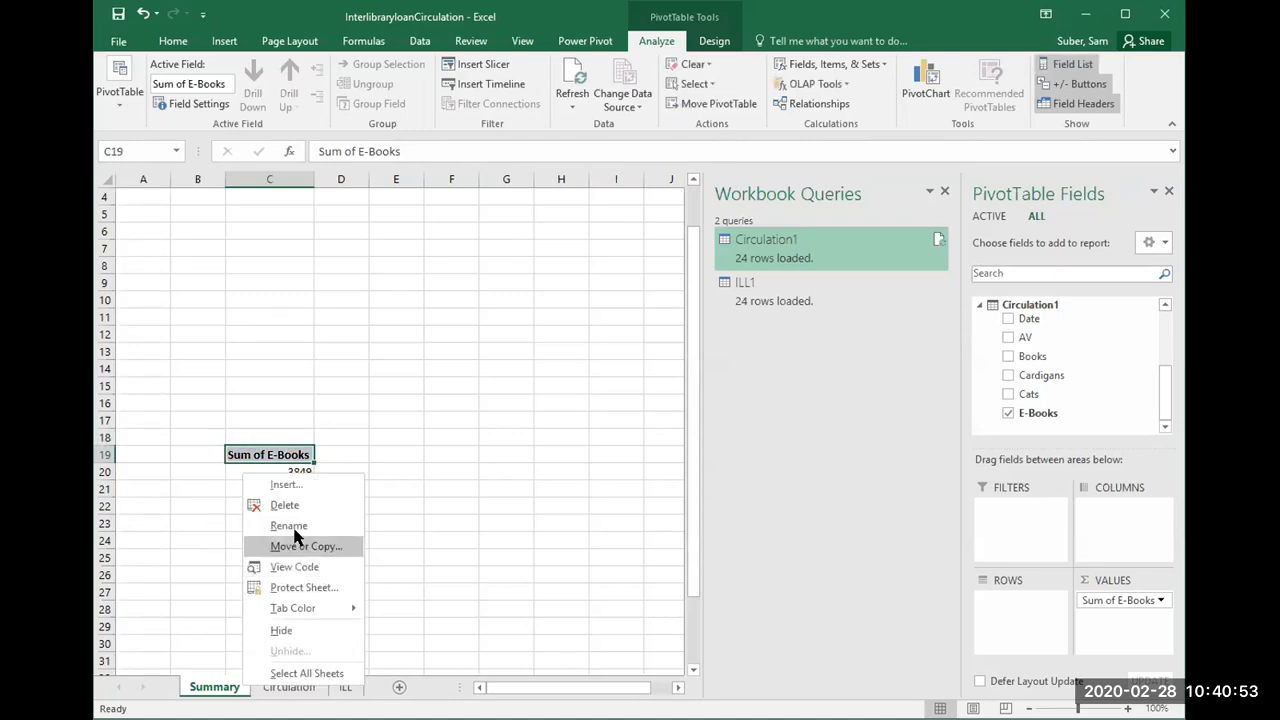
pyautogui.click(293, 508)
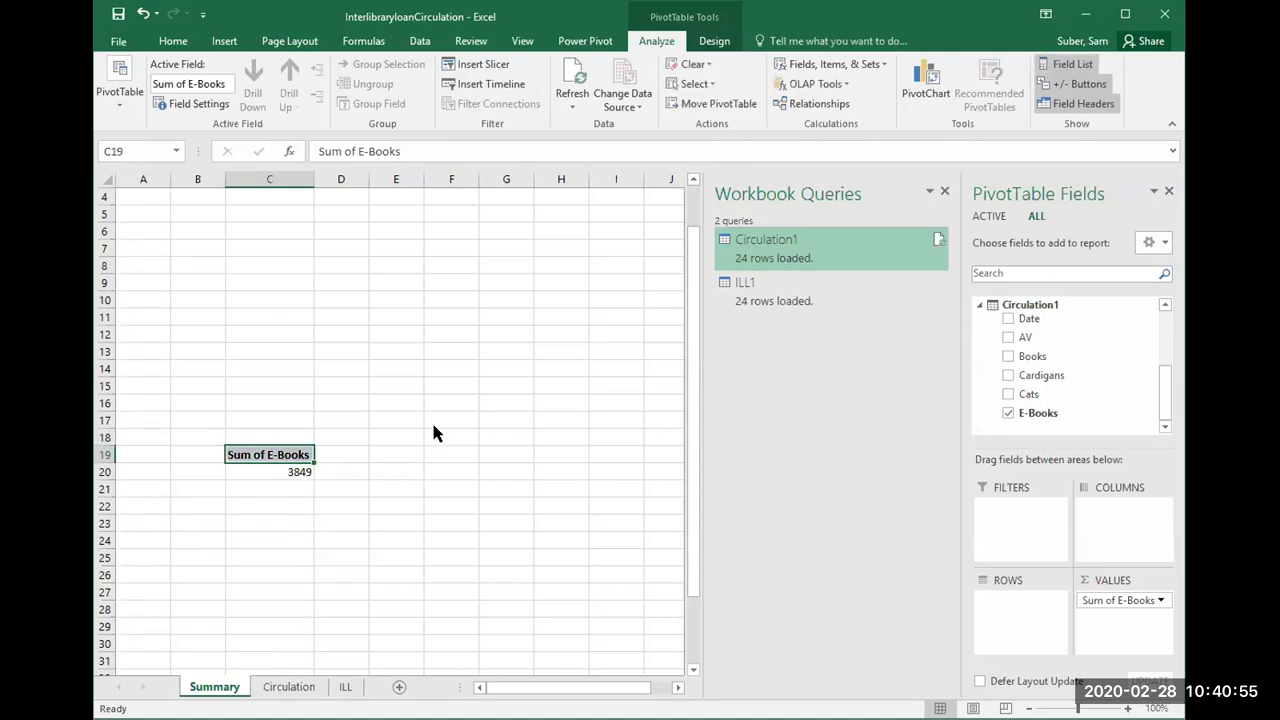
pyautogui.click(470, 389)
# Step: Insert a new blank worksheet into the workbook
pyautogui.rightClick(222, 686)
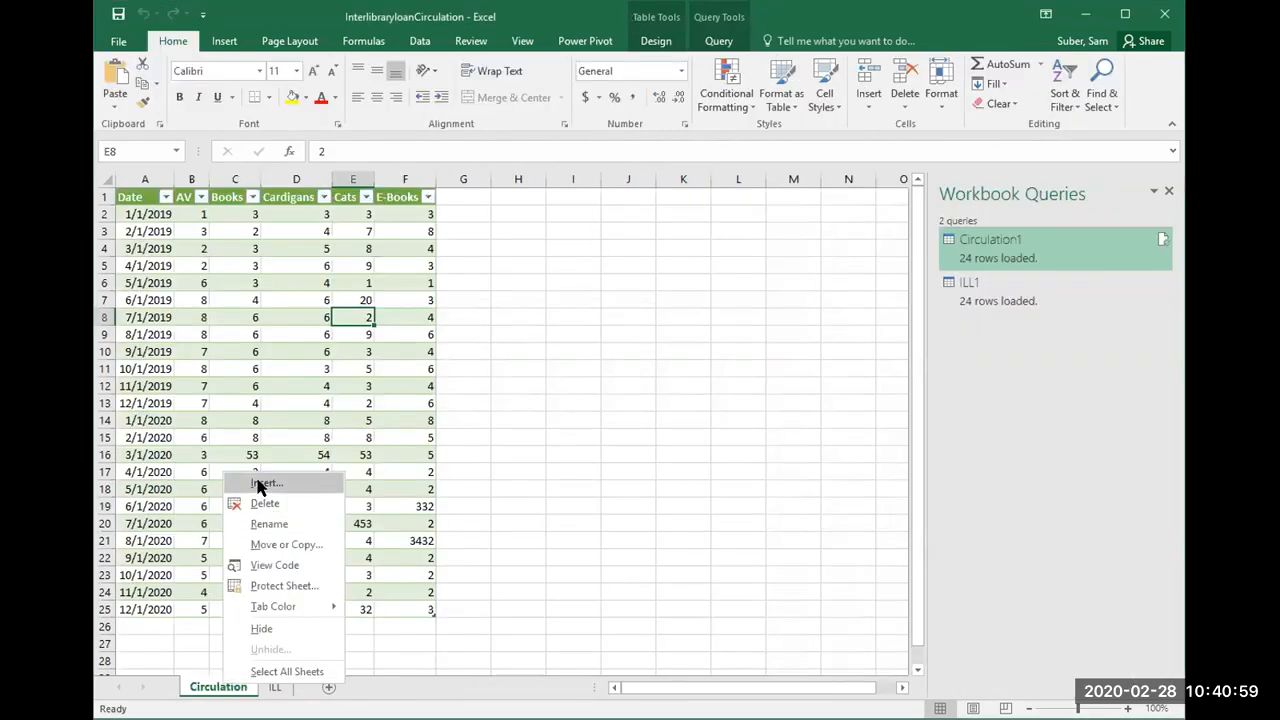
pyautogui.click(266, 482)
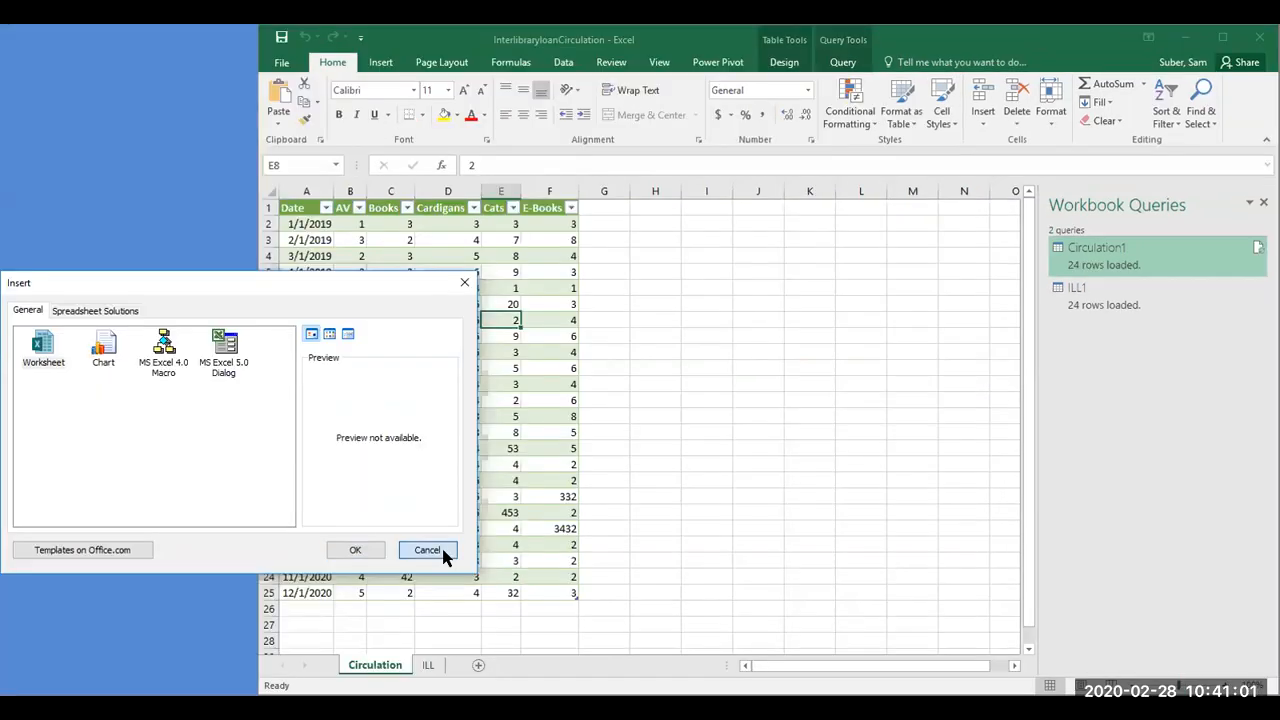
pyautogui.press('Return')
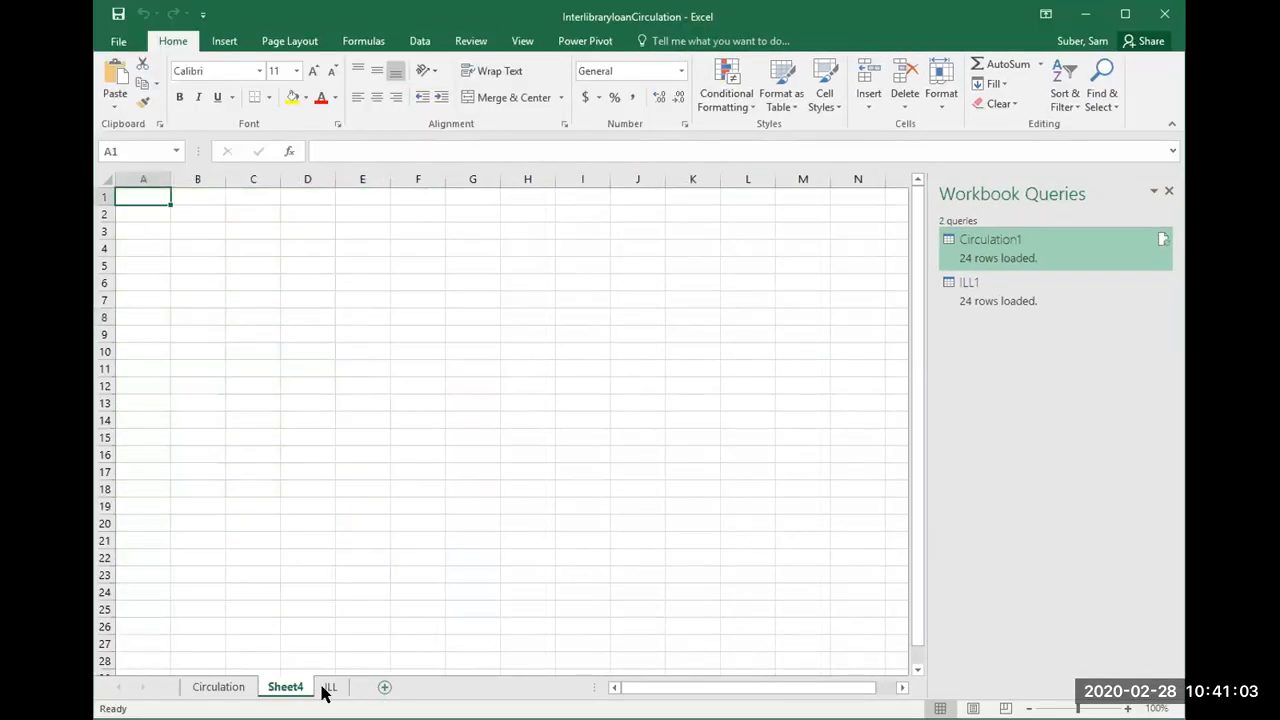
# Step: Rename the new blank sheet as Summary and move it in front of the Circulation sheet
pyautogui.rightClick(298, 688)
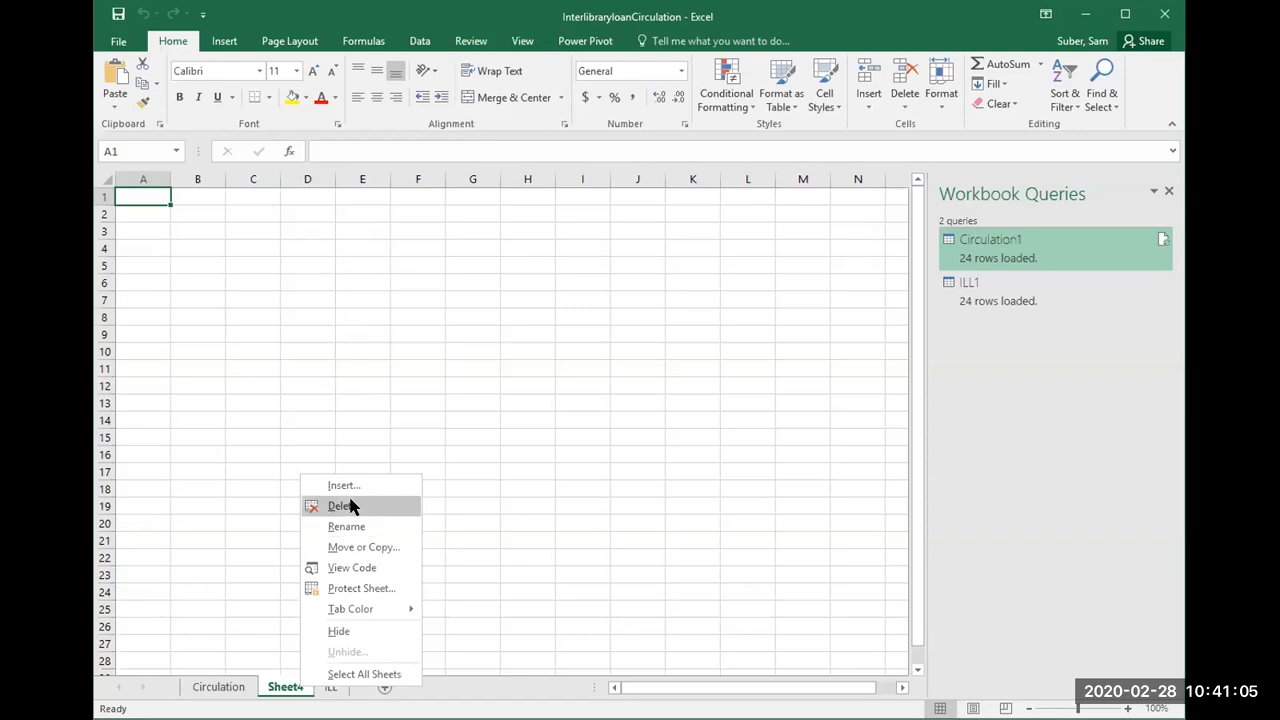
pyautogui.click(352, 526)
pyautogui.write('Summa')
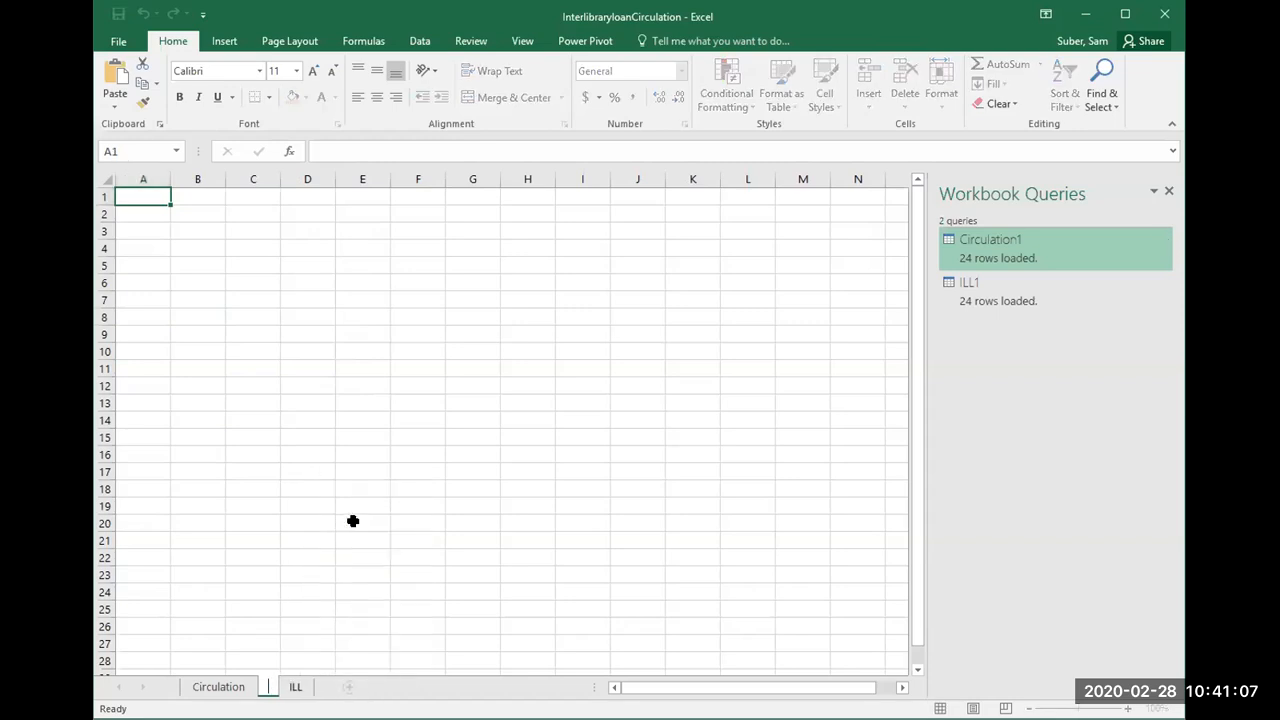
pyautogui.write('ry')
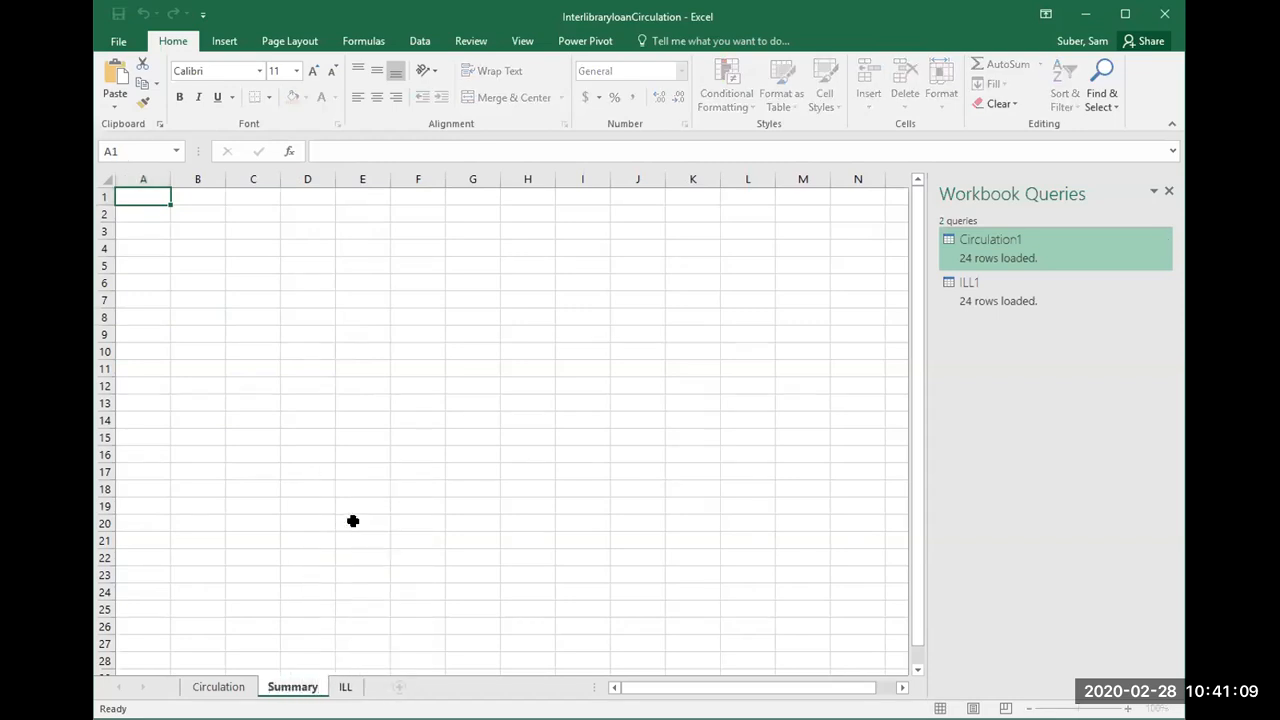
pyautogui.click(352, 521)
pyautogui.moveTo(305, 690); pyautogui.dragTo(177, 680)
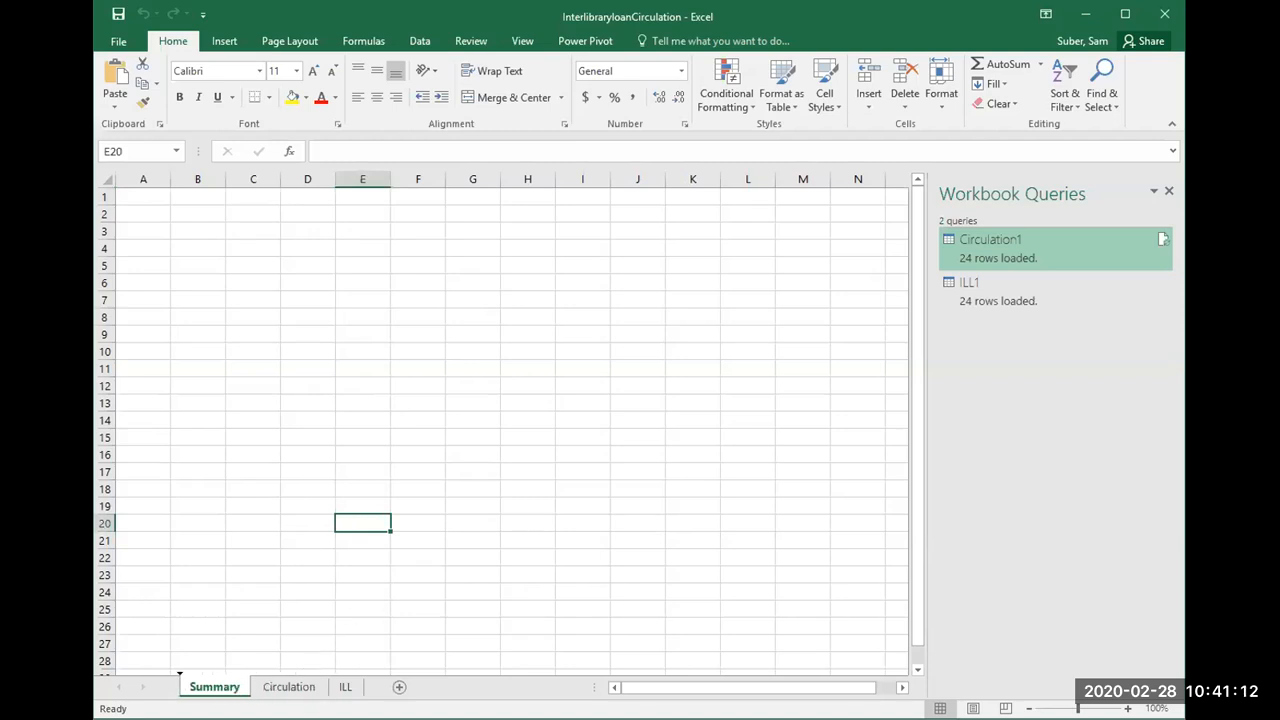
# Step: Insert a PivotTable based on the workbook's data model at cell A1 of the Summary sheet
pyautogui.click(148, 192)
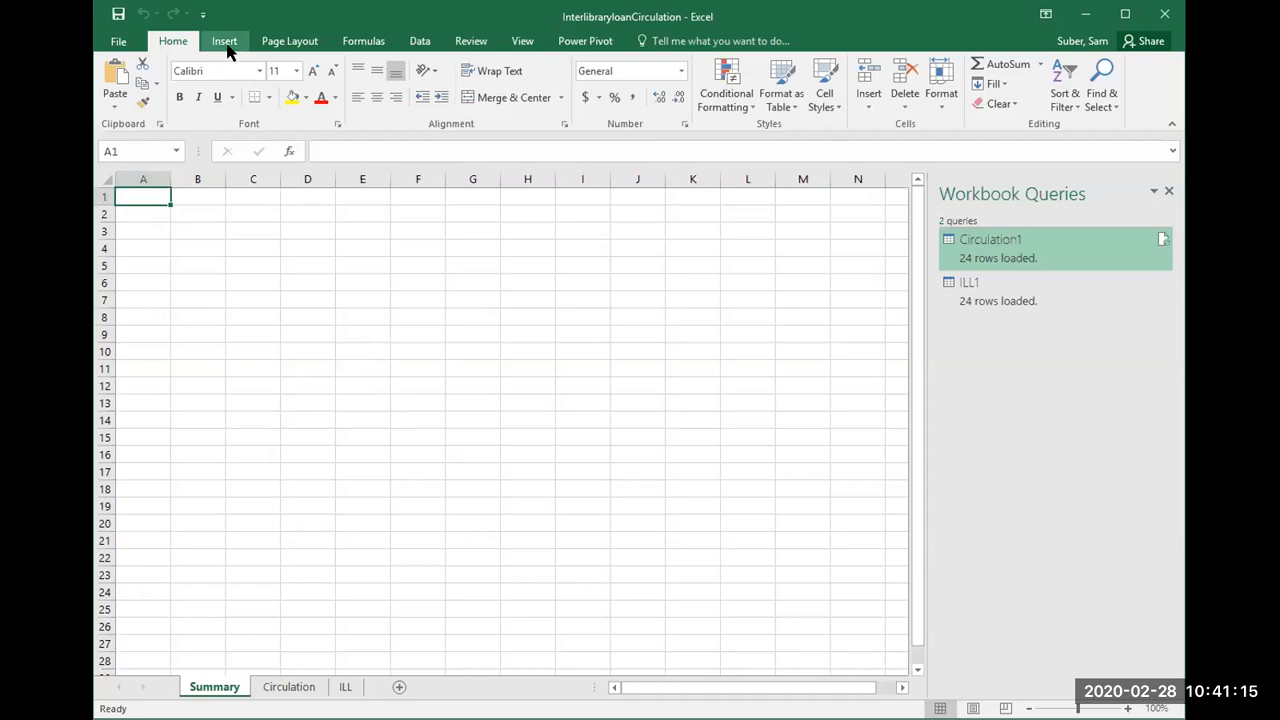
pyautogui.click(226, 44)
pyautogui.click(124, 88)
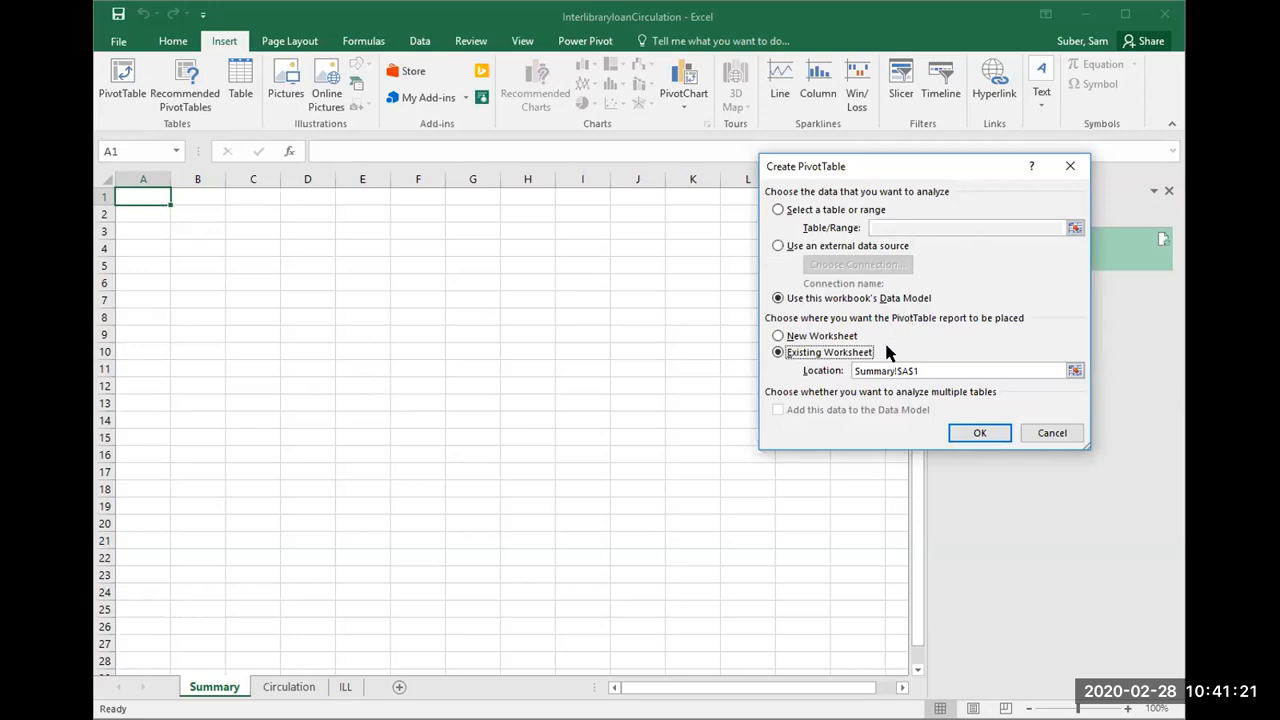
pyautogui.click(967, 433)
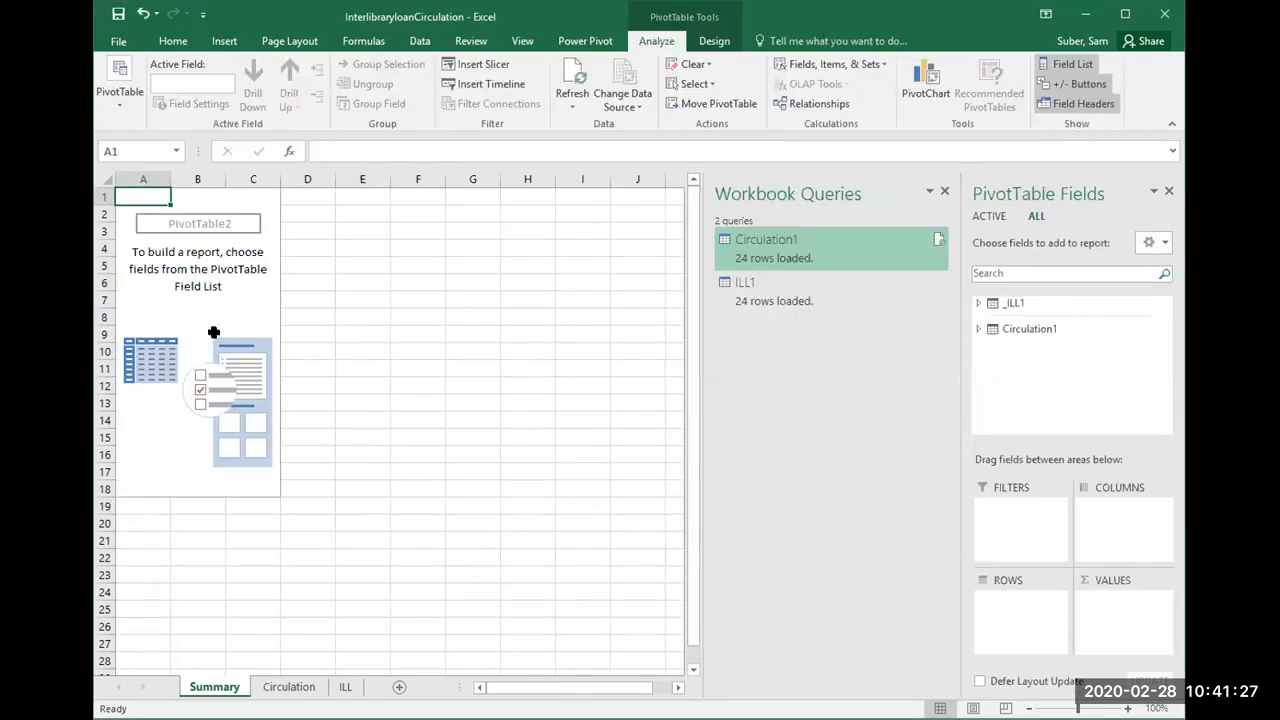
# Step: Expand the _ILL1 and Circulation1 tables in the PivotTable on the Summary sheet to show their available fields
pyautogui.click(190, 282)
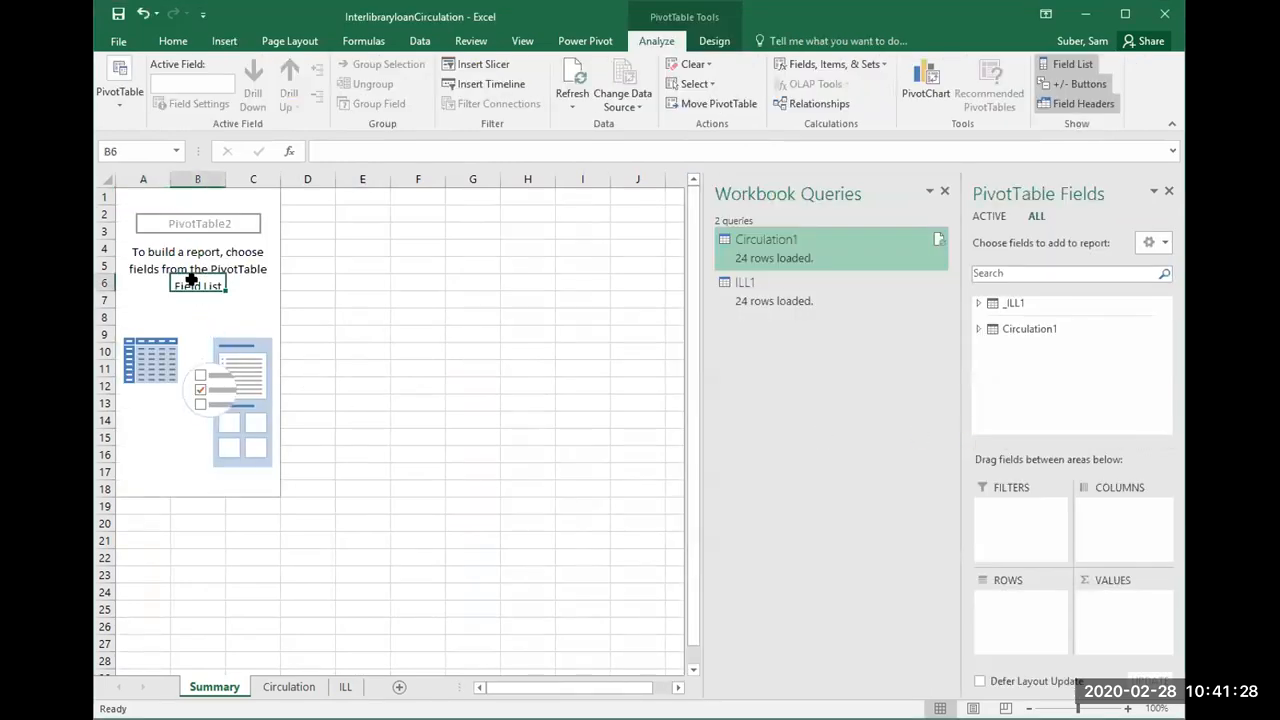
pyautogui.click(978, 303)
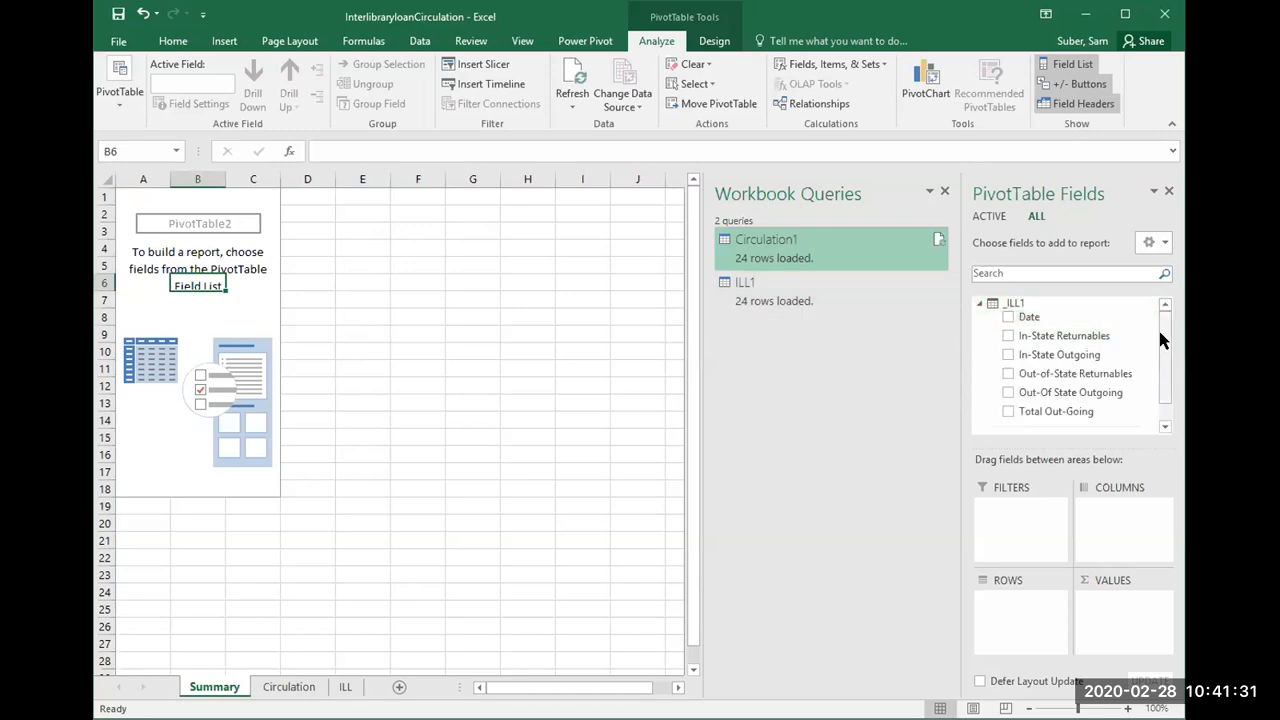
pyautogui.scroll(-1, 1163, 347)
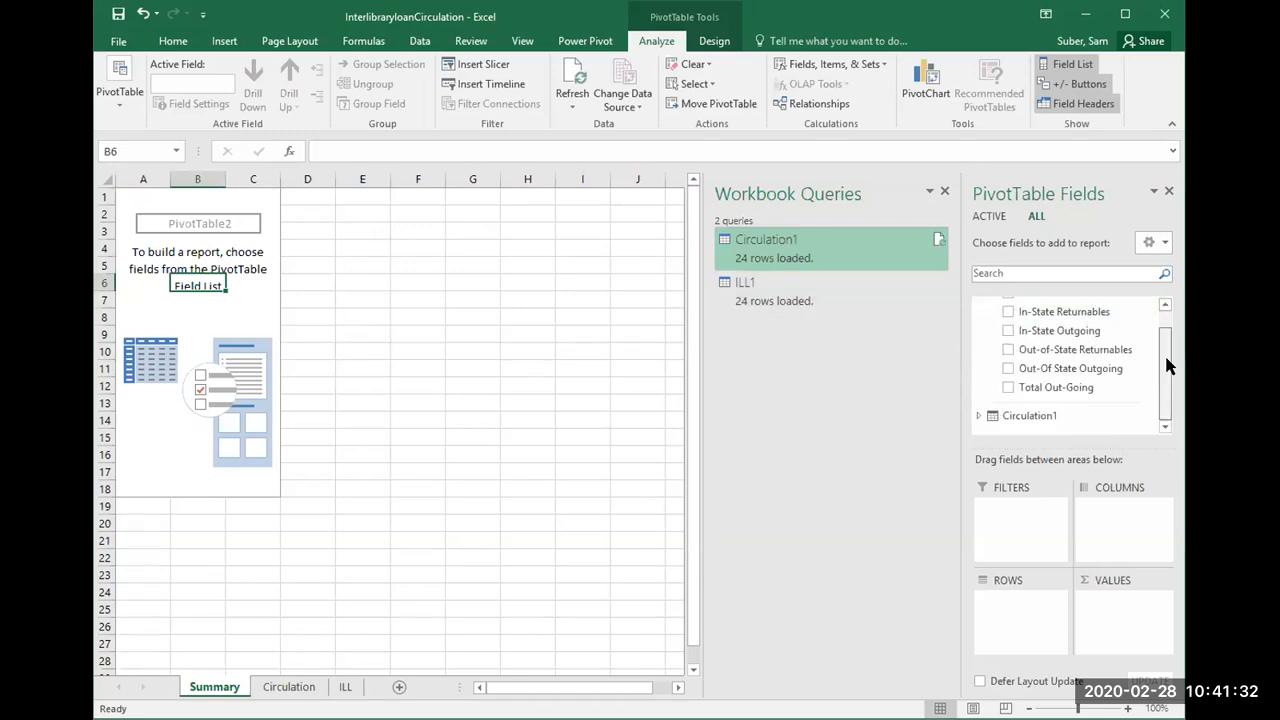
pyautogui.click(979, 416)
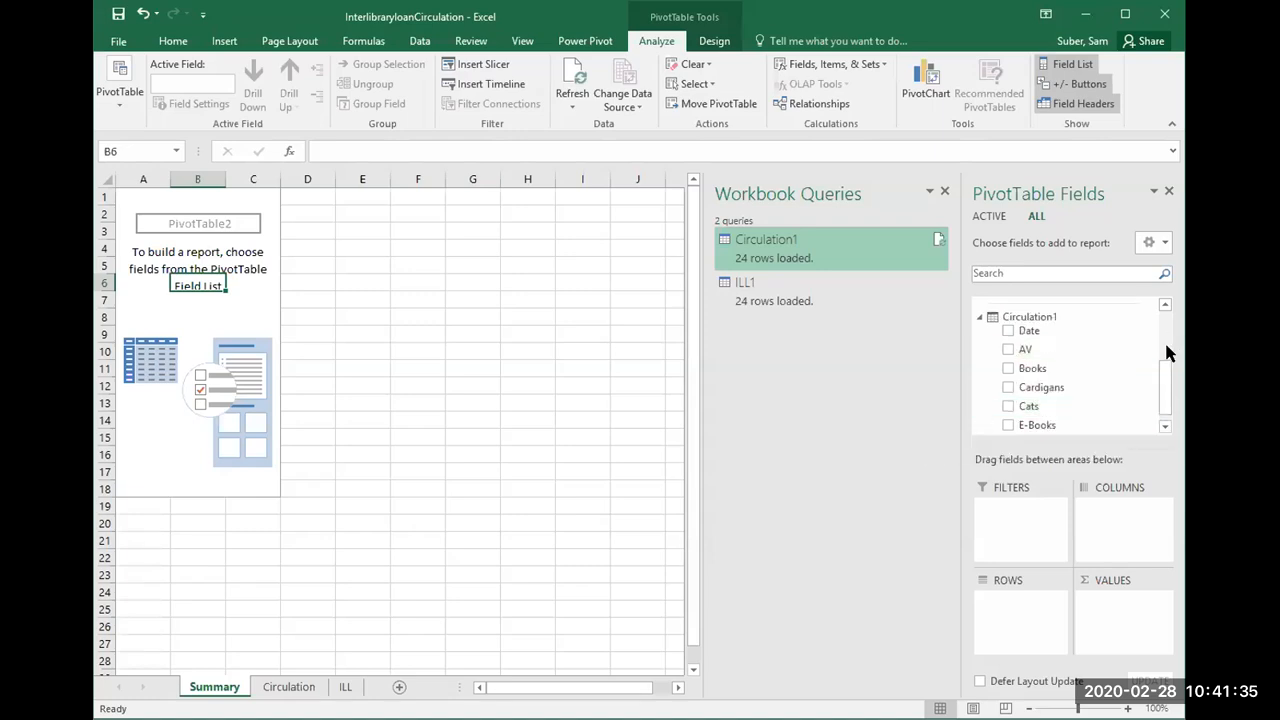
pyautogui.scroll(1, 1163, 352)
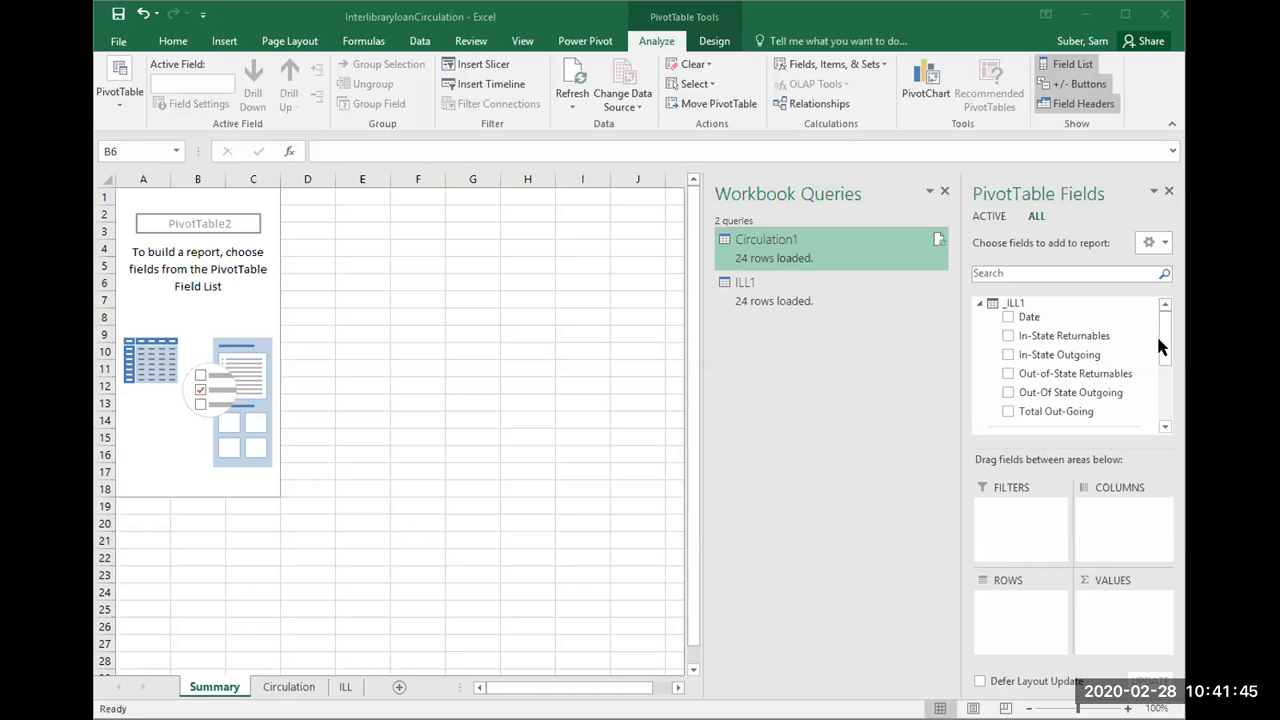
pyautogui.click(1162, 341)
pyautogui.moveTo(1163, 355); pyautogui.dragTo(1167, 410)
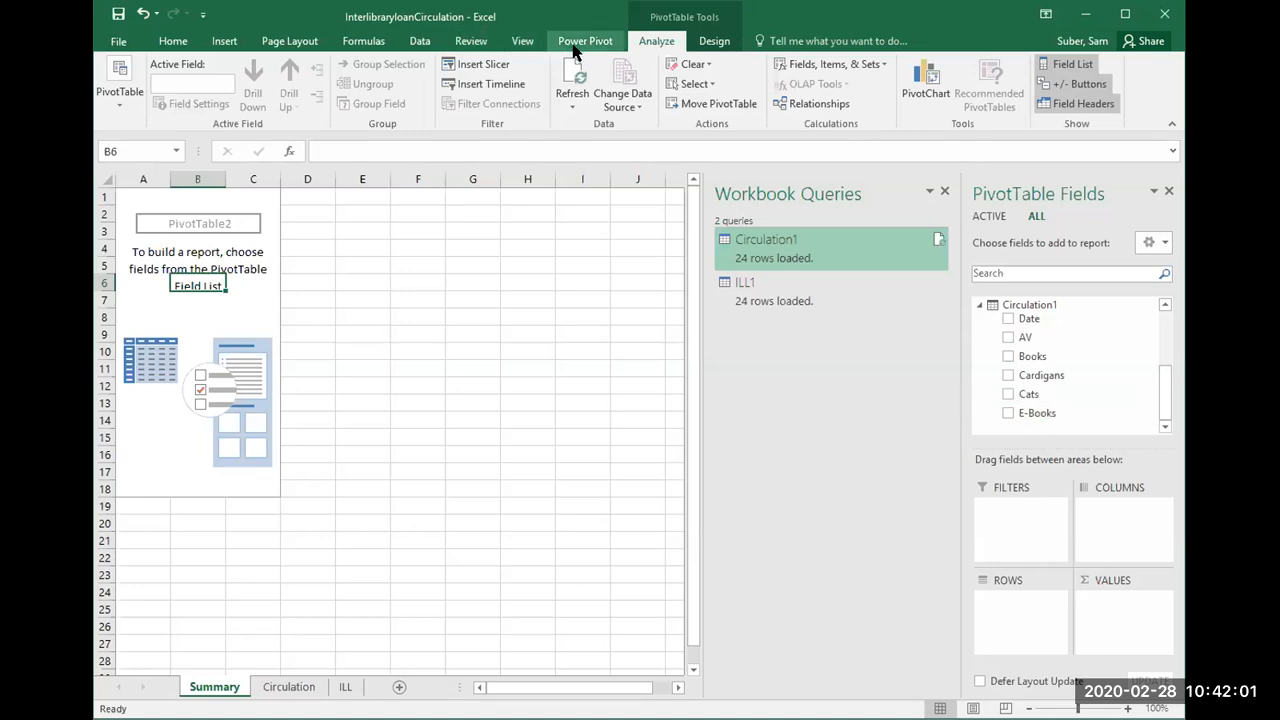
pyautogui.click(216, 297)
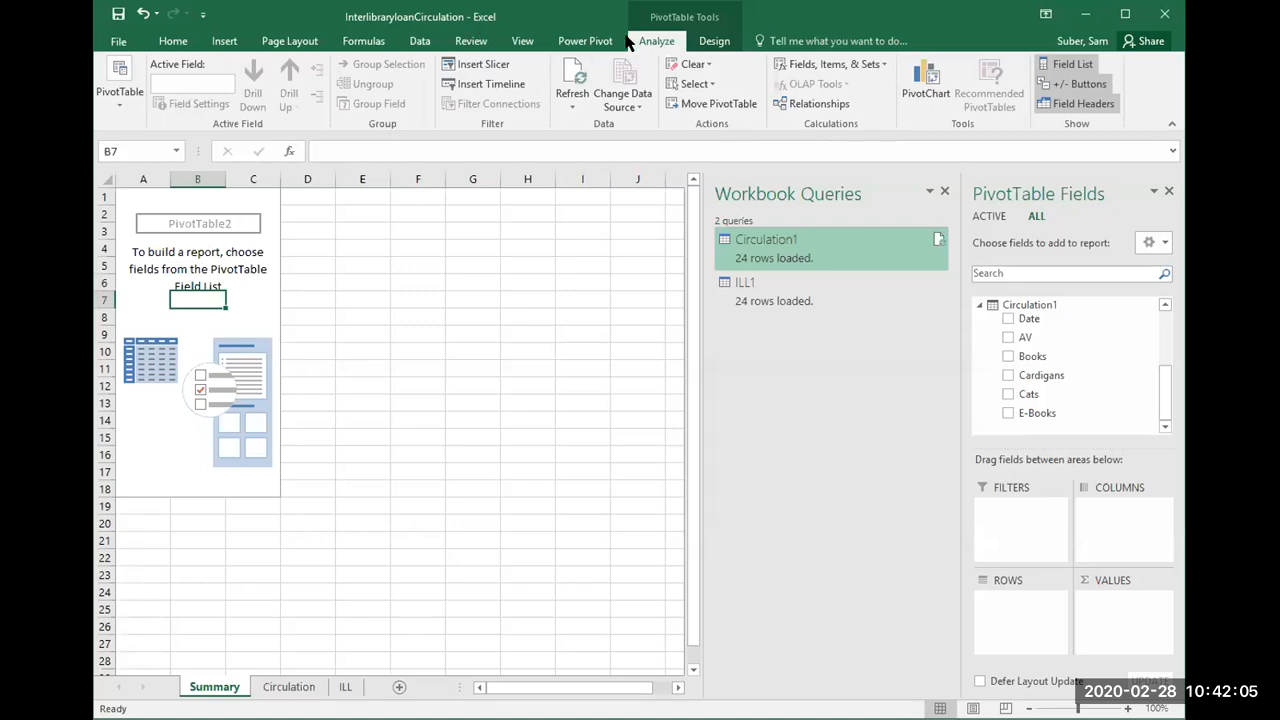
pyautogui.click(503, 44)
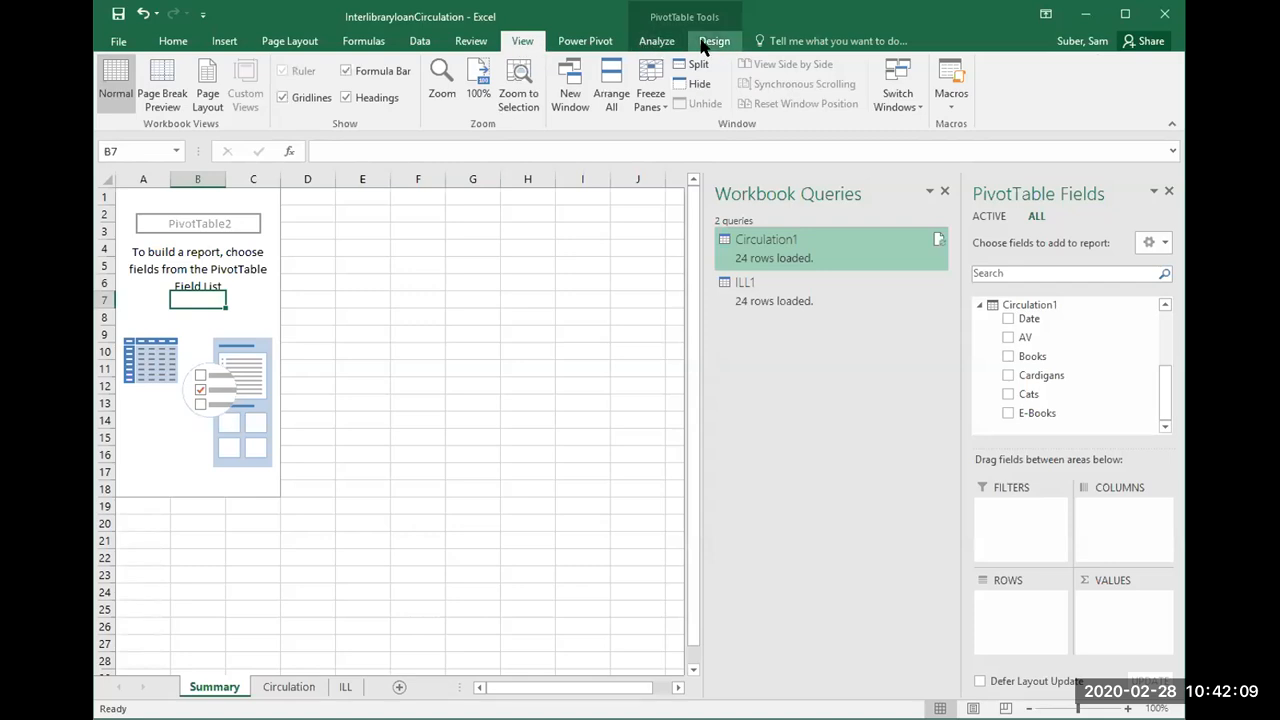
pyautogui.click(428, 44)
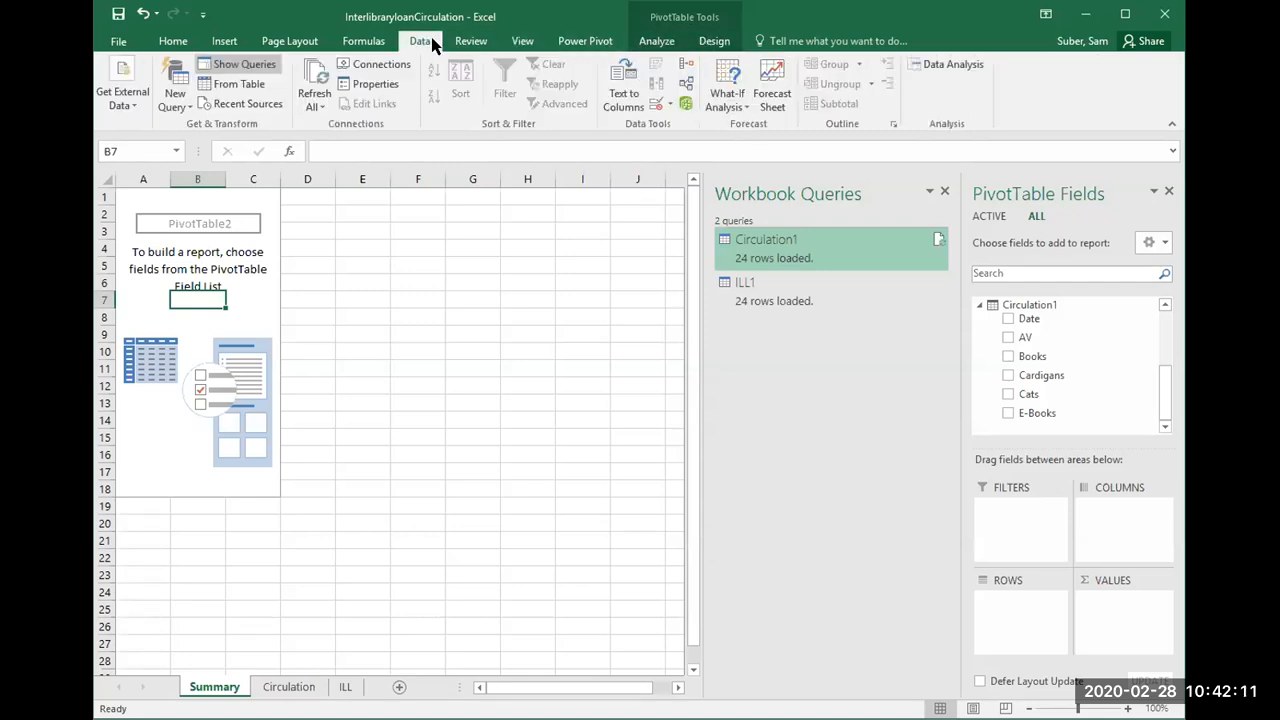
pyautogui.click(368, 44)
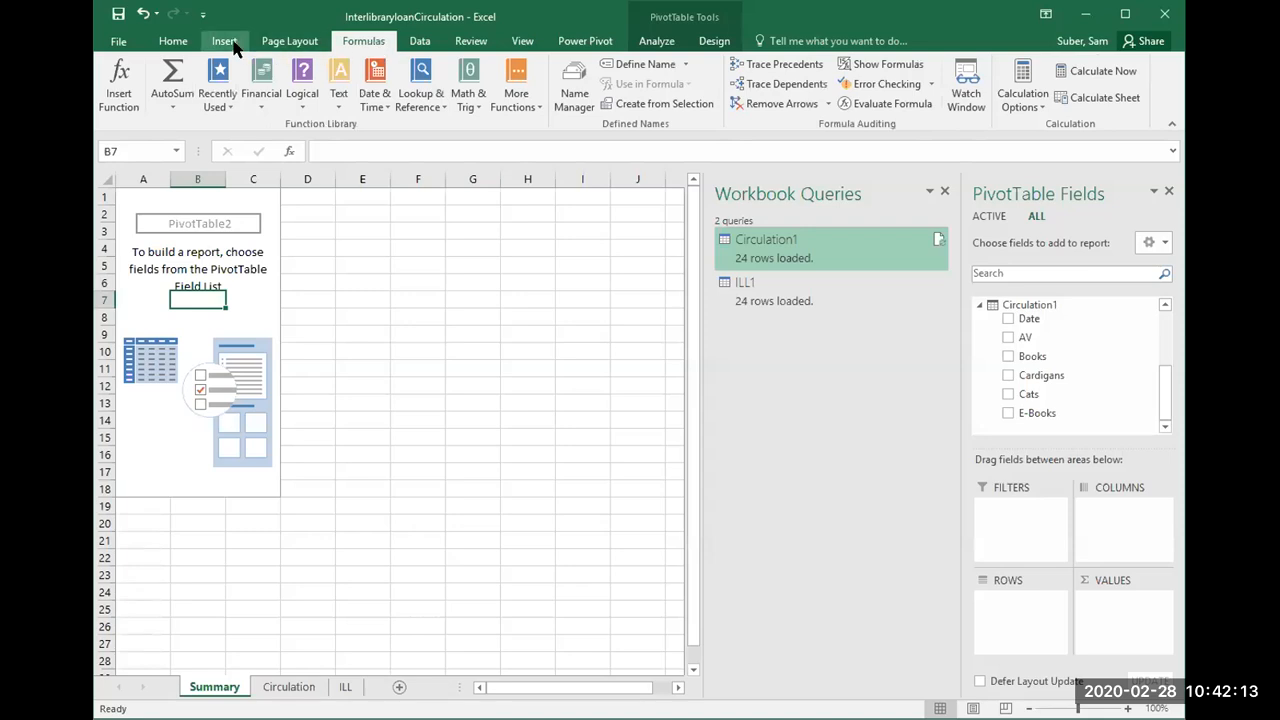
pyautogui.click(422, 45)
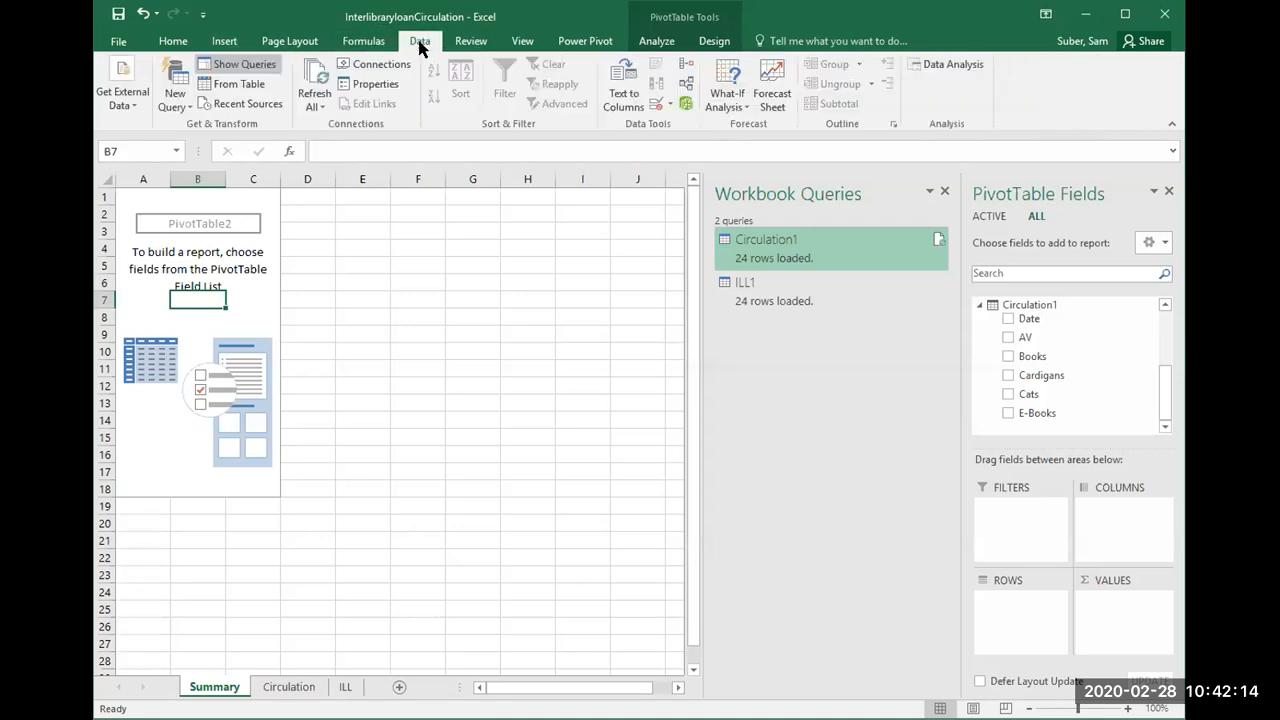
pyautogui.click(471, 43)
pyautogui.click(650, 42)
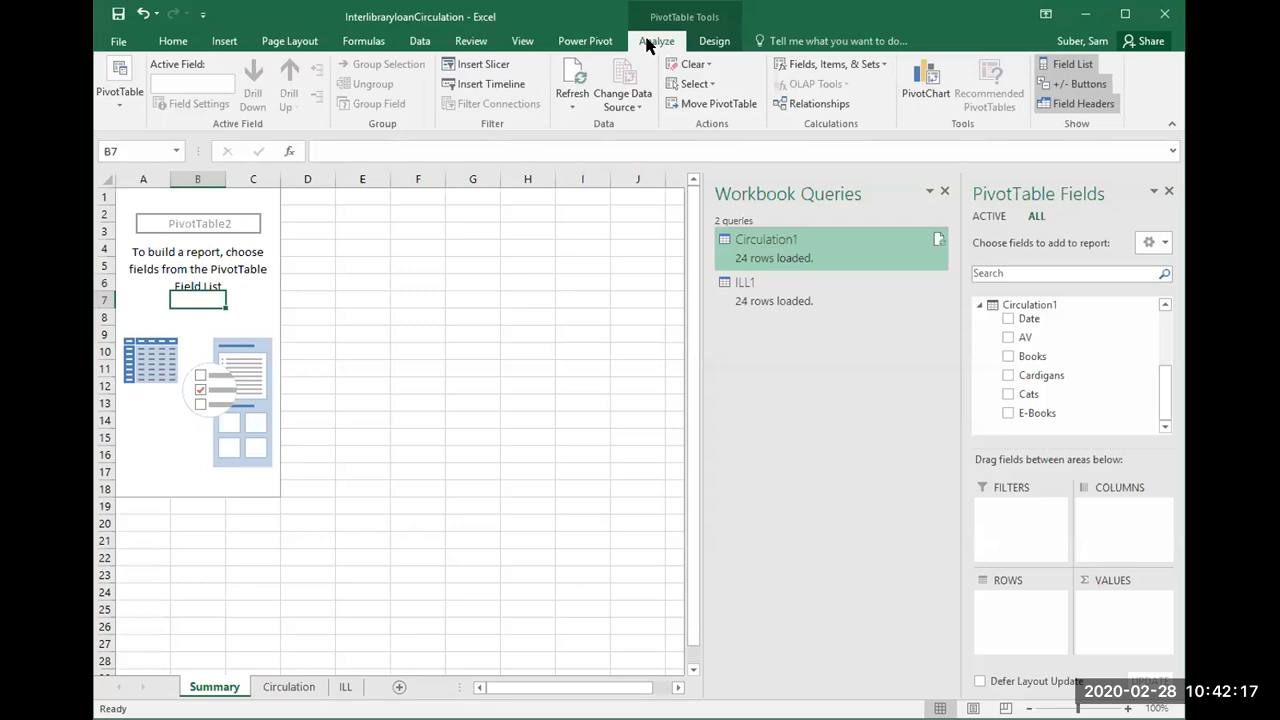
# Step: Check the data model's Set Manager for its options to create a new set, and close it without creating one
pyautogui.click(785, 63)
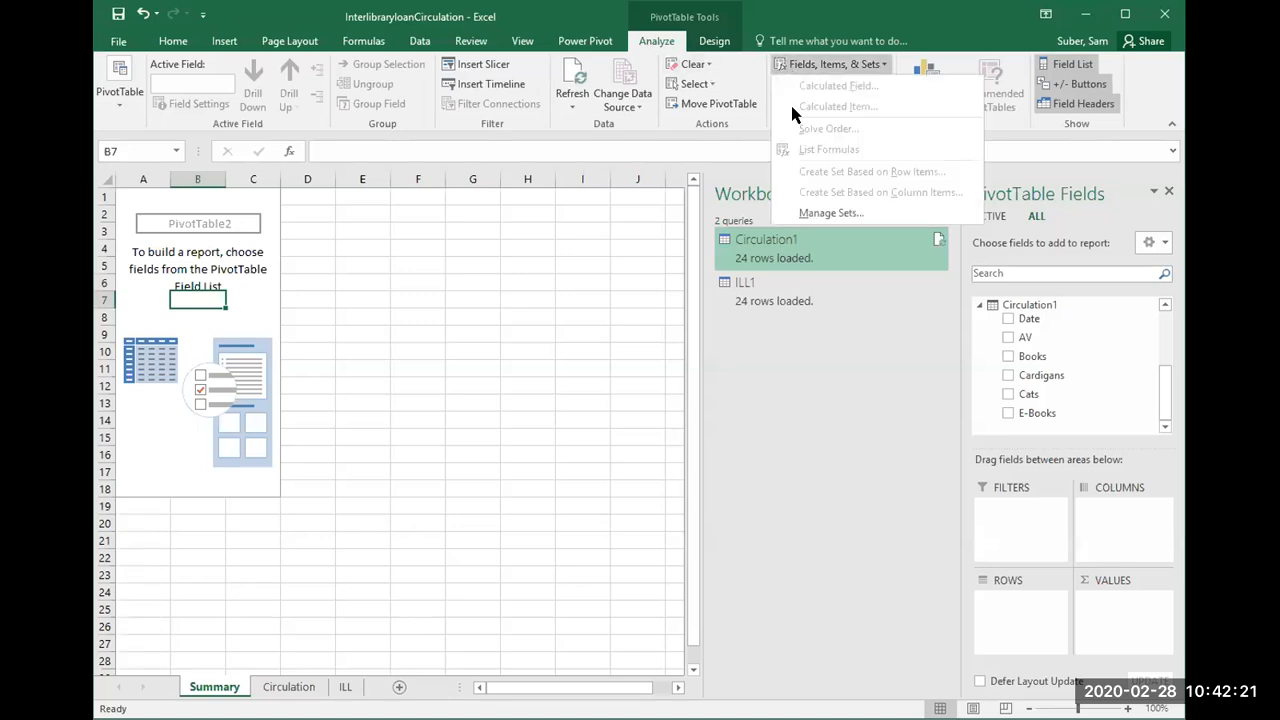
pyautogui.click(820, 213)
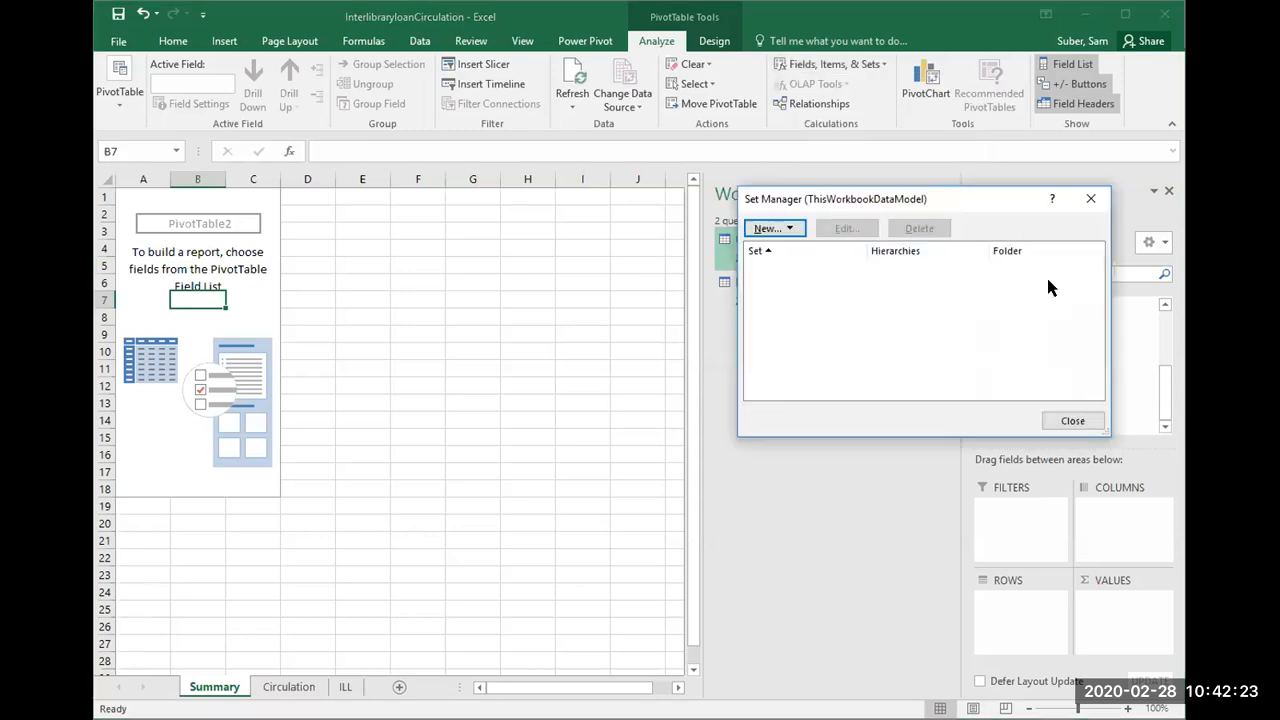
pyautogui.click(786, 226)
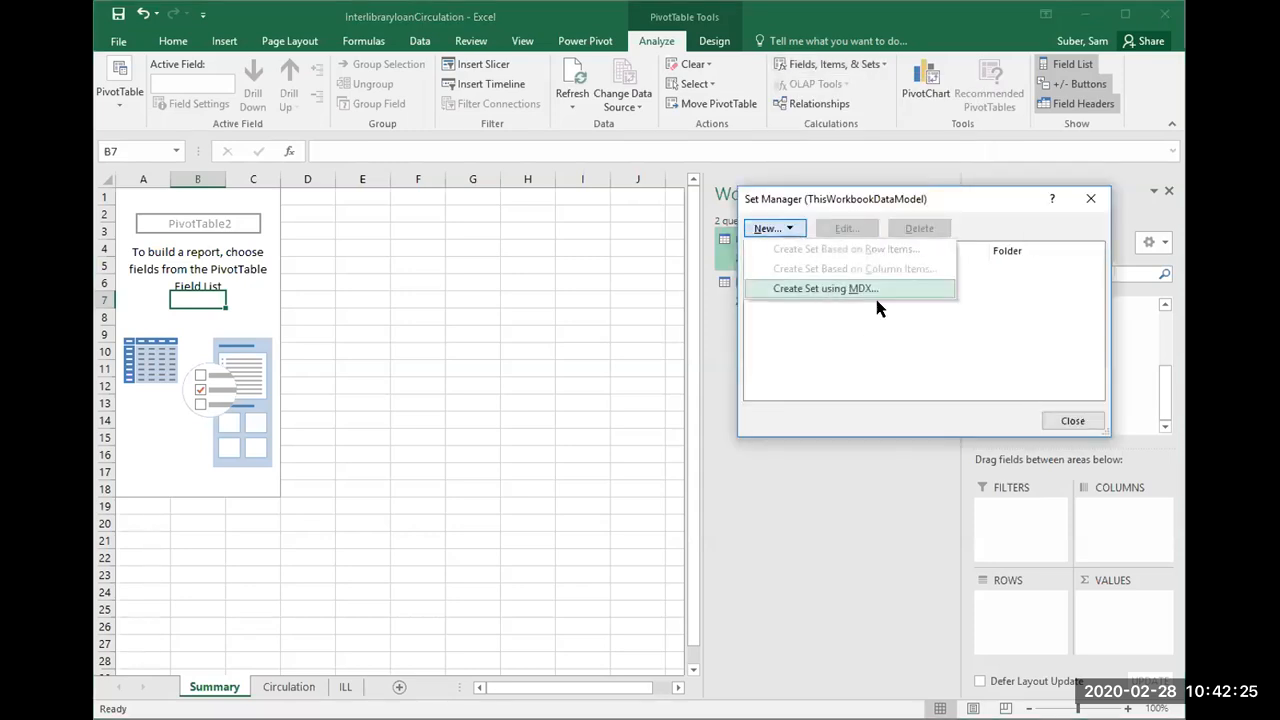
pyautogui.click(1097, 424)
pyautogui.click(1073, 421)
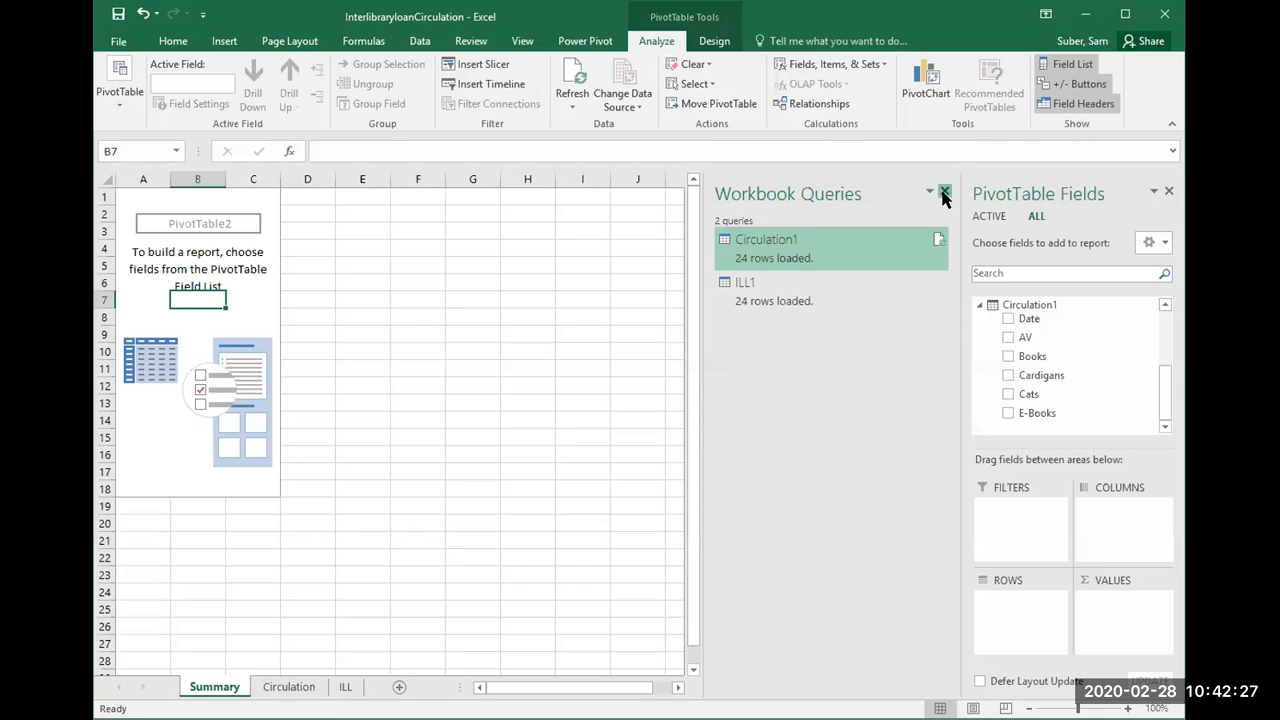
# Step: Close the Workbook Queries pane and show the Circulation sheet
pyautogui.click(940, 190)
pyautogui.click(300, 686)
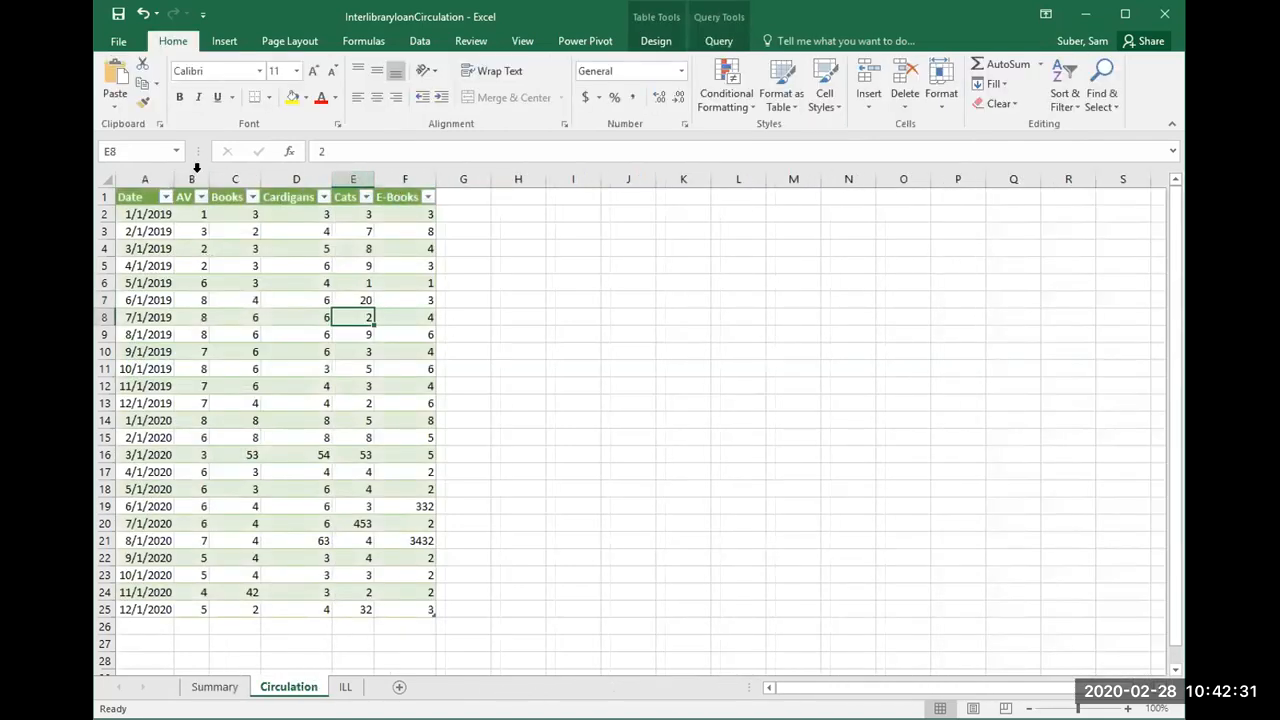
pyautogui.hotkey('alt', 'Tab')
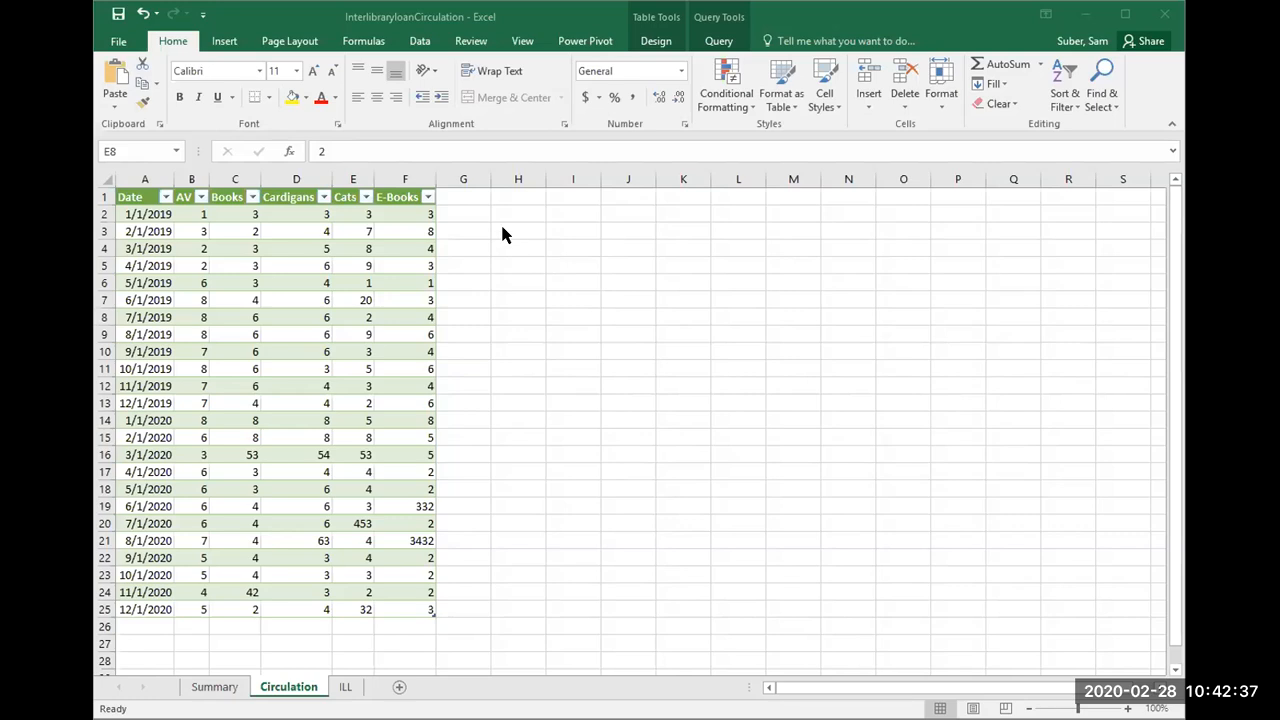
pyautogui.hotkey('alt', 'Tab')
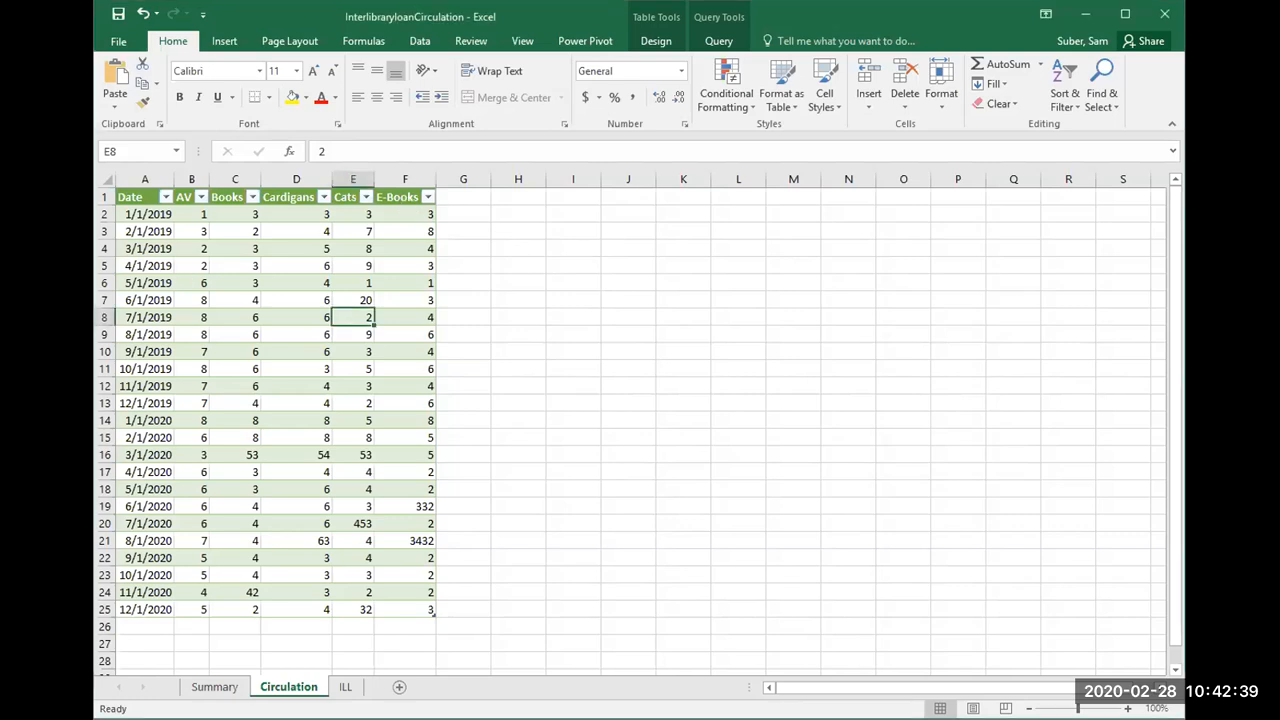
pyautogui.hotkey('alt', 'Tab')
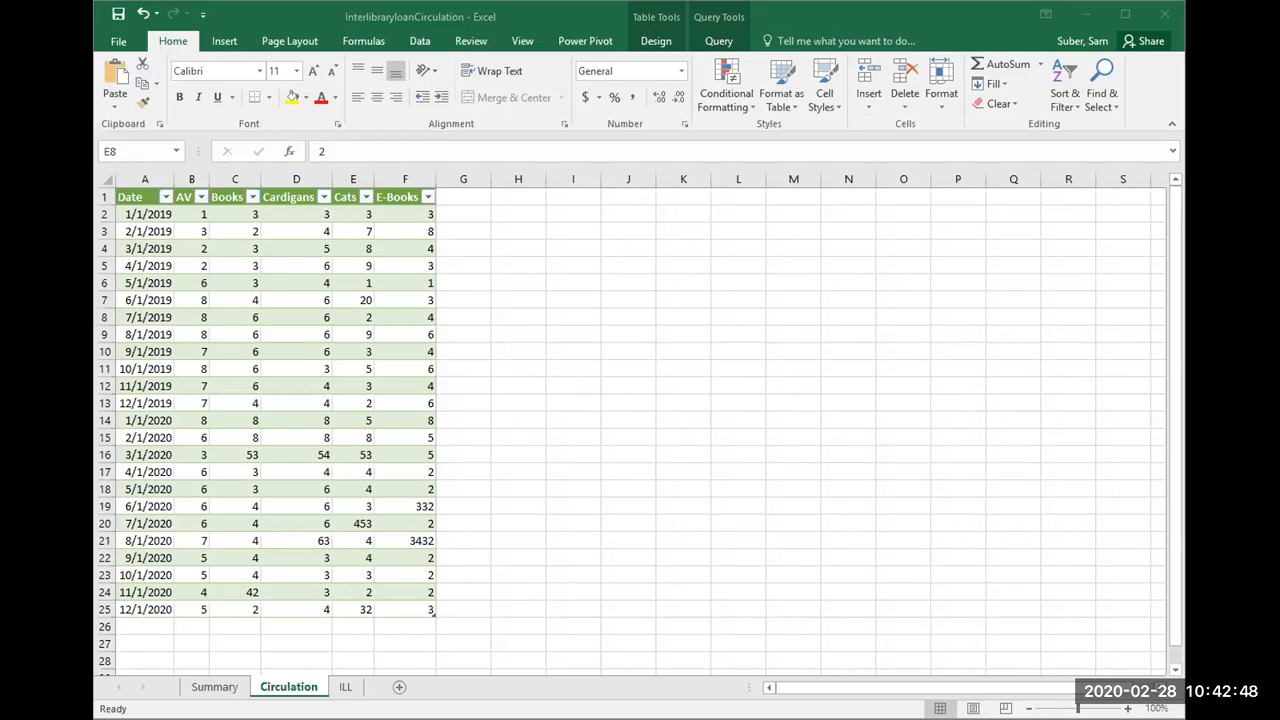
pyautogui.click(106, 185)
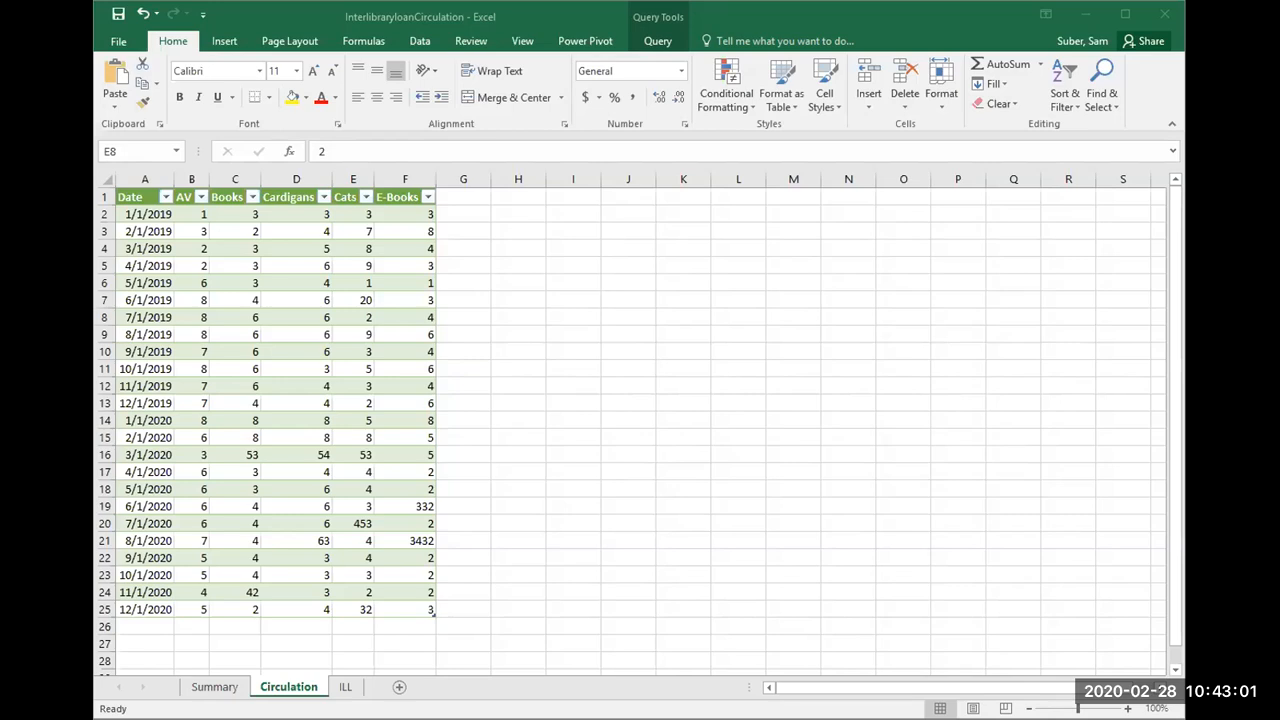
# Step: Switch to the Circulation workbook, add a Total Circulation column beside E-Books in column H, and widen it to fit its header
pyautogui.hotkey('alt', 'Tab')
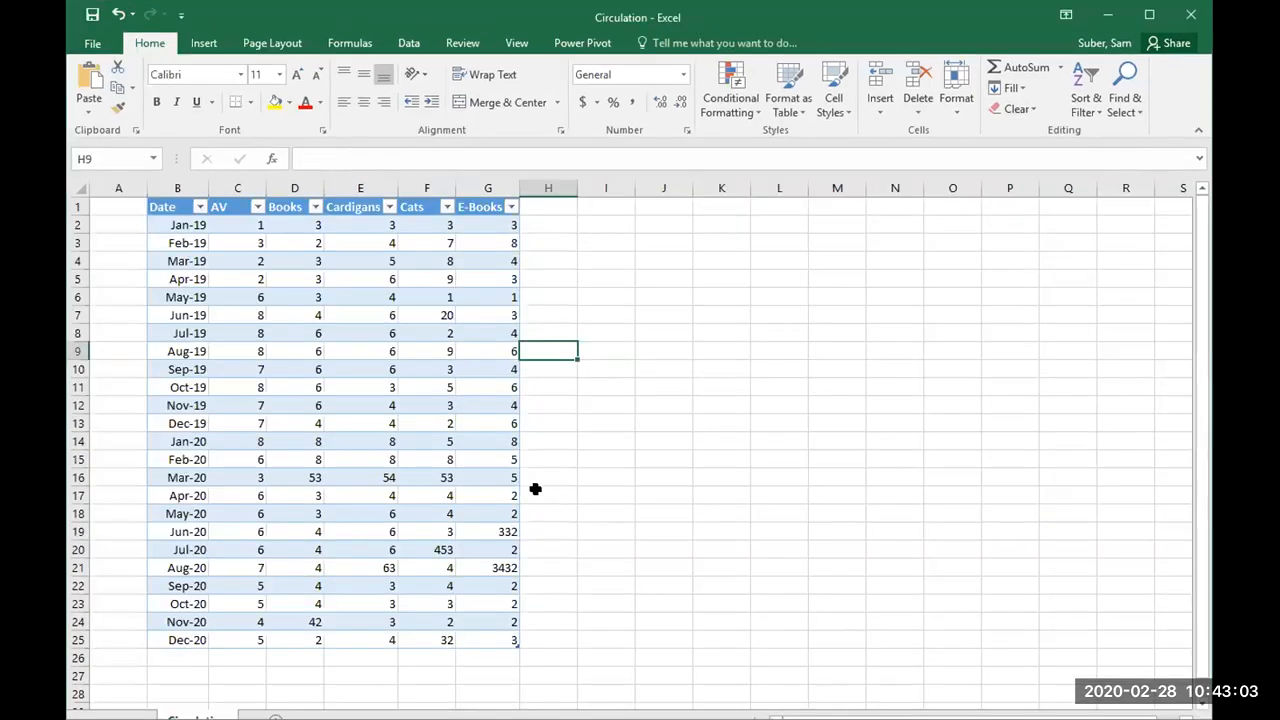
pyautogui.click(425, 433)
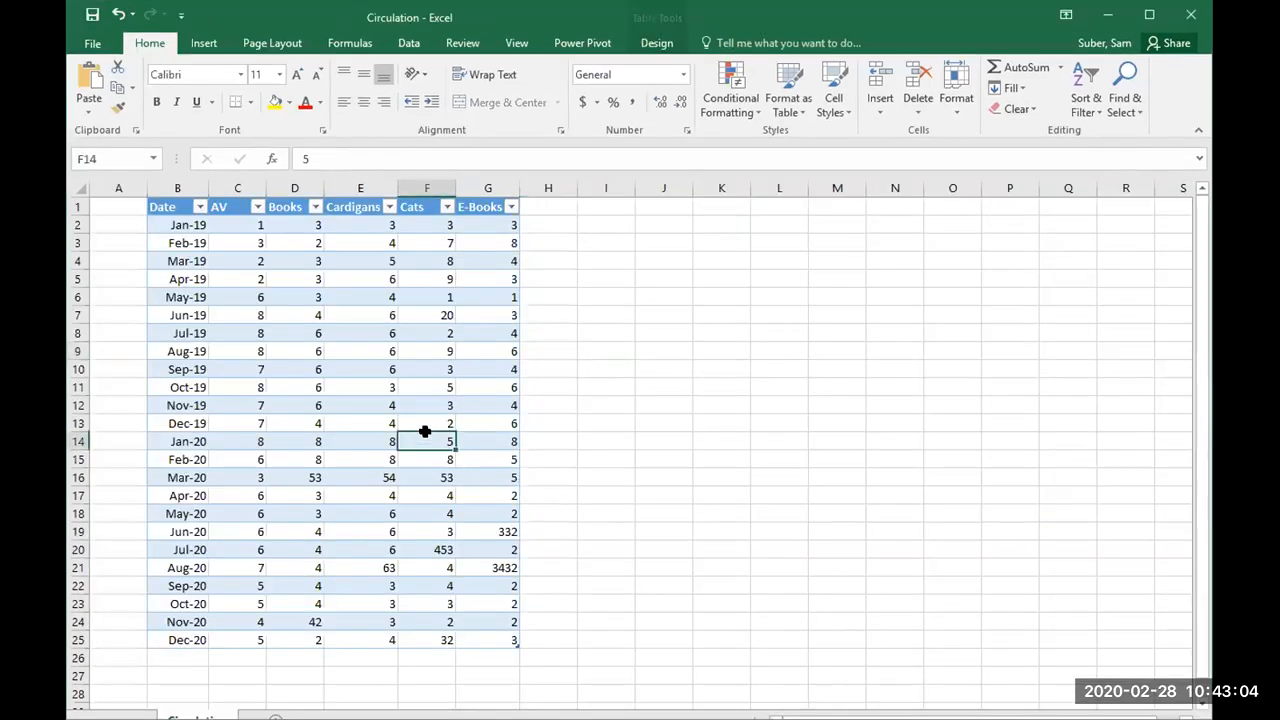
pyautogui.click(545, 208)
pyautogui.hotkey('alt', 'Tab')
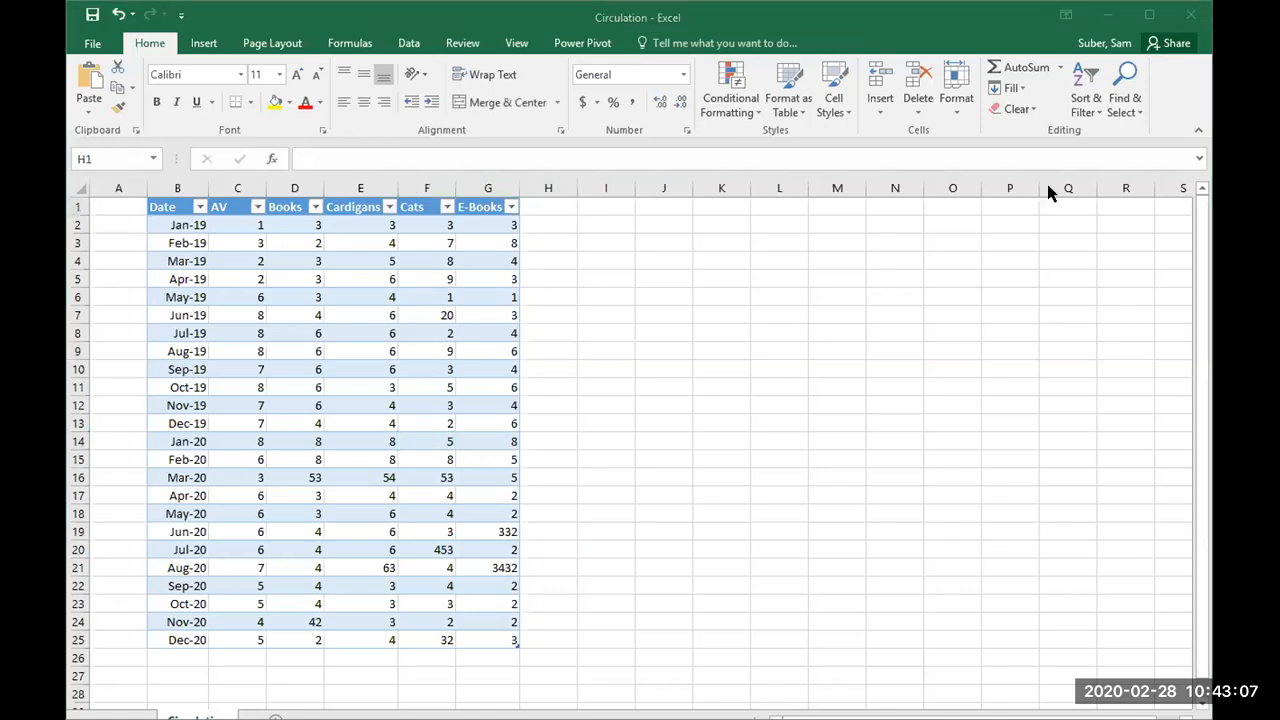
pyautogui.doubleClick(551, 206)
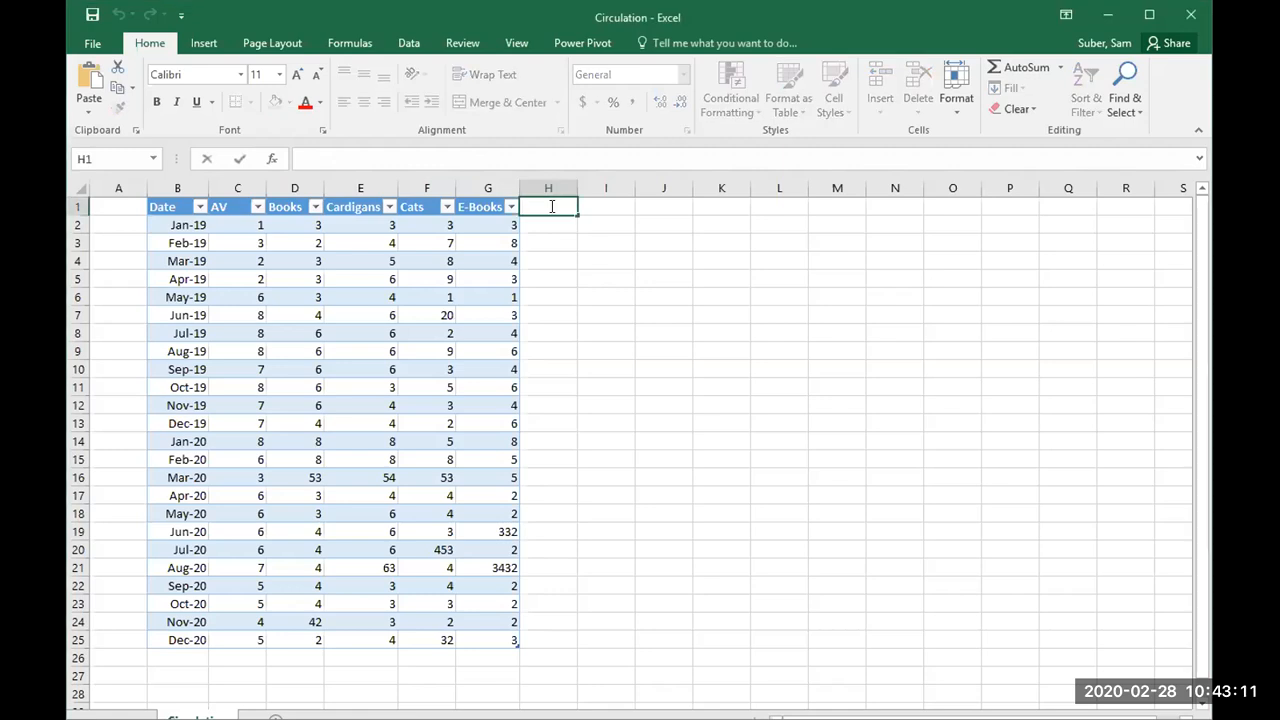
pyautogui.write('Total Circulation')
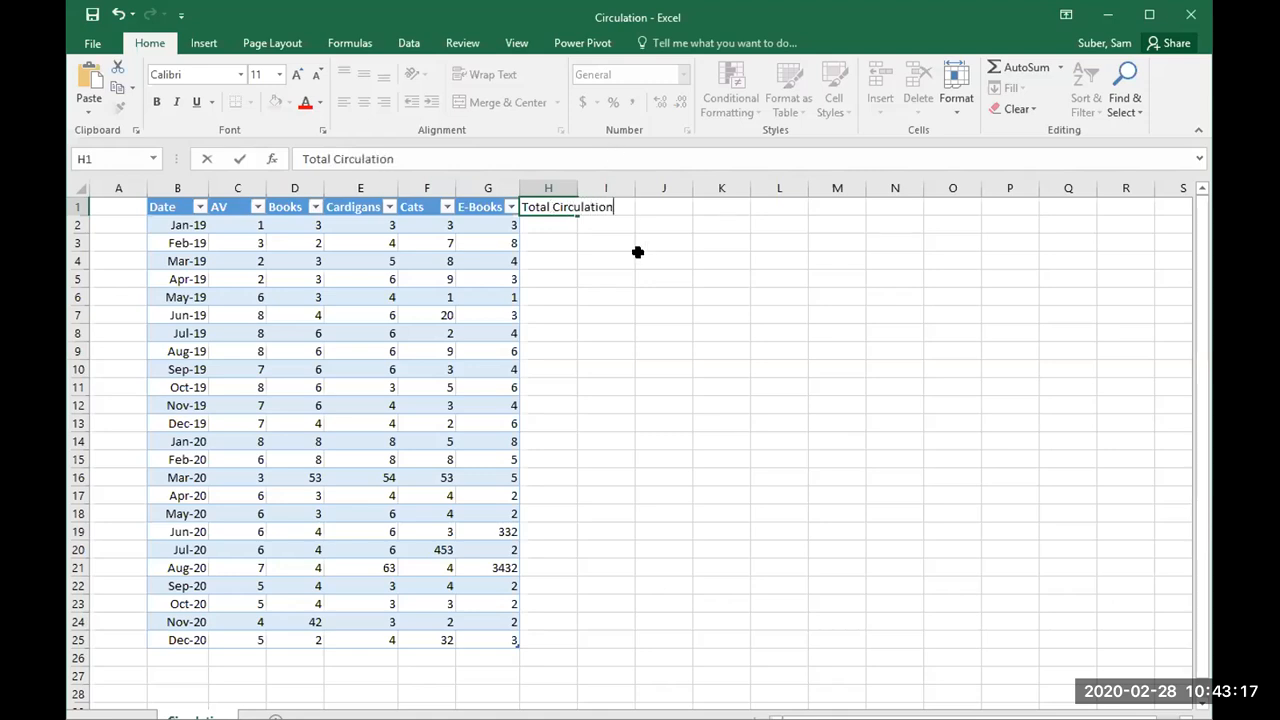
pyautogui.click(596, 279)
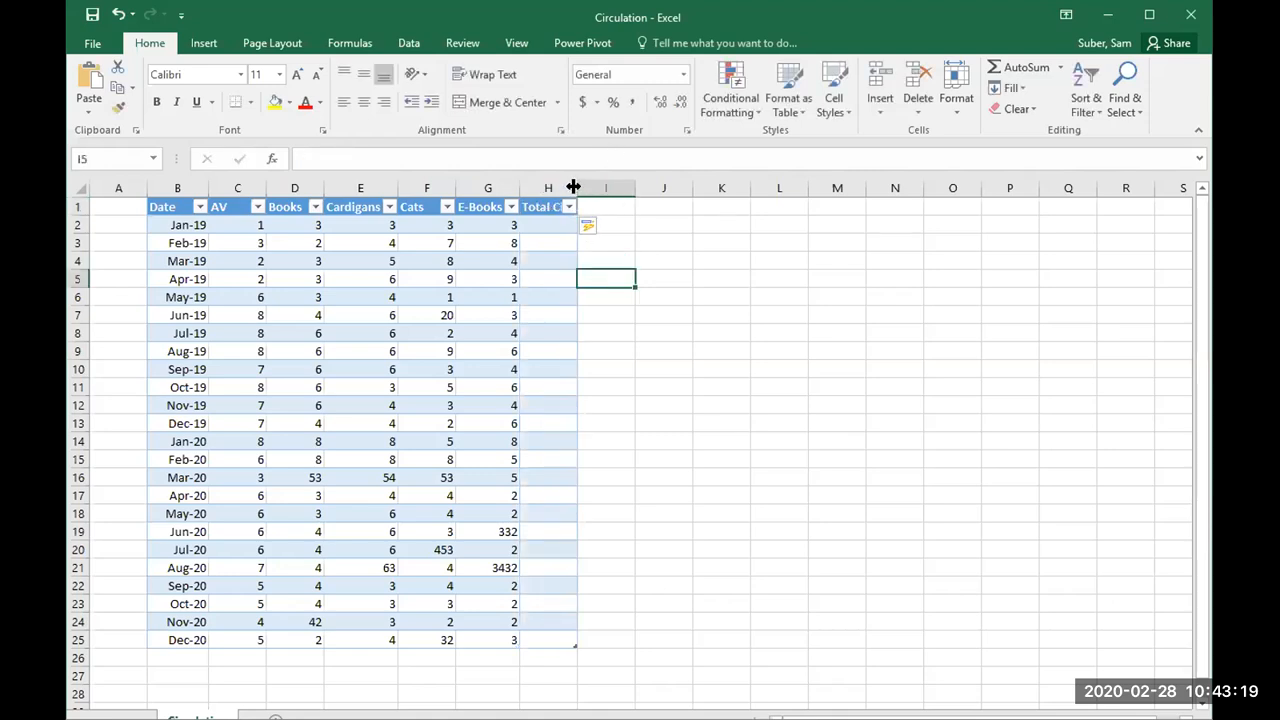
pyautogui.moveTo(573, 187); pyautogui.dragTo(644, 188)
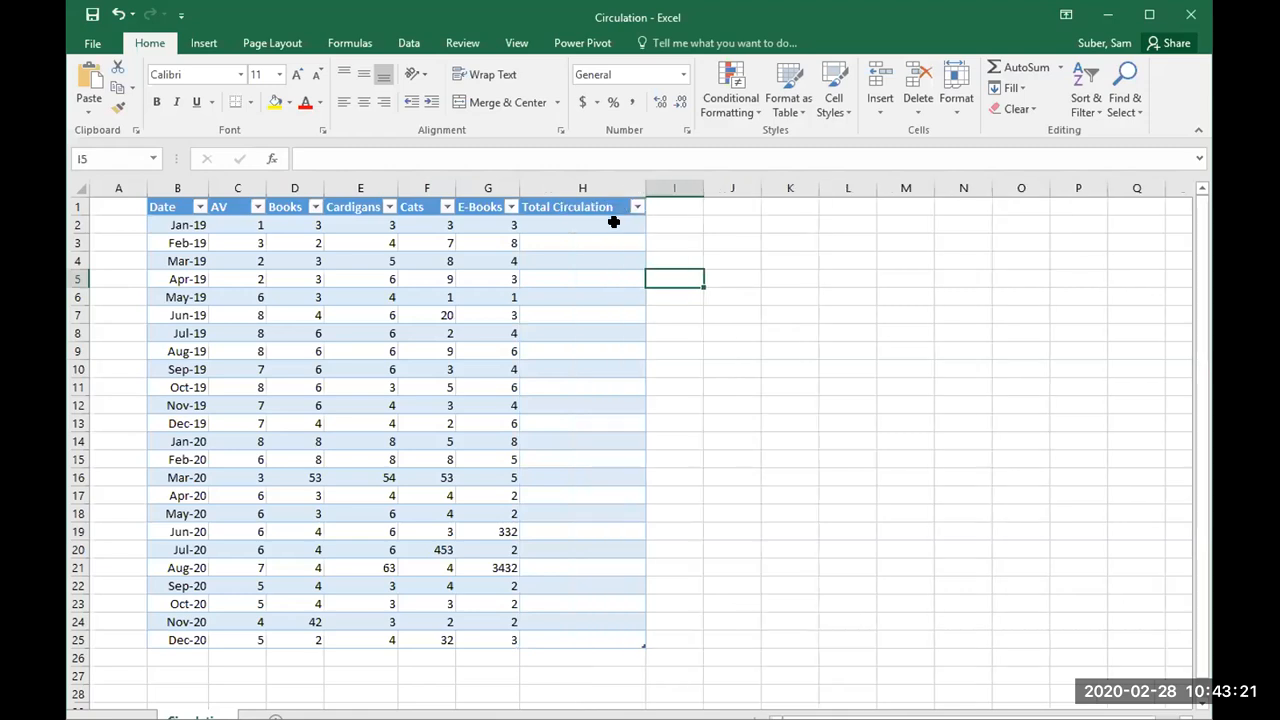
pyautogui.click(613, 222)
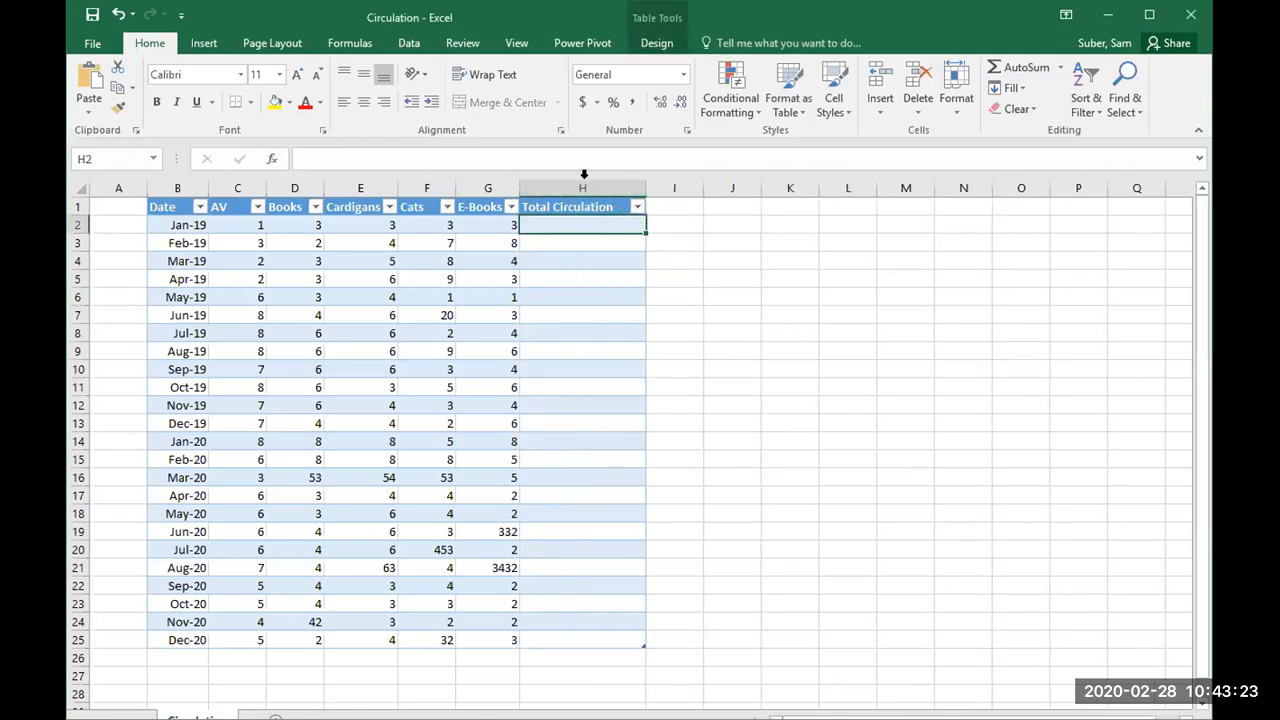
pyautogui.click(406, 43)
pyautogui.click(332, 42)
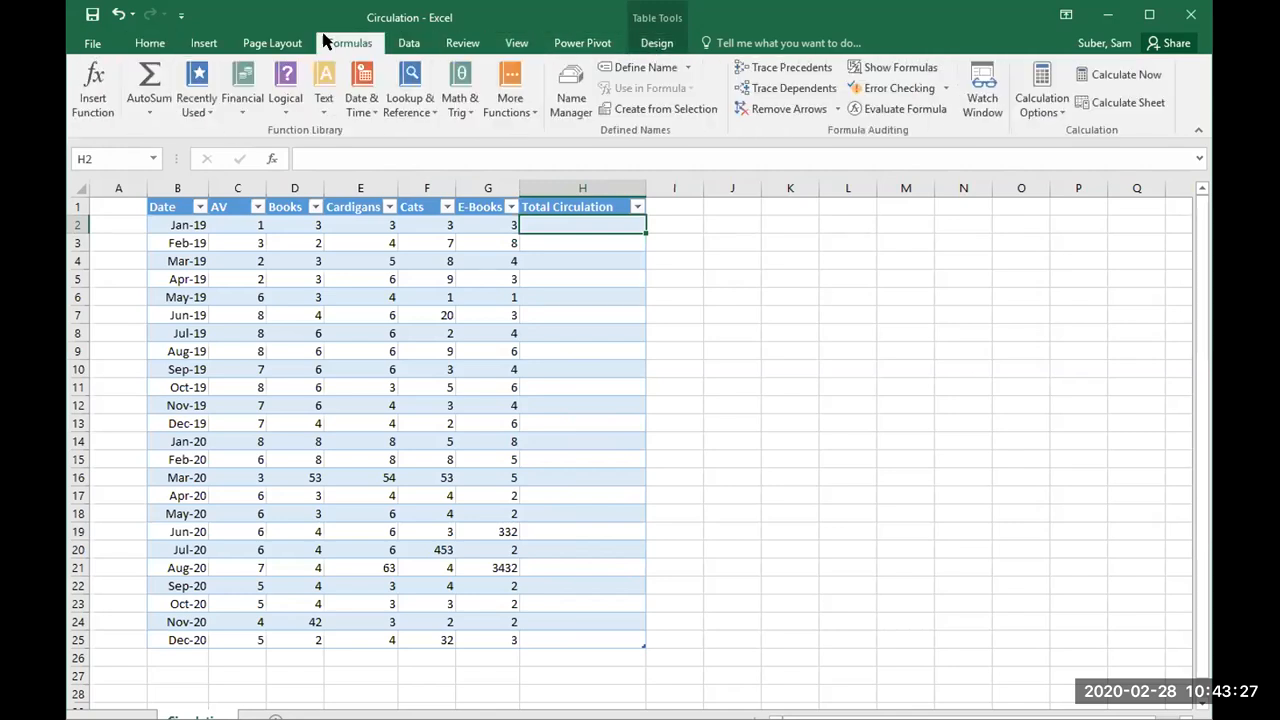
pyautogui.click(287, 42)
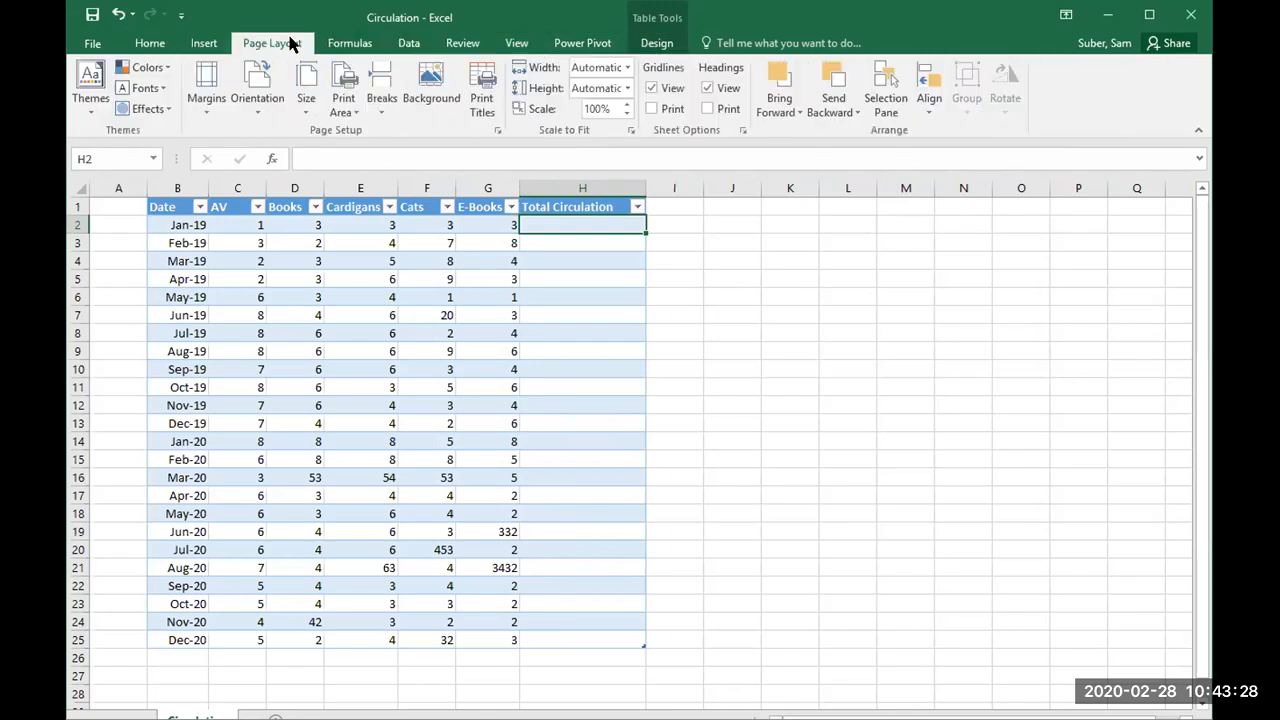
pyautogui.click(216, 45)
# Step: Enter the formula =SUM(C2:G2) in cell H2 to total the January 2019 circulation, correcting the extra opening parenthesis
pyautogui.doubleClick(549, 217)
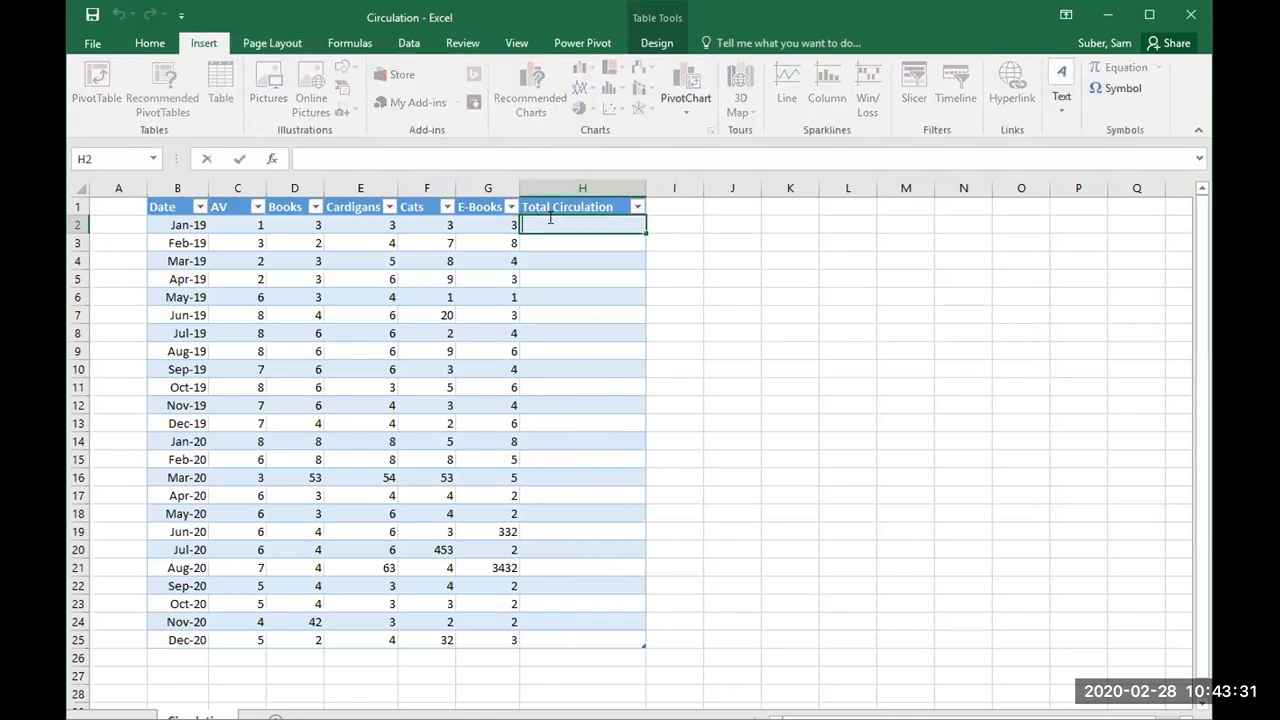
pyautogui.write('=')
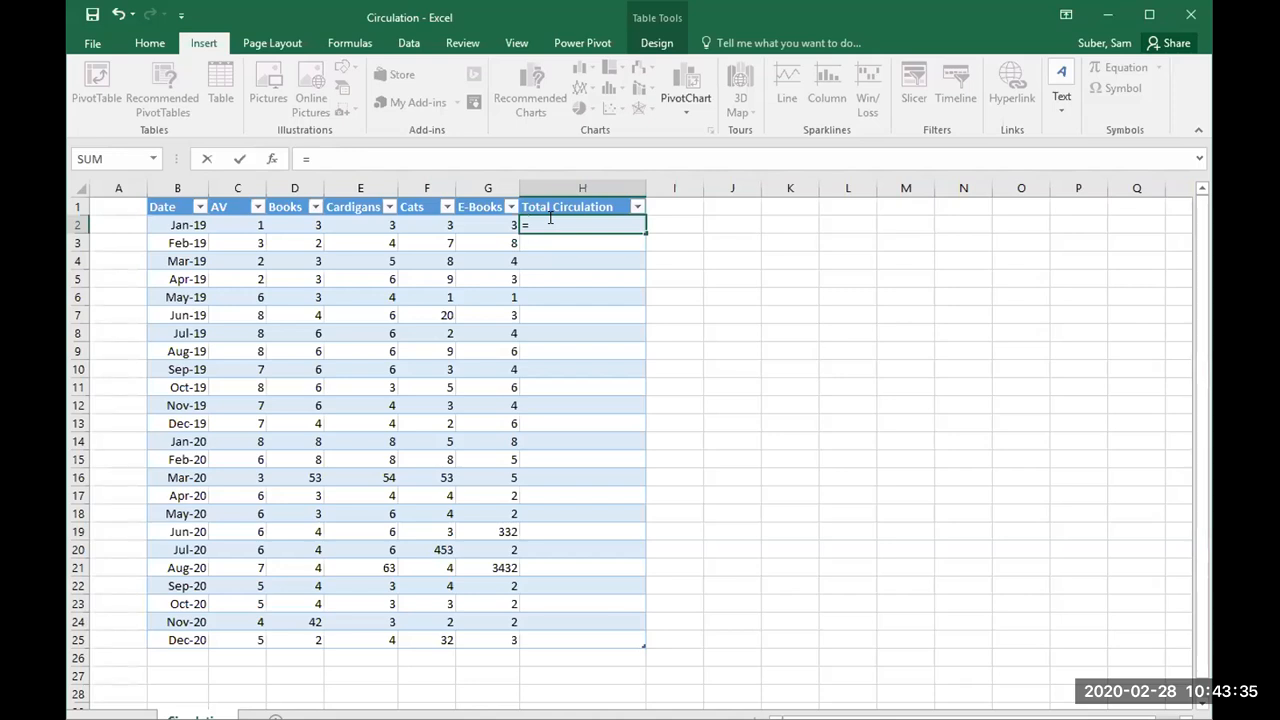
pyautogui.write('Sum((')
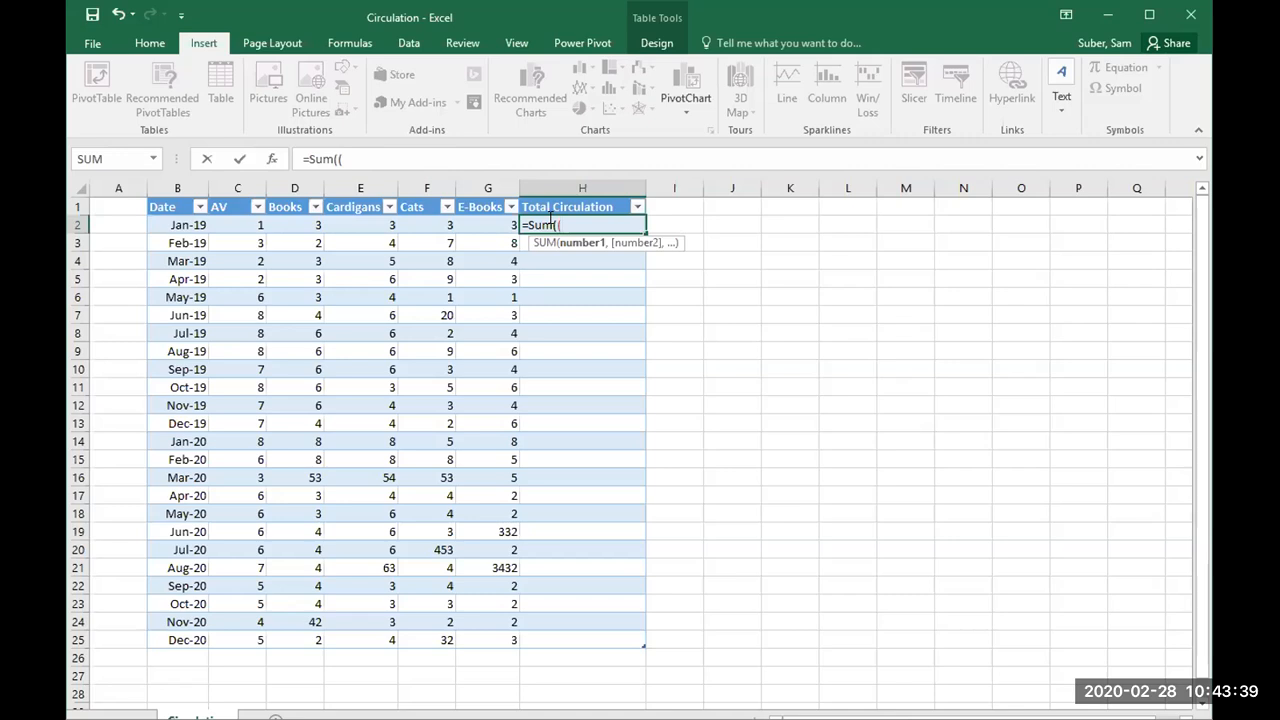
pyautogui.write('c2:')
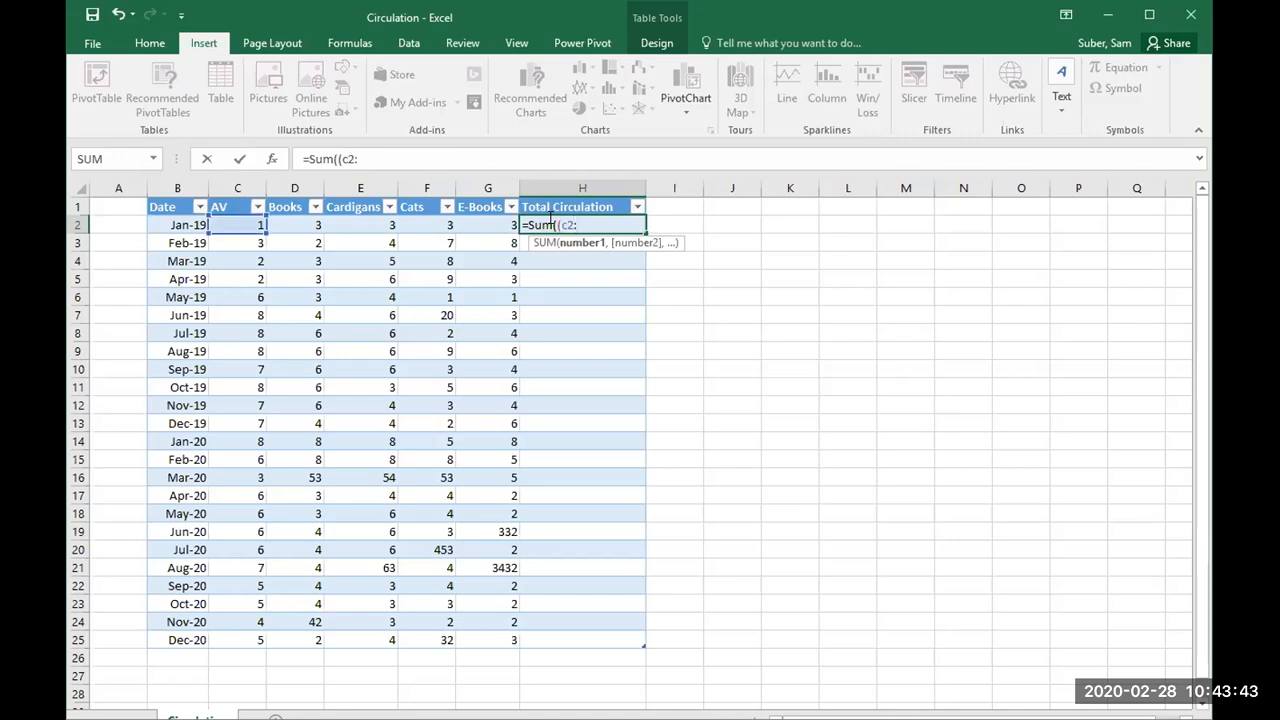
pyautogui.write('g')
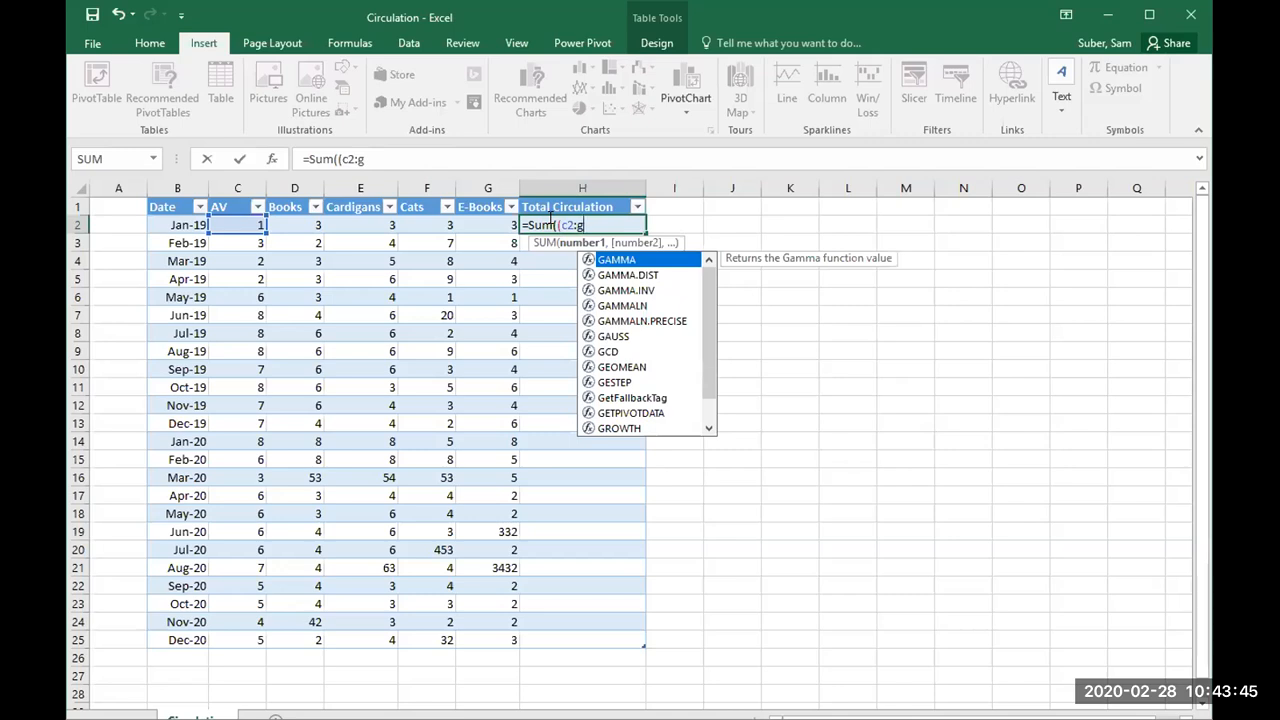
pyautogui.write('2)')
pyautogui.press('Return')
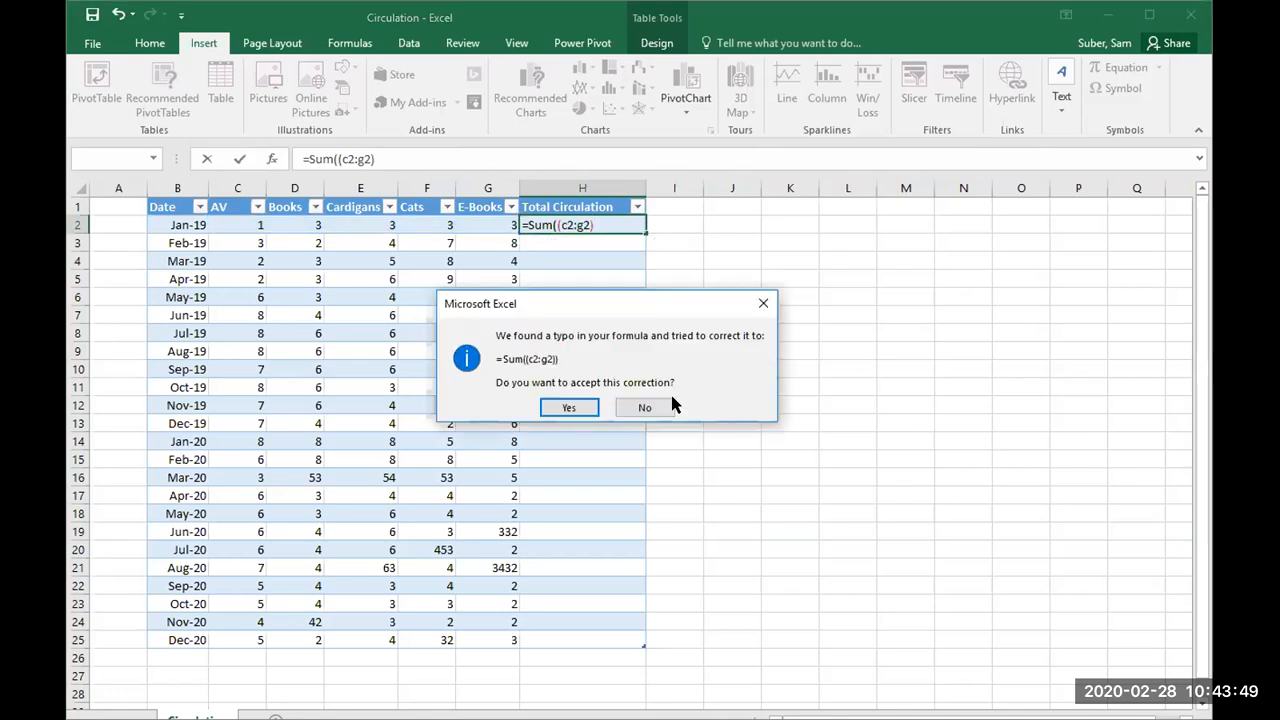
pyautogui.click(625, 408)
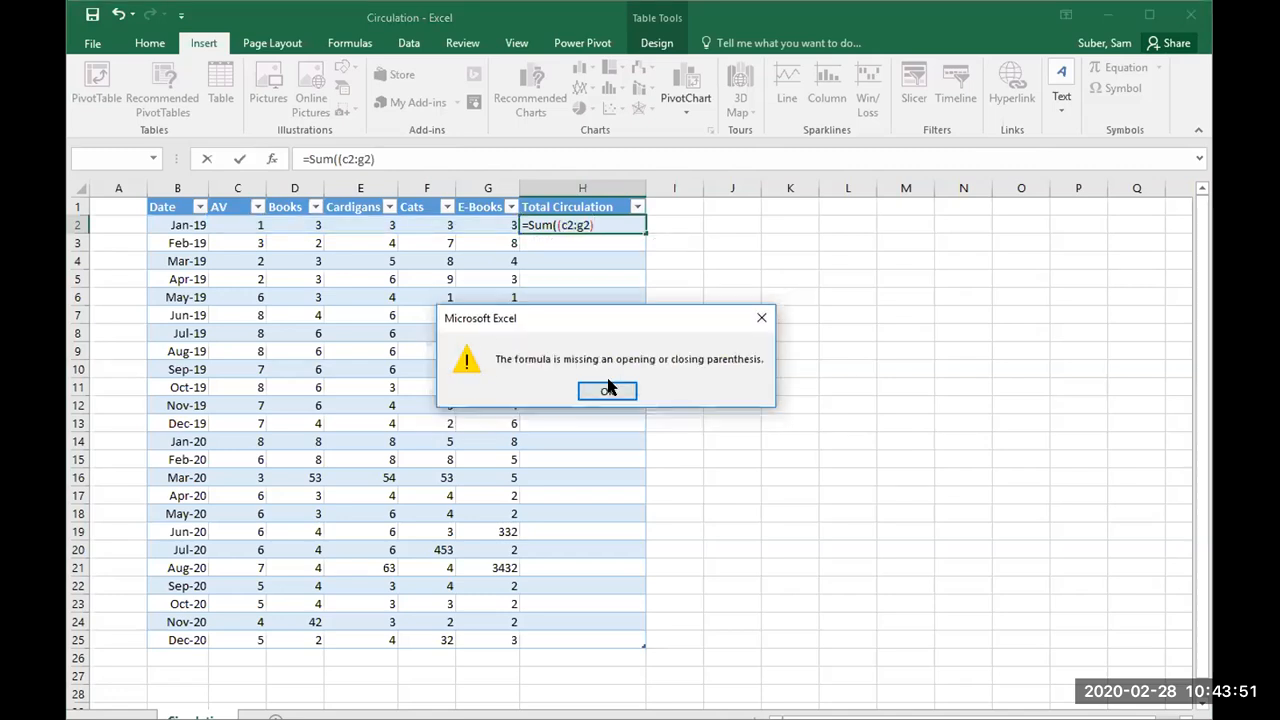
pyautogui.click(608, 388)
pyautogui.press('BackSpace')
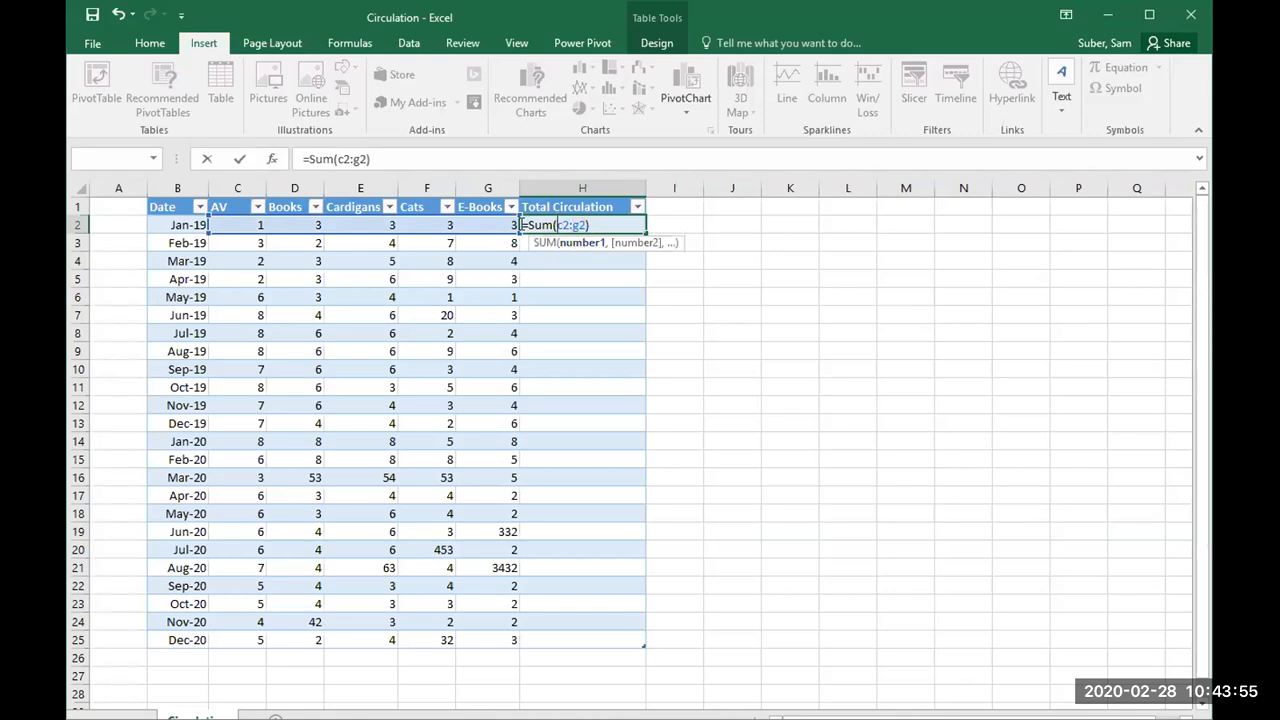
pyautogui.click(239, 159)
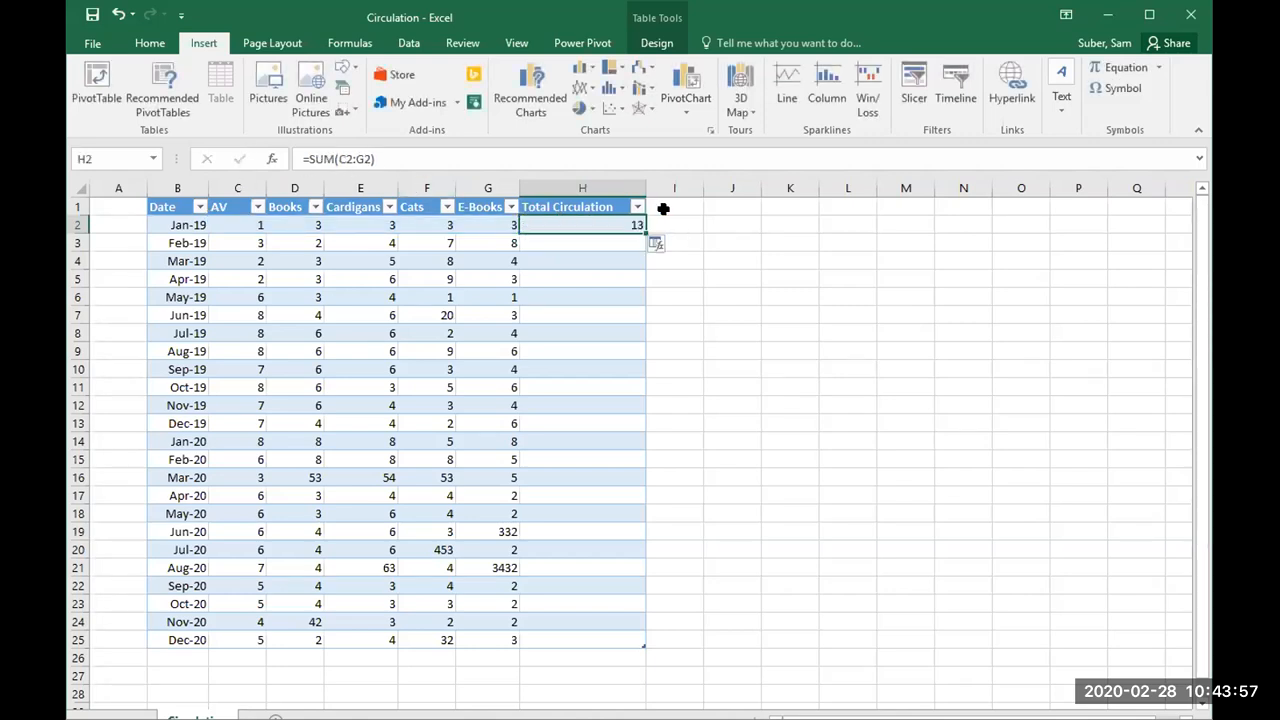
# Step: Fill the Total Circulation formula from H2 down through H25 and save the Circulation workbook
pyautogui.moveTo(644, 233); pyautogui.dragTo(643, 637)
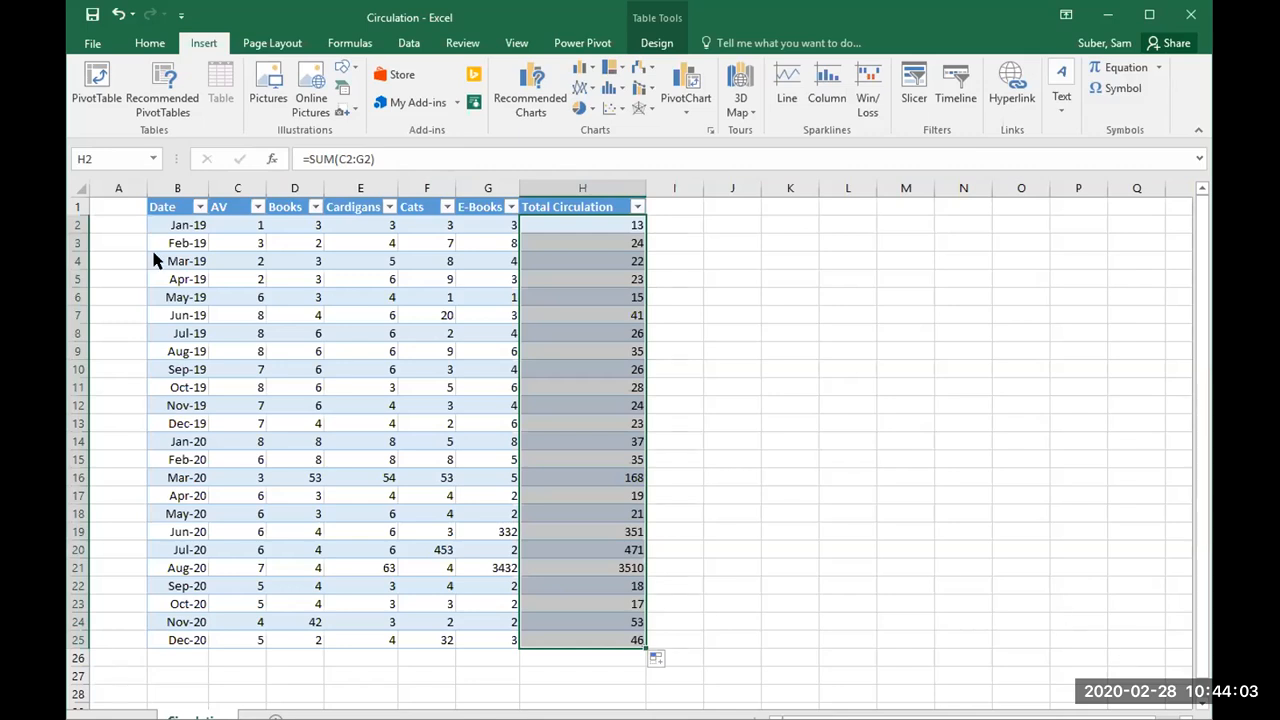
pyautogui.click(90, 20)
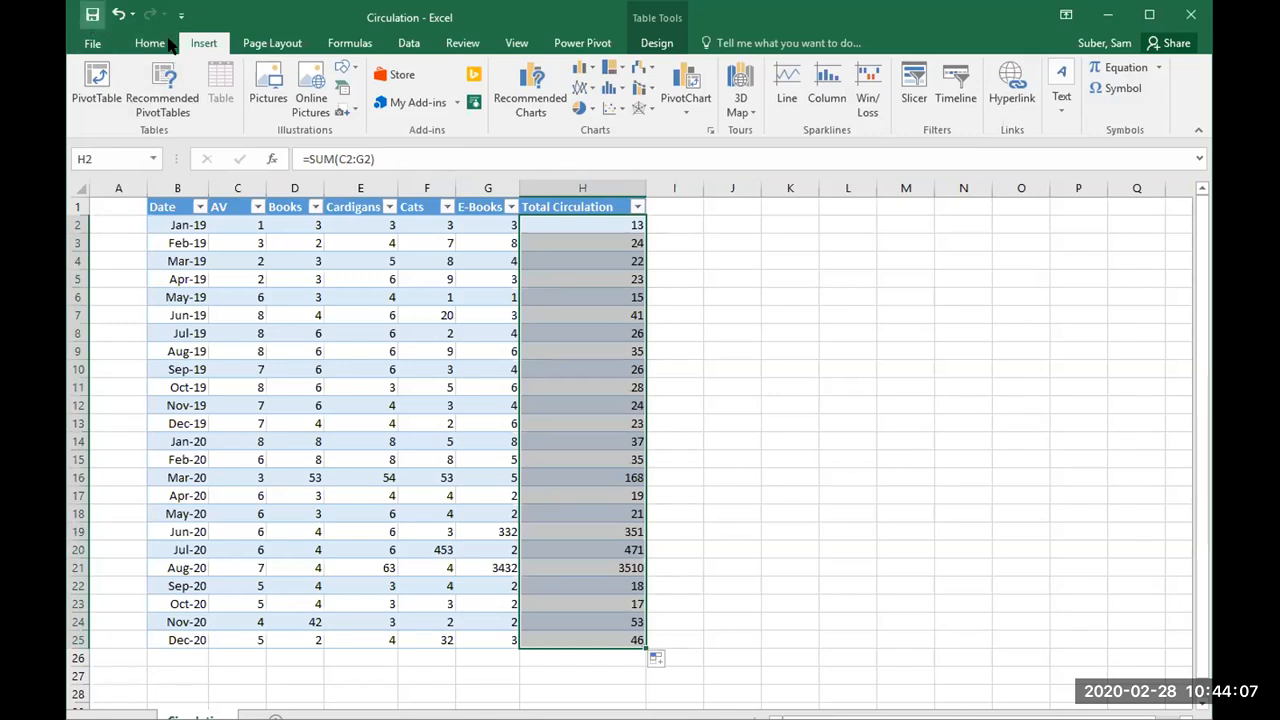
# Step: Switch to the InterlibraryloanCirculation workbook and refresh all its data so the Circulation sheet includes the Total Circulation column
pyautogui.hotkey('alt', 'Tab')
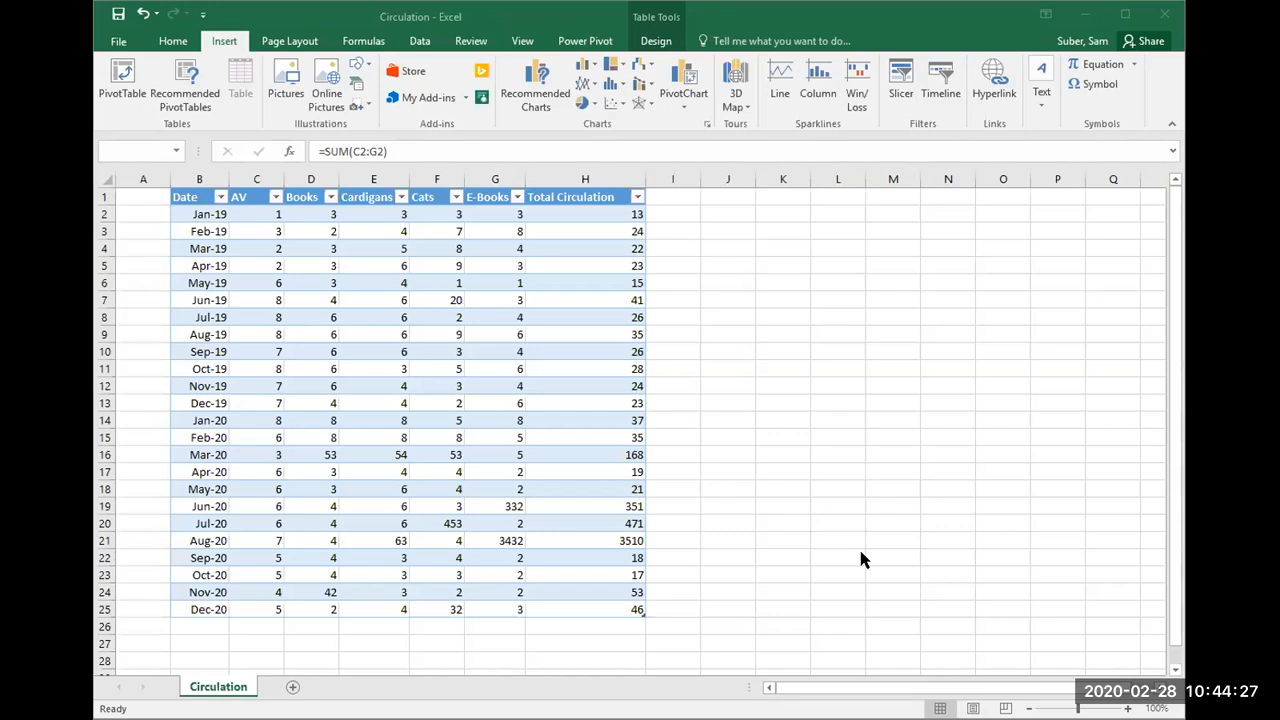
pyautogui.hotkey('alt', 'Tab')
pyautogui.click(365, 287)
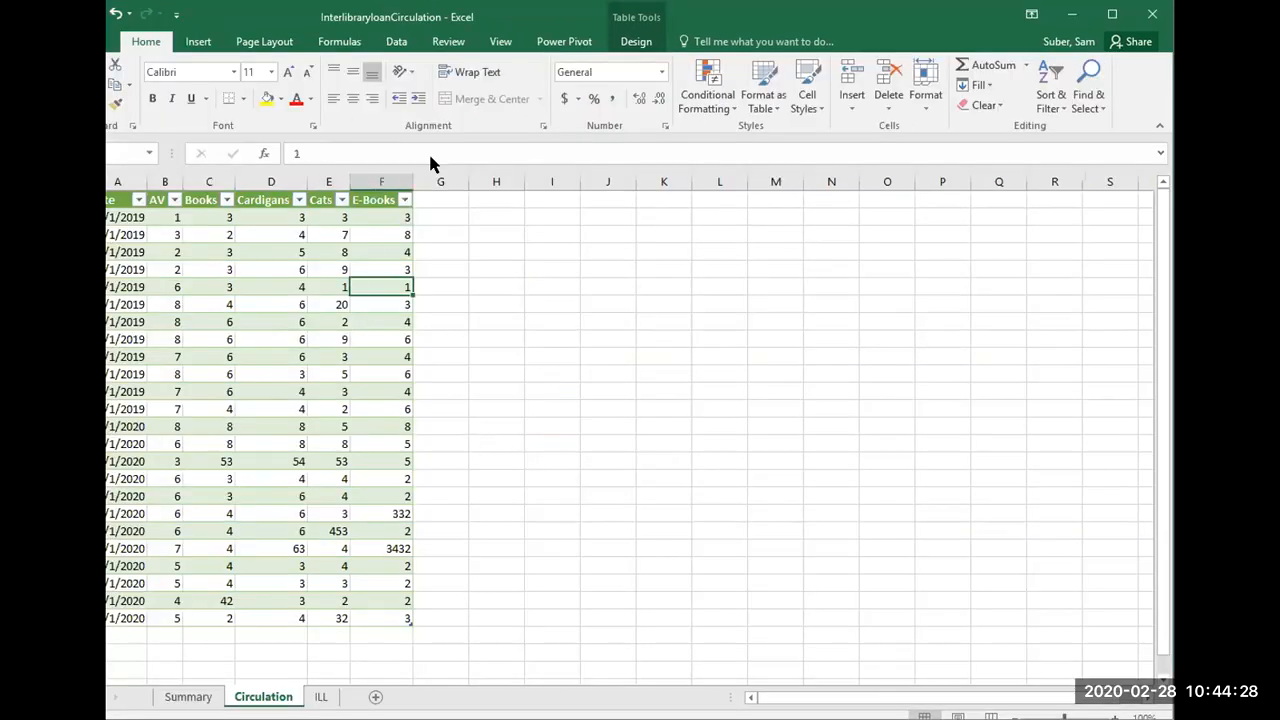
pyautogui.click(500, 41)
pyautogui.click(564, 41)
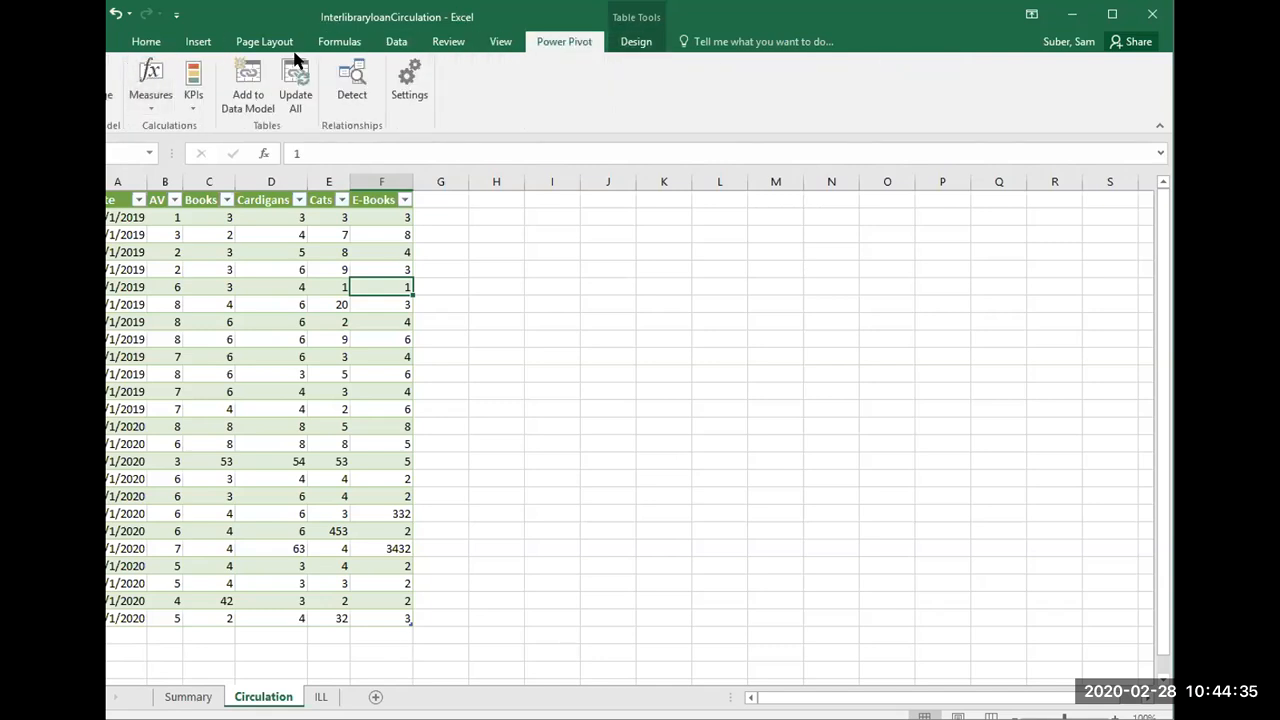
pyautogui.click(271, 226)
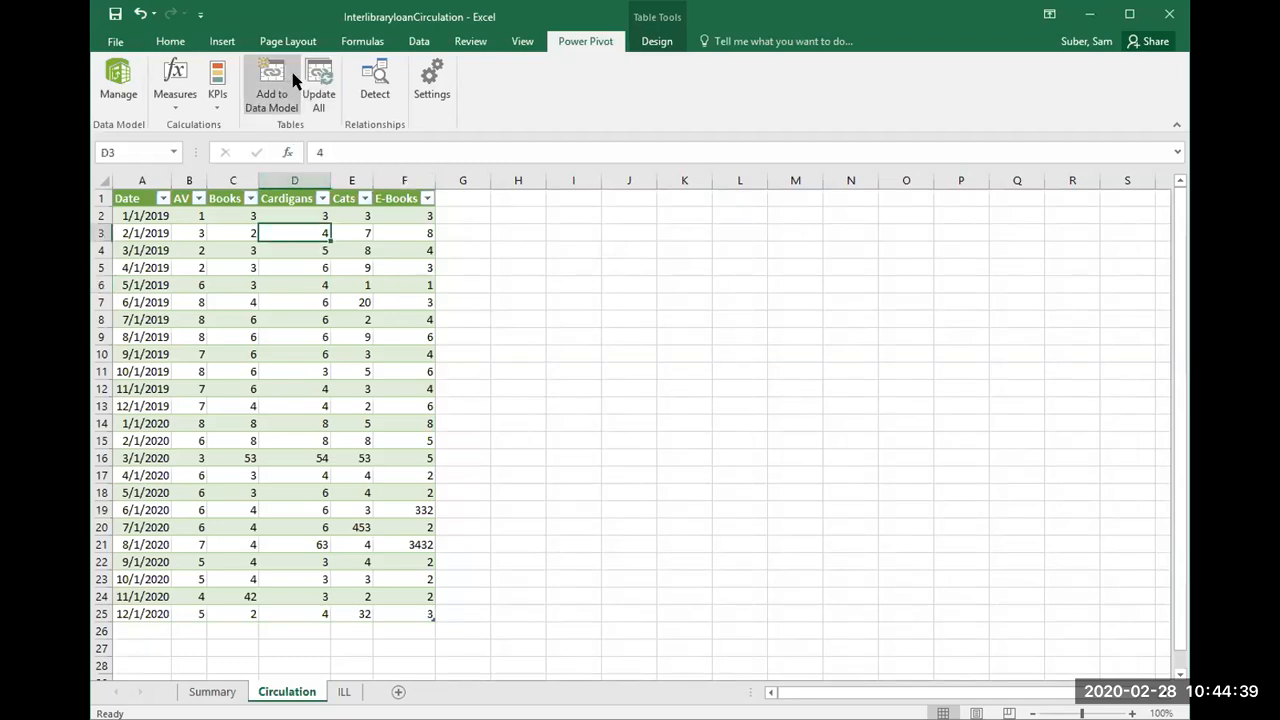
pyautogui.click(420, 40)
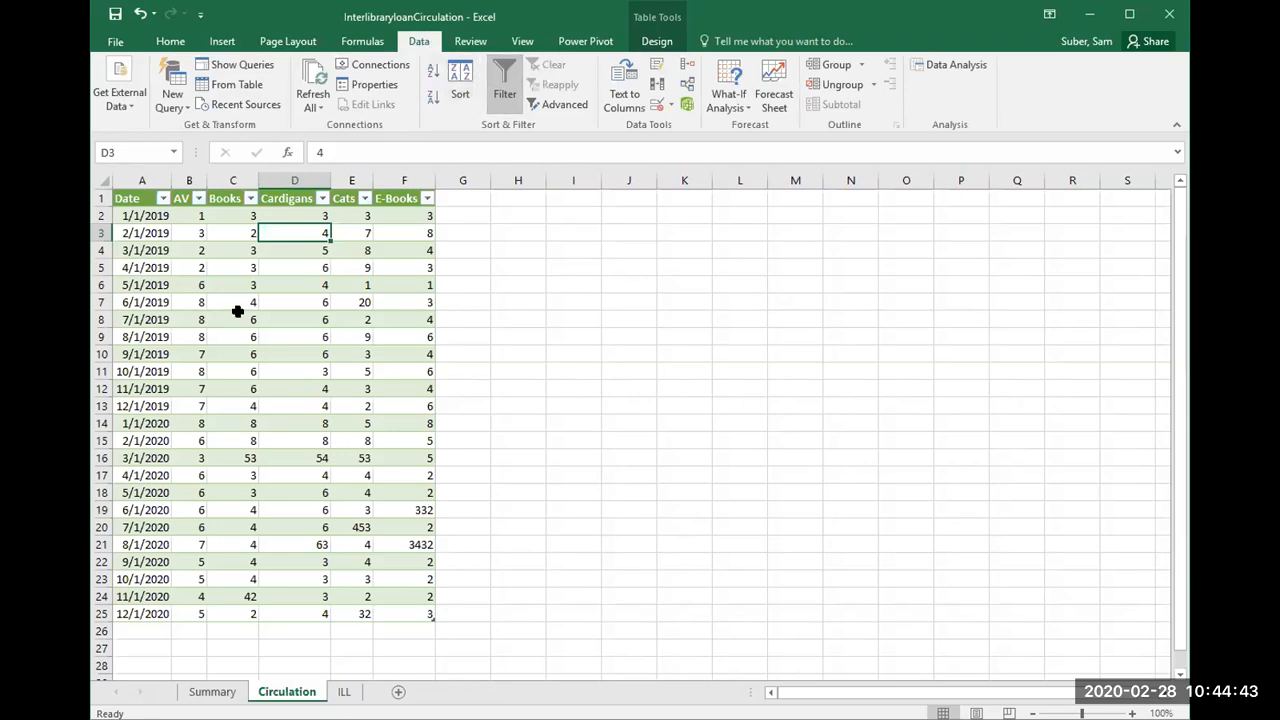
pyautogui.click(237, 312)
pyautogui.click(600, 42)
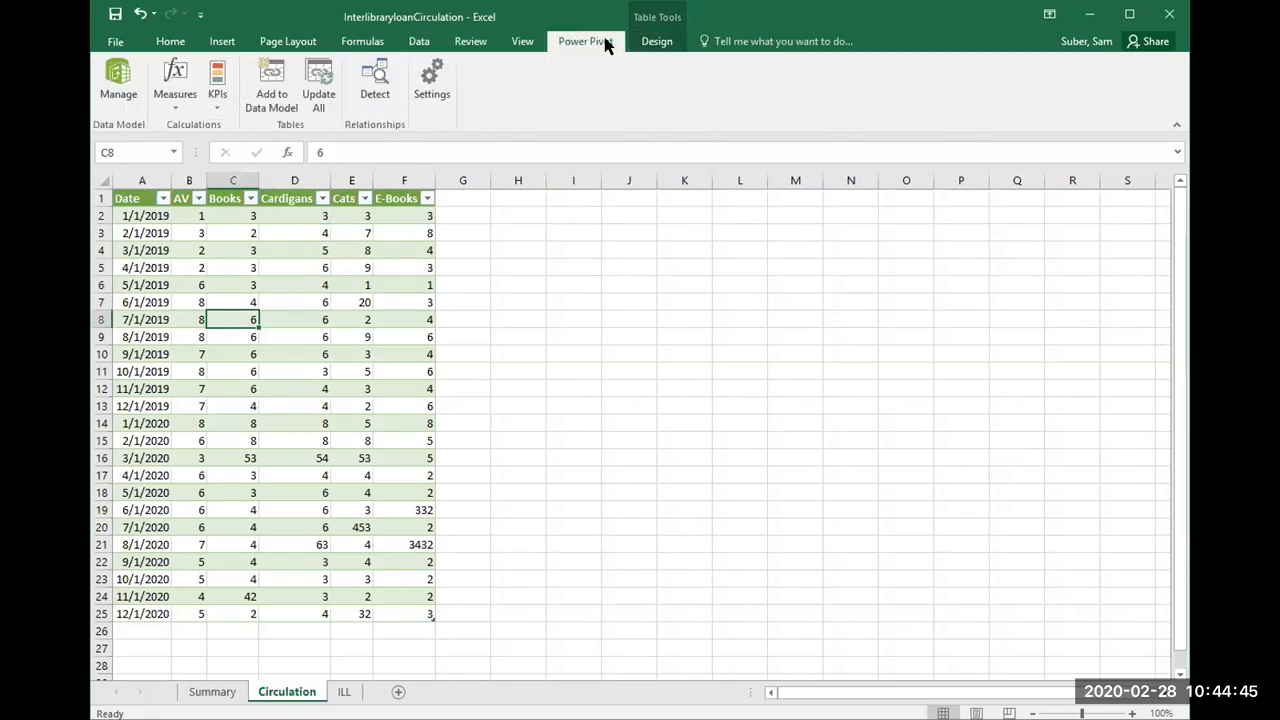
pyautogui.click(522, 40)
pyautogui.click(470, 44)
pyautogui.click(415, 44)
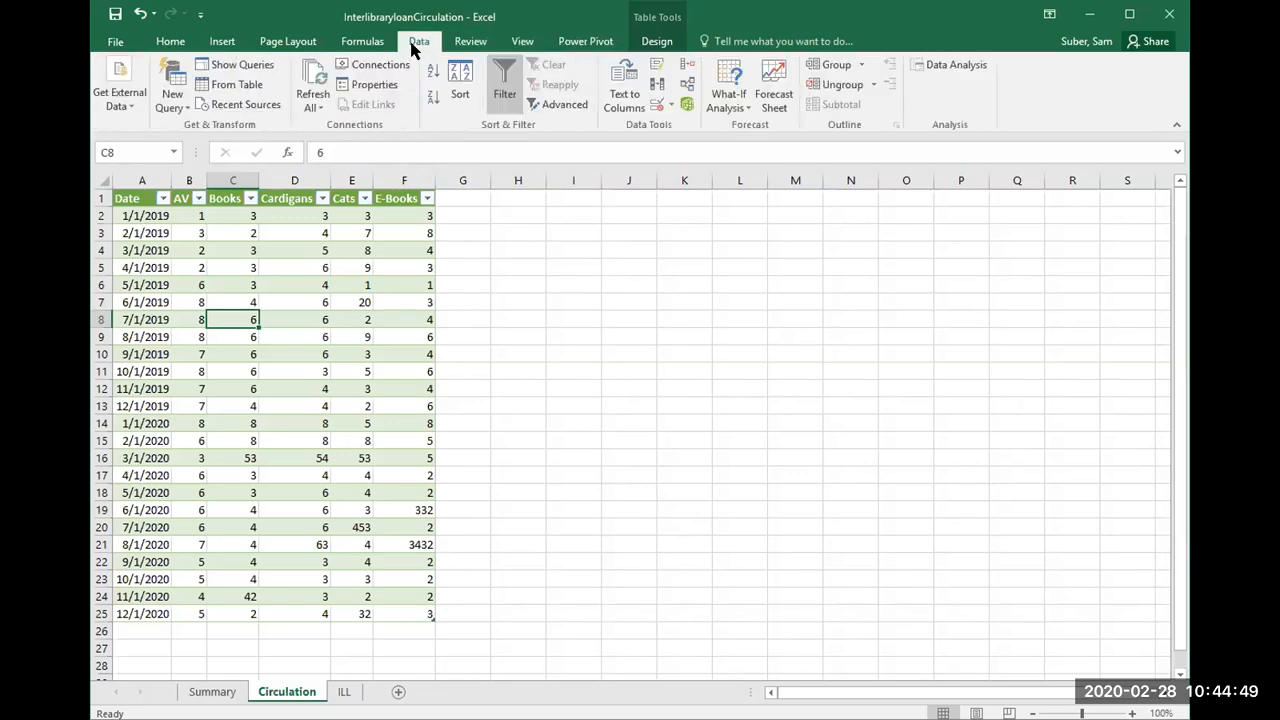
pyautogui.click(310, 77)
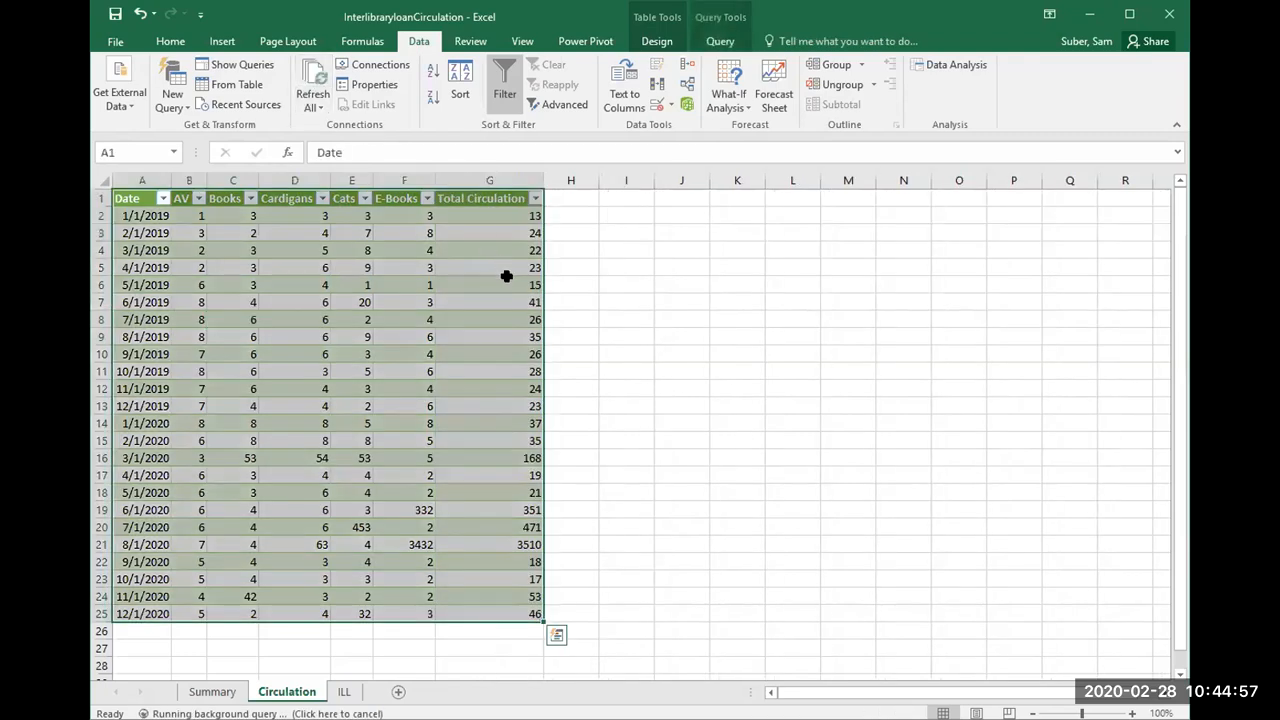
# Step: Check the Total Circulation column on the Circulation sheet and the table columns on the ILL sheet
pyautogui.click(510, 282)
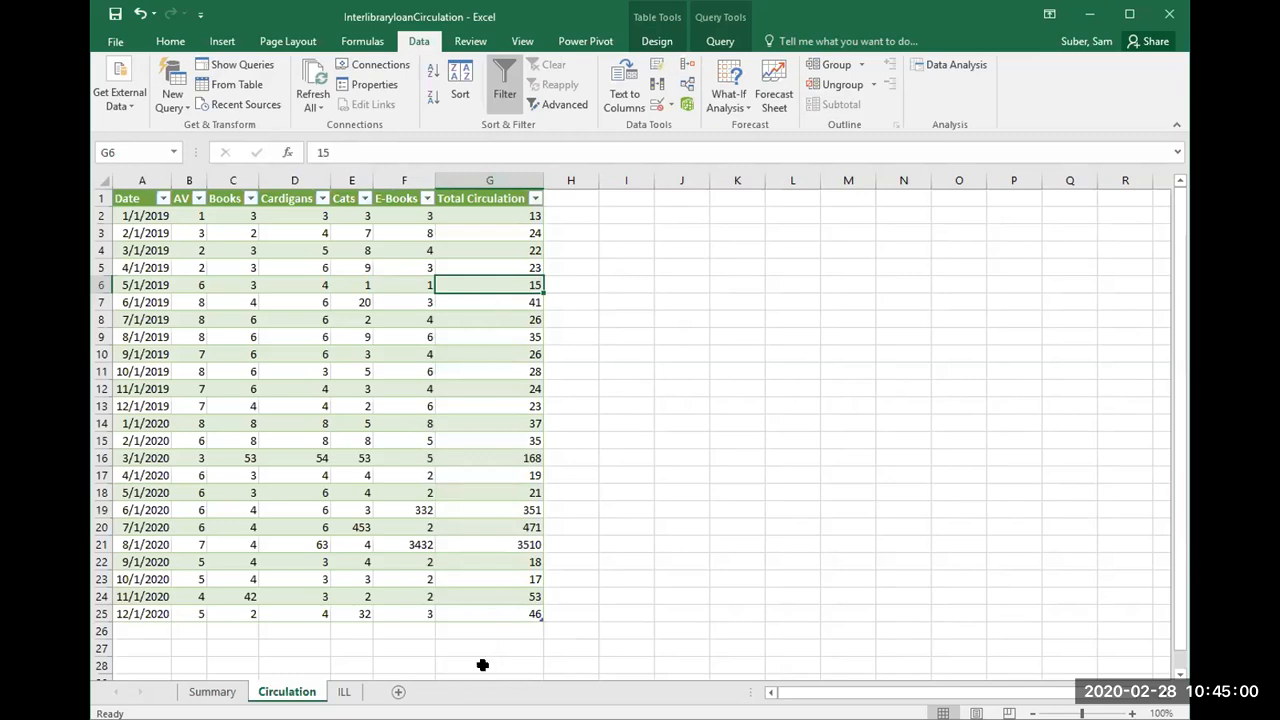
pyautogui.click(470, 320)
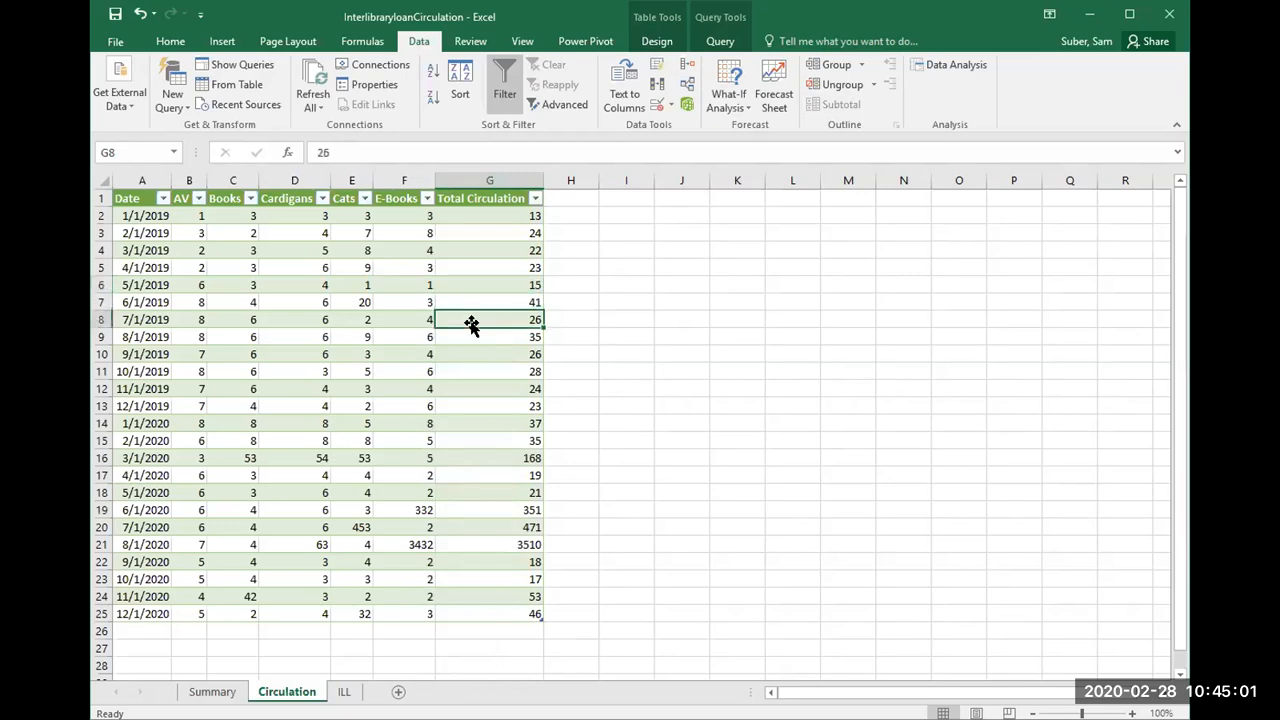
pyautogui.click(344, 692)
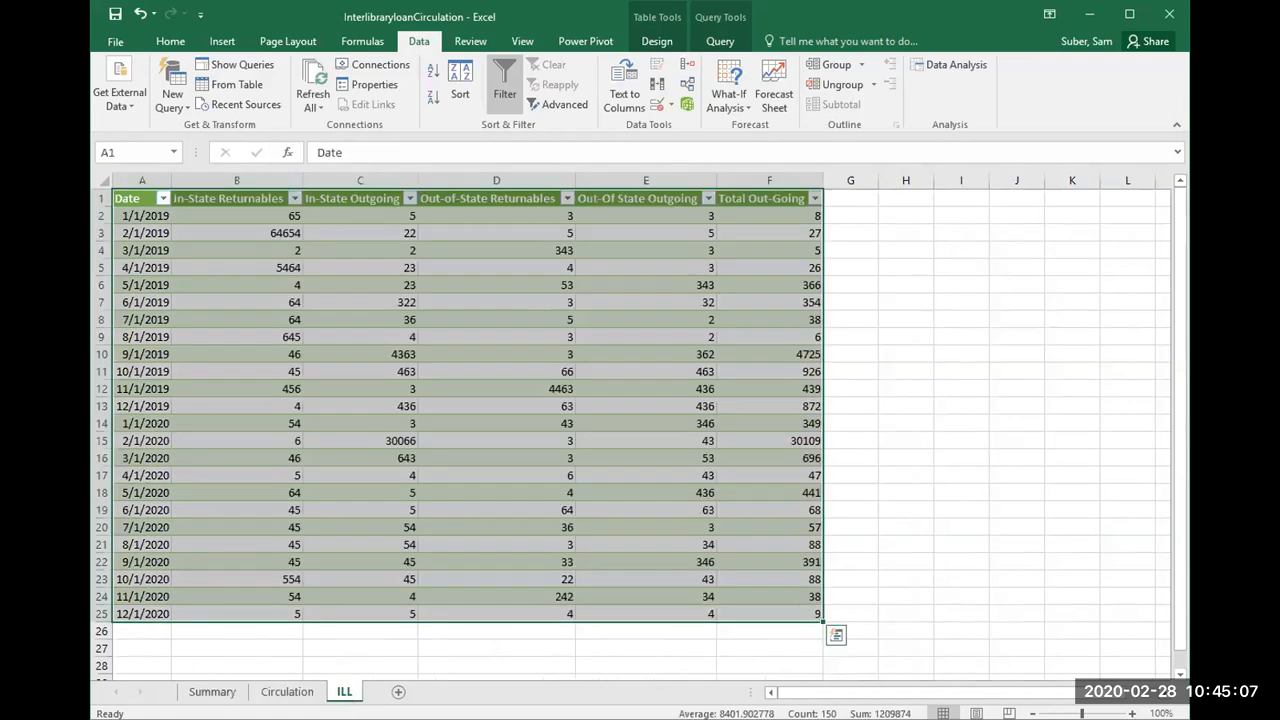
pyautogui.hotkey('alt', 'Tab')
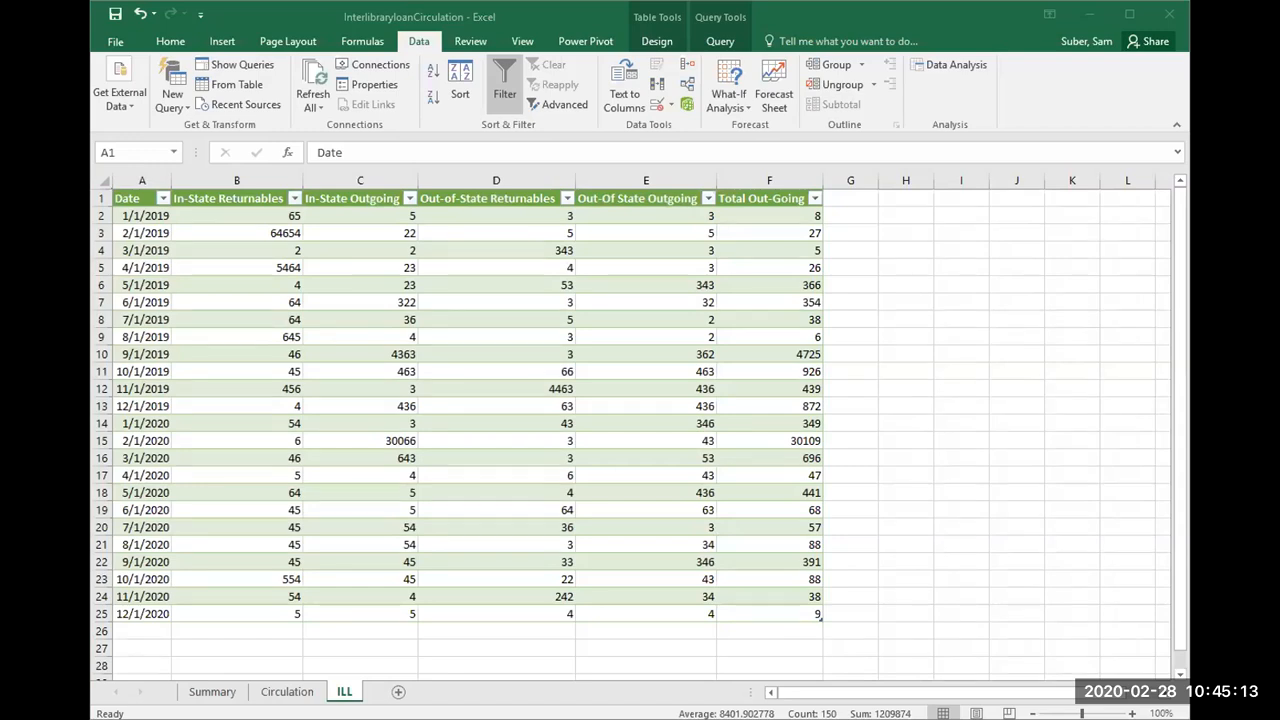
pyautogui.hotkey('alt', 'Tab')
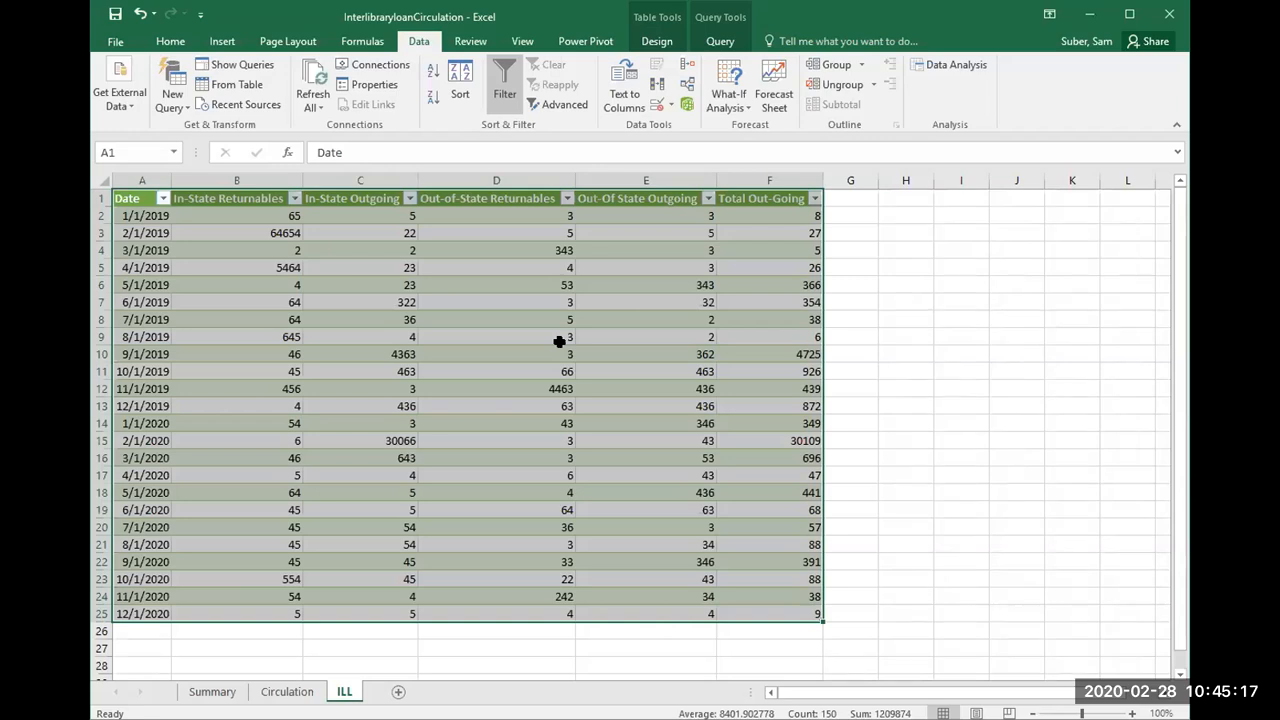
pyautogui.click(559, 341)
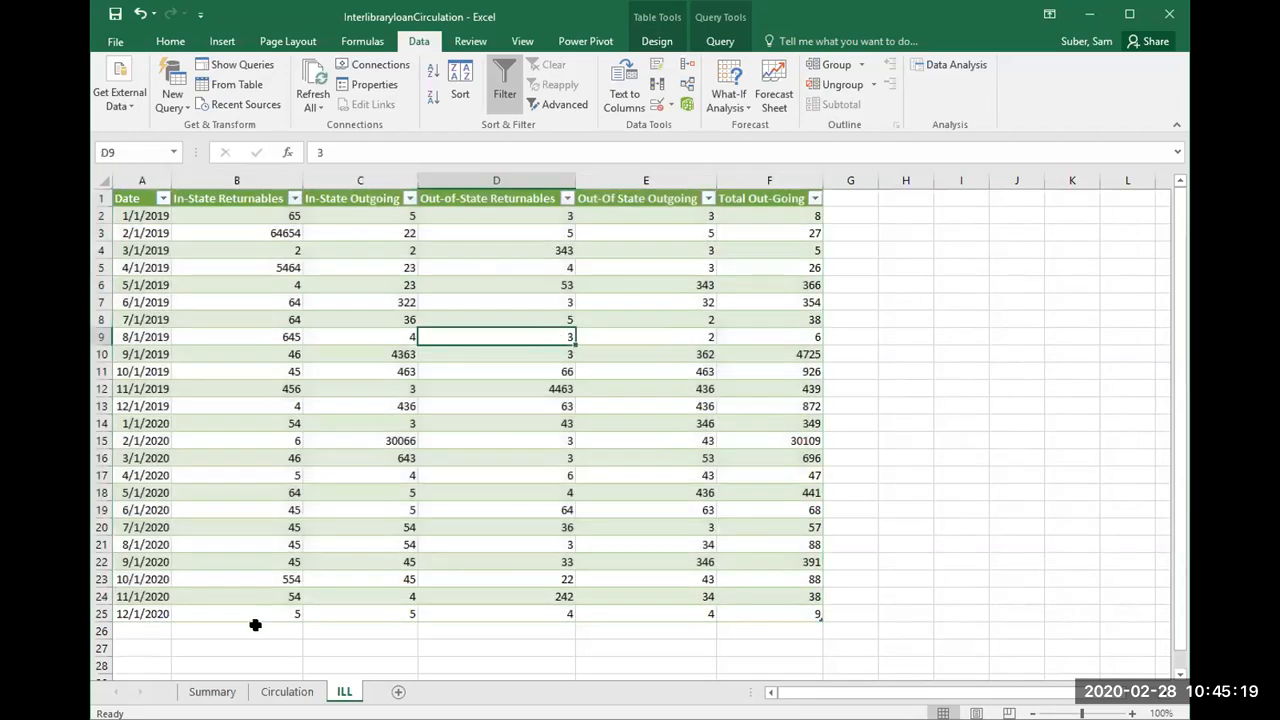
# Step: On the Summary sheet, refresh all data again and expand the Circulation1 table in the PivotTable field list to reach Total Circulation
pyautogui.click(214, 691)
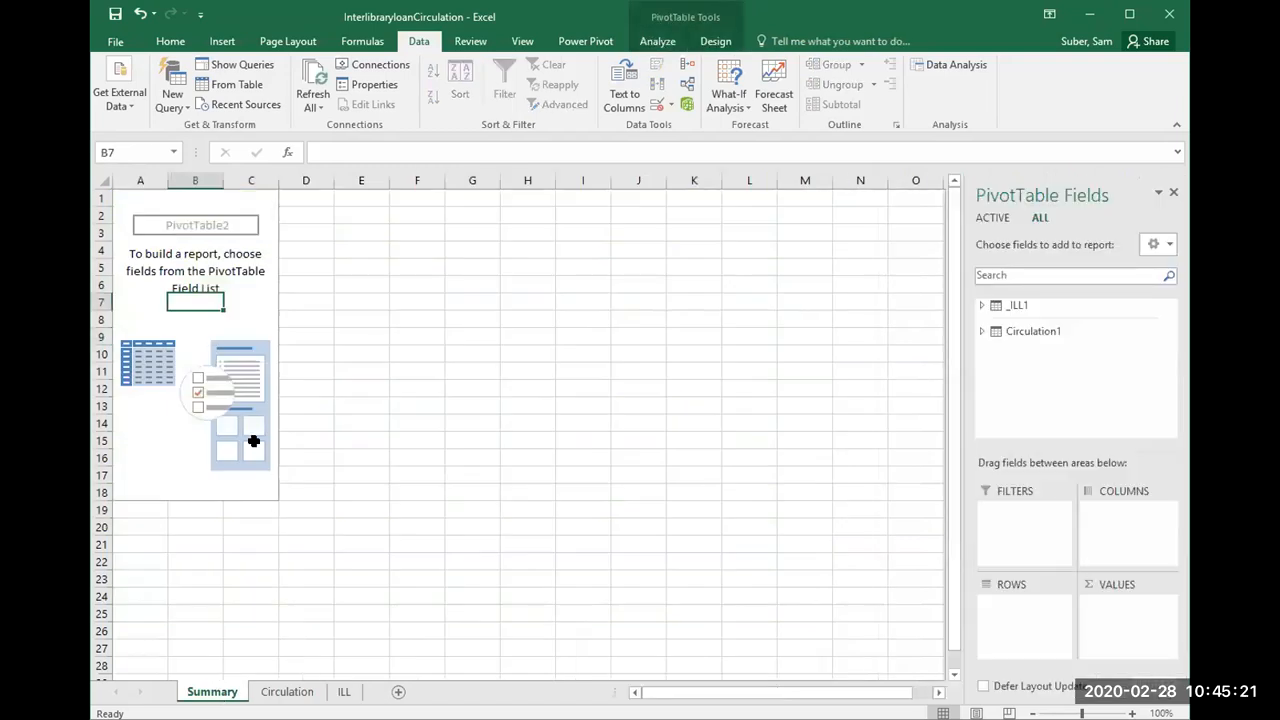
pyautogui.hotkey('alt', 'Tab')
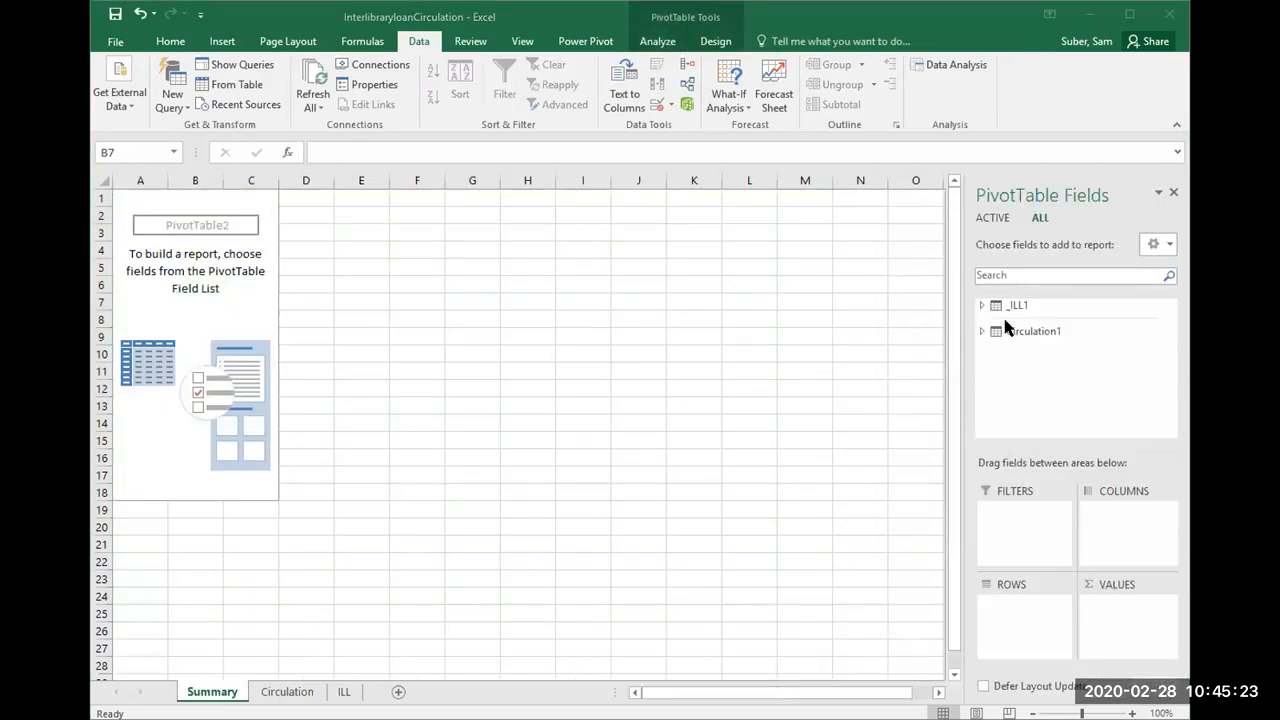
pyautogui.click(980, 331)
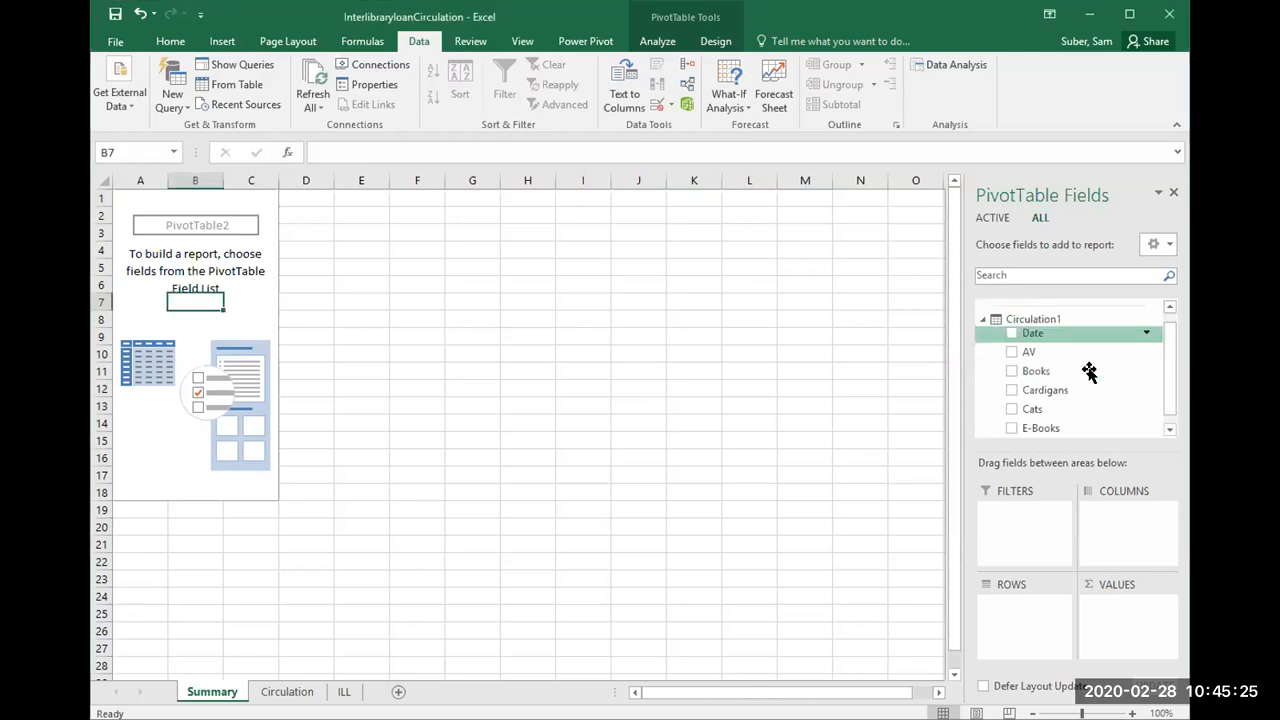
pyautogui.moveTo(1166, 385); pyautogui.dragTo(1168, 408)
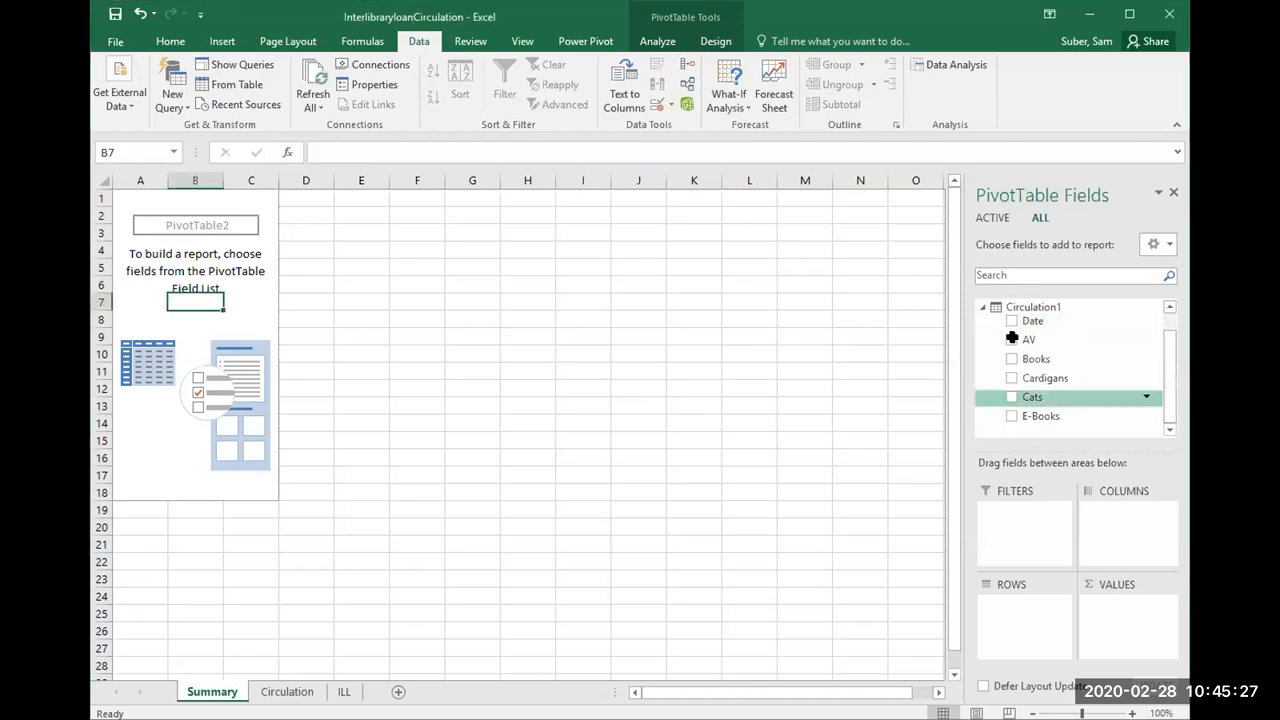
pyautogui.click(314, 76)
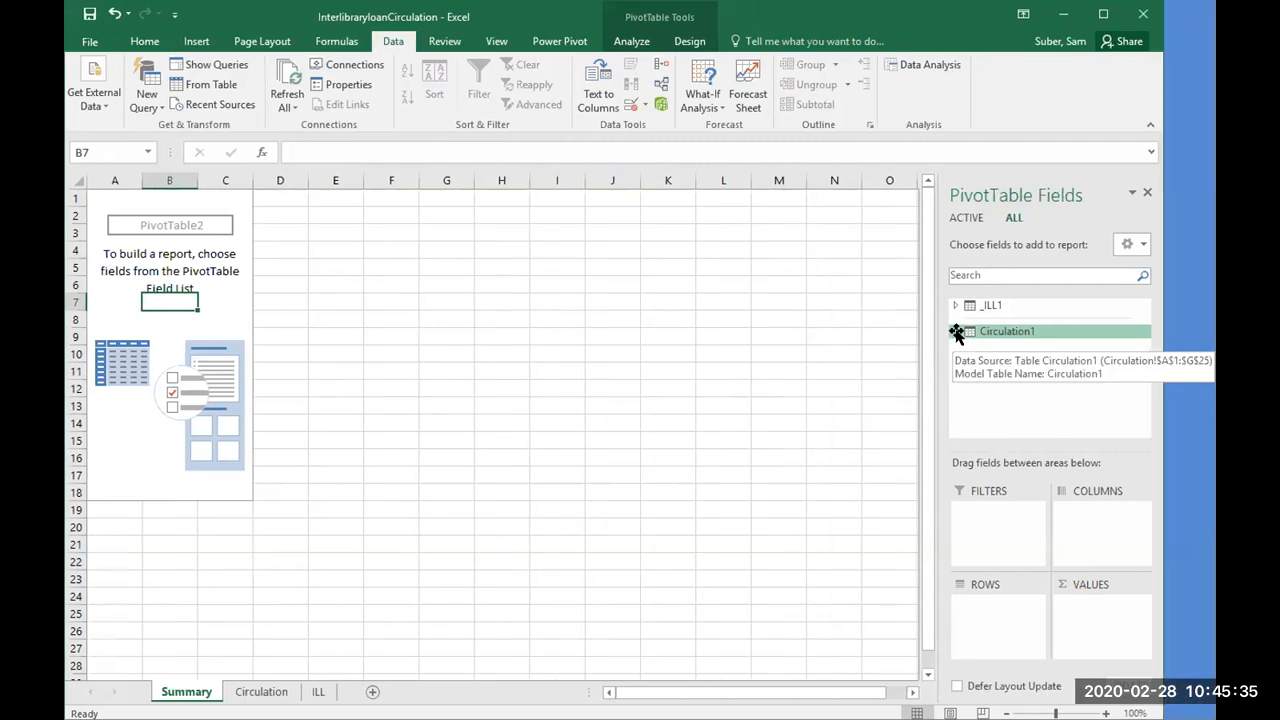
pyautogui.click(980, 331)
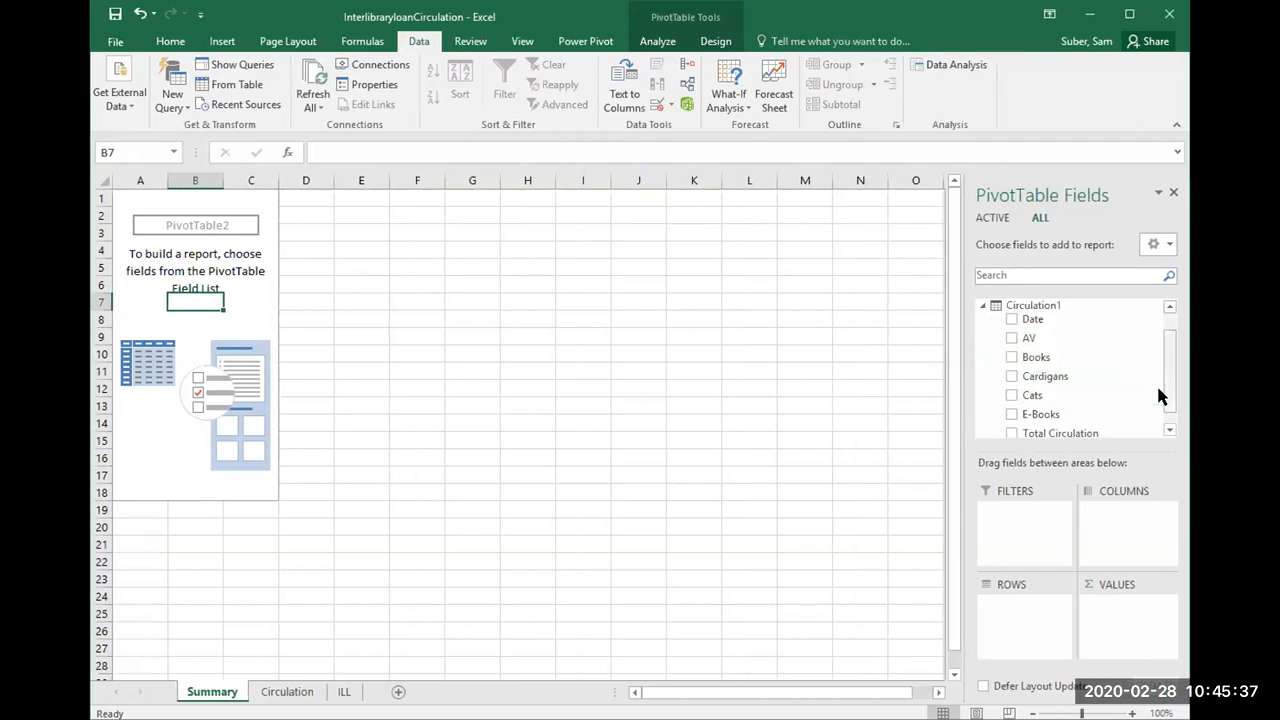
pyautogui.scroll(-1, 1166, 408)
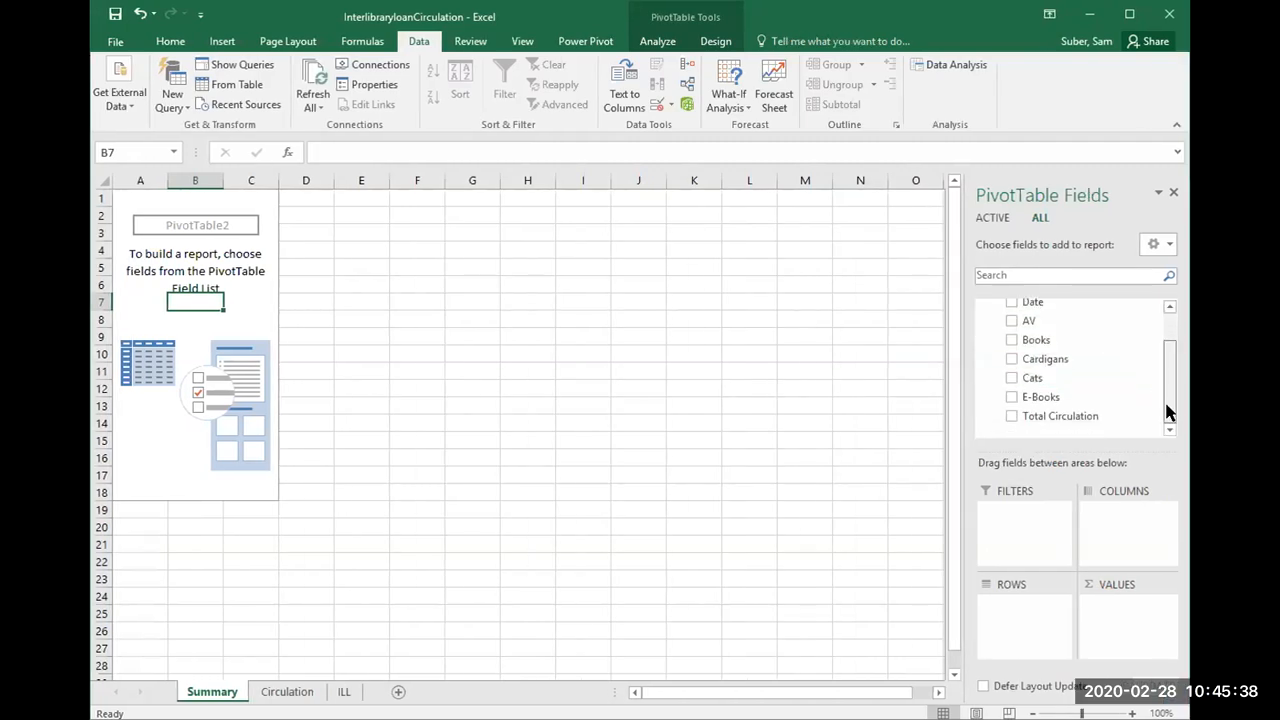
# Step: Add Circulation1's Total Circulation field to the PivotTable as a summed value, and add its Date field as column labels
pyautogui.click(1011, 416)
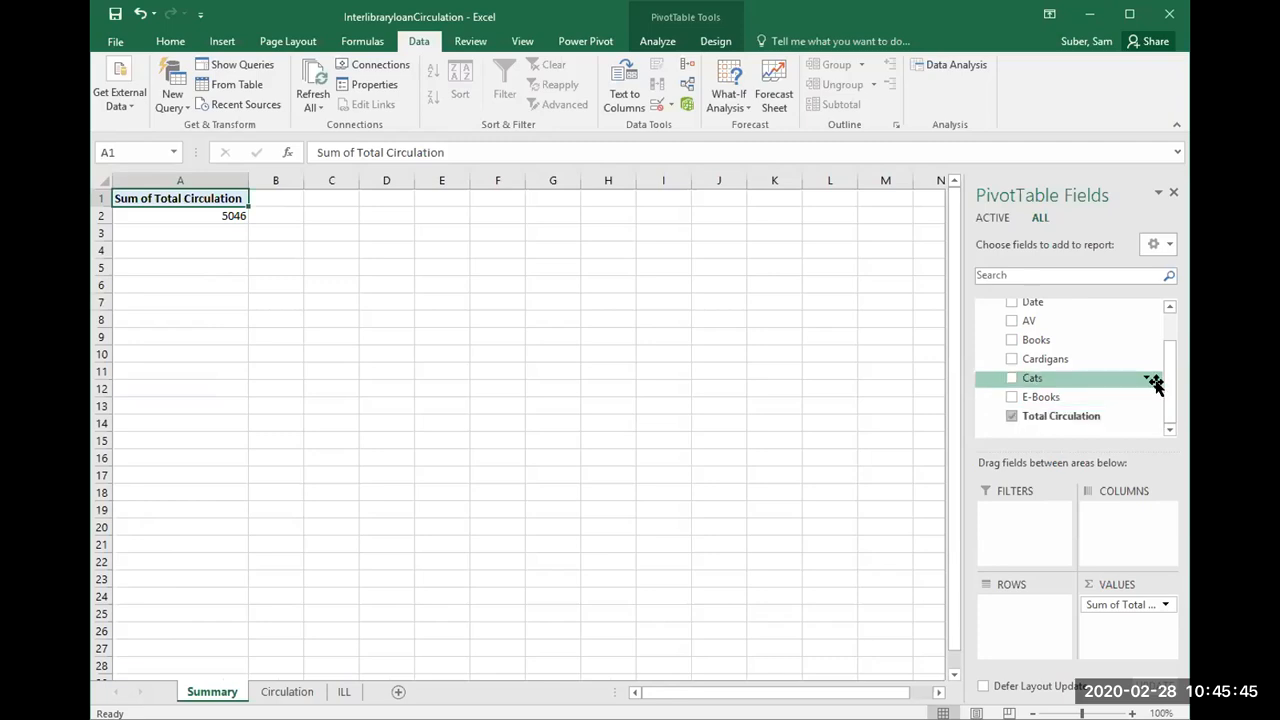
pyautogui.moveTo(1166, 397); pyautogui.dragTo(1162, 357)
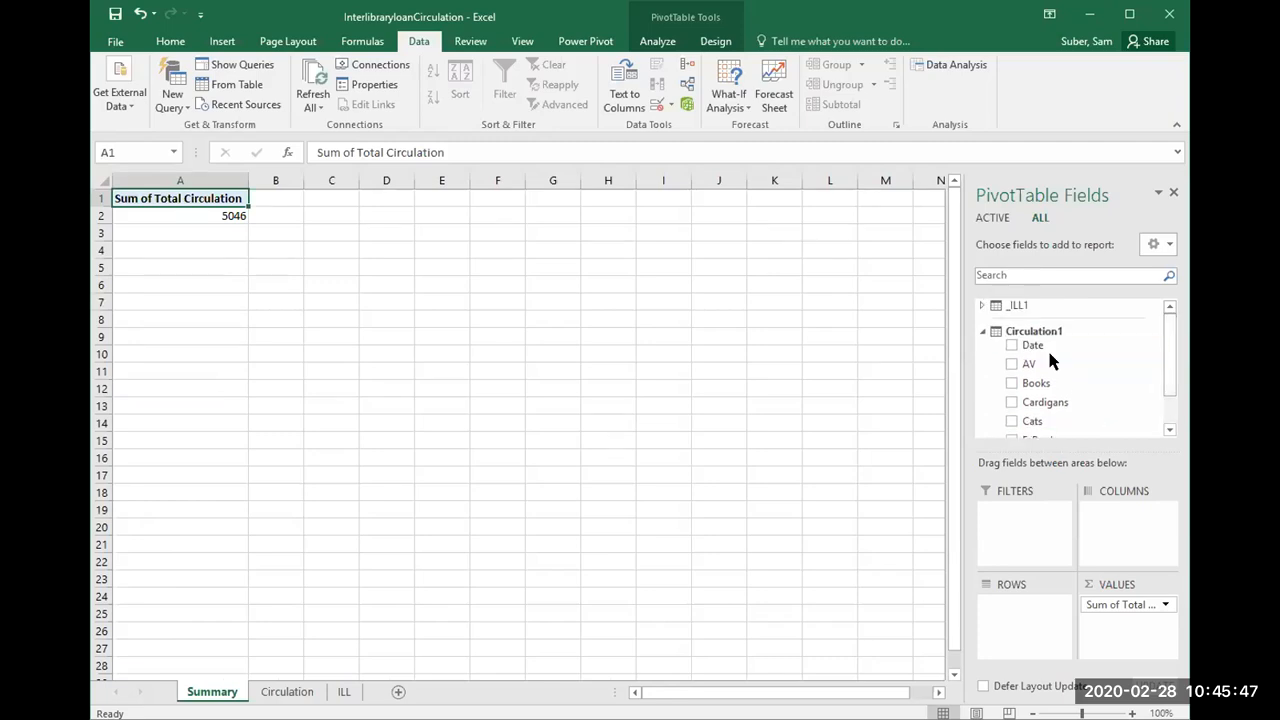
pyautogui.click(1010, 345)
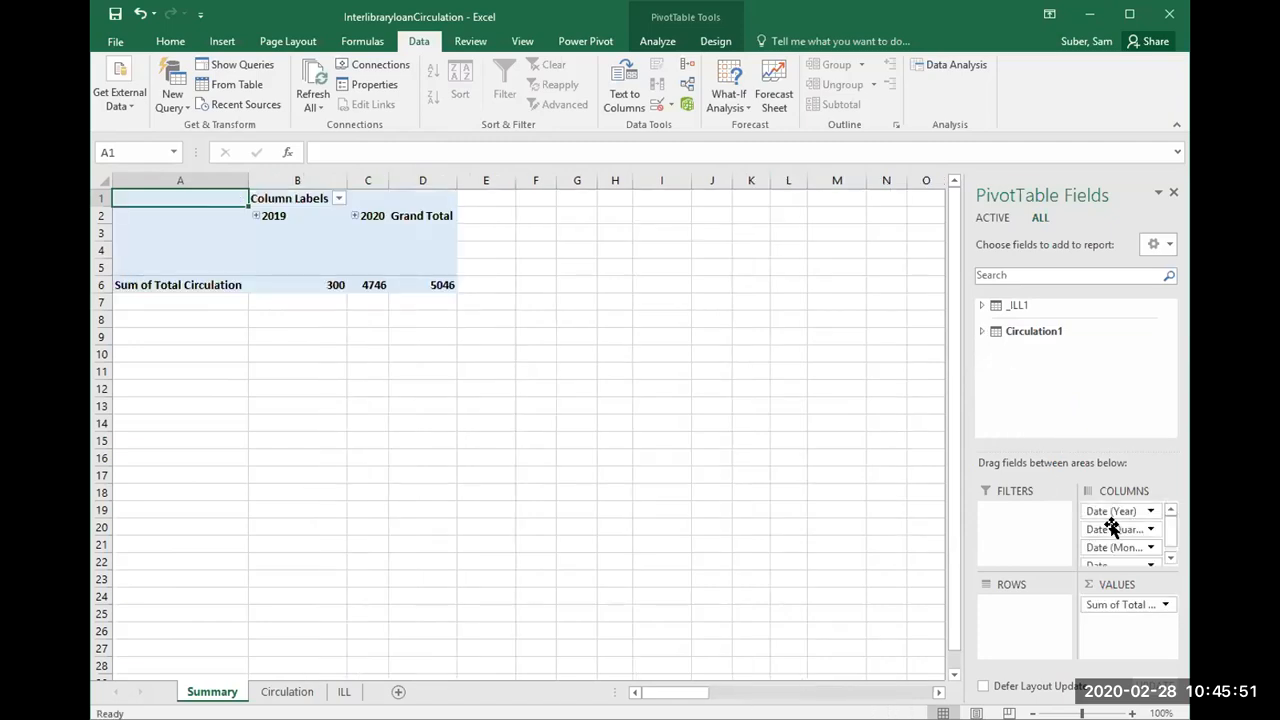
# Step: Remove the Date (Quarter) field from the PivotTable's column labels
pyautogui.click(1112, 529)
pyautogui.click(1095, 486)
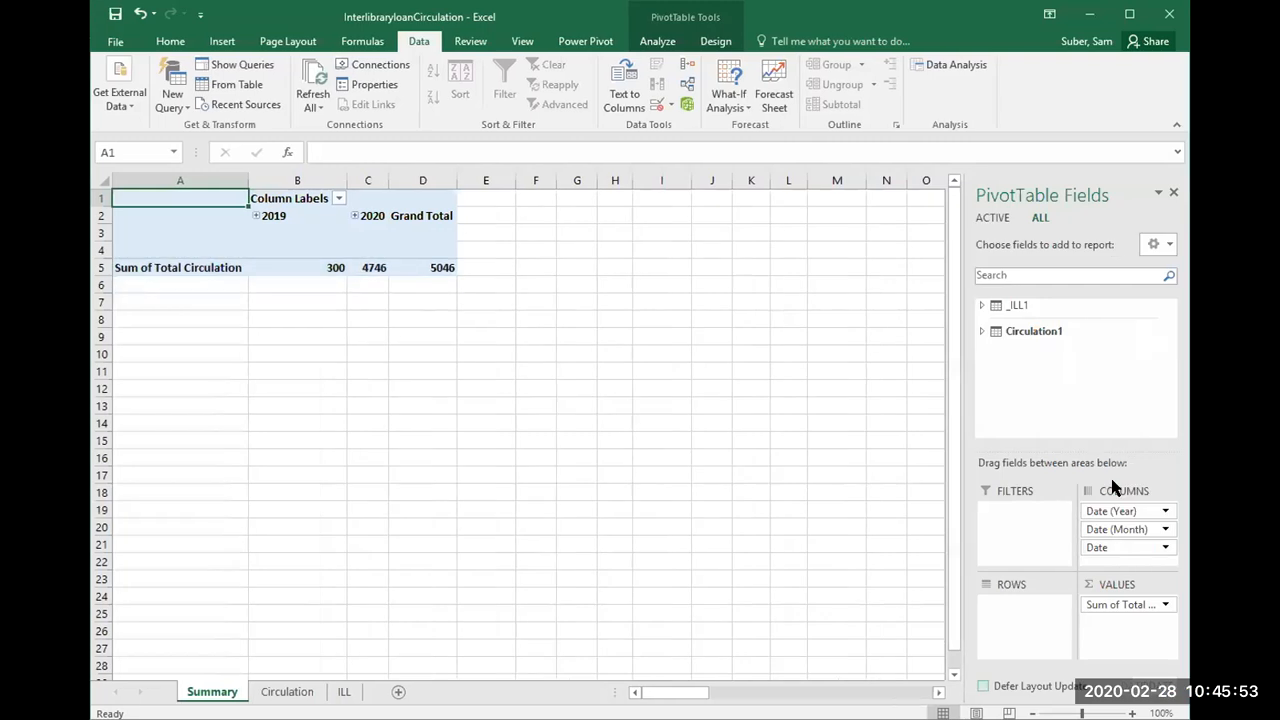
pyautogui.click(1115, 529)
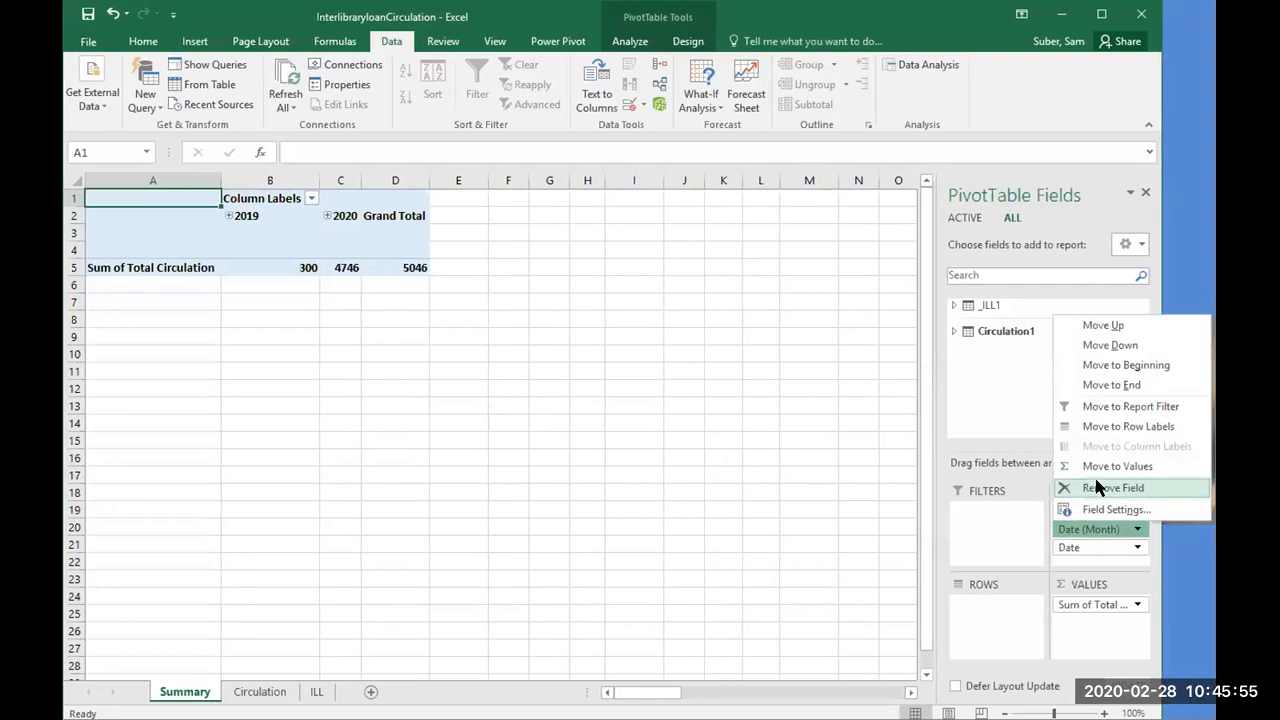
pyautogui.click(1081, 583)
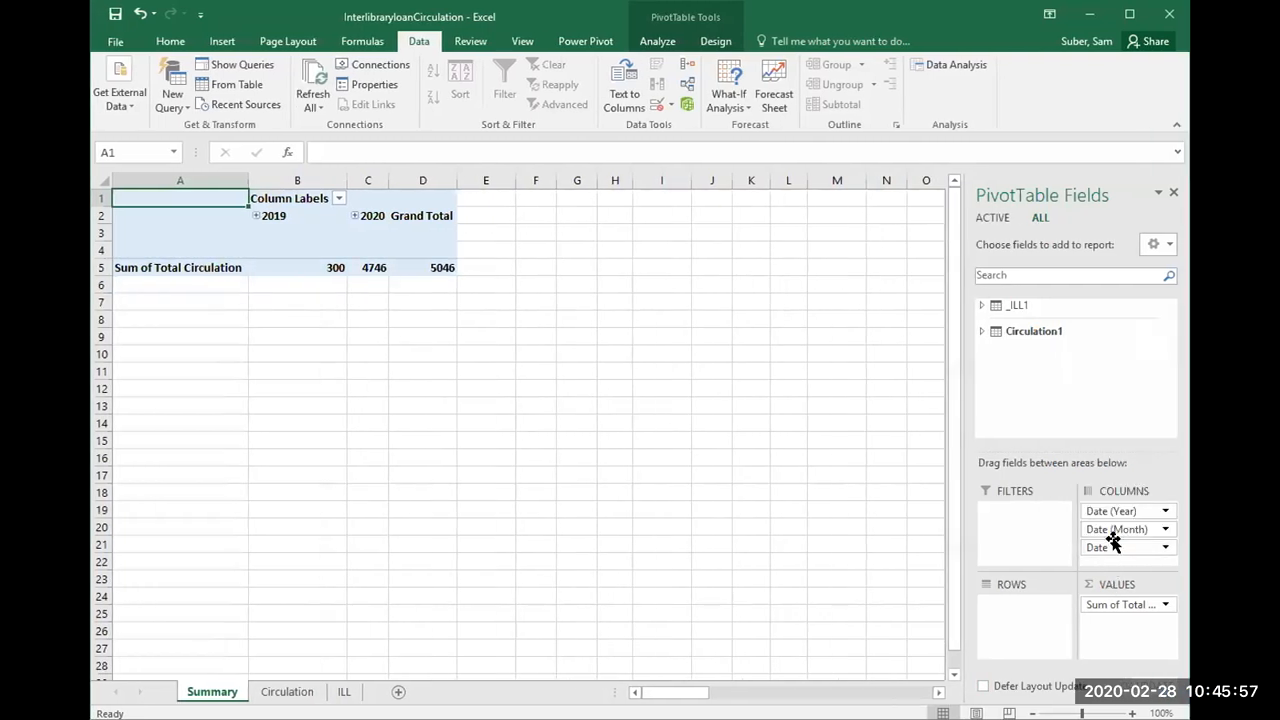
pyautogui.click(1113, 512)
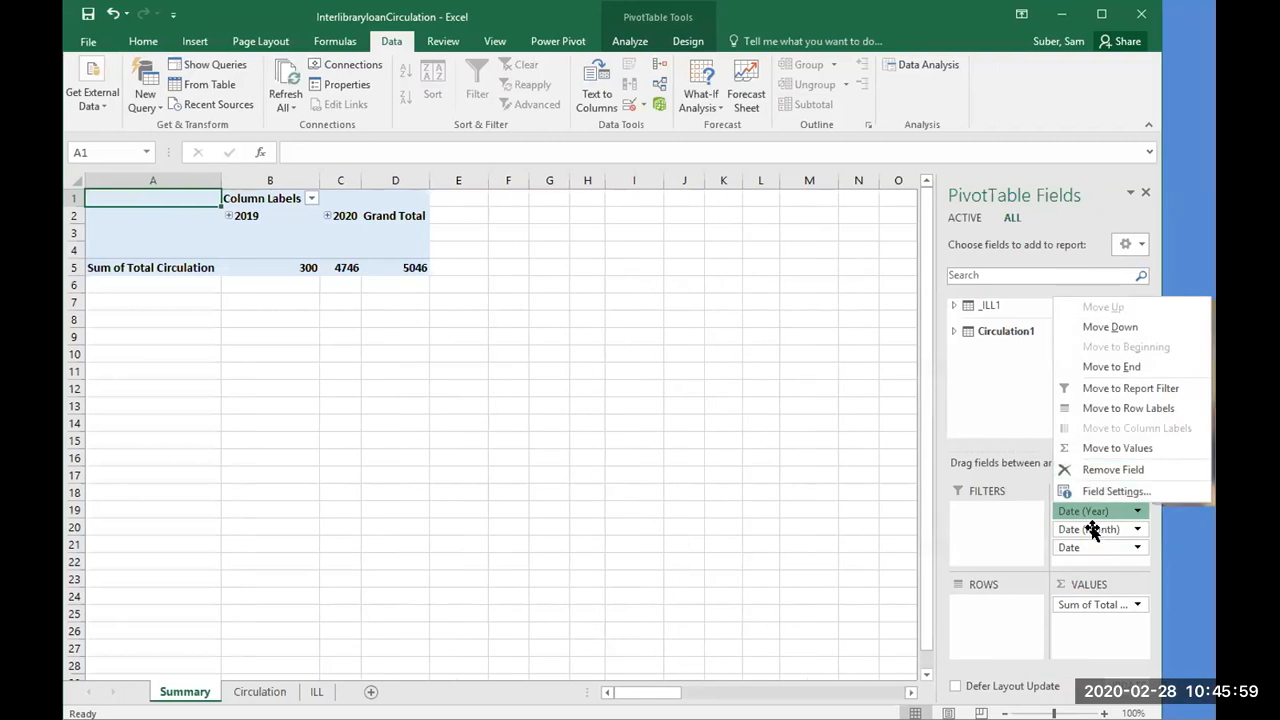
pyautogui.click(1014, 523)
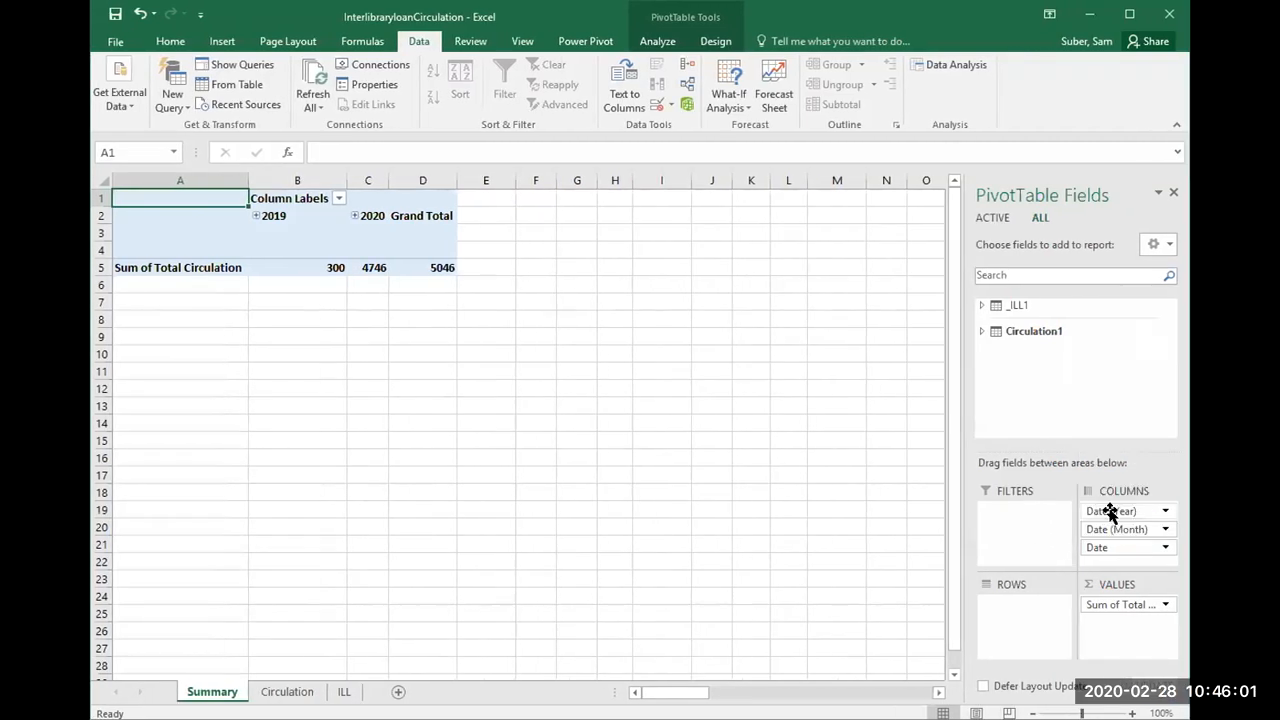
# Step: Move Date (Year) and Date (Month) from the column labels to the row labels, and remove the remaining Date field from the columns
pyautogui.moveTo(1072, 576); pyautogui.dragTo(1024, 604)
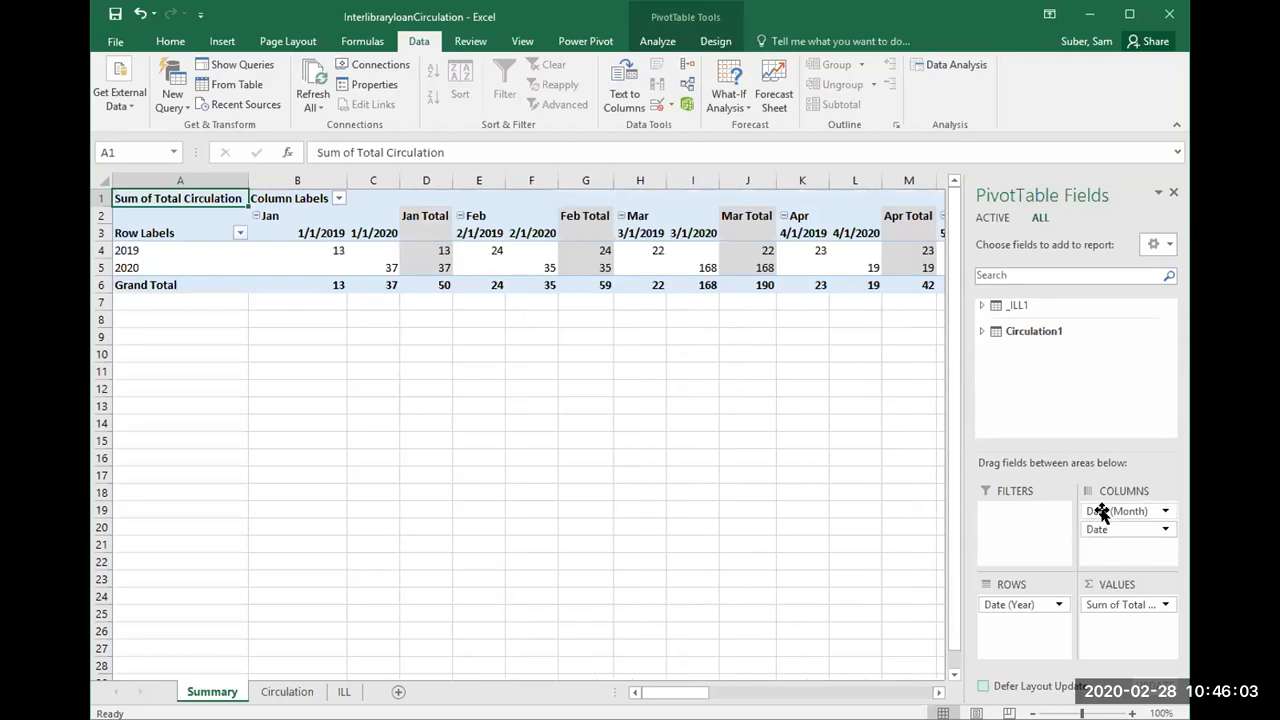
pyautogui.moveTo(1100, 510); pyautogui.dragTo(1030, 622)
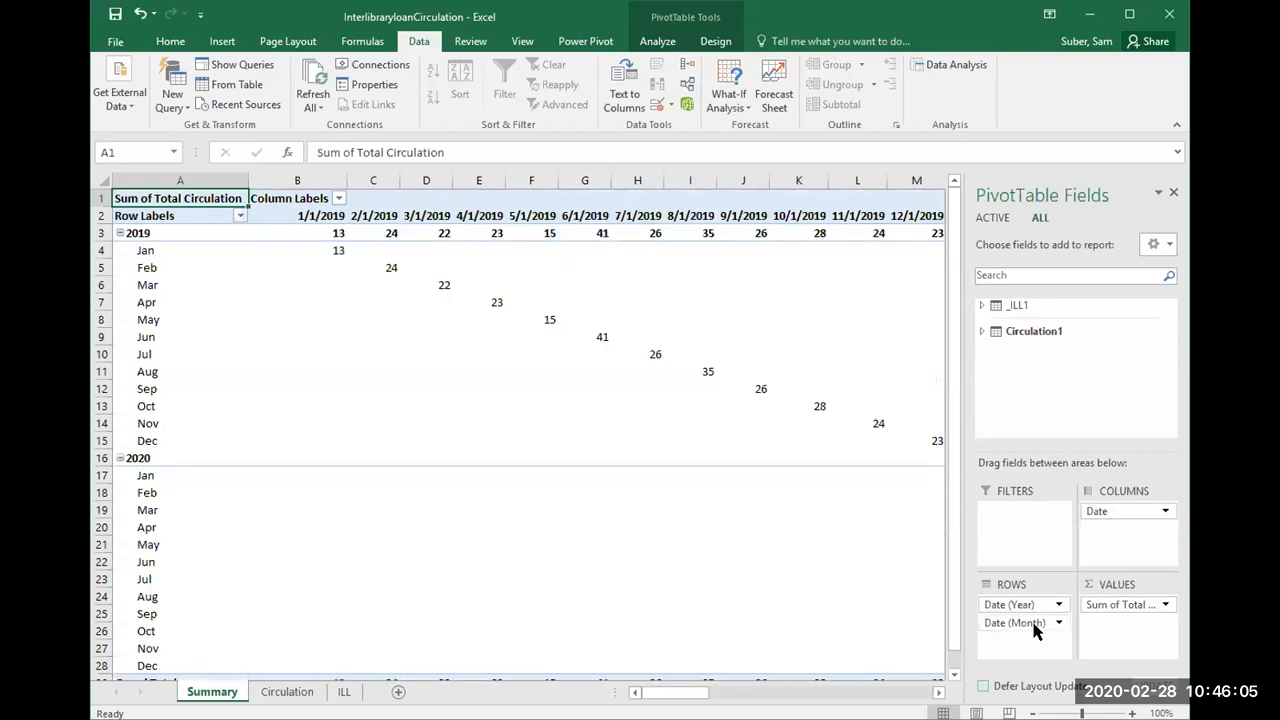
pyautogui.click(1113, 512)
pyautogui.click(1120, 468)
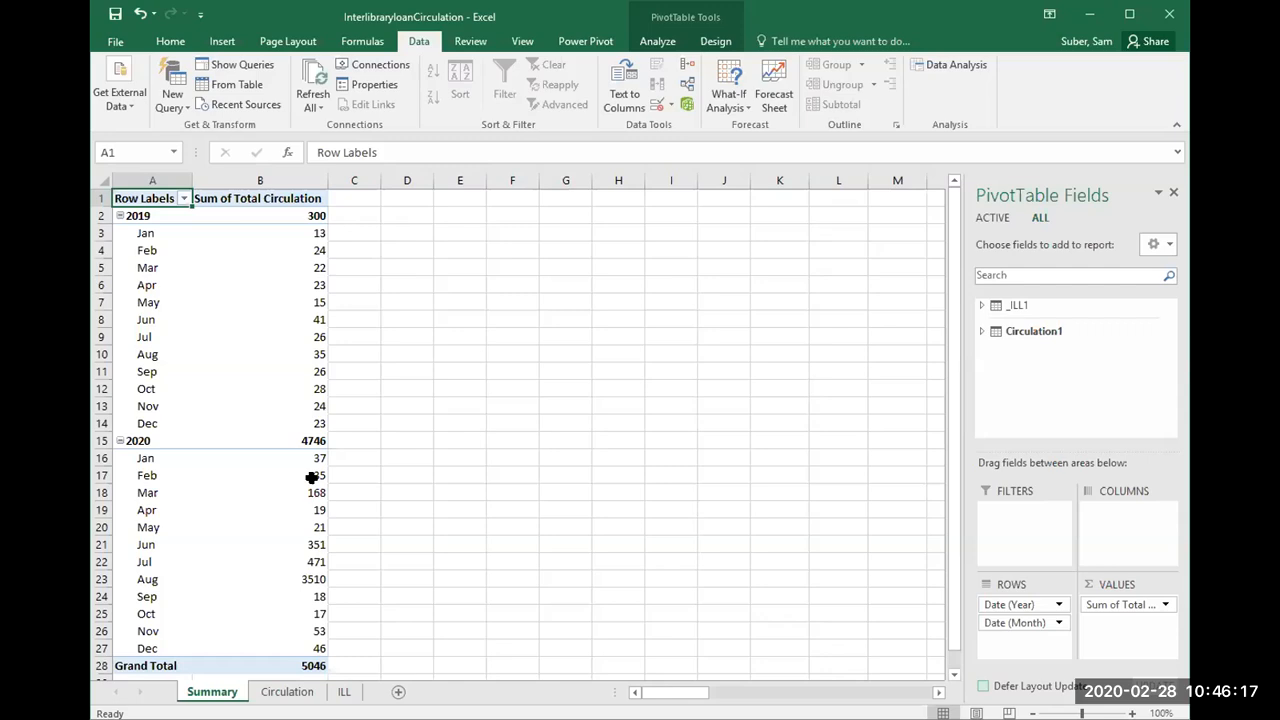
# Step: Add the Total Out-Going field from the _ILL1 table to the PivotTable as a summed value
pyautogui.moveTo(311, 478)
pyautogui.click(982, 305)
pyautogui.moveTo(1167, 378); pyautogui.dragTo(1168, 395)
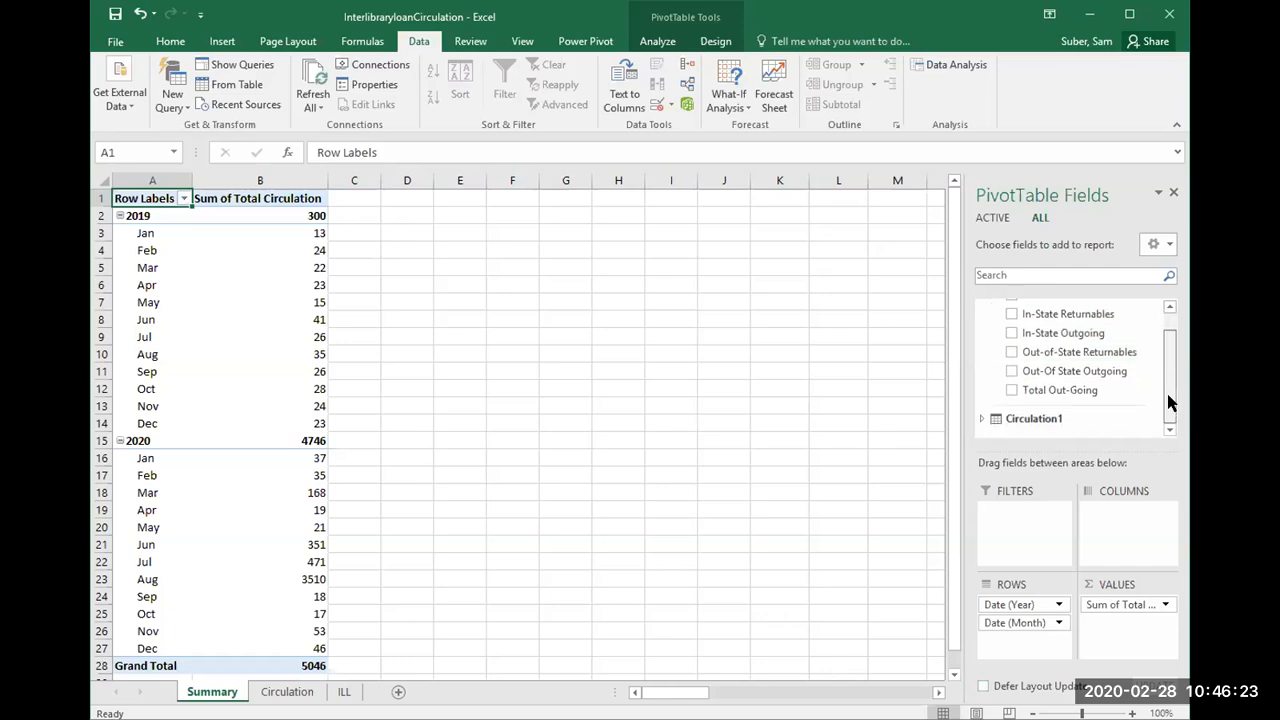
pyautogui.click(1011, 391)
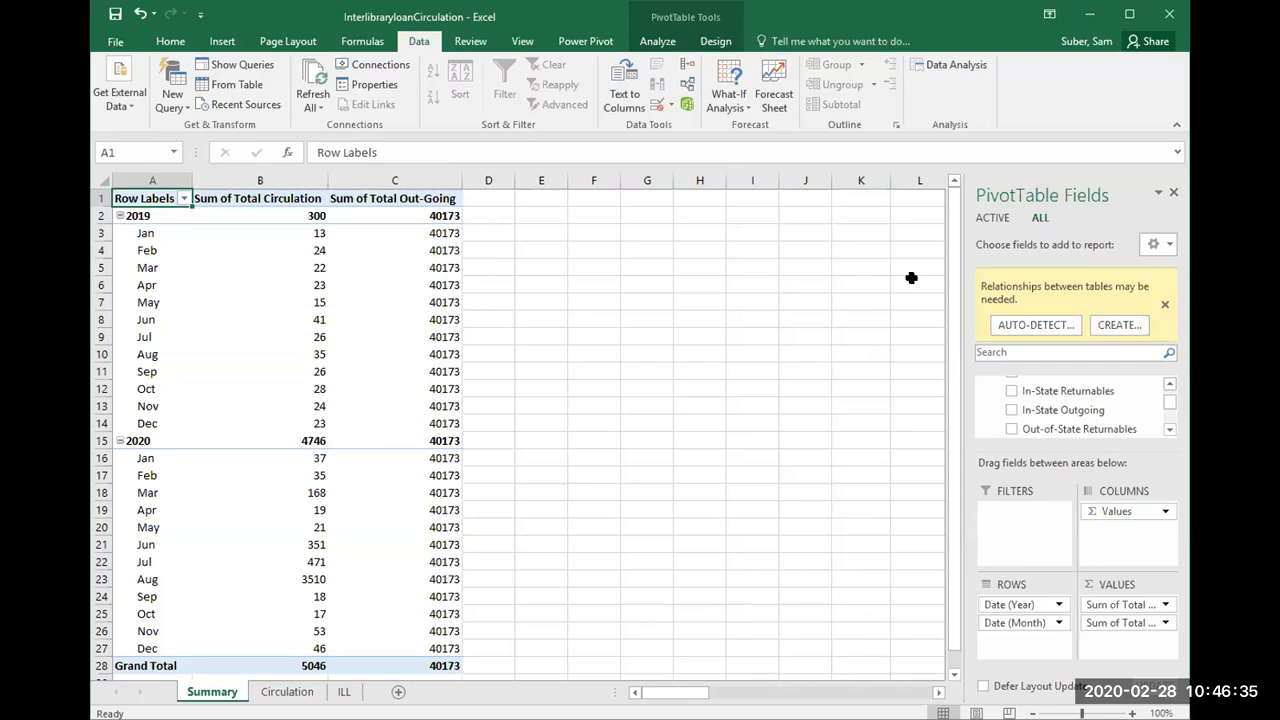
# Step: Create a table relationship with _ILL1 as the table, Date as its foreign column, and Circulation1 as the related table
pyautogui.click(1110, 326)
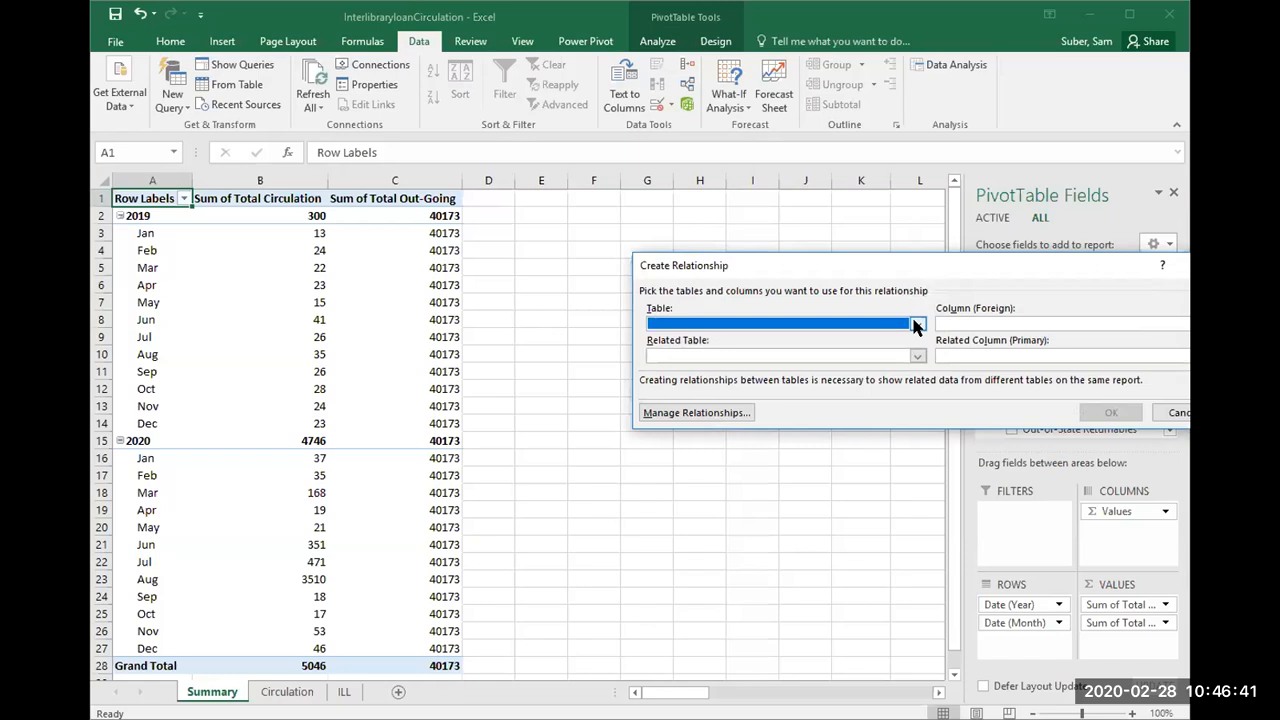
pyautogui.click(917, 325)
pyautogui.click(897, 341)
pyautogui.click(977, 327)
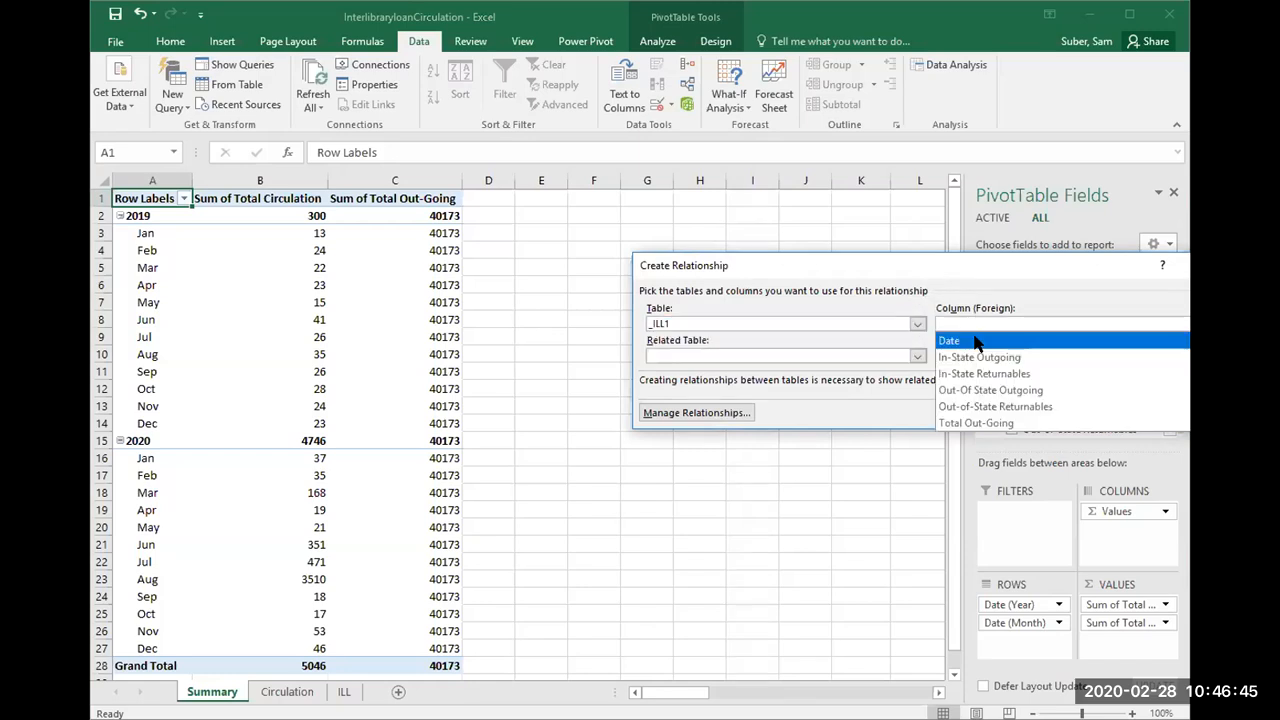
pyautogui.click(976, 342)
pyautogui.click(846, 360)
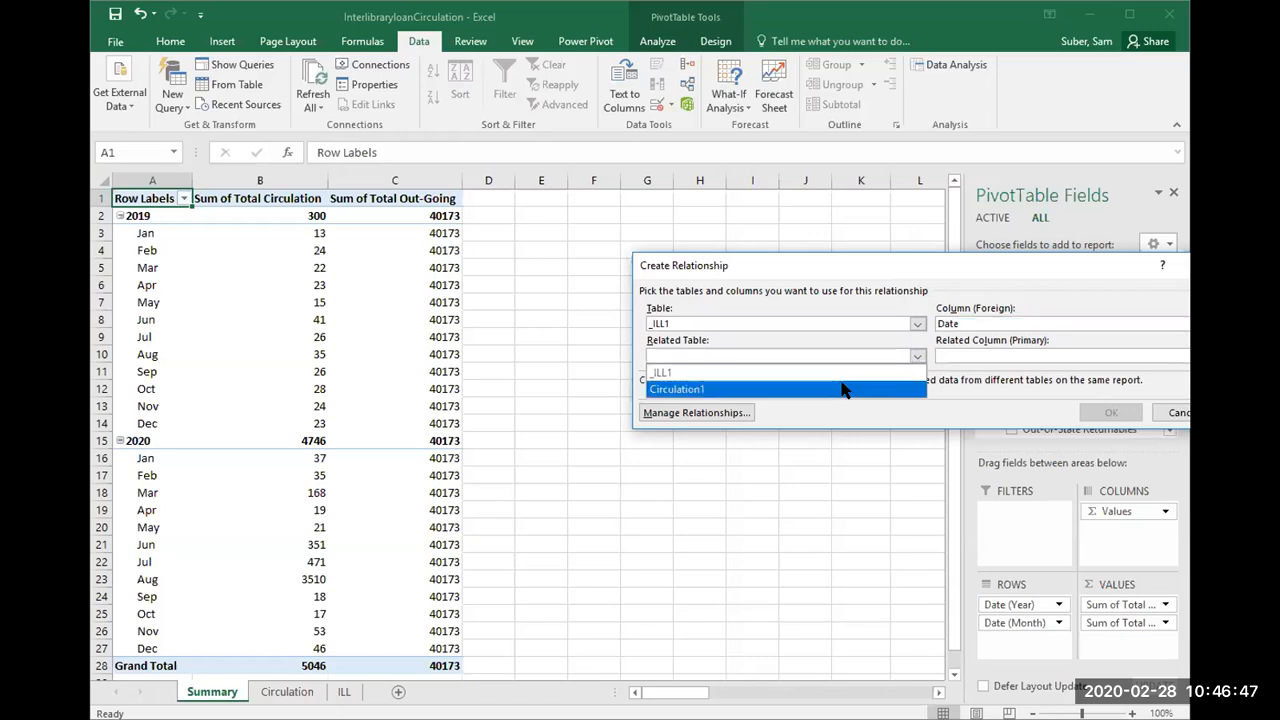
pyautogui.click(842, 389)
pyautogui.click(1110, 412)
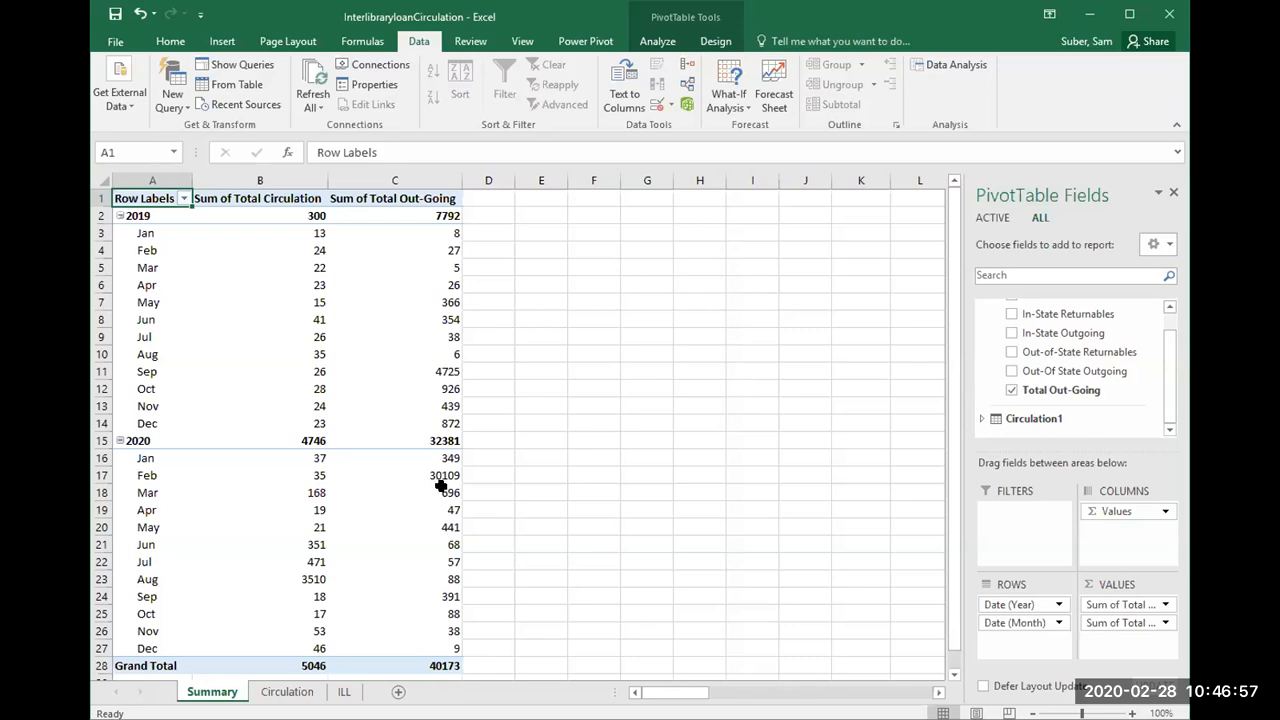
pyautogui.click(442, 476)
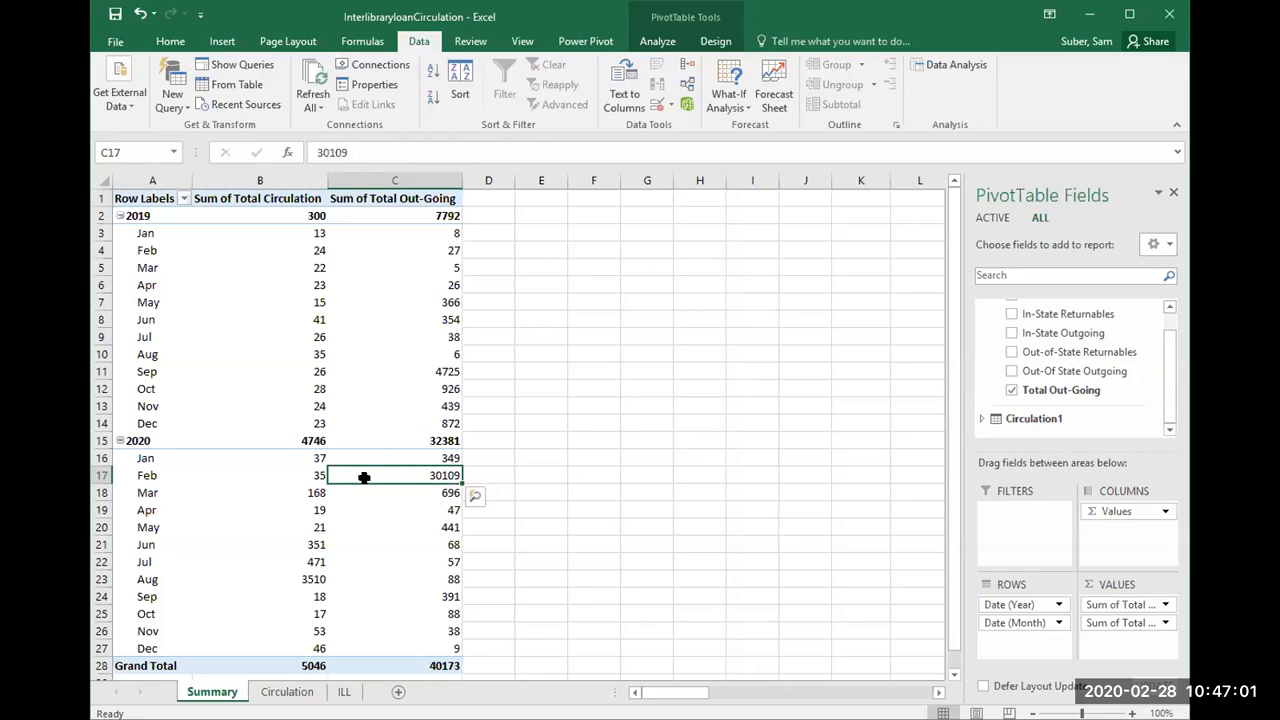
pyautogui.click(434, 489)
pyautogui.click(431, 474)
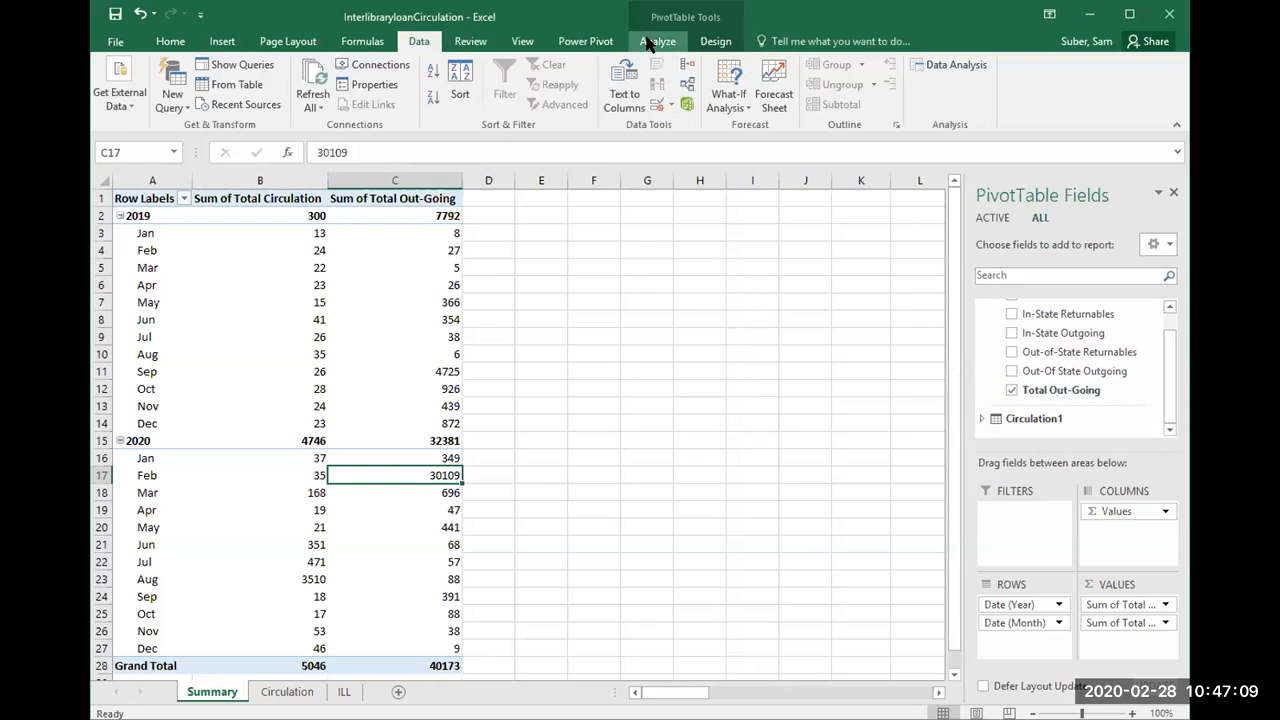
# Step: Start a new Power Pivot measure in the _ILL1 table with the formula =[Sum of Total Circulation]/[Sum of Total Out-Going]
pyautogui.click(590, 44)
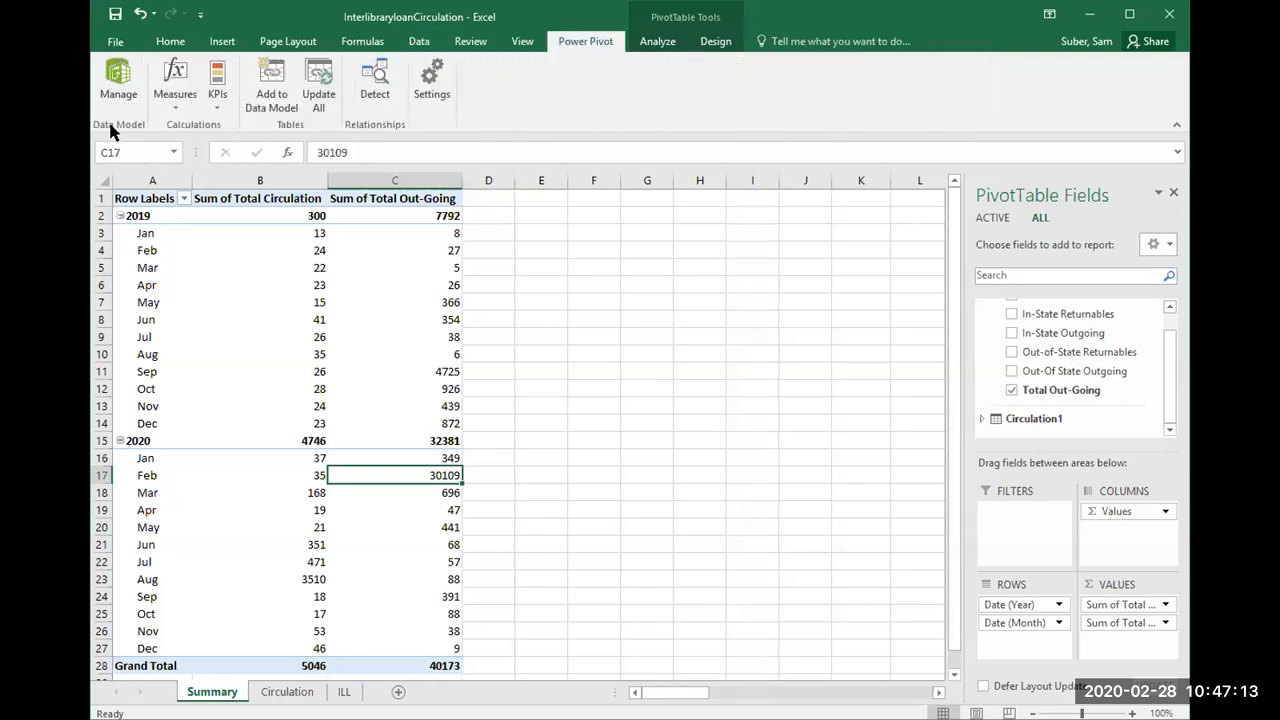
pyautogui.click(175, 98)
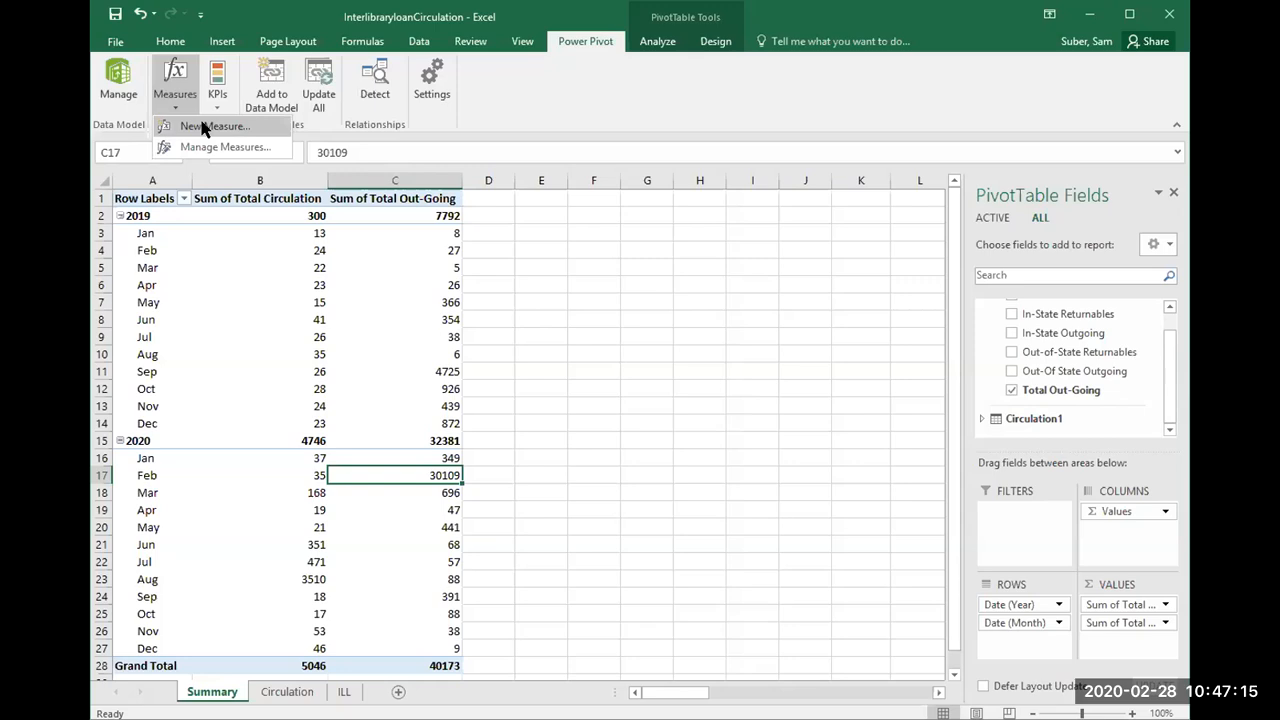
pyautogui.click(202, 126)
pyautogui.click(465, 334)
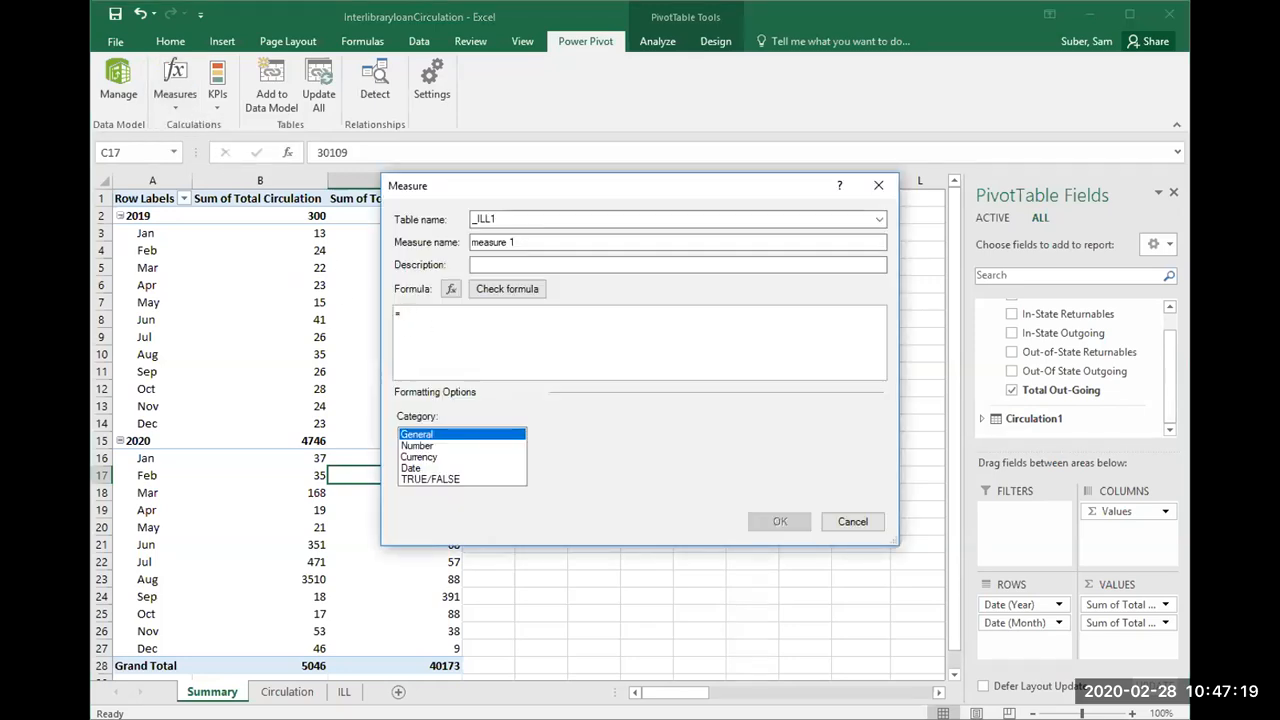
pyautogui.hotkey('alt', 'Tab')
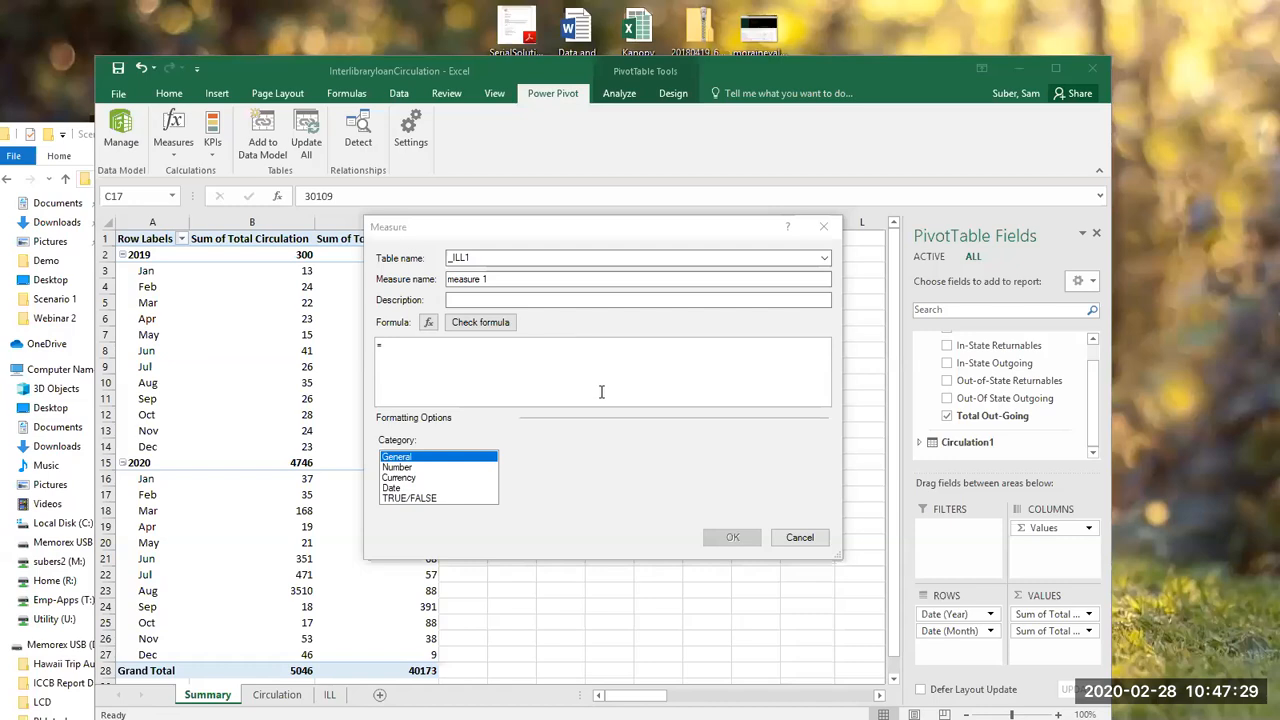
pyautogui.click(620, 347)
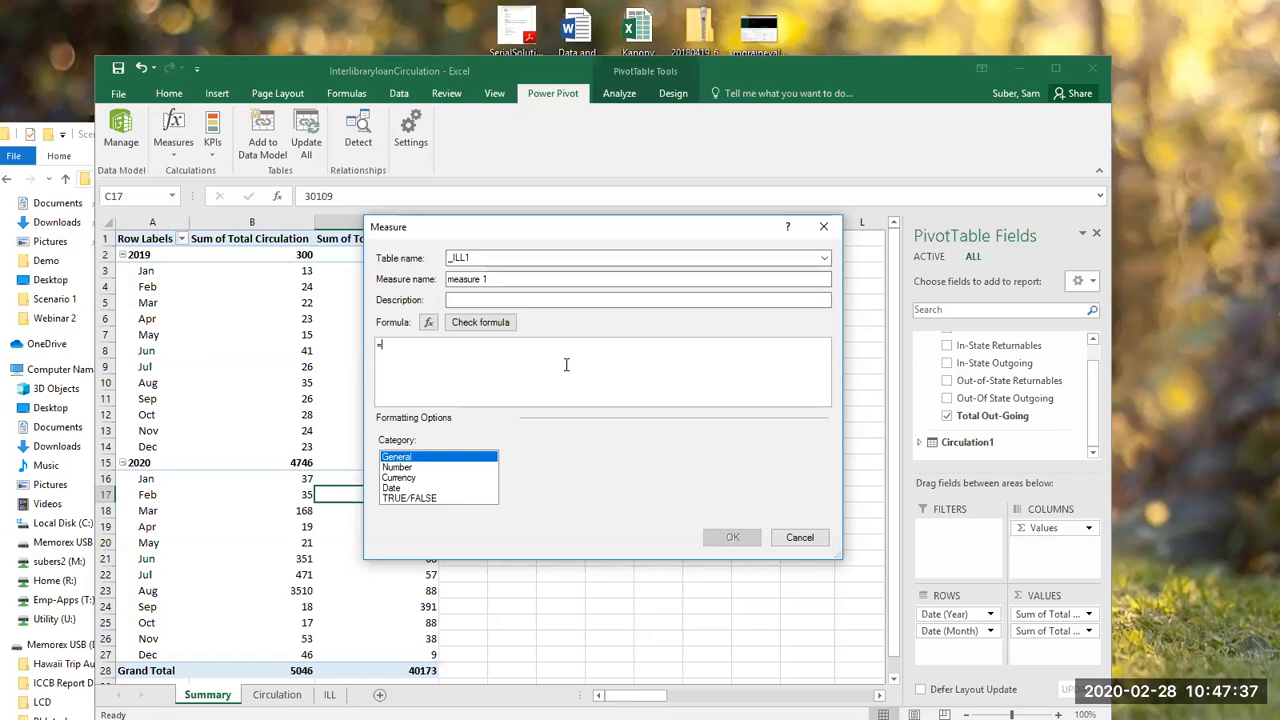
pyautogui.write('sum of')
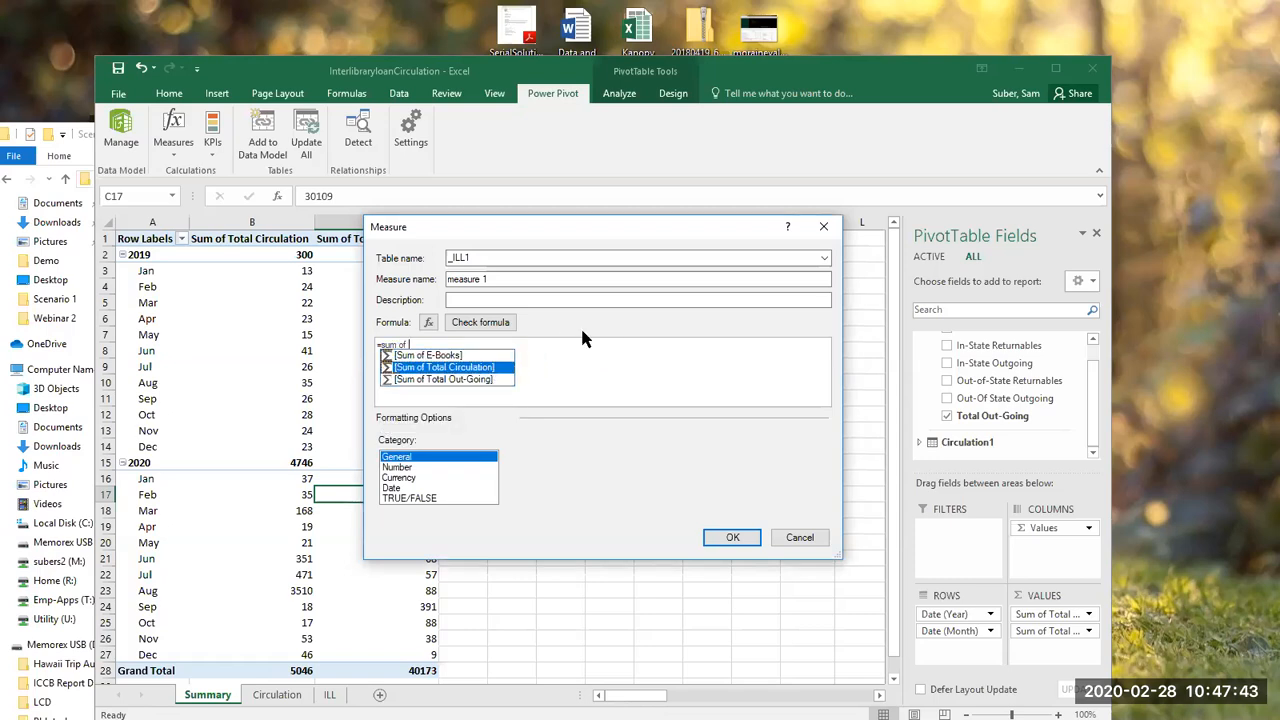
pyautogui.doubleClick(489, 367)
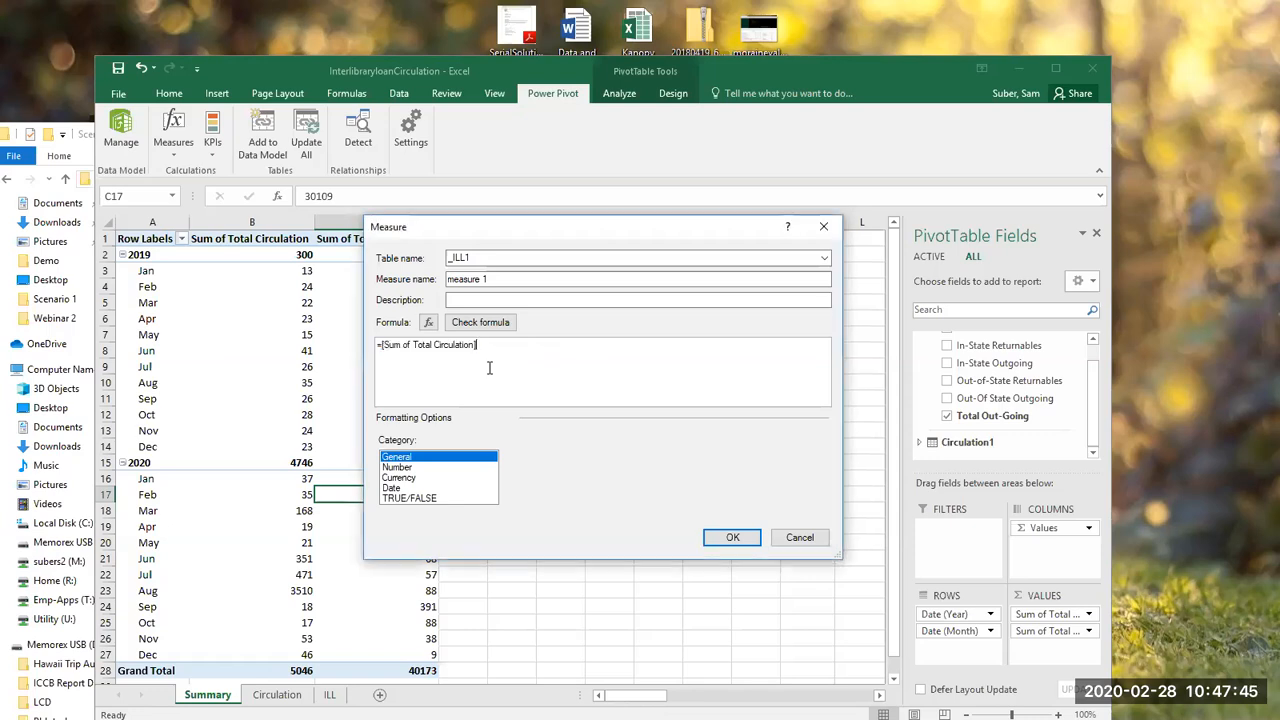
pyautogui.write('/sum')
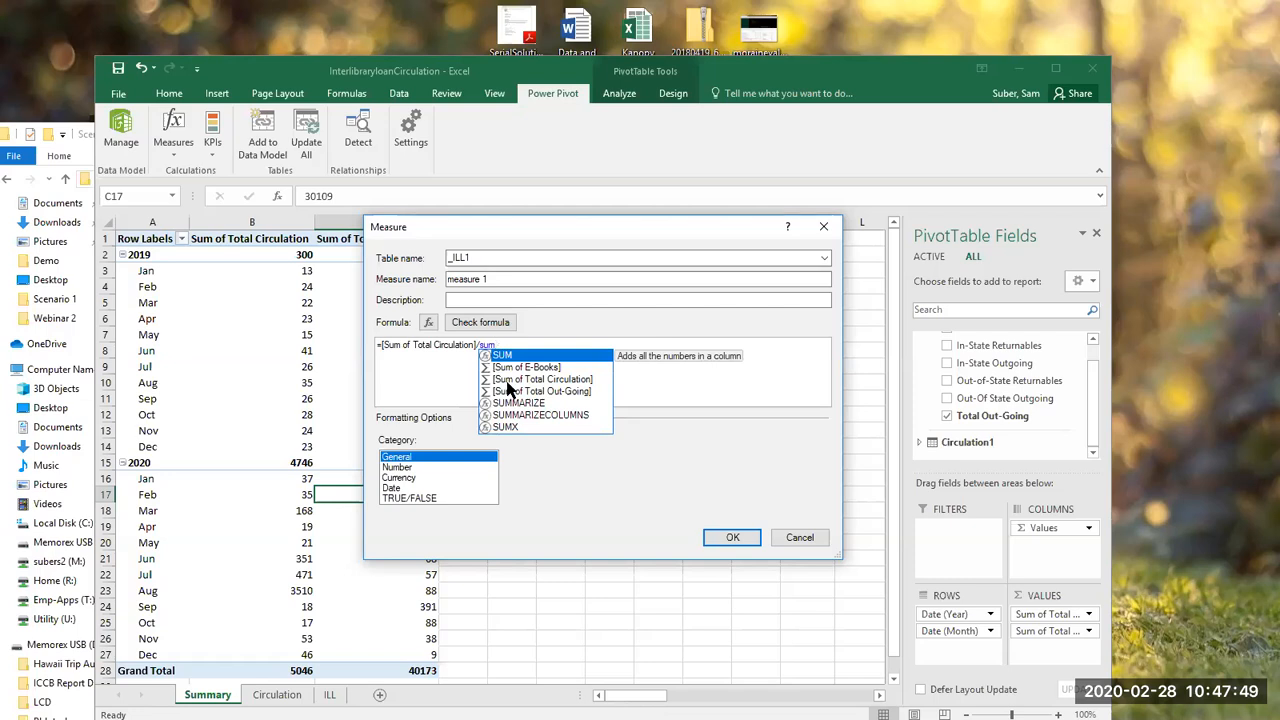
pyautogui.doubleClick(513, 391)
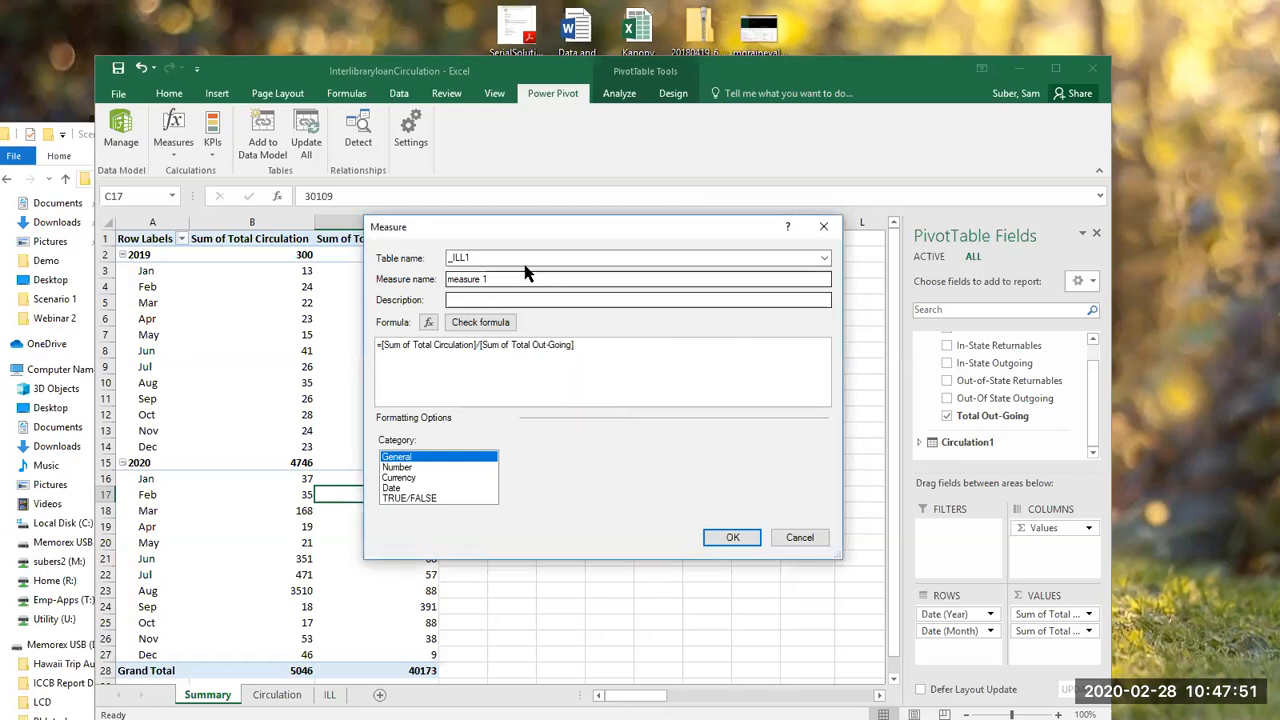
# Step: Name the measure Circ per ILL and save it to the PivotTable
pyautogui.moveTo(495, 279); pyautogui.dragTo(452, 279)
pyautogui.write('Circ per ILL')
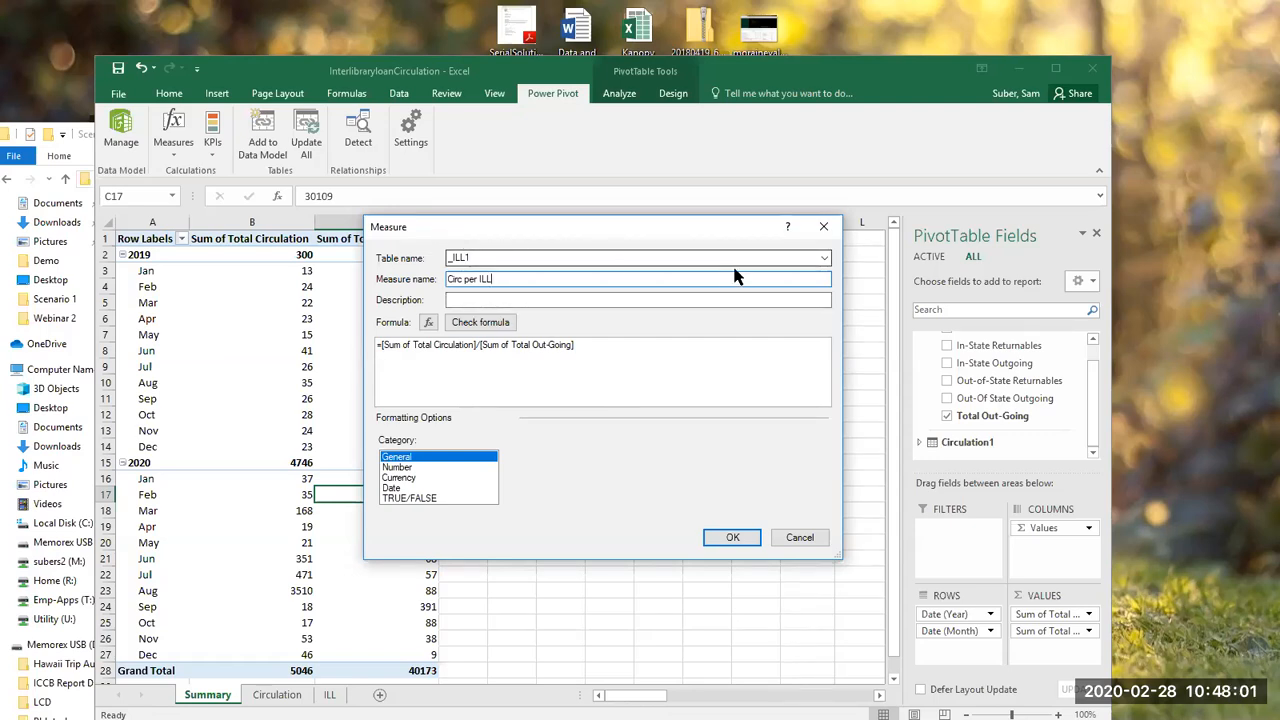
pyautogui.click(731, 539)
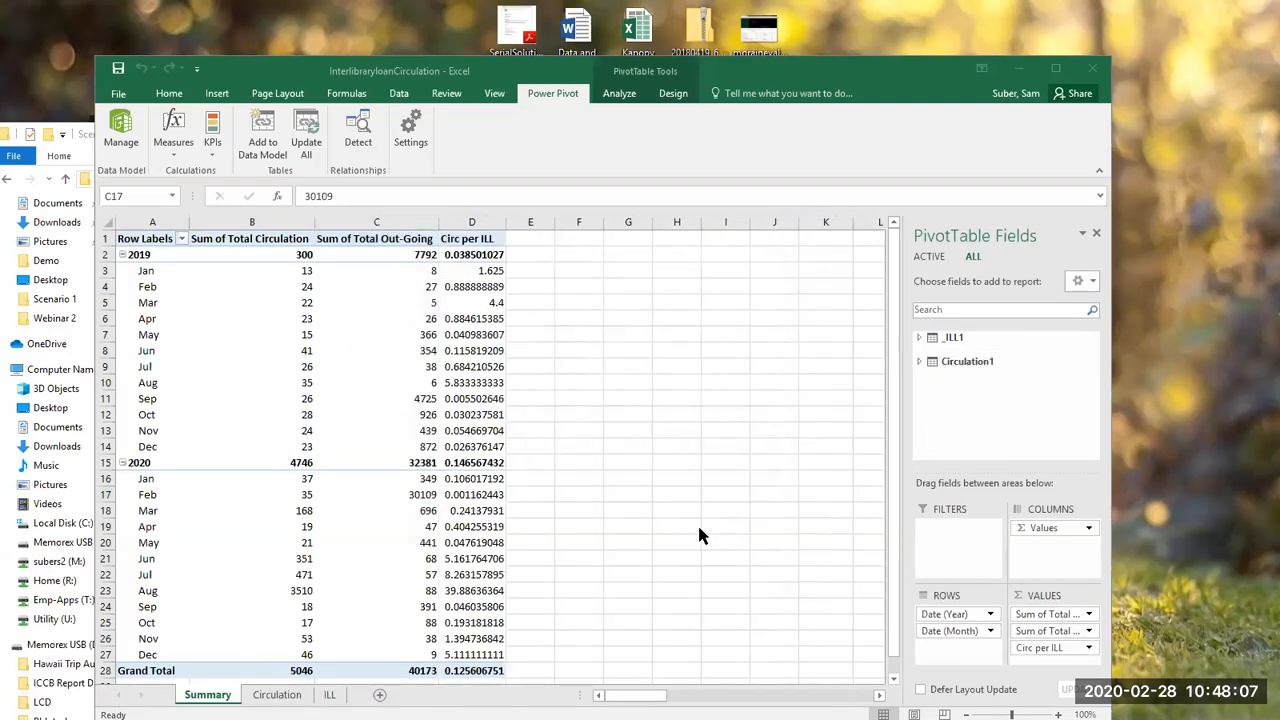
pyautogui.click(471, 399)
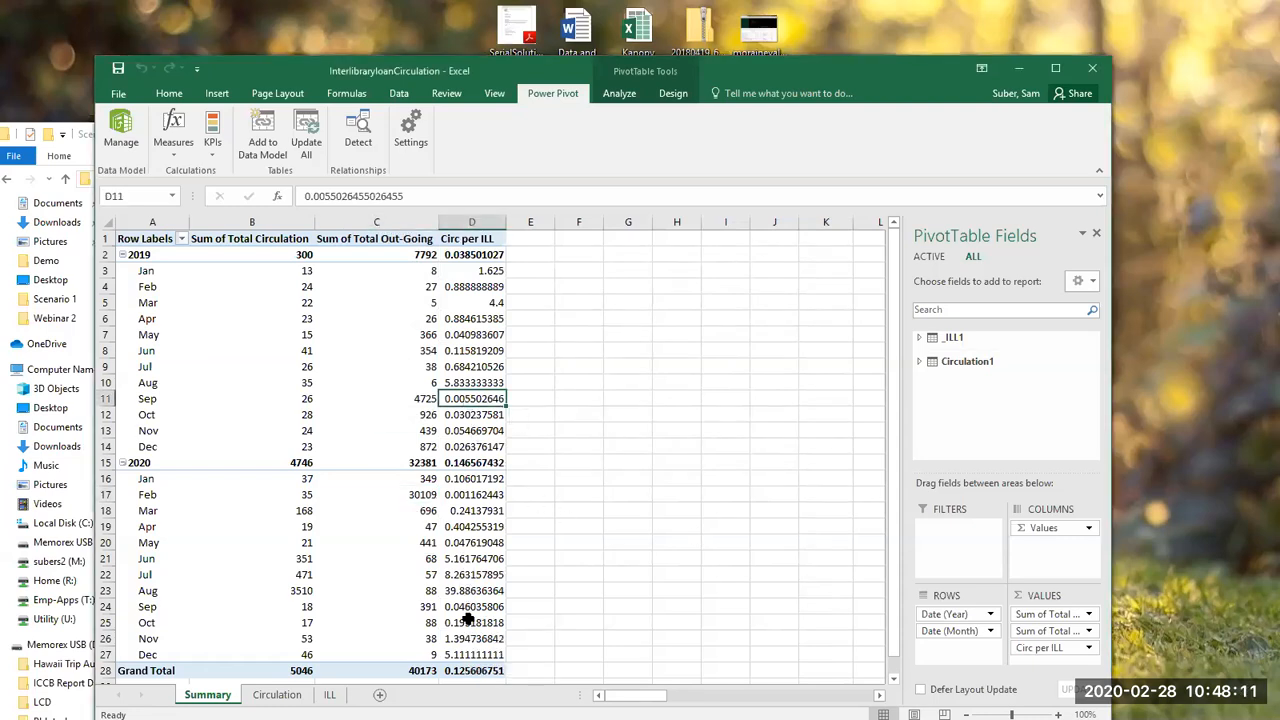
pyautogui.click(490, 352)
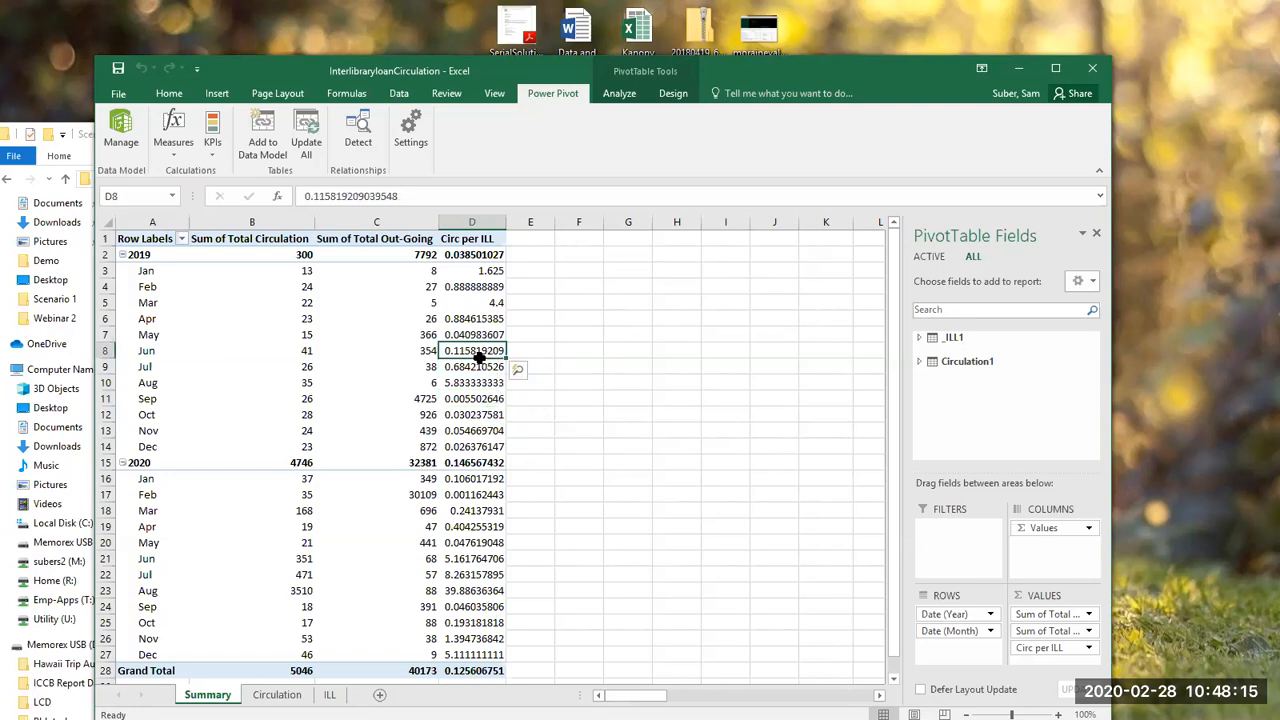
pyautogui.rightClick(480, 355)
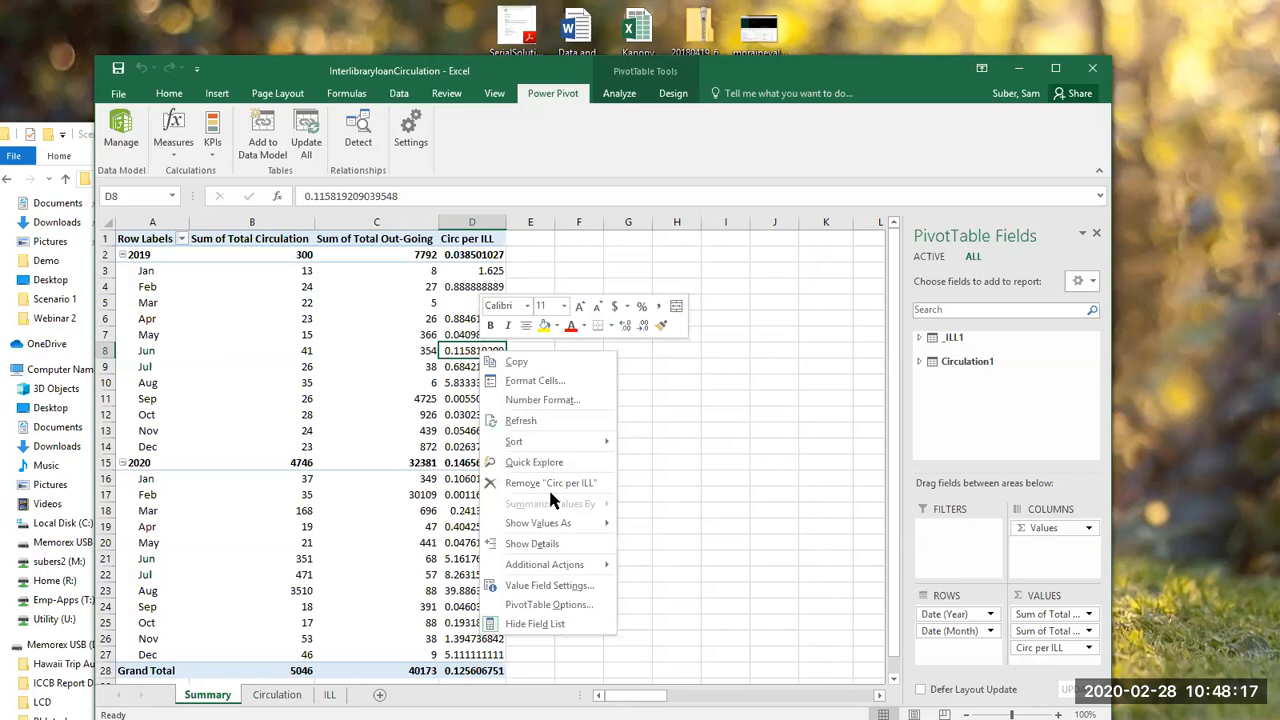
pyautogui.moveTo(560, 523)
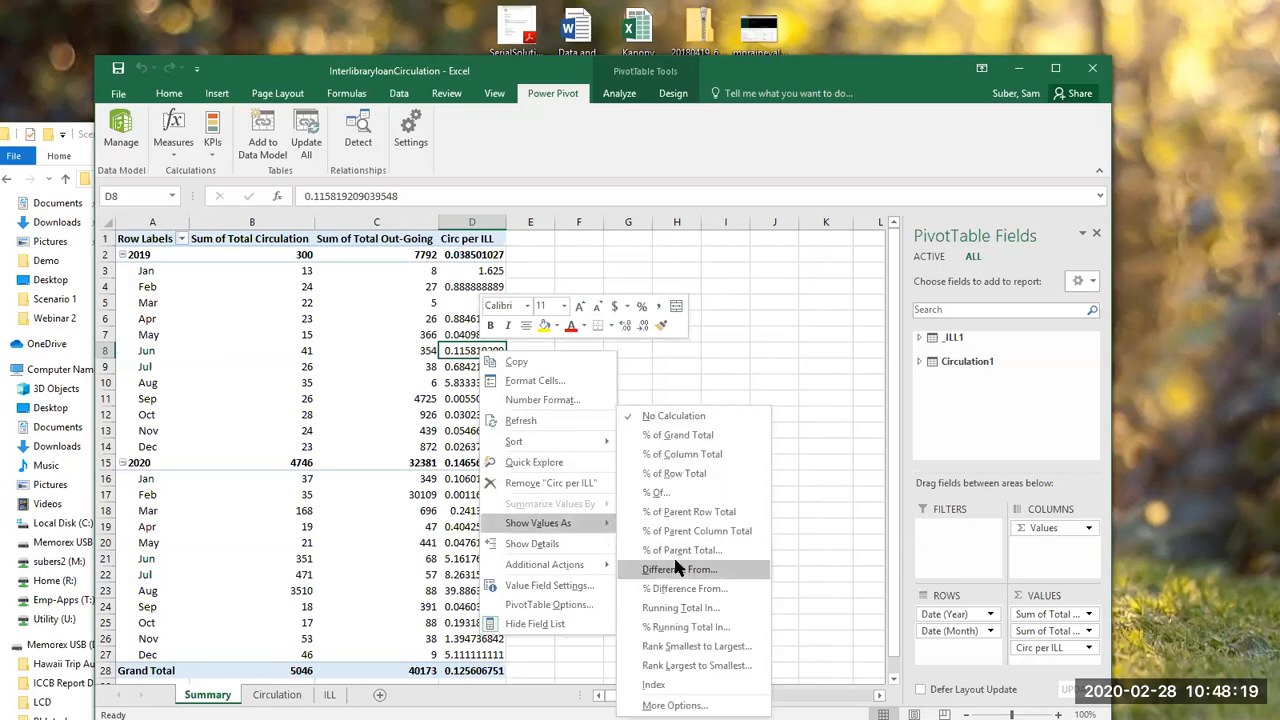
pyautogui.press('Escape')
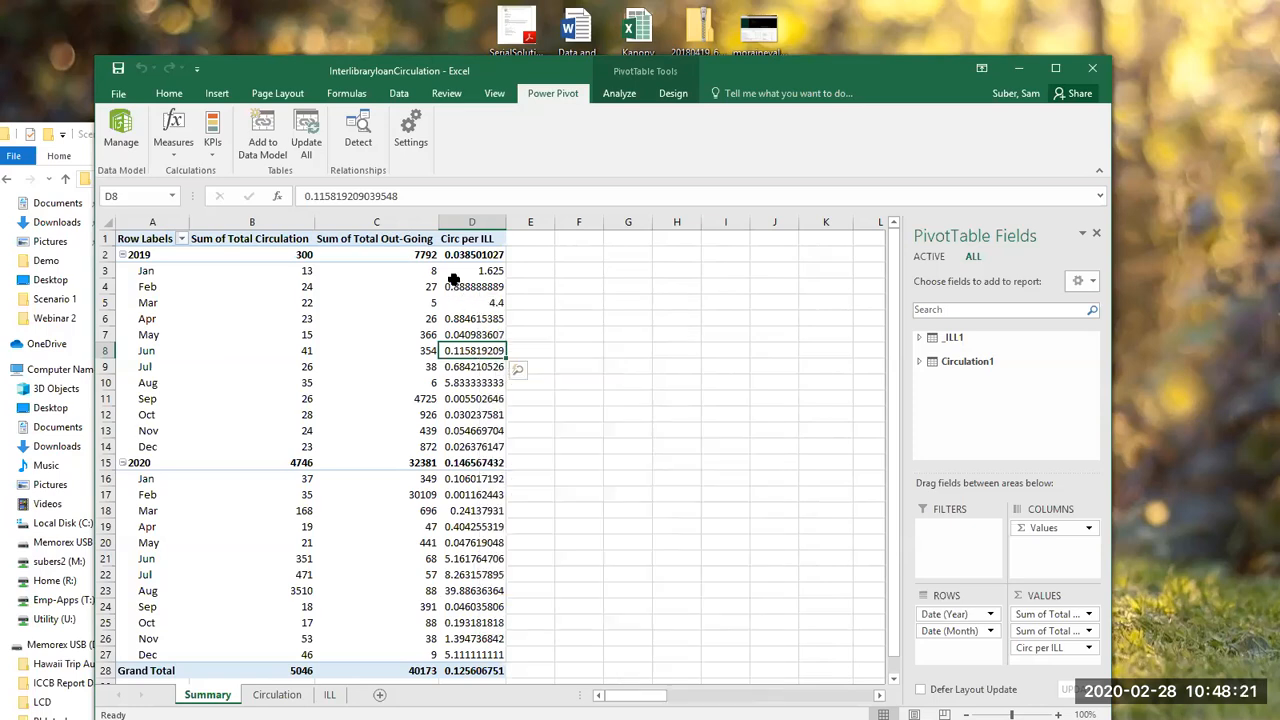
pyautogui.click(468, 221)
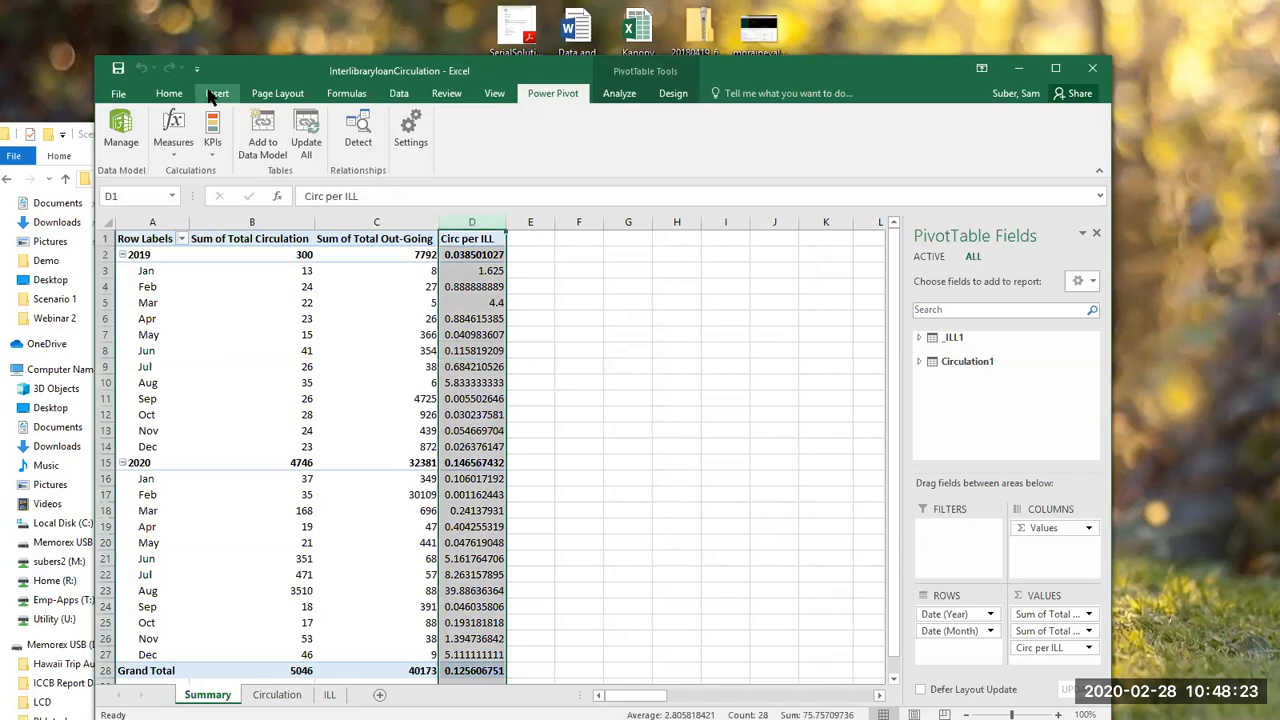
pyautogui.click(169, 93)
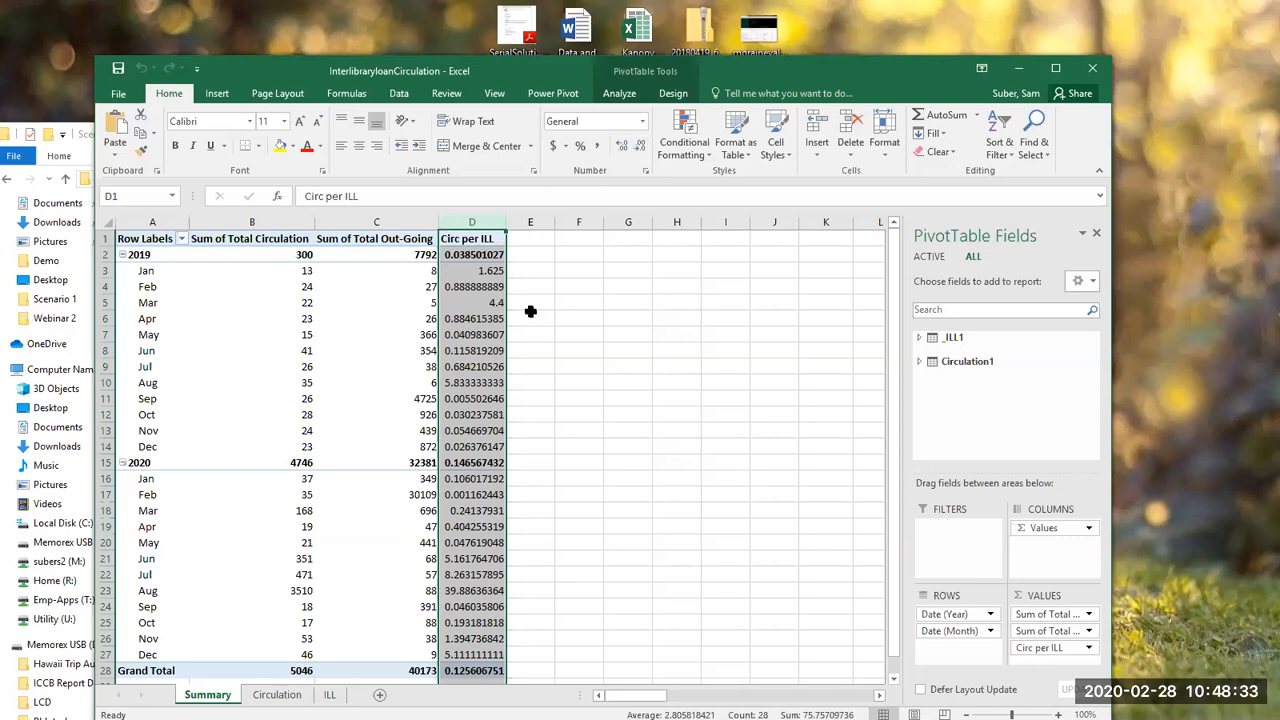
pyautogui.click(466, 334)
pyautogui.rightClick(480, 356)
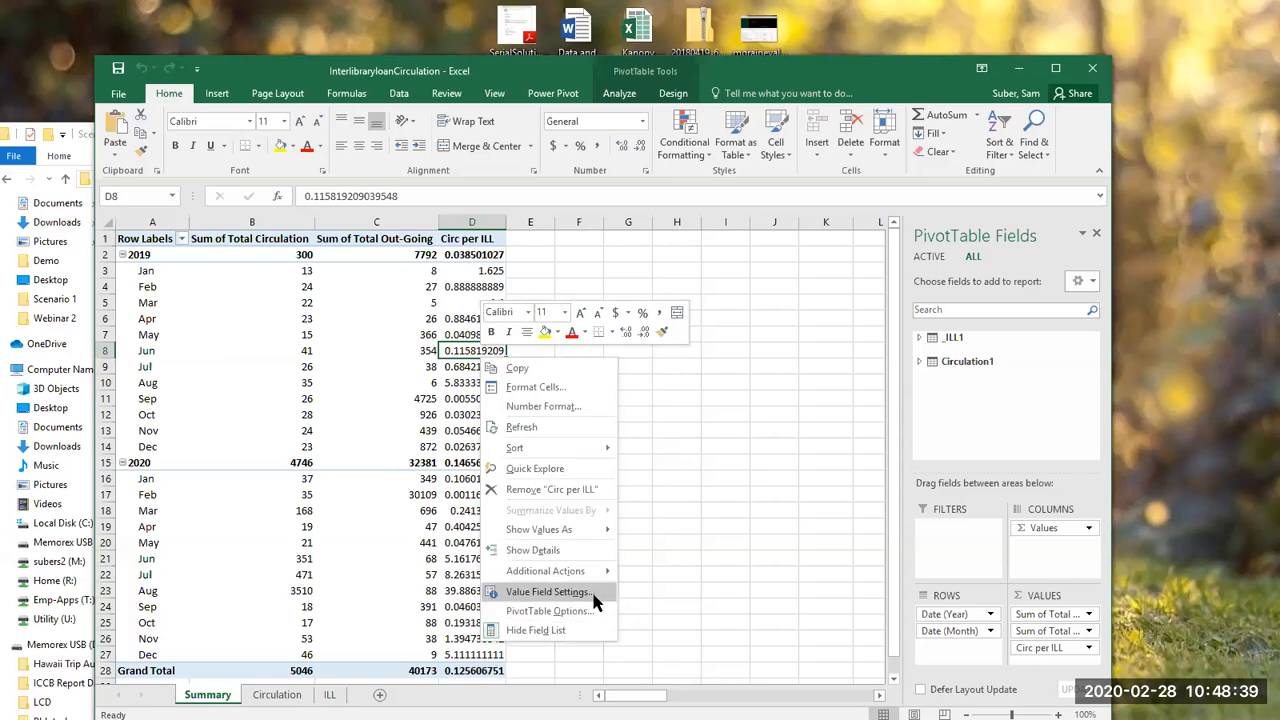
pyautogui.click(594, 596)
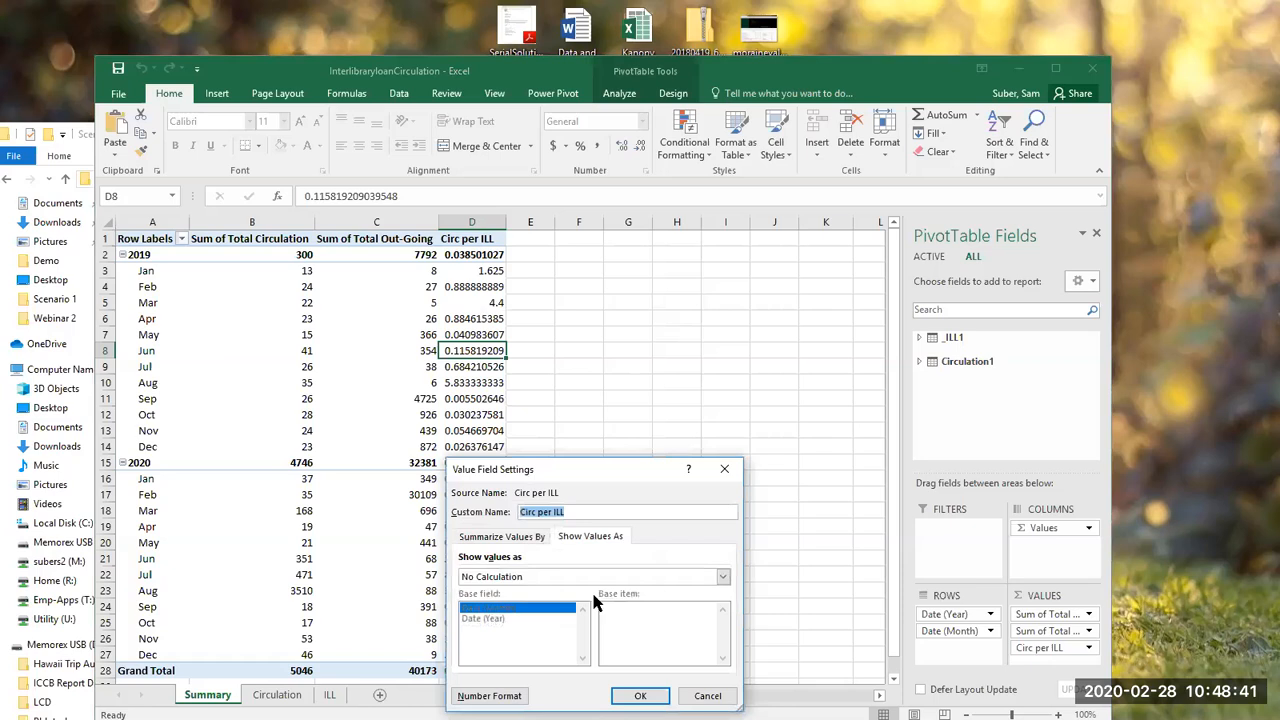
pyautogui.click(545, 540)
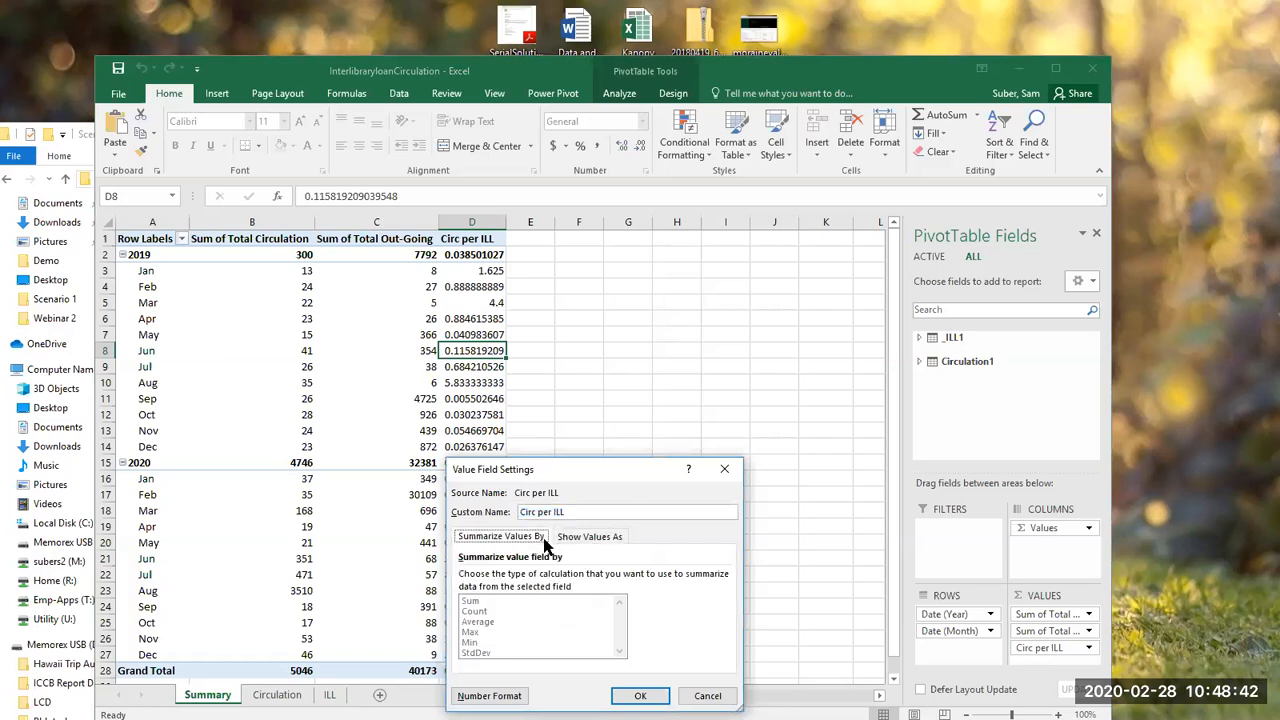
pyautogui.click(724, 469)
pyautogui.rightClick(489, 348)
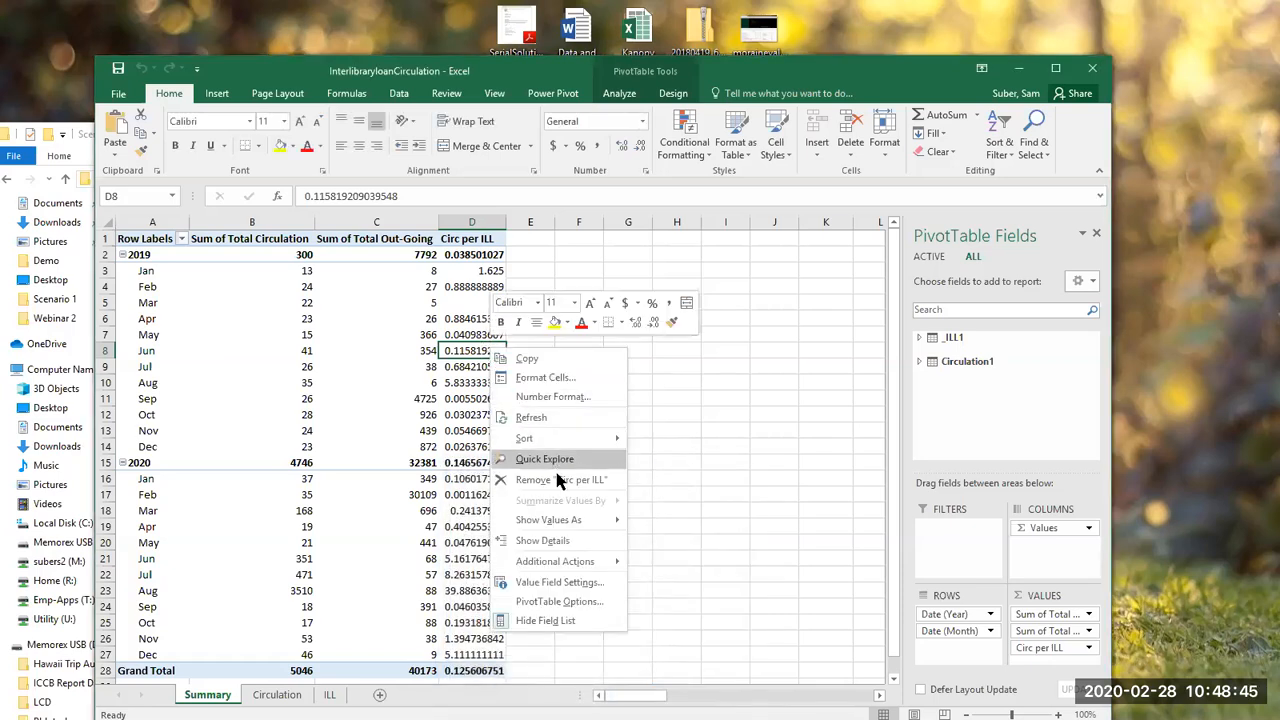
pyautogui.moveTo(575, 525)
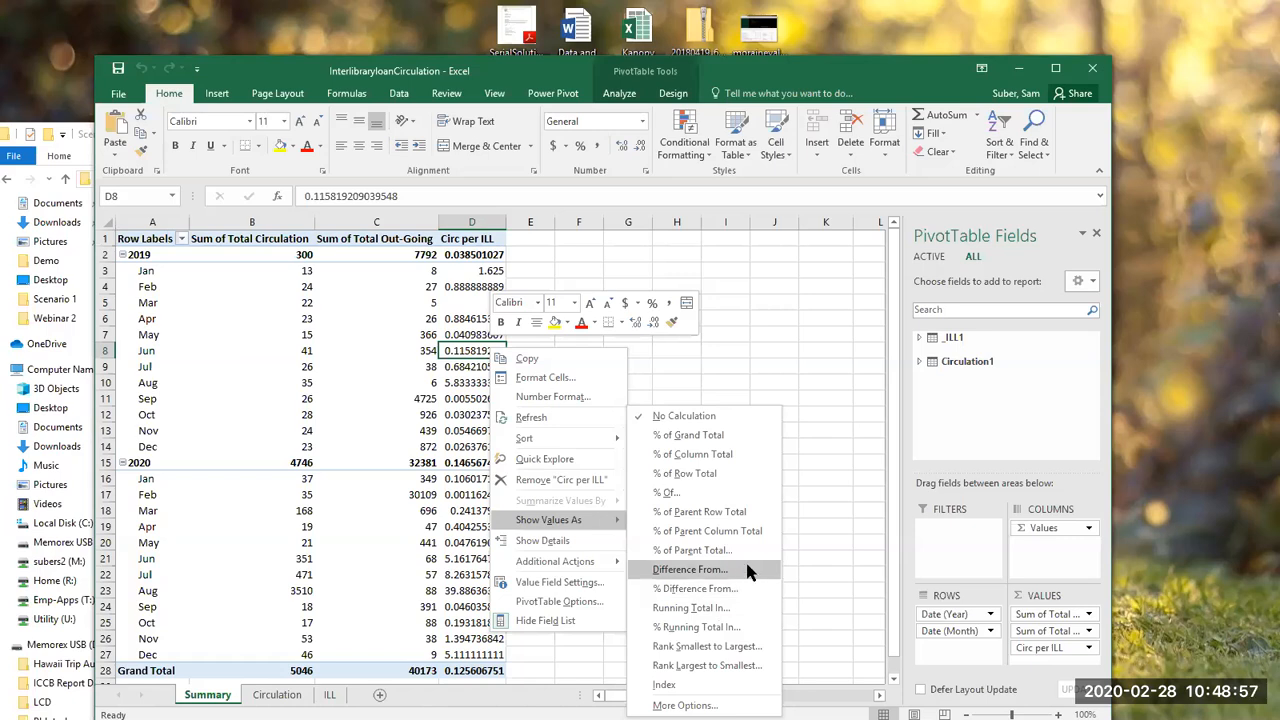
pyautogui.click(812, 503)
pyautogui.click(462, 318)
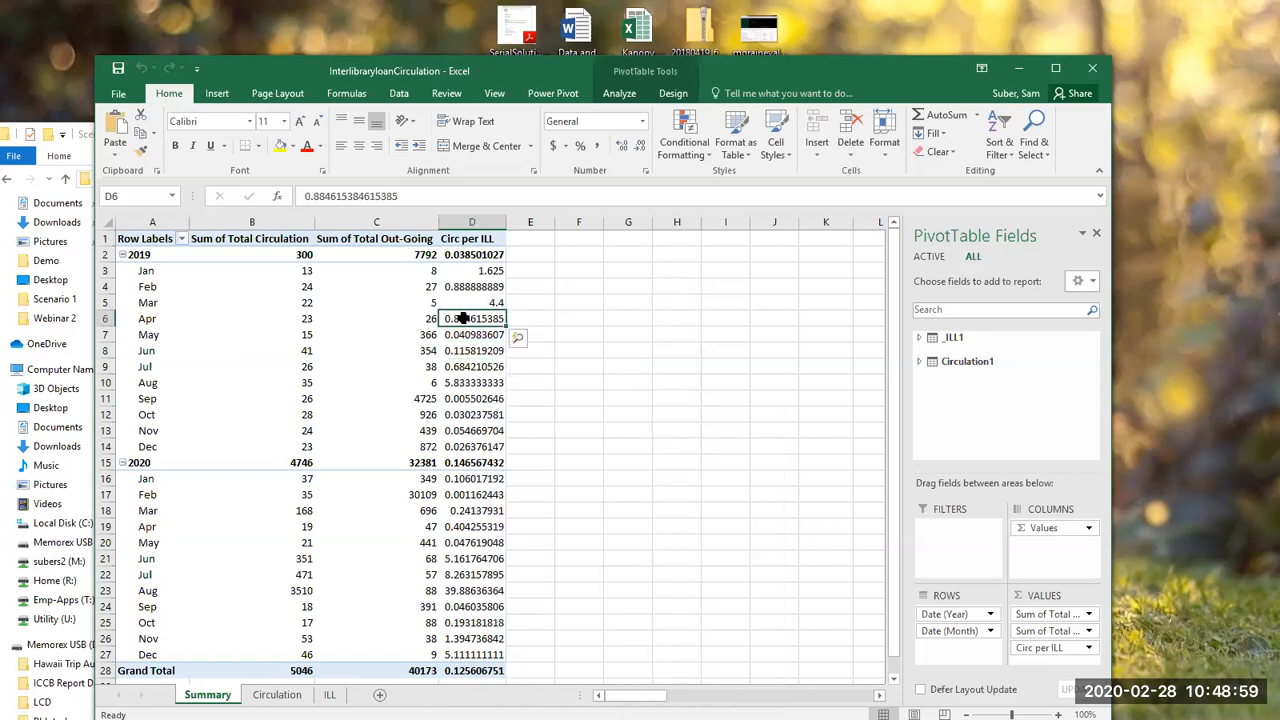
# Step: Format the Circ per ILL value field as Number with 2 decimal places
pyautogui.click(1040, 647)
pyautogui.click(1047, 636)
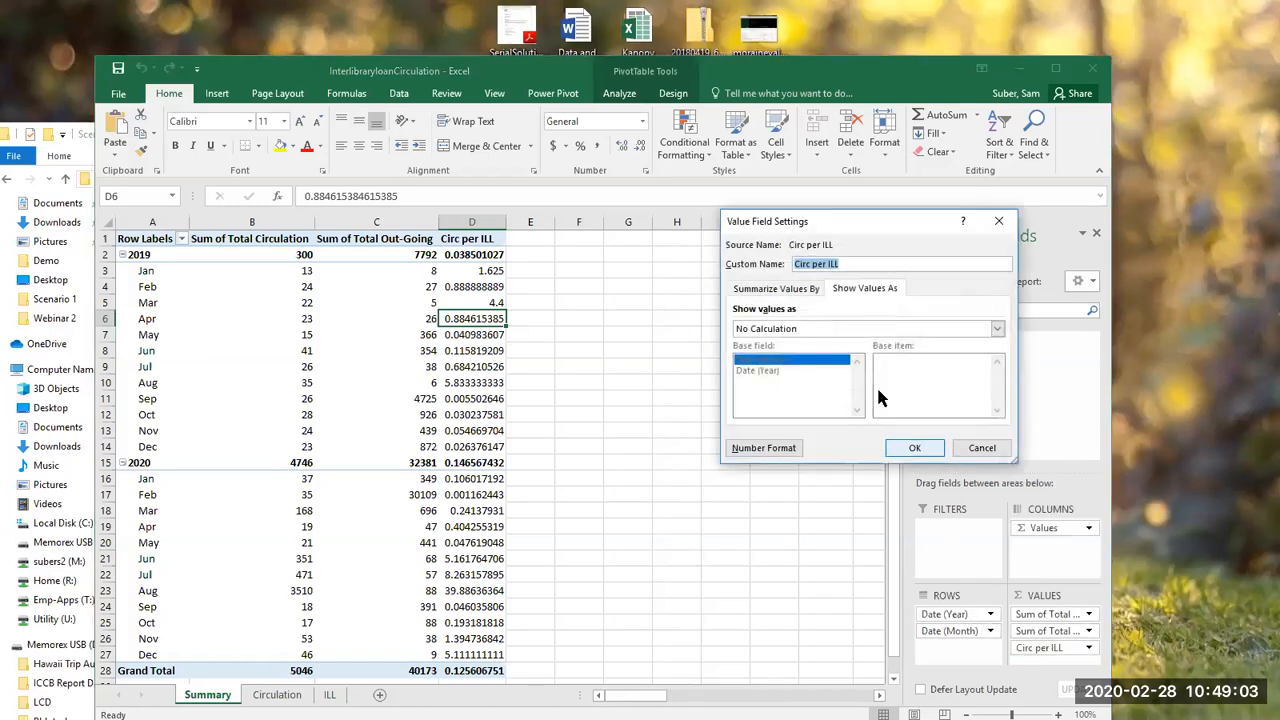
pyautogui.click(790, 290)
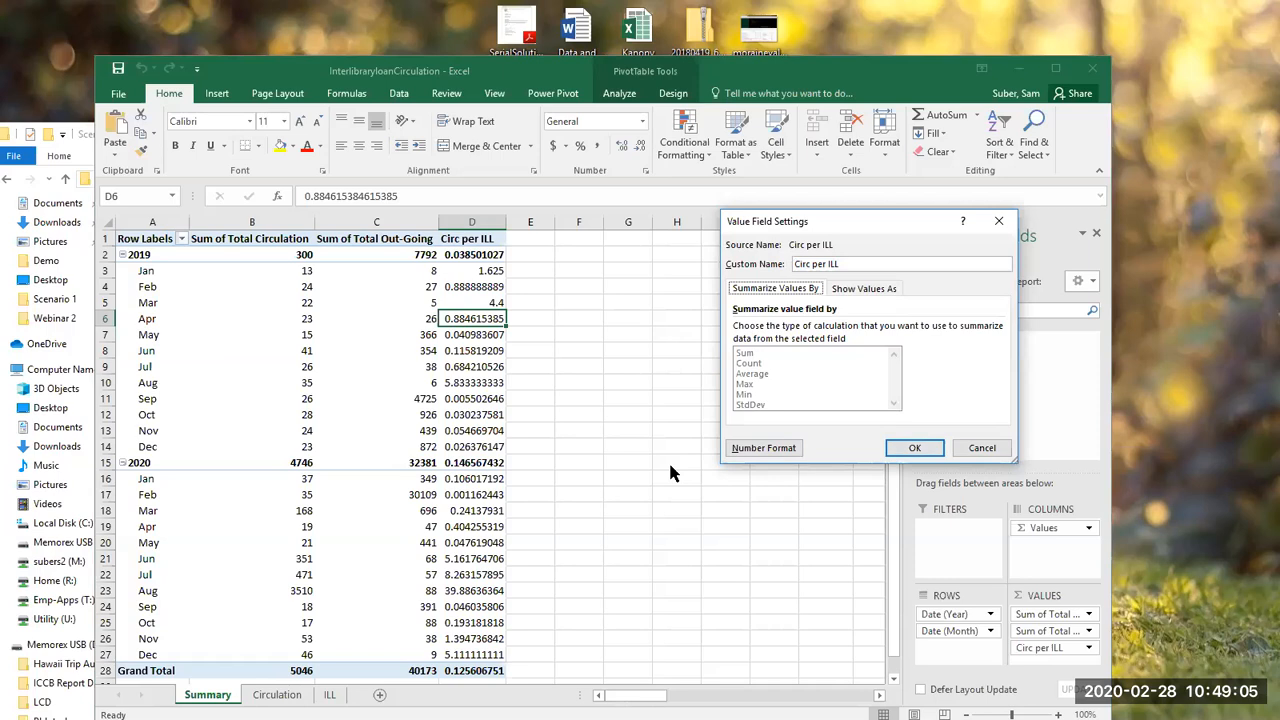
pyautogui.click(746, 452)
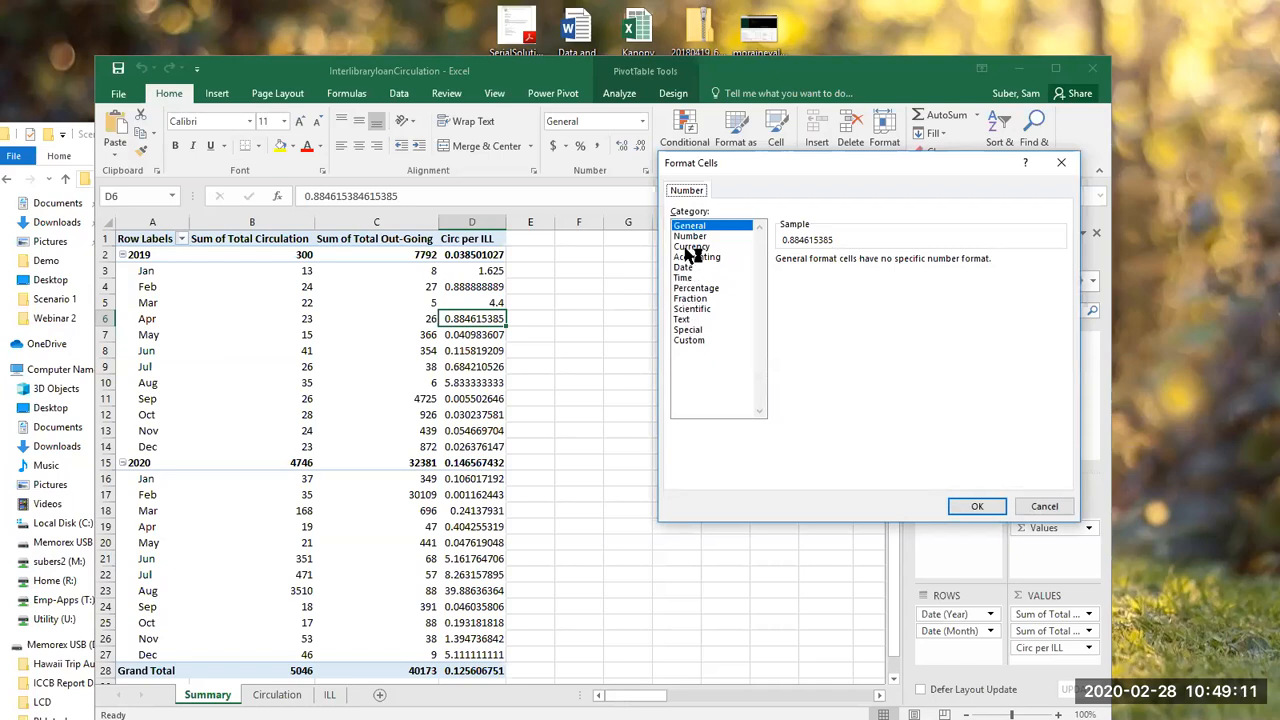
pyautogui.click(690, 237)
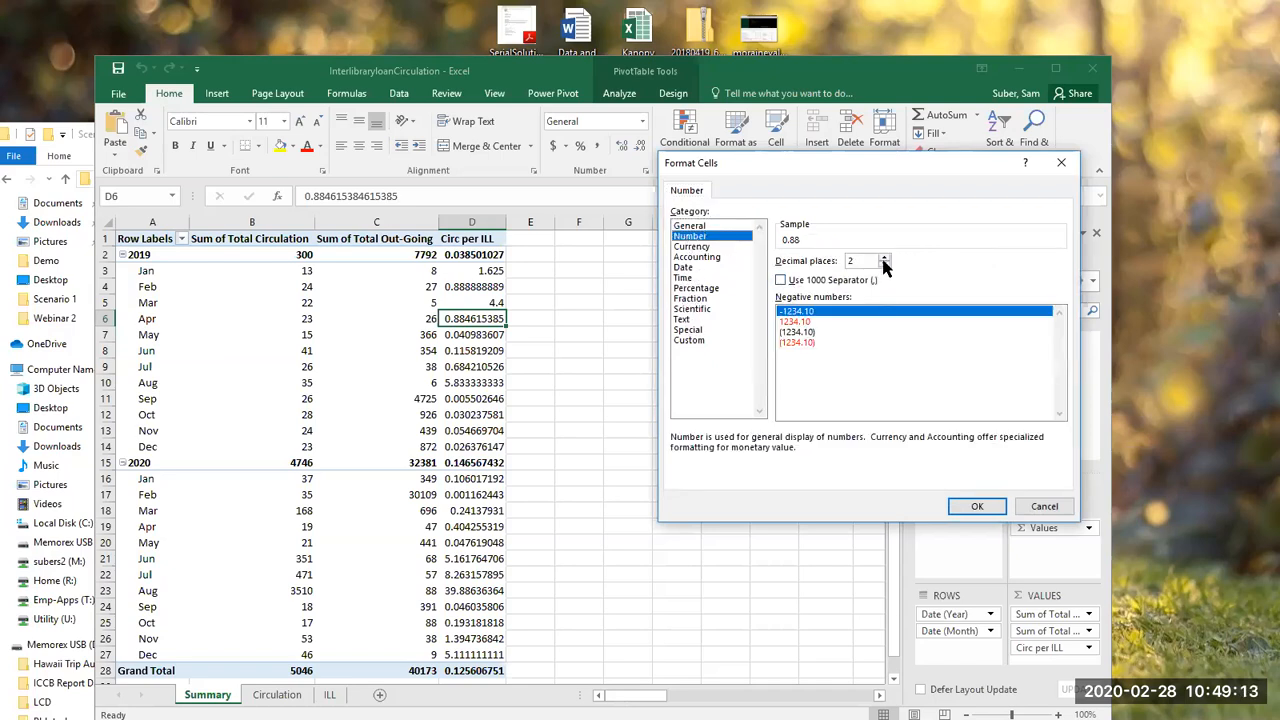
pyautogui.click(973, 508)
pyautogui.click(912, 448)
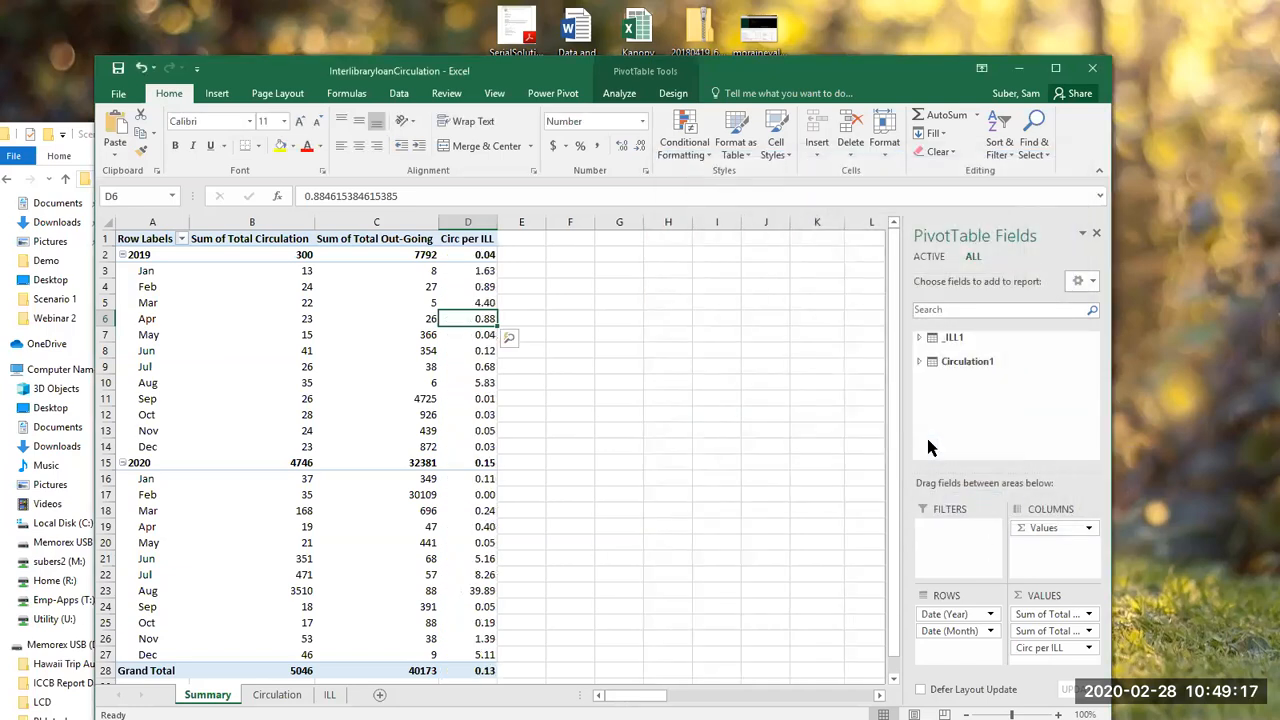
# Step: Close the InterlibraryloanCirculation workbook without saving the changes
pyautogui.click(481, 527)
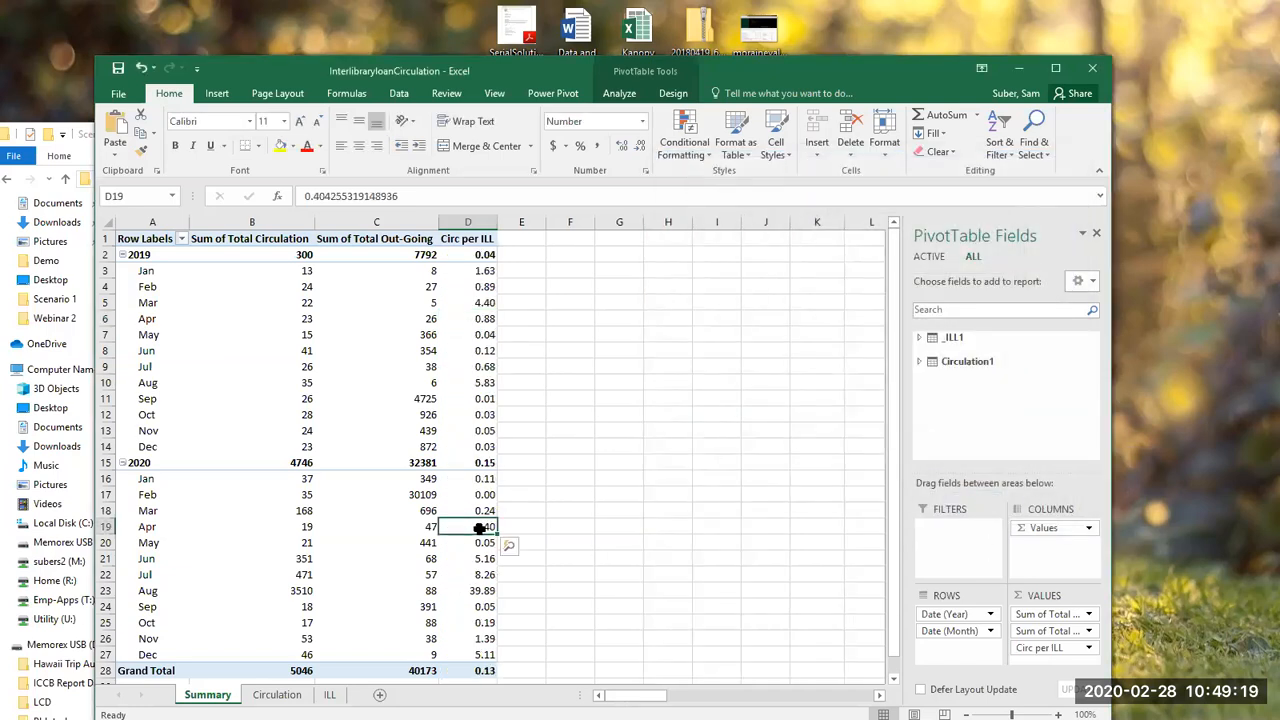
pyautogui.click(465, 604)
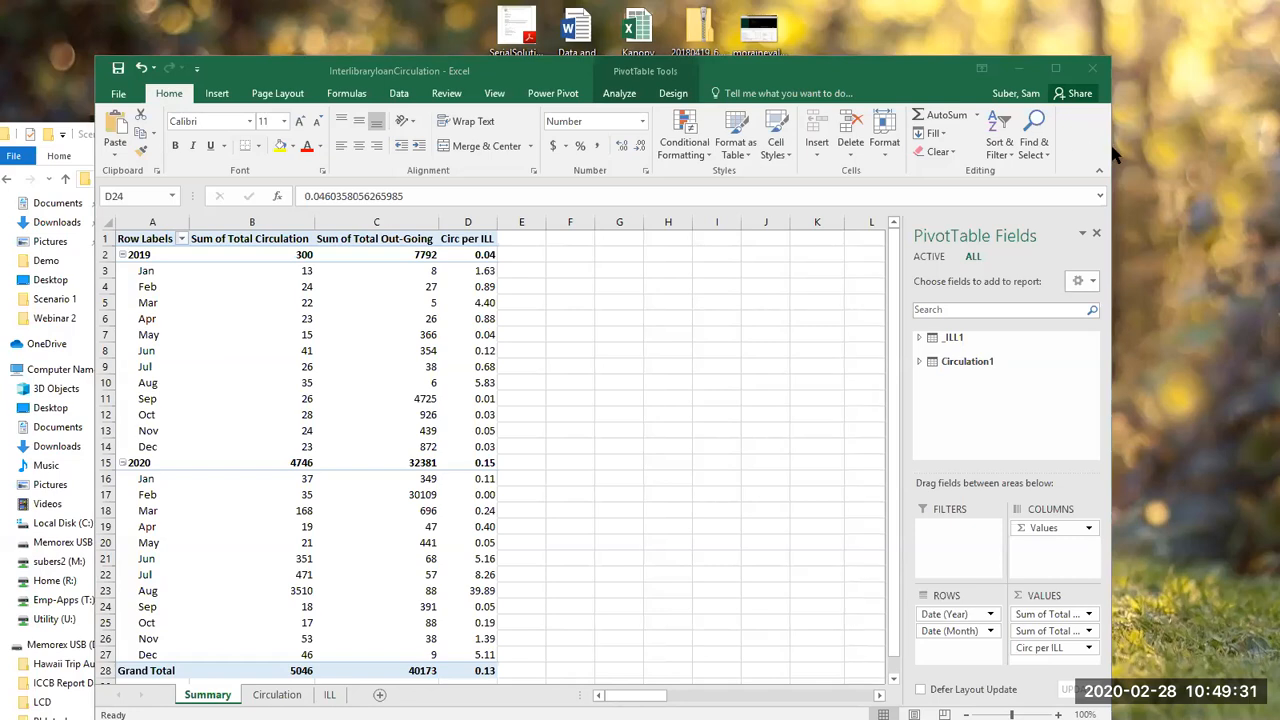
pyautogui.click(1096, 72)
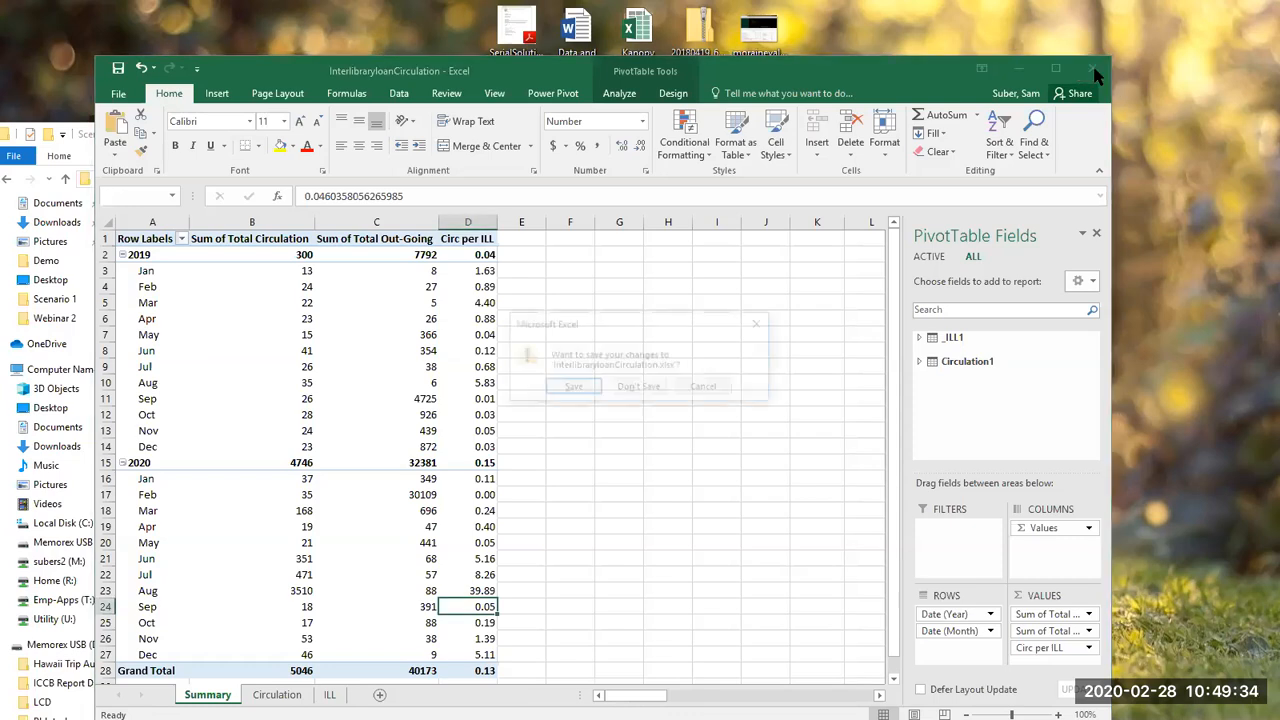
pyautogui.click(646, 389)
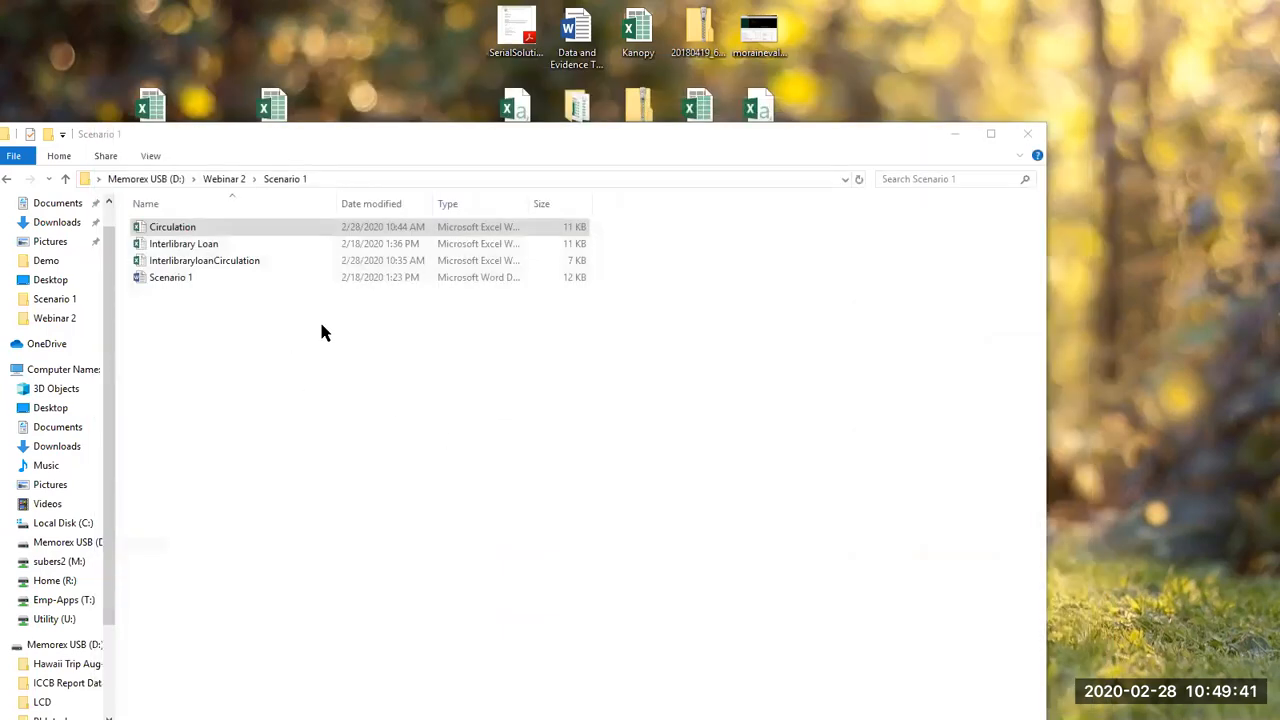
# Step: Open the Scenario 2 document from the Scenario 2 folder in Webinar 2 and copy its task paragraph
pyautogui.click(8, 180)
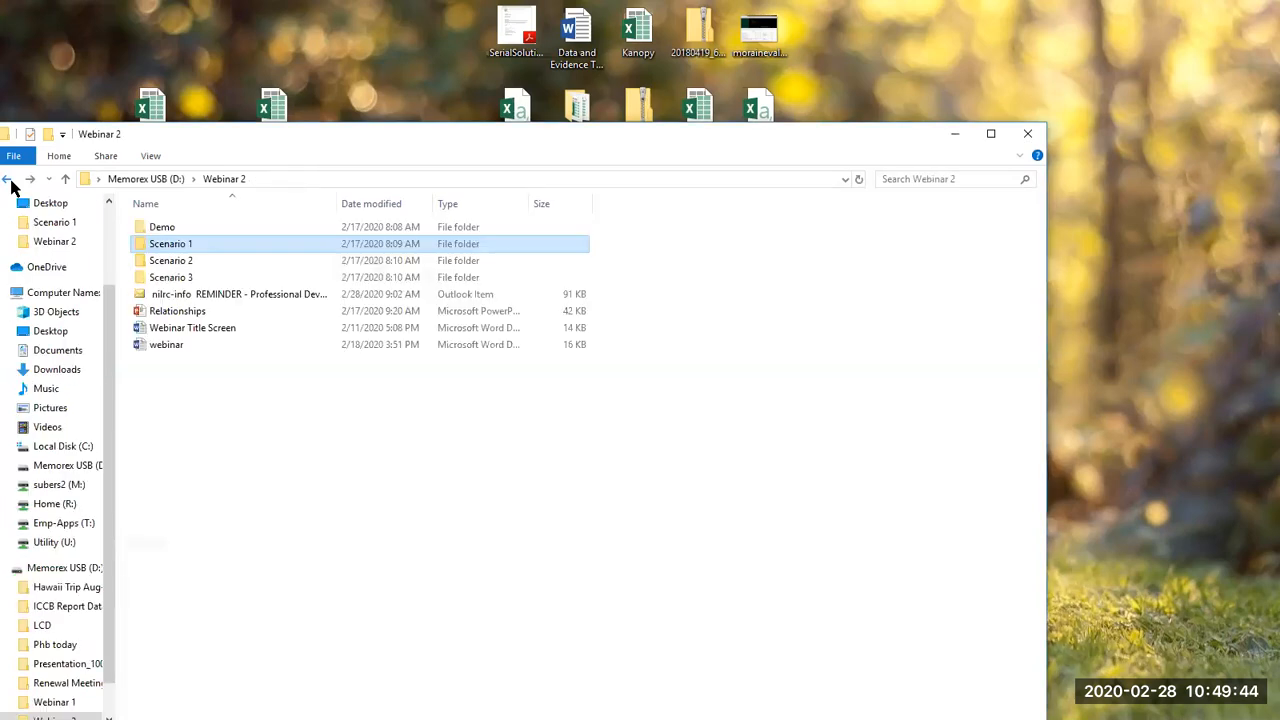
pyautogui.doubleClick(212, 262)
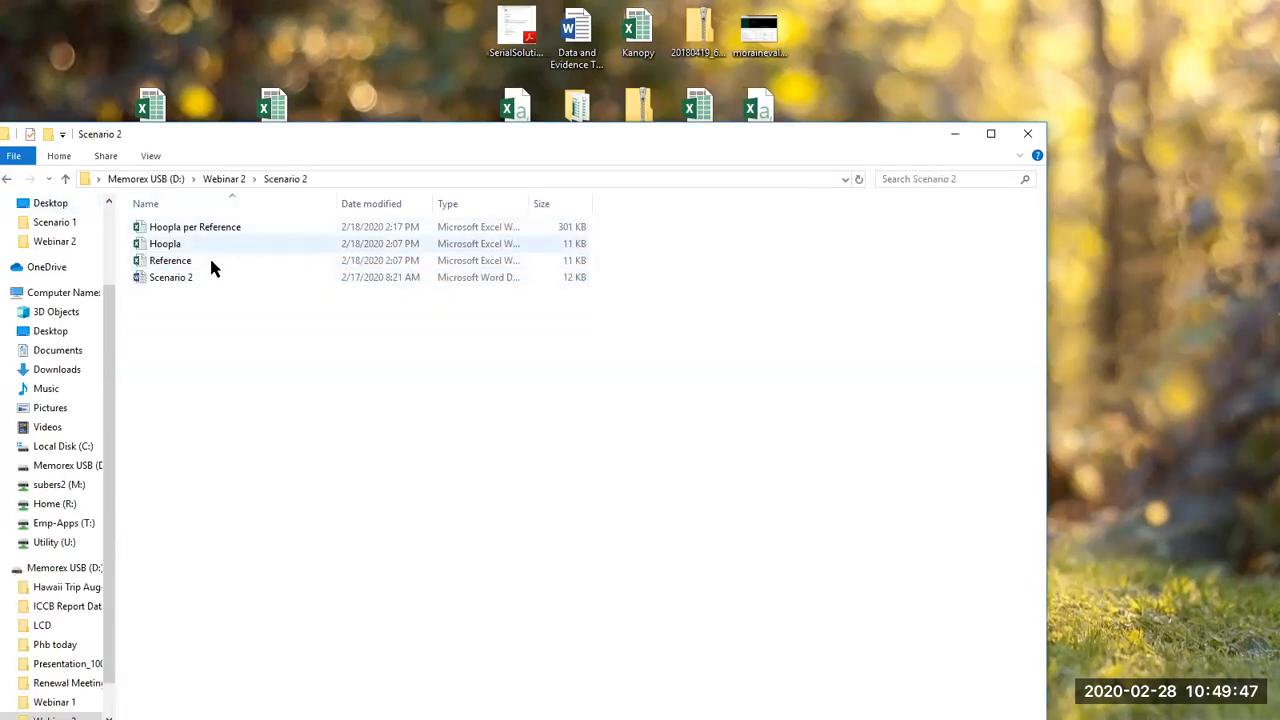
pyautogui.doubleClick(211, 278)
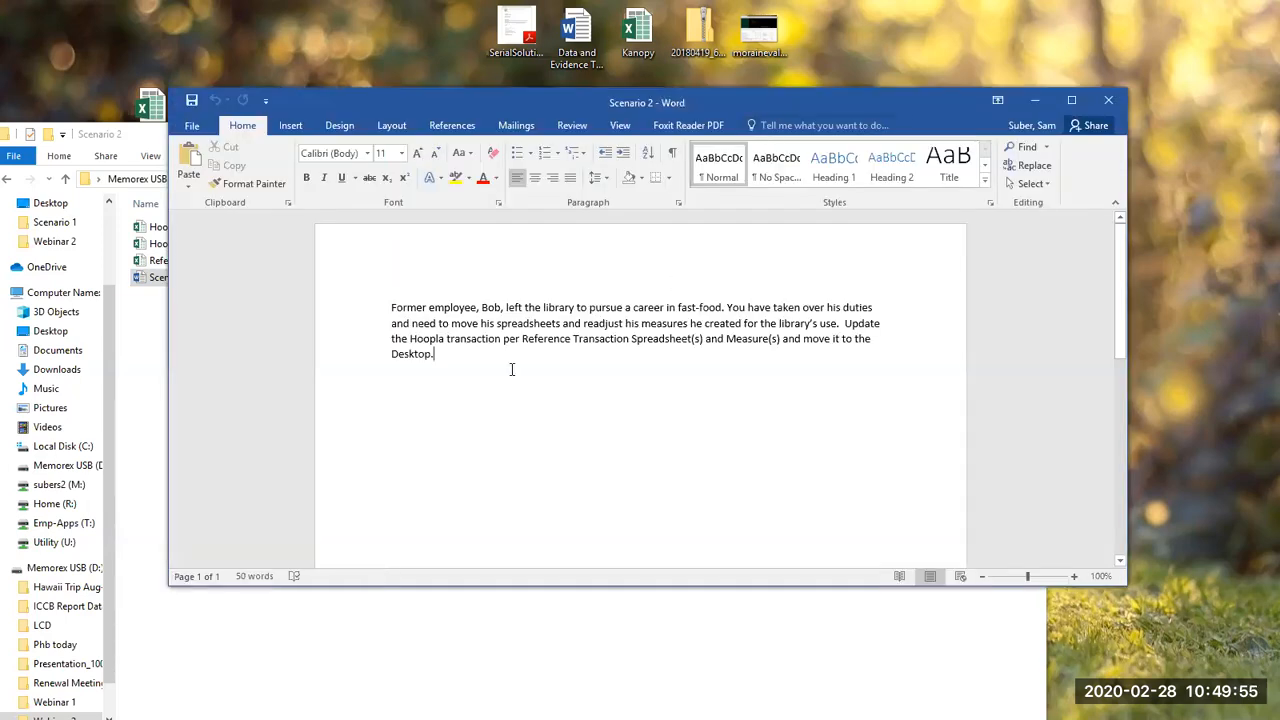
pyautogui.moveTo(511, 369); pyautogui.dragTo(371, 307)
pyautogui.hotkey('ctrl', 'c')
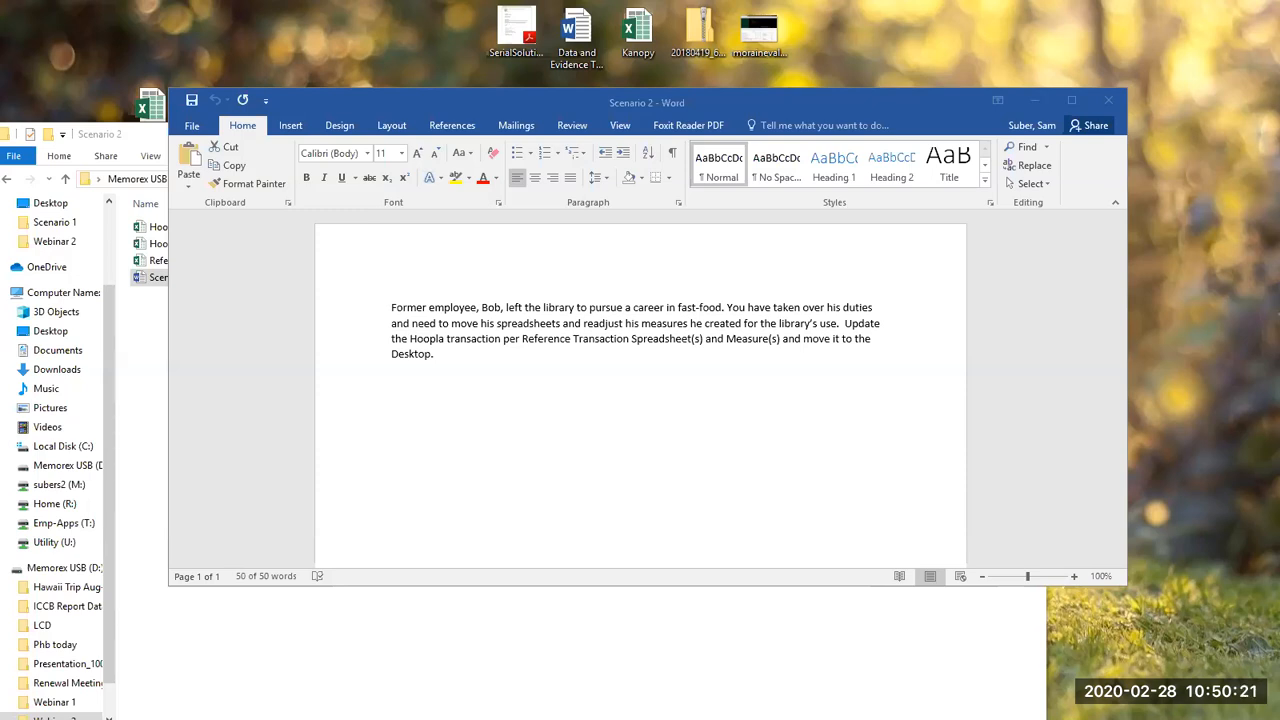
# Step: Move the Word window and the Scenario 2 folder window aside to expose the desktop, with the folder window in front
pyautogui.click(174, 632)
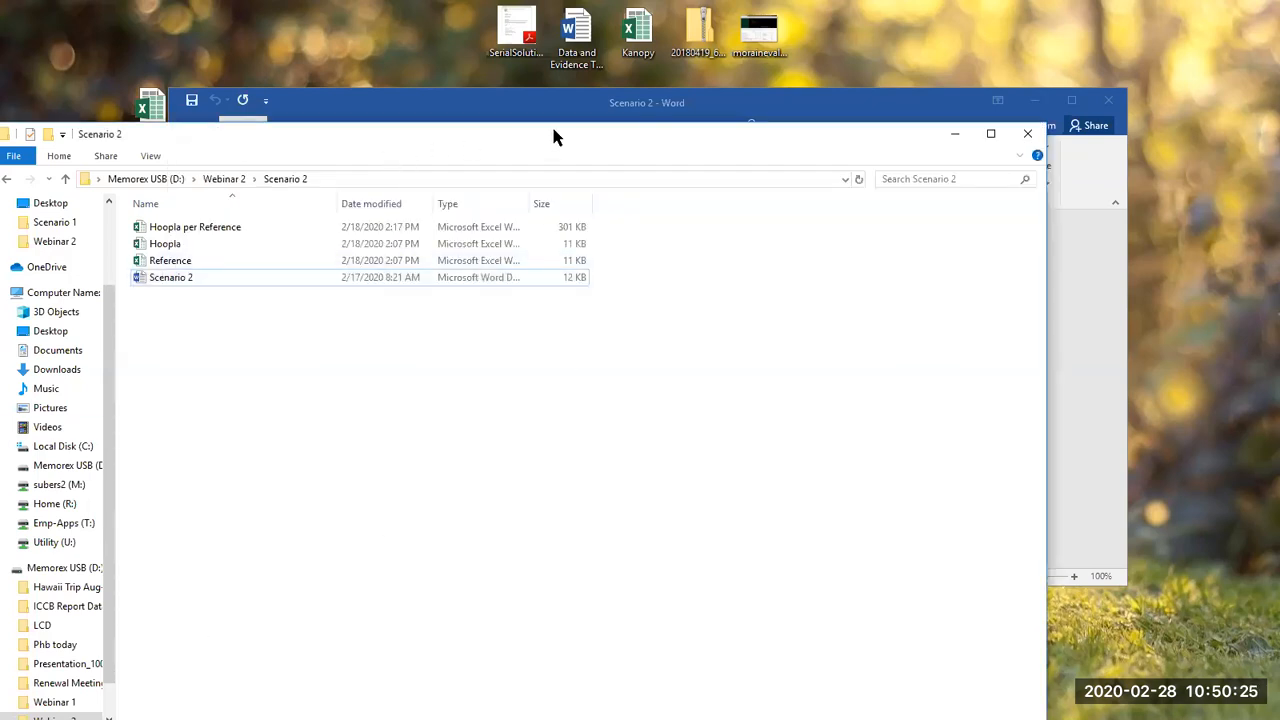
pyautogui.moveTo(538, 138); pyautogui.dragTo(817, 101)
pyautogui.moveTo(403, 30); pyautogui.dragTo(398, 38)
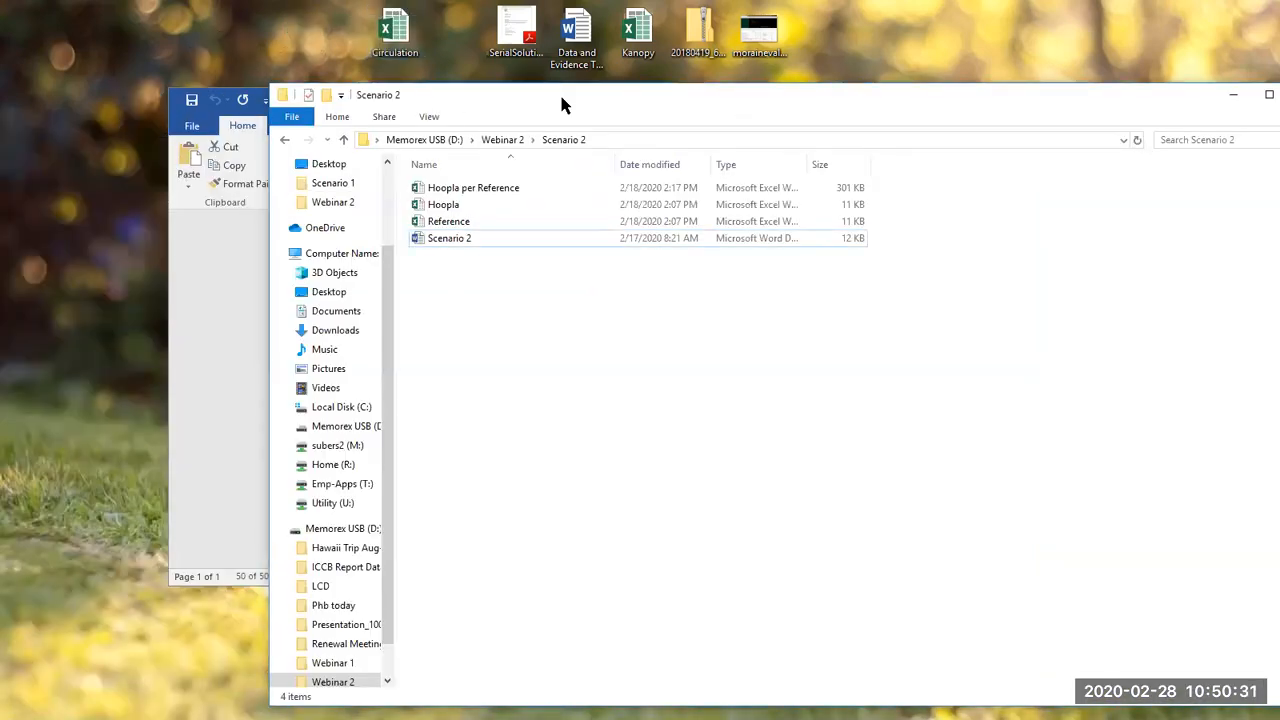
pyautogui.moveTo(560, 98); pyautogui.dragTo(548, 209)
pyautogui.moveTo(523, 91); pyautogui.dragTo(793, 29)
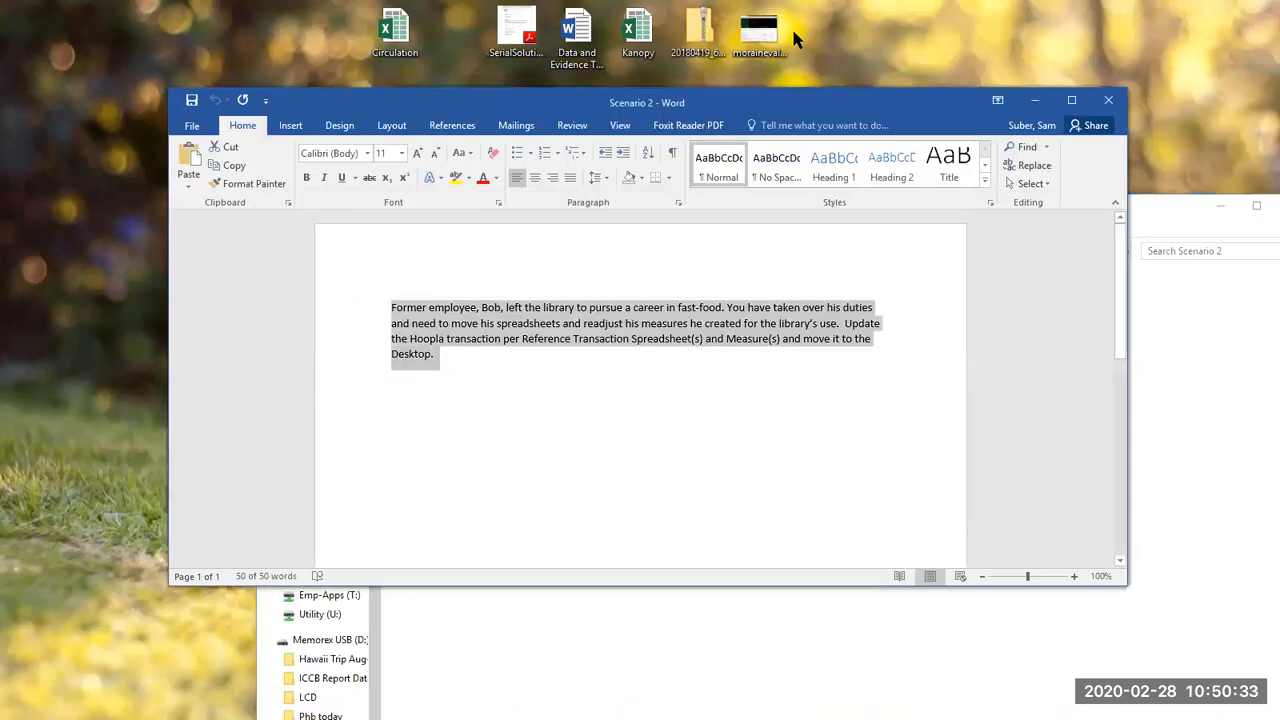
pyautogui.click(583, 596)
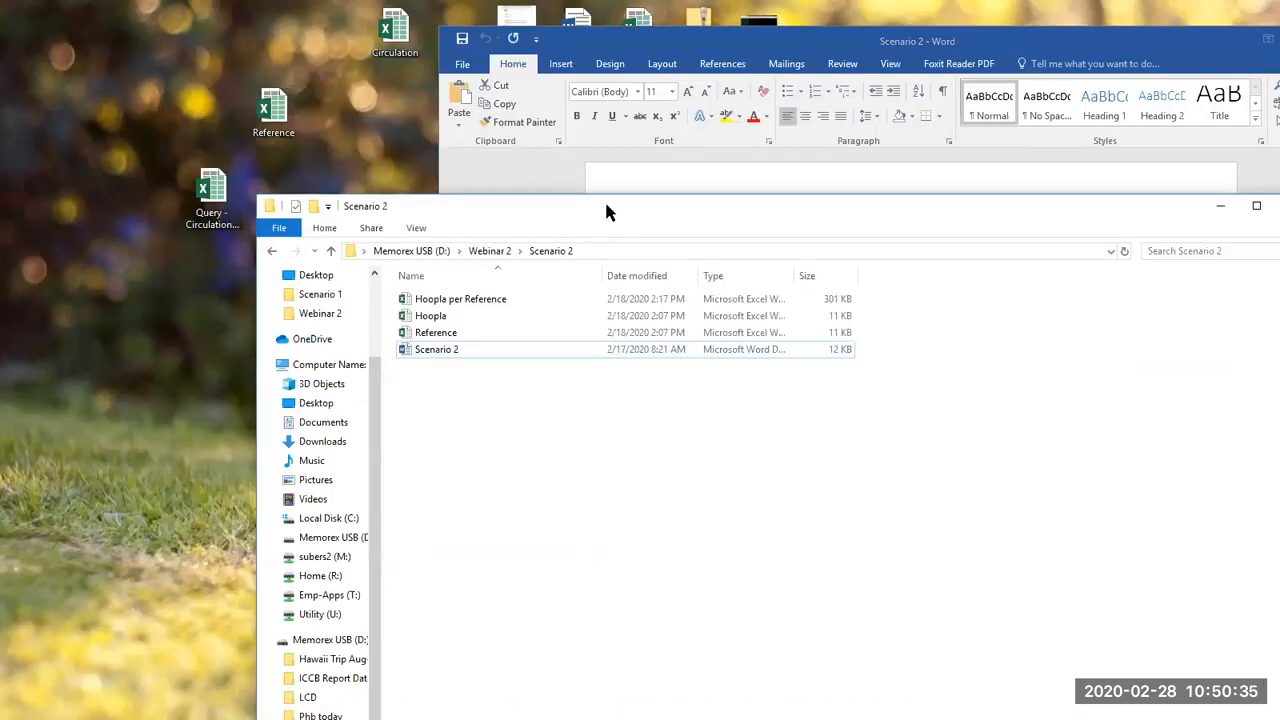
pyautogui.moveTo(611, 198); pyautogui.dragTo(655, 36)
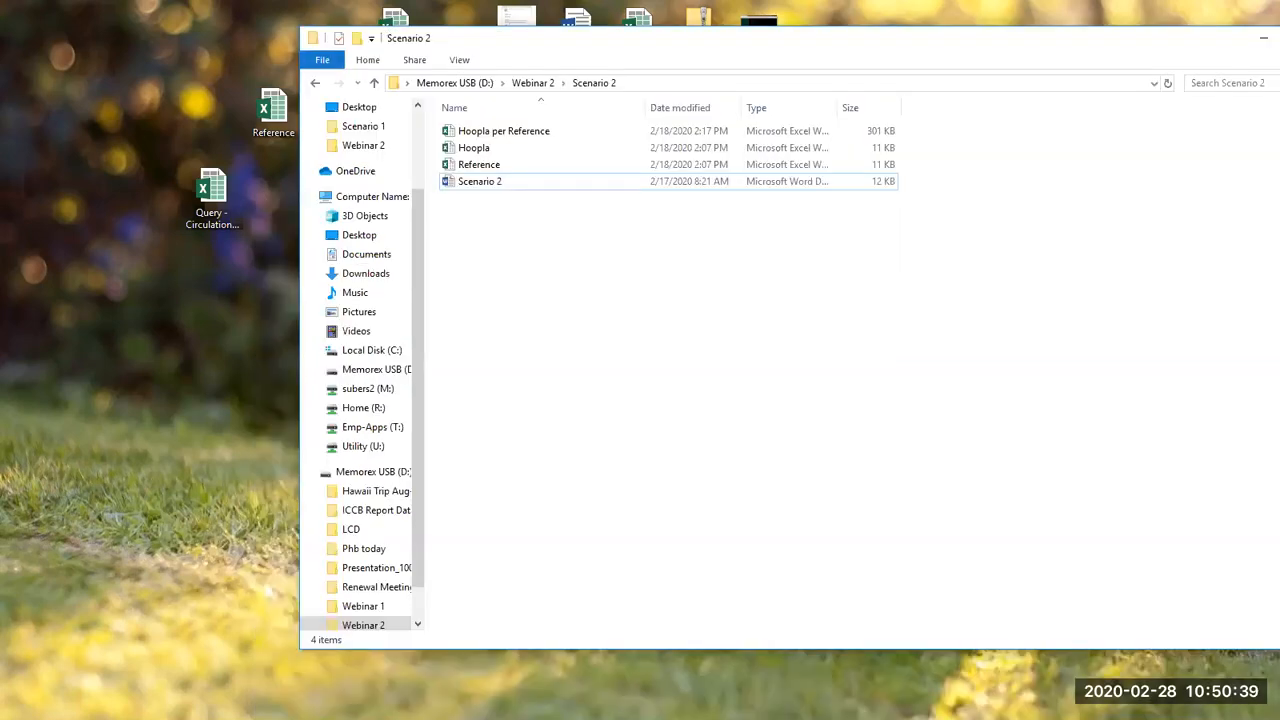
# Step: Copy the Reference, Hoopla and Hoopla per Reference workbooks from the Scenario 2 folder to the desktop, replacing the existing Reference file
pyautogui.click(519, 163)
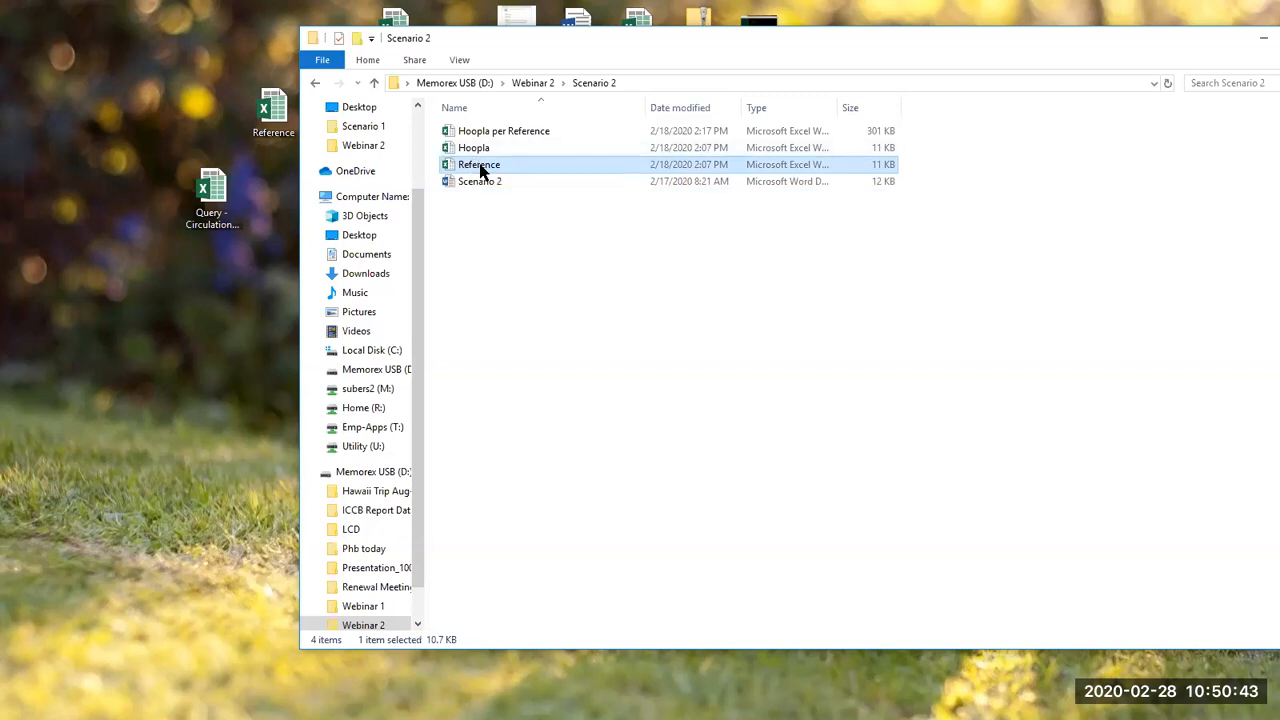
pyautogui.moveTo(443, 172); pyautogui.dragTo(140, 380)
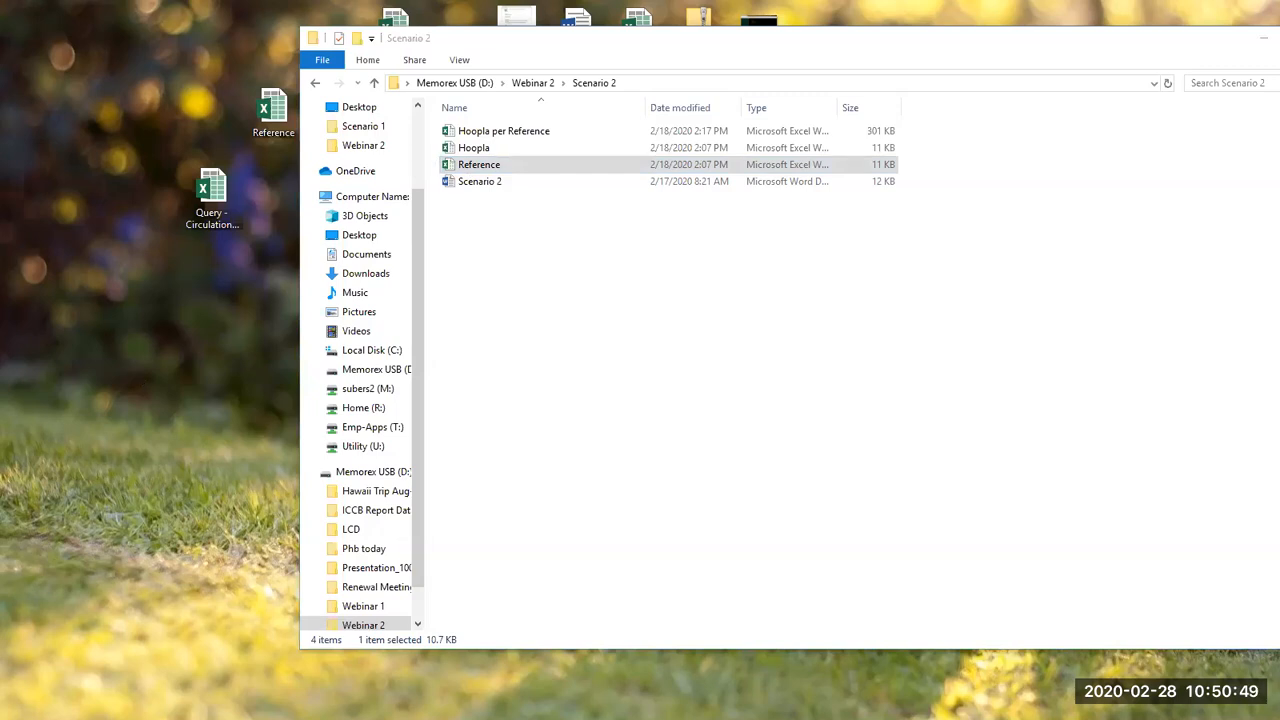
pyautogui.click(590, 266)
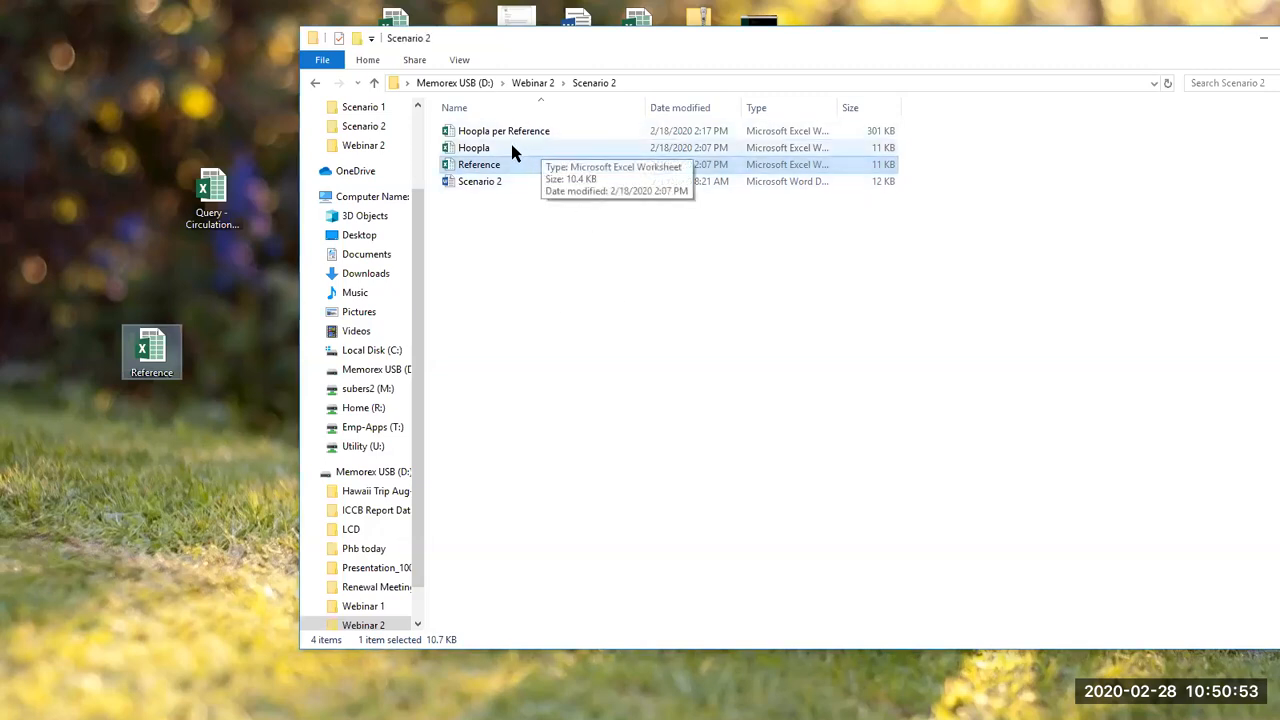
pyautogui.moveTo(511, 147); pyautogui.dragTo(193, 480)
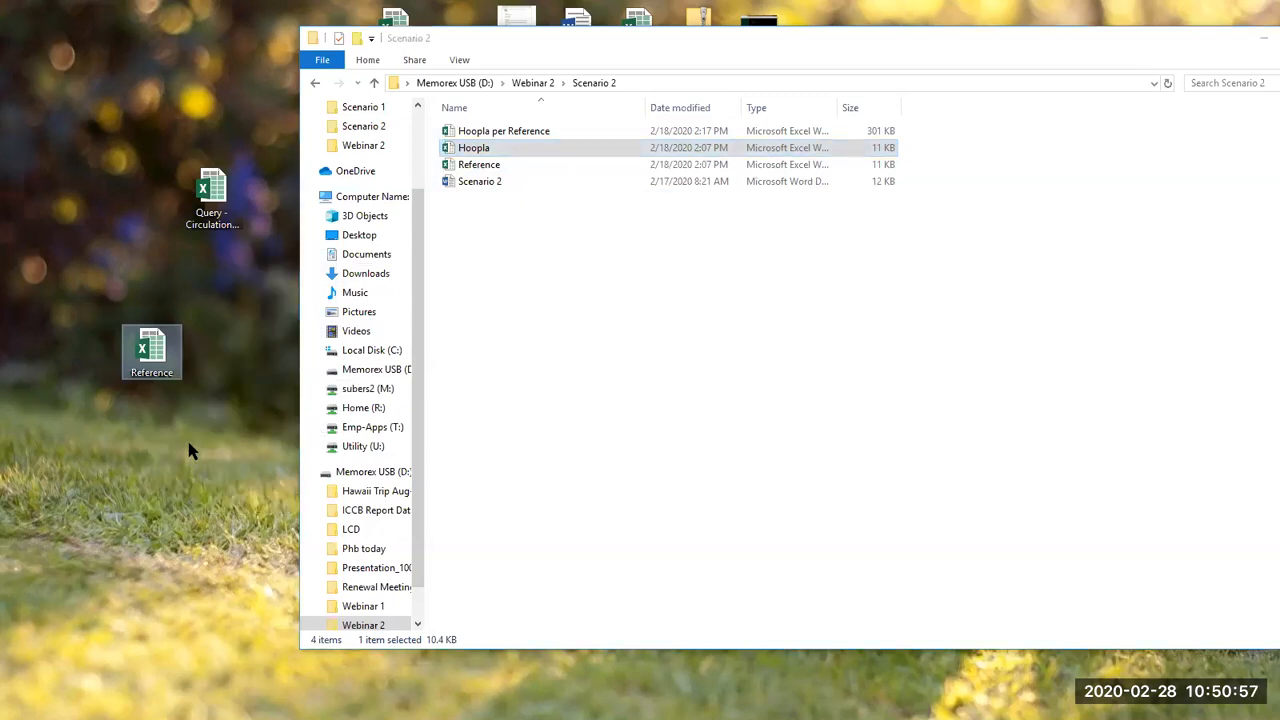
pyautogui.click(505, 133)
pyautogui.moveTo(505, 133); pyautogui.dragTo(135, 476)
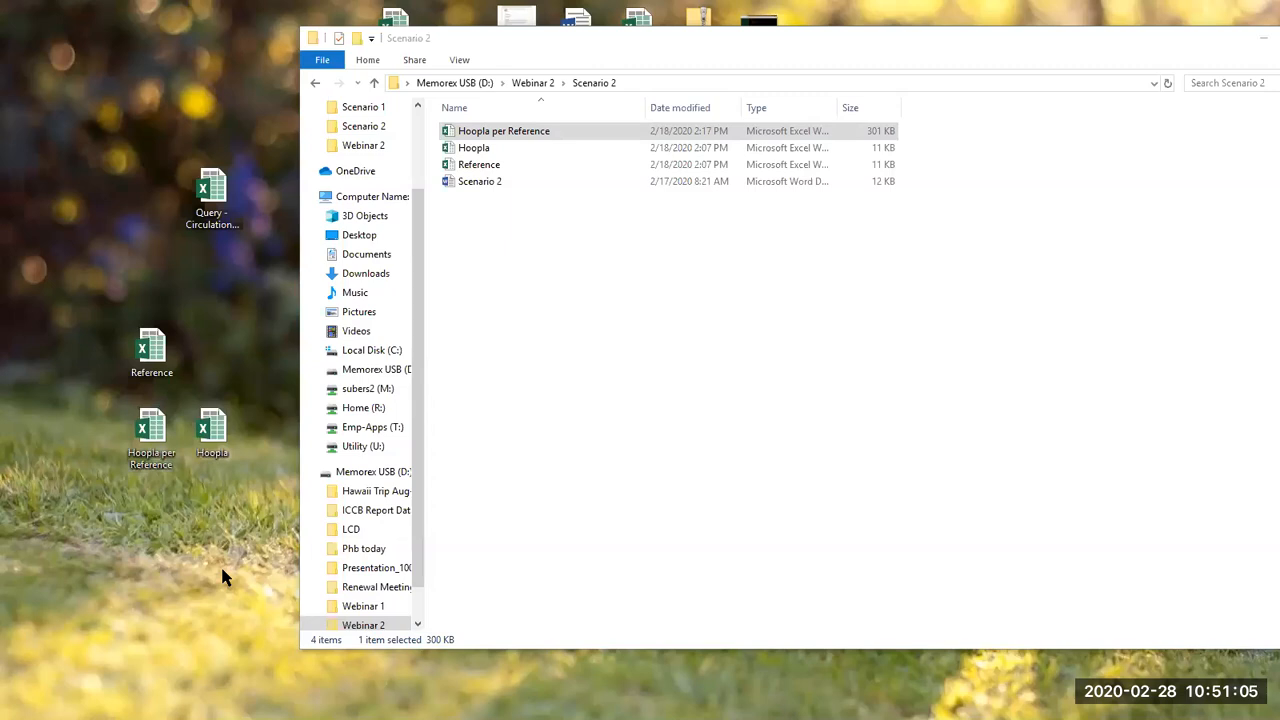
# Step: Open the desktop copy of Hoopla per Reference and examine the PivotTable's monthly ratio, Hoopla and Reference values
pyautogui.click(163, 430)
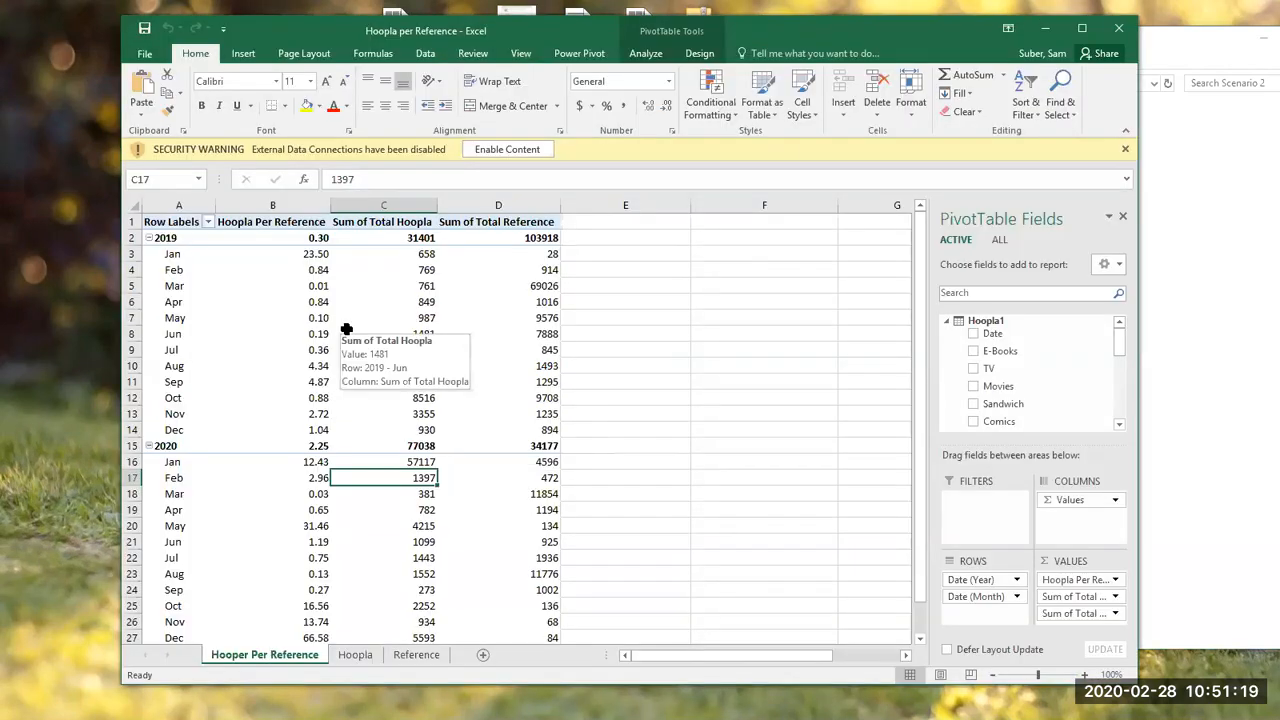
pyautogui.click(283, 283)
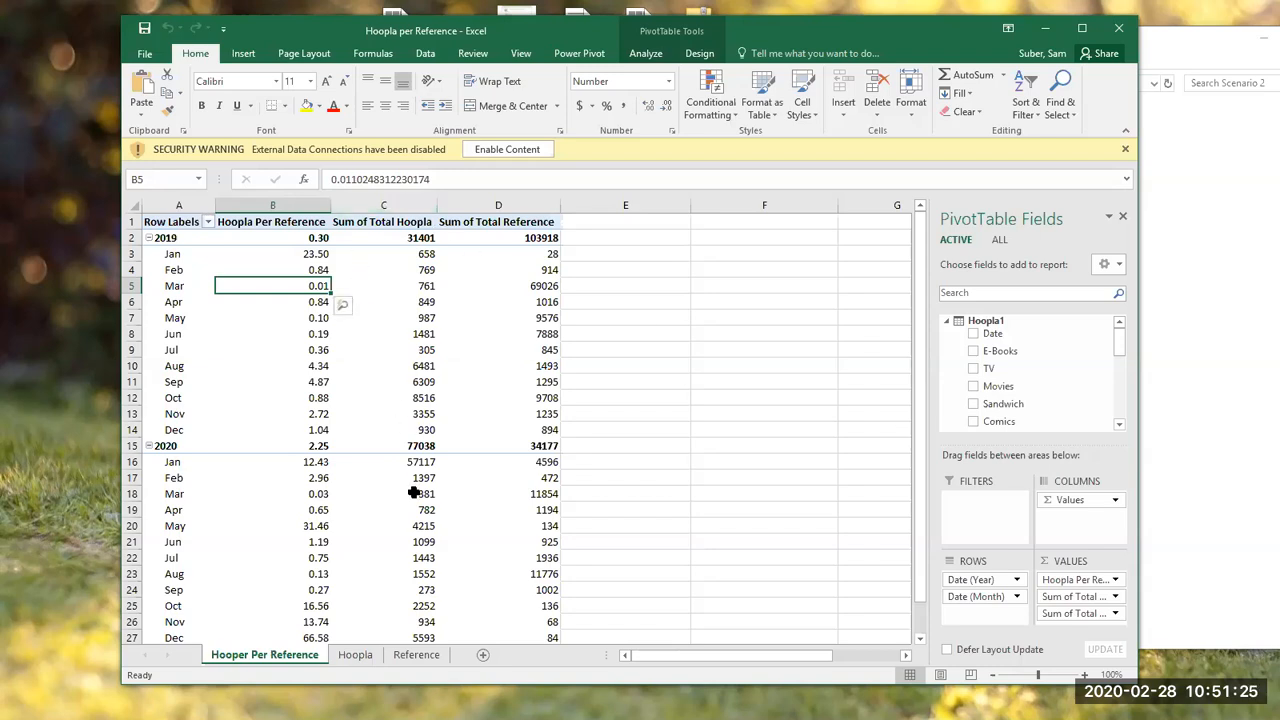
pyautogui.click(431, 523)
pyautogui.click(450, 545)
pyautogui.click(471, 381)
pyautogui.click(401, 330)
pyautogui.scroll(-3, 412, 498)
pyautogui.scroll(3, 412, 498)
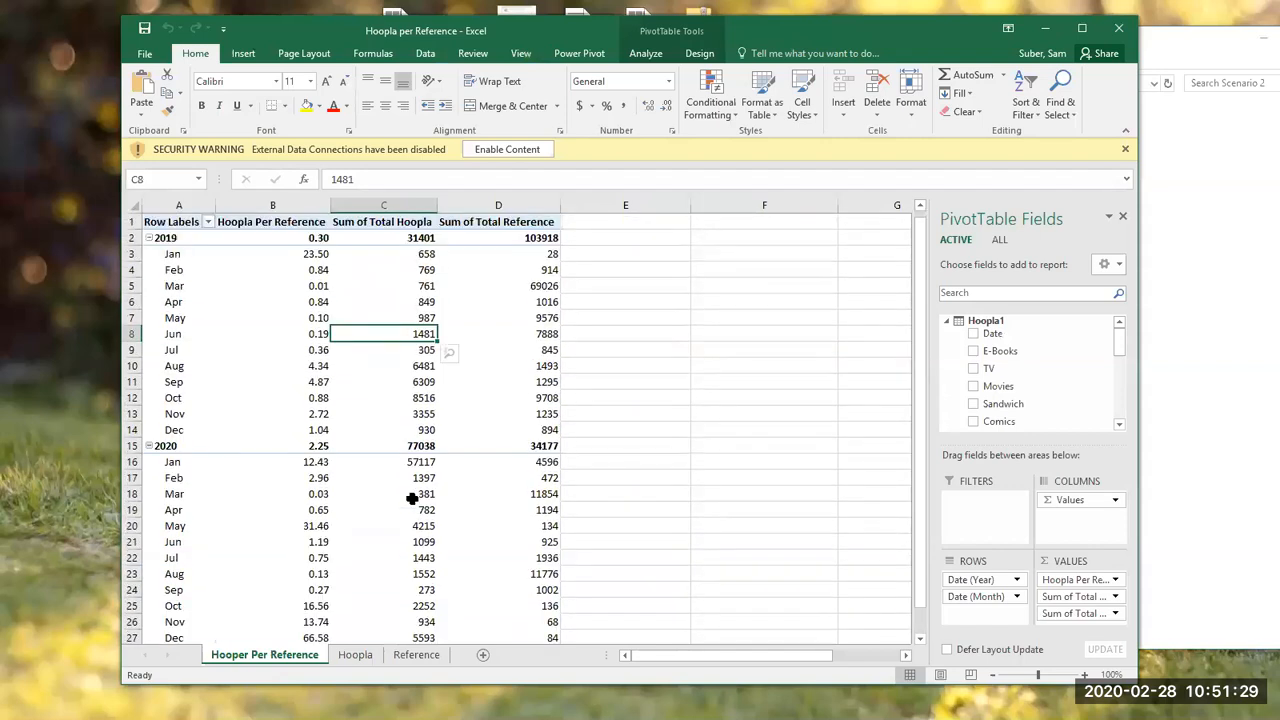
pyautogui.click(489, 393)
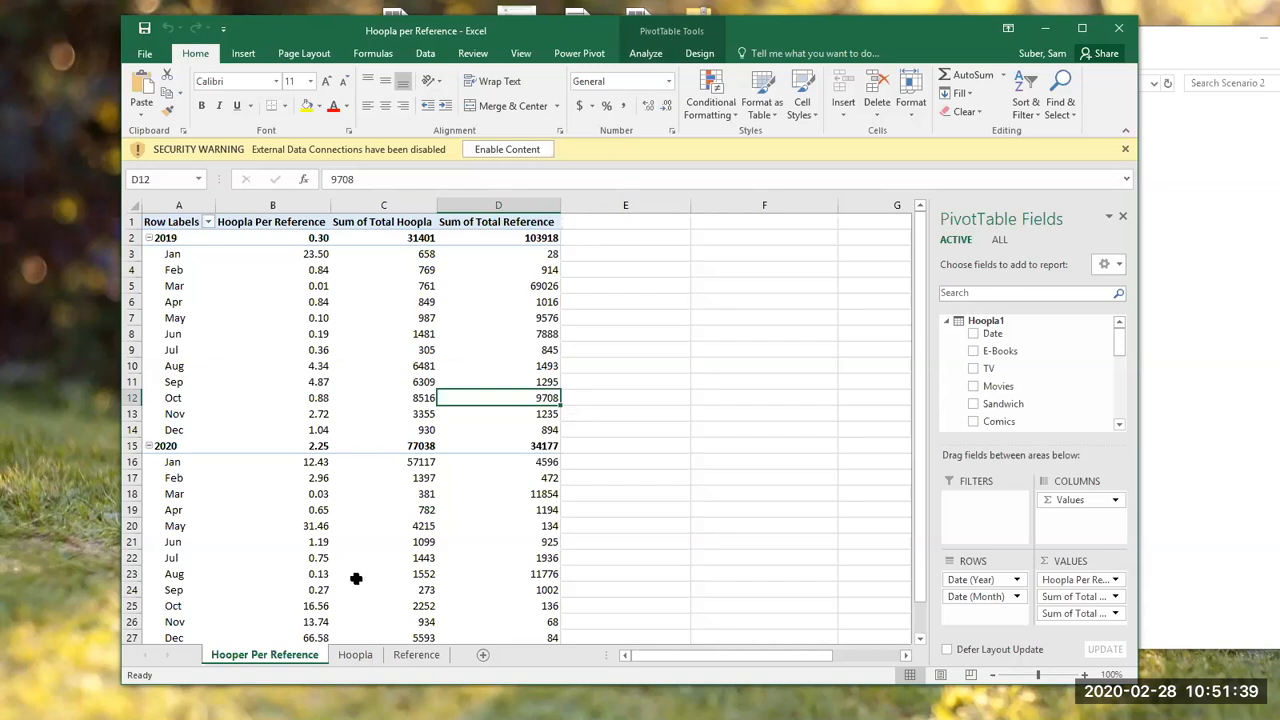
# Step: Go to the Hoopla sheet and enable the workbook's external data connections
pyautogui.click(352, 655)
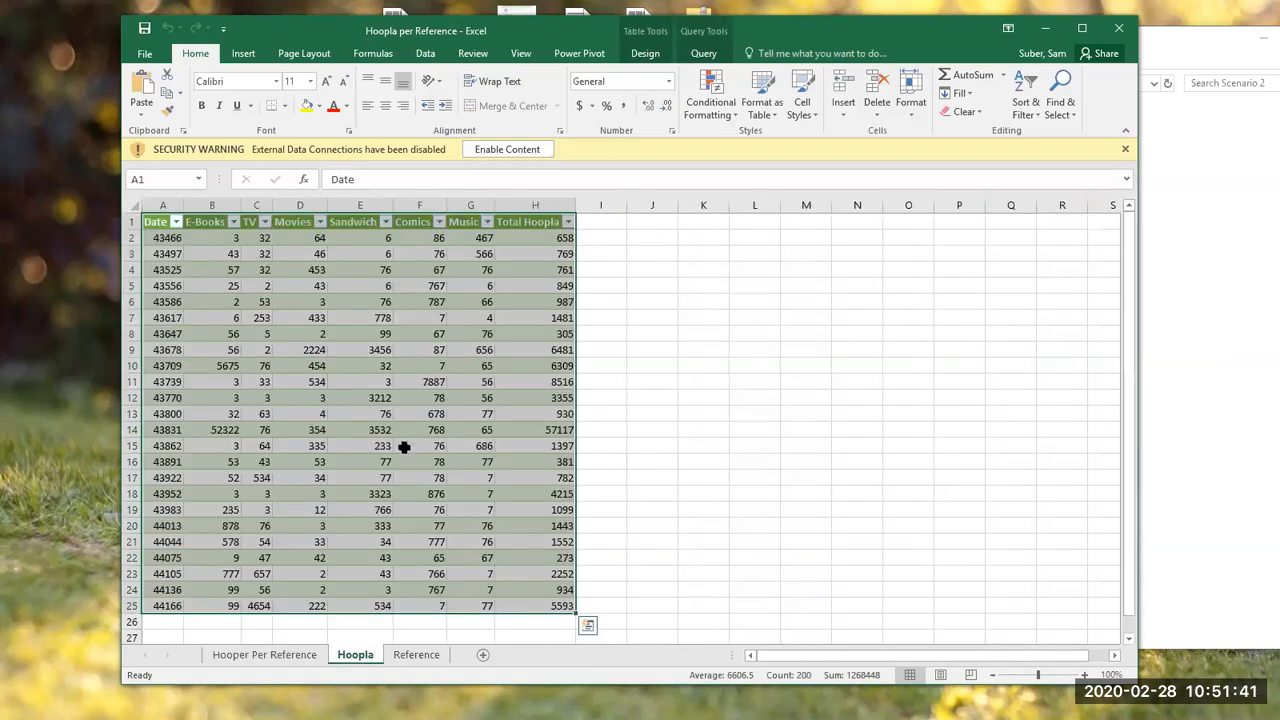
pyautogui.click(526, 150)
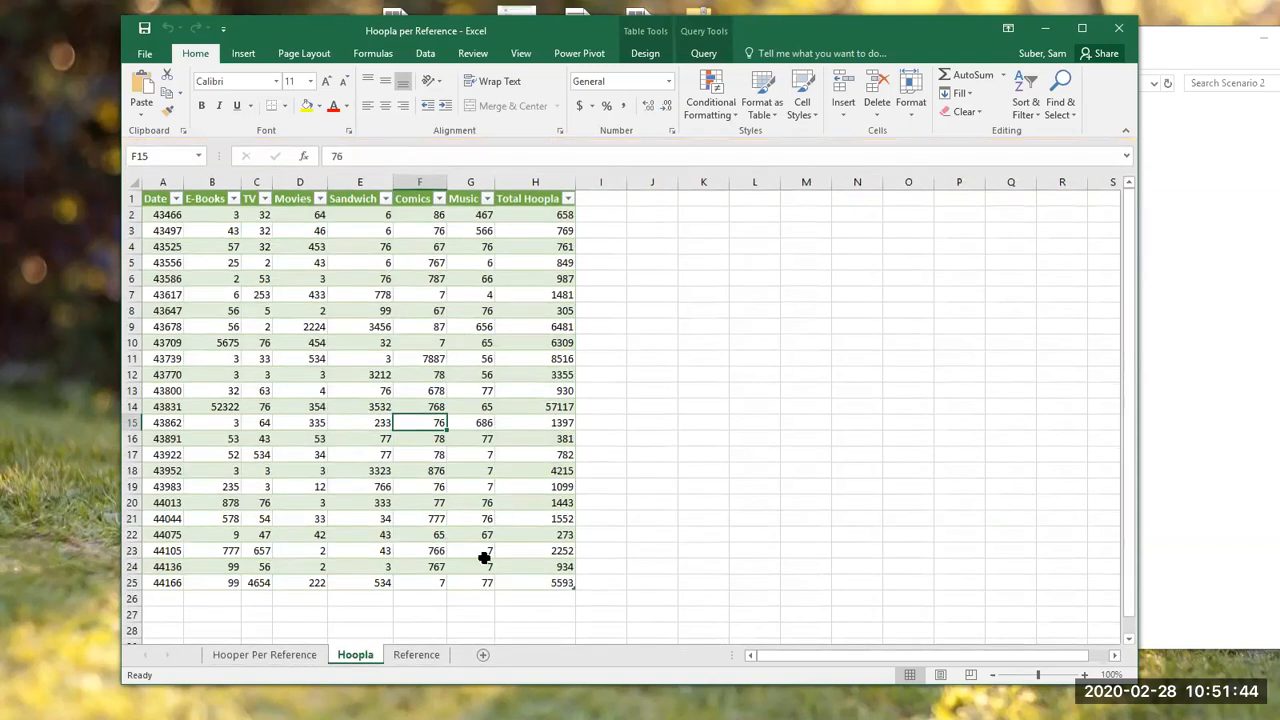
# Step: Open the Hoopla sheet's query in the Power Query Editor and bring up the settings of its Source step
pyautogui.click(416, 655)
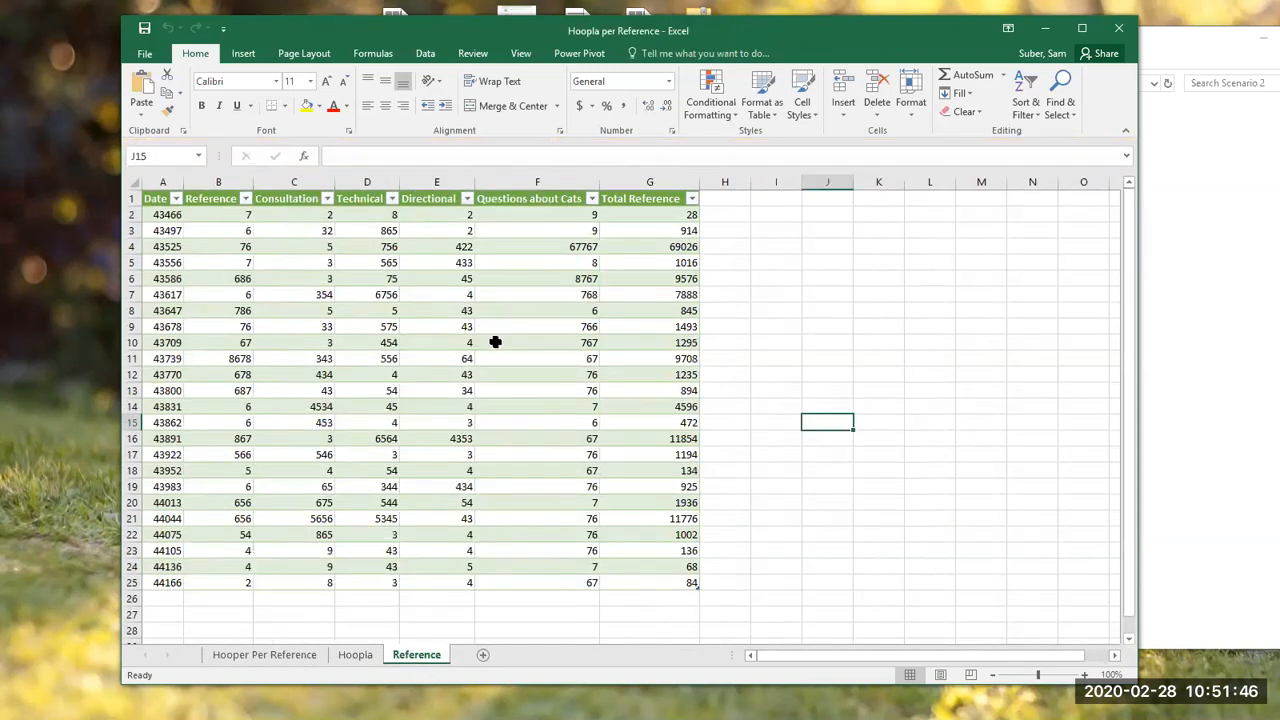
pyautogui.click(352, 655)
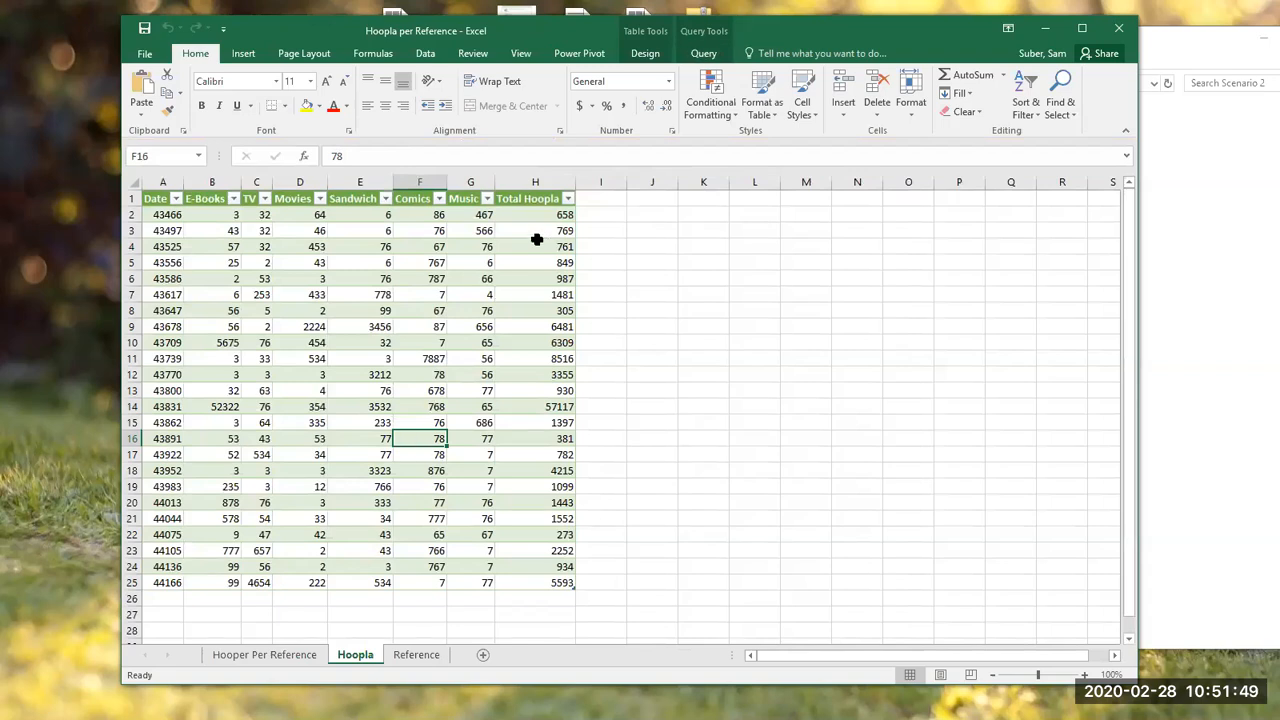
pyautogui.click(704, 53)
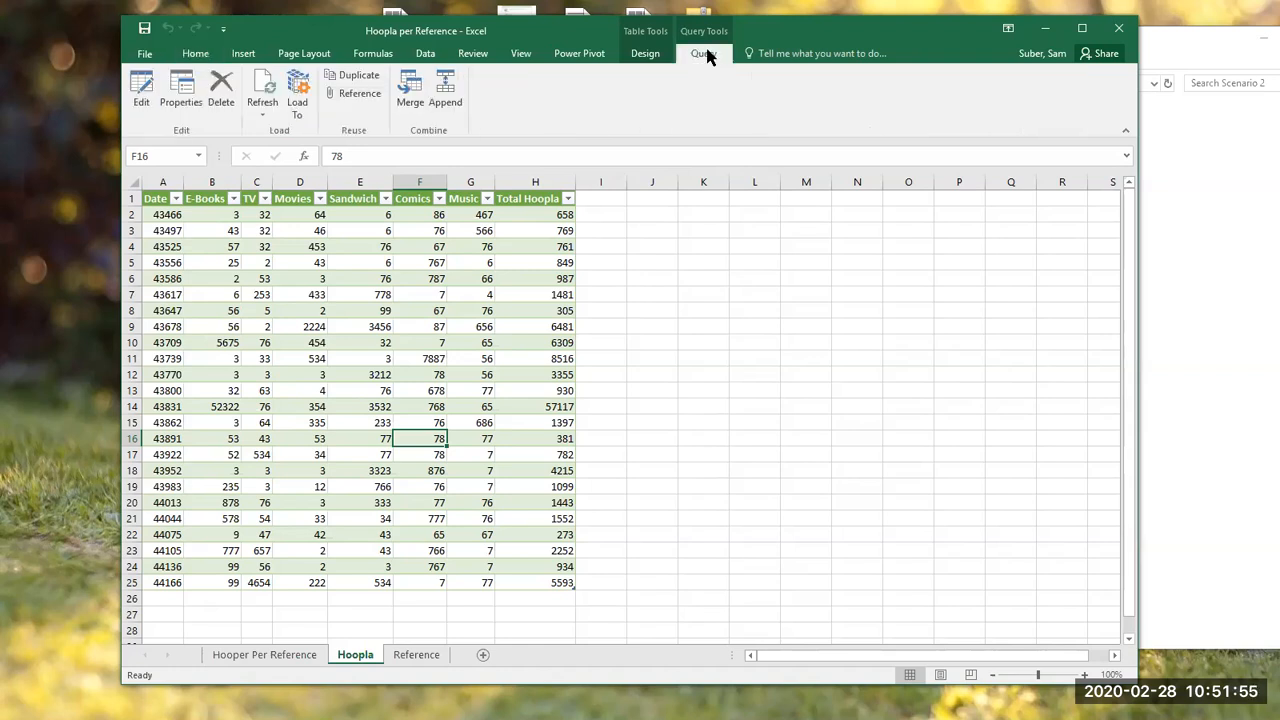
pyautogui.click(146, 117)
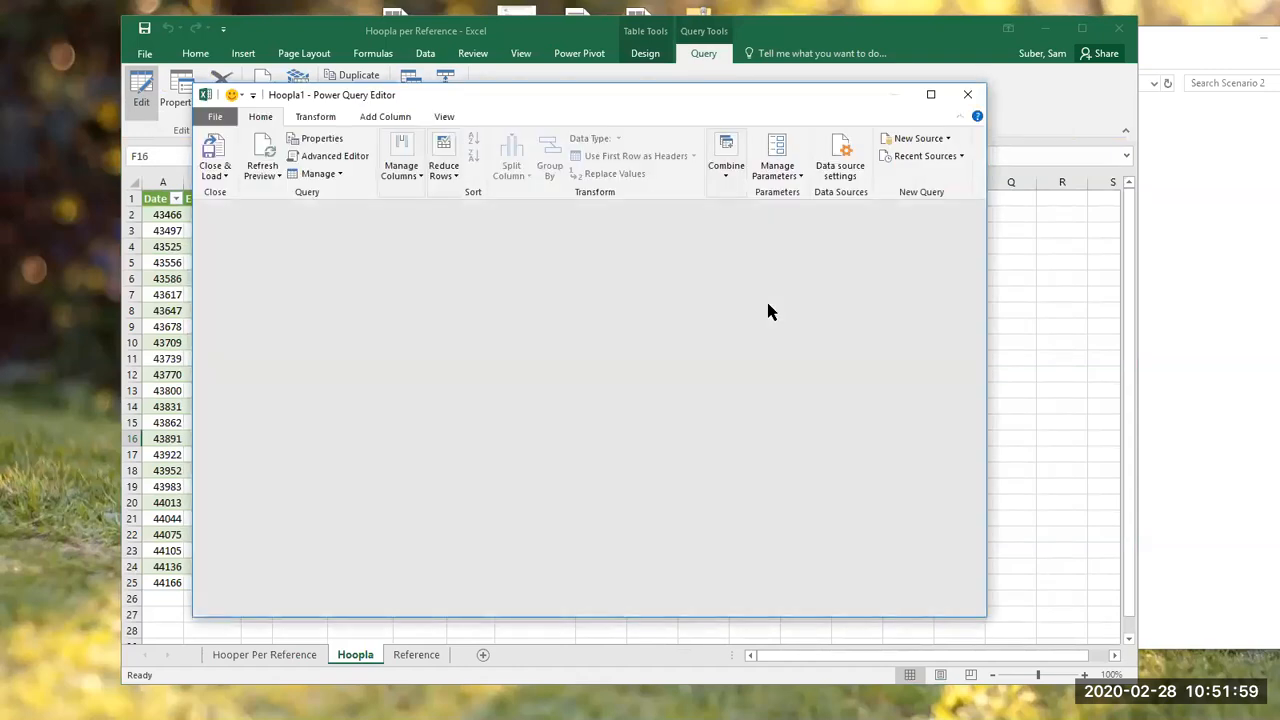
pyautogui.click(834, 354)
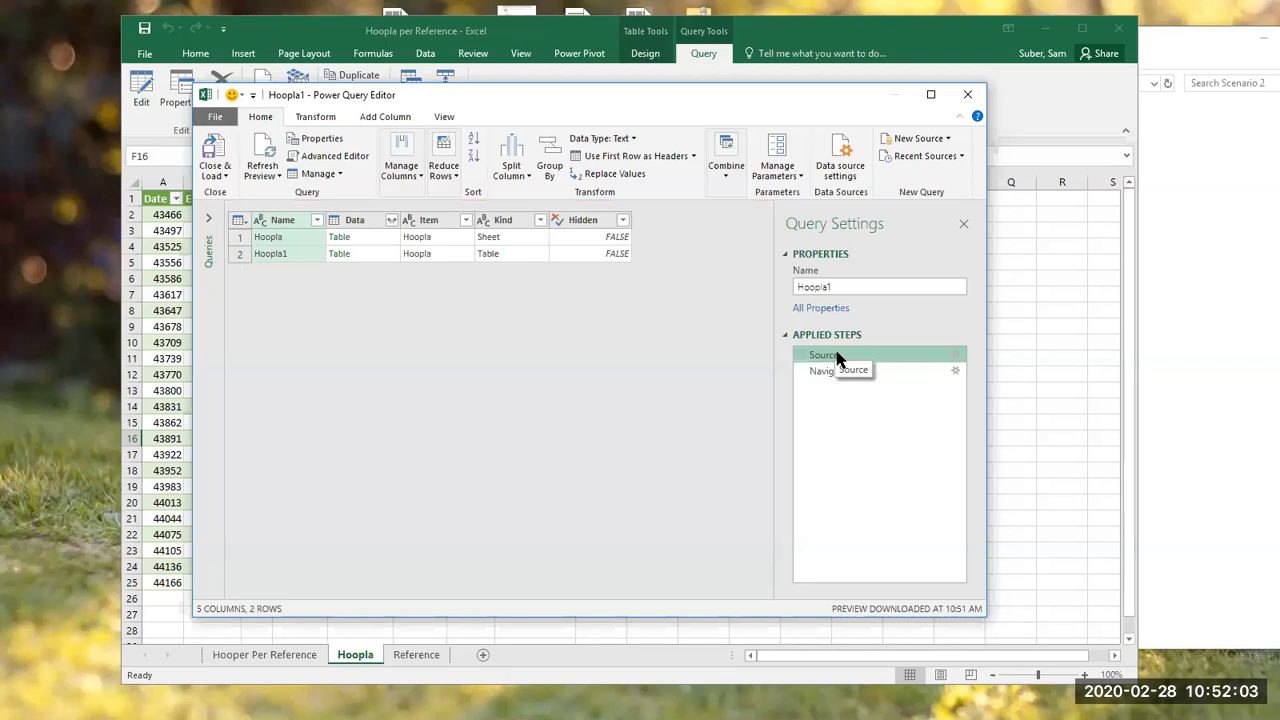
pyautogui.rightClick(838, 360)
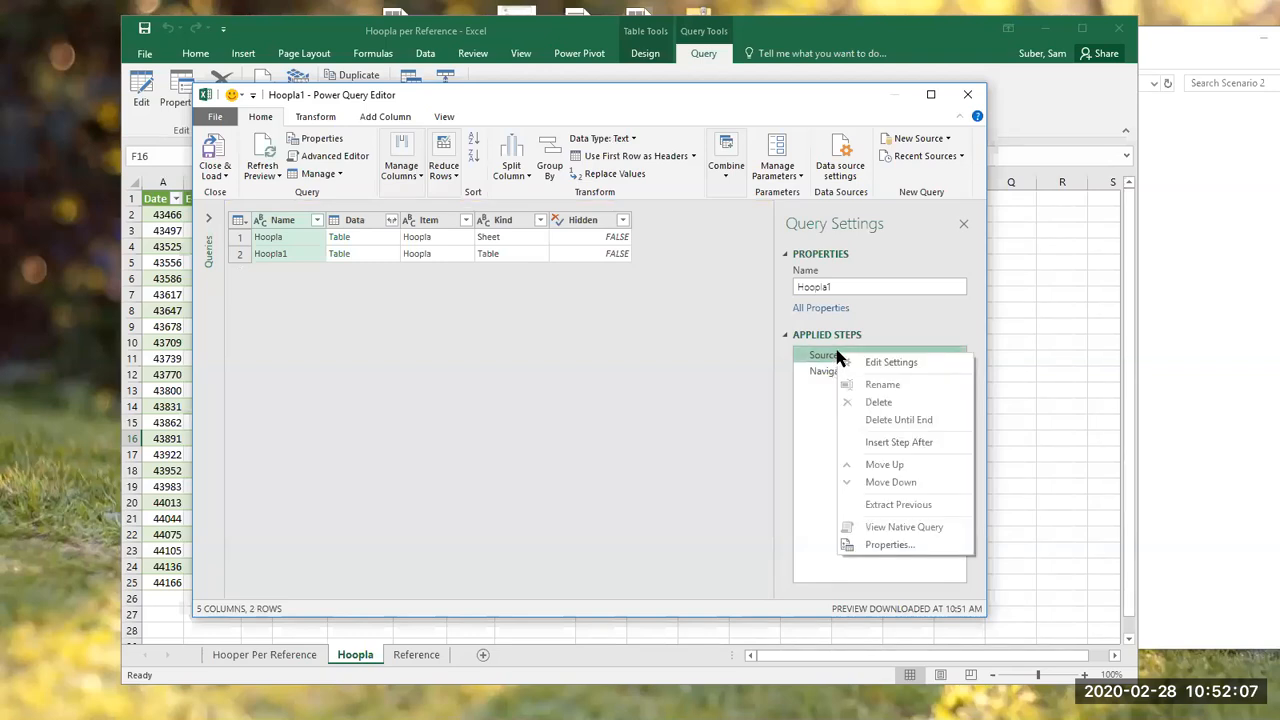
pyautogui.click(890, 366)
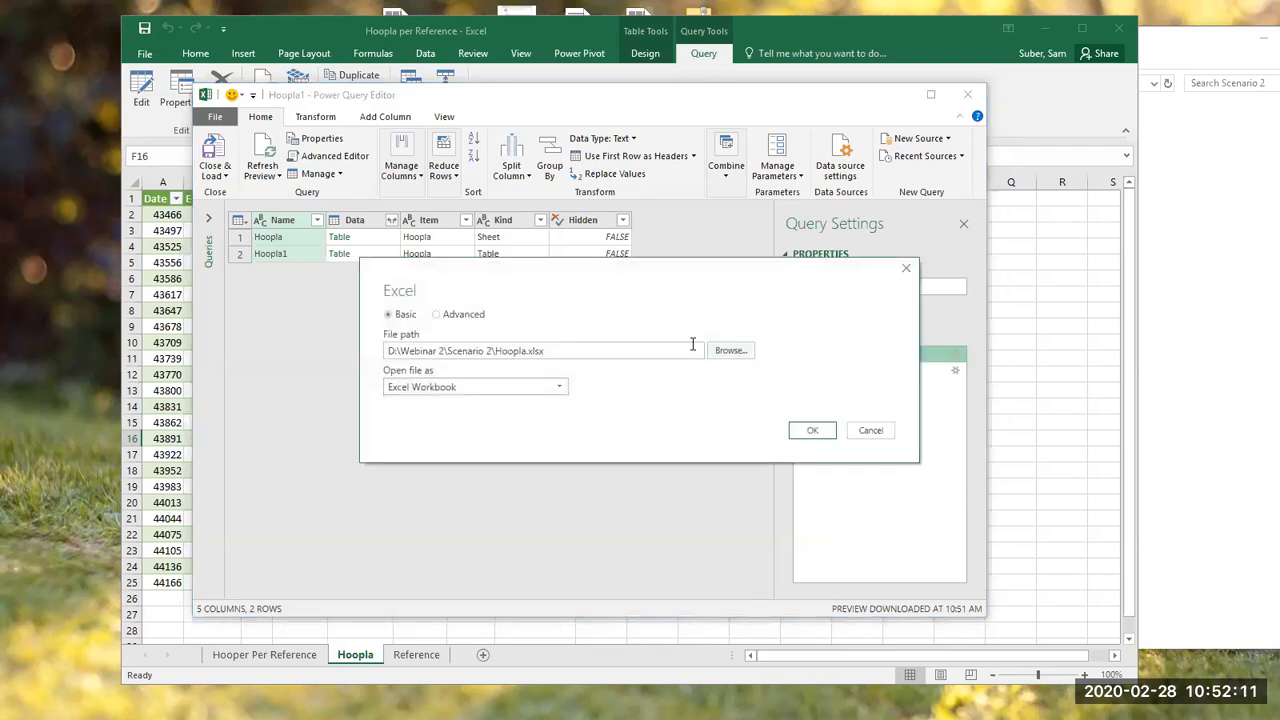
# Step: Repoint the Hoopla query's source to the desktop copy of Hoopla.xlsx and load the query back into the sheet
pyautogui.click(730, 352)
pyautogui.click(190, 147)
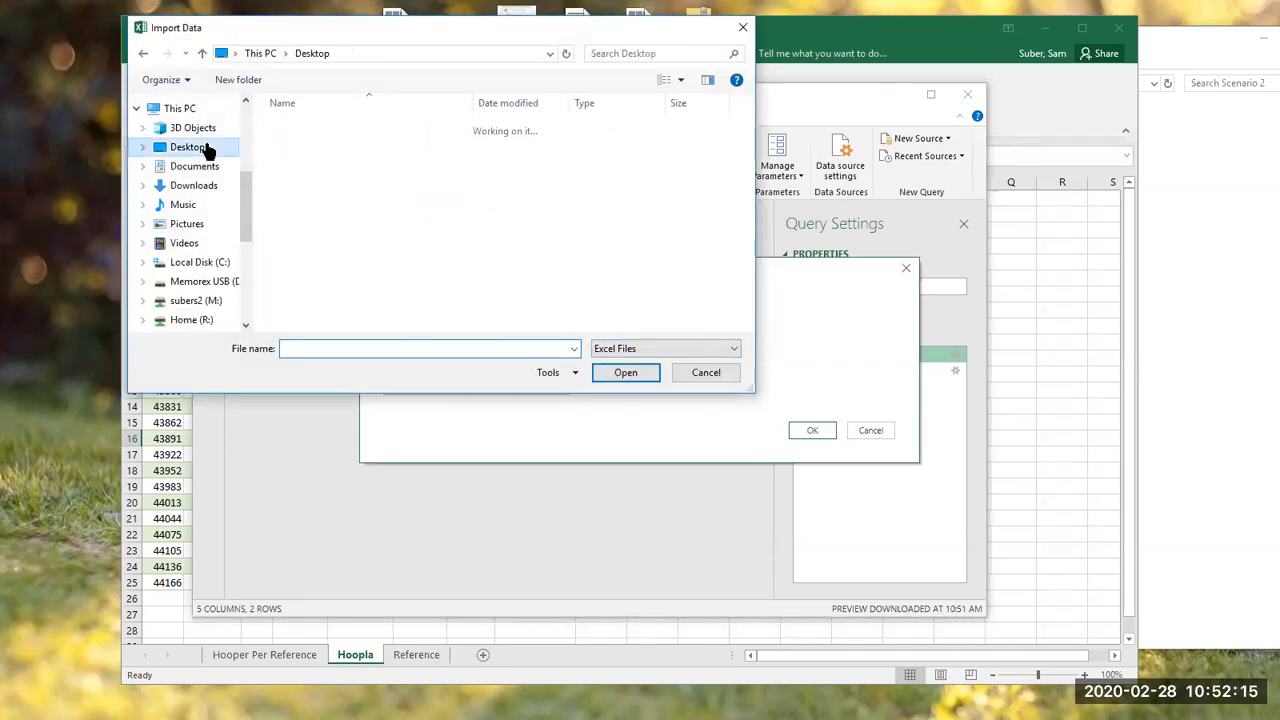
pyautogui.click(474, 278)
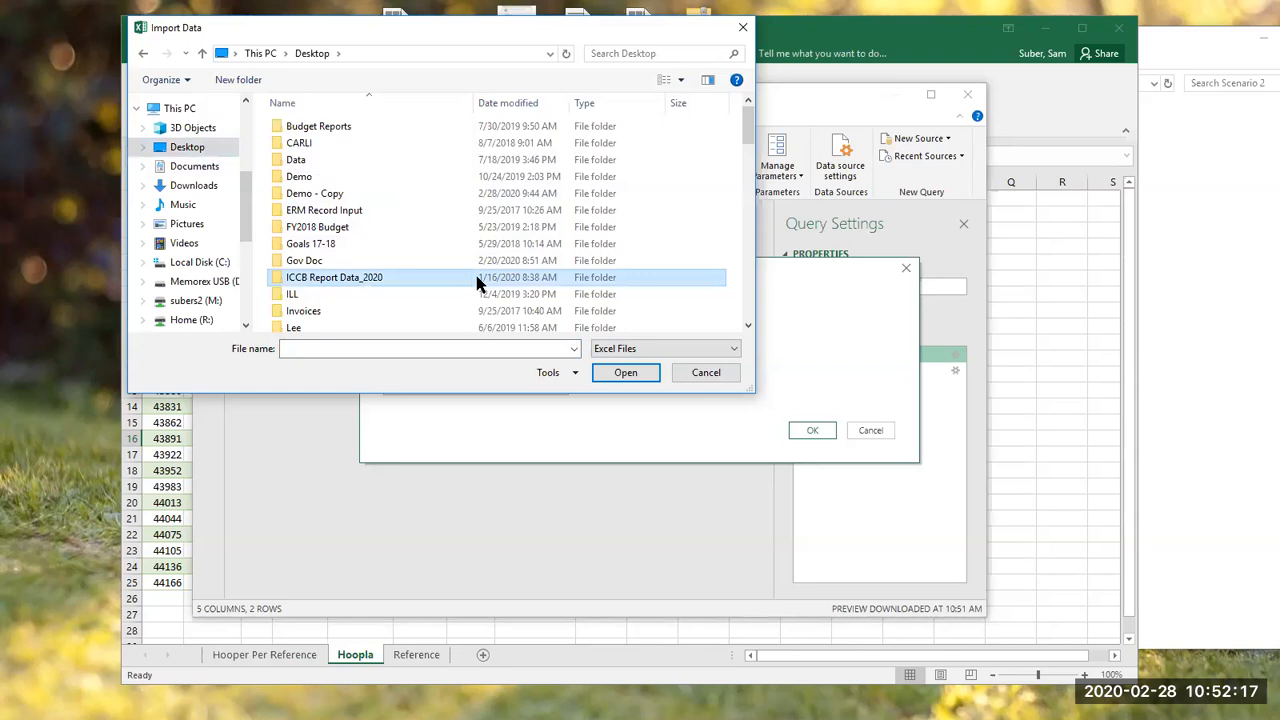
pyautogui.press('h')
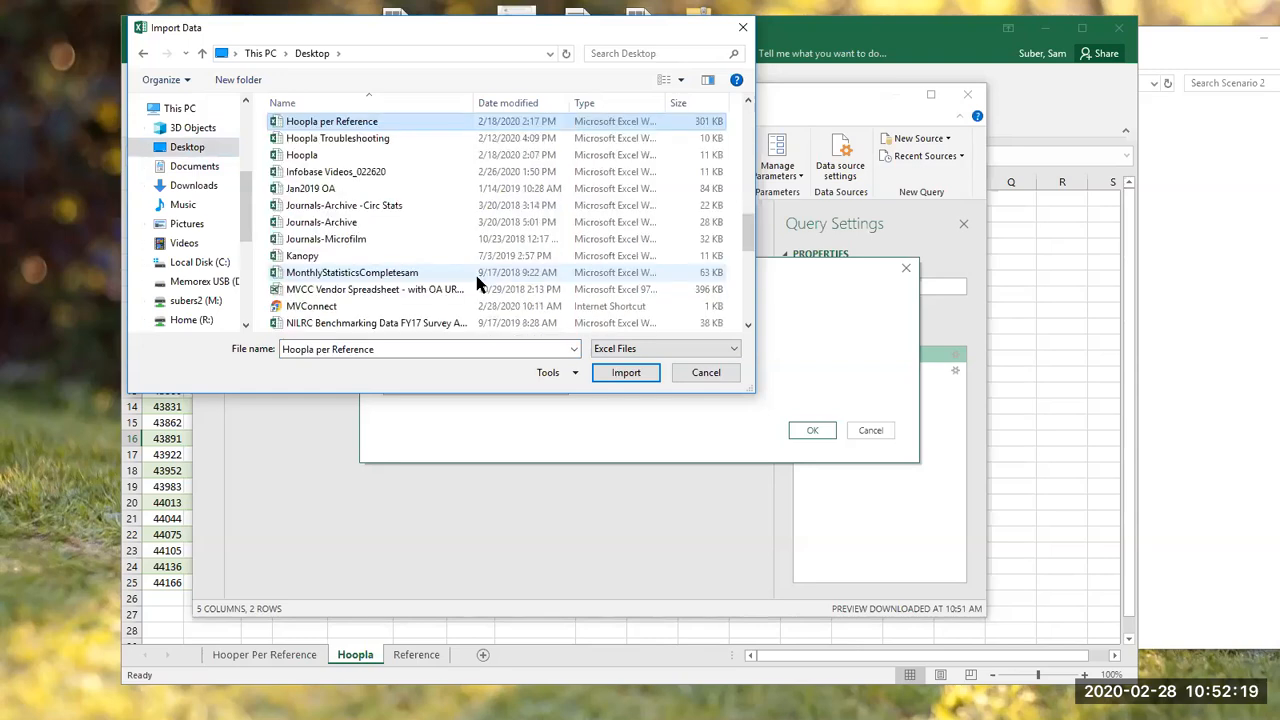
pyautogui.click(486, 158)
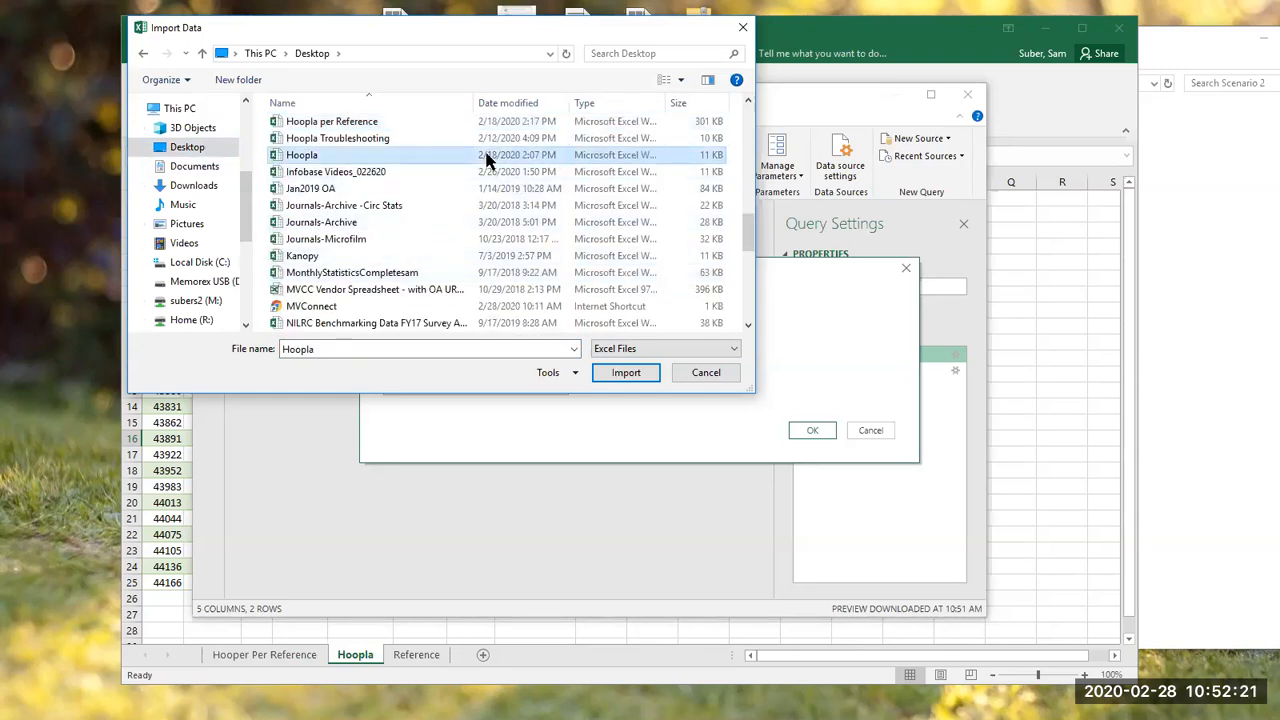
pyautogui.click(642, 370)
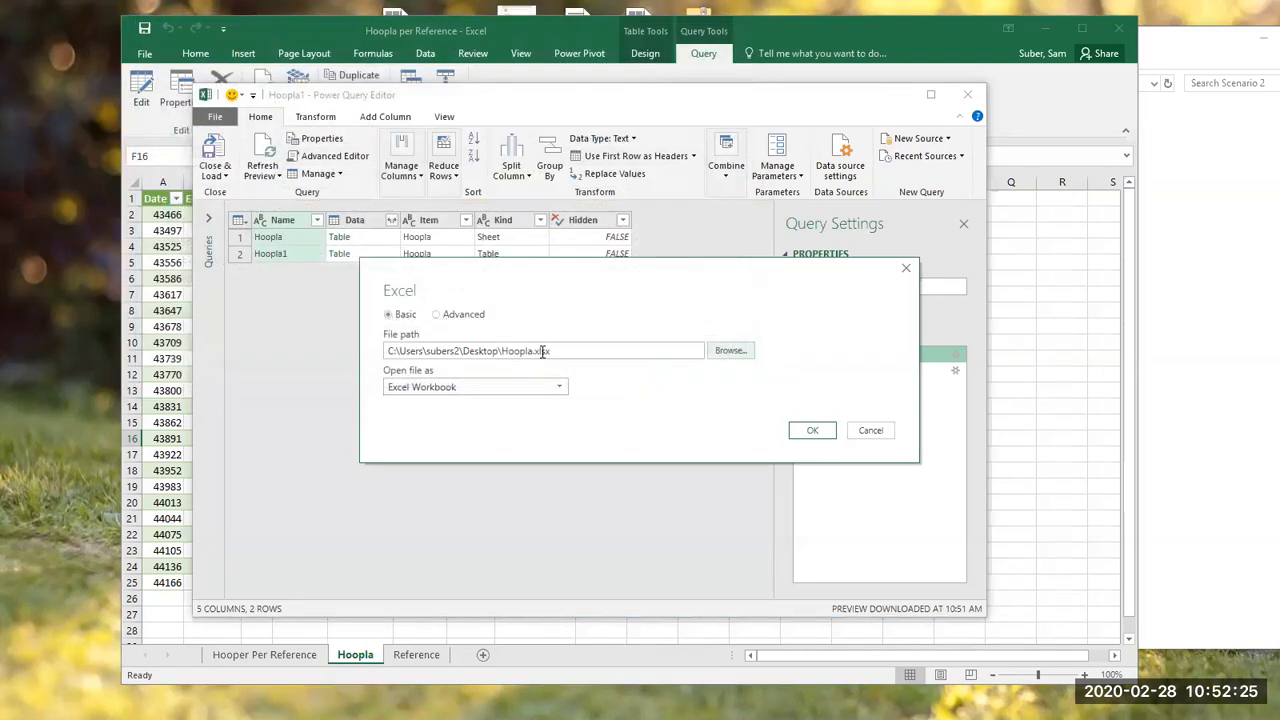
pyautogui.click(800, 428)
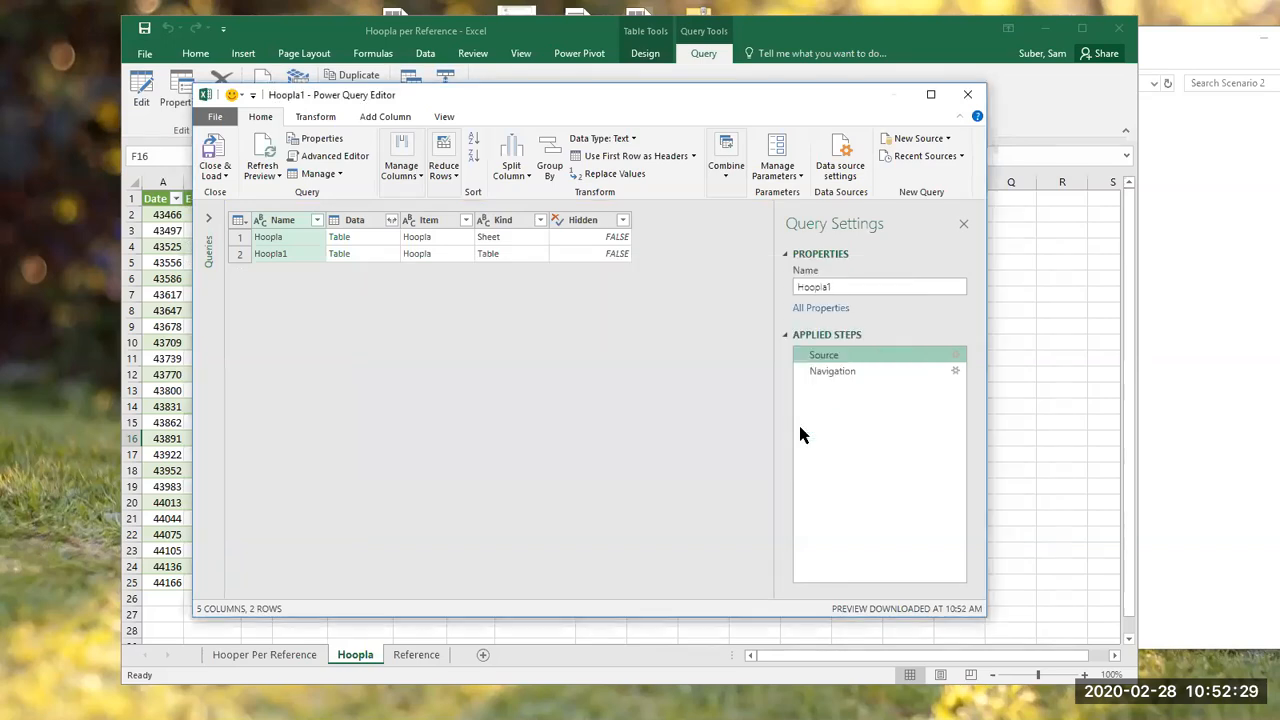
pyautogui.click(210, 147)
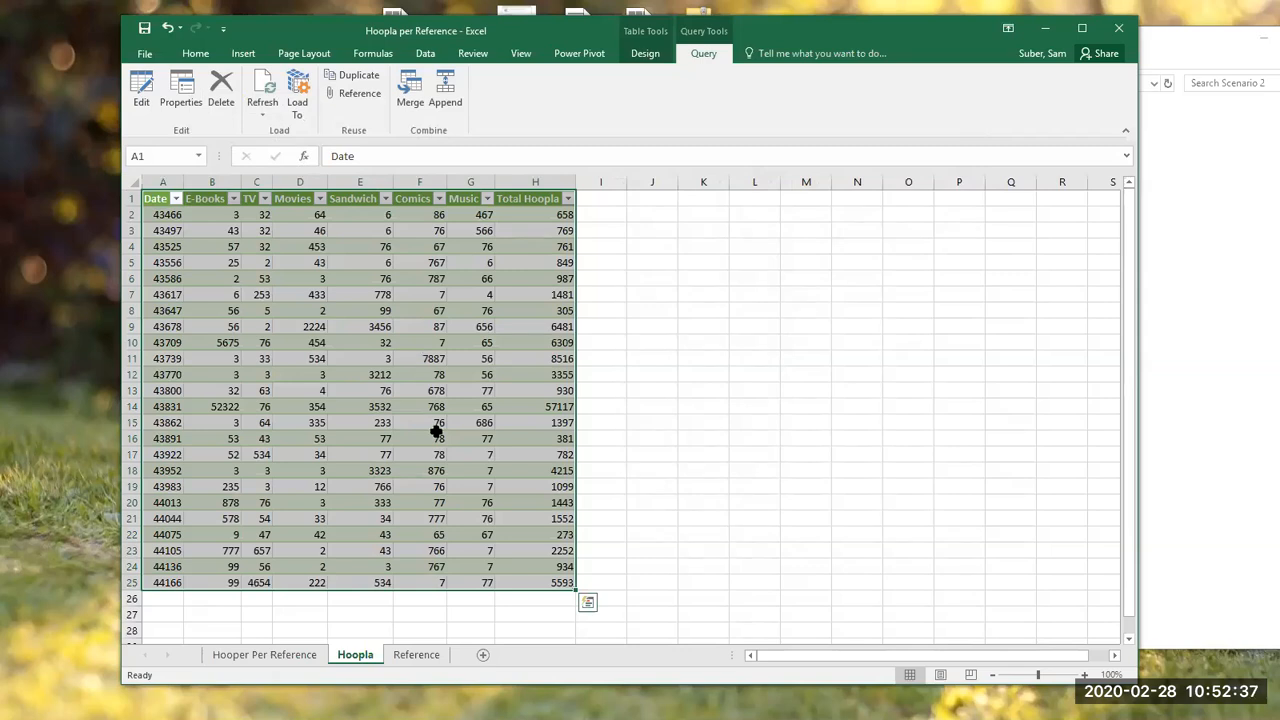
# Step: Open the Reference sheet's query in the Power Query Editor and bring up the settings of its Source step
pyautogui.click(418, 655)
pyautogui.click(436, 503)
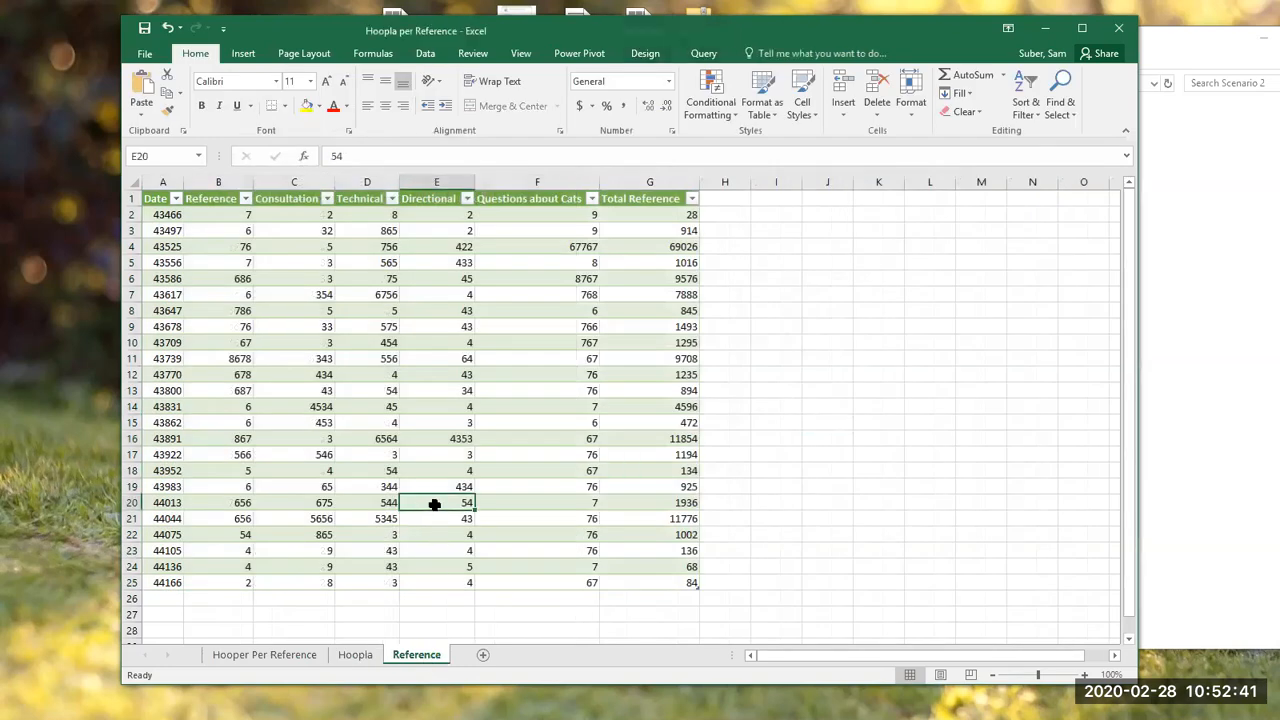
pyautogui.click(582, 54)
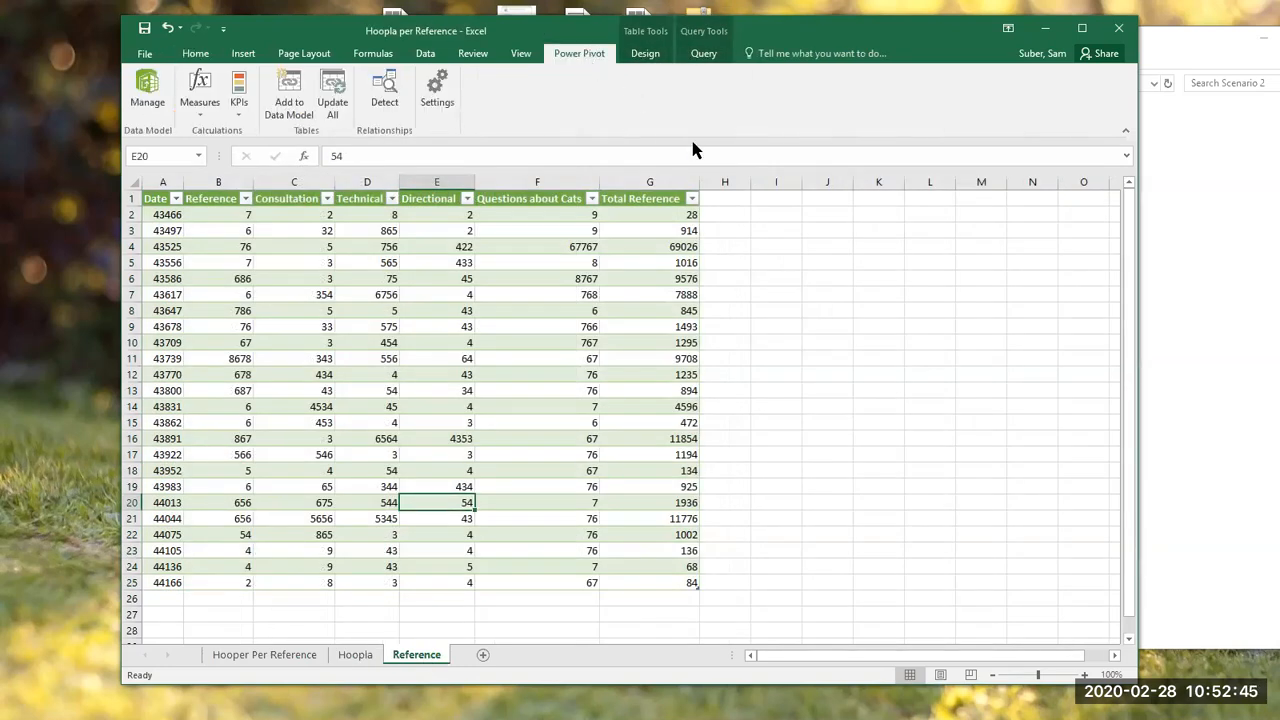
pyautogui.click(652, 55)
pyautogui.click(686, 58)
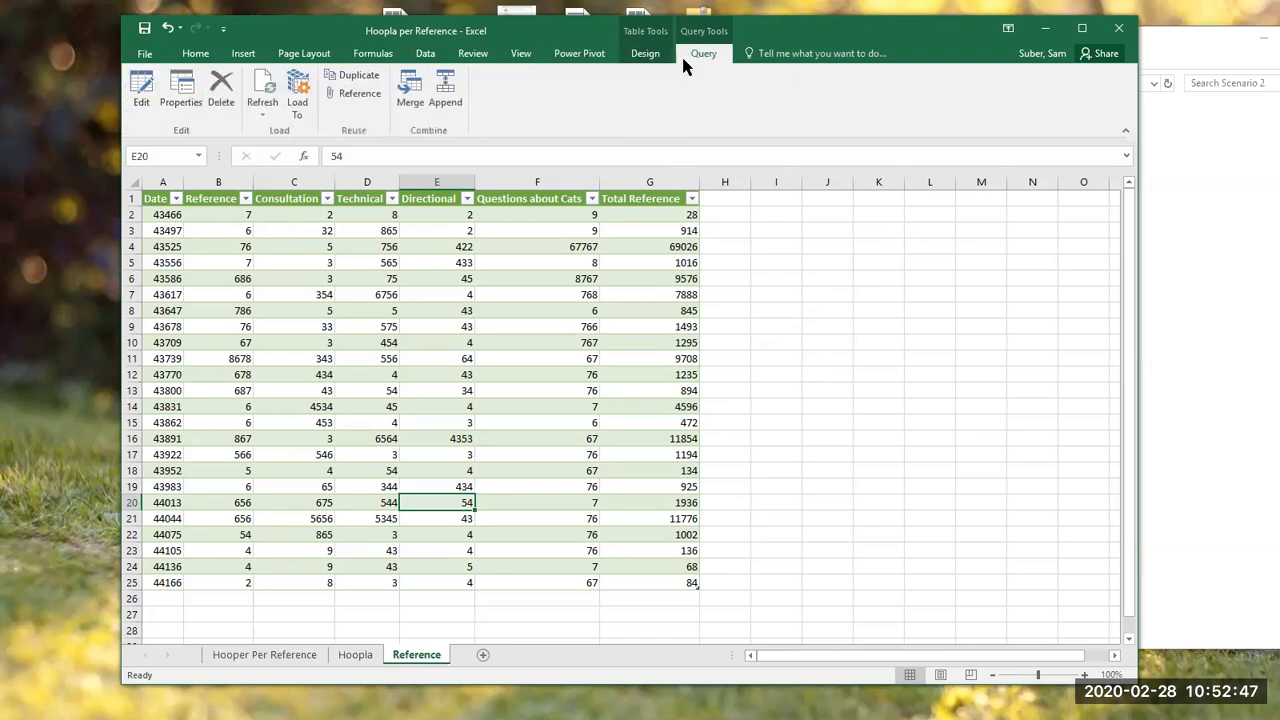
pyautogui.click(243, 247)
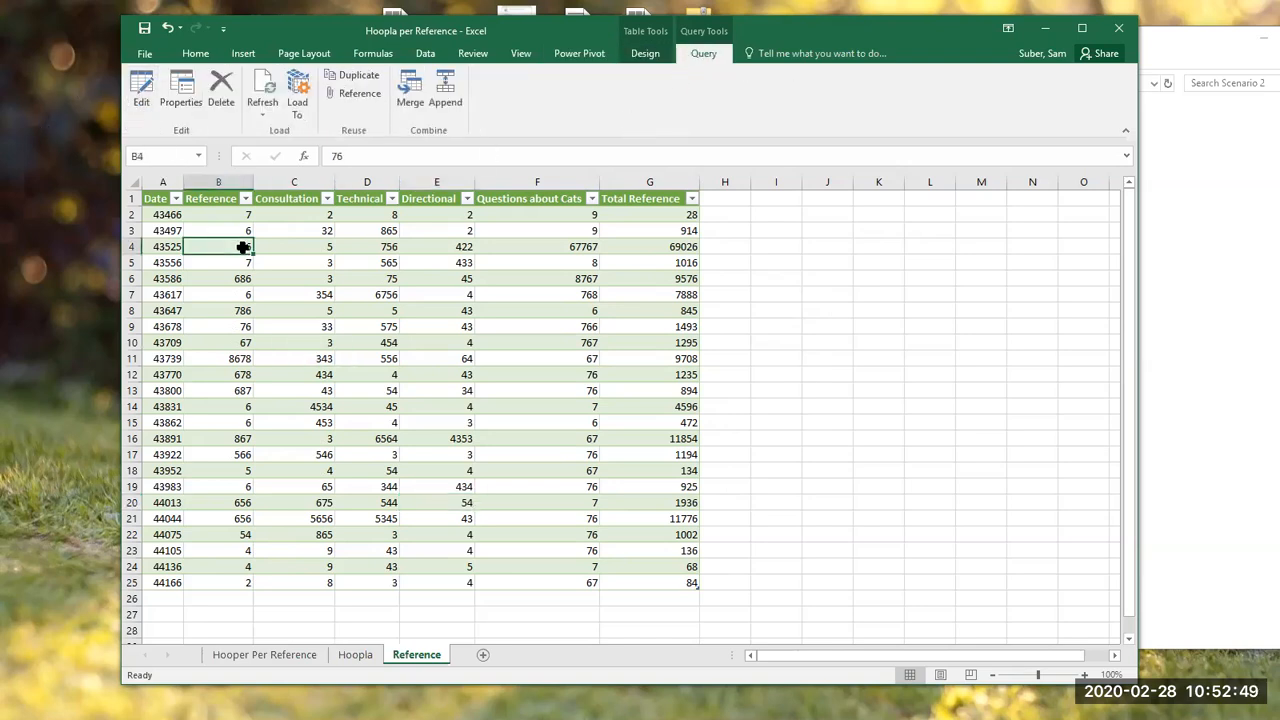
pyautogui.write('76')
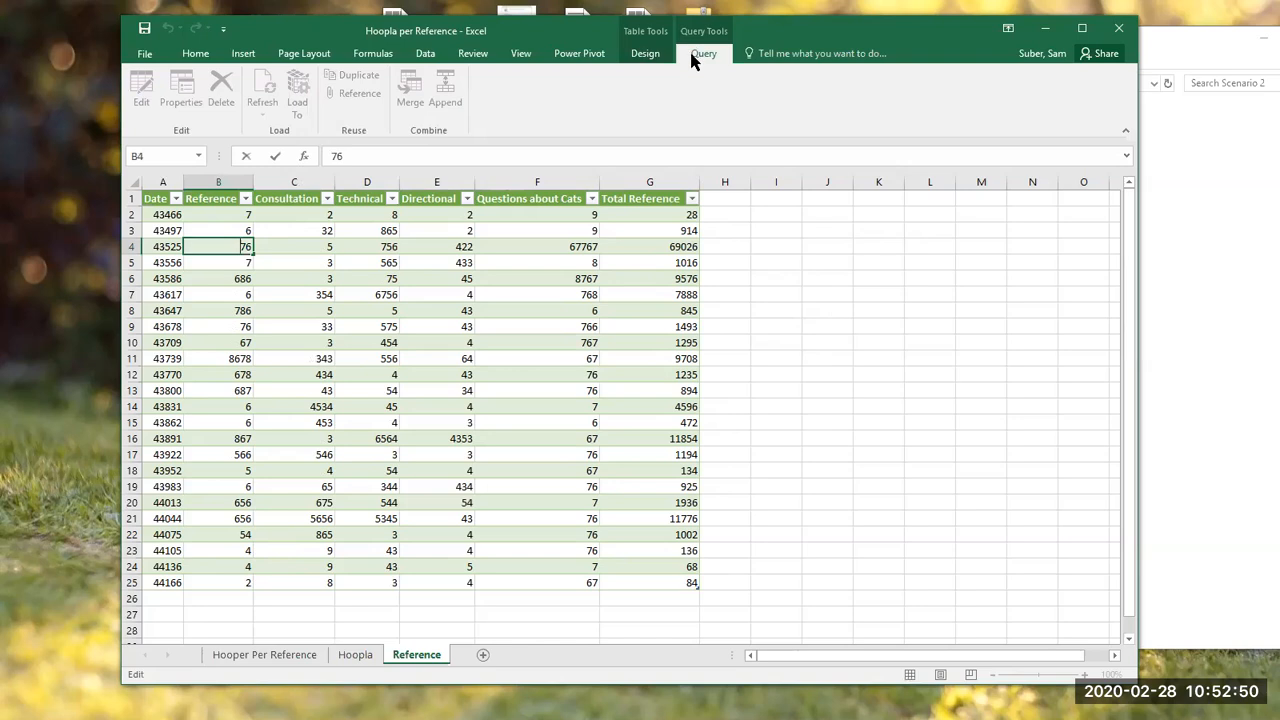
pyautogui.click(393, 438)
pyautogui.click(152, 101)
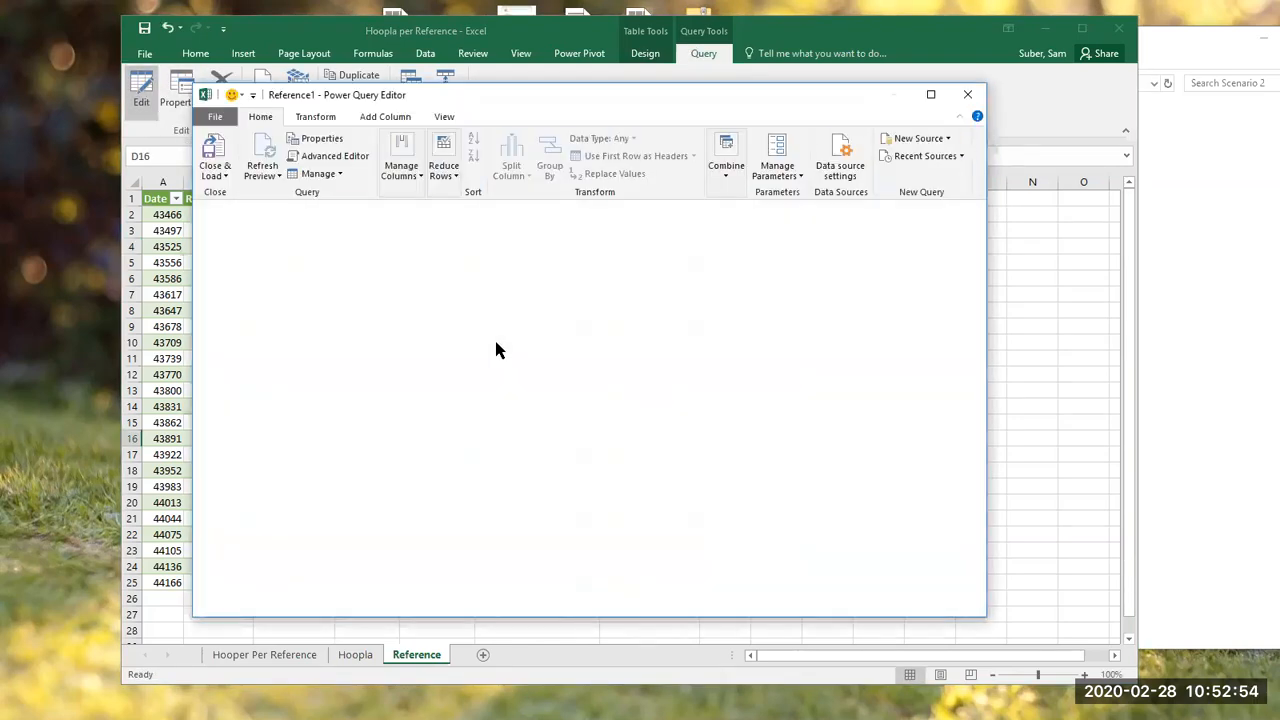
pyautogui.click(822, 356)
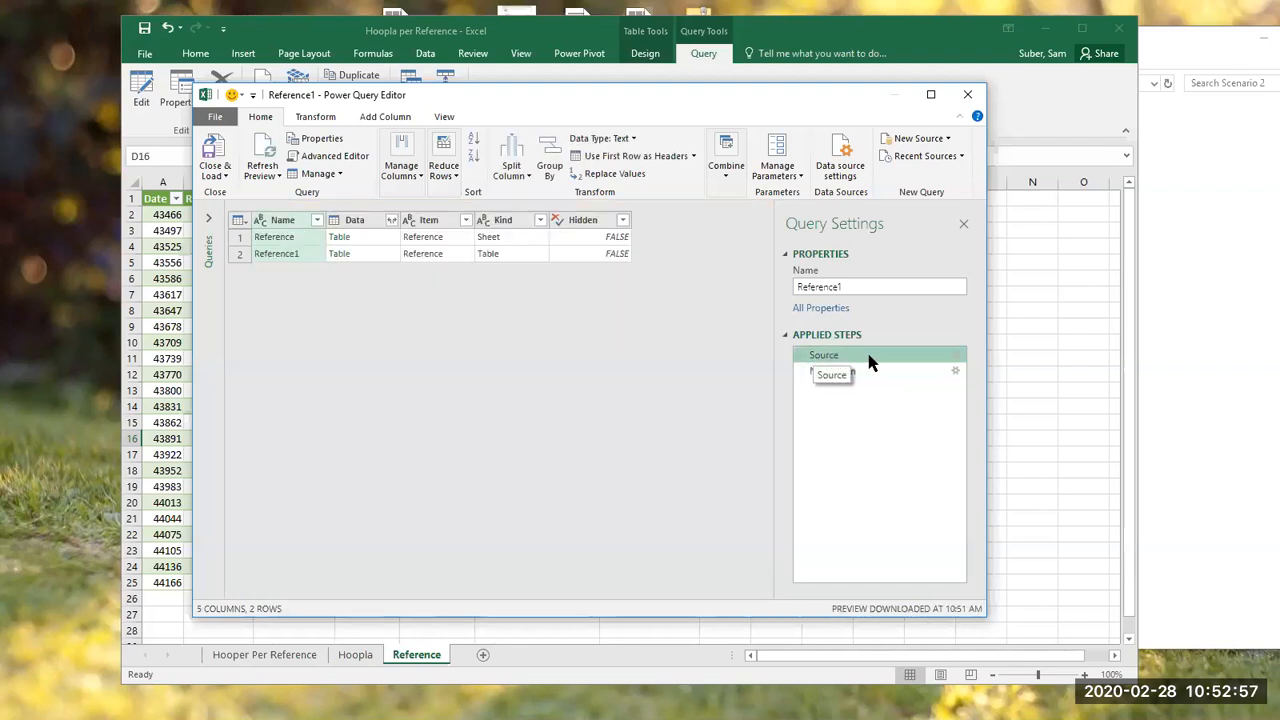
pyautogui.rightClick(868, 362)
pyautogui.click(890, 364)
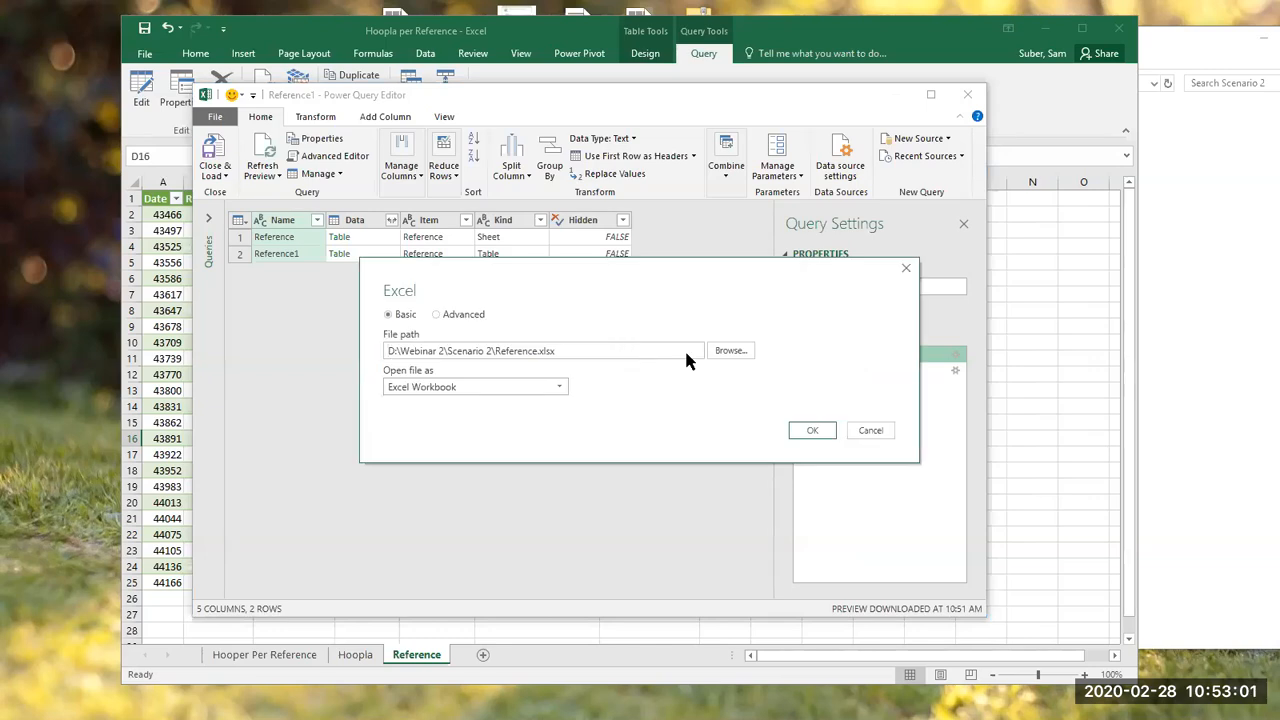
# Step: Repoint the Reference query's source to the desktop copy of Reference.xlsx and load the query back into the sheet
pyautogui.click(728, 352)
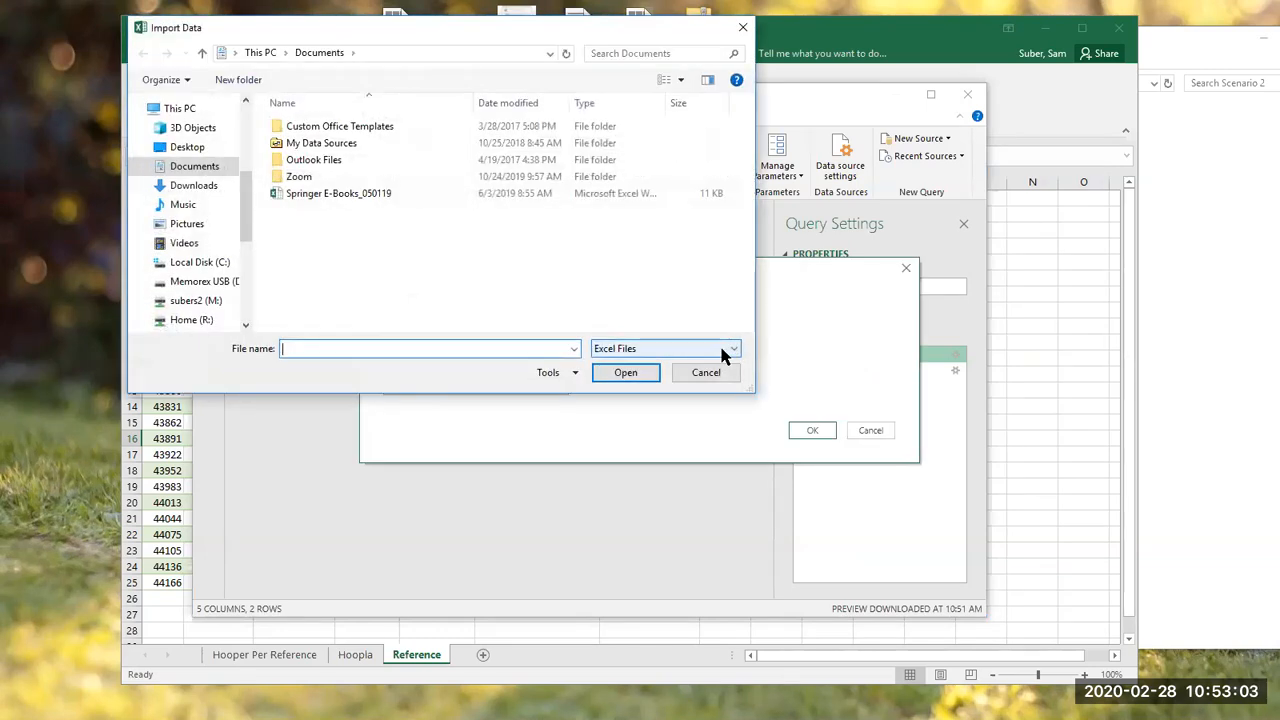
pyautogui.click(178, 147)
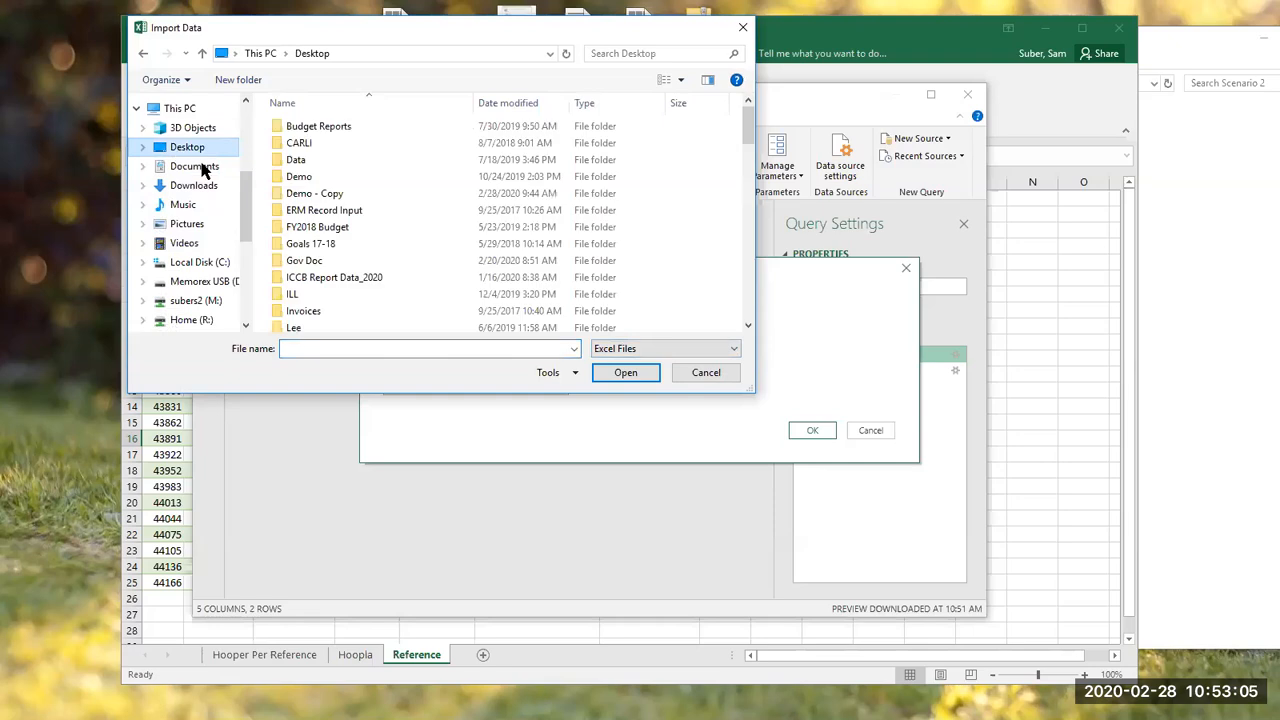
pyautogui.press('r')
pyautogui.press('r')
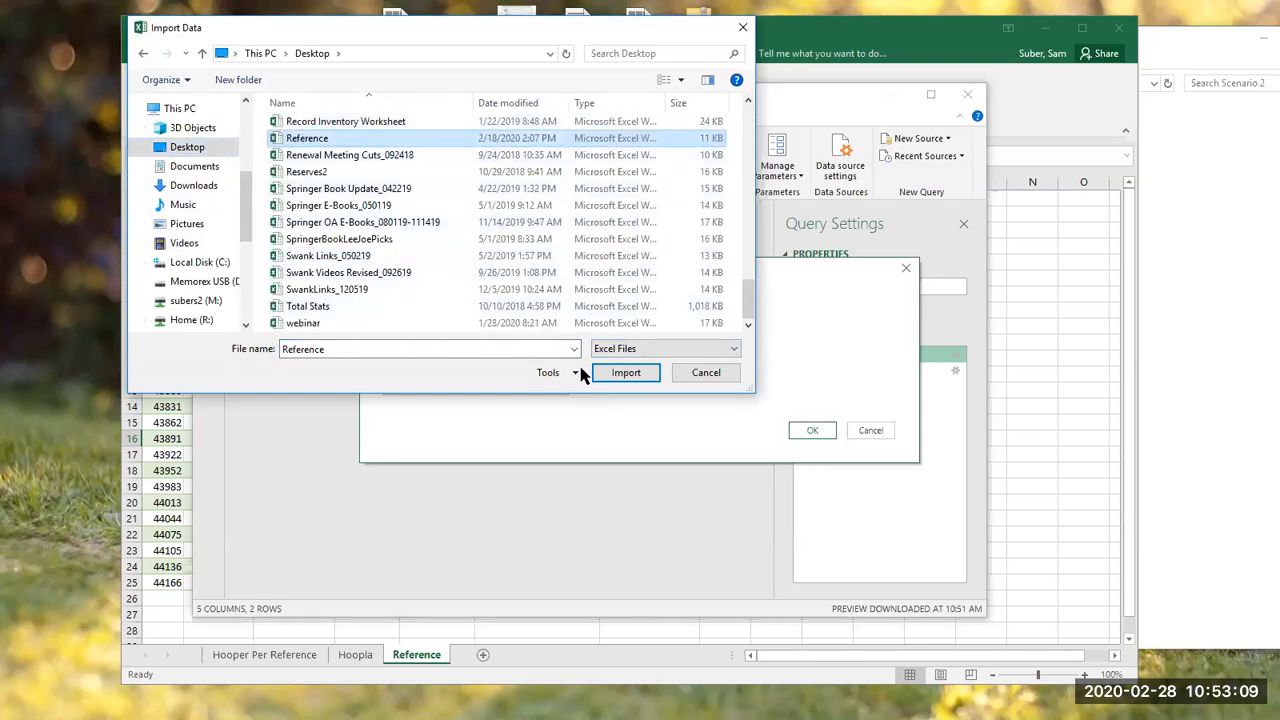
pyautogui.click(616, 374)
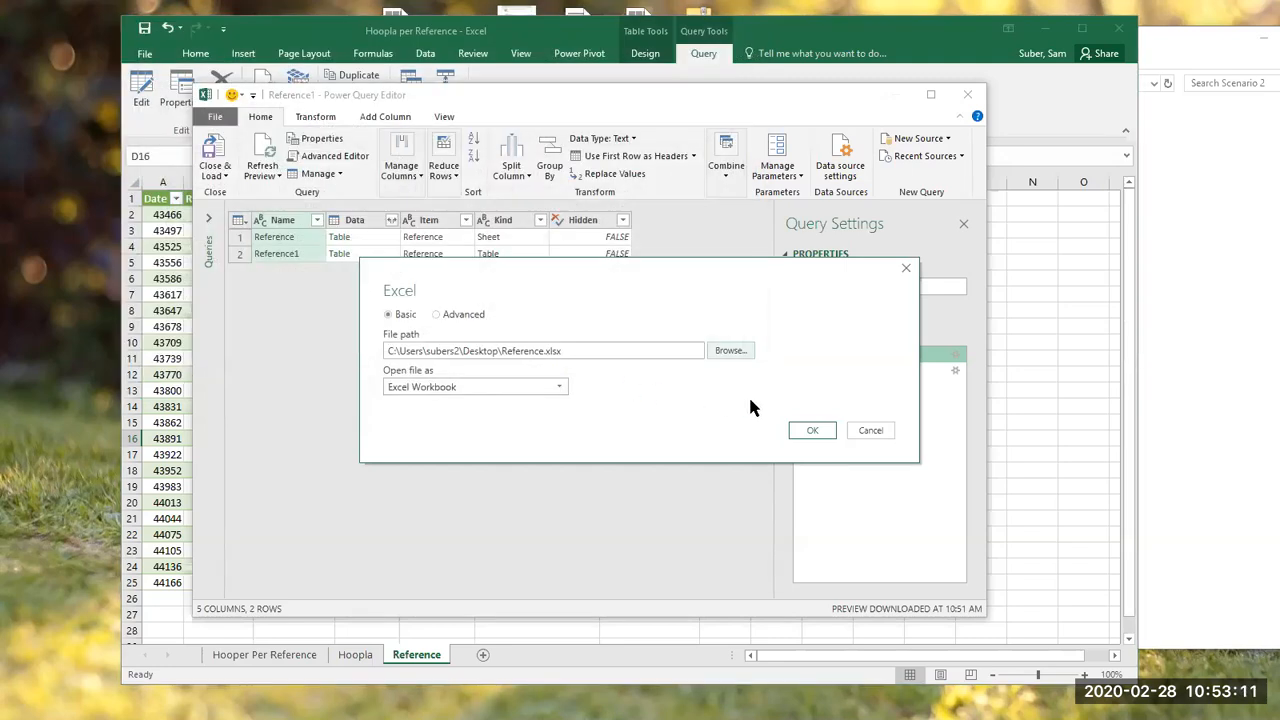
pyautogui.click(811, 432)
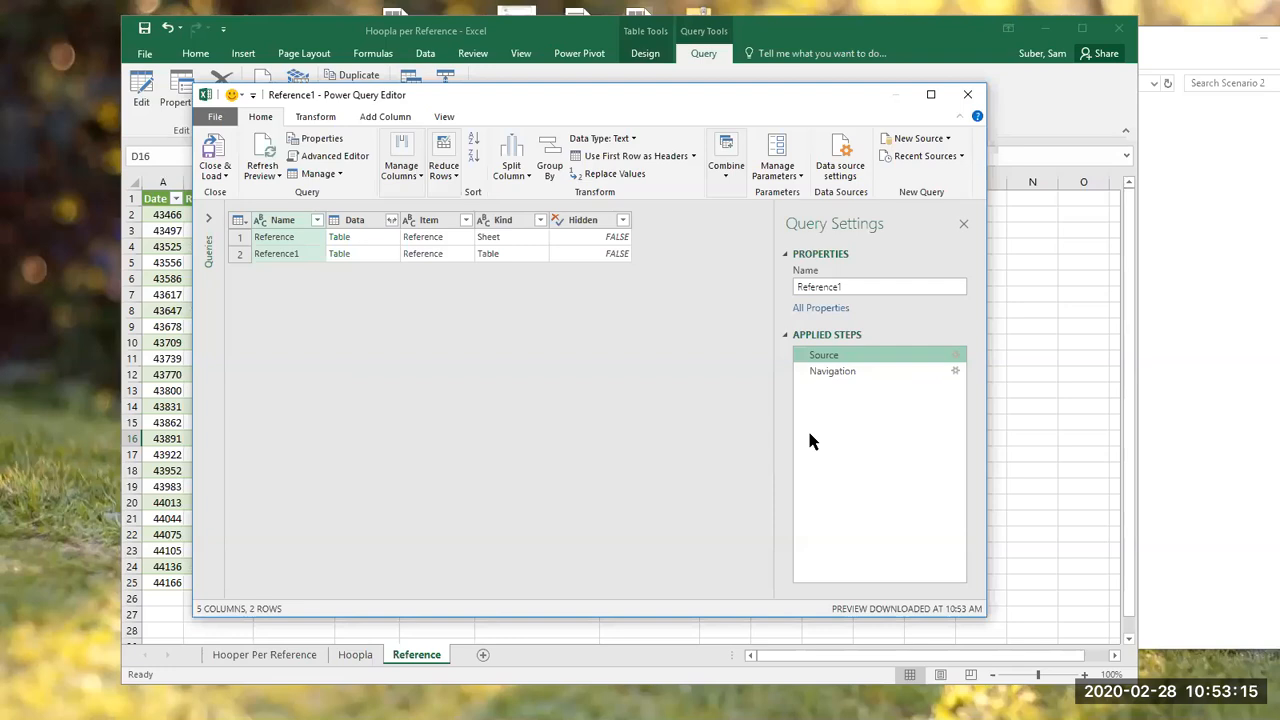
pyautogui.click(211, 152)
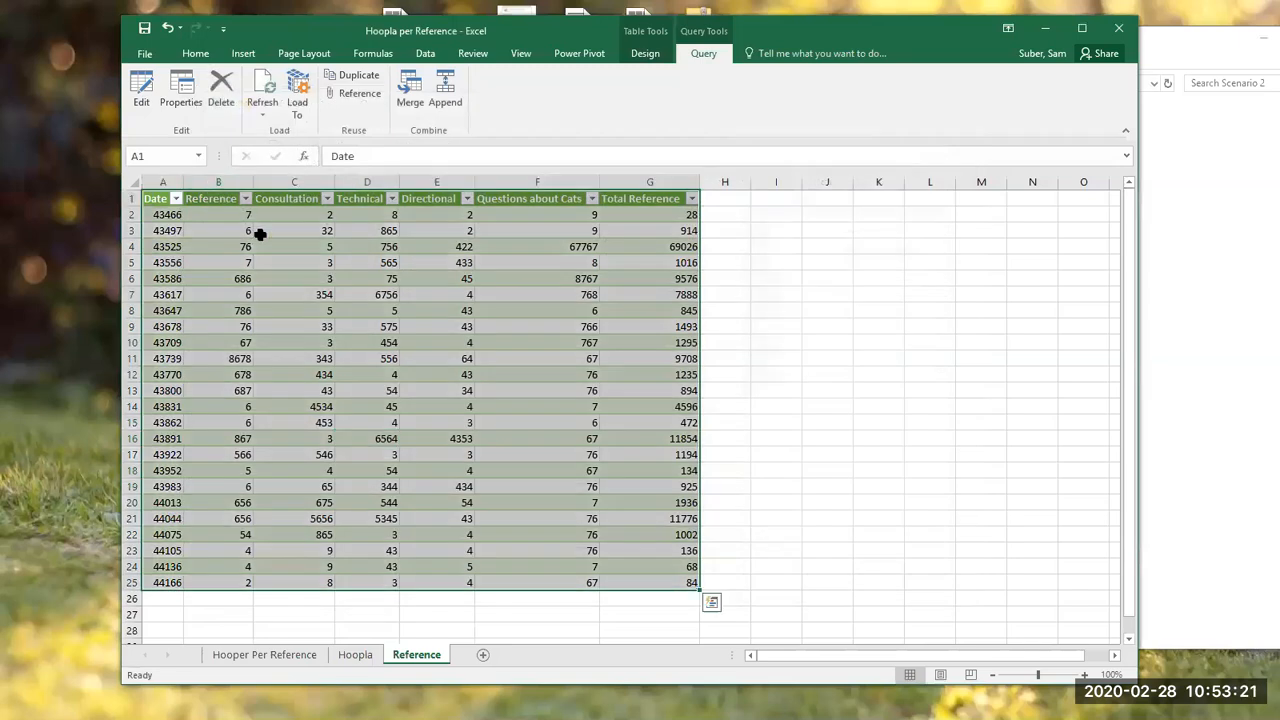
# Step: Return to the PivotTable on the Hooper Per Reference sheet, then close the workbook without saving the changes
pyautogui.click(290, 292)
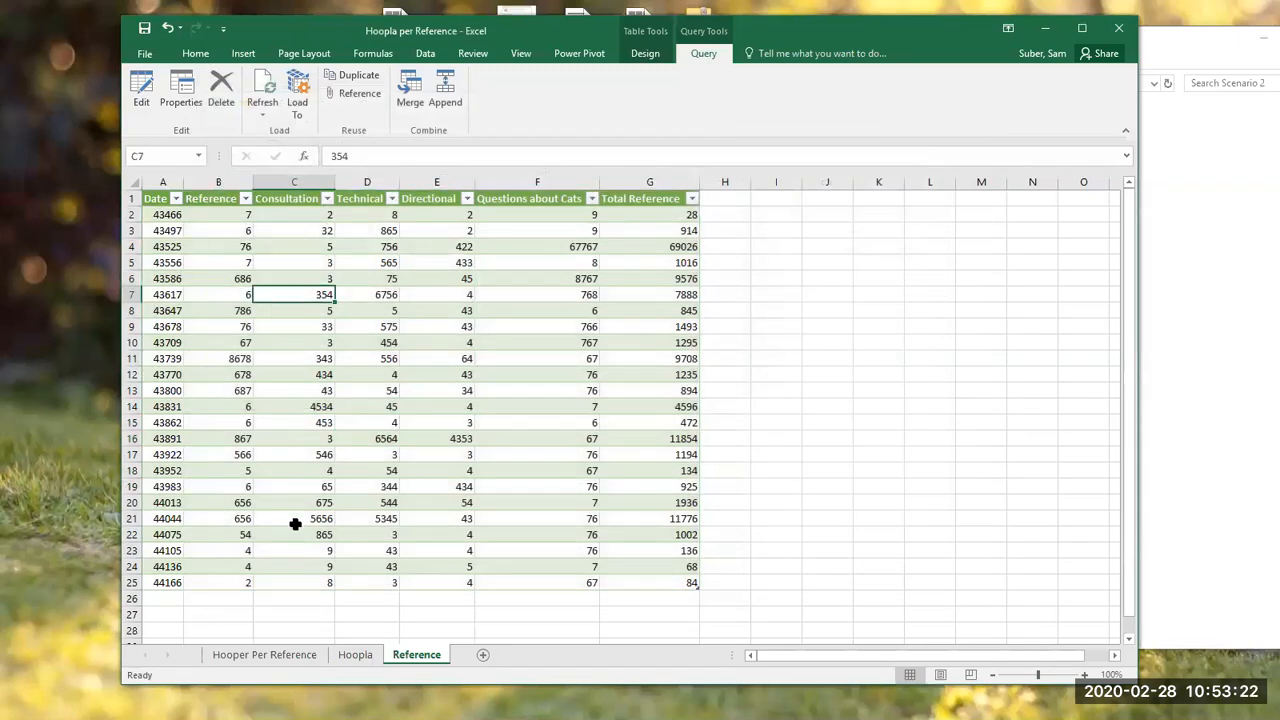
pyautogui.click(285, 655)
pyautogui.click(351, 510)
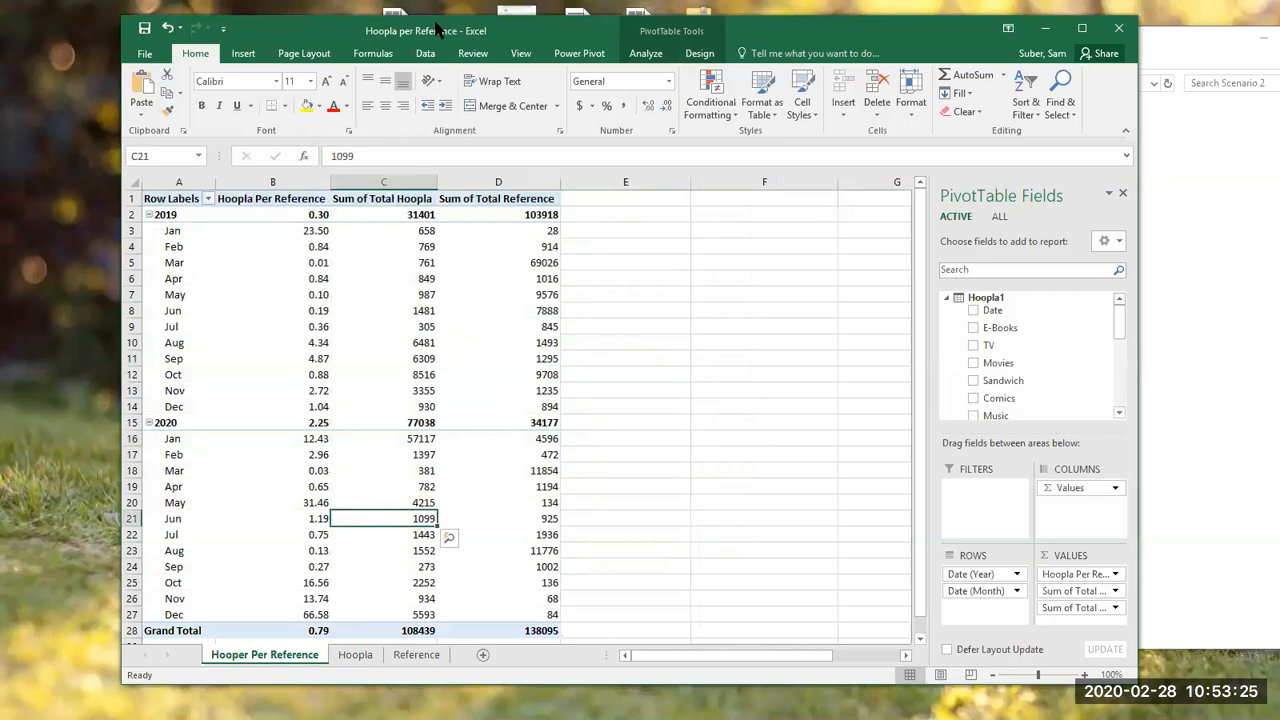
pyautogui.click(437, 56)
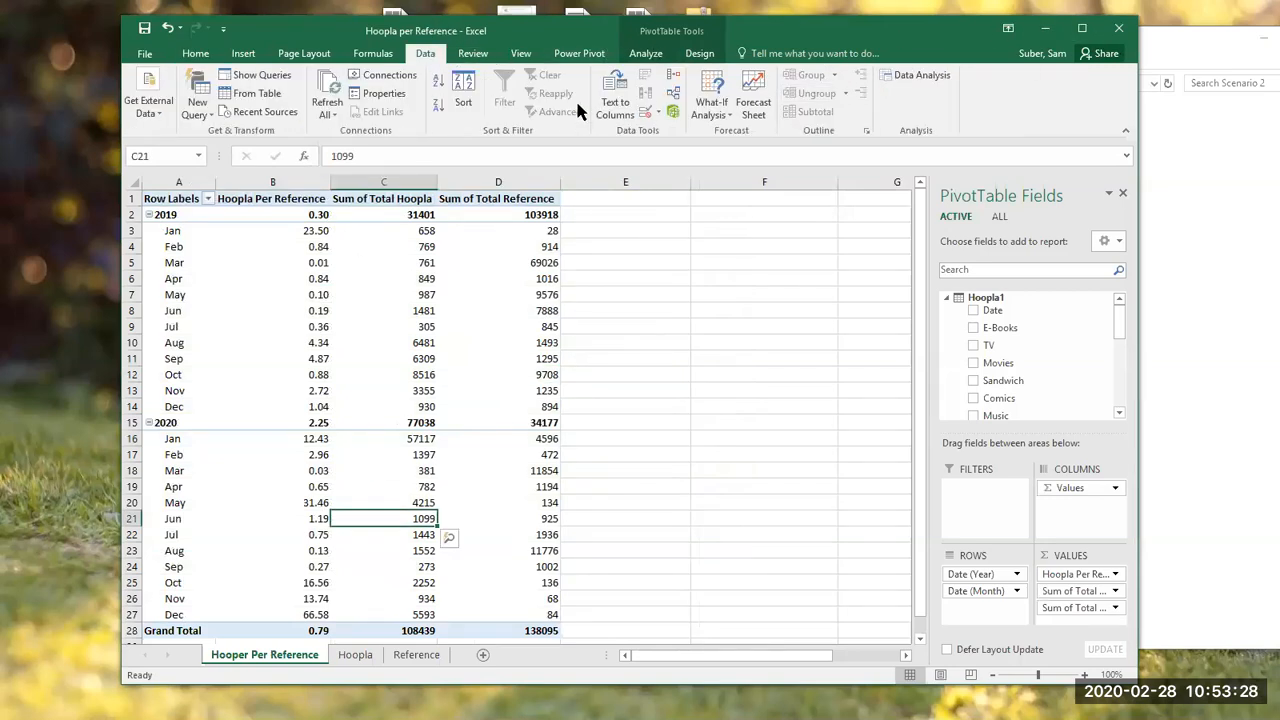
pyautogui.click(646, 56)
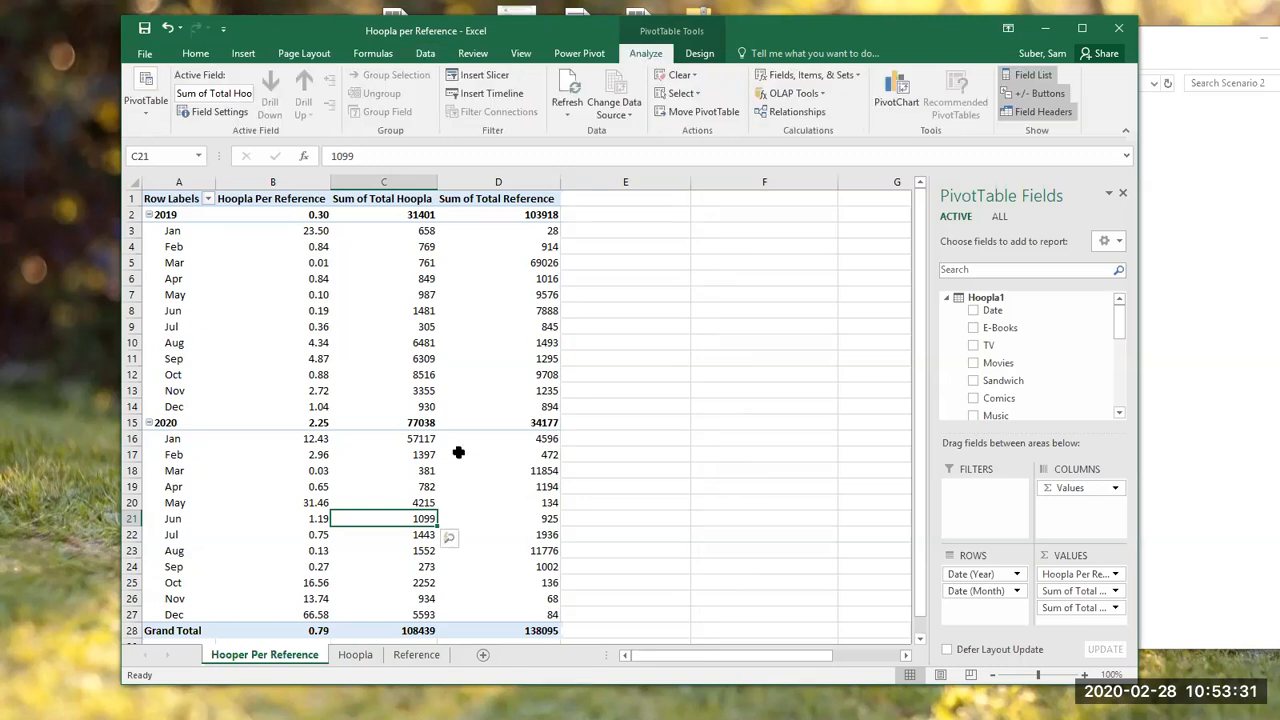
pyautogui.click(1120, 29)
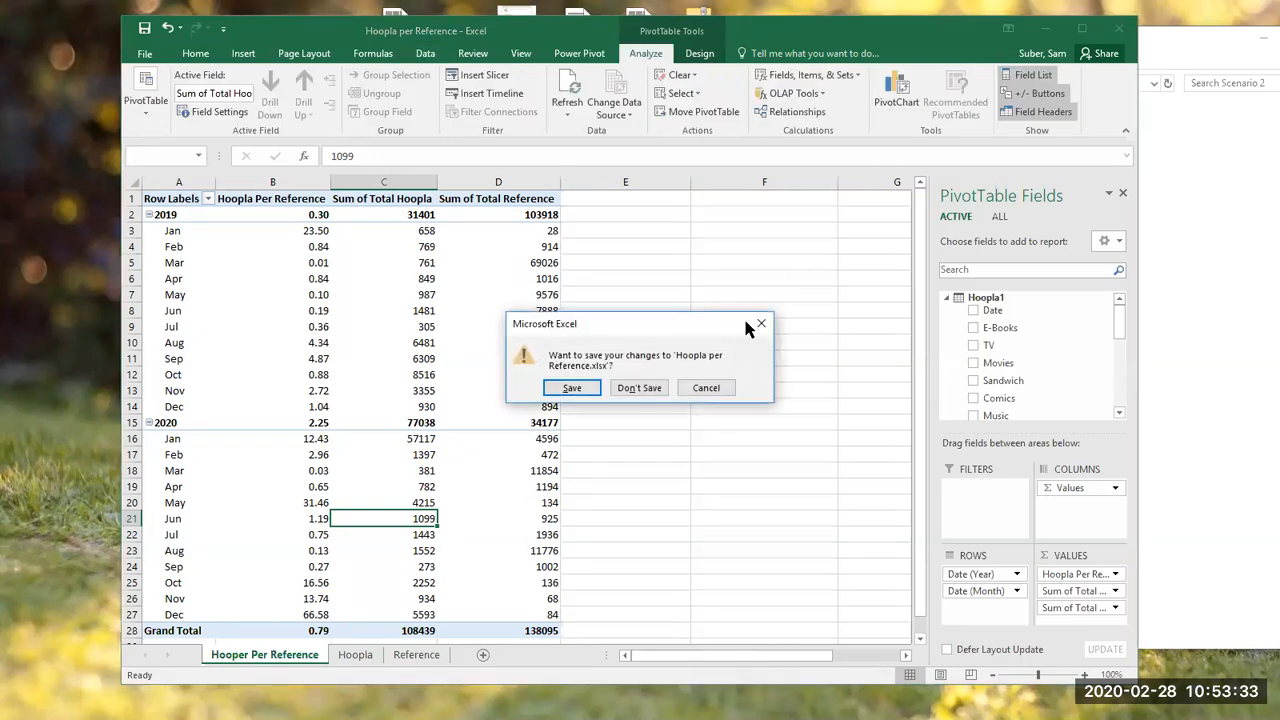
pyautogui.click(645, 390)
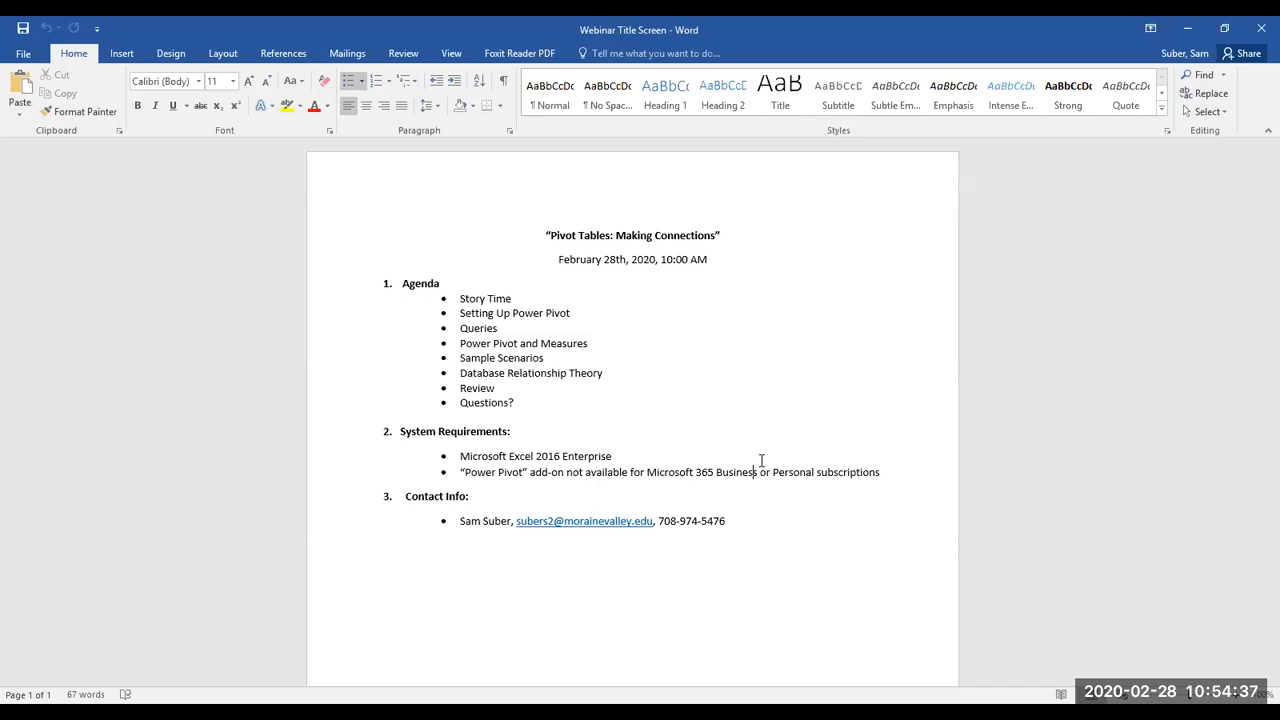
# Step: Switch to the Webinar Title Screen document in Word and view the Next Webinar entry at the end of the page
pyautogui.click(323, 30)
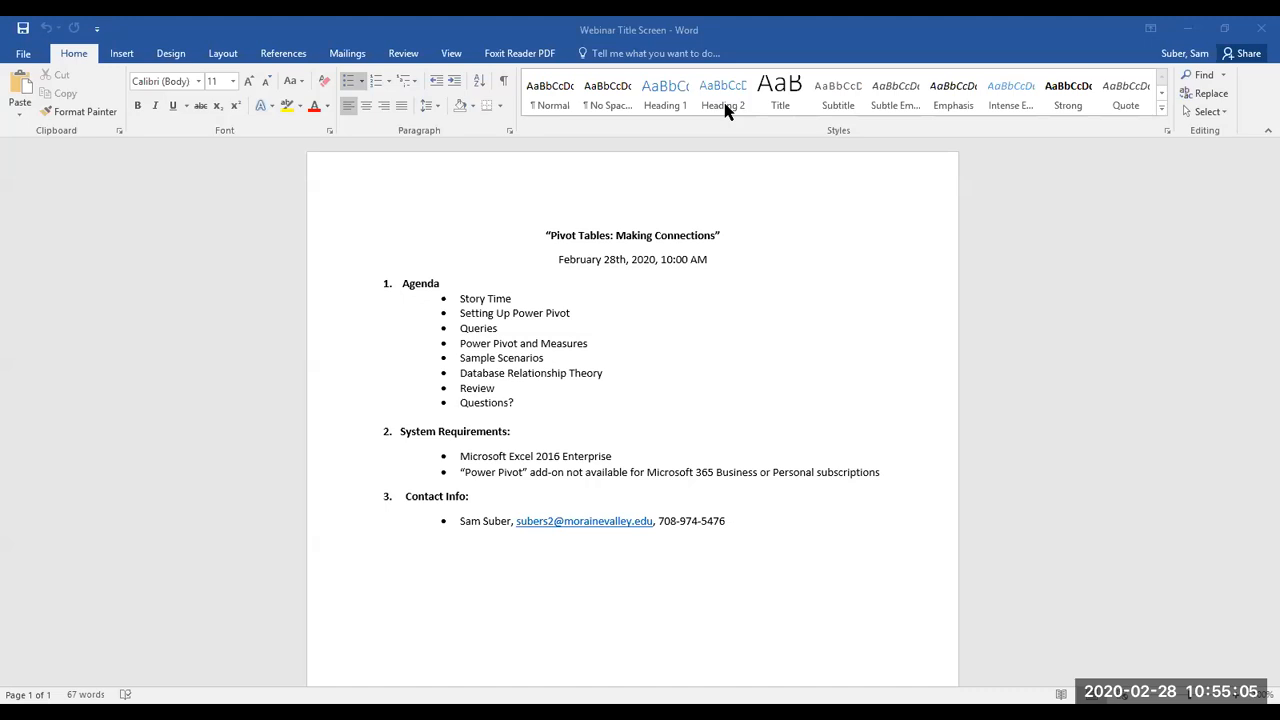
pyautogui.scroll(-4, 652, 386)
pyautogui.scroll(-2, 654, 390)
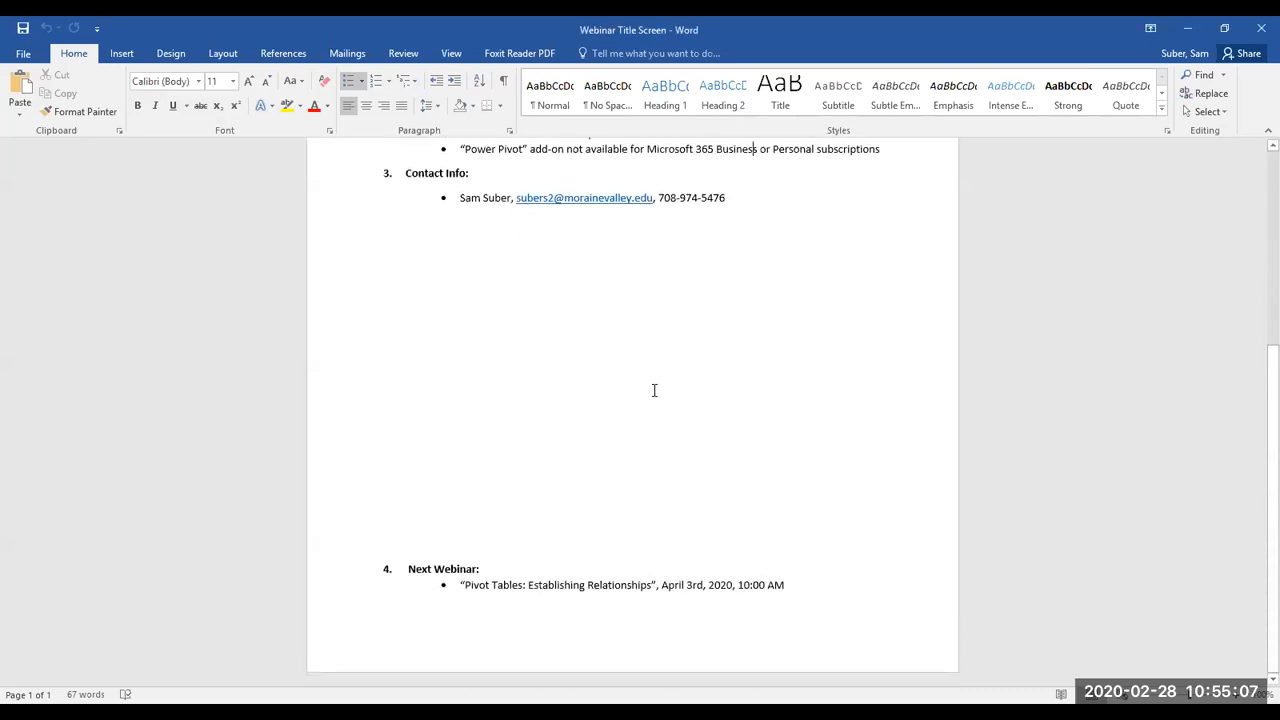